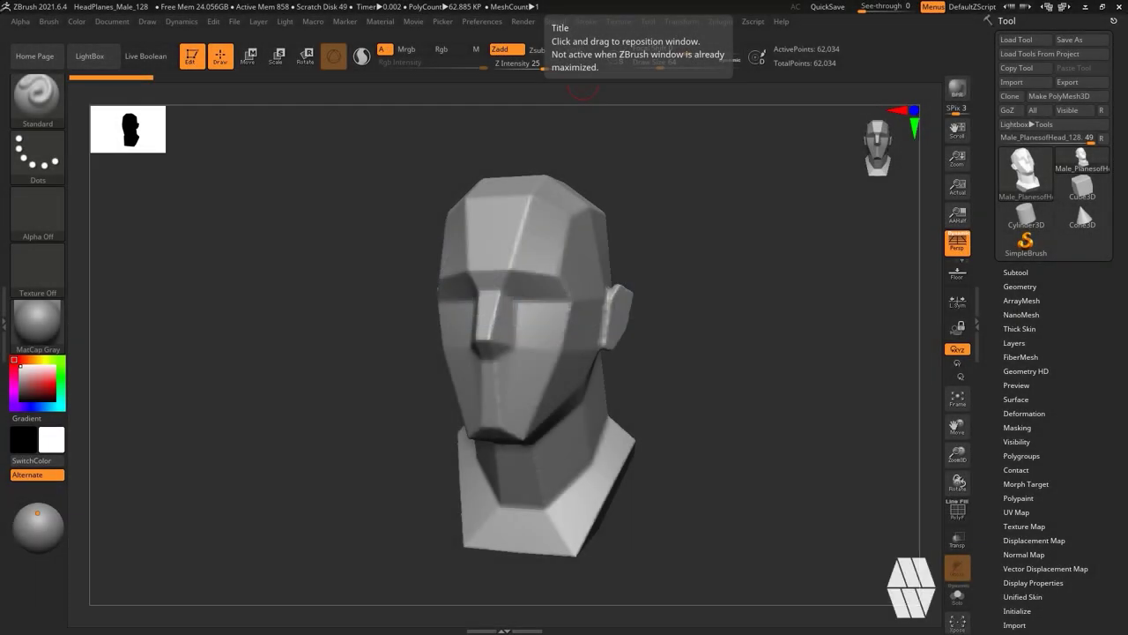
Build up the brow, cheeks, nose and muzzle of the planar head with the ClayBuildup brush.
{"action": "key", "text": "b"}
{"action": "key", "text": "c"}
{"action": "key", "text": "b"}
{"action": "mouse_move", "coordinate": [712, 270]}
{"action": "left_mouse_down"}
{"action": "mouse_move", "coordinate": [684, 239]}
{"action": "mouse_move", "coordinate": [617, 239]}
{"action": "left_mouse_up"}
{"action": "left_click_drag", "start_coordinate": [539, 354], "coordinate": [573, 324]}
{"action": "left_click_drag", "start_coordinate": [669, 299], "coordinate": [775, 300]}
{"action": "left_click_drag", "start_coordinate": [445, 322], "coordinate": [454, 414]}
{"action": "left_click_drag", "start_coordinate": [670, 317], "coordinate": [705, 291]}
{"action": "left_click_drag", "start_coordinate": [538, 278], "coordinate": [546, 348]}
{"action": "mouse_move", "coordinate": [533, 300]}
{"action": "left_mouse_down"}
{"action": "mouse_move", "coordinate": [542, 392]}
{"action": "mouse_move", "coordinate": [520, 398]}
{"action": "left_mouse_up"}
{"action": "mouse_move", "coordinate": [793, 273]}
{"action": "left_mouse_down"}
{"action": "mouse_move", "coordinate": [719, 265]}
{"action": "mouse_move", "coordinate": [697, 330]}
{"action": "left_mouse_up"}
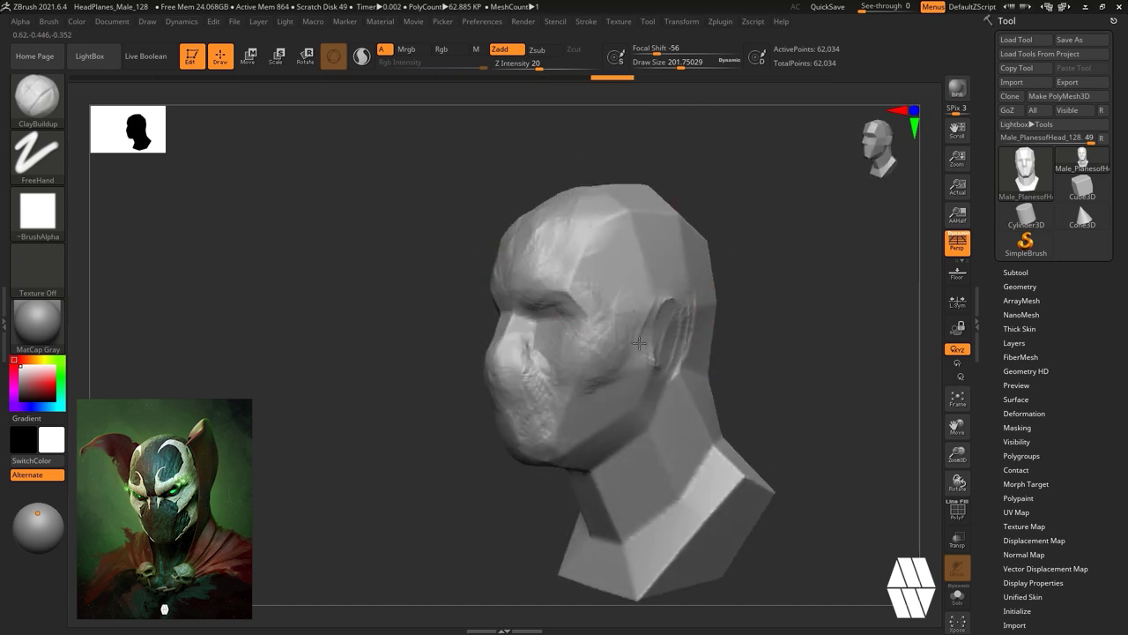
Add ClayBuildup strokes over the neck and the area under the jaw.
{"action": "left_click_drag", "start_coordinate": [583, 480], "coordinate": [610, 534]}
{"action": "left_click_drag", "start_coordinate": [647, 507], "coordinate": [701, 440]}
{"action": "left_click_drag", "start_coordinate": [677, 527], "coordinate": [719, 462]}
{"action": "left_click_drag", "start_coordinate": [741, 381], "coordinate": [815, 379]}
{"action": "key", "text": "space"}
{"action": "left_click_drag", "start_coordinate": [809, 298], "coordinate": [798, 298]}
Build up the temples, cheekbones and sides of the skull with ClayBuildup strokes.
{"action": "left_click_drag", "start_coordinate": [554, 304], "coordinate": [599, 367]}
{"action": "mouse_move", "coordinate": [697, 304]}
{"action": "left_mouse_down"}
{"action": "mouse_move", "coordinate": [748, 303]}
{"action": "mouse_move", "coordinate": [700, 229]}
{"action": "mouse_move", "coordinate": [740, 246]}
{"action": "left_mouse_up"}
{"action": "left_click_drag", "start_coordinate": [487, 310], "coordinate": [456, 327]}
{"action": "mouse_move", "coordinate": [744, 280]}
{"action": "left_mouse_down"}
{"action": "mouse_move", "coordinate": [657, 274]}
{"action": "mouse_move", "coordinate": [718, 186]}
{"action": "left_mouse_up"}
{"action": "left_click_drag", "start_coordinate": [687, 264], "coordinate": [763, 278]}
{"action": "left_click_drag", "start_coordinate": [493, 255], "coordinate": [505, 319]}
{"action": "mouse_move", "coordinate": [499, 398]}
{"action": "left_mouse_down"}
{"action": "mouse_move", "coordinate": [704, 302]}
{"action": "mouse_move", "coordinate": [748, 312]}
{"action": "left_mouse_up"}
Reshape the skull's silhouette in profile with the Move brush.
{"action": "key", "text": "b"}
{"action": "key", "text": "m"}
{"action": "key", "text": "v"}
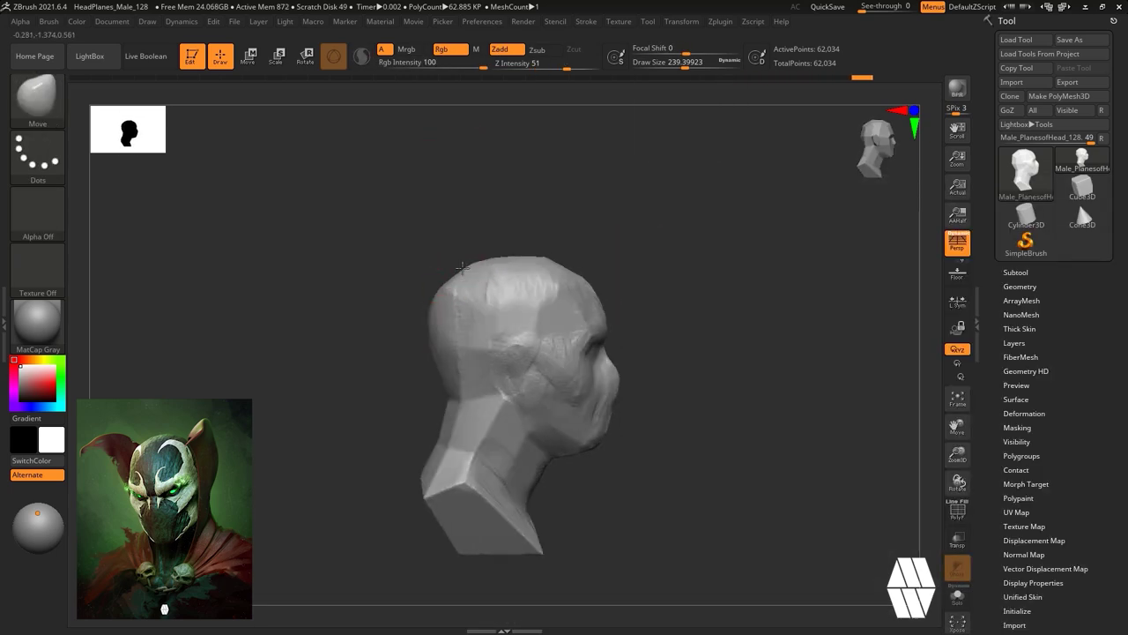
{"action": "left_click_drag", "start_coordinate": [679, 291], "coordinate": [503, 286]}
Smooth down the hard planes of the skull with the TrimDynamic brush at a draw size of about 430.
{"action": "key", "text": "b"}
{"action": "key", "text": "t"}
{"action": "key", "text": "d"}
{"action": "key", "text": "space"}
{"action": "left_click_drag", "start_coordinate": [414, 291], "coordinate": [430, 290]}
{"action": "mouse_move", "coordinate": [608, 264]}
{"action": "left_mouse_down"}
{"action": "mouse_move", "coordinate": [608, 339]}
{"action": "mouse_move", "coordinate": [740, 291]}
{"action": "left_mouse_up"}
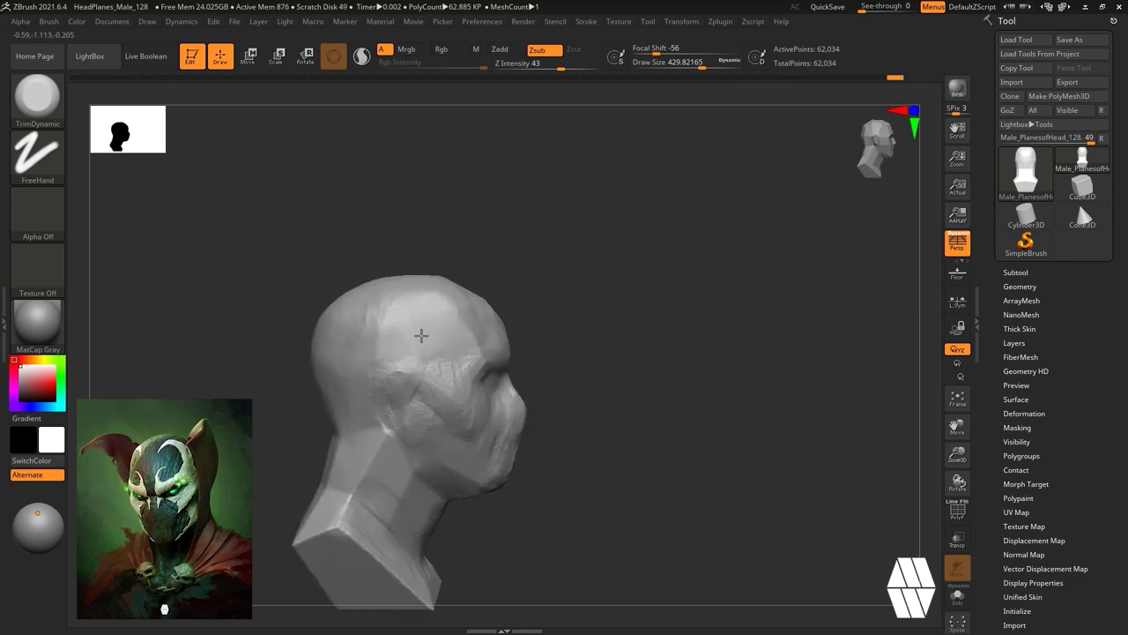
{"action": "left_click_drag", "start_coordinate": [429, 344], "coordinate": [381, 339]}
{"action": "left_click_drag", "start_coordinate": [771, 286], "coordinate": [599, 279]}
Build up the forehead and angry brow ridges from the front with ClayBuildup at a draw size of about 132.
{"action": "key", "text": "b"}
{"action": "key", "text": "c"}
{"action": "key", "text": "b"}
{"action": "mouse_move", "coordinate": [675, 256]}
{"action": "left_mouse_down", "text": "alt"}
{"action": "mouse_move", "coordinate": [675, 191]}
{"action": "mouse_move", "coordinate": [688, 238]}
{"action": "left_mouse_up", "text": "alt"}
{"action": "key", "text": "space"}
{"action": "left_click_drag", "start_coordinate": [586, 288], "coordinate": [558, 288]}
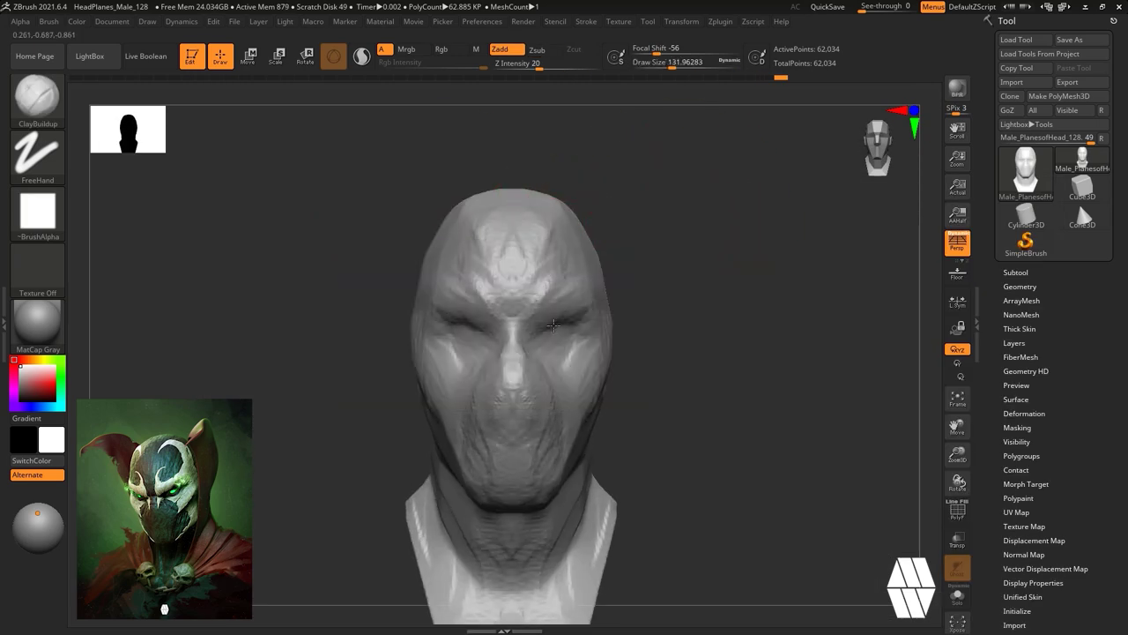
{"action": "left_click_drag", "start_coordinate": [736, 295], "coordinate": [619, 282]}
{"action": "left_click_drag", "start_coordinate": [441, 273], "coordinate": [557, 283]}
{"action": "left_click_drag", "start_coordinate": [598, 213], "coordinate": [579, 246]}
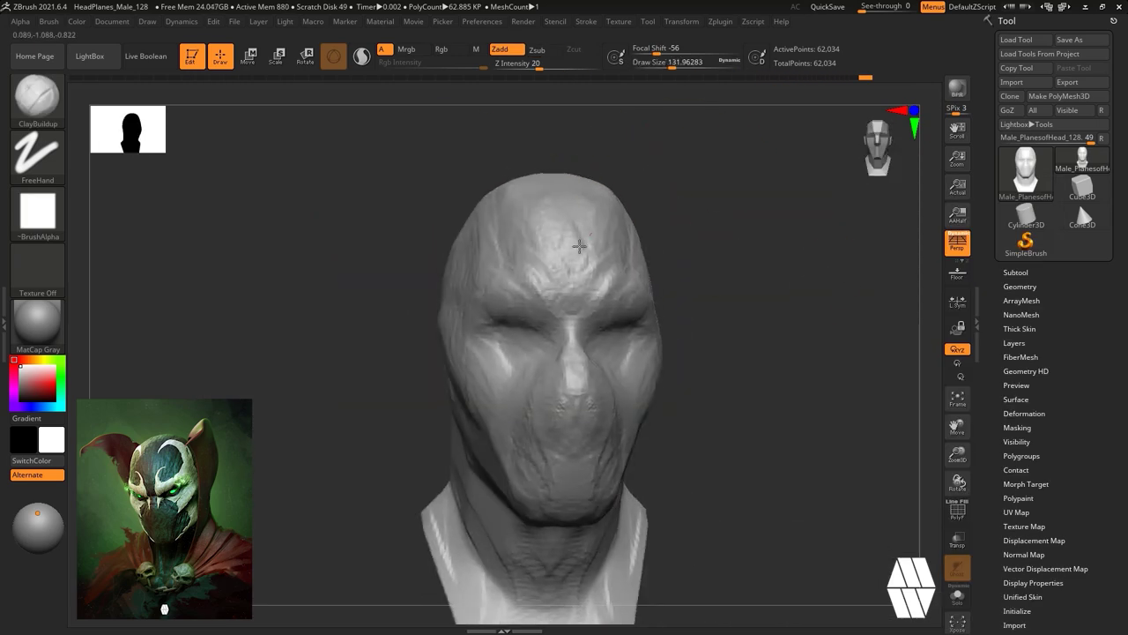
Refine the forms around the eye sockets, brows and temples with ClayBuildup strokes.
{"action": "left_click_drag", "start_coordinate": [719, 231], "coordinate": [750, 292]}
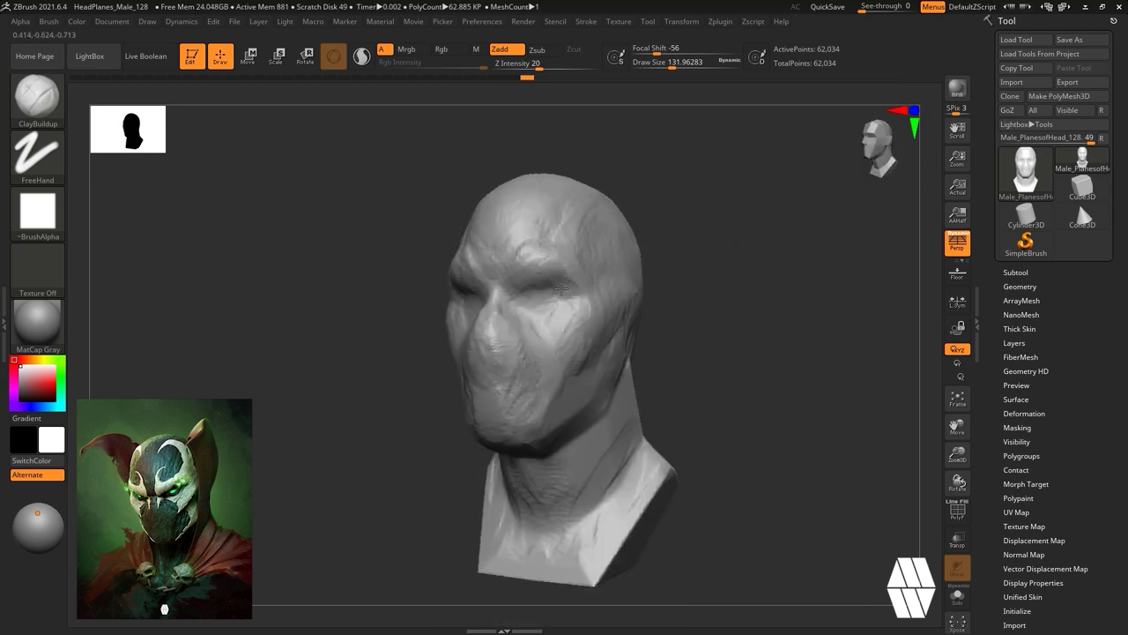
{"action": "left_click_drag", "start_coordinate": [562, 288], "coordinate": [581, 287]}
{"action": "left_click_drag", "start_coordinate": [654, 265], "coordinate": [704, 257]}
{"action": "mouse_move", "coordinate": [617, 270]}
{"action": "left_mouse_down"}
{"action": "mouse_move", "coordinate": [695, 262]}
{"action": "mouse_move", "coordinate": [573, 267]}
{"action": "left_mouse_up"}
{"action": "left_click_drag", "start_coordinate": [688, 264], "coordinate": [616, 274]}
{"action": "left_click_drag", "start_coordinate": [793, 308], "coordinate": [744, 351], "text": "alt"}
Adjust the forehead and crown profile with the Move brush at a draw size of about 400.
{"action": "key", "text": "b"}
{"action": "key", "text": "m"}
{"action": "key", "text": "v"}
{"action": "key", "text": "space"}
{"action": "left_click_drag", "start_coordinate": [798, 304], "coordinate": [813, 303]}
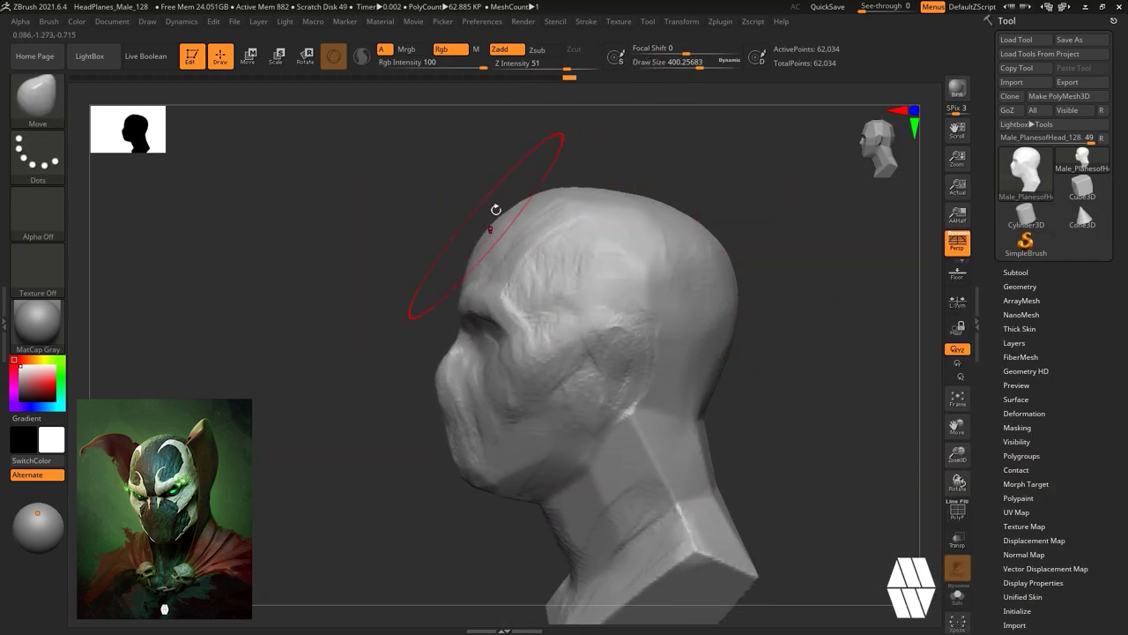
{"action": "left_click_drag", "start_coordinate": [641, 183], "coordinate": [646, 175]}
Reshape the lower face, jaw and chin with a resized Move brush.
{"action": "key", "text": "space"}
{"action": "mouse_move", "coordinate": [749, 290]}
{"action": "left_mouse_down"}
{"action": "mouse_move", "coordinate": [815, 335]}
{"action": "mouse_move", "coordinate": [789, 364]}
{"action": "left_mouse_up"}
{"action": "left_click_drag", "start_coordinate": [645, 349], "coordinate": [637, 355]}
{"action": "left_click_drag", "start_coordinate": [722, 326], "coordinate": [713, 273], "text": "alt"}
{"action": "mouse_move", "coordinate": [687, 278]}
{"action": "left_mouse_down"}
{"action": "mouse_move", "coordinate": [746, 279]}
{"action": "mouse_move", "coordinate": [755, 314]}
{"action": "mouse_move", "coordinate": [683, 317]}
{"action": "left_mouse_up"}
{"action": "left_click_drag", "start_coordinate": [749, 322], "coordinate": [762, 396], "text": "alt"}
{"action": "mouse_move", "coordinate": [512, 508]}
{"action": "left_mouse_down"}
{"action": "mouse_move", "coordinate": [527, 505]}
{"action": "mouse_move", "coordinate": [511, 479]}
{"action": "left_mouse_up"}
{"action": "left_click_drag", "start_coordinate": [449, 388], "coordinate": [564, 380]}
{"action": "key", "text": "space"}
{"action": "left_click_drag", "start_coordinate": [649, 379], "coordinate": [630, 379]}
Carve deeper eye sockets with a slightly enlarged DamStandard brush.
{"action": "key", "text": "b"}
{"action": "key", "text": "d"}
{"action": "key", "text": "s"}
{"action": "key", "text": "space"}
{"action": "left_click_drag", "start_coordinate": [537, 268], "coordinate": [546, 268]}
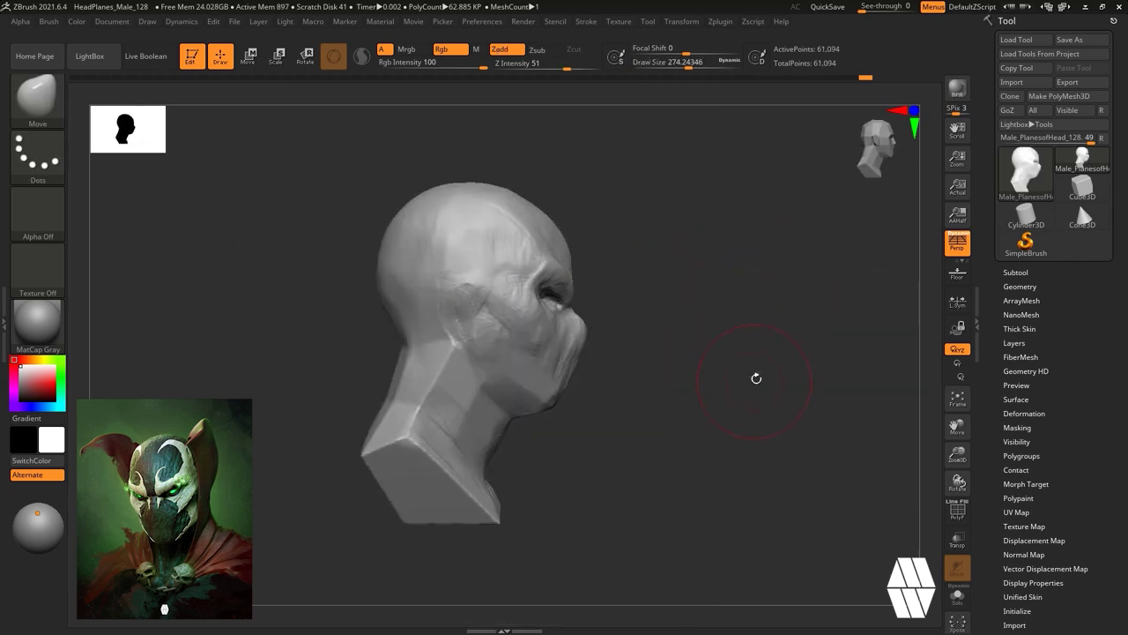
Open the DynaMesh settings in the head's geometry options.
{"action": "left_click", "coordinate": [1020, 286]}
{"action": "left_click", "coordinate": [1019, 482]}
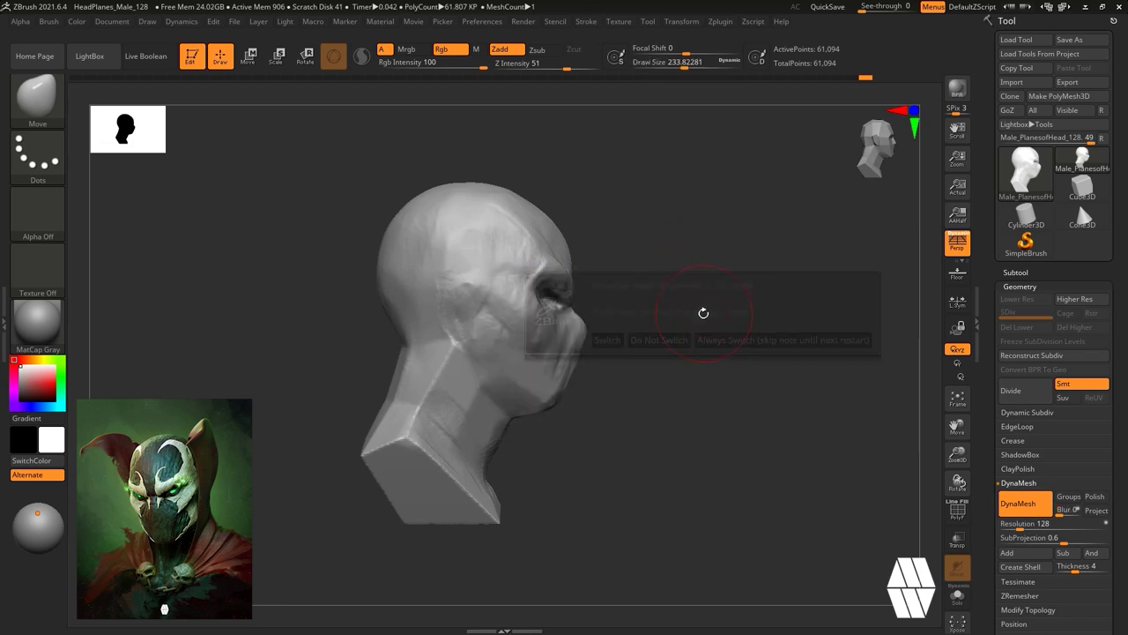
Shape the chin and underside of the jaw with the TrimDynamic and ClayBuildup brushes.
{"action": "key", "text": "b"}
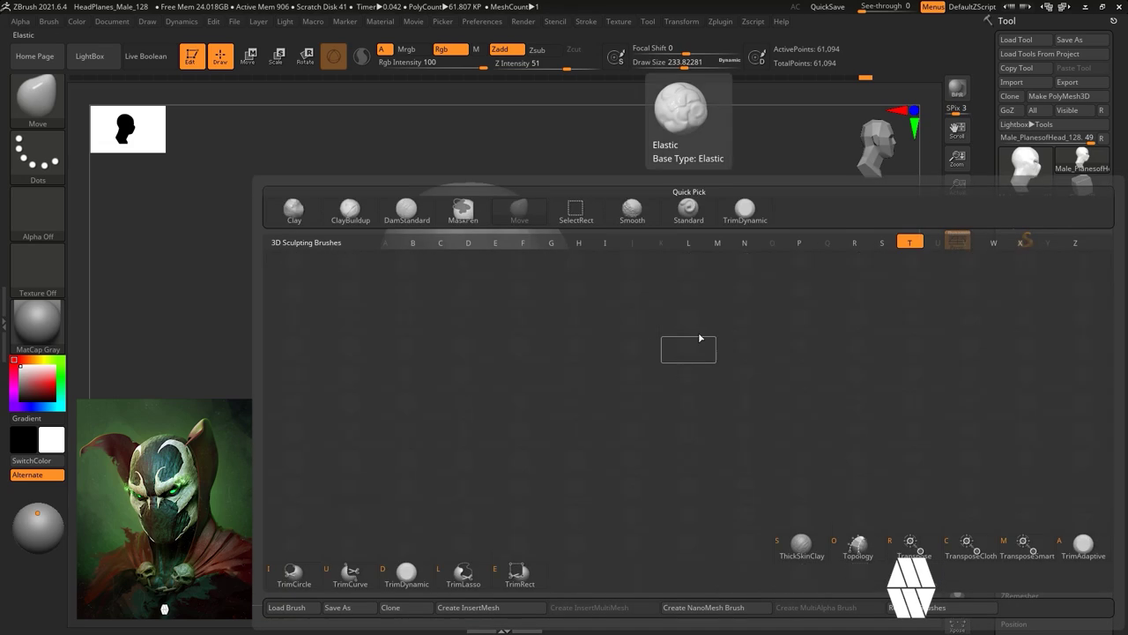
{"action": "key", "text": "t"}
{"action": "key", "text": "d"}
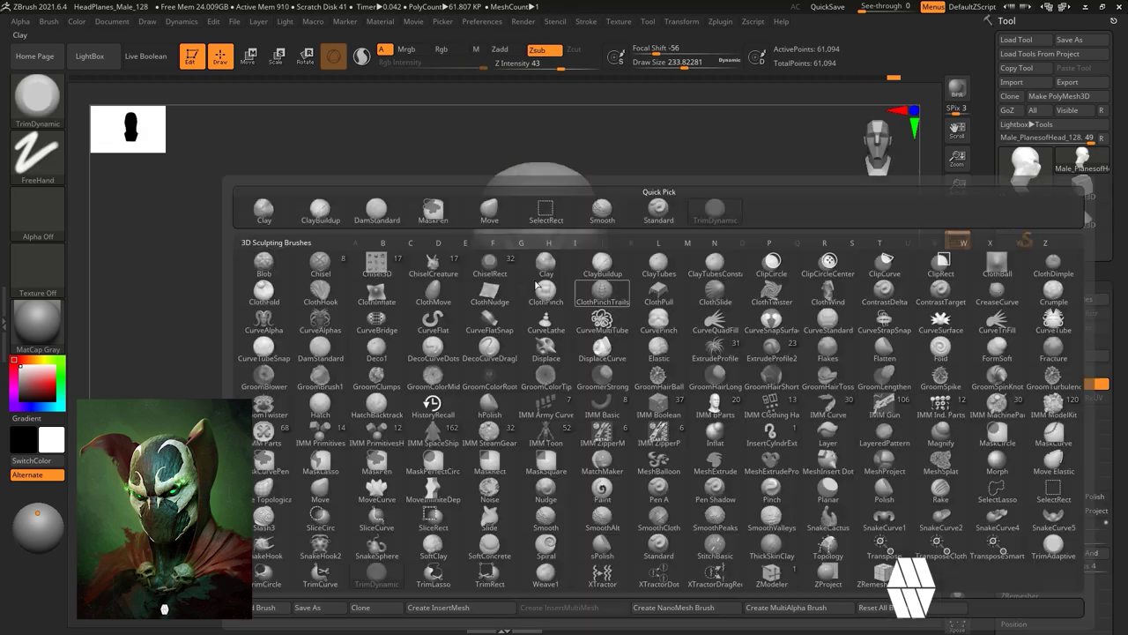
{"action": "left_click_drag", "start_coordinate": [474, 430], "coordinate": [437, 401]}
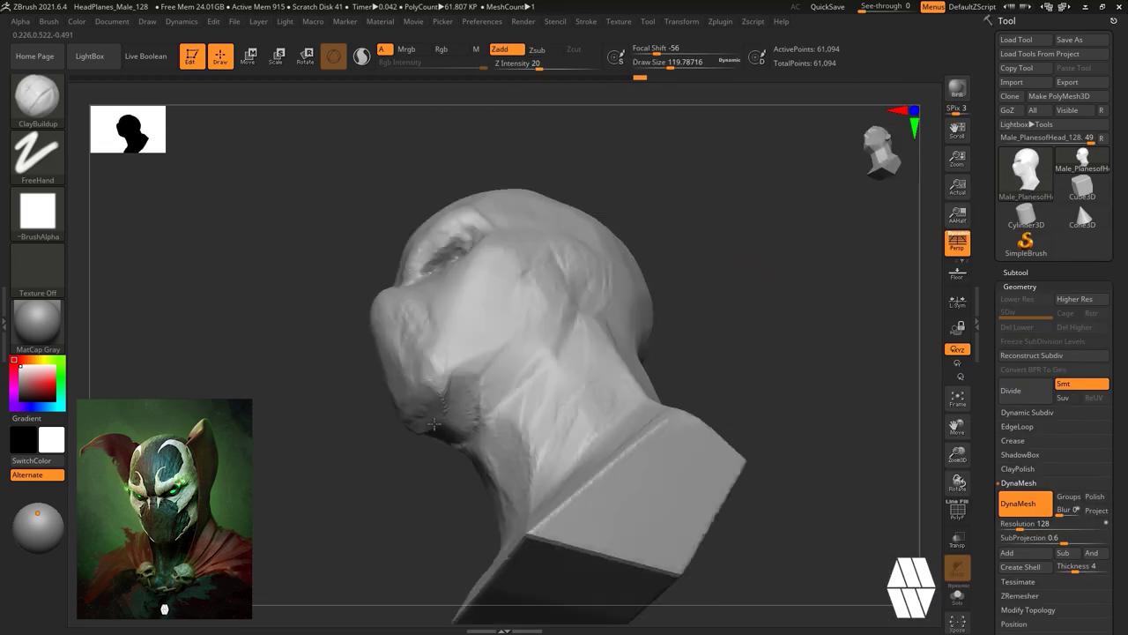
Define the eyelids and the creases around the eyes from the front.
{"action": "mouse_move", "coordinate": [722, 207]}
{"action": "left_mouse_down"}
{"action": "mouse_move", "coordinate": [788, 297]}
{"action": "mouse_move", "coordinate": [755, 292]}
{"action": "left_mouse_up"}
{"action": "left_click_drag", "start_coordinate": [513, 217], "coordinate": [585, 186]}
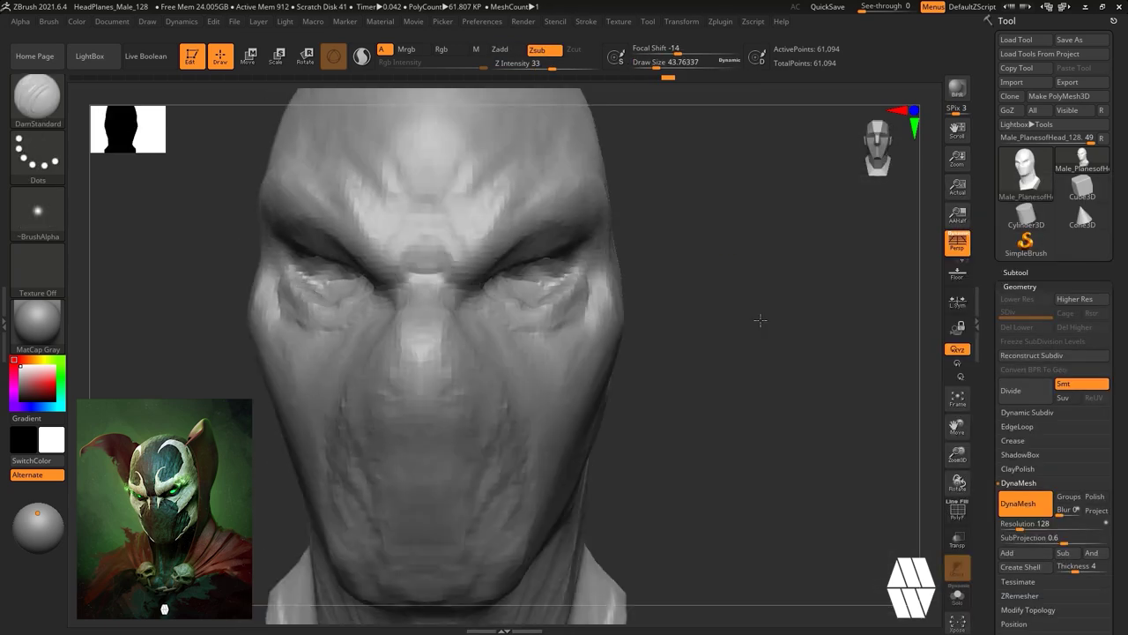
{"action": "mouse_move", "coordinate": [761, 320]}
{"action": "right_mouse_down"}
{"action": "mouse_move", "coordinate": [517, 335]}
{"action": "mouse_move", "coordinate": [708, 288]}
{"action": "mouse_move", "coordinate": [683, 267]}
{"action": "mouse_move", "coordinate": [746, 314]}
{"action": "mouse_move", "coordinate": [772, 285]}
{"action": "right_mouse_up"}
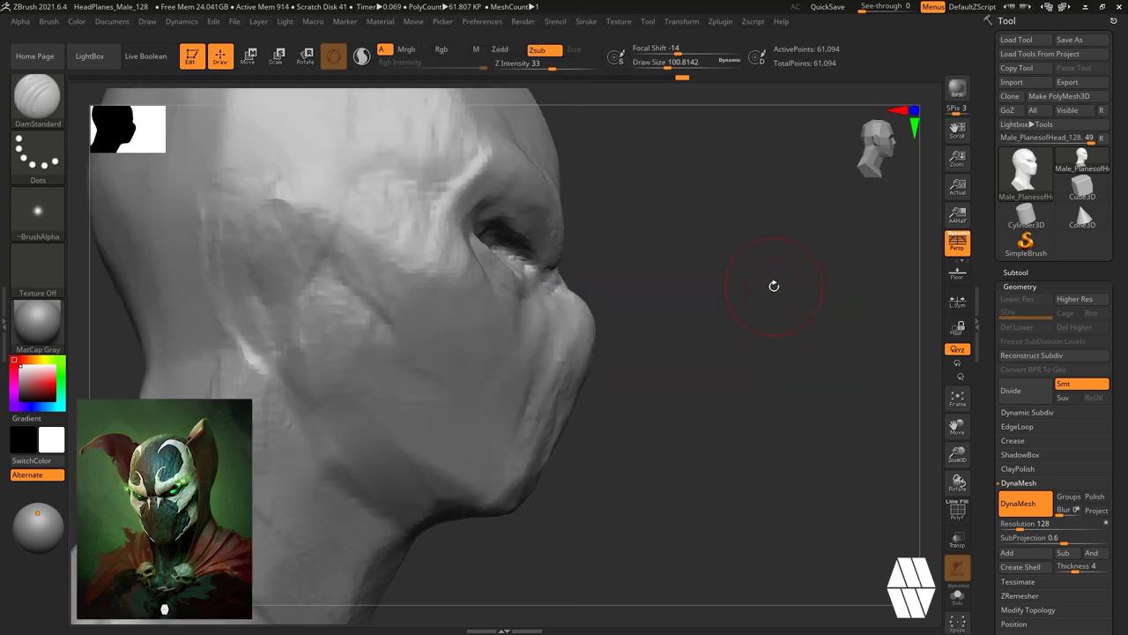
Adjust the head and face proportions with the Move brush at a draw size of about 268.
{"action": "key", "text": "b"}
{"action": "key", "text": "m"}
{"action": "key", "text": "v"}
{"action": "key", "text": "space"}
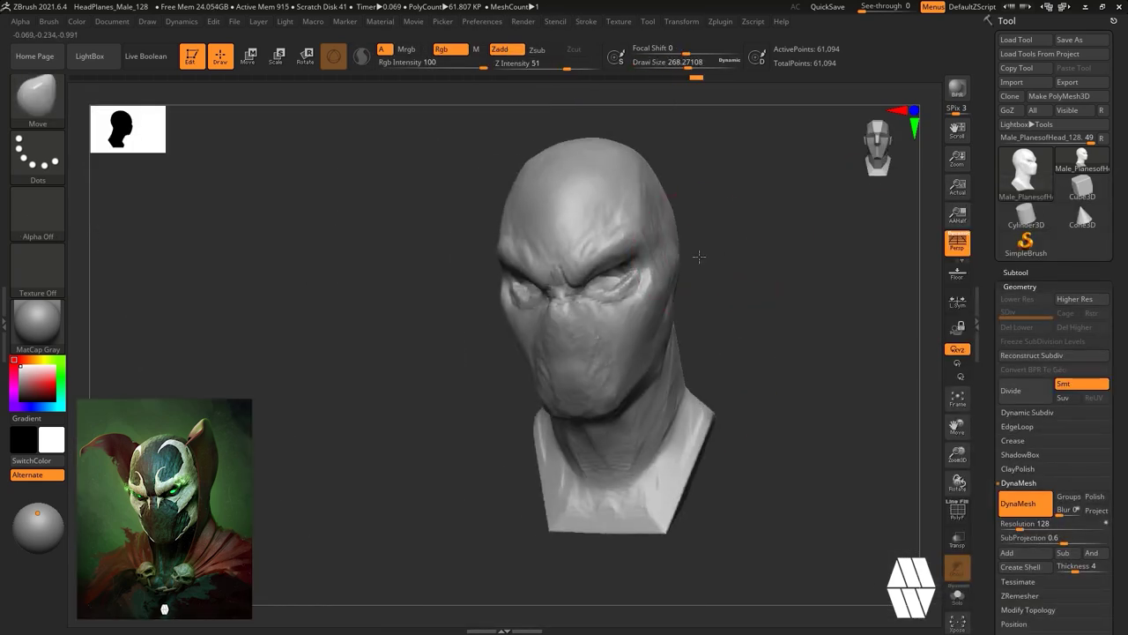
{"action": "mouse_move", "coordinate": [775, 343]}
{"action": "right_mouse_down", "text": "alt"}
{"action": "mouse_move", "coordinate": [800, 300]}
{"action": "mouse_move", "coordinate": [760, 267]}
{"action": "right_mouse_up", "text": "alt"}
Build up the side of the head around the temple and ear with ClayBuildup at a draw size of about 90.
{"action": "key", "text": "b"}
{"action": "key", "text": "c"}
{"action": "key", "text": "b"}
{"action": "key", "text": "space"}
{"action": "left_click_drag", "start_coordinate": [760, 267], "coordinate": [753, 266]}
{"action": "right_click_drag", "start_coordinate": [753, 267], "coordinate": [736, 274]}
{"action": "left_click_drag", "start_coordinate": [475, 353], "coordinate": [564, 338]}
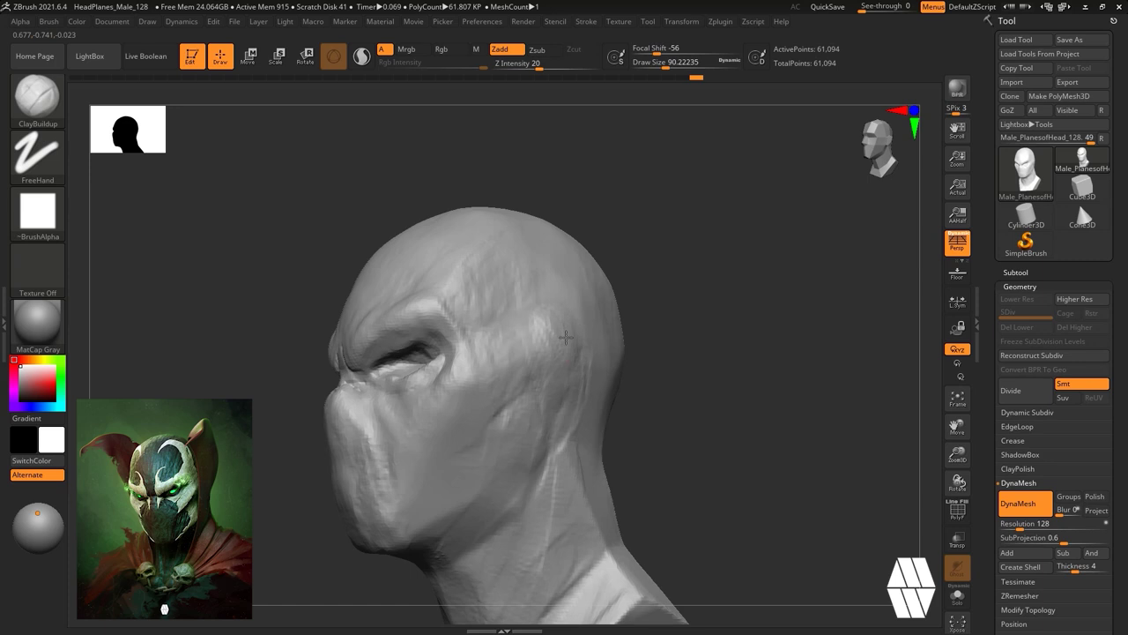
{"action": "mouse_move", "coordinate": [569, 344]}
{"action": "right_mouse_down"}
{"action": "mouse_move", "coordinate": [702, 284]}
{"action": "mouse_move", "coordinate": [780, 273]}
{"action": "mouse_move", "coordinate": [603, 432]}
{"action": "right_mouse_up"}
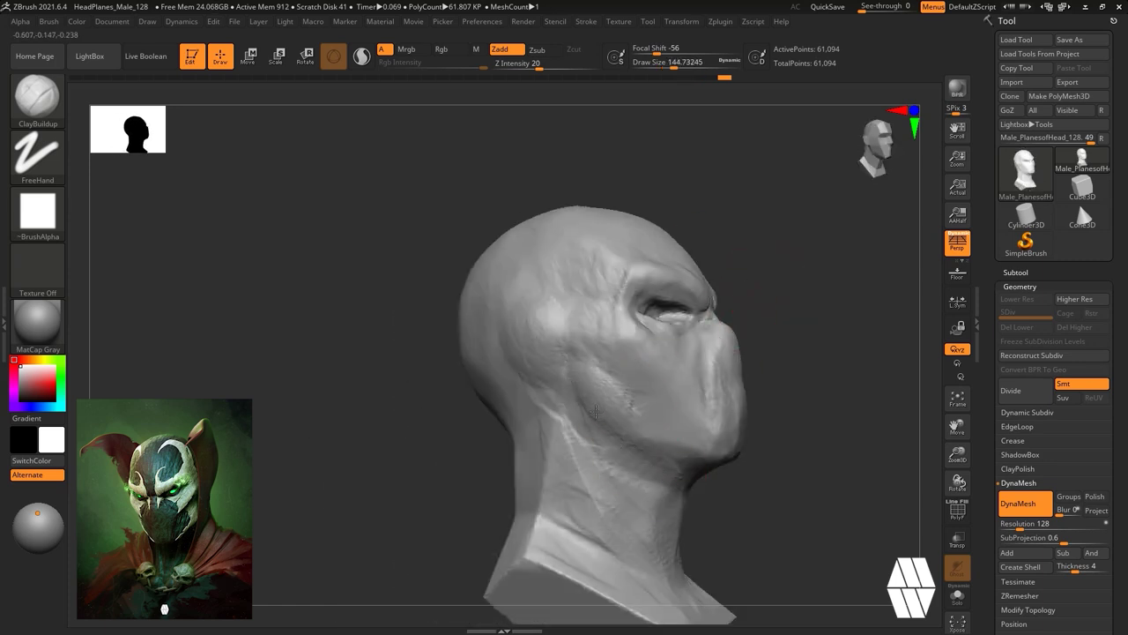
Continue building up the jaw muscle and cheek with ClayBuildup strokes.
{"action": "right_click_drag", "start_coordinate": [764, 275], "coordinate": [608, 304]}
{"action": "right_click", "coordinate": [781, 304]}
{"action": "right_click_drag", "start_coordinate": [781, 304], "coordinate": [661, 290]}
{"action": "right_click_drag", "start_coordinate": [639, 384], "coordinate": [648, 307]}
Flatten the planes of the chin and lower face with the TrimDynamic brush.
{"action": "key", "text": "b"}
{"action": "key", "text": "t"}
{"action": "key", "text": "d"}
{"action": "left_click_drag", "start_coordinate": [476, 427], "coordinate": [511, 432]}
{"action": "right_click_drag", "start_coordinate": [637, 269], "coordinate": [608, 353]}
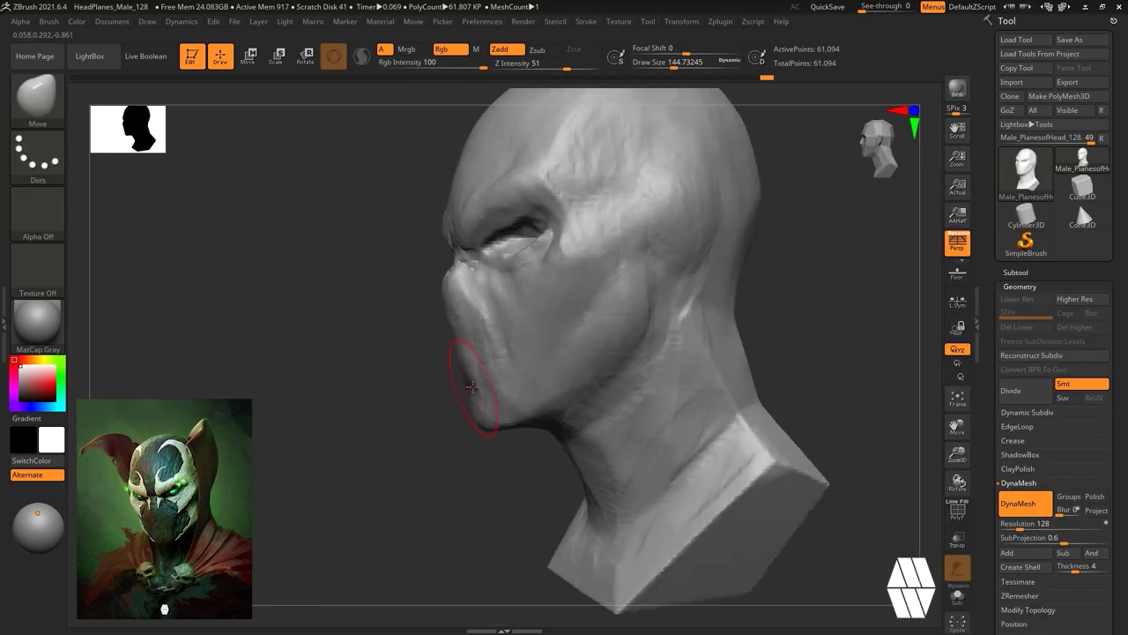
Push the mouth and chin profile into shape with the Move brush.
{"action": "left_click_drag", "start_coordinate": [473, 390], "coordinate": [480, 414], "text": "shift"}
{"action": "right_click_drag", "start_coordinate": [482, 491], "coordinate": [538, 480]}
{"action": "left_click_drag", "start_coordinate": [494, 399], "coordinate": [503, 414]}
{"action": "right_click_drag", "start_coordinate": [636, 275], "coordinate": [733, 270]}
Carve creases into the lower face with the DamStandard brush.
{"action": "key", "text": "b"}
{"action": "key", "text": "d"}
{"action": "key", "text": "s"}
{"action": "left_click_drag", "start_coordinate": [467, 347], "coordinate": [451, 344]}
{"action": "mouse_move", "coordinate": [662, 292]}
{"action": "right_mouse_down"}
{"action": "mouse_move", "coordinate": [572, 255]}
{"action": "mouse_move", "coordinate": [657, 260]}
{"action": "right_mouse_up"}
{"action": "right_click_drag", "start_coordinate": [426, 341], "coordinate": [755, 282]}
{"action": "mouse_move", "coordinate": [641, 295]}
{"action": "right_mouse_down"}
{"action": "mouse_move", "coordinate": [715, 340]}
{"action": "mouse_move", "coordinate": [692, 304]}
{"action": "right_mouse_up"}
Add volume around the chin and lower jaw with the ClayBuildup brush.
{"action": "key", "text": "b"}
{"action": "key", "text": "c"}
{"action": "key", "text": "b"}
{"action": "left_click_drag", "start_coordinate": [488, 472], "coordinate": [484, 415]}
{"action": "mouse_move", "coordinate": [780, 317]}
{"action": "left_mouse_down"}
{"action": "mouse_move", "coordinate": [608, 282]}
{"action": "mouse_move", "coordinate": [581, 290]}
{"action": "left_mouse_up"}
Cut a sharp crease along the jawline where it meets the neck with the DamStandard brush.
{"action": "key", "text": "b"}
{"action": "key", "text": "d"}
{"action": "key", "text": "s"}
{"action": "left_click_drag", "start_coordinate": [353, 352], "coordinate": [370, 299]}
{"action": "left_click_drag", "start_coordinate": [629, 256], "coordinate": [603, 340]}
{"action": "mouse_move", "coordinate": [707, 365]}
{"action": "left_mouse_down"}
{"action": "mouse_move", "coordinate": [750, 383]}
{"action": "mouse_move", "coordinate": [776, 295]}
{"action": "left_mouse_up"}
Fill out the throat and the underside of the jaw with ClayBuildup at a draw size of about 83.
{"action": "key", "text": "b"}
{"action": "key", "text": "c"}
{"action": "key", "text": "b"}
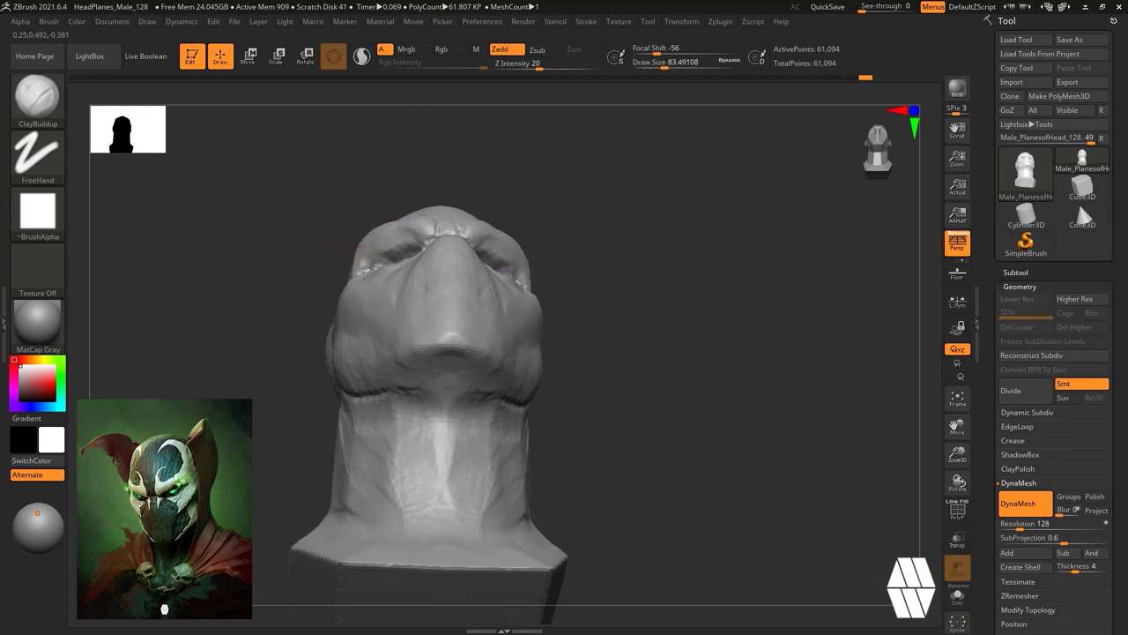
{"action": "right_click_drag", "start_coordinate": [468, 419], "coordinate": [553, 402]}
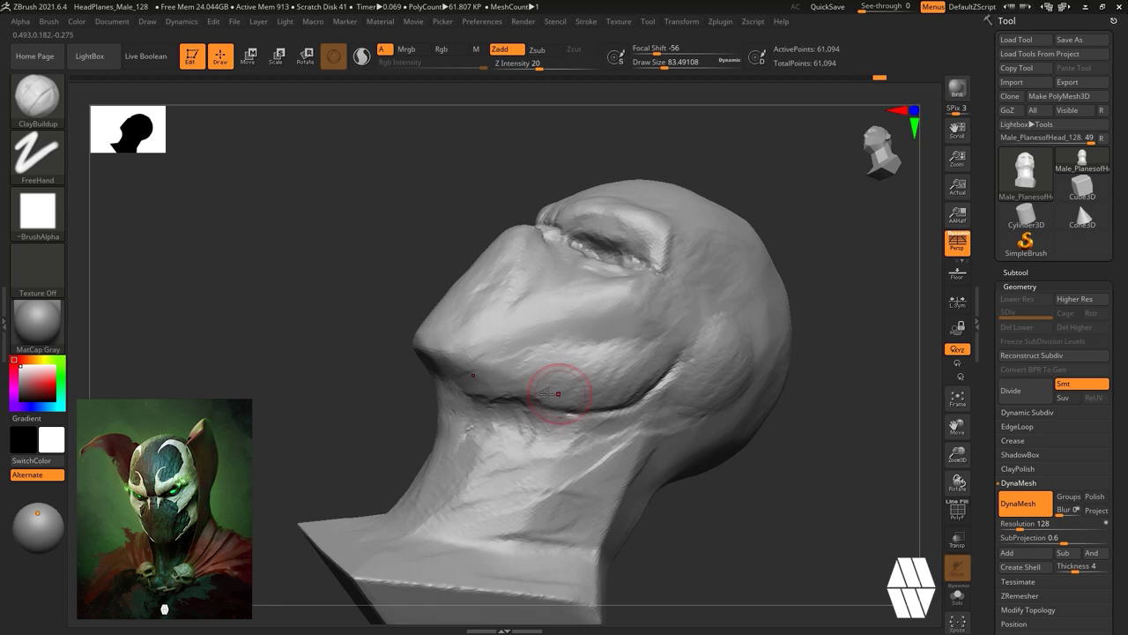
{"action": "mouse_move", "coordinate": [406, 304]}
{"action": "left_mouse_down"}
{"action": "mouse_move", "coordinate": [737, 370]}
{"action": "mouse_move", "coordinate": [756, 339]}
{"action": "left_mouse_up"}
Build up the neck muscles down to the collarbone area with ClayBuildup at a draw size of about 163.
{"action": "key", "text": "space"}
{"action": "left_click_drag", "start_coordinate": [489, 377], "coordinate": [509, 377]}
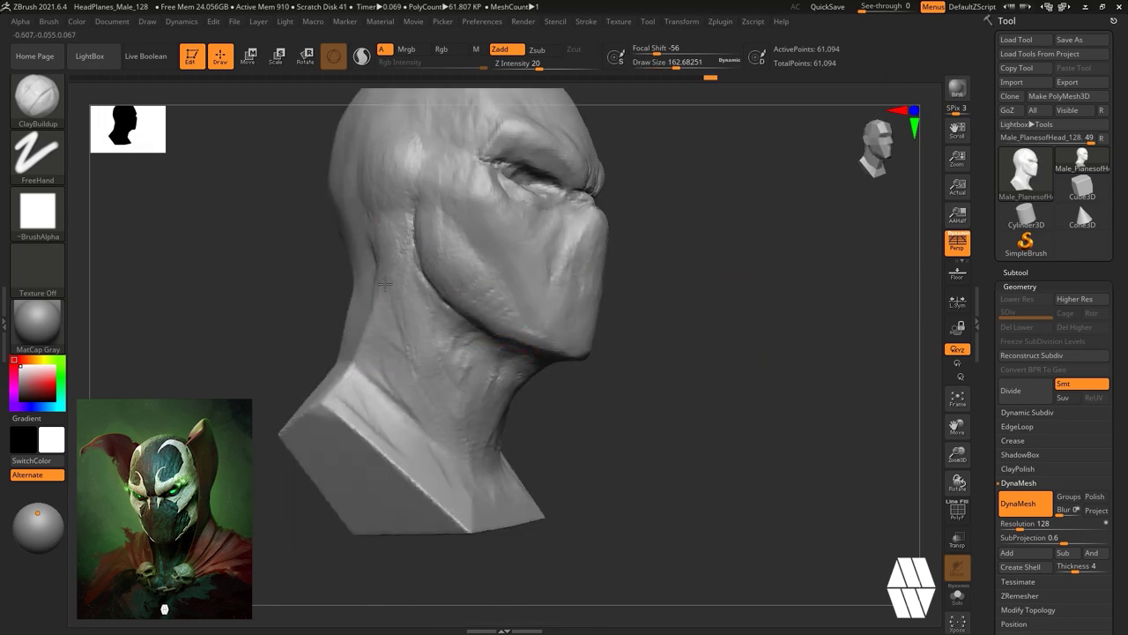
{"action": "right_click_drag", "start_coordinate": [439, 407], "coordinate": [238, 407]}
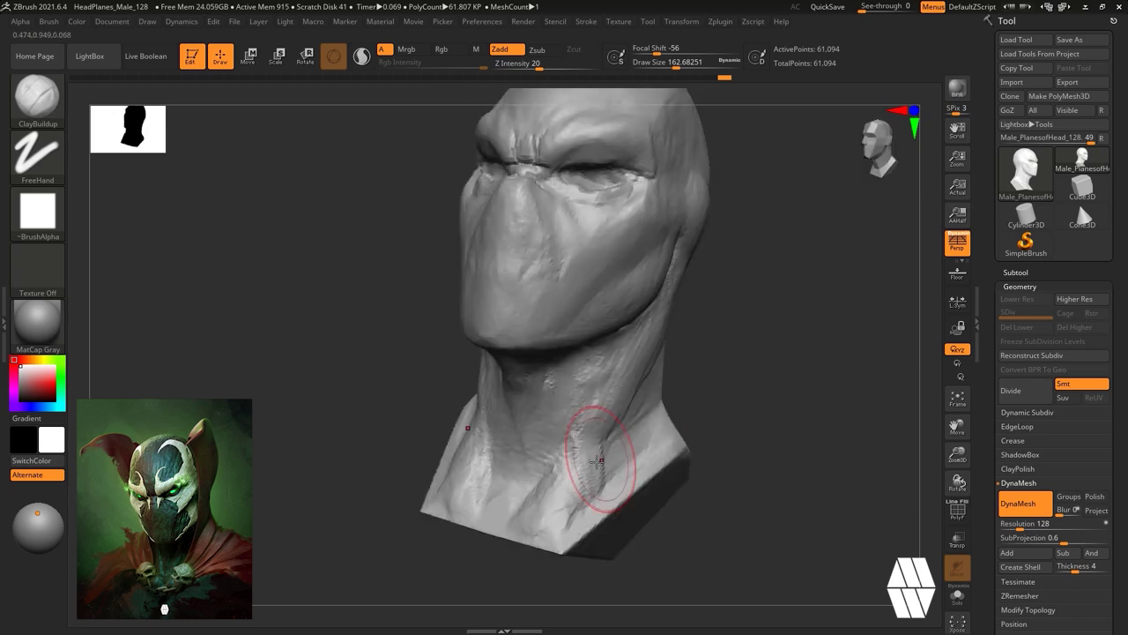
{"action": "right_click_drag", "start_coordinate": [740, 379], "coordinate": [654, 371]}
{"action": "right_click_drag", "start_coordinate": [698, 411], "coordinate": [608, 407]}
Sculpt the muscles at the back of the neck with ClayBuildup at a draw size of about 223.
{"action": "left_click_drag", "start_coordinate": [708, 453], "coordinate": [617, 546]}
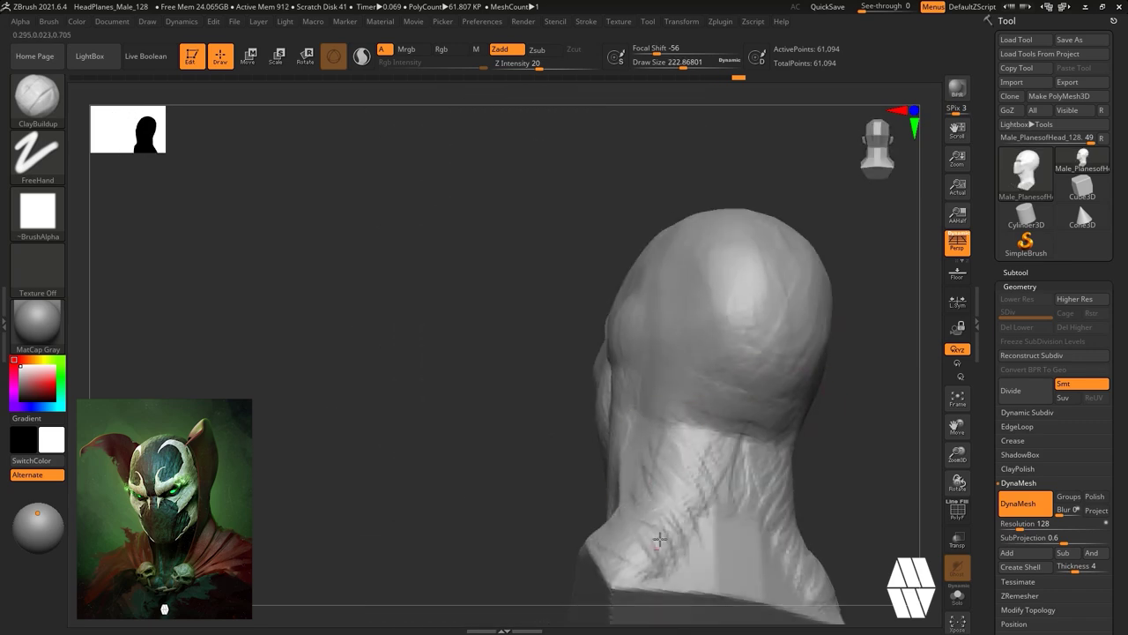
{"action": "right_click_drag", "start_coordinate": [776, 458], "coordinate": [723, 388]}
{"action": "left_click_drag", "start_coordinate": [494, 441], "coordinate": [589, 391]}
{"action": "mouse_move", "coordinate": [669, 414]}
{"action": "right_mouse_down"}
{"action": "mouse_move", "coordinate": [758, 440]}
{"action": "mouse_move", "coordinate": [761, 348]}
{"action": "mouse_move", "coordinate": [642, 282]}
{"action": "mouse_move", "coordinate": [564, 271]}
{"action": "right_mouse_up"}
{"action": "right_click_drag", "start_coordinate": [482, 270], "coordinate": [669, 291]}
Append a sphere to the bust as a new subtool and make it the active subtool.
{"action": "left_click", "coordinate": [1015, 272]}
{"action": "left_click", "coordinate": [1069, 496]}
{"action": "left_click", "coordinate": [559, 430]}
{"action": "left_click", "coordinate": [551, 422], "text": "alt"}
Shrink the sphere to eyeball size and fit it into one of the head's eye sockets.
{"action": "key", "text": "r"}
{"action": "left_click_drag", "start_coordinate": [526, 359], "coordinate": [458, 388]}
{"action": "right_click_drag", "start_coordinate": [758, 370], "coordinate": [616, 370]}
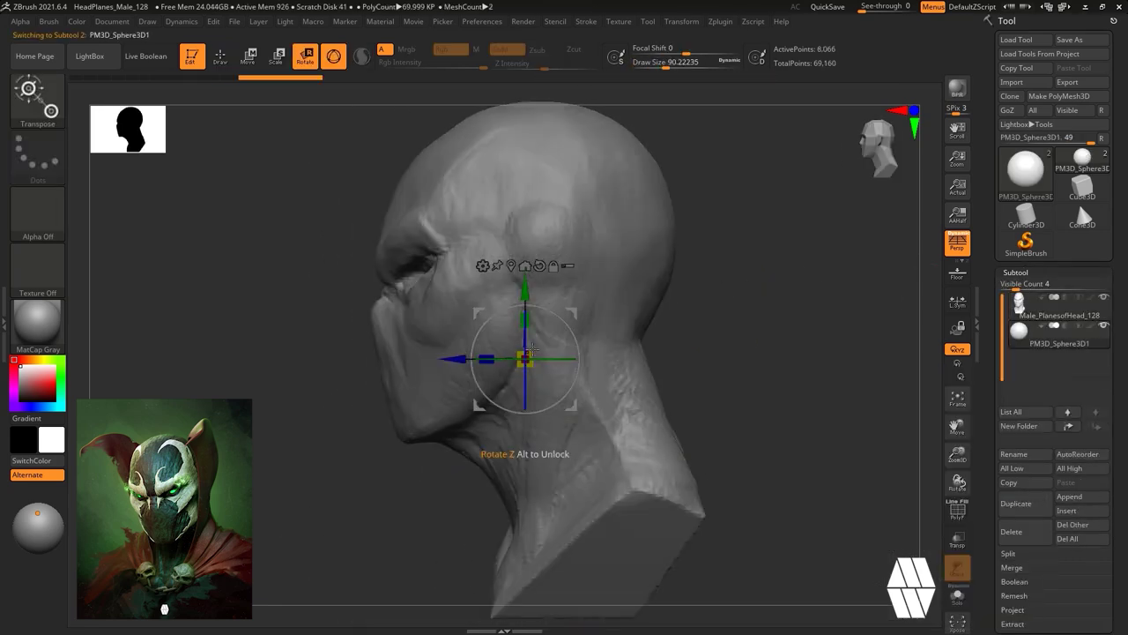
{"action": "left_click_drag", "start_coordinate": [449, 358], "coordinate": [335, 358]}
{"action": "right_click_drag", "start_coordinate": [564, 326], "coordinate": [690, 319]}
{"action": "left_click_drag", "start_coordinate": [348, 262], "coordinate": [492, 320]}
{"action": "right_click_drag", "start_coordinate": [775, 273], "coordinate": [736, 132]}
{"action": "left_click_drag", "start_coordinate": [603, 294], "coordinate": [612, 296]}
Mirror the eyeball across to the opposite eye socket.
{"action": "mouse_move", "coordinate": [705, 379]}
{"action": "right_mouse_down", "text": "shift"}
{"action": "mouse_move", "coordinate": [776, 424]}
{"action": "mouse_move", "coordinate": [753, 257]}
{"action": "mouse_move", "coordinate": [788, 256]}
{"action": "right_mouse_up", "text": "shift"}
{"action": "left_click", "coordinate": [720, 21]}
{"action": "left_click", "coordinate": [758, 239]}
{"action": "left_click", "coordinate": [796, 295]}
{"action": "left_click", "coordinate": [499, 300]}
{"action": "key", "text": "q"}
Make the head active and pull the eyelids around the eyeballs with the Move brush.
{"action": "mouse_move", "coordinate": [749, 362]}
{"action": "right_mouse_down", "text": "shift"}
{"action": "mouse_move", "coordinate": [634, 365]}
{"action": "mouse_move", "coordinate": [647, 291]}
{"action": "right_mouse_up", "text": "shift"}
{"action": "left_click", "coordinate": [588, 370], "text": "alt"}
{"action": "key", "text": "b"}
{"action": "key", "text": "m"}
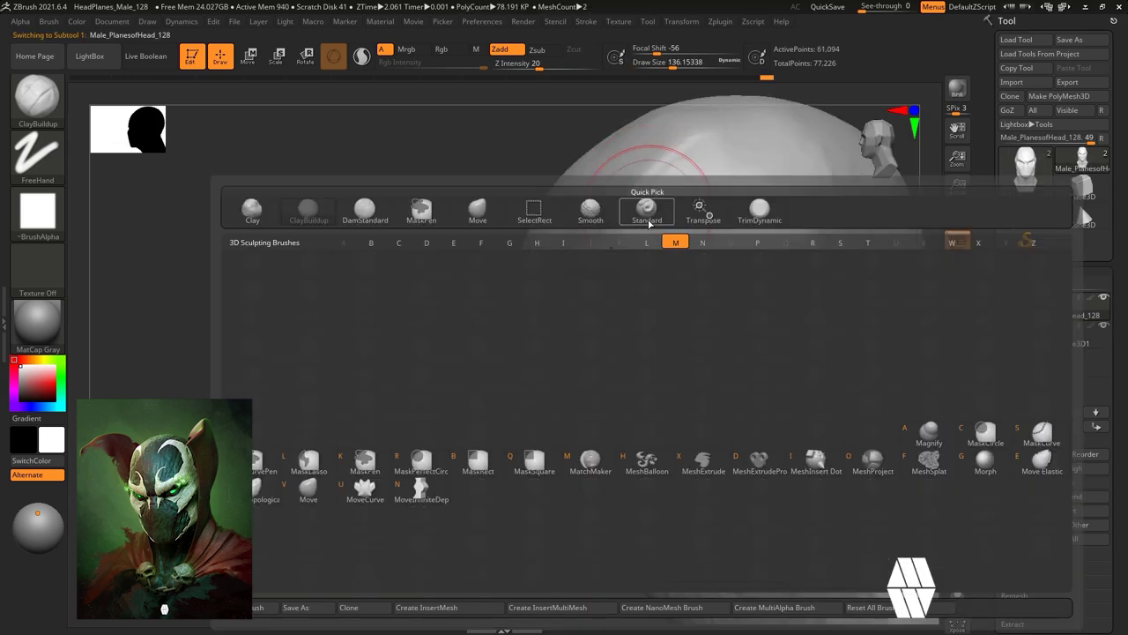
{"action": "key", "text": "v"}
{"action": "right_click_drag", "start_coordinate": [596, 326], "coordinate": [722, 331], "text": "shift"}
{"action": "mouse_move", "coordinate": [722, 379]}
{"action": "right_mouse_down", "text": "ctrl"}
{"action": "mouse_move", "coordinate": [708, 308]}
{"action": "mouse_move", "coordinate": [719, 396]}
{"action": "right_mouse_up", "text": "ctrl"}
{"action": "right_click_drag", "start_coordinate": [715, 226], "coordinate": [705, 286], "text": "ctrl"}
{"action": "left_click", "coordinate": [635, 294], "text": "alt"}
{"action": "right_click_drag", "start_coordinate": [819, 343], "coordinate": [766, 339]}
{"action": "left_click_drag", "start_coordinate": [667, 289], "coordinate": [701, 289]}
{"action": "right_click_drag", "start_coordinate": [873, 354], "coordinate": [917, 354]}
Smooth and tighten the eye openings against the eyeballs with the Move brush at a smaller draw size.
{"action": "left_click_drag", "start_coordinate": [683, 287], "coordinate": [708, 280], "text": "shift"}
{"action": "right_click_drag", "start_coordinate": [761, 270], "coordinate": [709, 280]}
{"action": "left_click_drag", "start_coordinate": [694, 280], "coordinate": [721, 275]}
{"action": "right_click_drag", "start_coordinate": [893, 327], "coordinate": [951, 328]}
{"action": "right_click_drag", "start_coordinate": [742, 349], "coordinate": [705, 150], "text": "ctrl"}
{"action": "mouse_move", "coordinate": [678, 145]}
{"action": "right_mouse_down", "text": "ctrl"}
{"action": "mouse_move", "coordinate": [665, 209]}
{"action": "mouse_move", "coordinate": [609, 212]}
{"action": "right_mouse_up", "text": "ctrl"}
{"action": "left_click_drag", "start_coordinate": [520, 283], "coordinate": [540, 273]}
{"action": "right_click_drag", "start_coordinate": [682, 217], "coordinate": [722, 304], "text": "shift"}
{"action": "key", "text": "bracketleft"}
{"action": "key", "text": "bracketleft"}
{"action": "right_click_drag", "start_coordinate": [797, 335], "coordinate": [775, 265], "text": "ctrl"}
{"action": "mouse_move", "coordinate": [624, 304]}
{"action": "left_mouse_down"}
{"action": "mouse_move", "coordinate": [616, 315]}
{"action": "mouse_move", "coordinate": [614, 299]}
{"action": "left_mouse_up"}
Refine the forms around the eyes with the TrimDynamic and ClayBuildup brushes.
{"action": "key", "text": "b"}
{"action": "key", "text": "t"}
{"action": "key", "text": "d"}
{"action": "mouse_move", "coordinate": [749, 344]}
{"action": "right_mouse_down", "text": "ctrl"}
{"action": "mouse_move", "coordinate": [740, 282]}
{"action": "mouse_move", "coordinate": [791, 325]}
{"action": "mouse_move", "coordinate": [732, 318]}
{"action": "right_mouse_up", "text": "ctrl"}
{"action": "left_click", "coordinate": [629, 320], "text": "alt"}
{"action": "key", "text": "b"}
{"action": "key", "text": "c"}
{"action": "key", "text": "b"}
{"action": "mouse_move", "coordinate": [695, 354]}
{"action": "right_mouse_down"}
{"action": "mouse_move", "coordinate": [758, 323]}
{"action": "mouse_move", "coordinate": [692, 340]}
{"action": "mouse_move", "coordinate": [740, 344]}
{"action": "mouse_move", "coordinate": [687, 339]}
{"action": "right_mouse_up"}
{"action": "right_click_drag", "start_coordinate": [718, 344], "coordinate": [720, 299], "text": "ctrl"}
Adjust the shape of the eye area with the Move brush, checking it from several angles.
{"action": "key", "text": "b"}
{"action": "key", "text": "m"}
{"action": "key", "text": "v"}
{"action": "key", "text": "space"}
{"action": "left_click_drag", "start_coordinate": [666, 318], "coordinate": [698, 317]}
{"action": "right_click_drag", "start_coordinate": [619, 325], "coordinate": [623, 277], "text": "ctrl"}
{"action": "right_click_drag", "start_coordinate": [622, 278], "coordinate": [745, 264]}
{"action": "right_click_drag", "start_coordinate": [744, 264], "coordinate": [744, 317], "text": "ctrl"}
{"action": "right_click_drag", "start_coordinate": [393, 242], "coordinate": [522, 383]}
{"action": "right_click_drag", "start_coordinate": [629, 174], "coordinate": [606, 152]}
Build up the side of the head and neck behind the jaw with ClayBuildup, starting at a draw size of about 90.
{"action": "key", "text": "b"}
{"action": "key", "text": "c"}
{"action": "key", "text": "b"}
{"action": "key", "text": "space"}
{"action": "left_click_drag", "start_coordinate": [690, 269], "coordinate": [676, 270]}
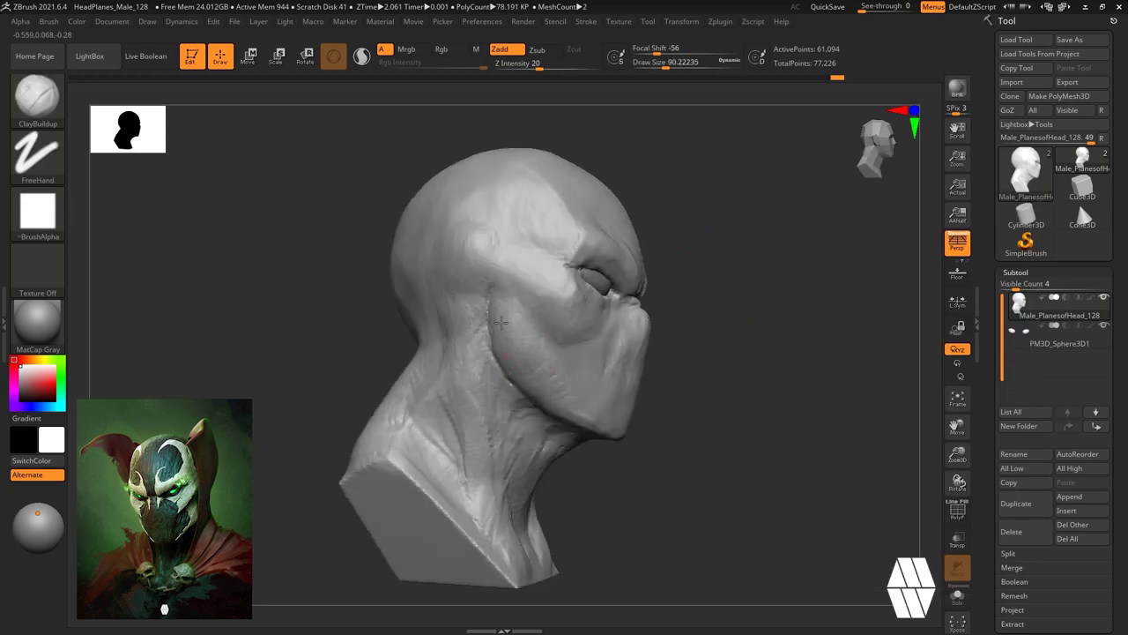
{"action": "right_click_drag", "start_coordinate": [692, 334], "coordinate": [738, 317]}
{"action": "left_click_drag", "start_coordinate": [489, 379], "coordinate": [484, 303]}
{"action": "right_click_drag", "start_coordinate": [868, 308], "coordinate": [718, 333]}
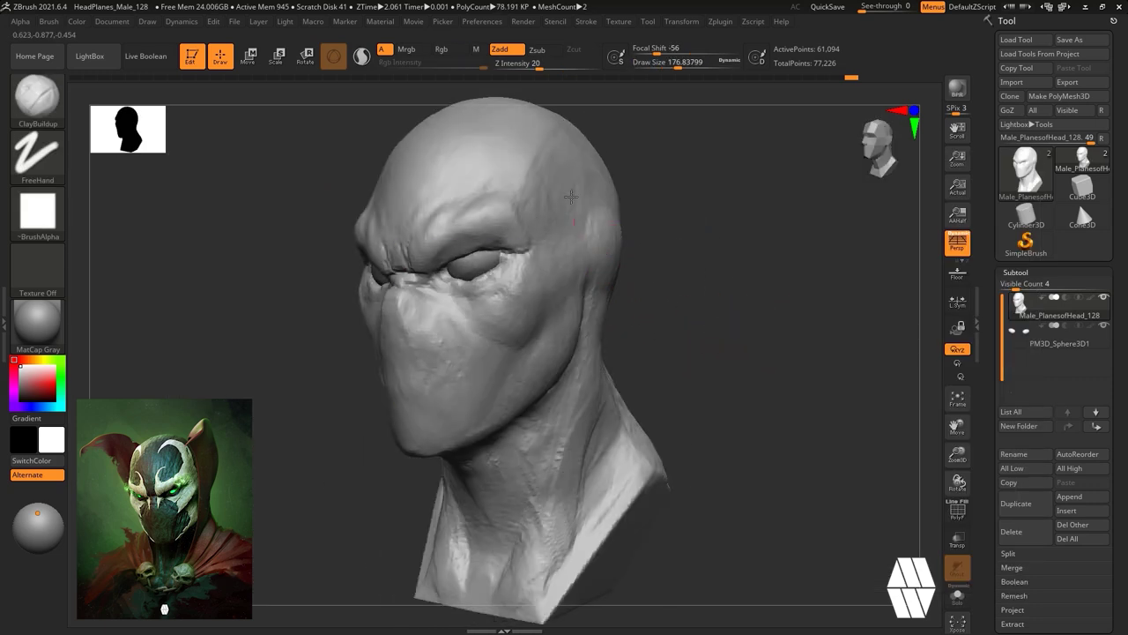
{"action": "right_click_drag", "start_coordinate": [549, 257], "coordinate": [603, 214]}
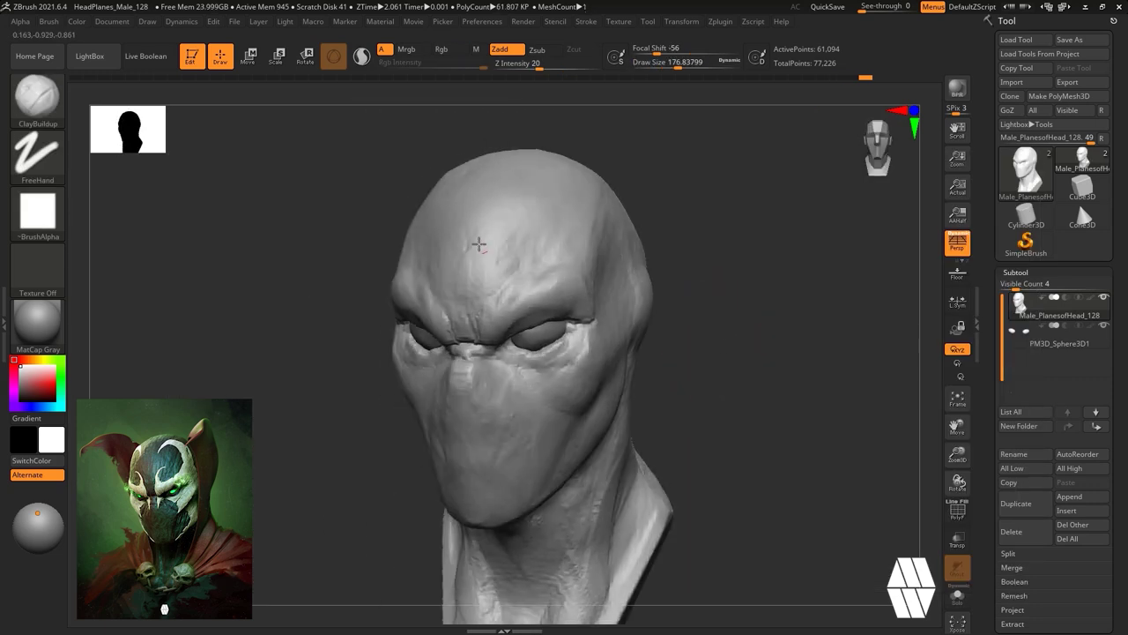
Reshape the skull and the back of the neck in profile with the Move brush, starting at a draw size of about 338.
{"action": "right_click_drag", "start_coordinate": [710, 291], "coordinate": [671, 276]}
{"action": "key", "text": "b"}
{"action": "key", "text": "m"}
{"action": "key", "text": "v"}
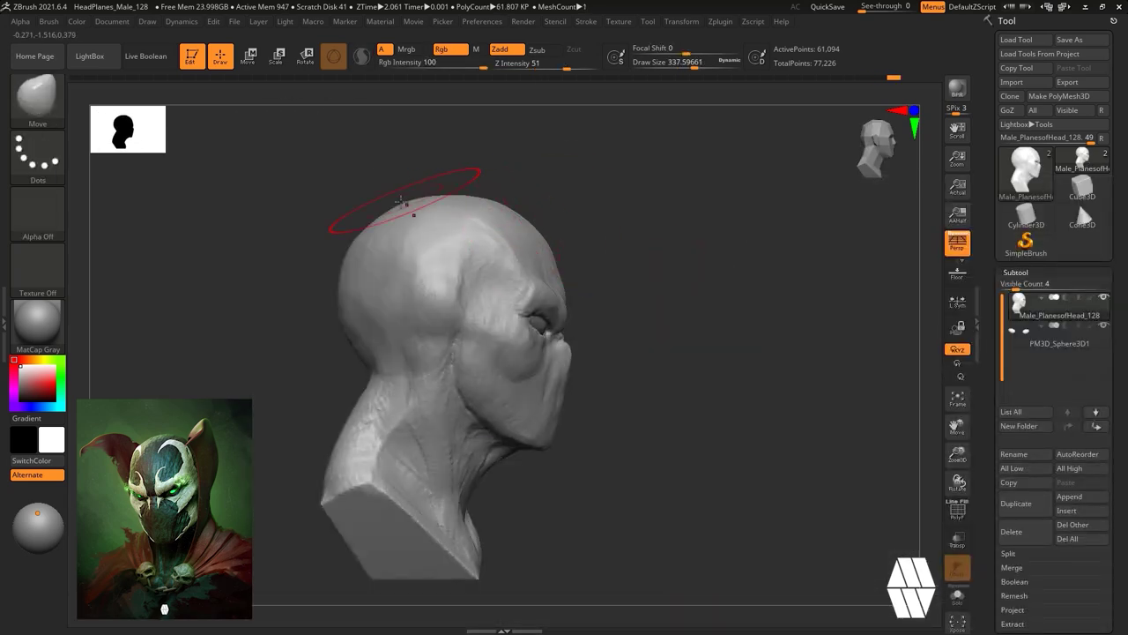
{"action": "left_click_drag", "start_coordinate": [372, 403], "coordinate": [362, 399]}
{"action": "key", "text": "space"}
{"action": "left_click_drag", "start_coordinate": [668, 262], "coordinate": [652, 262]}
Refine the temple and the side of the forehead with TrimDynamic and with ClayBuildup at a draw size of about 136.
{"action": "mouse_move", "coordinate": [859, 263]}
{"action": "right_mouse_down"}
{"action": "mouse_move", "coordinate": [783, 264]}
{"action": "mouse_move", "coordinate": [717, 214]}
{"action": "mouse_move", "coordinate": [798, 256]}
{"action": "right_mouse_up"}
{"action": "key", "text": "b"}
{"action": "key", "text": "t"}
{"action": "key", "text": "d"}
{"action": "key", "text": "space"}
{"action": "left_click_drag", "start_coordinate": [786, 244], "coordinate": [763, 244]}
{"action": "key", "text": "b"}
{"action": "key", "text": "c"}
{"action": "key", "text": "b"}
{"action": "mouse_move", "coordinate": [850, 238]}
{"action": "right_mouse_down"}
{"action": "mouse_move", "coordinate": [768, 229]}
{"action": "mouse_move", "coordinate": [743, 256]}
{"action": "right_mouse_up"}
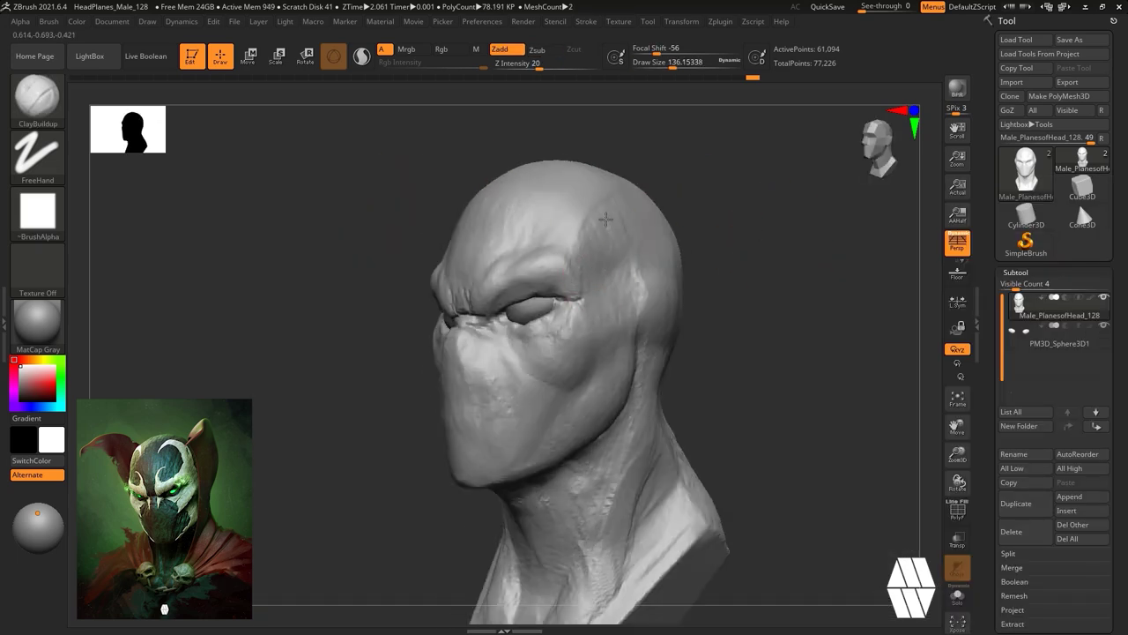
{"action": "left_click_drag", "start_coordinate": [597, 232], "coordinate": [606, 255]}
{"action": "mouse_move", "coordinate": [633, 255]}
{"action": "right_mouse_down"}
{"action": "mouse_move", "coordinate": [682, 267]}
{"action": "mouse_move", "coordinate": [648, 286]}
{"action": "right_mouse_up"}
{"action": "left_click_drag", "start_coordinate": [589, 265], "coordinate": [602, 235]}
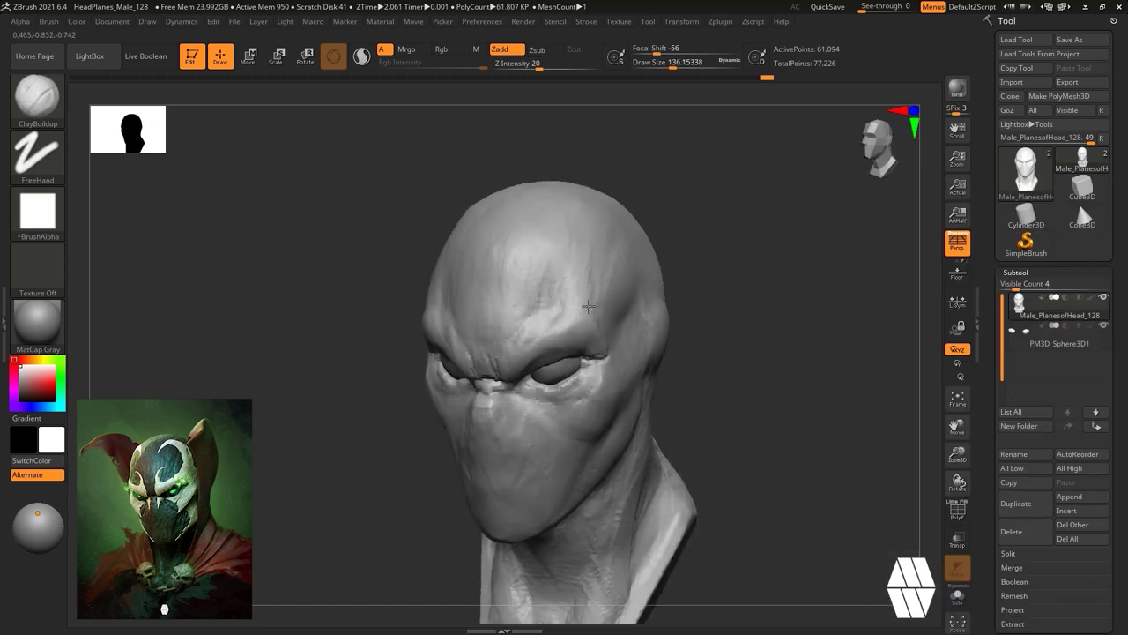
{"action": "left_click_drag", "start_coordinate": [588, 306], "coordinate": [591, 313]}
Adjust the proportions of the brow and face with the Move brush.
{"action": "right_click_drag", "start_coordinate": [622, 300], "coordinate": [672, 280]}
{"action": "key", "text": "space"}
{"action": "left_click_drag", "start_coordinate": [674, 277], "coordinate": [686, 278]}
{"action": "key", "text": "b"}
{"action": "key", "text": "m"}
{"action": "key", "text": "v"}
{"action": "mouse_move", "coordinate": [683, 287]}
{"action": "right_mouse_down"}
{"action": "mouse_move", "coordinate": [720, 297]}
{"action": "mouse_move", "coordinate": [705, 357]}
{"action": "mouse_move", "coordinate": [696, 308]}
{"action": "right_mouse_up"}
{"action": "mouse_move", "coordinate": [696, 308]}
{"action": "right_mouse_down"}
{"action": "mouse_move", "coordinate": [781, 318]}
{"action": "mouse_move", "coordinate": [749, 273]}
{"action": "right_mouse_up"}
{"action": "right_click_drag", "start_coordinate": [749, 274], "coordinate": [793, 312], "text": "ctrl"}
Cut a crease between the brow and the upper eyelid with DamStandard at a draw size of about 62.
{"action": "key", "text": "b"}
{"action": "key", "text": "d"}
{"action": "key", "text": "s"}
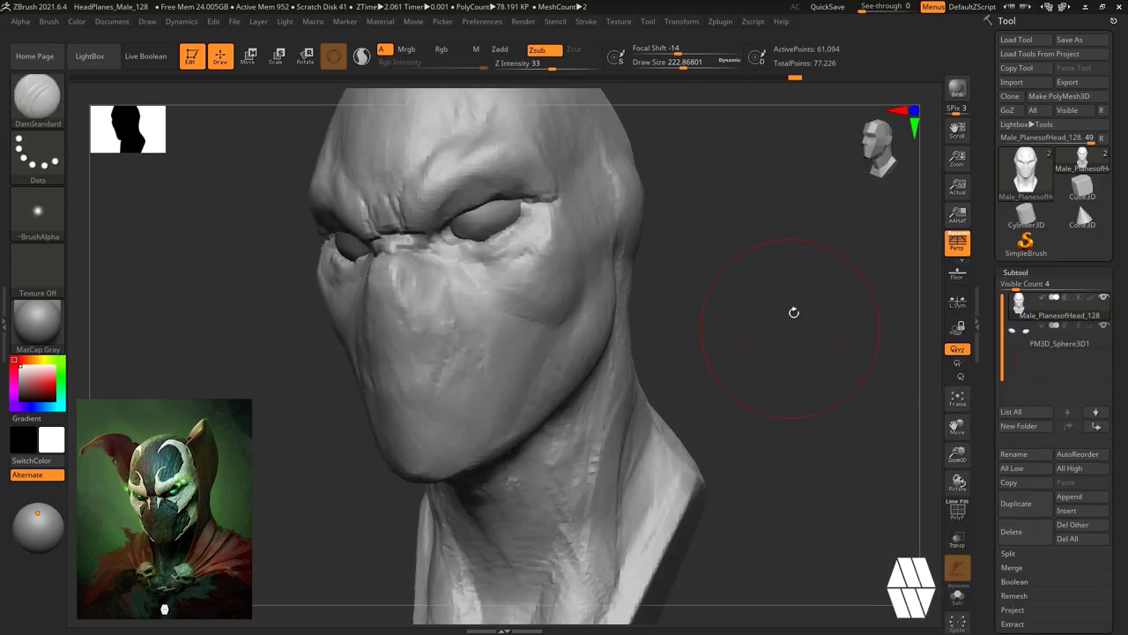
{"action": "key", "text": "space"}
{"action": "left_click_drag", "start_coordinate": [794, 312], "coordinate": [773, 312]}
{"action": "right_click_drag", "start_coordinate": [440, 198], "coordinate": [468, 232], "text": "ctrl"}
{"action": "left_click_drag", "start_coordinate": [468, 232], "coordinate": [539, 181]}
{"action": "right_click_drag", "start_coordinate": [736, 291], "coordinate": [719, 238], "text": "ctrl"}
{"action": "mouse_move", "coordinate": [718, 238]}
{"action": "right_mouse_down"}
{"action": "mouse_move", "coordinate": [776, 244]}
{"action": "mouse_move", "coordinate": [705, 273]}
{"action": "right_mouse_up"}
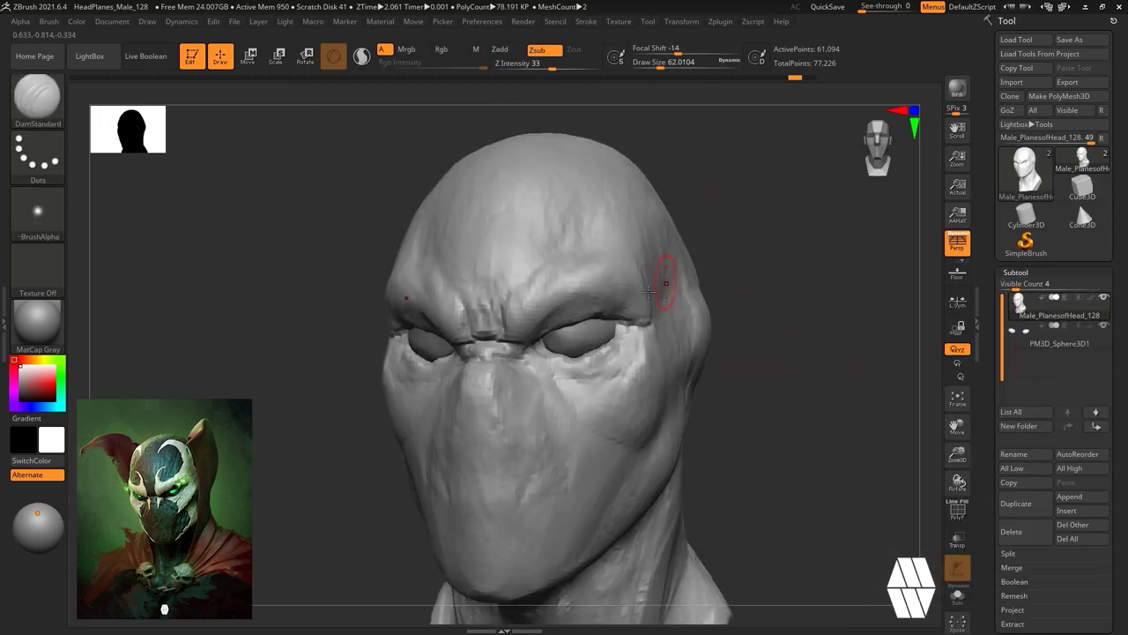
Make the eyeballs active, then build up and smooth their surface with ClayBuildup at a draw size of about 62.
{"action": "key", "text": "b"}
{"action": "key", "text": "c"}
{"action": "key", "text": "b"}
{"action": "left_click", "coordinate": [600, 345], "text": "alt"}
{"action": "left_click_drag", "start_coordinate": [571, 324], "coordinate": [601, 324]}
{"action": "right_click_drag", "start_coordinate": [731, 299], "coordinate": [775, 295]}
{"action": "left_click_drag", "start_coordinate": [481, 349], "coordinate": [463, 346], "text": "shift"}
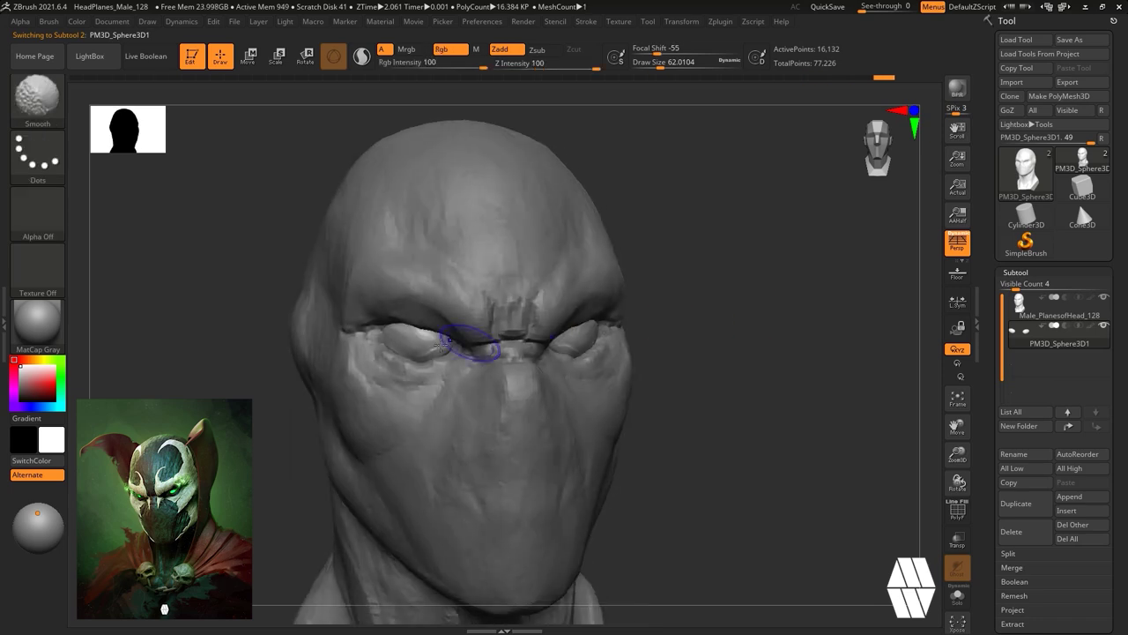
Return to the head and refine the forms around the eyes with ClayBuildup at a draw size of about 83.
{"action": "left_click", "coordinate": [432, 361], "text": "alt"}
{"action": "mouse_move", "coordinate": [714, 295]}
{"action": "right_mouse_down"}
{"action": "mouse_move", "coordinate": [700, 304]}
{"action": "mouse_move", "coordinate": [705, 260]}
{"action": "mouse_move", "coordinate": [630, 300]}
{"action": "right_mouse_up"}
{"action": "right_click_drag", "start_coordinate": [630, 299], "coordinate": [617, 264], "text": "ctrl"}
{"action": "right_click_drag", "start_coordinate": [703, 338], "coordinate": [705, 304], "text": "ctrl"}
{"action": "right_click_drag", "start_coordinate": [705, 304], "coordinate": [738, 335]}
{"action": "right_click_drag", "start_coordinate": [739, 335], "coordinate": [782, 328], "text": "ctrl"}
{"action": "left_click_drag", "start_coordinate": [575, 348], "coordinate": [589, 339]}
Reduce the ClayBuildup draw size and sculpt the frown folds between the brows.
{"action": "right_click", "coordinate": [646, 383]}
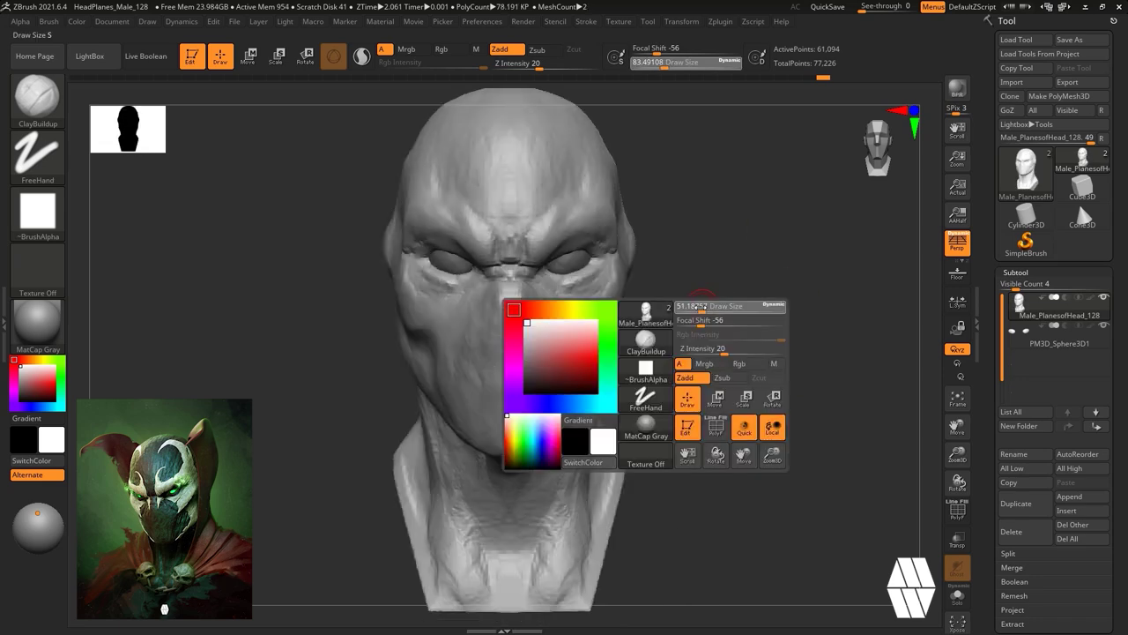
{"action": "right_click_drag", "start_coordinate": [646, 384], "coordinate": [611, 353]}
{"action": "mouse_move", "coordinate": [713, 351]}
{"action": "right_mouse_down"}
{"action": "mouse_move", "coordinate": [811, 360]}
{"action": "mouse_move", "coordinate": [749, 353]}
{"action": "right_mouse_up"}
{"action": "right_click_drag", "start_coordinate": [749, 352], "coordinate": [705, 392], "text": "ctrl"}
{"action": "right_click", "coordinate": [686, 393]}
{"action": "left_click", "coordinate": [738, 319]}
{"action": "left_click_drag", "start_coordinate": [520, 317], "coordinate": [527, 339]}
Sculpt the hollow of the cheeks below the cheekbones.
{"action": "mouse_move", "coordinate": [770, 299]}
{"action": "right_mouse_down"}
{"action": "mouse_move", "coordinate": [795, 325]}
{"action": "mouse_move", "coordinate": [786, 286]}
{"action": "right_mouse_up"}
{"action": "mouse_move", "coordinate": [797, 353]}
{"action": "right_mouse_down"}
{"action": "mouse_move", "coordinate": [765, 319]}
{"action": "mouse_move", "coordinate": [750, 274]}
{"action": "right_mouse_up"}
{"action": "right_click_drag", "start_coordinate": [720, 358], "coordinate": [692, 339]}
{"action": "right_click_drag", "start_coordinate": [502, 366], "coordinate": [476, 363]}
{"action": "left_click_drag", "start_coordinate": [453, 373], "coordinate": [447, 401]}
Refine the head's silhouette with the Move brush at draw sizes of about 484 and 257.
{"action": "mouse_move", "coordinate": [636, 375]}
{"action": "right_mouse_down"}
{"action": "mouse_move", "coordinate": [718, 390]}
{"action": "mouse_move", "coordinate": [668, 338]}
{"action": "mouse_move", "coordinate": [724, 343]}
{"action": "mouse_move", "coordinate": [476, 376]}
{"action": "right_mouse_up"}
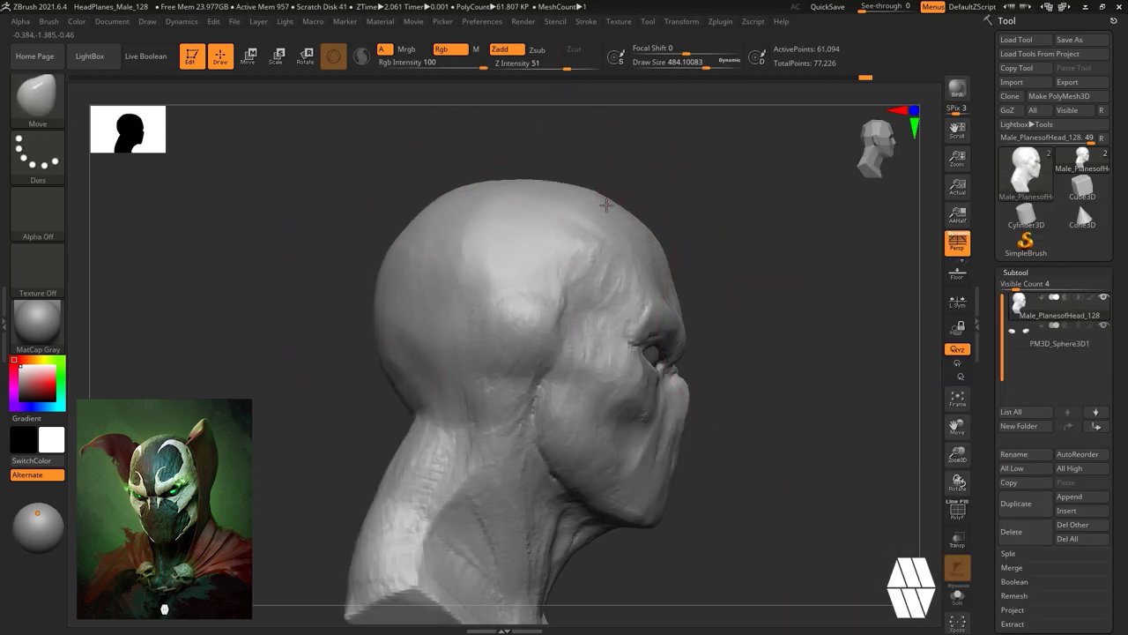
{"action": "mouse_move", "coordinate": [798, 286]}
{"action": "right_mouse_down"}
{"action": "mouse_move", "coordinate": [703, 302]}
{"action": "mouse_move", "coordinate": [700, 388]}
{"action": "right_mouse_up"}
{"action": "left_click_drag", "start_coordinate": [588, 280], "coordinate": [581, 278]}
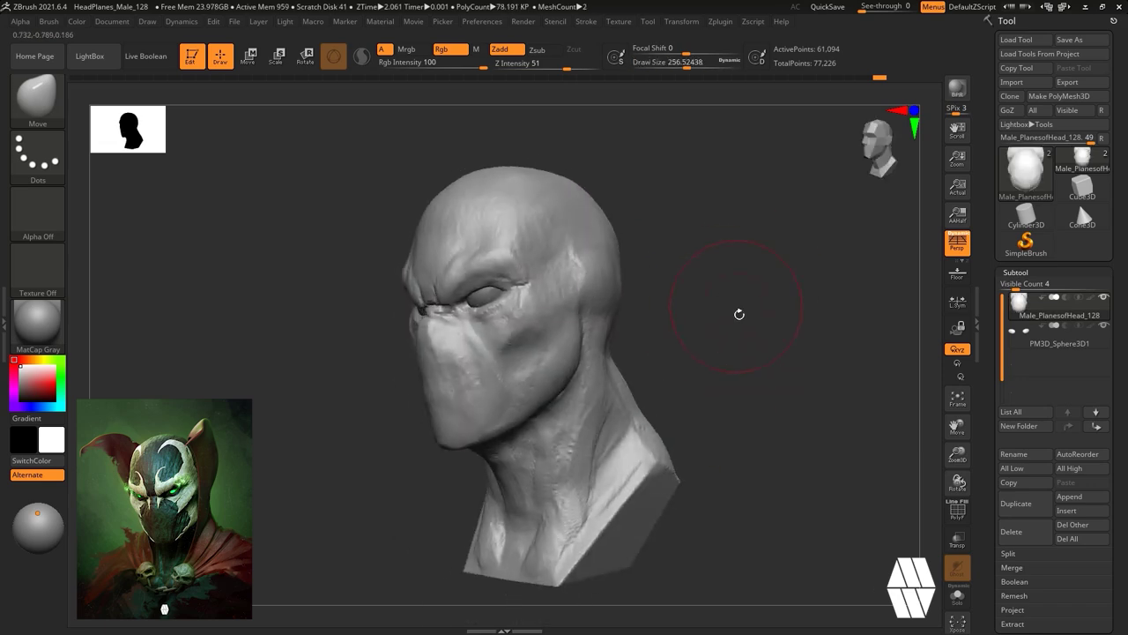
Widen the shoulders with the Move brush and build up the upper back muscles with ClayBuildup at a draw size of about 172.
{"action": "right_click_drag", "start_coordinate": [738, 315], "coordinate": [733, 402]}
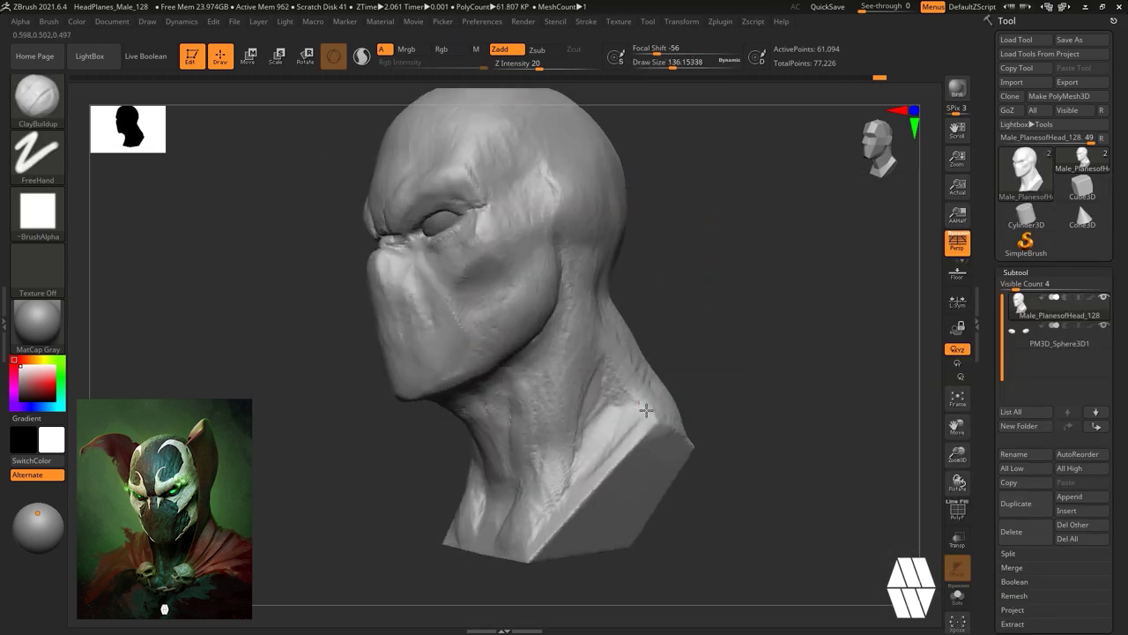
{"action": "right_click_drag", "start_coordinate": [646, 409], "coordinate": [666, 396]}
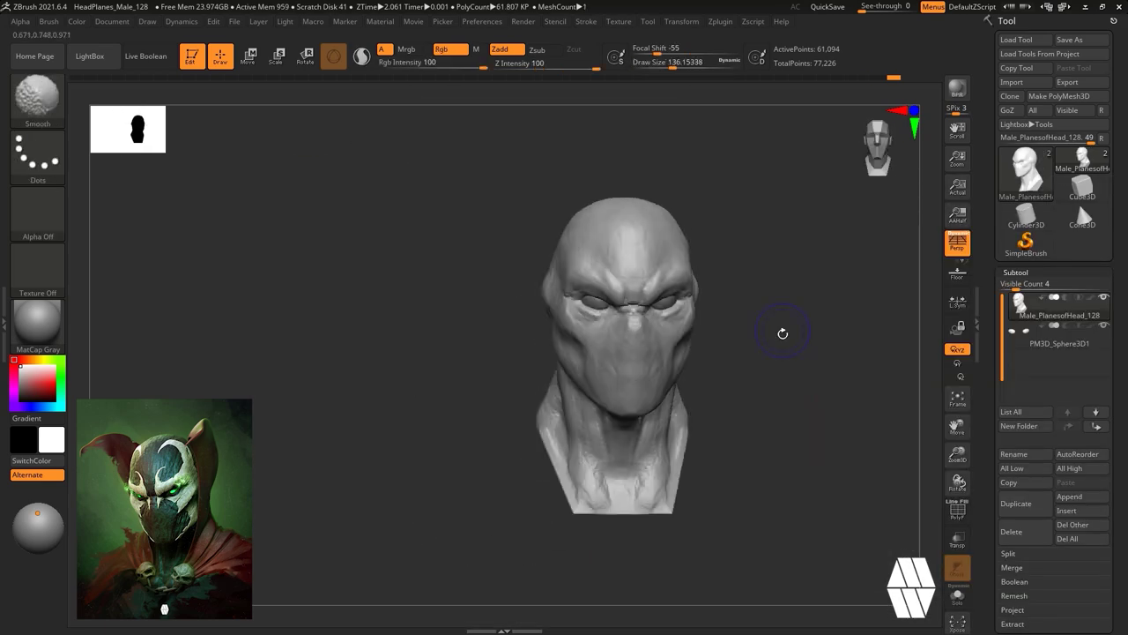
{"action": "mouse_move", "coordinate": [784, 330]}
{"action": "right_mouse_down"}
{"action": "mouse_move", "coordinate": [692, 330]}
{"action": "mouse_move", "coordinate": [599, 411]}
{"action": "mouse_move", "coordinate": [757, 326]}
{"action": "mouse_move", "coordinate": [619, 329]}
{"action": "right_mouse_up"}
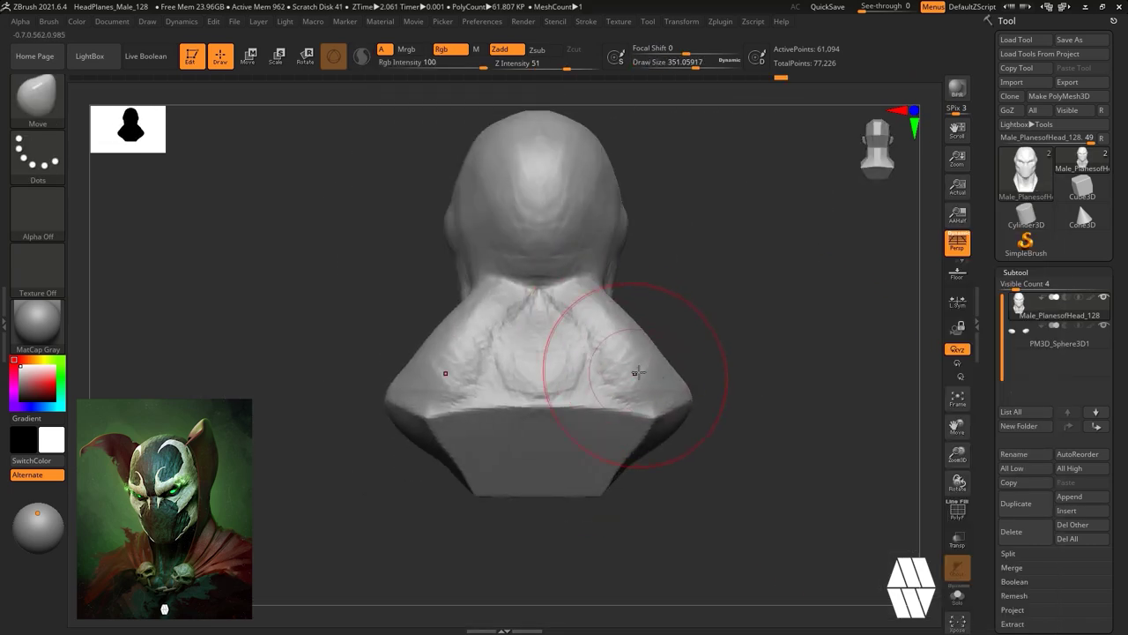
{"action": "key", "text": "b"}
{"action": "key", "text": "c"}
{"action": "key", "text": "b"}
{"action": "right_click_drag", "start_coordinate": [639, 372], "coordinate": [618, 348]}
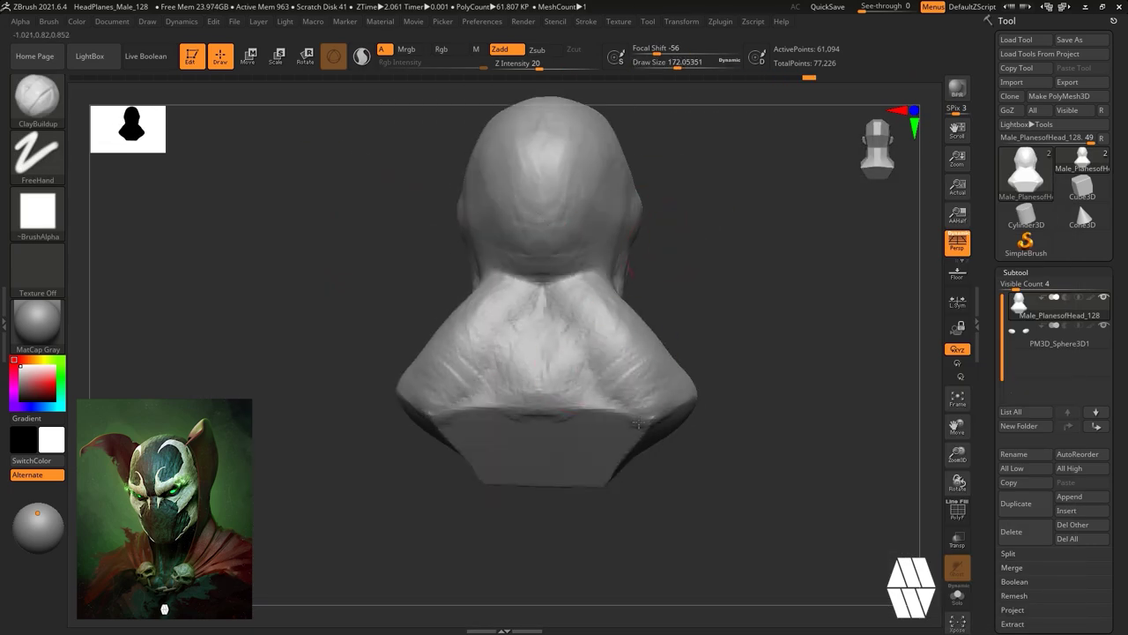
Adjust the bust's shoulder and head silhouette with the Move brush from several angles.
{"action": "right_click_drag", "start_coordinate": [698, 301], "coordinate": [770, 309]}
{"action": "key", "text": "b"}
{"action": "key", "text": "m"}
{"action": "key", "text": "v"}
{"action": "key", "text": "space"}
{"action": "left_click_drag", "start_coordinate": [730, 300], "coordinate": [749, 300]}
{"action": "right_click_drag", "start_coordinate": [605, 370], "coordinate": [657, 396]}
{"action": "left_click_drag", "start_coordinate": [714, 64], "coordinate": [700, 63]}
{"action": "mouse_move", "coordinate": [578, 88]}
{"action": "right_mouse_down", "text": "alt"}
{"action": "mouse_move", "coordinate": [696, 209]}
{"action": "mouse_move", "coordinate": [775, 255]}
{"action": "right_mouse_up", "text": "alt"}
{"action": "key", "text": "space"}
{"action": "left_click_drag", "start_coordinate": [793, 305], "coordinate": [767, 305]}
Flatten the temple and side of the skull with TrimDynamic at a draw size of about 167.
{"action": "key", "text": "b"}
{"action": "key", "text": "t"}
{"action": "key", "text": "d"}
{"action": "right_click_drag", "start_coordinate": [797, 238], "coordinate": [687, 249]}
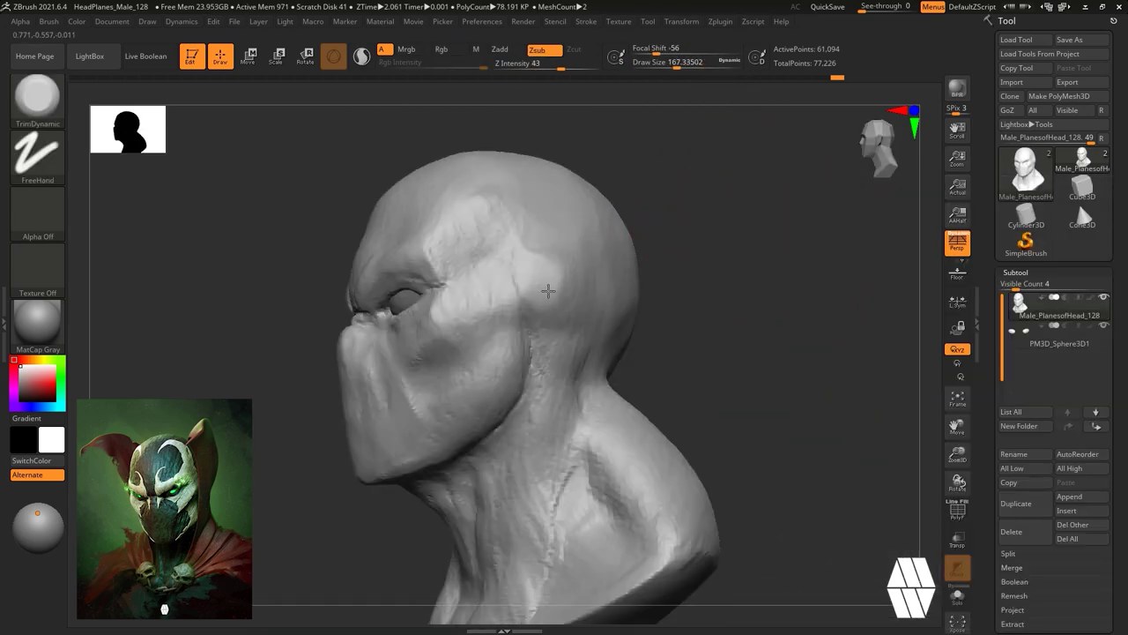
{"action": "right_click_drag", "start_coordinate": [617, 290], "coordinate": [758, 295]}
{"action": "right_click_drag", "start_coordinate": [758, 295], "coordinate": [770, 314], "text": "ctrl"}
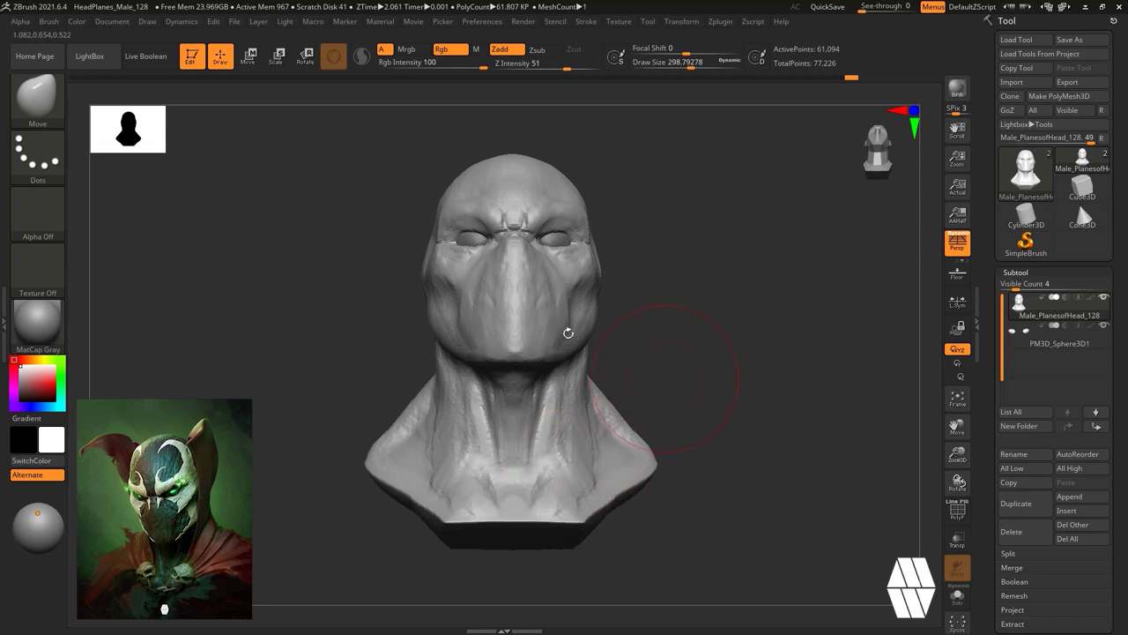
Build up the shoulder and neck forms with ClayBuildup and flatten them with TrimDynamic.
{"action": "key", "text": "b"}
{"action": "key", "text": "c"}
{"action": "key", "text": "b"}
{"action": "left_click_drag", "start_coordinate": [700, 397], "coordinate": [622, 431]}
{"action": "key", "text": "b"}
{"action": "key", "text": "t"}
{"action": "key", "text": "d"}
{"action": "left_click_drag", "start_coordinate": [705, 339], "coordinate": [815, 317]}
{"action": "mouse_move", "coordinate": [868, 467]}
{"action": "left_mouse_down"}
{"action": "mouse_move", "coordinate": [758, 387]}
{"action": "mouse_move", "coordinate": [736, 340]}
{"action": "left_mouse_up"}
{"action": "left_click_drag", "start_coordinate": [750, 551], "coordinate": [671, 569]}
{"action": "mouse_move", "coordinate": [852, 428]}
{"action": "left_mouse_down", "text": "shift"}
{"action": "mouse_move", "coordinate": [760, 302]}
{"action": "mouse_move", "coordinate": [809, 424]}
{"action": "left_mouse_up", "text": "shift"}
Reshape the head with the Move brush and firm up its planes with TrimDynamic.
{"action": "key", "text": "b"}
{"action": "key", "text": "m"}
{"action": "key", "text": "v"}
{"action": "left_click_drag", "start_coordinate": [635, 230], "coordinate": [735, 264]}
{"action": "mouse_move", "coordinate": [749, 379]}
{"action": "left_mouse_down"}
{"action": "mouse_move", "coordinate": [761, 428]}
{"action": "mouse_move", "coordinate": [746, 394]}
{"action": "mouse_move", "coordinate": [763, 287]}
{"action": "mouse_move", "coordinate": [802, 450]}
{"action": "left_mouse_up"}
{"action": "key", "text": "b"}
{"action": "key", "text": "t"}
{"action": "key", "text": "d"}
{"action": "left_click_drag", "start_coordinate": [546, 262], "coordinate": [564, 280]}
{"action": "mouse_move", "coordinate": [749, 352]}
{"action": "left_mouse_down"}
{"action": "mouse_move", "coordinate": [720, 282]}
{"action": "mouse_move", "coordinate": [722, 224]}
{"action": "mouse_move", "coordinate": [711, 235]}
{"action": "left_mouse_up"}
Add volume to the head with ClayBuildup and activate the DamStandard brush.
{"action": "key", "text": "b"}
{"action": "key", "text": "c"}
{"action": "key", "text": "b"}
{"action": "mouse_move", "coordinate": [776, 256]}
{"action": "left_mouse_down"}
{"action": "mouse_move", "coordinate": [717, 282]}
{"action": "mouse_move", "coordinate": [785, 262]}
{"action": "mouse_move", "coordinate": [776, 267]}
{"action": "mouse_move", "coordinate": [828, 387]}
{"action": "left_mouse_up"}
{"action": "key", "text": "b"}
{"action": "key", "text": "d"}
{"action": "key", "text": "s"}
Remesh the head with DynaMesh at a resolution of 248.
{"action": "left_click_drag", "start_coordinate": [1043, 608], "coordinate": [1044, 496]}
{"action": "left_click", "coordinate": [1031, 533]}
{"action": "left_click_drag", "start_coordinate": [795, 273], "coordinate": [838, 326], "text": "ctrl"}
{"action": "mouse_move", "coordinate": [793, 291]}
{"action": "left_mouse_down"}
{"action": "mouse_move", "coordinate": [835, 368]}
{"action": "mouse_move", "coordinate": [829, 291]}
{"action": "left_mouse_up"}
Build up the area around the eyes and nose bridge with a slightly smaller ClayBuildup brush.
{"action": "key", "text": "b"}
{"action": "key", "text": "c"}
{"action": "key", "text": "b"}
{"action": "key", "text": "space"}
{"action": "left_click_drag", "start_coordinate": [769, 179], "coordinate": [760, 179]}
{"action": "left_click_drag", "start_coordinate": [545, 316], "coordinate": [550, 319]}
{"action": "mouse_move", "coordinate": [705, 308]}
{"action": "left_mouse_down"}
{"action": "mouse_move", "coordinate": [794, 314]}
{"action": "mouse_move", "coordinate": [800, 331]}
{"action": "left_mouse_up"}
Carve facial creases with DamStandard and smooth the surrounding surface.
{"action": "key", "text": "b"}
{"action": "key", "text": "d"}
{"action": "key", "text": "s"}
{"action": "key", "text": "space"}
{"action": "left_click_drag", "start_coordinate": [687, 300], "coordinate": [790, 304], "text": "shift"}
{"action": "left_click_drag", "start_coordinate": [810, 299], "coordinate": [819, 361], "text": "alt"}
{"action": "mouse_move", "coordinate": [634, 326]}
{"action": "left_mouse_down", "text": "shift"}
{"action": "mouse_move", "coordinate": [679, 335]}
{"action": "mouse_move", "coordinate": [664, 324]}
{"action": "left_mouse_up", "text": "shift"}
Build up the brow and under-eye forms with ClayBuildup.
{"action": "key", "text": "b"}
{"action": "key", "text": "c"}
{"action": "key", "text": "b"}
{"action": "left_click_drag", "start_coordinate": [807, 344], "coordinate": [798, 273], "text": "alt"}
{"action": "mouse_move", "coordinate": [740, 229]}
{"action": "left_mouse_down"}
{"action": "mouse_move", "coordinate": [783, 209]}
{"action": "mouse_move", "coordinate": [749, 256]}
{"action": "left_mouse_up"}
{"action": "key", "text": "space"}
{"action": "left_click_drag", "start_coordinate": [749, 270], "coordinate": [705, 304]}
{"action": "mouse_move", "coordinate": [782, 313]}
{"action": "left_mouse_down"}
{"action": "mouse_move", "coordinate": [690, 312]}
{"action": "mouse_move", "coordinate": [746, 232]}
{"action": "mouse_move", "coordinate": [718, 291]}
{"action": "left_mouse_up"}
{"action": "left_click_drag", "start_coordinate": [569, 329], "coordinate": [608, 352]}
Sculpt the temple, cheekbone and cheek planes with ClayBuildup at a draw size of about 116.
{"action": "mouse_move", "coordinate": [762, 379]}
{"action": "left_mouse_down"}
{"action": "mouse_move", "coordinate": [799, 383]}
{"action": "mouse_move", "coordinate": [784, 300]}
{"action": "left_mouse_up"}
{"action": "key", "text": "space"}
{"action": "mouse_move", "coordinate": [767, 291]}
{"action": "left_mouse_down"}
{"action": "mouse_move", "coordinate": [731, 243]}
{"action": "mouse_move", "coordinate": [743, 242]}
{"action": "left_mouse_up"}
{"action": "left_click_drag", "start_coordinate": [758, 308], "coordinate": [705, 286]}
{"action": "mouse_move", "coordinate": [758, 291]}
{"action": "left_mouse_down", "text": "alt"}
{"action": "mouse_move", "coordinate": [767, 352]}
{"action": "mouse_move", "coordinate": [837, 426]}
{"action": "mouse_move", "coordinate": [763, 413]}
{"action": "left_mouse_up", "text": "alt"}
{"action": "left_click_drag", "start_coordinate": [536, 304], "coordinate": [539, 262]}
{"action": "left_click_drag", "start_coordinate": [798, 330], "coordinate": [700, 304]}
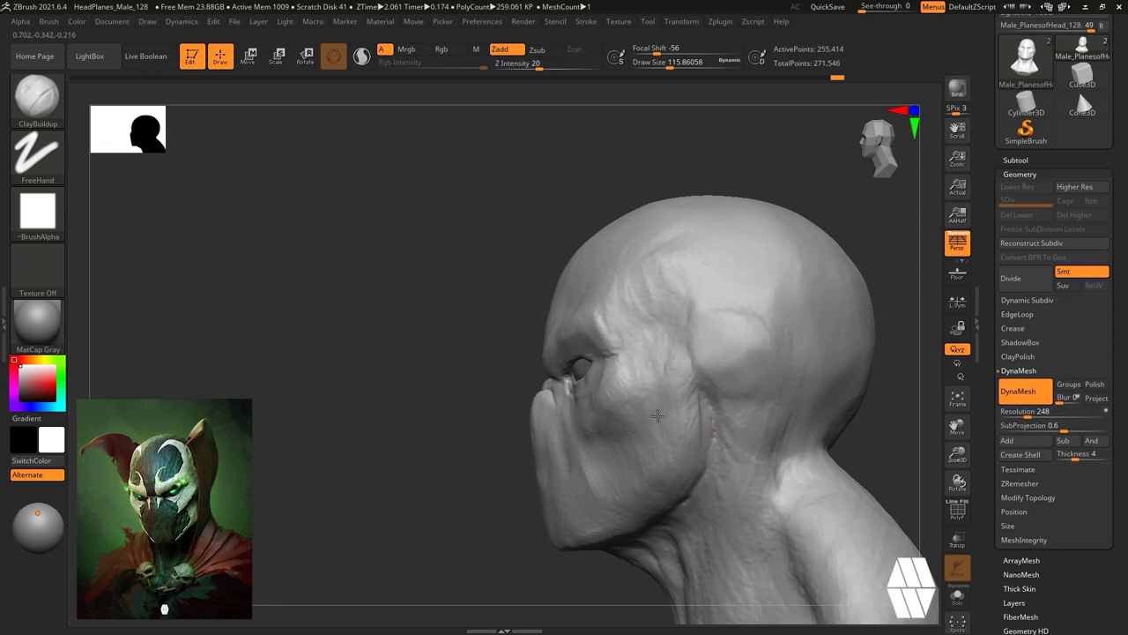
{"action": "left_click_drag", "start_coordinate": [638, 408], "coordinate": [767, 332]}
{"action": "left_click_drag", "start_coordinate": [807, 268], "coordinate": [775, 328]}
Define the fold along the cheekbone beneath the eye with ClayBuildup at a draw size of about 27.
{"action": "left_click_drag", "start_coordinate": [608, 349], "coordinate": [534, 398]}
{"action": "left_click_drag", "start_coordinate": [728, 342], "coordinate": [868, 317]}
{"action": "key", "text": "b"}
{"action": "key", "text": "c"}
{"action": "key", "text": "b"}
{"action": "left_click_drag", "start_coordinate": [405, 181], "coordinate": [335, 265]}
{"action": "left_click_drag", "start_coordinate": [480, 308], "coordinate": [492, 342]}
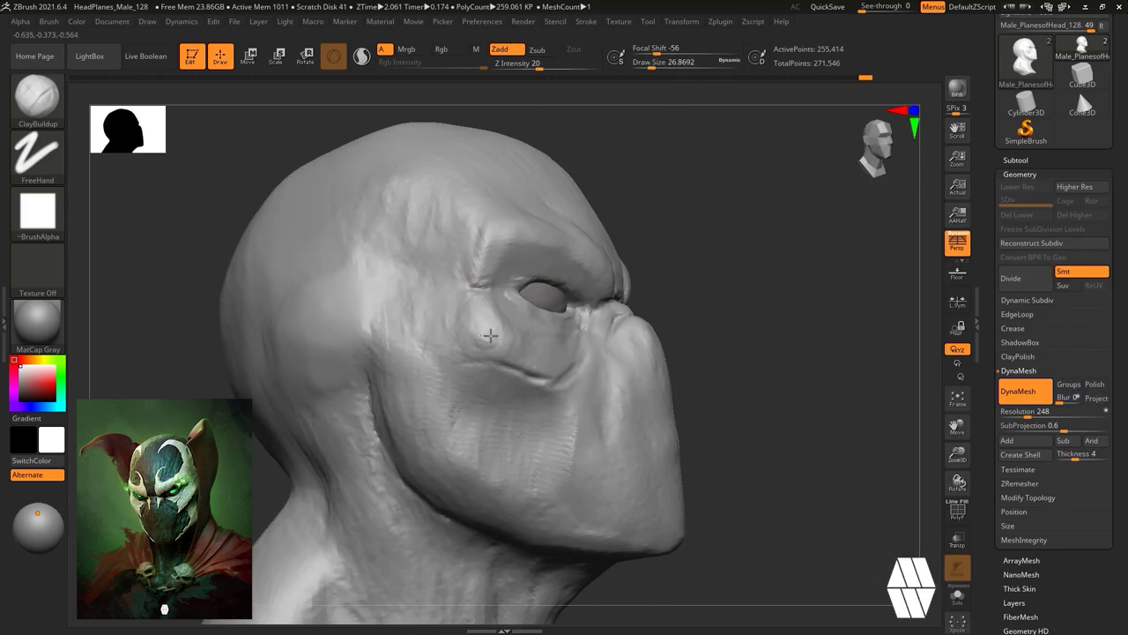
{"action": "left_click_drag", "start_coordinate": [882, 295], "coordinate": [753, 295]}
{"action": "mouse_move", "coordinate": [618, 350]}
{"action": "left_mouse_down"}
{"action": "mouse_move", "coordinate": [628, 330]}
{"action": "mouse_move", "coordinate": [735, 304]}
{"action": "mouse_move", "coordinate": [740, 217]}
{"action": "left_mouse_up"}
Sculpt the eyelid rims and the skin folds under the eyes with ClayBuildup.
{"action": "left_click_drag", "start_coordinate": [749, 313], "coordinate": [859, 324]}
{"action": "left_click_drag", "start_coordinate": [859, 325], "coordinate": [851, 370], "text": "alt"}
{"action": "left_click_drag", "start_coordinate": [846, 225], "coordinate": [705, 233]}
{"action": "mouse_move", "coordinate": [731, 246]}
{"action": "left_mouse_down", "text": "alt"}
{"action": "mouse_move", "coordinate": [738, 297]}
{"action": "mouse_move", "coordinate": [705, 292]}
{"action": "mouse_move", "coordinate": [707, 238]}
{"action": "left_mouse_up", "text": "alt"}
{"action": "key", "text": "b"}
{"action": "key", "text": "c"}
{"action": "key", "text": "b"}
{"action": "key", "text": "b"}
{"action": "key", "text": "c"}
{"action": "key", "text": "b"}
{"action": "left_click_drag", "start_coordinate": [534, 370], "coordinate": [515, 398]}
{"action": "mouse_move", "coordinate": [639, 309]}
{"action": "left_mouse_down"}
{"action": "mouse_move", "coordinate": [697, 310]}
{"action": "mouse_move", "coordinate": [633, 331]}
{"action": "mouse_move", "coordinate": [608, 324]}
{"action": "left_mouse_up"}
{"action": "left_click_drag", "start_coordinate": [669, 300], "coordinate": [738, 265]}
Switch to the eyeball subtool, check it in Rotate mode, and return to the head subtool.
{"action": "left_click", "coordinate": [564, 297], "text": "alt"}
{"action": "key", "text": "r"}
{"action": "key", "text": "q"}
{"action": "left_click_drag", "start_coordinate": [730, 308], "coordinate": [705, 239]}
{"action": "left_click", "coordinate": [558, 352], "text": "alt"}
{"action": "left_click", "coordinate": [596, 309], "text": "alt"}
{"action": "left_click", "coordinate": [558, 352], "text": "alt"}
{"action": "left_click_drag", "start_coordinate": [705, 291], "coordinate": [655, 314], "text": "alt"}
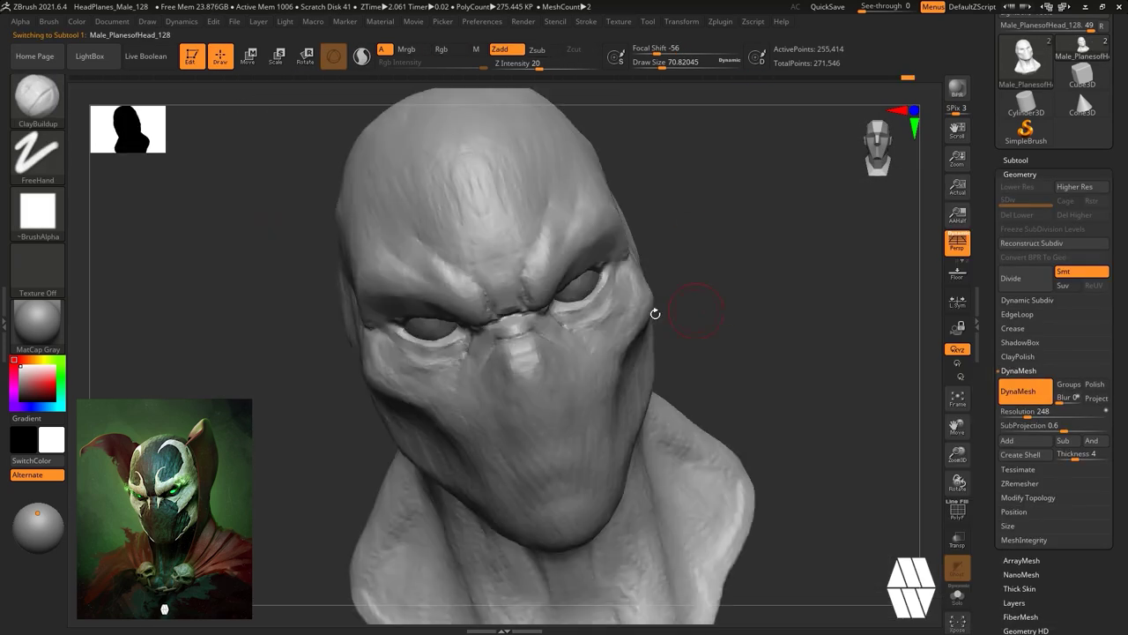
Refine the cheek with ClayBuildup at a draw size of about 71 and set DamStandard's draw size to about 62.
{"action": "left_click_drag", "start_coordinate": [758, 352], "coordinate": [670, 335]}
{"action": "left_click_drag", "start_coordinate": [749, 326], "coordinate": [810, 344]}
{"action": "left_click_drag", "start_coordinate": [656, 409], "coordinate": [680, 391]}
{"action": "mouse_move", "coordinate": [793, 339]}
{"action": "left_mouse_down"}
{"action": "mouse_move", "coordinate": [826, 312]}
{"action": "mouse_move", "coordinate": [793, 255]}
{"action": "mouse_move", "coordinate": [783, 298]}
{"action": "left_mouse_up"}
{"action": "key", "text": "b"}
{"action": "key", "text": "d"}
{"action": "key", "text": "s"}
{"action": "key", "text": "space"}
{"action": "left_click_drag", "start_coordinate": [686, 319], "coordinate": [675, 319]}
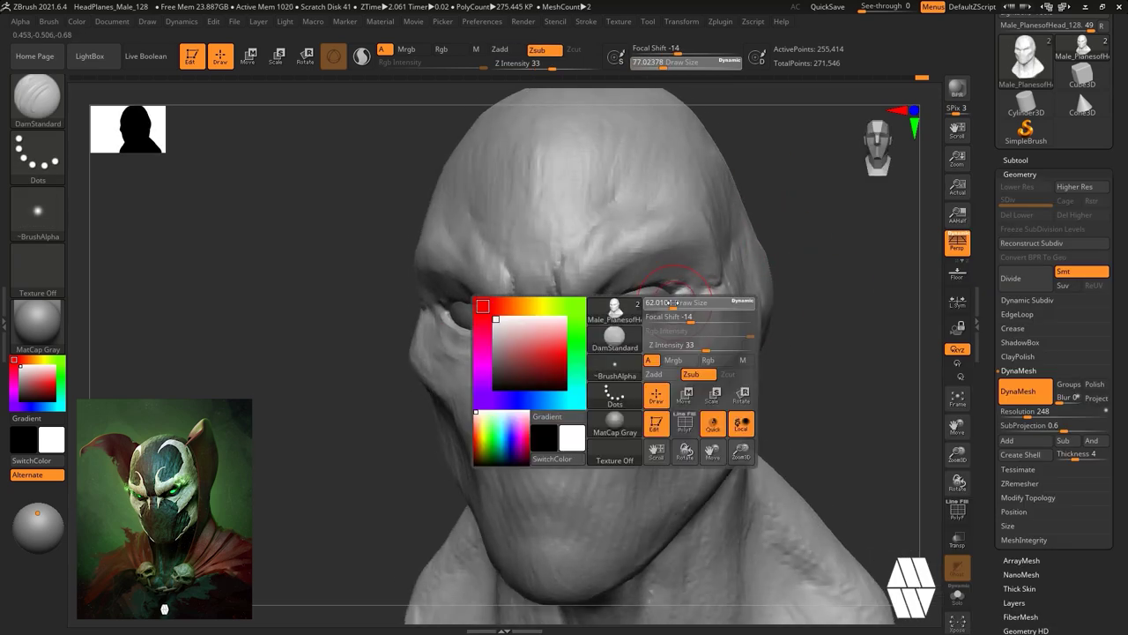
Duplicate the eyeball subtool and make the duplicate active for sculpting the eyelids.
{"action": "left_click", "coordinate": [641, 304], "text": "alt"}
{"action": "left_click", "coordinate": [1015, 161]}
{"action": "left_click", "coordinate": [1025, 398]}
{"action": "left_click", "coordinate": [1057, 250]}
{"action": "key", "text": "b"}
{"action": "left_click", "coordinate": [353, 210]}
{"action": "left_click_drag", "start_coordinate": [824, 251], "coordinate": [820, 295], "text": "alt"}
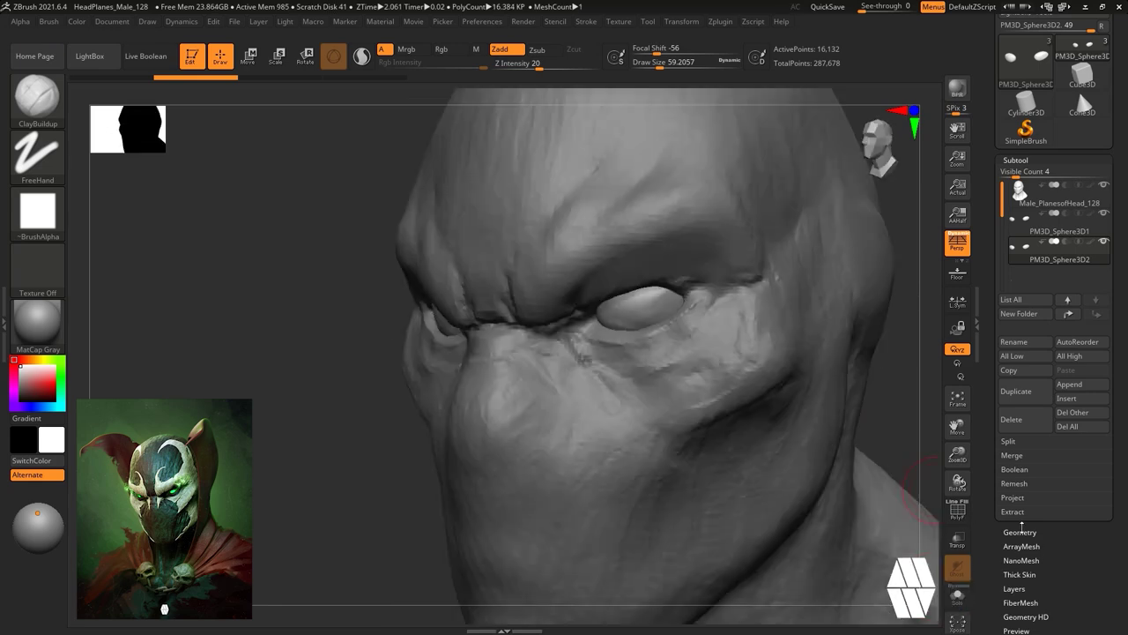
Remesh the duplicated eyeballs with DynaMesh at a resolution of 344.
{"action": "left_click", "coordinate": [1020, 531]}
{"action": "left_click", "coordinate": [1015, 395]}
{"action": "left_click", "coordinate": [1015, 397]}
{"action": "left_click_drag", "start_coordinate": [1020, 412], "coordinate": [1031, 411]}
{"action": "left_click", "coordinate": [1020, 393]}
Form raised eyelid rims around the eyes on the duplicated spheres with ClayBuildup at a draw size of about 25.
{"action": "left_click_drag", "start_coordinate": [247, 274], "coordinate": [326, 274]}
{"action": "key", "text": "b"}
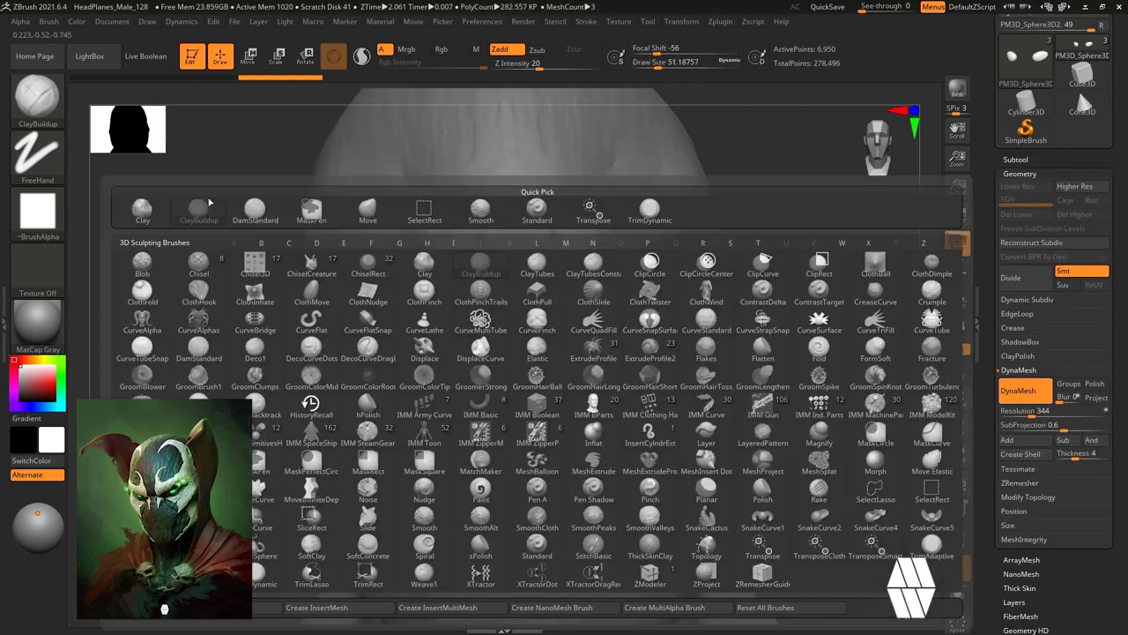
{"action": "left_click", "coordinate": [209, 205]}
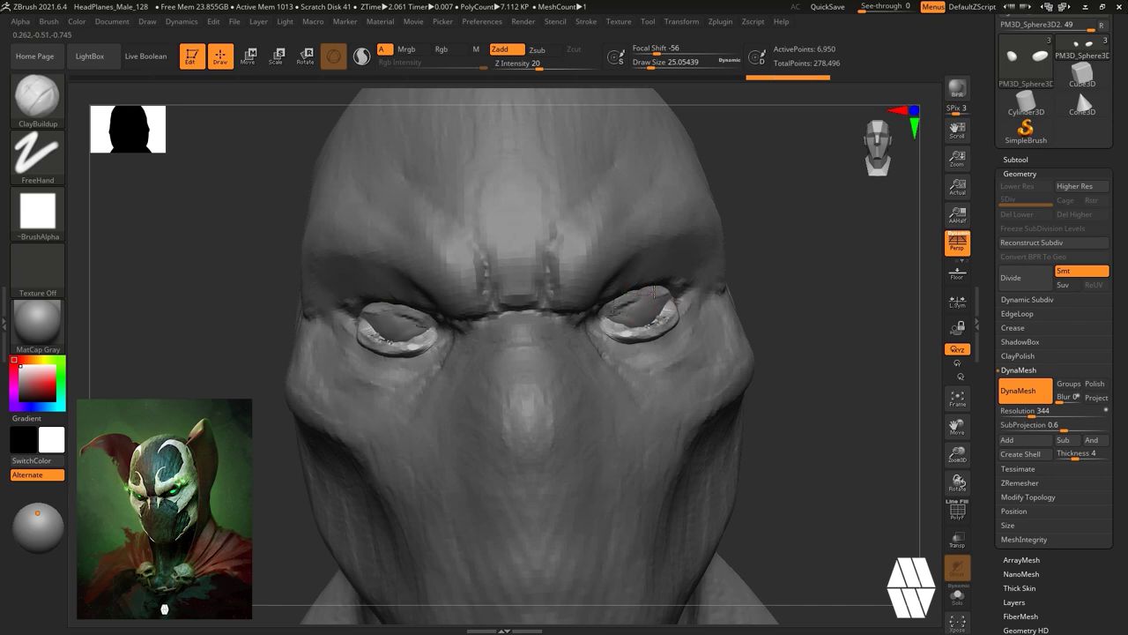
{"action": "left_click_drag", "start_coordinate": [654, 291], "coordinate": [616, 309]}
{"action": "left_click_drag", "start_coordinate": [824, 304], "coordinate": [696, 309]}
{"action": "mouse_move", "coordinate": [388, 326]}
{"action": "left_mouse_down"}
{"action": "mouse_move", "coordinate": [690, 342]}
{"action": "mouse_move", "coordinate": [423, 339]}
{"action": "left_mouse_up"}
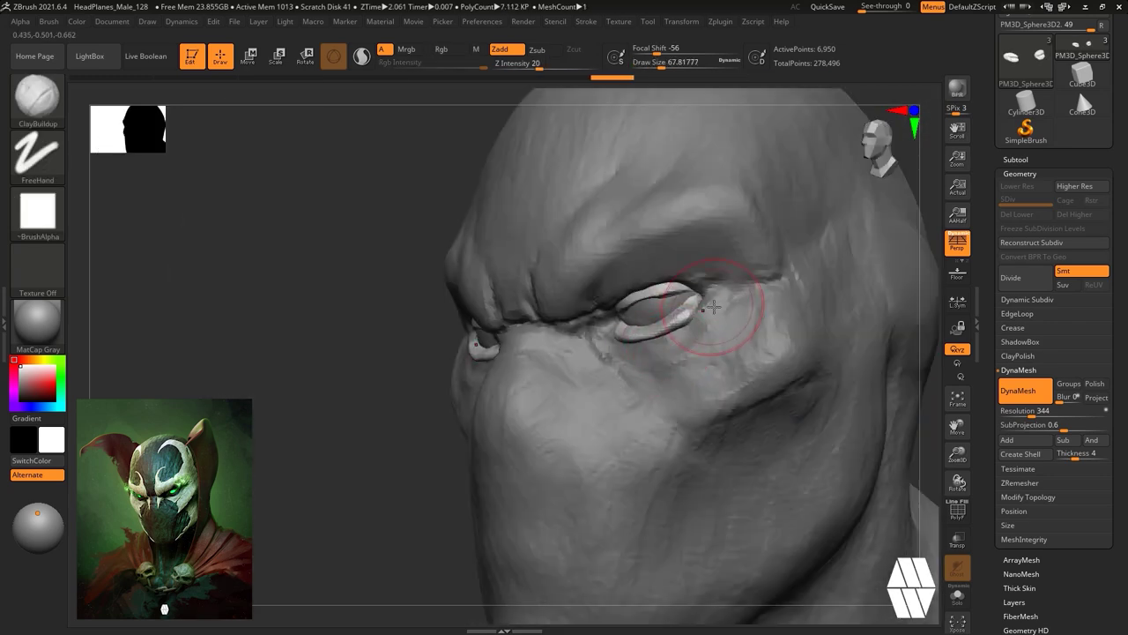
Build up the eyelid rims around the eyes with ClayBuildup at draw sizes between about 27 and 62.
{"action": "left_click_drag", "start_coordinate": [714, 306], "coordinate": [661, 309]}
{"action": "left_click_drag", "start_coordinate": [308, 308], "coordinate": [441, 304]}
{"action": "key", "text": "b"}
{"action": "key", "text": "c"}
{"action": "key", "text": "b"}
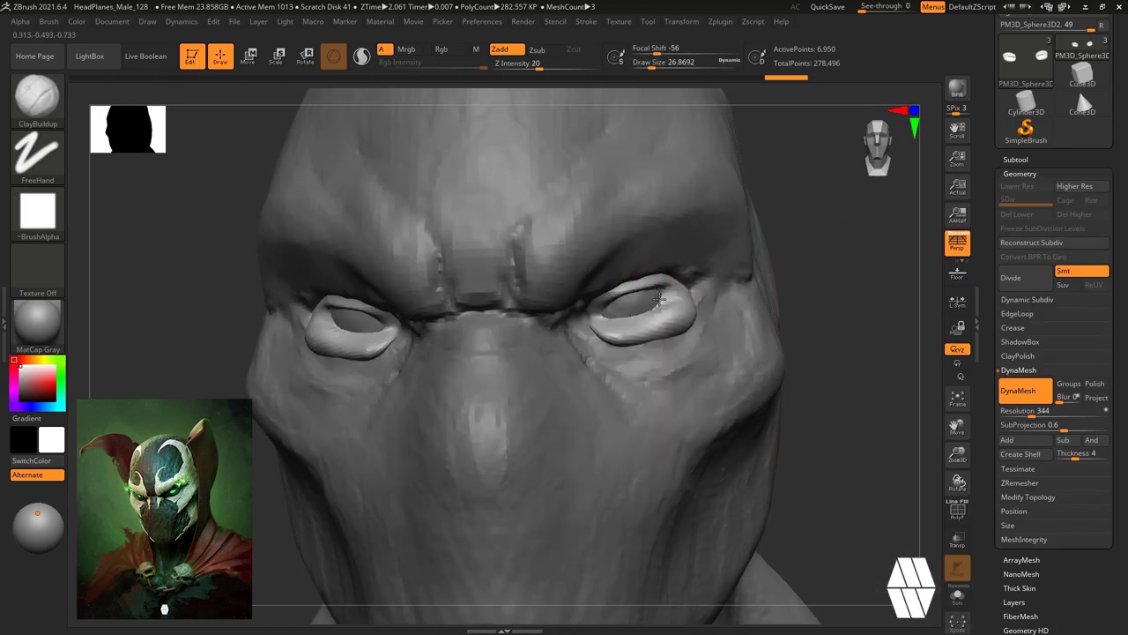
{"action": "left_click_drag", "start_coordinate": [641, 342], "coordinate": [683, 313]}
{"action": "mouse_move", "coordinate": [776, 335]}
{"action": "left_mouse_down", "text": "alt"}
{"action": "mouse_move", "coordinate": [768, 249]}
{"action": "mouse_move", "coordinate": [771, 339]}
{"action": "left_mouse_up", "text": "alt"}
{"action": "mouse_move", "coordinate": [749, 280]}
{"action": "left_mouse_down"}
{"action": "mouse_move", "coordinate": [785, 277]}
{"action": "mouse_move", "coordinate": [756, 278]}
{"action": "left_mouse_up"}
{"action": "left_click_drag", "start_coordinate": [663, 296], "coordinate": [633, 313]}
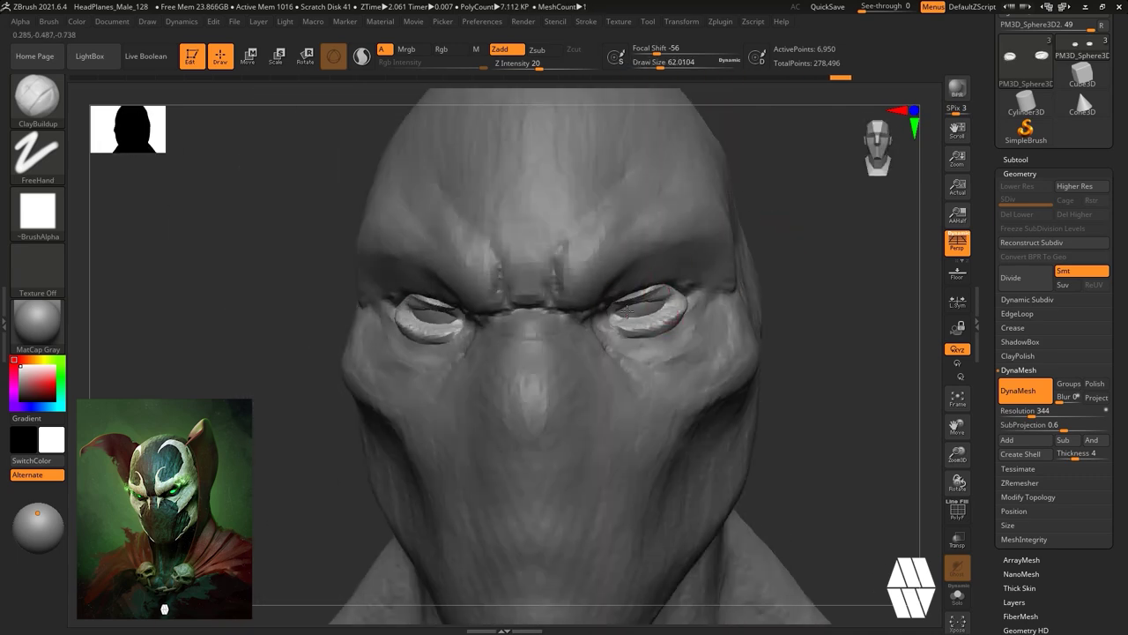
Undo the last eyelid strokes, then rework the rims and smooth them toward the outer corners.
{"action": "key", "text": "ctrl+z"}
{"action": "key", "text": "ctrl+z"}
{"action": "key", "text": "ctrl+z"}
{"action": "key", "text": "ctrl+z"}
{"action": "left_click_drag", "start_coordinate": [775, 229], "coordinate": [767, 291], "text": "alt"}
{"action": "mouse_move", "coordinate": [669, 304]}
{"action": "left_mouse_down"}
{"action": "mouse_move", "coordinate": [610, 316]}
{"action": "mouse_move", "coordinate": [674, 305]}
{"action": "left_mouse_up"}
{"action": "left_click_drag", "start_coordinate": [846, 291], "coordinate": [802, 247]}
{"action": "left_click_drag", "start_coordinate": [643, 308], "coordinate": [705, 286], "text": "shift"}
Reshape the eyelids with the Move brush so that they fit closely around the eyeballs beneath the brow.
{"action": "key", "text": "b"}
{"action": "key", "text": "m"}
{"action": "key", "text": "v"}
{"action": "left_click_drag", "start_coordinate": [846, 282], "coordinate": [793, 242]}
{"action": "key", "text": "bracketright"}
{"action": "left_click_drag", "start_coordinate": [623, 282], "coordinate": [632, 278]}
{"action": "left_click_drag", "start_coordinate": [846, 220], "coordinate": [833, 290]}
{"action": "left_click_drag", "start_coordinate": [653, 283], "coordinate": [688, 305]}
{"action": "left_click_drag", "start_coordinate": [726, 304], "coordinate": [730, 300]}
{"action": "left_click_drag", "start_coordinate": [255, 390], "coordinate": [247, 273], "text": "alt"}
{"action": "mouse_move", "coordinate": [811, 244]}
{"action": "left_mouse_down"}
{"action": "mouse_move", "coordinate": [795, 274]}
{"action": "mouse_move", "coordinate": [776, 264]}
{"action": "left_mouse_up"}
Make the head subtool active and sculpt the skin along the lower eyelid.
{"action": "left_click", "coordinate": [686, 309], "text": "alt"}
{"action": "key", "text": "b"}
{"action": "left_click", "coordinate": [405, 211]}
{"action": "left_click_drag", "start_coordinate": [370, 247], "coordinate": [357, 352], "text": "alt"}
{"action": "mouse_move", "coordinate": [663, 268]}
{"action": "left_mouse_down"}
{"action": "mouse_move", "coordinate": [570, 282]}
{"action": "mouse_move", "coordinate": [607, 292]}
{"action": "left_mouse_up"}
Refine the eyelids and the surrounding head skin with ClayBuildup at a draw size of about 37 to 41, switching between both subtools.
{"action": "key", "text": "b"}
{"action": "key", "text": "c"}
{"action": "key", "text": "b"}
{"action": "key", "text": "space"}
{"action": "left_click", "coordinate": [606, 293], "text": "alt"}
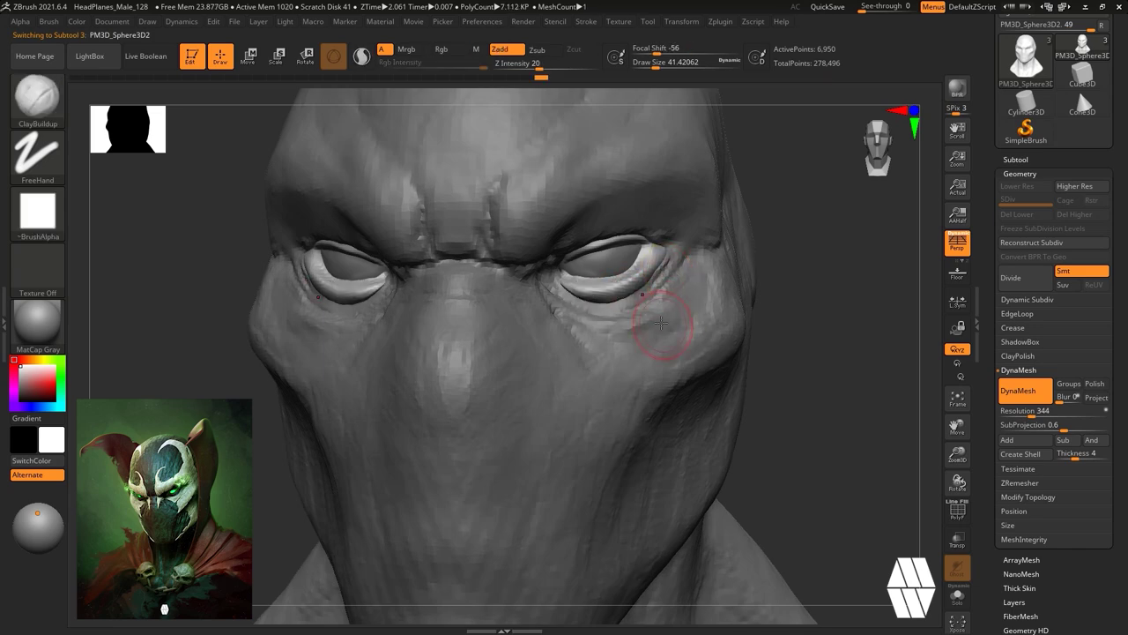
{"action": "left_click", "coordinate": [660, 323], "text": "alt"}
{"action": "left_click", "coordinate": [645, 257], "text": "alt"}
{"action": "left_click_drag", "start_coordinate": [677, 233], "coordinate": [661, 250]}
{"action": "left_click_drag", "start_coordinate": [798, 370], "coordinate": [815, 343], "text": "alt"}
{"action": "left_click", "coordinate": [662, 234], "text": "alt"}
{"action": "left_click_drag", "start_coordinate": [837, 309], "coordinate": [776, 304]}
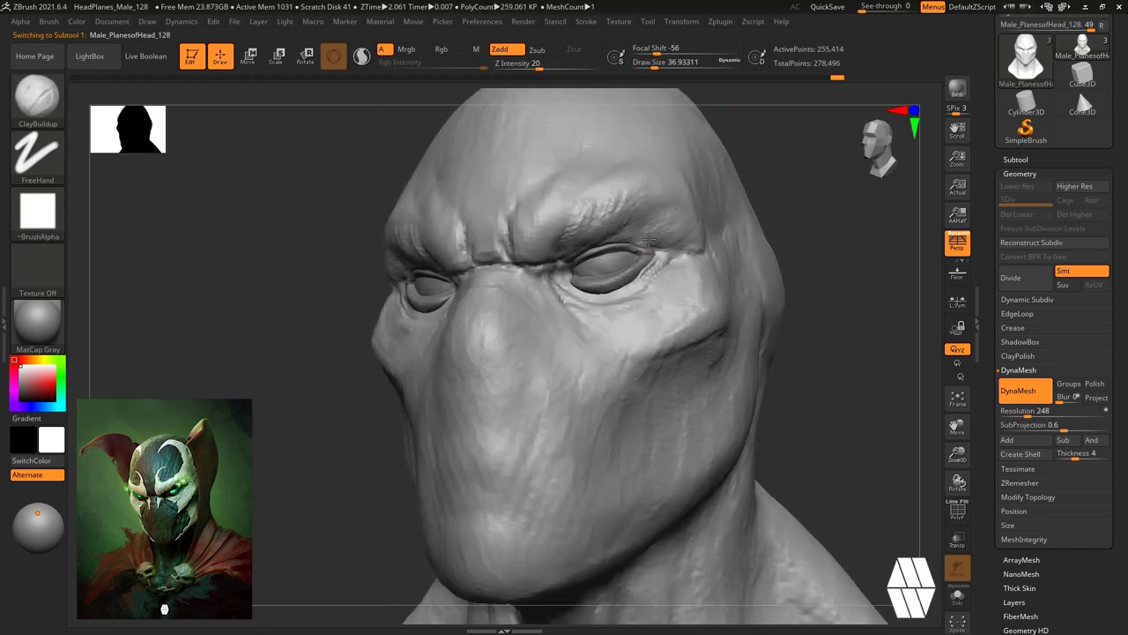
Adjust the shape of the brow above the eye on the head with the Move brush.
{"action": "left_click_drag", "start_coordinate": [793, 291], "coordinate": [846, 291]}
{"action": "mouse_move", "coordinate": [723, 300]}
{"action": "left_mouse_down", "text": "alt"}
{"action": "mouse_move", "coordinate": [702, 214]}
{"action": "mouse_move", "coordinate": [770, 242]}
{"action": "mouse_move", "coordinate": [735, 247]}
{"action": "mouse_move", "coordinate": [723, 287]}
{"action": "mouse_move", "coordinate": [607, 438]}
{"action": "mouse_move", "coordinate": [681, 258]}
{"action": "left_mouse_up", "text": "alt"}
{"action": "key", "text": "b"}
{"action": "key", "text": "m"}
{"action": "key", "text": "v"}
{"action": "left_click_drag", "start_coordinate": [613, 225], "coordinate": [605, 226]}
{"action": "mouse_move", "coordinate": [793, 265]}
{"action": "left_mouse_down"}
{"action": "mouse_move", "coordinate": [748, 250]}
{"action": "mouse_move", "coordinate": [767, 352]}
{"action": "mouse_move", "coordinate": [693, 236]}
{"action": "left_mouse_up"}
Carve creases around the eyes and nose bridge of the head with DamStandard.
{"action": "key", "text": "space"}
{"action": "key", "text": "b"}
{"action": "key", "text": "d"}
{"action": "key", "text": "s"}
{"action": "left_click_drag", "start_coordinate": [705, 238], "coordinate": [713, 267], "text": "alt"}
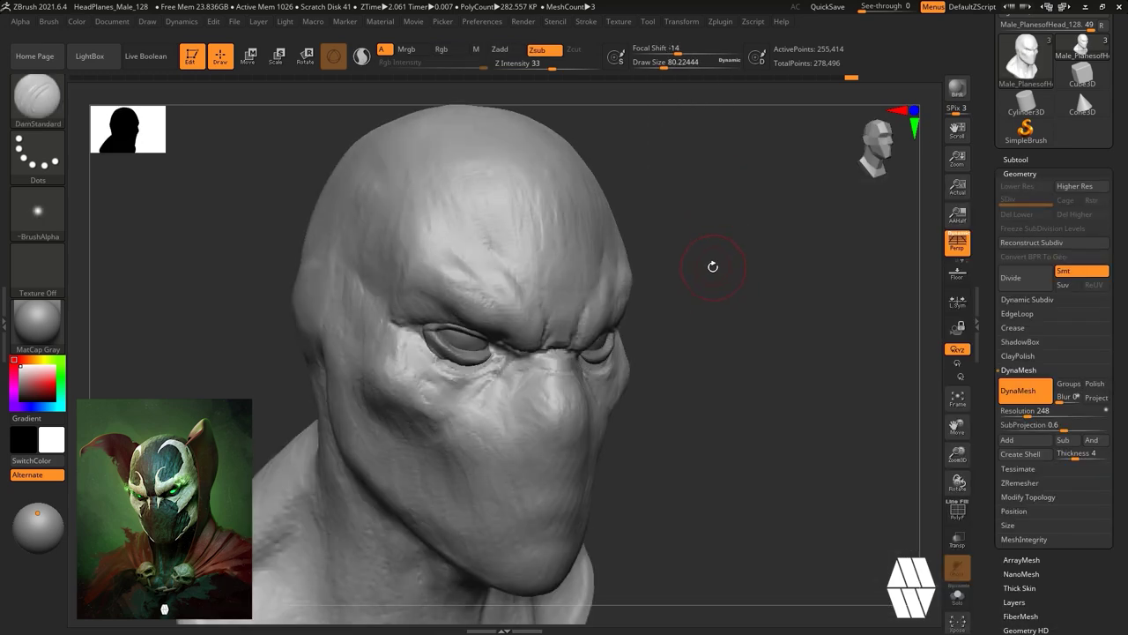
{"action": "key", "text": "bracketleft"}
{"action": "mouse_move", "coordinate": [784, 322]}
{"action": "left_mouse_down"}
{"action": "mouse_move", "coordinate": [760, 307]}
{"action": "mouse_move", "coordinate": [635, 309]}
{"action": "left_mouse_up"}
{"action": "left_click_drag", "start_coordinate": [565, 337], "coordinate": [618, 328]}
{"action": "mouse_move", "coordinate": [627, 314]}
{"action": "right_mouse_down"}
{"action": "mouse_move", "coordinate": [764, 317]}
{"action": "mouse_move", "coordinate": [708, 292]}
{"action": "mouse_move", "coordinate": [708, 370]}
{"action": "right_mouse_up"}
Make the eyelid subtool active and add volume to the lower rims with ClayBuildup at a draw size of about 17.
{"action": "key", "text": "b"}
{"action": "key", "text": "c"}
{"action": "key", "text": "b"}
{"action": "left_click", "coordinate": [707, 307], "text": "alt"}
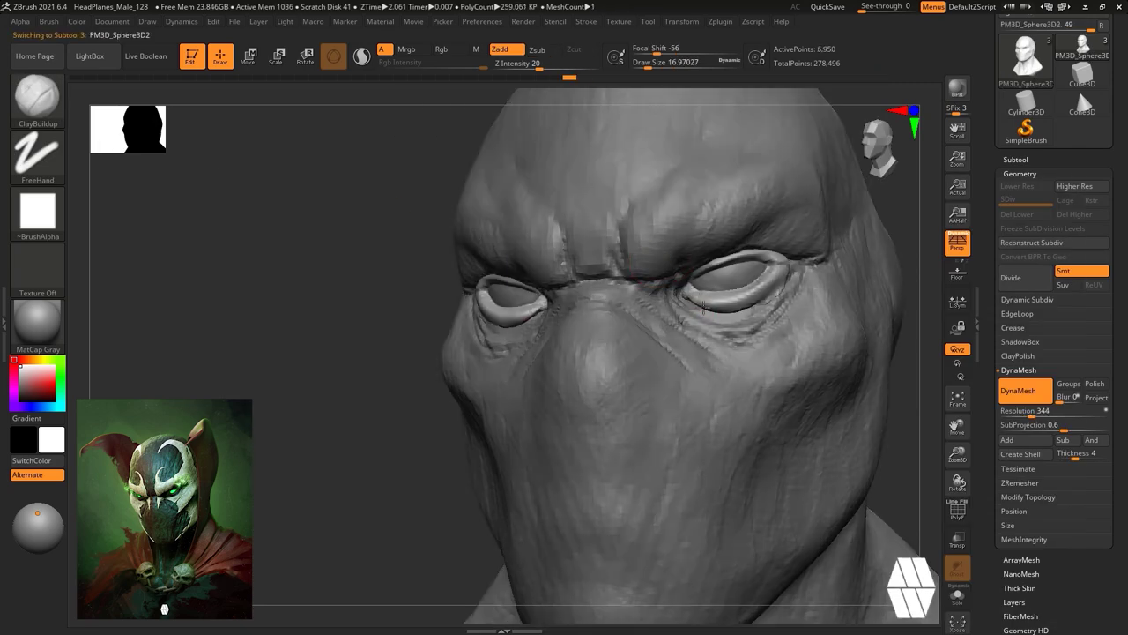
{"action": "mouse_move", "coordinate": [690, 298]}
{"action": "right_mouse_down"}
{"action": "mouse_move", "coordinate": [765, 305]}
{"action": "mouse_move", "coordinate": [687, 309]}
{"action": "mouse_move", "coordinate": [779, 312]}
{"action": "mouse_move", "coordinate": [697, 323]}
{"action": "right_mouse_up"}
Reshape the lower eyelid rims with the Move brush at a draw size of about 68.
{"action": "key", "text": "b"}
{"action": "key", "text": "m"}
{"action": "key", "text": "v"}
{"action": "key", "text": "space"}
{"action": "left_click_drag", "start_coordinate": [716, 294], "coordinate": [730, 294]}
{"action": "right_click_drag", "start_coordinate": [699, 306], "coordinate": [770, 309]}
{"action": "left_click_drag", "start_coordinate": [711, 298], "coordinate": [705, 310]}
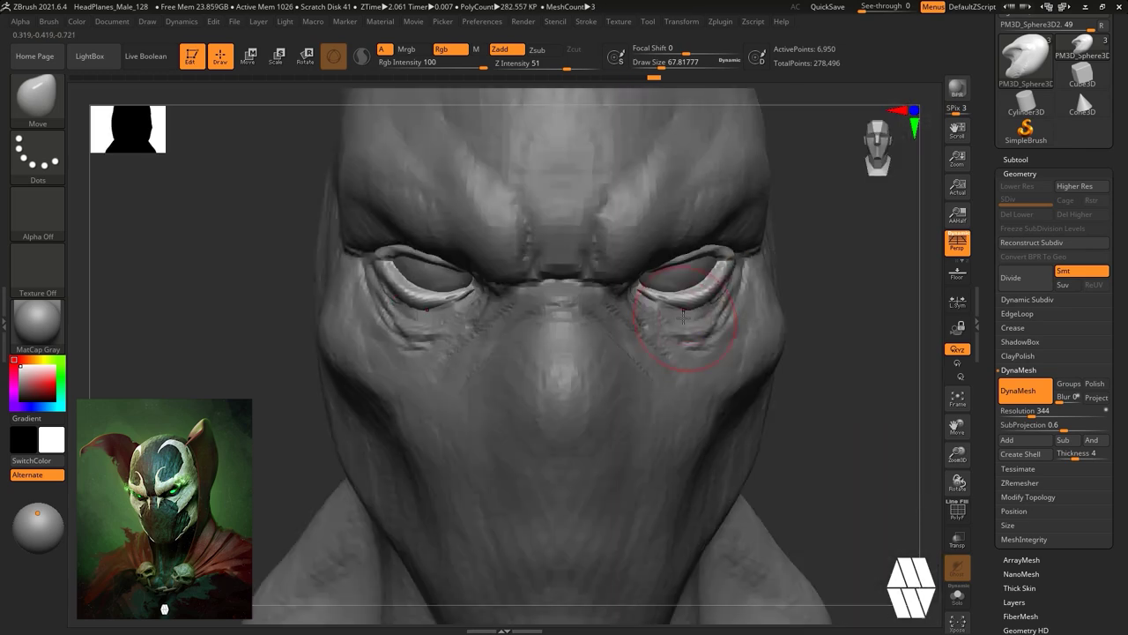
{"action": "left_click_drag", "start_coordinate": [684, 263], "coordinate": [696, 271]}
Fine-tune the outer corners of the eyelids with the Move brush at a draw size of about 33.
{"action": "right_click_drag", "start_coordinate": [782, 326], "coordinate": [738, 292]}
{"action": "left_click_drag", "start_coordinate": [738, 291], "coordinate": [728, 287]}
{"action": "key", "text": "space"}
{"action": "left_click_drag", "start_coordinate": [731, 294], "coordinate": [724, 289]}
{"action": "right_click_drag", "start_coordinate": [732, 291], "coordinate": [742, 328]}
{"action": "left_click_drag", "start_coordinate": [749, 270], "coordinate": [738, 279]}
{"action": "mouse_move", "coordinate": [734, 279]}
{"action": "right_mouse_down"}
{"action": "mouse_move", "coordinate": [794, 323]}
{"action": "mouse_move", "coordinate": [819, 274]}
{"action": "right_mouse_up"}
Make the head active and pull in its sides beside the eyes with the Move brush at a draw size of about 163 to 187.
{"action": "left_click", "coordinate": [670, 273], "text": "alt"}
{"action": "right_click_drag", "start_coordinate": [674, 273], "coordinate": [741, 279]}
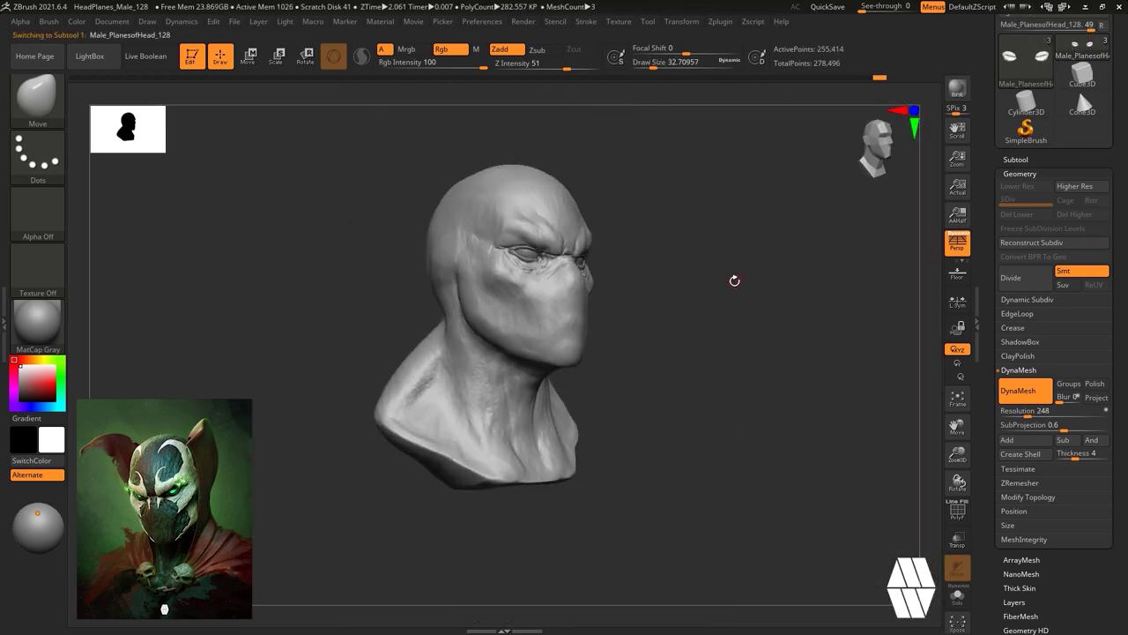
{"action": "key", "text": "b"}
{"action": "key", "text": "t"}
{"action": "key", "text": "d"}
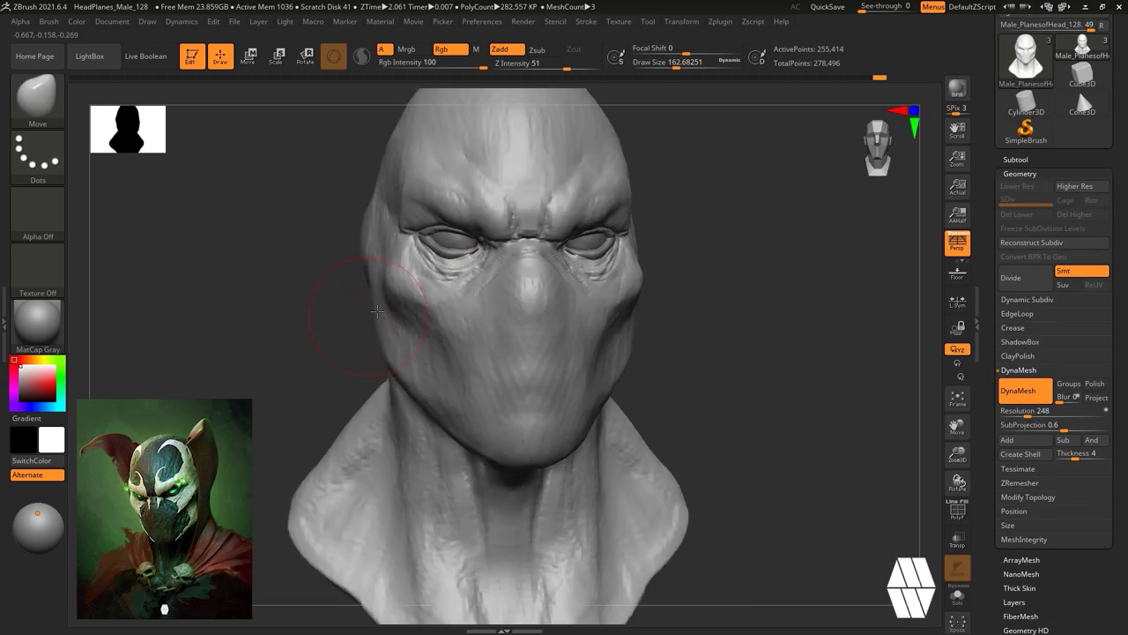
{"action": "left_click_drag", "start_coordinate": [367, 245], "coordinate": [377, 247]}
{"action": "mouse_move", "coordinate": [749, 323]}
{"action": "right_mouse_down"}
{"action": "mouse_move", "coordinate": [724, 304]}
{"action": "mouse_move", "coordinate": [781, 257]}
{"action": "mouse_move", "coordinate": [720, 299]}
{"action": "mouse_move", "coordinate": [701, 256]}
{"action": "right_mouse_up"}
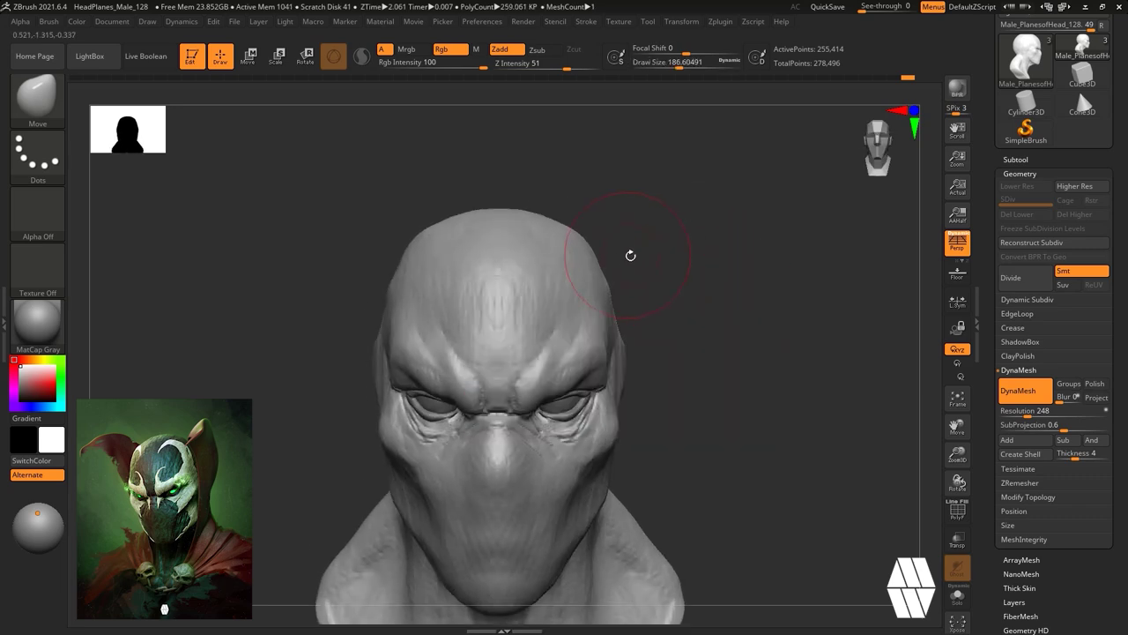
{"action": "left_click_drag", "start_coordinate": [609, 347], "coordinate": [601, 347]}
{"action": "mouse_move", "coordinate": [714, 231]}
{"action": "right_mouse_down"}
{"action": "mouse_move", "coordinate": [791, 223]}
{"action": "mouse_move", "coordinate": [694, 269]}
{"action": "mouse_move", "coordinate": [749, 231]}
{"action": "right_mouse_up"}
Build up the temple and ear area on the side of the head with ClayBuildup at a draw size of about 192.
{"action": "key", "text": "b"}
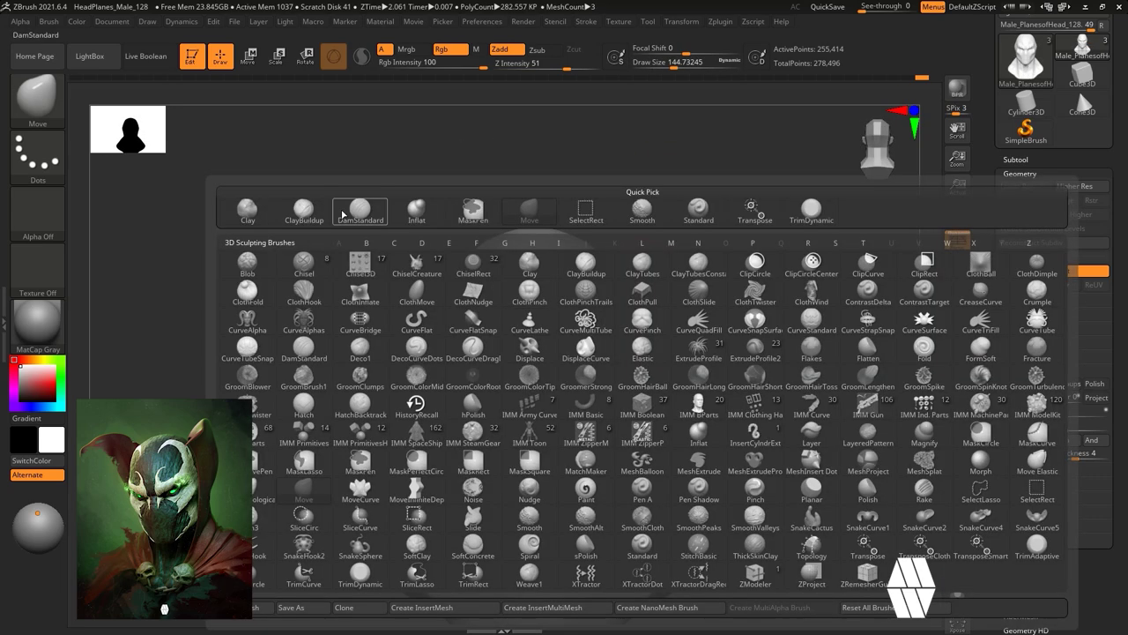
{"action": "key", "text": "c"}
{"action": "key", "text": "b"}
{"action": "left_click_drag", "start_coordinate": [589, 321], "coordinate": [587, 345]}
{"action": "mouse_move", "coordinate": [692, 247]}
{"action": "right_mouse_down"}
{"action": "mouse_move", "coordinate": [789, 243]}
{"action": "mouse_move", "coordinate": [688, 257]}
{"action": "mouse_move", "coordinate": [728, 339]}
{"action": "right_mouse_up"}
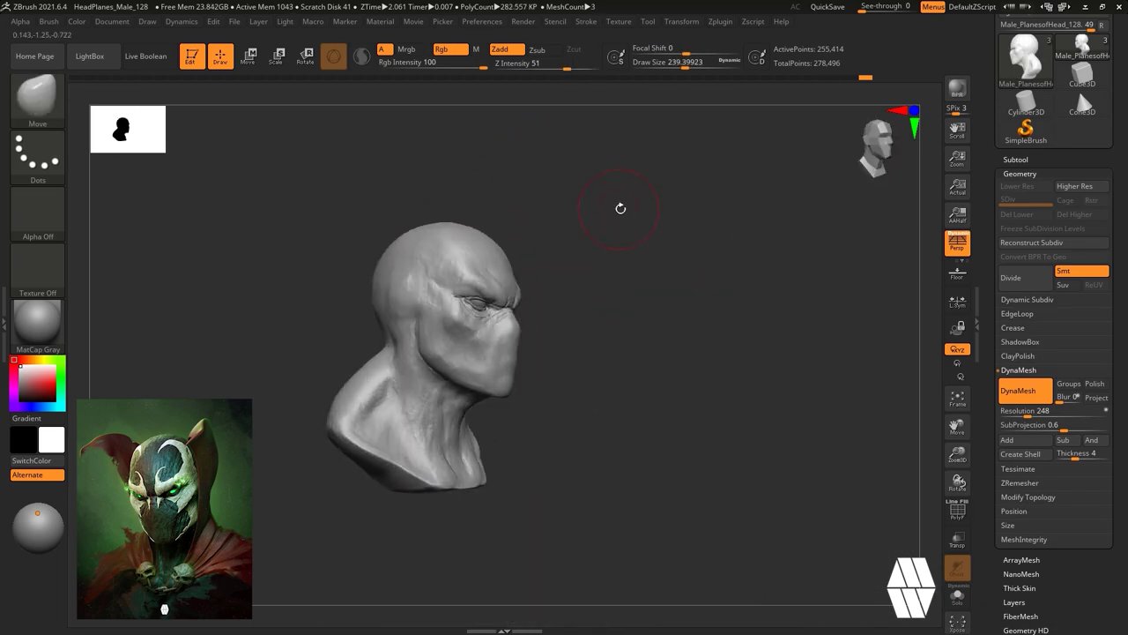
{"action": "right_click_drag", "start_coordinate": [617, 206], "coordinate": [629, 449]}
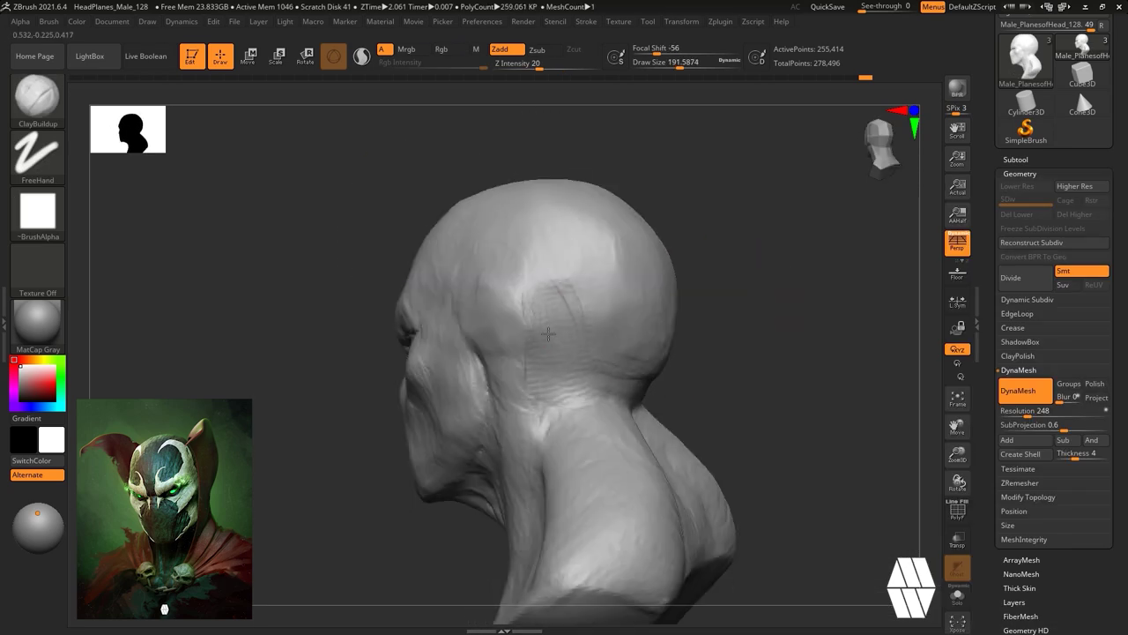
Reshape the rear of the jaw below the ear area with the Move brush at a draw size of about 192.
{"action": "mouse_move", "coordinate": [578, 252]}
{"action": "right_mouse_down"}
{"action": "mouse_move", "coordinate": [637, 257]}
{"action": "mouse_move", "coordinate": [574, 391]}
{"action": "mouse_move", "coordinate": [600, 428]}
{"action": "right_mouse_up"}
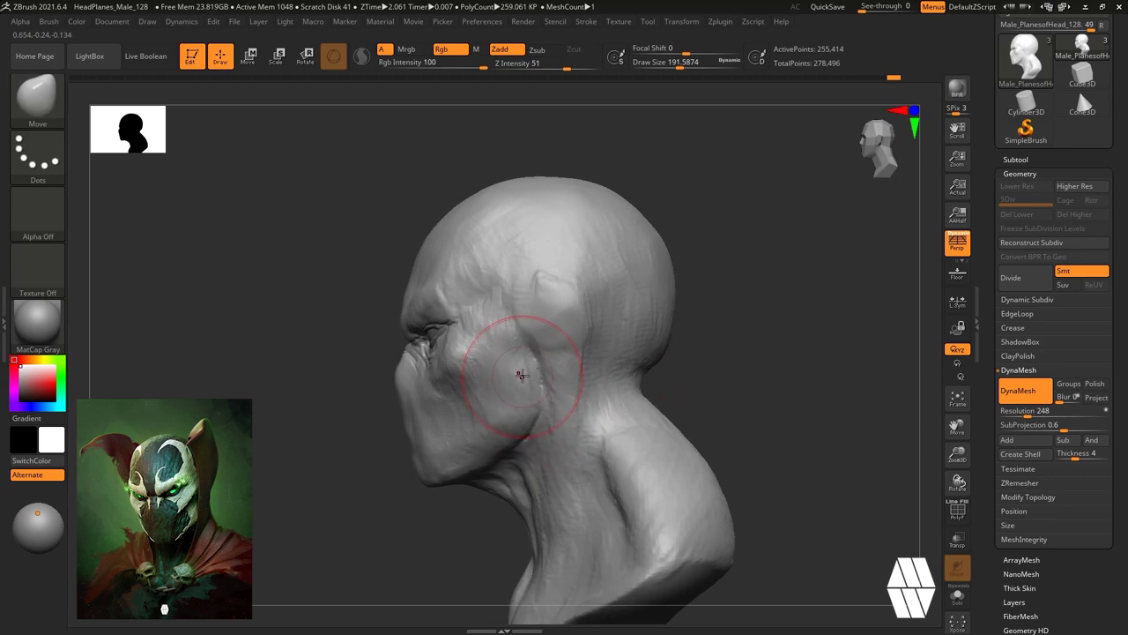
{"action": "mouse_move", "coordinate": [516, 353]}
{"action": "right_mouse_down"}
{"action": "mouse_move", "coordinate": [755, 327]}
{"action": "mouse_move", "coordinate": [767, 312]}
{"action": "mouse_move", "coordinate": [373, 317]}
{"action": "right_mouse_up"}
{"action": "mouse_move", "coordinate": [776, 326]}
{"action": "right_mouse_down"}
{"action": "mouse_move", "coordinate": [722, 330]}
{"action": "mouse_move", "coordinate": [715, 208]}
{"action": "mouse_move", "coordinate": [726, 240]}
{"action": "mouse_move", "coordinate": [568, 383]}
{"action": "right_mouse_up"}
Add volume to the side of the head around the ear area with ClayBuildup at a draw size of about 154.
{"action": "key", "text": "b"}
{"action": "key", "text": "c"}
{"action": "key", "text": "b"}
{"action": "mouse_move", "coordinate": [518, 331]}
{"action": "right_mouse_down"}
{"action": "mouse_move", "coordinate": [779, 425]}
{"action": "mouse_move", "coordinate": [637, 361]}
{"action": "mouse_move", "coordinate": [566, 300]}
{"action": "right_mouse_up"}
{"action": "mouse_move", "coordinate": [550, 371]}
{"action": "right_mouse_down"}
{"action": "mouse_move", "coordinate": [511, 412]}
{"action": "mouse_move", "coordinate": [714, 362]}
{"action": "mouse_move", "coordinate": [390, 279]}
{"action": "right_mouse_up"}
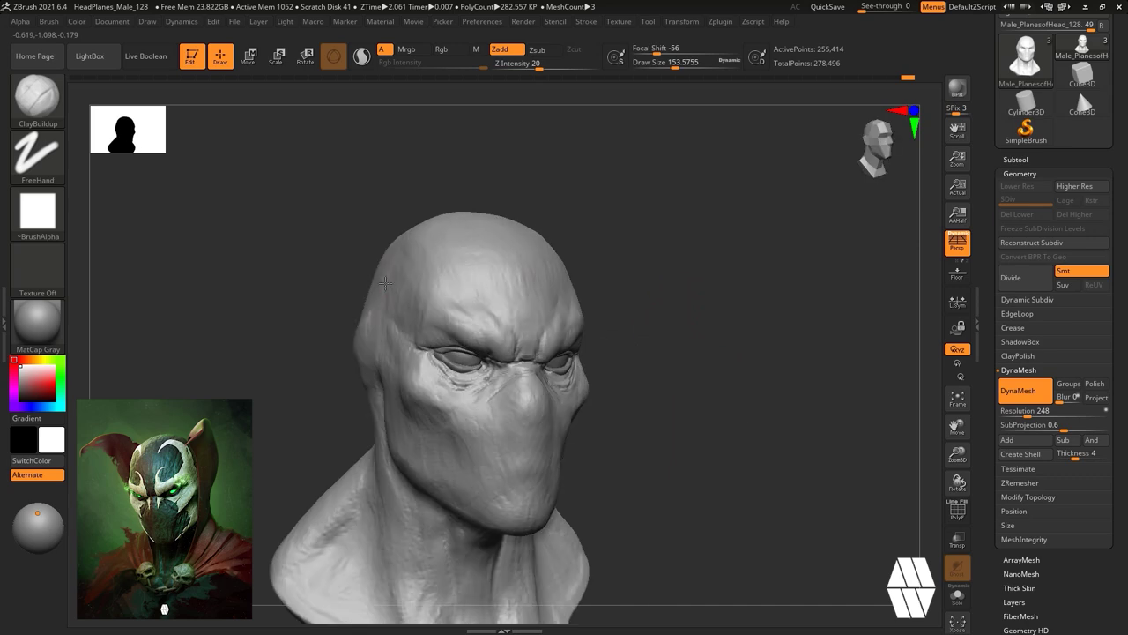
{"action": "left_click_drag", "start_coordinate": [363, 317], "coordinate": [335, 307]}
{"action": "mouse_move", "coordinate": [776, 312]}
{"action": "left_mouse_down"}
{"action": "mouse_move", "coordinate": [707, 320]}
{"action": "mouse_move", "coordinate": [755, 302]}
{"action": "mouse_move", "coordinate": [730, 281]}
{"action": "left_mouse_up"}
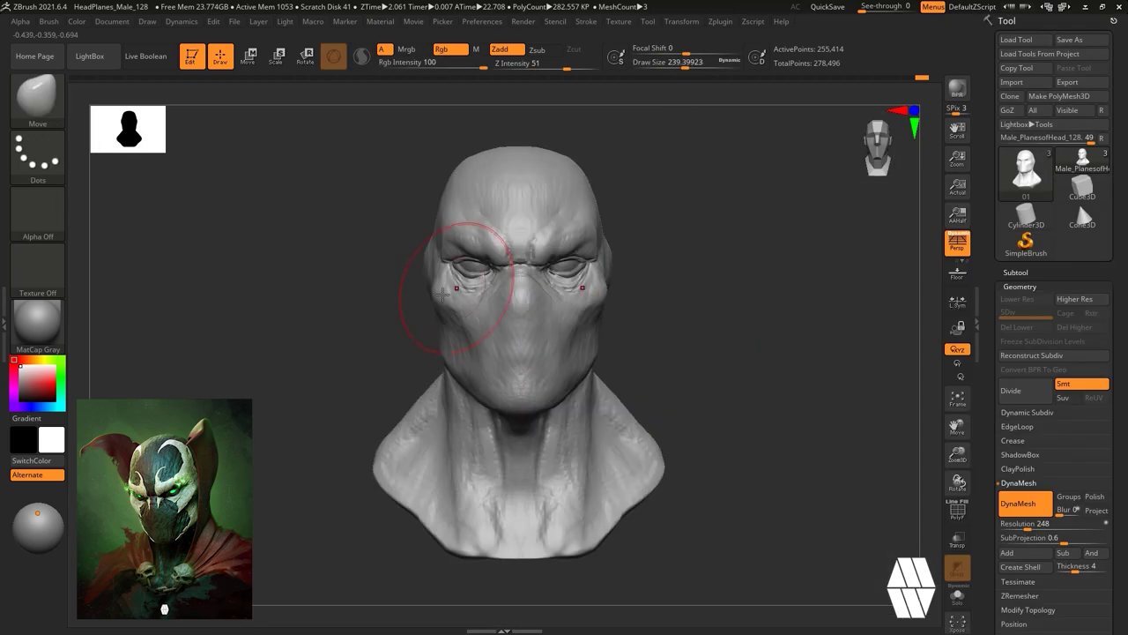
Adjust the overall proportions of the face and bust with the Move brush at a draw size of about 239.
{"action": "mouse_move", "coordinate": [747, 265]}
{"action": "left_mouse_down"}
{"action": "mouse_move", "coordinate": [670, 262]}
{"action": "mouse_move", "coordinate": [766, 255]}
{"action": "mouse_move", "coordinate": [719, 260]}
{"action": "left_mouse_up"}
{"action": "mouse_move", "coordinate": [538, 498]}
{"action": "left_mouse_down"}
{"action": "mouse_move", "coordinate": [666, 471]}
{"action": "mouse_move", "coordinate": [634, 467]}
{"action": "left_mouse_up"}
{"action": "mouse_move", "coordinate": [762, 262]}
{"action": "left_mouse_down"}
{"action": "mouse_move", "coordinate": [754, 185]}
{"action": "mouse_move", "coordinate": [749, 311]}
{"action": "mouse_move", "coordinate": [767, 298]}
{"action": "mouse_move", "coordinate": [736, 292]}
{"action": "mouse_move", "coordinate": [847, 280]}
{"action": "left_mouse_up"}
Build up the back of the skull and the nape with ClayBuildup at a draw size of about 124.
{"action": "key", "text": "b"}
{"action": "key", "text": "c"}
{"action": "key", "text": "b"}
{"action": "mouse_move", "coordinate": [611, 297]}
{"action": "left_mouse_down"}
{"action": "mouse_move", "coordinate": [713, 272]}
{"action": "mouse_move", "coordinate": [722, 312]}
{"action": "mouse_move", "coordinate": [696, 311]}
{"action": "left_mouse_up"}
{"action": "left_click_drag", "start_coordinate": [528, 271], "coordinate": [517, 290]}
{"action": "right_click_drag", "start_coordinate": [526, 288], "coordinate": [423, 328]}
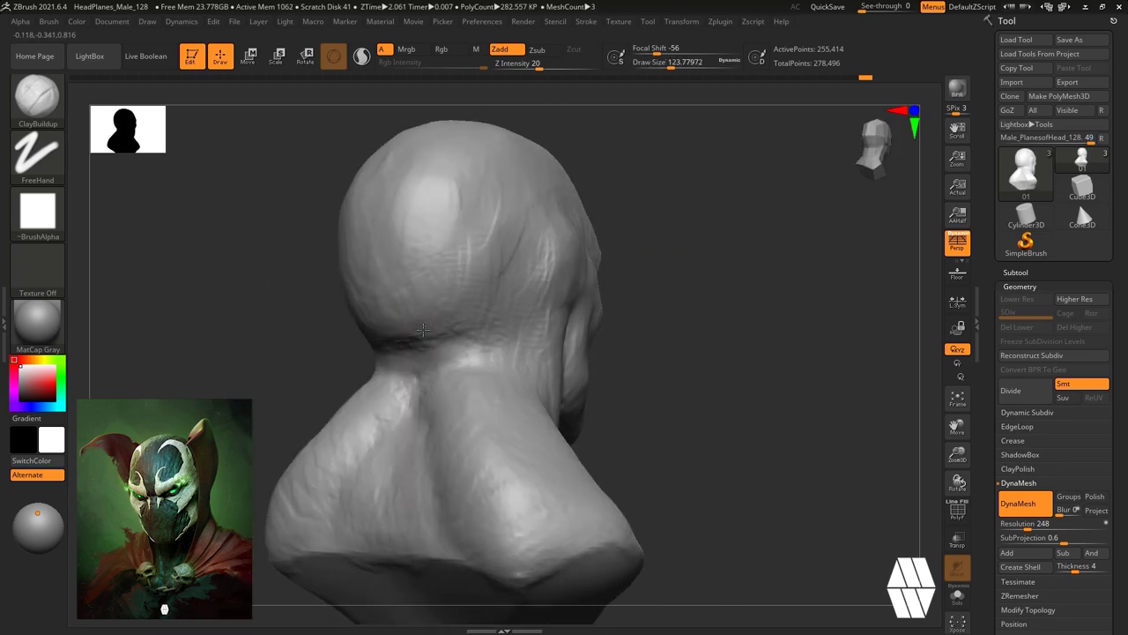
{"action": "left_click_drag", "start_coordinate": [392, 284], "coordinate": [394, 244]}
{"action": "mouse_move", "coordinate": [864, 275]}
{"action": "left_mouse_down"}
{"action": "mouse_move", "coordinate": [809, 275]}
{"action": "mouse_move", "coordinate": [786, 330]}
{"action": "left_mouse_up"}
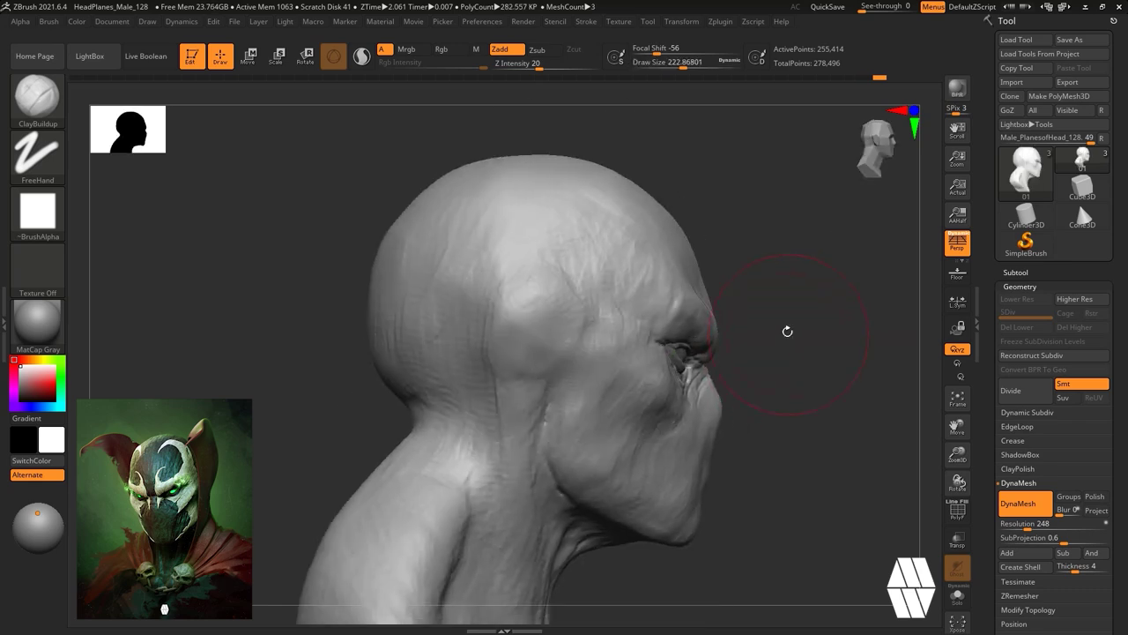
Reshape the profile of the back of the skull and the jaw with the Move brush.
{"action": "key", "text": "b"}
{"action": "key", "text": "m"}
{"action": "key", "text": "v"}
{"action": "left_click_drag", "start_coordinate": [390, 270], "coordinate": [382, 277]}
{"action": "left_click_drag", "start_coordinate": [793, 295], "coordinate": [744, 253], "text": "alt"}
{"action": "right_click_drag", "start_coordinate": [744, 253], "coordinate": [580, 320]}
{"action": "left_click_drag", "start_coordinate": [569, 392], "coordinate": [564, 388]}
{"action": "left_click_drag", "start_coordinate": [740, 344], "coordinate": [582, 304]}
{"action": "mouse_move", "coordinate": [793, 264]}
{"action": "left_mouse_down"}
{"action": "mouse_move", "coordinate": [693, 259]}
{"action": "mouse_move", "coordinate": [696, 271]}
{"action": "mouse_move", "coordinate": [674, 284]}
{"action": "mouse_move", "coordinate": [687, 269]}
{"action": "mouse_move", "coordinate": [665, 259]}
{"action": "left_mouse_up"}
Push in the nape and the throat under the jaw with the Move brush at a draw size of about 430.
{"action": "key", "text": "b"}
{"action": "key", "text": "t"}
{"action": "key", "text": "d"}
{"action": "key", "text": "b"}
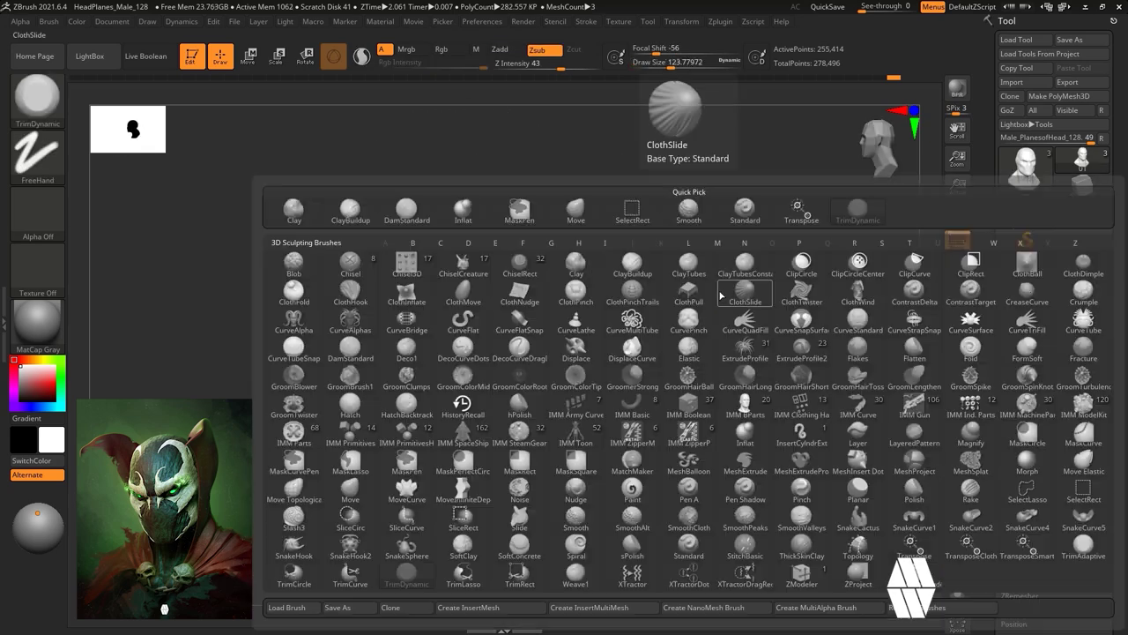
{"action": "key", "text": "m"}
{"action": "key", "text": "v"}
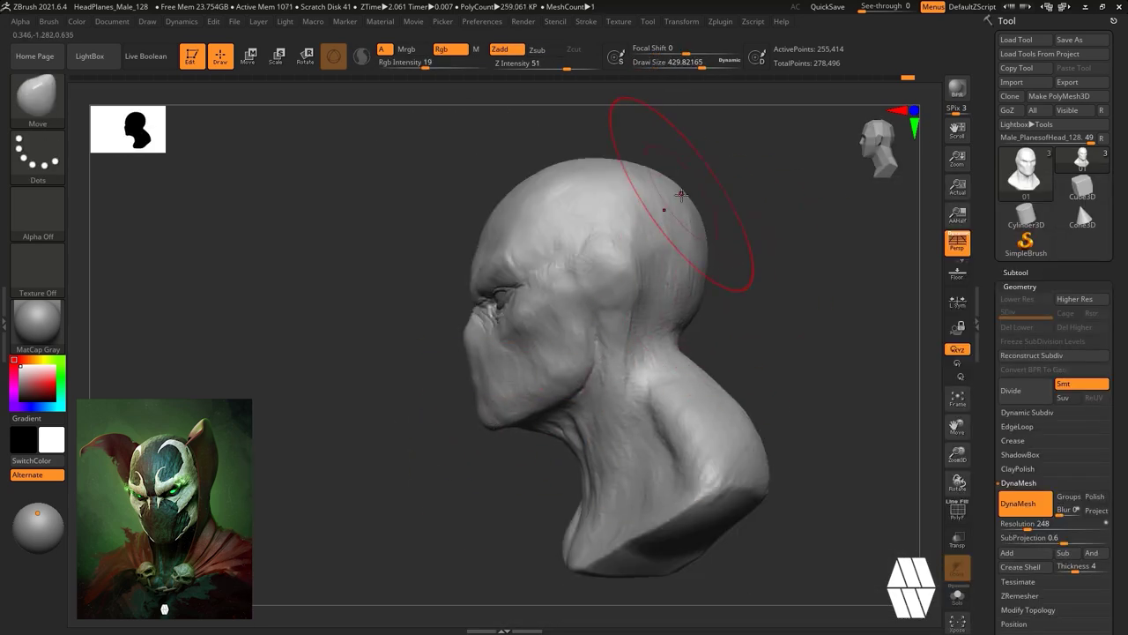
{"action": "left_click_drag", "start_coordinate": [695, 330], "coordinate": [674, 322]}
{"action": "left_click_drag", "start_coordinate": [602, 412], "coordinate": [590, 408]}
{"action": "left_click_drag", "start_coordinate": [705, 304], "coordinate": [846, 303]}
Fill out the rear side of the skull with ClayBuildup at a draw size of about 182.
{"action": "key", "text": "b"}
{"action": "key", "text": "c"}
{"action": "key", "text": "b"}
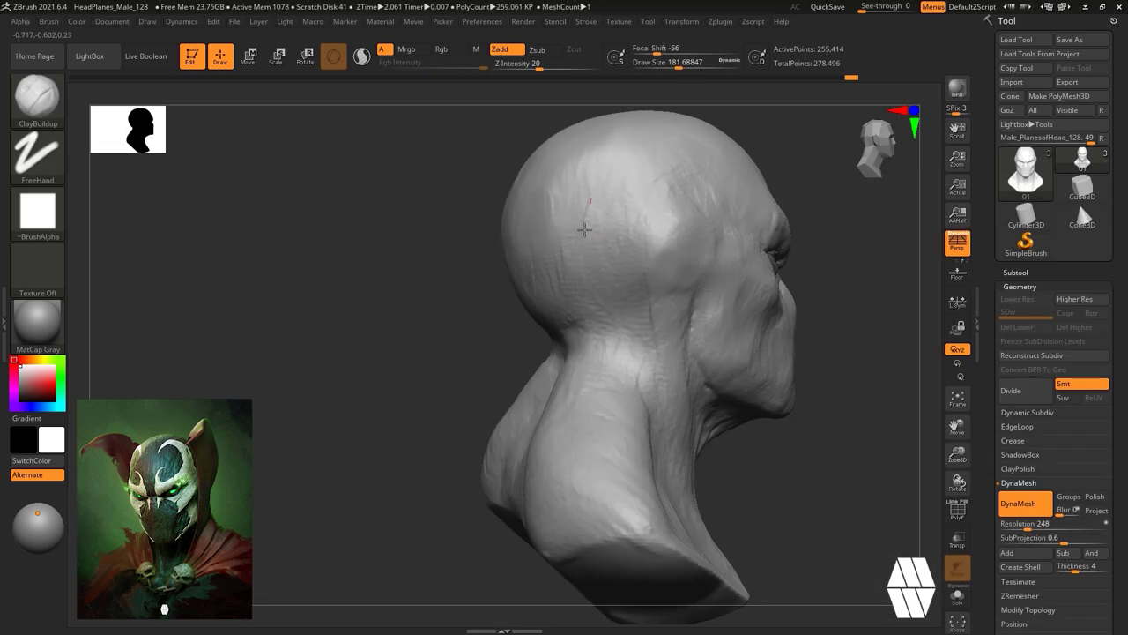
{"action": "right_click_drag", "start_coordinate": [584, 229], "coordinate": [662, 310]}
{"action": "left_click_drag", "start_coordinate": [557, 256], "coordinate": [575, 251]}
{"action": "mouse_move", "coordinate": [631, 246]}
{"action": "right_mouse_down"}
{"action": "mouse_move", "coordinate": [584, 232]}
{"action": "mouse_move", "coordinate": [717, 317]}
{"action": "mouse_move", "coordinate": [714, 375]}
{"action": "right_mouse_up"}
{"action": "mouse_move", "coordinate": [514, 174]}
{"action": "right_mouse_down"}
{"action": "mouse_move", "coordinate": [536, 223]}
{"action": "mouse_move", "coordinate": [702, 226]}
{"action": "mouse_move", "coordinate": [683, 339]}
{"action": "right_mouse_up"}
Correct the skull and neck silhouette with the Move brush from several angles.
{"action": "key", "text": "b"}
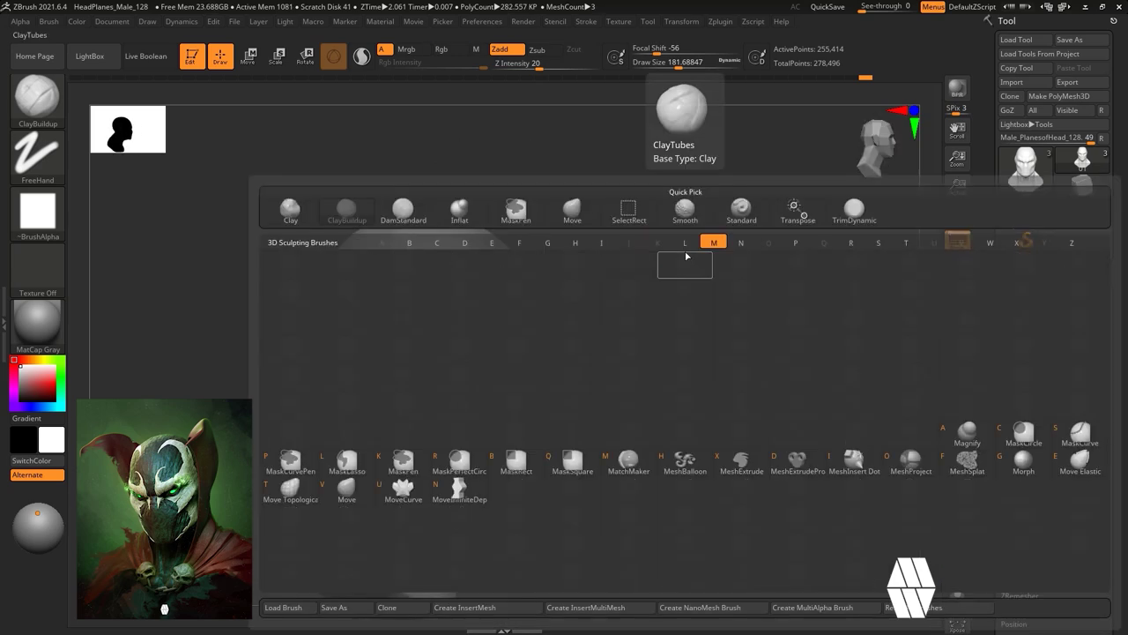
{"action": "key", "text": "m"}
{"action": "key", "text": "v"}
{"action": "right_click_drag", "start_coordinate": [519, 228], "coordinate": [423, 256]}
{"action": "right_click_drag", "start_coordinate": [636, 185], "coordinate": [645, 262]}
{"action": "right_click_drag", "start_coordinate": [718, 221], "coordinate": [724, 299]}
{"action": "right_click_drag", "start_coordinate": [747, 387], "coordinate": [742, 305]}
Flatten the uneven surface on the side and back of the head with TrimDynamic.
{"action": "key", "text": "b"}
{"action": "key", "text": "t"}
{"action": "key", "text": "d"}
{"action": "mouse_move", "coordinate": [757, 242]}
{"action": "right_mouse_down"}
{"action": "mouse_move", "coordinate": [768, 219]}
{"action": "mouse_move", "coordinate": [742, 226]}
{"action": "right_mouse_up"}
{"action": "right_click_drag", "start_coordinate": [742, 225], "coordinate": [775, 260], "text": "ctrl"}
{"action": "right_click_drag", "start_coordinate": [886, 264], "coordinate": [725, 317]}
Adjust the profile of the jaw and neck with the Move brush at a draw size of about 240.
{"action": "key", "text": "b"}
{"action": "key", "text": "m"}
{"action": "key", "text": "v"}
{"action": "key", "text": "space"}
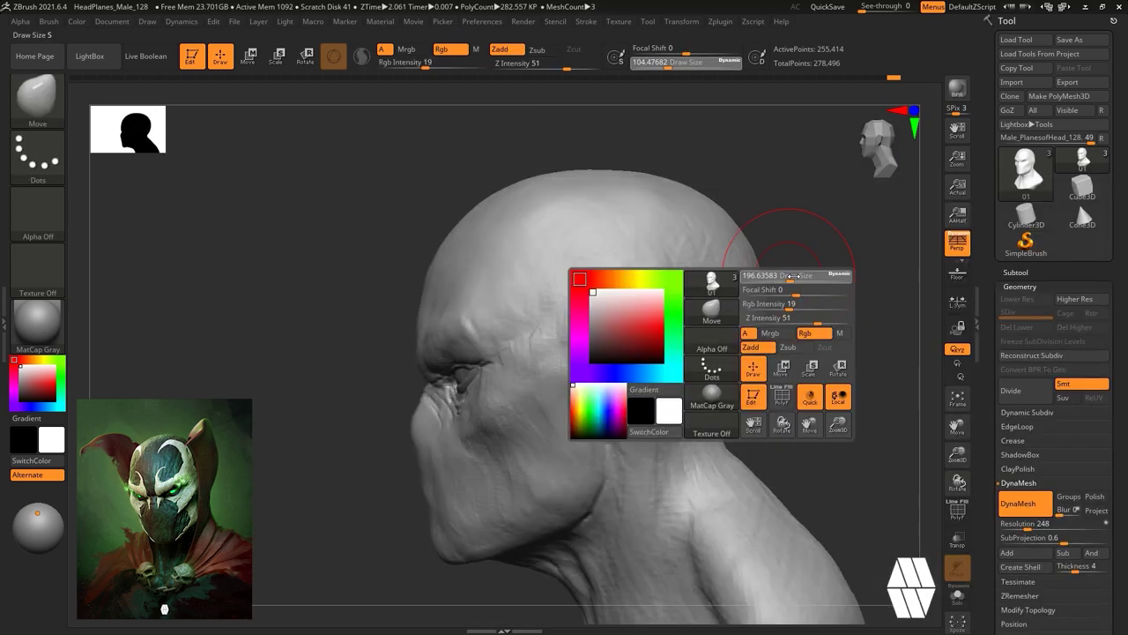
{"action": "left_click_drag", "start_coordinate": [769, 274], "coordinate": [792, 274]}
{"action": "right_click_drag", "start_coordinate": [745, 348], "coordinate": [734, 318], "text": "ctrl"}
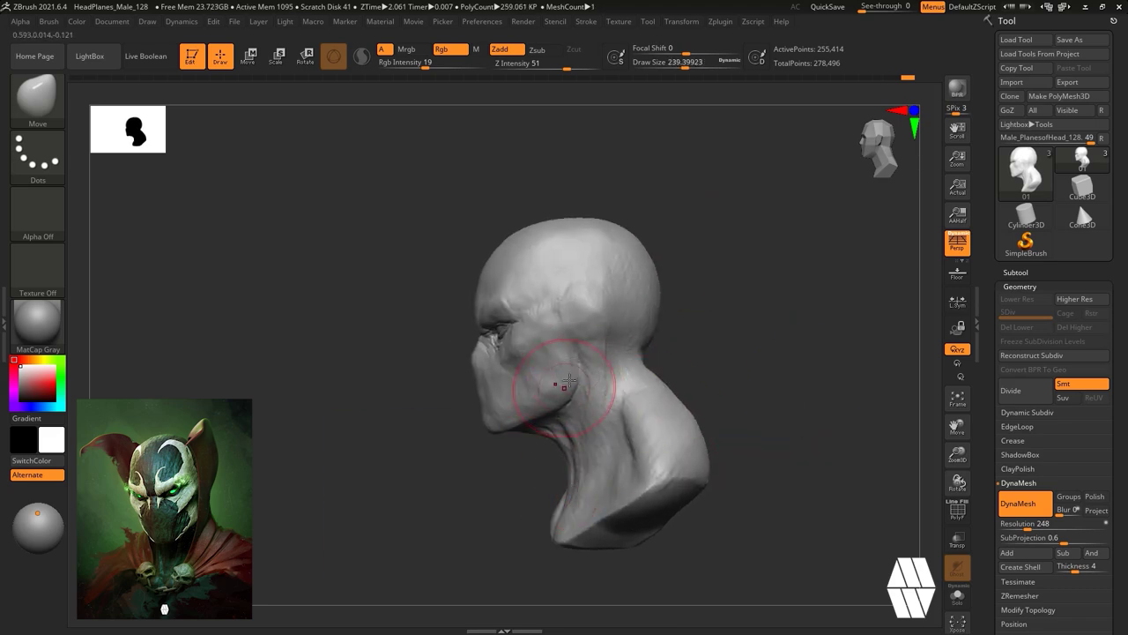
{"action": "mouse_move", "coordinate": [617, 375]}
{"action": "right_mouse_down"}
{"action": "mouse_move", "coordinate": [685, 347]}
{"action": "mouse_move", "coordinate": [765, 347]}
{"action": "mouse_move", "coordinate": [697, 360]}
{"action": "mouse_move", "coordinate": [688, 335]}
{"action": "right_mouse_up"}
Build up the face and neck surfaces with ClayBuildup at a draw size of about 167.
{"action": "key", "text": "b"}
{"action": "key", "text": "c"}
{"action": "key", "text": "b"}
{"action": "right_click_drag", "start_coordinate": [806, 333], "coordinate": [872, 309]}
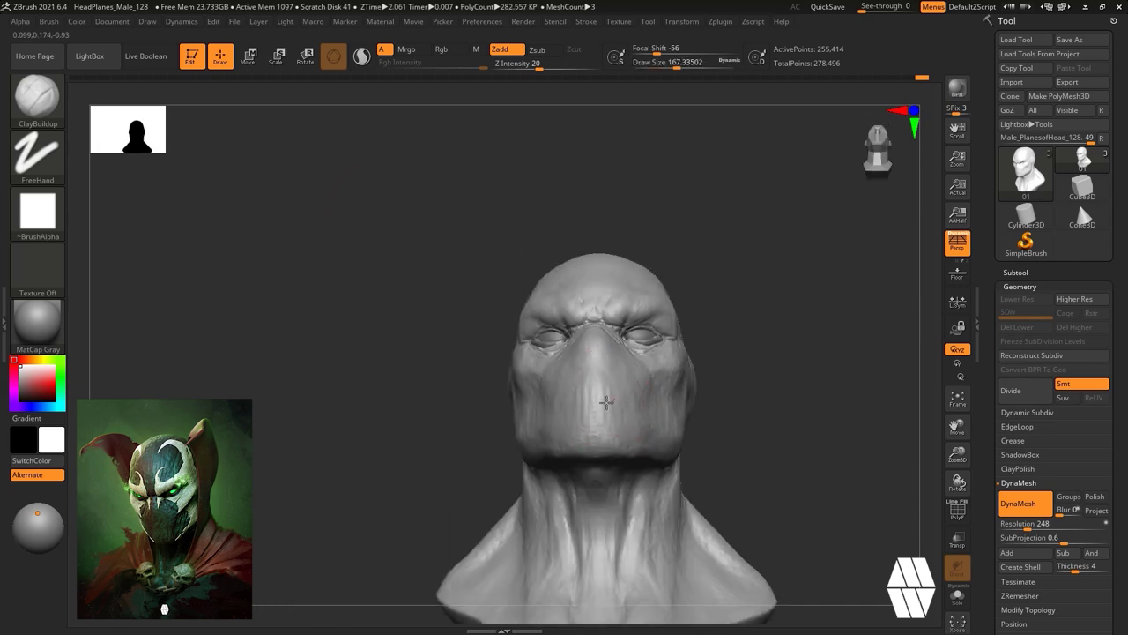
{"action": "right_click_drag", "start_coordinate": [605, 403], "coordinate": [607, 352]}
{"action": "mouse_move", "coordinate": [763, 404]}
{"action": "right_mouse_down"}
{"action": "mouse_move", "coordinate": [756, 309]}
{"action": "mouse_move", "coordinate": [687, 309]}
{"action": "right_mouse_up"}
{"action": "mouse_move", "coordinate": [741, 339]}
{"action": "right_mouse_down"}
{"action": "mouse_move", "coordinate": [805, 342]}
{"action": "mouse_move", "coordinate": [786, 373]}
{"action": "mouse_move", "coordinate": [755, 290]}
{"action": "right_mouse_up"}
Reshape the back of the neck and shoulders with the Move brush at a draw size of about 415.
{"action": "key", "text": "b"}
{"action": "key", "text": "m"}
{"action": "key", "text": "v"}
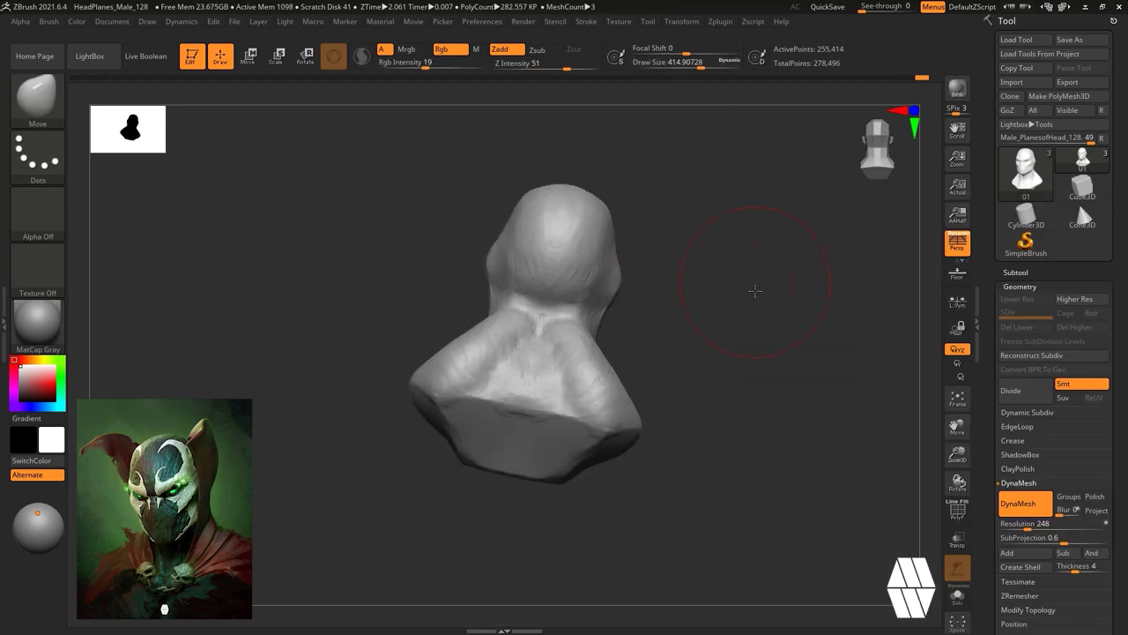
{"action": "mouse_move", "coordinate": [767, 367]}
{"action": "right_mouse_down"}
{"action": "mouse_move", "coordinate": [756, 353]}
{"action": "mouse_move", "coordinate": [688, 356]}
{"action": "right_mouse_up"}
{"action": "left_click_drag", "start_coordinate": [675, 428], "coordinate": [692, 422]}
{"action": "right_click_drag", "start_coordinate": [810, 354], "coordinate": [795, 389], "text": "alt"}
{"action": "mouse_move", "coordinate": [733, 351]}
{"action": "right_mouse_down"}
{"action": "mouse_move", "coordinate": [851, 344]}
{"action": "mouse_move", "coordinate": [765, 337]}
{"action": "right_mouse_up"}
Add volume to the neck and head forms with ClayBuildup and flatten them with TrimDynamic.
{"action": "key", "text": "b"}
{"action": "key", "text": "c"}
{"action": "key", "text": "b"}
{"action": "right_click_drag", "start_coordinate": [765, 337], "coordinate": [793, 366], "text": "ctrl"}
{"action": "mouse_move", "coordinate": [648, 320]}
{"action": "right_mouse_down", "text": "ctrl"}
{"action": "mouse_move", "coordinate": [742, 232]}
{"action": "mouse_move", "coordinate": [715, 216]}
{"action": "mouse_move", "coordinate": [656, 220]}
{"action": "right_mouse_up", "text": "ctrl"}
{"action": "key", "text": "b"}
{"action": "key", "text": "t"}
{"action": "key", "text": "d"}
{"action": "right_click_drag", "start_coordinate": [670, 374], "coordinate": [821, 363]}
{"action": "mouse_move", "coordinate": [822, 363]}
{"action": "right_mouse_down", "text": "ctrl"}
{"action": "mouse_move", "coordinate": [745, 329]}
{"action": "mouse_move", "coordinate": [749, 300]}
{"action": "right_mouse_up", "text": "ctrl"}
Correct the bust's proportions with the Move brush at an adjusted draw size, checking from several angles.
{"action": "key", "text": "b"}
{"action": "key", "text": "m"}
{"action": "key", "text": "v"}
{"action": "key", "text": "space"}
{"action": "left_click_drag", "start_coordinate": [760, 329], "coordinate": [767, 329]}
{"action": "right_click_drag", "start_coordinate": [705, 388], "coordinate": [775, 304], "text": "ctrl"}
{"action": "mouse_move", "coordinate": [776, 304]}
{"action": "right_mouse_down"}
{"action": "mouse_move", "coordinate": [765, 325]}
{"action": "mouse_move", "coordinate": [670, 330]}
{"action": "right_mouse_up"}
{"action": "key", "text": "space"}
{"action": "left_click_drag", "start_coordinate": [409, 487], "coordinate": [418, 486]}
{"action": "mouse_move", "coordinate": [542, 469]}
{"action": "right_mouse_down"}
{"action": "mouse_move", "coordinate": [497, 484]}
{"action": "mouse_move", "coordinate": [514, 453]}
{"action": "mouse_move", "coordinate": [748, 362]}
{"action": "right_mouse_up"}
Flatten the bust's rough planes with TrimDynamic and refill them with ClayBuildup.
{"action": "key", "text": "b"}
{"action": "key", "text": "t"}
{"action": "key", "text": "d"}
{"action": "key", "text": "b"}
{"action": "left_click", "coordinate": [369, 214]}
{"action": "mouse_move", "coordinate": [550, 441]}
{"action": "right_mouse_down"}
{"action": "mouse_move", "coordinate": [425, 450]}
{"action": "mouse_move", "coordinate": [697, 368]}
{"action": "mouse_move", "coordinate": [748, 247]}
{"action": "mouse_move", "coordinate": [721, 261]}
{"action": "right_mouse_up"}
{"action": "mouse_move", "coordinate": [433, 412]}
{"action": "left_mouse_down"}
{"action": "mouse_move", "coordinate": [479, 422]}
{"action": "mouse_move", "coordinate": [465, 475]}
{"action": "left_mouse_up"}
{"action": "right_click_drag", "start_coordinate": [793, 275], "coordinate": [727, 264]}
Switch to another subtool, rotate it slightly, and return to the sculpted head subtool.
{"action": "left_click", "coordinate": [599, 179], "text": "alt"}
{"action": "key", "text": "r"}
{"action": "left_click_drag", "start_coordinate": [649, 135], "coordinate": [650, 131]}
{"action": "mouse_move", "coordinate": [819, 255]}
{"action": "right_mouse_down"}
{"action": "mouse_move", "coordinate": [763, 244]}
{"action": "mouse_move", "coordinate": [760, 207]}
{"action": "mouse_move", "coordinate": [773, 250]}
{"action": "mouse_move", "coordinate": [749, 189]}
{"action": "right_mouse_up"}
{"action": "key", "text": "q"}
{"action": "left_click", "coordinate": [617, 312], "text": "alt"}
Build up the head and temple forms with ClayBuildup at a draw size of about 177.
{"action": "left_click_drag", "start_coordinate": [577, 427], "coordinate": [601, 433]}
{"action": "mouse_move", "coordinate": [824, 238]}
{"action": "right_mouse_down"}
{"action": "mouse_move", "coordinate": [811, 272]}
{"action": "mouse_move", "coordinate": [826, 247]}
{"action": "right_mouse_up"}
{"action": "left_click_drag", "start_coordinate": [564, 401], "coordinate": [589, 414]}
{"action": "mouse_move", "coordinate": [815, 295]}
{"action": "right_mouse_down"}
{"action": "mouse_move", "coordinate": [864, 315]}
{"action": "mouse_move", "coordinate": [921, 299]}
{"action": "right_mouse_up"}
{"action": "right_click_drag", "start_coordinate": [544, 317], "coordinate": [547, 384]}
{"action": "left_click_drag", "start_coordinate": [504, 221], "coordinate": [485, 307]}
{"action": "mouse_move", "coordinate": [617, 327]}
{"action": "right_mouse_down"}
{"action": "mouse_move", "coordinate": [693, 329]}
{"action": "mouse_move", "coordinate": [713, 252]}
{"action": "mouse_move", "coordinate": [661, 255]}
{"action": "right_mouse_up"}
{"action": "left_click_drag", "start_coordinate": [643, 223], "coordinate": [656, 264]}
{"action": "mouse_move", "coordinate": [657, 265]}
{"action": "right_mouse_down"}
{"action": "mouse_move", "coordinate": [625, 282]}
{"action": "mouse_move", "coordinate": [725, 288]}
{"action": "mouse_move", "coordinate": [696, 288]}
{"action": "right_mouse_up"}
{"action": "mouse_move", "coordinate": [696, 288]}
{"action": "right_mouse_down", "text": "ctrl"}
{"action": "mouse_move", "coordinate": [690, 239]}
{"action": "mouse_move", "coordinate": [734, 294]}
{"action": "mouse_move", "coordinate": [695, 247]}
{"action": "mouse_move", "coordinate": [781, 234]}
{"action": "mouse_move", "coordinate": [784, 264]}
{"action": "right_mouse_up", "text": "ctrl"}
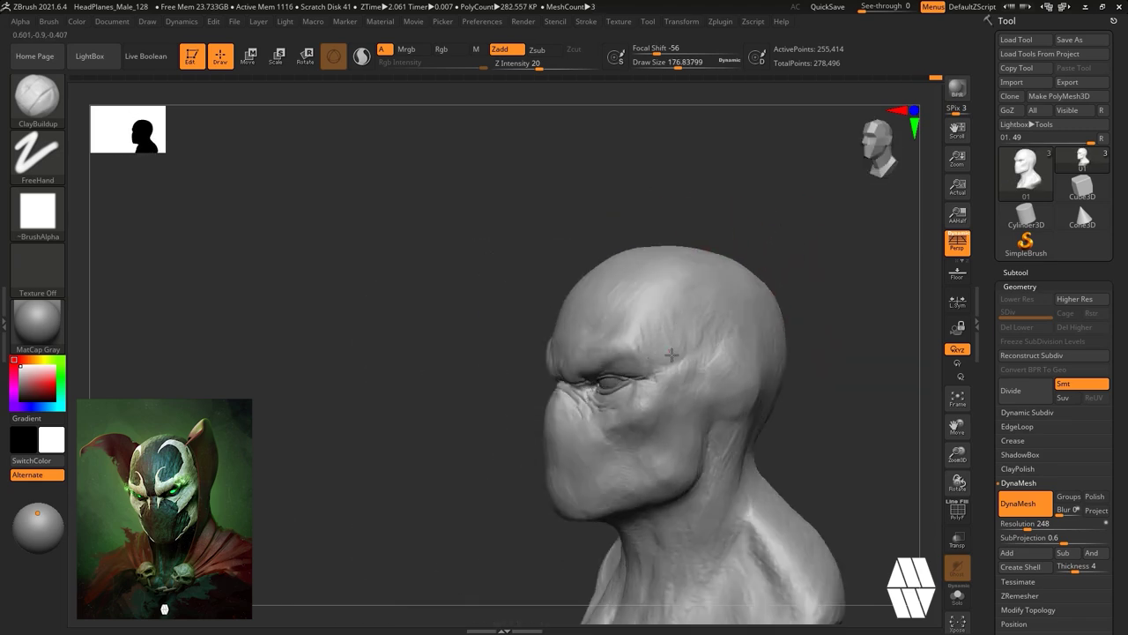
Refine the head silhouette with short Move brush pushes at an adjusted draw size.
{"action": "mouse_move", "coordinate": [820, 302]}
{"action": "right_mouse_down"}
{"action": "mouse_move", "coordinate": [746, 262]}
{"action": "mouse_move", "coordinate": [748, 279]}
{"action": "mouse_move", "coordinate": [731, 206]}
{"action": "mouse_move", "coordinate": [709, 216]}
{"action": "mouse_move", "coordinate": [707, 285]}
{"action": "right_mouse_up"}
{"action": "key", "text": "b"}
{"action": "key", "text": "m"}
{"action": "key", "text": "v"}
{"action": "mouse_move", "coordinate": [657, 328]}
{"action": "right_mouse_down"}
{"action": "mouse_move", "coordinate": [748, 312]}
{"action": "mouse_move", "coordinate": [640, 284]}
{"action": "mouse_move", "coordinate": [801, 319]}
{"action": "mouse_move", "coordinate": [787, 331]}
{"action": "mouse_move", "coordinate": [838, 330]}
{"action": "mouse_move", "coordinate": [742, 344]}
{"action": "right_mouse_up"}
{"action": "key", "text": "space"}
{"action": "left_click_drag", "start_coordinate": [735, 340], "coordinate": [750, 340]}
{"action": "right_click_drag", "start_coordinate": [347, 290], "coordinate": [350, 265]}
{"action": "left_click_drag", "start_coordinate": [392, 244], "coordinate": [379, 242]}
{"action": "left_click_drag", "start_coordinate": [438, 172], "coordinate": [440, 177]}
{"action": "mouse_move", "coordinate": [729, 320]}
{"action": "right_mouse_down"}
{"action": "mouse_move", "coordinate": [738, 332]}
{"action": "mouse_move", "coordinate": [710, 294]}
{"action": "mouse_move", "coordinate": [707, 260]}
{"action": "right_mouse_up"}
{"action": "mouse_move", "coordinate": [706, 316]}
{"action": "right_mouse_down"}
{"action": "mouse_move", "coordinate": [679, 300]}
{"action": "mouse_move", "coordinate": [688, 295]}
{"action": "right_mouse_up"}
{"action": "right_click_drag", "start_coordinate": [688, 295], "coordinate": [678, 317], "text": "ctrl"}
{"action": "key", "text": "space"}
{"action": "left_click_drag", "start_coordinate": [758, 234], "coordinate": [748, 231]}
Build up the nape and upper back muscles with ClayBuildup at a draw size of about 140.
{"action": "key", "text": "b"}
{"action": "key", "text": "c"}
{"action": "key", "text": "b"}
{"action": "mouse_move", "coordinate": [735, 291]}
{"action": "right_mouse_down"}
{"action": "mouse_move", "coordinate": [717, 269]}
{"action": "mouse_move", "coordinate": [687, 273]}
{"action": "right_mouse_up"}
{"action": "left_click_drag", "start_coordinate": [424, 300], "coordinate": [426, 305]}
{"action": "mouse_move", "coordinate": [493, 308]}
{"action": "right_mouse_down"}
{"action": "mouse_move", "coordinate": [678, 343]}
{"action": "mouse_move", "coordinate": [680, 239]}
{"action": "mouse_move", "coordinate": [546, 324]}
{"action": "mouse_move", "coordinate": [738, 307]}
{"action": "mouse_move", "coordinate": [747, 292]}
{"action": "mouse_move", "coordinate": [764, 299]}
{"action": "right_mouse_up"}
{"action": "mouse_move", "coordinate": [304, 280]}
{"action": "right_mouse_down"}
{"action": "mouse_move", "coordinate": [675, 314]}
{"action": "mouse_move", "coordinate": [633, 257]}
{"action": "mouse_move", "coordinate": [439, 236]}
{"action": "mouse_move", "coordinate": [776, 305]}
{"action": "mouse_move", "coordinate": [755, 338]}
{"action": "mouse_move", "coordinate": [763, 323]}
{"action": "mouse_move", "coordinate": [795, 326]}
{"action": "right_mouse_up"}
{"action": "right_click_drag", "start_coordinate": [304, 416], "coordinate": [485, 426]}
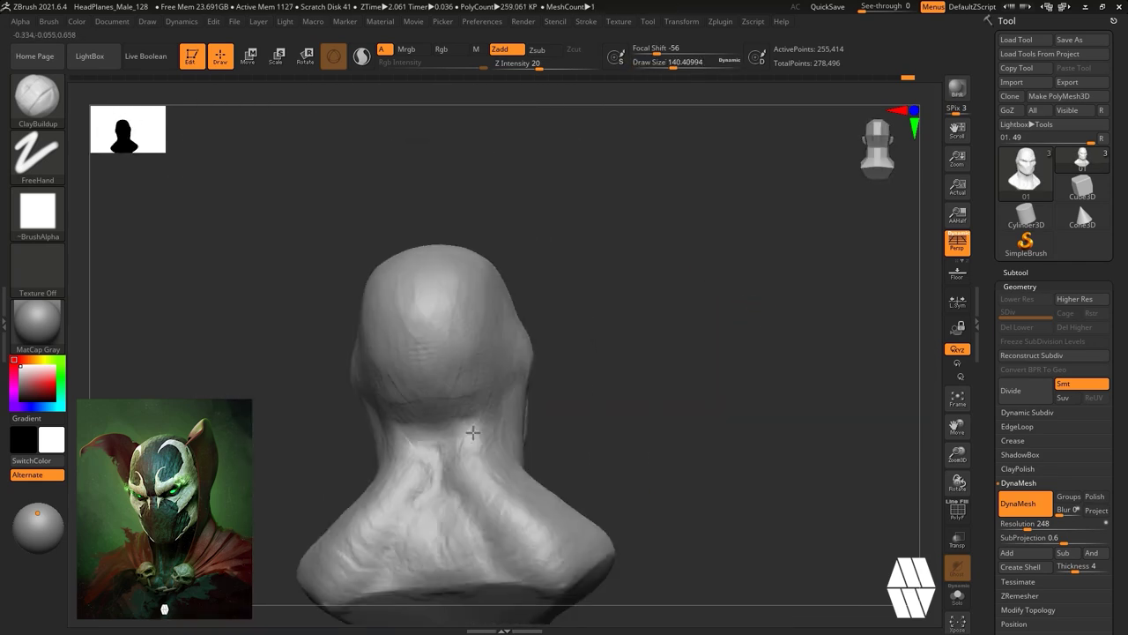
{"action": "mouse_move", "coordinate": [496, 465]}
{"action": "right_mouse_down"}
{"action": "mouse_move", "coordinate": [630, 402]}
{"action": "mouse_move", "coordinate": [468, 496]}
{"action": "right_mouse_up"}
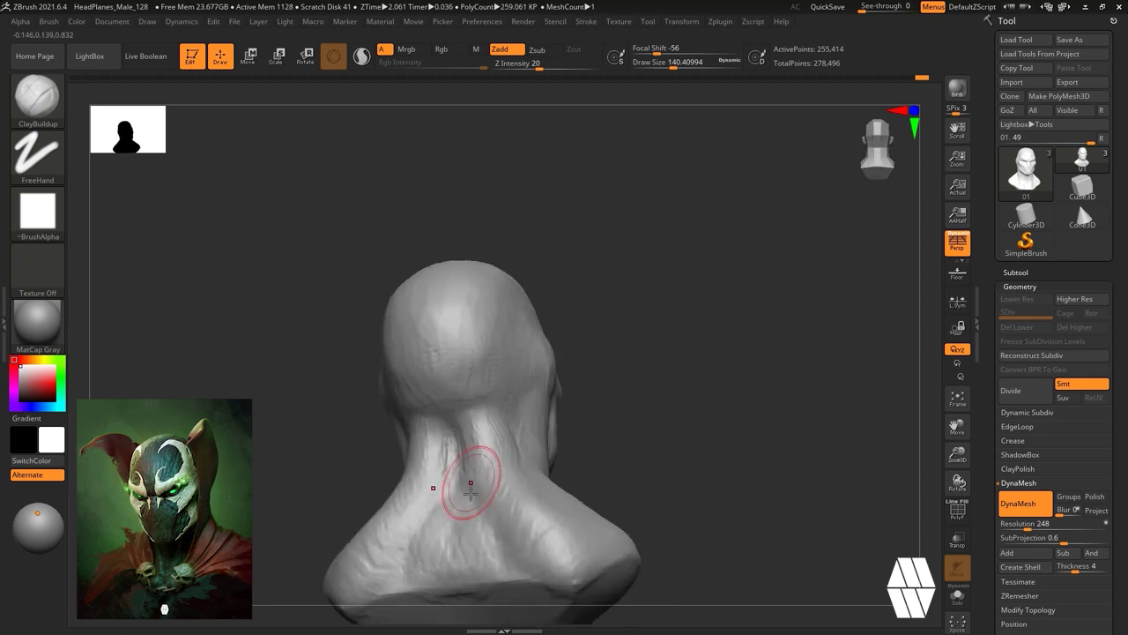
{"action": "left_click_drag", "start_coordinate": [516, 529], "coordinate": [524, 560]}
Fill out the trapezius between neck and shoulder with ClayBuildup at a draw size of about 128.
{"action": "mouse_move", "coordinate": [696, 414]}
{"action": "right_mouse_down"}
{"action": "mouse_move", "coordinate": [533, 388]}
{"action": "mouse_move", "coordinate": [709, 364]}
{"action": "right_mouse_up"}
{"action": "left_click_drag", "start_coordinate": [745, 374], "coordinate": [709, 410]}
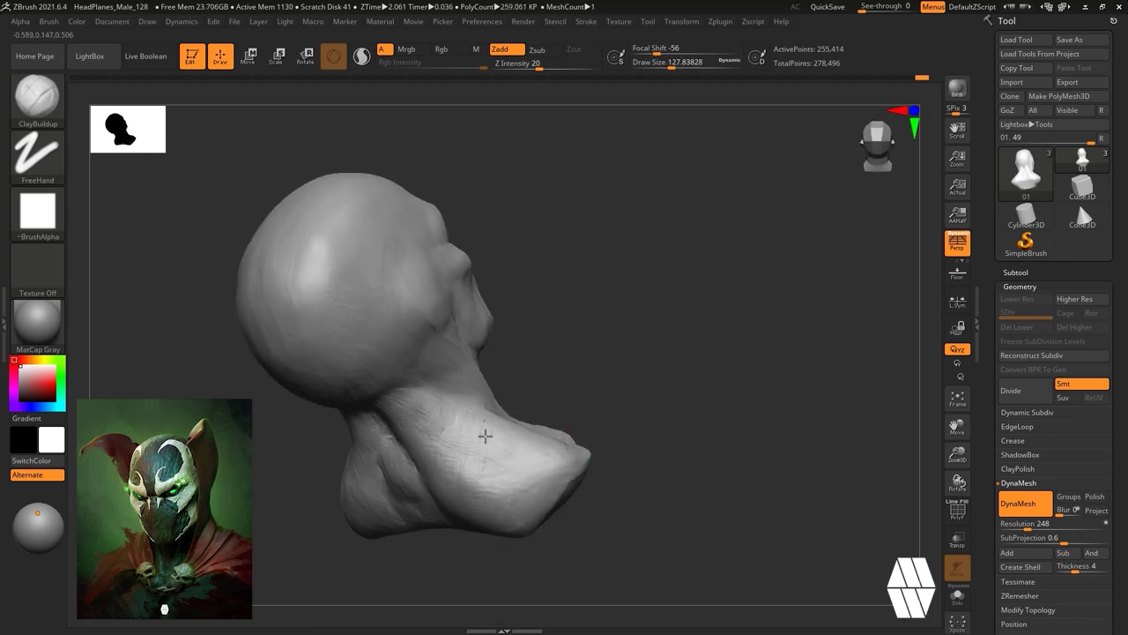
{"action": "left_click_drag", "start_coordinate": [855, 339], "coordinate": [732, 352]}
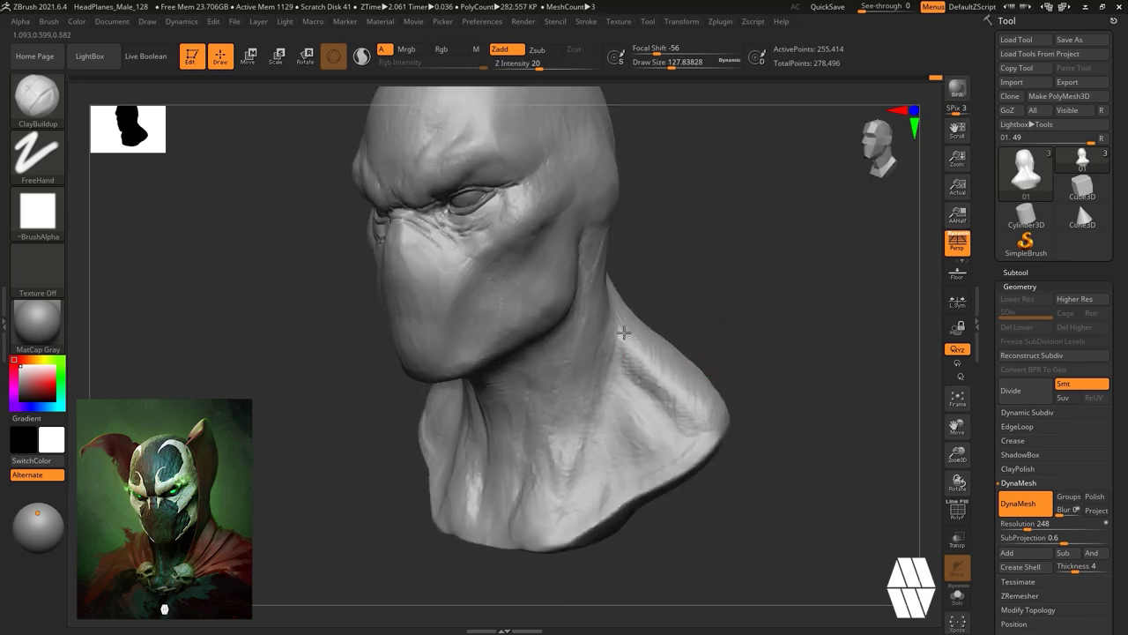
{"action": "mouse_move", "coordinate": [699, 421]}
{"action": "left_mouse_down"}
{"action": "mouse_move", "coordinate": [662, 308]}
{"action": "mouse_move", "coordinate": [730, 292]}
{"action": "left_mouse_up"}
Reshape the side of the neck and the shoulder with the Move brush at draw sizes of about 228 to 311.
{"action": "key", "text": "b"}
{"action": "key", "text": "m"}
{"action": "key", "text": "v"}
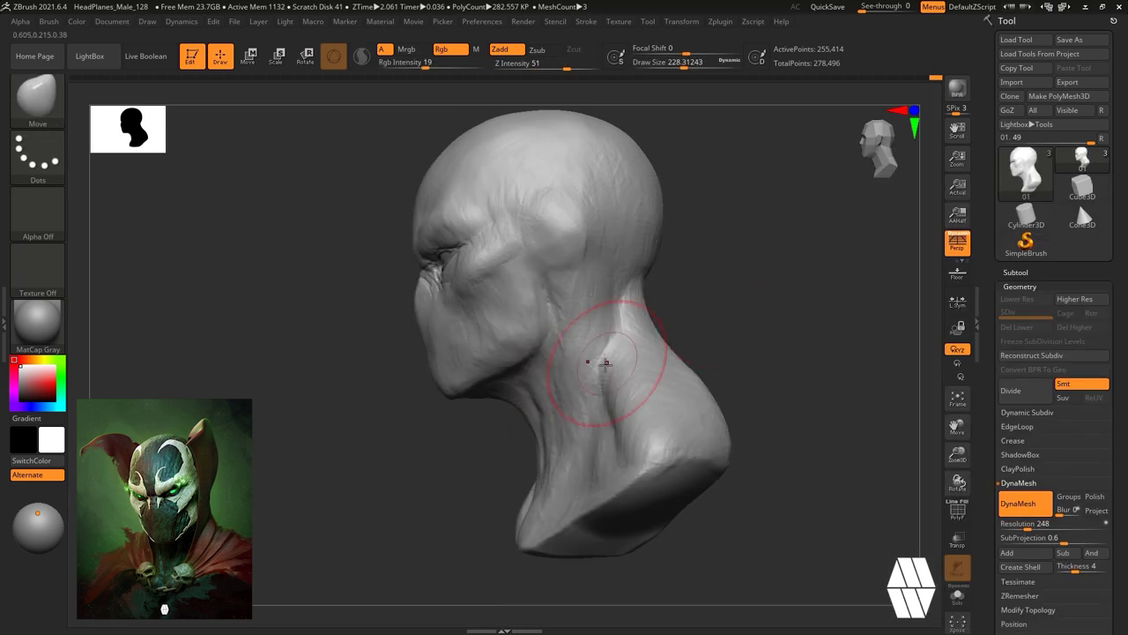
{"action": "mouse_move", "coordinate": [742, 347]}
{"action": "left_mouse_down", "text": "alt"}
{"action": "mouse_move", "coordinate": [720, 264]}
{"action": "mouse_move", "coordinate": [680, 322]}
{"action": "mouse_move", "coordinate": [707, 228]}
{"action": "mouse_move", "coordinate": [814, 294]}
{"action": "mouse_move", "coordinate": [808, 327]}
{"action": "mouse_move", "coordinate": [793, 330]}
{"action": "left_mouse_up", "text": "alt"}
{"action": "key", "text": "b"}
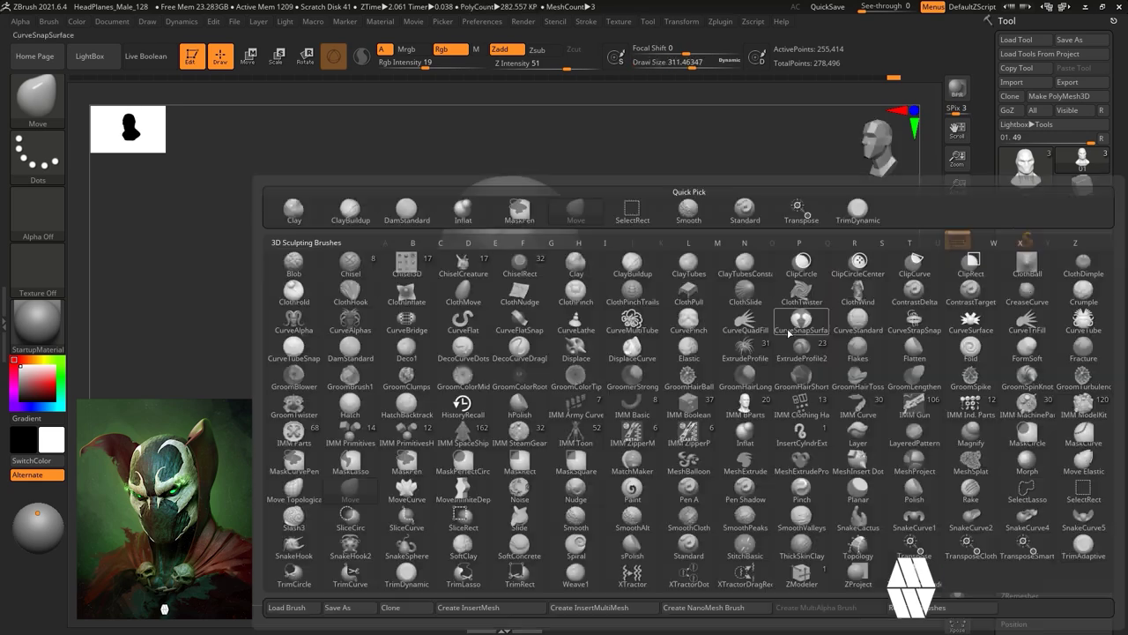
{"action": "key", "text": "m"}
{"action": "key", "text": "v"}
{"action": "left_click_drag", "start_coordinate": [683, 415], "coordinate": [731, 399]}
Sculpt the collarbones and the hollows above them with ClayBuildup at a draw size of about 101 and focal shift -34.
{"action": "key", "text": "b"}
{"action": "key", "text": "c"}
{"action": "key", "text": "b"}
{"action": "key", "text": "space"}
{"action": "left_click_drag", "start_coordinate": [545, 427], "coordinate": [528, 427]}
{"action": "mouse_move", "coordinate": [534, 450]}
{"action": "left_mouse_down"}
{"action": "mouse_move", "coordinate": [562, 459]}
{"action": "mouse_move", "coordinate": [617, 441]}
{"action": "left_mouse_up"}
{"action": "mouse_move", "coordinate": [726, 446]}
{"action": "left_mouse_down"}
{"action": "mouse_move", "coordinate": [728, 264]}
{"action": "mouse_move", "coordinate": [730, 309]}
{"action": "left_mouse_up"}
{"action": "left_click_drag", "start_coordinate": [730, 309], "coordinate": [734, 327]}
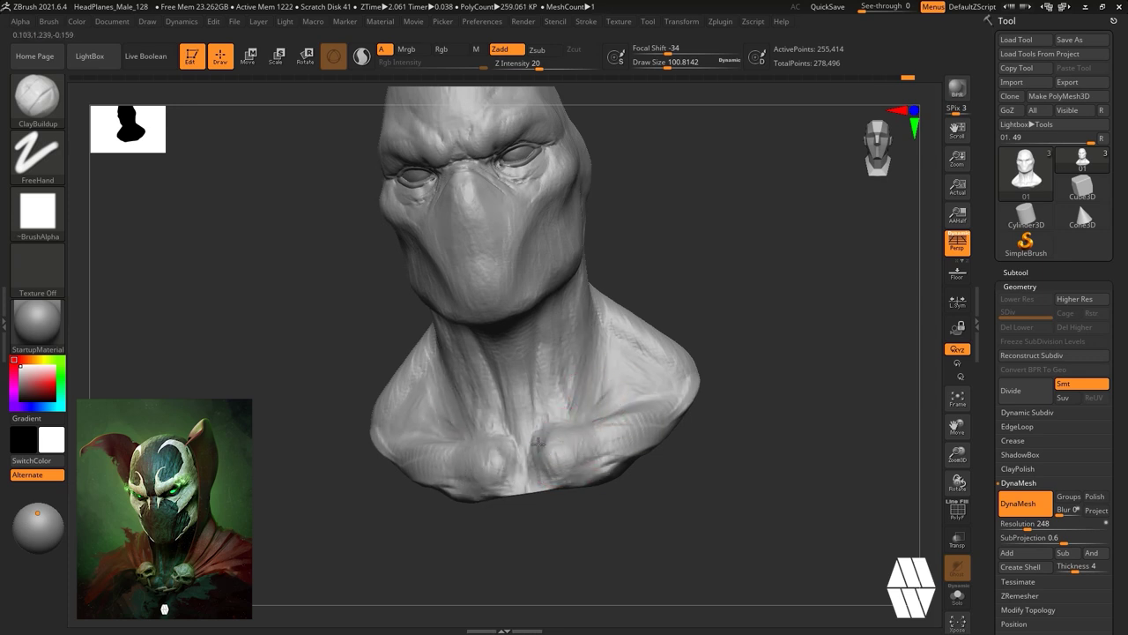
{"action": "left_click_drag", "start_coordinate": [622, 377], "coordinate": [607, 392]}
{"action": "left_click_drag", "start_coordinate": [678, 388], "coordinate": [749, 378]}
{"action": "left_click_drag", "start_coordinate": [464, 387], "coordinate": [413, 375]}
Adjust the shoulder and jaw contours with the Move brush at a draw size of about 240.
{"action": "mouse_move", "coordinate": [828, 308]}
{"action": "left_mouse_down"}
{"action": "mouse_move", "coordinate": [781, 299]}
{"action": "mouse_move", "coordinate": [765, 337]}
{"action": "mouse_move", "coordinate": [722, 309]}
{"action": "mouse_move", "coordinate": [705, 388]}
{"action": "left_mouse_up"}
{"action": "key", "text": "b"}
{"action": "key", "text": "m"}
{"action": "key", "text": "v"}
{"action": "left_click_drag", "start_coordinate": [460, 428], "coordinate": [445, 423]}
{"action": "mouse_move", "coordinate": [705, 414]}
{"action": "left_mouse_down"}
{"action": "mouse_move", "coordinate": [743, 386]}
{"action": "mouse_move", "coordinate": [774, 288]}
{"action": "left_mouse_up"}
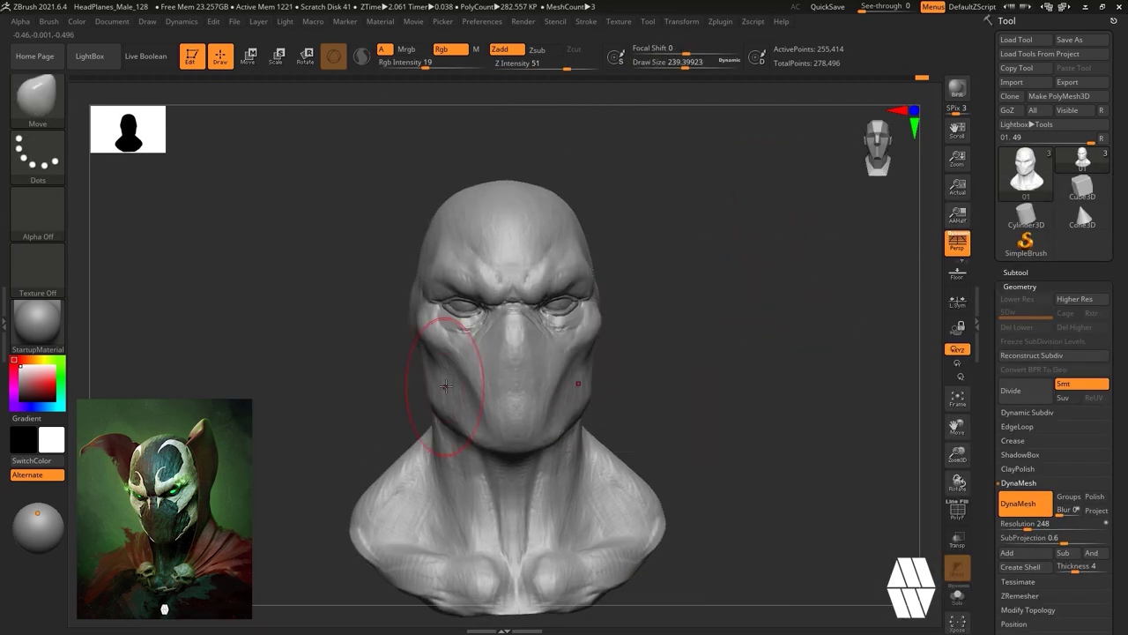
Define the cheekbones and the hollows below them with ClayBuildup at a draw size of about 74.
{"action": "key", "text": "b"}
{"action": "key", "text": "c"}
{"action": "key", "text": "b"}
{"action": "left_click_drag", "start_coordinate": [755, 333], "coordinate": [824, 339]}
{"action": "left_click_drag", "start_coordinate": [379, 398], "coordinate": [397, 433]}
{"action": "left_click_drag", "start_coordinate": [759, 328], "coordinate": [648, 319]}
{"action": "left_click_drag", "start_coordinate": [736, 291], "coordinate": [736, 370], "text": "alt"}
{"action": "left_click_drag", "start_coordinate": [560, 342], "coordinate": [528, 384]}
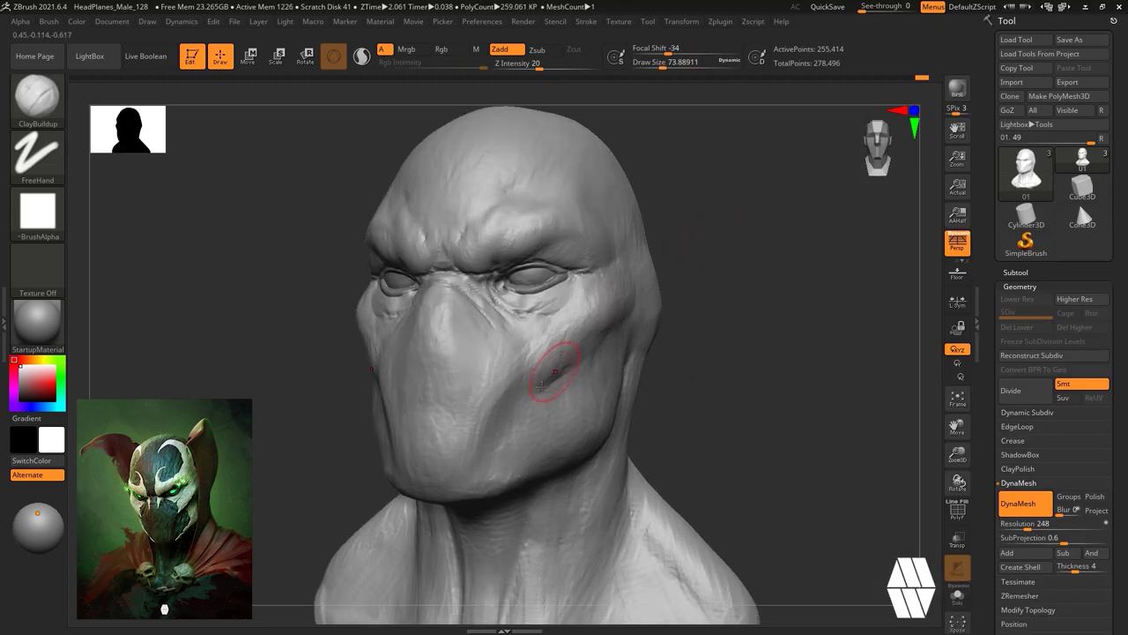
{"action": "left_click_drag", "start_coordinate": [553, 317], "coordinate": [532, 342]}
Sculpt the front neck tendons and inner collarbone ends with ClayBuildup at draw sizes of about 46 to 77.
{"action": "left_click_drag", "start_coordinate": [734, 322], "coordinate": [730, 239], "text": "alt"}
{"action": "mouse_move", "coordinate": [768, 327]}
{"action": "left_mouse_down"}
{"action": "mouse_move", "coordinate": [715, 330]}
{"action": "mouse_move", "coordinate": [750, 229]}
{"action": "left_mouse_up"}
{"action": "left_click_drag", "start_coordinate": [453, 488], "coordinate": [451, 509]}
{"action": "left_click_drag", "start_coordinate": [525, 442], "coordinate": [528, 507]}
{"action": "left_click_drag", "start_coordinate": [736, 321], "coordinate": [784, 319]}
{"action": "left_click_drag", "start_coordinate": [749, 300], "coordinate": [747, 352], "text": "alt"}
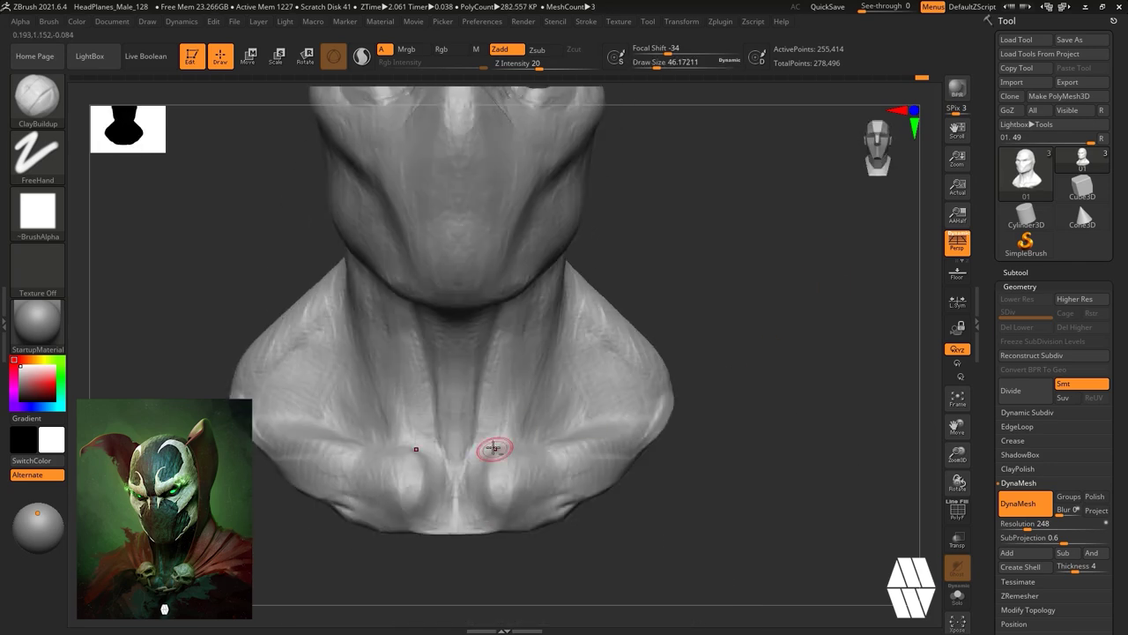
{"action": "left_click_drag", "start_coordinate": [512, 452], "coordinate": [494, 459]}
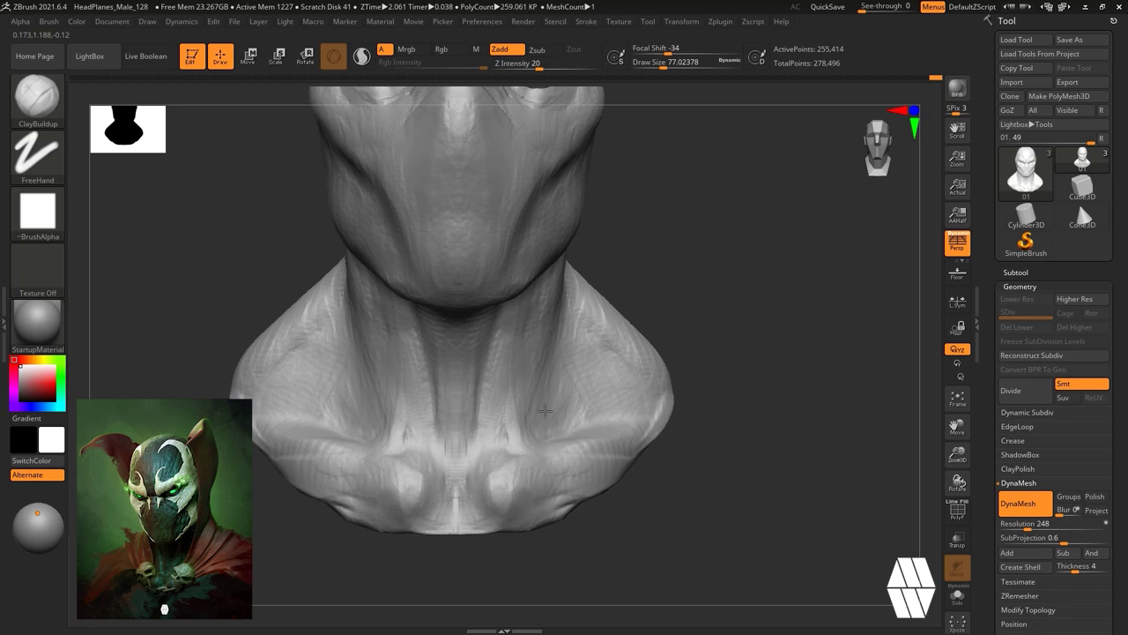
{"action": "mouse_move", "coordinate": [567, 435]}
{"action": "right_mouse_down"}
{"action": "mouse_move", "coordinate": [544, 372]}
{"action": "mouse_move", "coordinate": [618, 322]}
{"action": "right_mouse_up"}
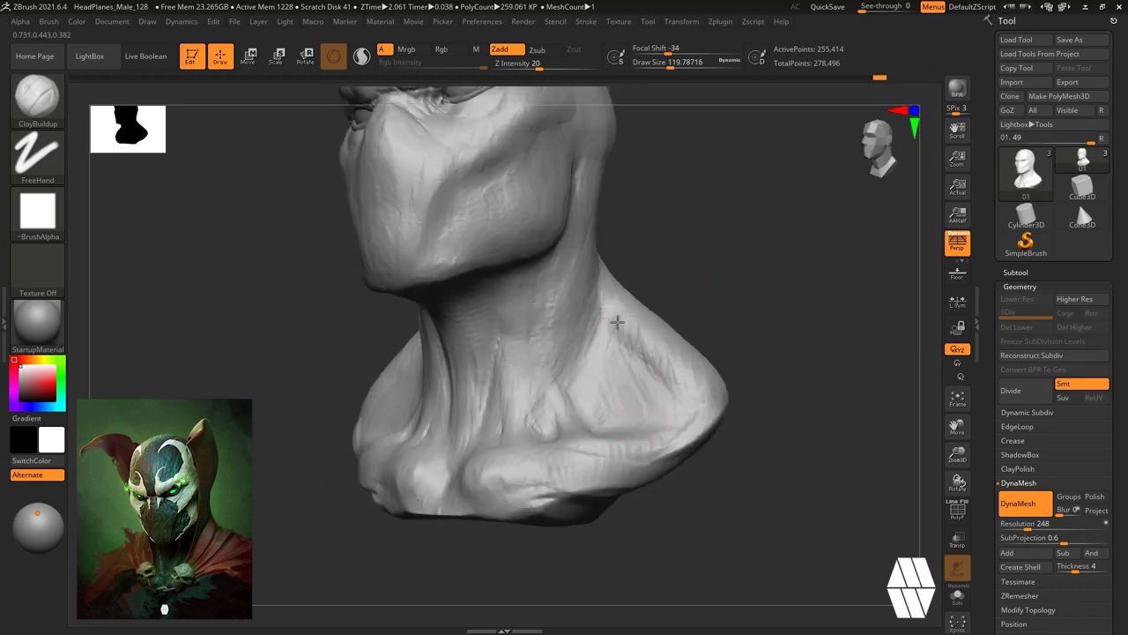
Refine the neck muscles and the slope into the shoulder with ClayBuildup at a draw size of about 120.
{"action": "right_click_drag", "start_coordinate": [642, 363], "coordinate": [776, 379]}
{"action": "right_click_drag", "start_coordinate": [582, 480], "coordinate": [551, 483]}
{"action": "left_click_drag", "start_coordinate": [594, 511], "coordinate": [581, 470], "text": "alt"}
{"action": "right_click_drag", "start_coordinate": [567, 389], "coordinate": [494, 338]}
{"action": "mouse_move", "coordinate": [498, 424]}
{"action": "right_mouse_down"}
{"action": "mouse_move", "coordinate": [713, 320]}
{"action": "mouse_move", "coordinate": [708, 295]}
{"action": "mouse_move", "coordinate": [682, 317]}
{"action": "right_mouse_up"}
Adjust the contours of the neck and shoulders with the Move brush.
{"action": "key", "text": "b"}
{"action": "key", "text": "m"}
{"action": "key", "text": "v"}
{"action": "key", "text": "space"}
{"action": "left_click_drag", "start_coordinate": [745, 241], "coordinate": [755, 240]}
{"action": "right_click_drag", "start_coordinate": [475, 475], "coordinate": [652, 449]}
{"action": "right_click_drag", "start_coordinate": [584, 354], "coordinate": [757, 305], "text": "ctrl"}
Build up the surface forms of the head and neck with ClayBuildup.
{"action": "key", "text": "b"}
{"action": "key", "text": "c"}
{"action": "key", "text": "b"}
{"action": "mouse_move", "coordinate": [744, 212]}
{"action": "right_mouse_down"}
{"action": "mouse_move", "coordinate": [728, 262]}
{"action": "mouse_move", "coordinate": [525, 314]}
{"action": "mouse_move", "coordinate": [740, 269]}
{"action": "mouse_move", "coordinate": [658, 277]}
{"action": "mouse_move", "coordinate": [541, 258]}
{"action": "mouse_move", "coordinate": [773, 284]}
{"action": "mouse_move", "coordinate": [697, 305]}
{"action": "right_mouse_up"}
{"action": "right_click_drag", "start_coordinate": [446, 255], "coordinate": [705, 291], "text": "ctrl"}
{"action": "right_click_drag", "start_coordinate": [538, 429], "coordinate": [622, 379]}
{"action": "left_click_drag", "start_coordinate": [863, 287], "coordinate": [709, 259]}
Reshape the side profile of the head and neck with the Move brush at a draw size of about 87.
{"action": "key", "text": "b"}
{"action": "key", "text": "m"}
{"action": "key", "text": "v"}
{"action": "mouse_move", "coordinate": [539, 349]}
{"action": "right_mouse_down"}
{"action": "mouse_move", "coordinate": [710, 239]}
{"action": "mouse_move", "coordinate": [758, 411]}
{"action": "mouse_move", "coordinate": [652, 318]}
{"action": "mouse_move", "coordinate": [817, 215]}
{"action": "right_mouse_up"}
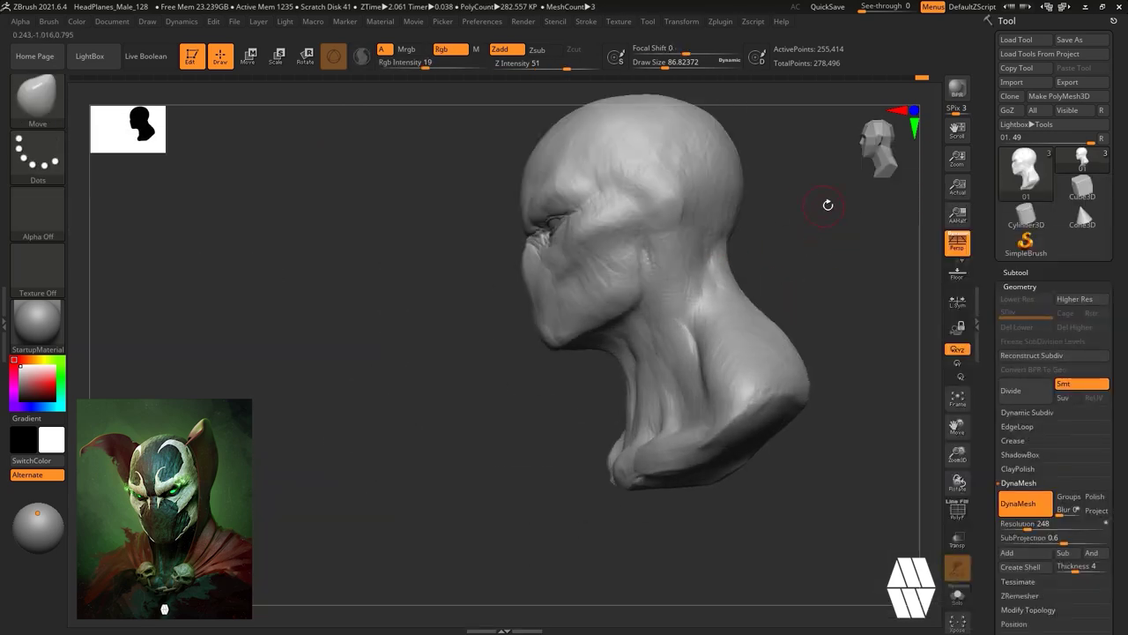
{"action": "left_click_drag", "start_coordinate": [753, 295], "coordinate": [542, 119], "text": "ctrl+shift"}
{"action": "right_click_drag", "start_coordinate": [752, 294], "coordinate": [788, 325]}
{"action": "key", "text": "space"}
{"action": "left_click_drag", "start_coordinate": [757, 312], "coordinate": [763, 312]}
{"action": "left_click", "coordinate": [775, 396], "text": "ctrl+shift"}
{"action": "mouse_move", "coordinate": [775, 397]}
{"action": "right_mouse_down"}
{"action": "mouse_move", "coordinate": [798, 449]}
{"action": "mouse_move", "coordinate": [728, 412]}
{"action": "right_mouse_up"}
Flatten the planes of the bust with the TrimDynamic brush.
{"action": "key", "text": "b"}
{"action": "key", "text": "t"}
{"action": "key", "text": "d"}
{"action": "right_click_drag", "start_coordinate": [842, 342], "coordinate": [829, 370]}
{"action": "left_click", "coordinate": [814, 403], "text": "ctrl+shift"}
{"action": "right_click_drag", "start_coordinate": [828, 370], "coordinate": [836, 312], "text": "ctrl"}
{"action": "mouse_move", "coordinate": [732, 300]}
{"action": "right_mouse_down"}
{"action": "mouse_move", "coordinate": [683, 270]}
{"action": "mouse_move", "coordinate": [794, 273]}
{"action": "mouse_move", "coordinate": [770, 299]}
{"action": "mouse_move", "coordinate": [655, 253]}
{"action": "right_mouse_up"}
Refine the cheek and jaw forms with ClayBuildup at draw sizes of about 71 to 136.
{"action": "key", "text": "b"}
{"action": "key", "text": "c"}
{"action": "key", "text": "b"}
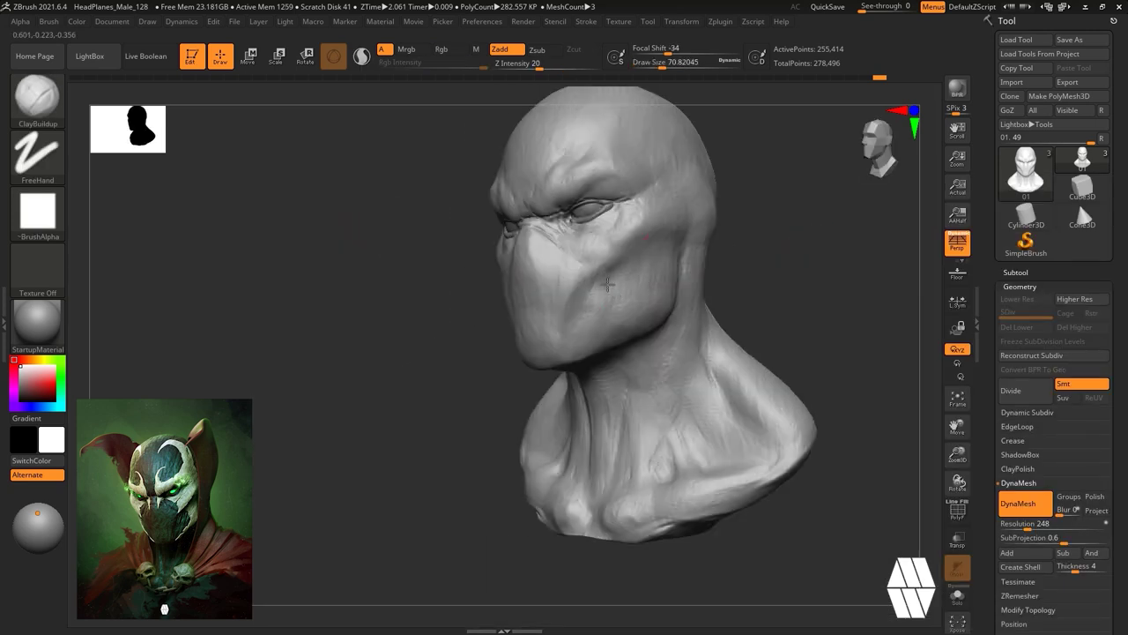
{"action": "right_click_drag", "start_coordinate": [607, 283], "coordinate": [660, 339]}
{"action": "key", "text": "space"}
{"action": "left_click", "coordinate": [741, 267]}
{"action": "right_click_drag", "start_coordinate": [780, 282], "coordinate": [837, 284]}
{"action": "right_click_drag", "start_coordinate": [837, 283], "coordinate": [705, 311], "text": "ctrl"}
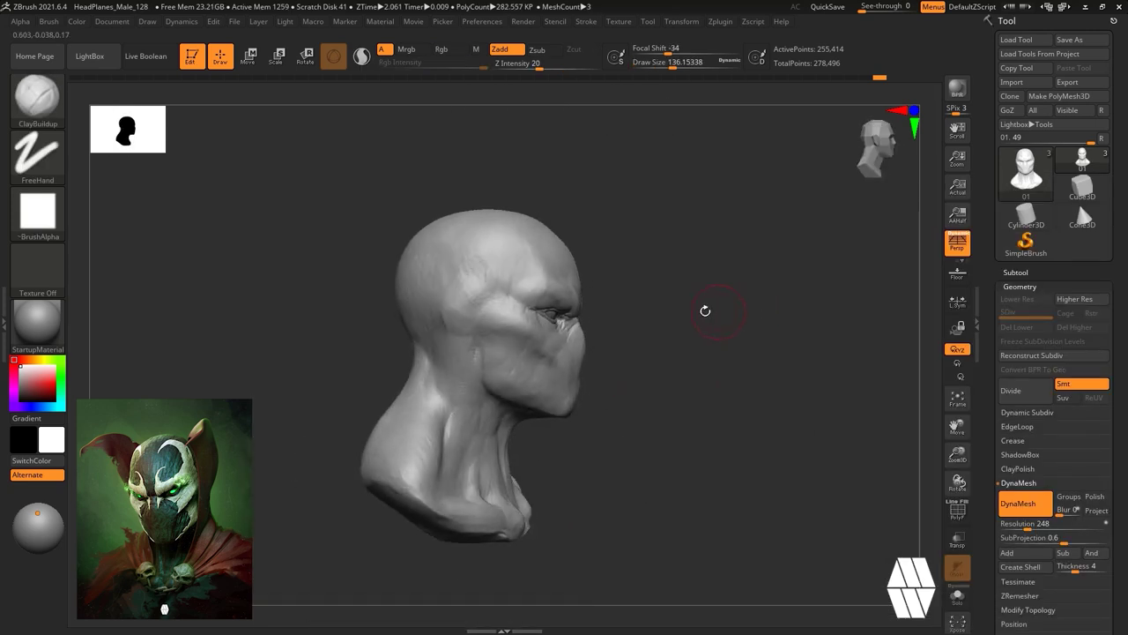
Append a sphere as a new subtool, select it and isolate it in the viewport.
{"action": "right_click_drag", "start_coordinate": [781, 259], "coordinate": [730, 267]}
{"action": "left_click", "coordinate": [1016, 273]}
{"action": "left_click", "coordinate": [1082, 496]}
{"action": "left_click", "coordinate": [696, 467]}
{"action": "left_click", "coordinate": [1059, 388]}
{"action": "left_click", "coordinate": [957, 596]}
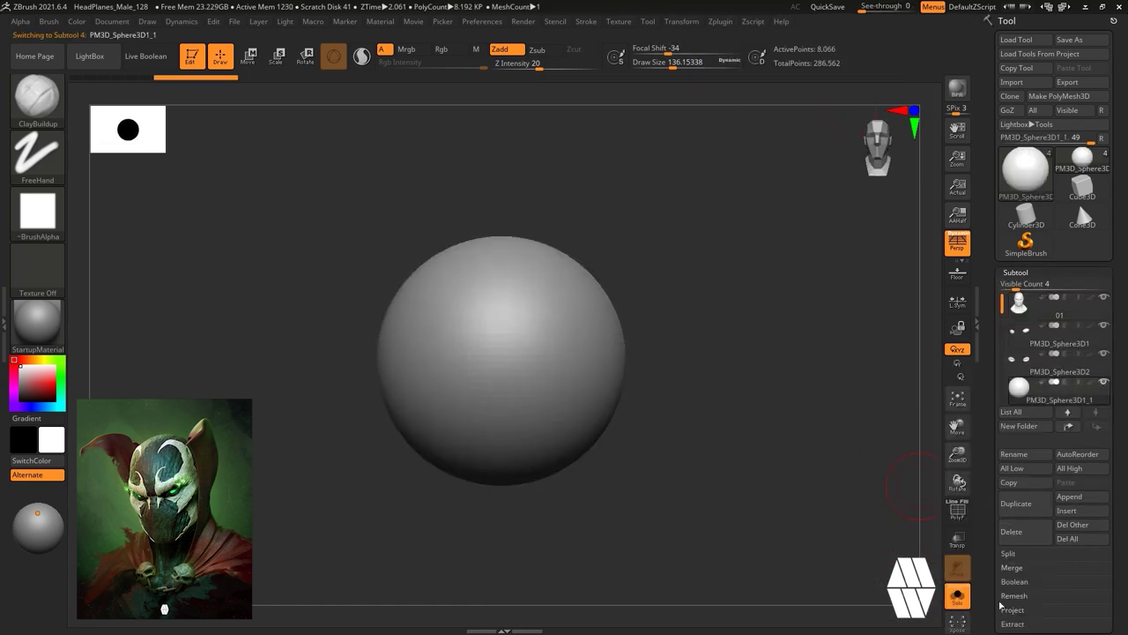
Convert the sphere to a DynaMesh at resolution 72.
{"action": "left_click_drag", "start_coordinate": [1000, 604], "coordinate": [999, 480]}
{"action": "left_click", "coordinate": [1020, 520]}
{"action": "left_click", "coordinate": [1015, 402]}
{"action": "left_click", "coordinate": [1018, 386]}
{"action": "key", "text": "r"}
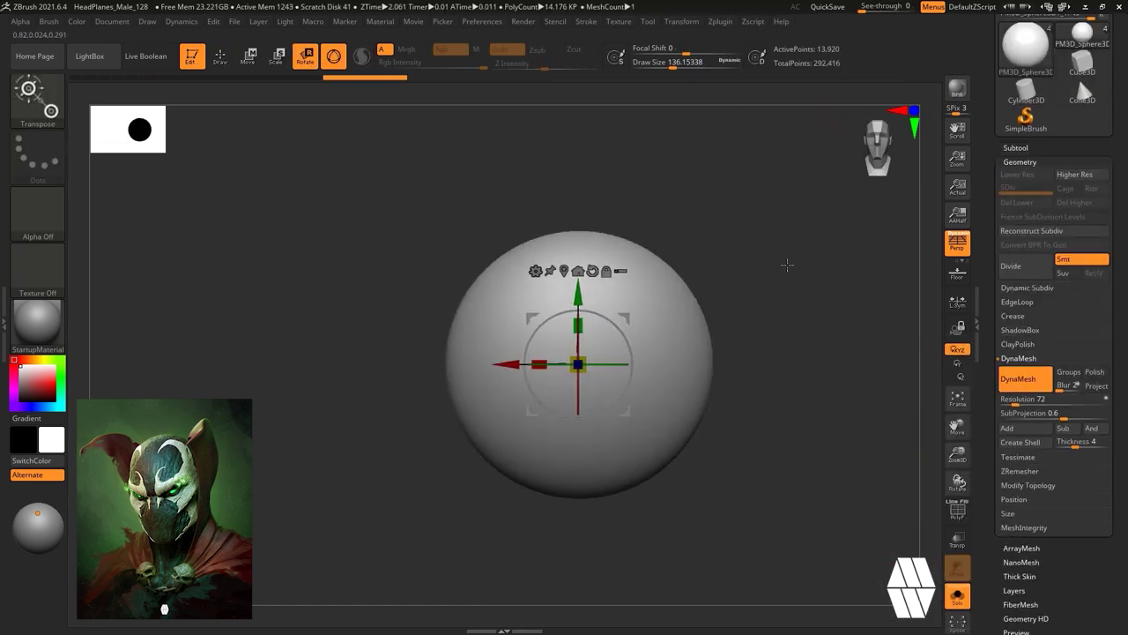
Carve two eye sockets and a nasal opening into the sphere and raise brow ridges with ClayBuildup at a draw size of about 154.
{"action": "key", "text": "b"}
{"action": "key", "text": "c"}
{"action": "key", "text": "b"}
{"action": "left_click_drag", "start_coordinate": [657, 353], "coordinate": [691, 375], "text": "alt"}
{"action": "right_click_drag", "start_coordinate": [780, 273], "coordinate": [764, 230], "text": "ctrl"}
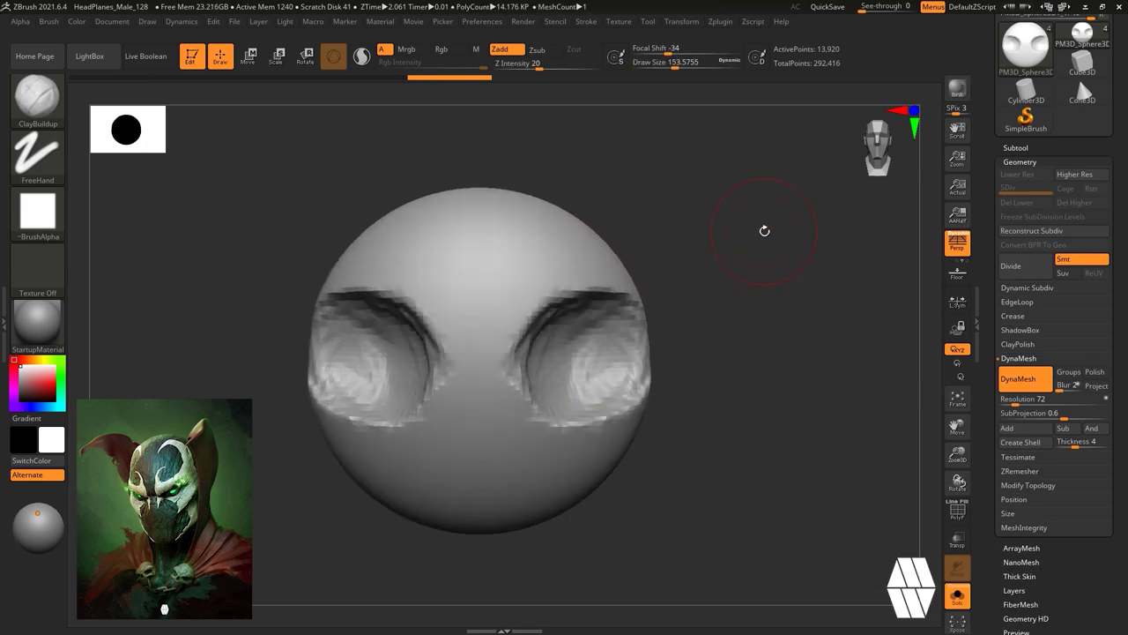
{"action": "left_click_drag", "start_coordinate": [511, 322], "coordinate": [608, 304]}
{"action": "left_click_drag", "start_coordinate": [498, 309], "coordinate": [586, 277]}
Pull the sphere into a skull silhouette with narrowed cheeks using the Move brush at a draw size of about 234.
{"action": "key", "text": "b"}
{"action": "key", "text": "m"}
{"action": "key", "text": "v"}
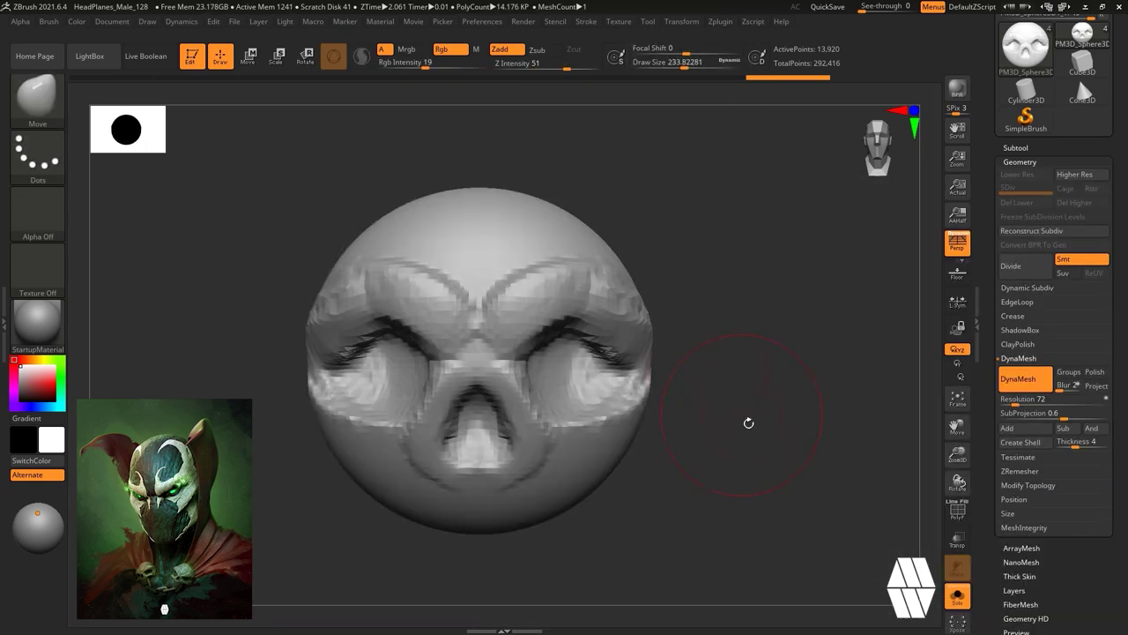
{"action": "left_click_drag", "start_coordinate": [617, 454], "coordinate": [586, 441]}
{"action": "left_click_drag", "start_coordinate": [749, 379], "coordinate": [661, 379]}
{"action": "key", "text": "space"}
{"action": "mouse_move", "coordinate": [719, 322]}
{"action": "left_mouse_down"}
{"action": "mouse_move", "coordinate": [748, 323]}
{"action": "mouse_move", "coordinate": [688, 353]}
{"action": "left_mouse_up"}
{"action": "left_click_drag", "start_coordinate": [740, 264], "coordinate": [820, 264], "text": "shift"}
{"action": "mouse_move", "coordinate": [599, 294]}
{"action": "left_mouse_down"}
{"action": "mouse_move", "coordinate": [631, 322]}
{"action": "mouse_move", "coordinate": [636, 346]}
{"action": "left_mouse_up"}
{"action": "right_click_drag", "start_coordinate": [780, 358], "coordinate": [766, 308], "text": "ctrl"}
Build up the skull's forehead and slanted brow ridges with ClayBuildup at a draw size of about 228.
{"action": "key", "text": "b"}
{"action": "key", "text": "c"}
{"action": "key", "text": "b"}
{"action": "mouse_move", "coordinate": [585, 219]}
{"action": "left_mouse_down"}
{"action": "mouse_move", "coordinate": [654, 220]}
{"action": "mouse_move", "coordinate": [617, 251]}
{"action": "left_mouse_up"}
{"action": "right_click_drag", "start_coordinate": [758, 291], "coordinate": [765, 313], "text": "ctrl"}
{"action": "left_click_drag", "start_coordinate": [626, 304], "coordinate": [568, 326]}
{"action": "left_click_drag", "start_coordinate": [582, 228], "coordinate": [585, 278]}
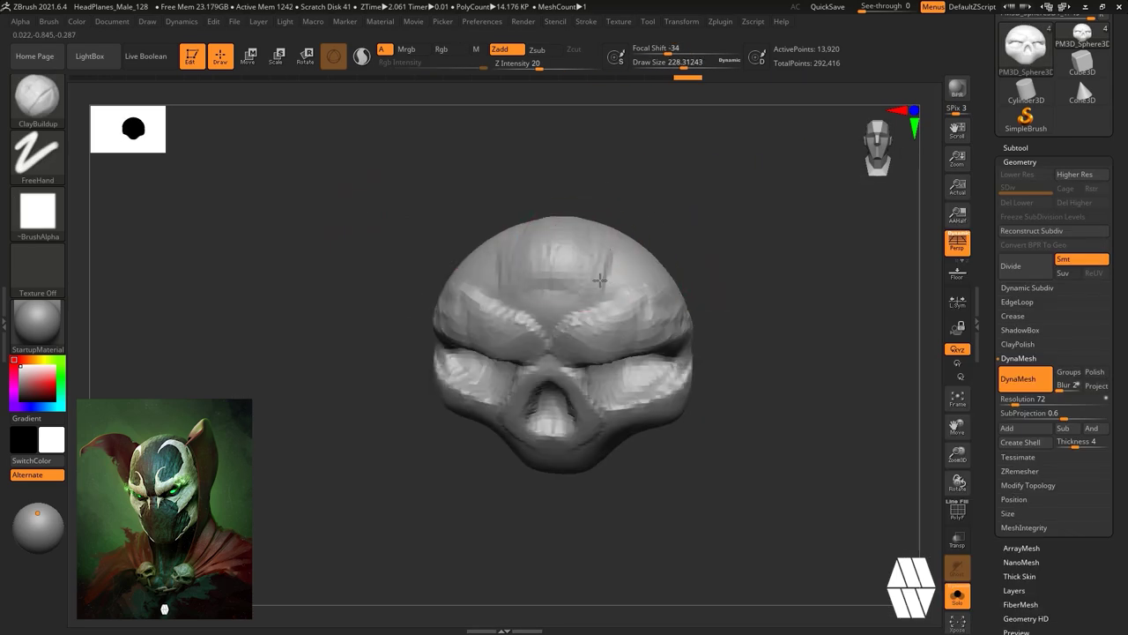
{"action": "left_click_drag", "start_coordinate": [669, 245], "coordinate": [737, 225]}
Sculpt the skull's temples, sides and underside with ClayBuildup at draw sizes up to about 257.
{"action": "left_click_drag", "start_coordinate": [674, 295], "coordinate": [705, 342], "text": "alt"}
{"action": "left_click_drag", "start_coordinate": [749, 353], "coordinate": [696, 282]}
{"action": "left_click_drag", "start_coordinate": [732, 441], "coordinate": [705, 421]}
{"action": "key", "text": "space"}
{"action": "left_click_drag", "start_coordinate": [692, 388], "coordinate": [676, 387]}
{"action": "left_click_drag", "start_coordinate": [603, 467], "coordinate": [643, 423], "text": "alt"}
{"action": "left_click_drag", "start_coordinate": [758, 415], "coordinate": [687, 352]}
{"action": "key", "text": "space"}
{"action": "left_click_drag", "start_coordinate": [696, 396], "coordinate": [713, 396]}
{"action": "left_click_drag", "start_coordinate": [699, 470], "coordinate": [652, 440], "text": "alt"}
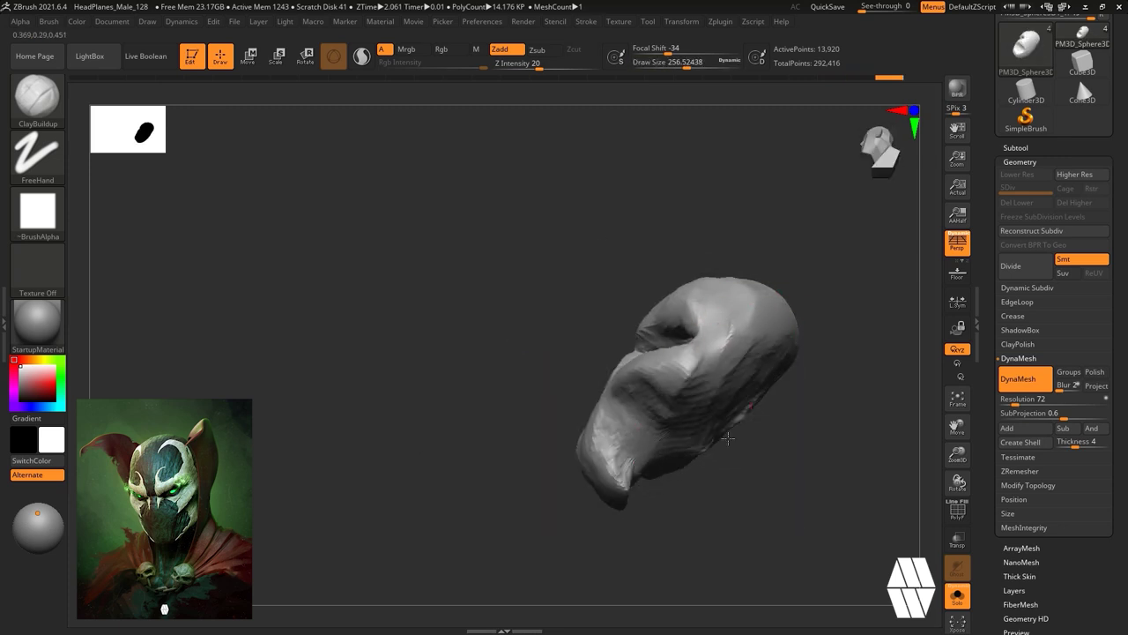
Carve down the back of the skull and its upper jaw with ClayBuildup at a draw size of about 167.
{"action": "left_click_drag", "start_coordinate": [802, 467], "coordinate": [846, 511]}
{"action": "left_click_drag", "start_coordinate": [705, 387], "coordinate": [728, 459], "text": "alt"}
{"action": "mouse_move", "coordinate": [652, 423]}
{"action": "left_mouse_down", "text": "alt"}
{"action": "mouse_move", "coordinate": [727, 433]}
{"action": "mouse_move", "coordinate": [700, 360]}
{"action": "mouse_move", "coordinate": [608, 385]}
{"action": "left_mouse_up", "text": "alt"}
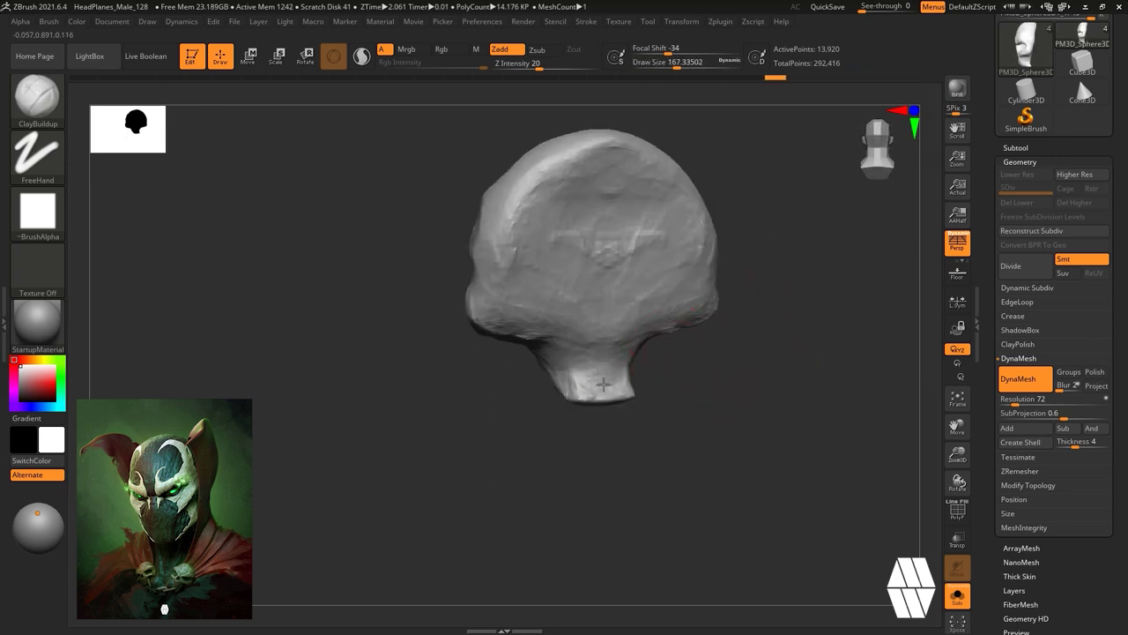
{"action": "mouse_move", "coordinate": [731, 432]}
{"action": "left_mouse_down"}
{"action": "mouse_move", "coordinate": [796, 353]}
{"action": "mouse_move", "coordinate": [649, 398]}
{"action": "mouse_move", "coordinate": [632, 365]}
{"action": "left_mouse_up"}
Refine the skull with ClayBuildup and even out its surfaces with the hPolish brush.
{"action": "key", "text": "b"}
{"action": "key", "text": "s"}
{"action": "key", "text": "h"}
{"action": "key", "text": "b"}
{"action": "key", "text": "c"}
{"action": "key", "text": "b"}
{"action": "key", "text": "space"}
{"action": "key", "text": "b"}
{"action": "key", "text": "h"}
{"action": "key", "text": "p"}
{"action": "mouse_move", "coordinate": [710, 371]}
{"action": "left_mouse_down"}
{"action": "mouse_move", "coordinate": [725, 448]}
{"action": "mouse_move", "coordinate": [643, 426]}
{"action": "left_mouse_up"}
Adjust the proportions of the skull's cheekbones and upper jaw with the Move brush at a draw size of about 223.
{"action": "key", "text": "b"}
{"action": "key", "text": "m"}
{"action": "key", "text": "v"}
{"action": "key", "text": "space"}
{"action": "left_click_drag", "start_coordinate": [683, 350], "coordinate": [705, 351]}
{"action": "left_click_drag", "start_coordinate": [543, 341], "coordinate": [527, 342]}
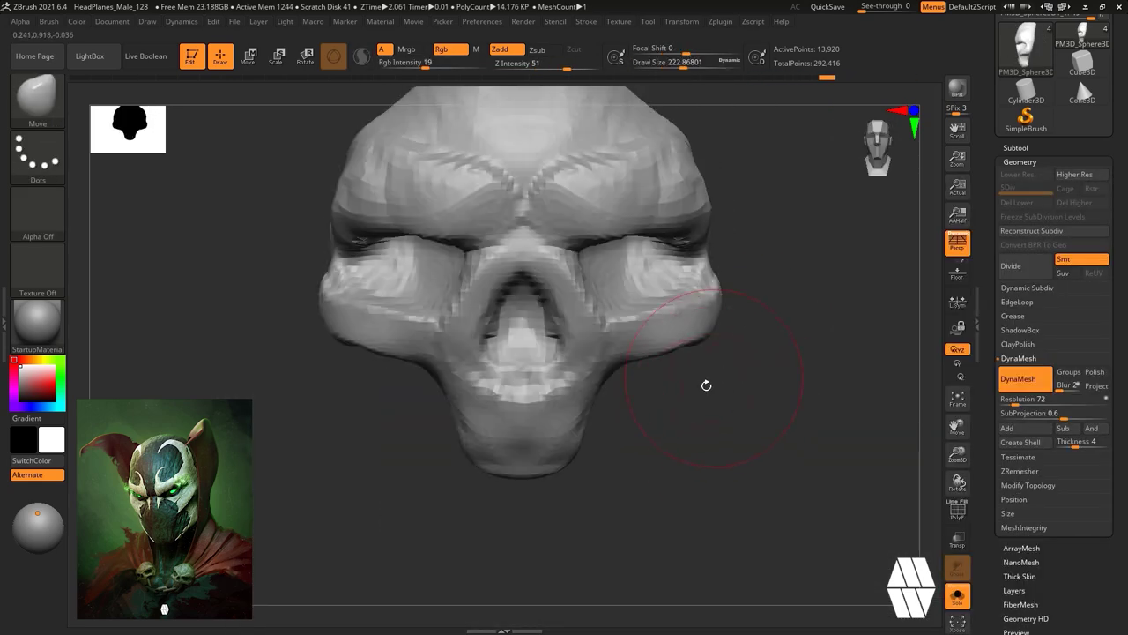
Build up the rim around the nasal opening with ClayBuildup, then re-mesh the skull with DynaMesh at resolution 232 and smooth it.
{"action": "key", "text": "b"}
{"action": "key", "text": "c"}
{"action": "key", "text": "b"}
{"action": "left_click_drag", "start_coordinate": [548, 284], "coordinate": [584, 398]}
{"action": "left_click_drag", "start_coordinate": [652, 414], "coordinate": [758, 352]}
{"action": "left_click_drag", "start_coordinate": [669, 379], "coordinate": [740, 370]}
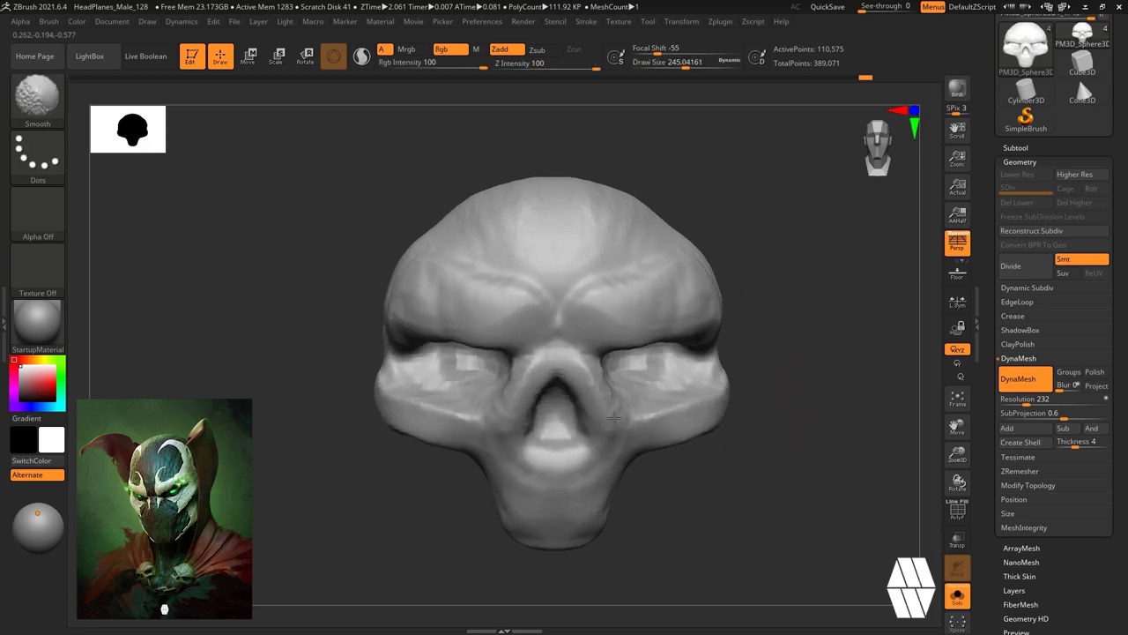
Sculpt frown creases on the skull's forehead and sharpen the nasal opening with ClayBuildup at draw sizes of about 80 to 120.
{"action": "key", "text": "b"}
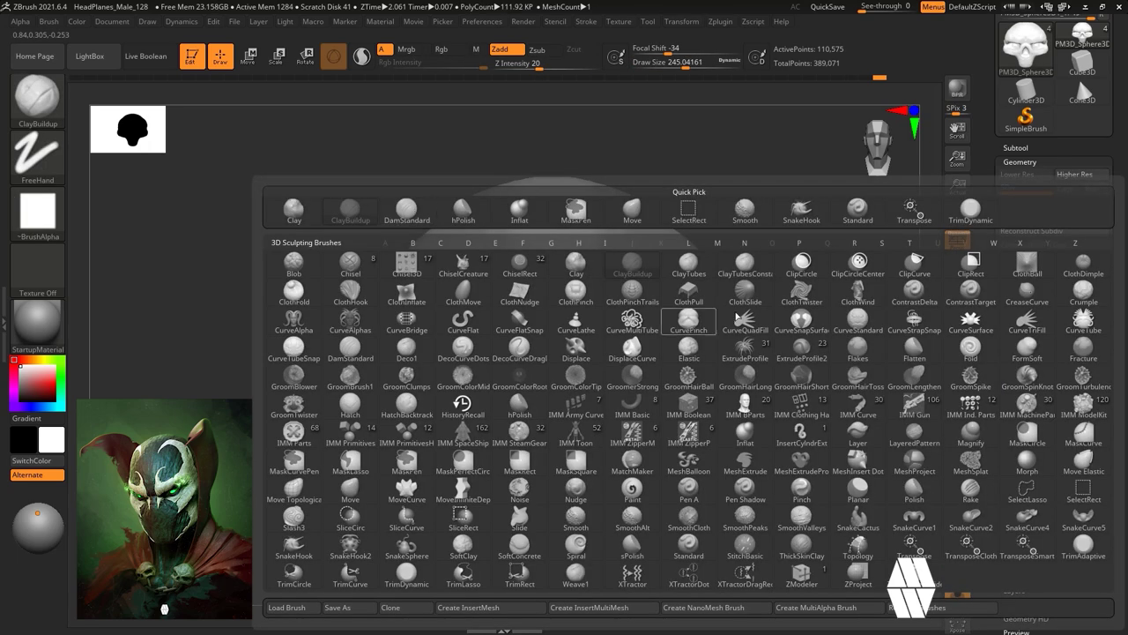
{"action": "left_click", "coordinate": [474, 216]}
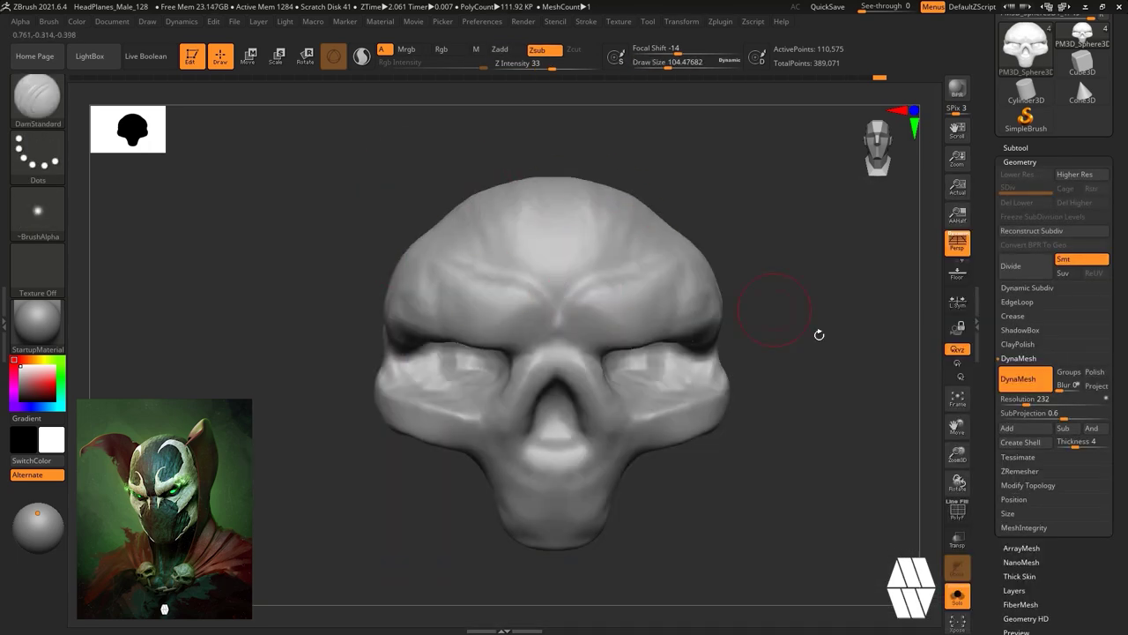
{"action": "key", "text": "b"}
{"action": "key", "text": "c"}
{"action": "key", "text": "b"}
{"action": "left_click_drag", "start_coordinate": [783, 441], "coordinate": [784, 450]}
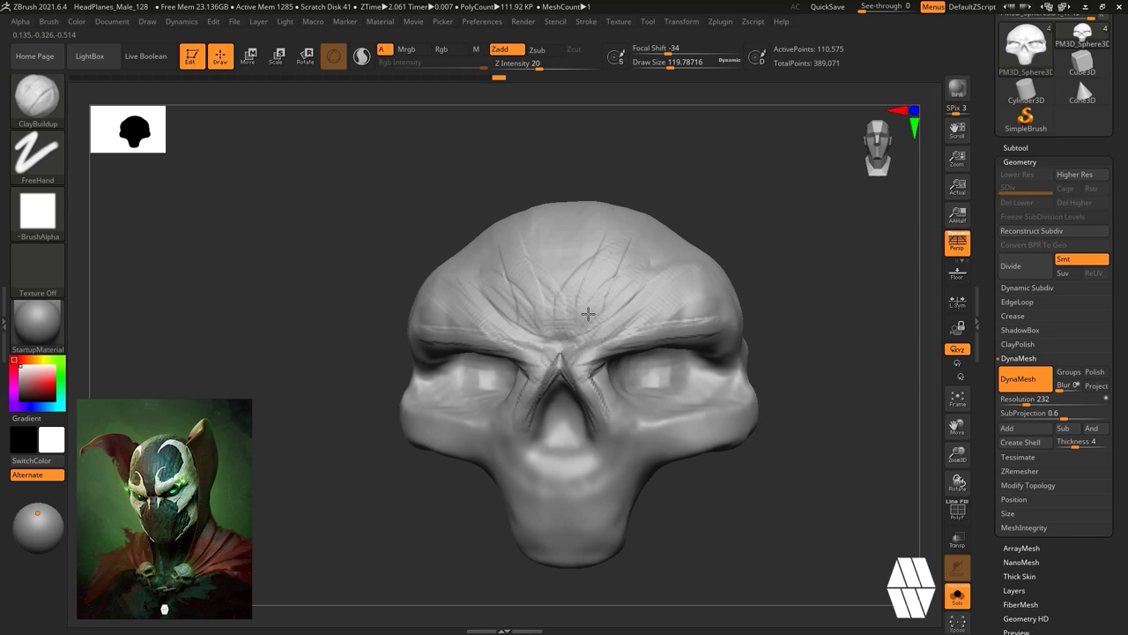
{"action": "mouse_move", "coordinate": [672, 238]}
{"action": "left_mouse_down"}
{"action": "mouse_move", "coordinate": [766, 241]}
{"action": "mouse_move", "coordinate": [696, 189]}
{"action": "left_mouse_up"}
{"action": "left_click_drag", "start_coordinate": [570, 397], "coordinate": [571, 426]}
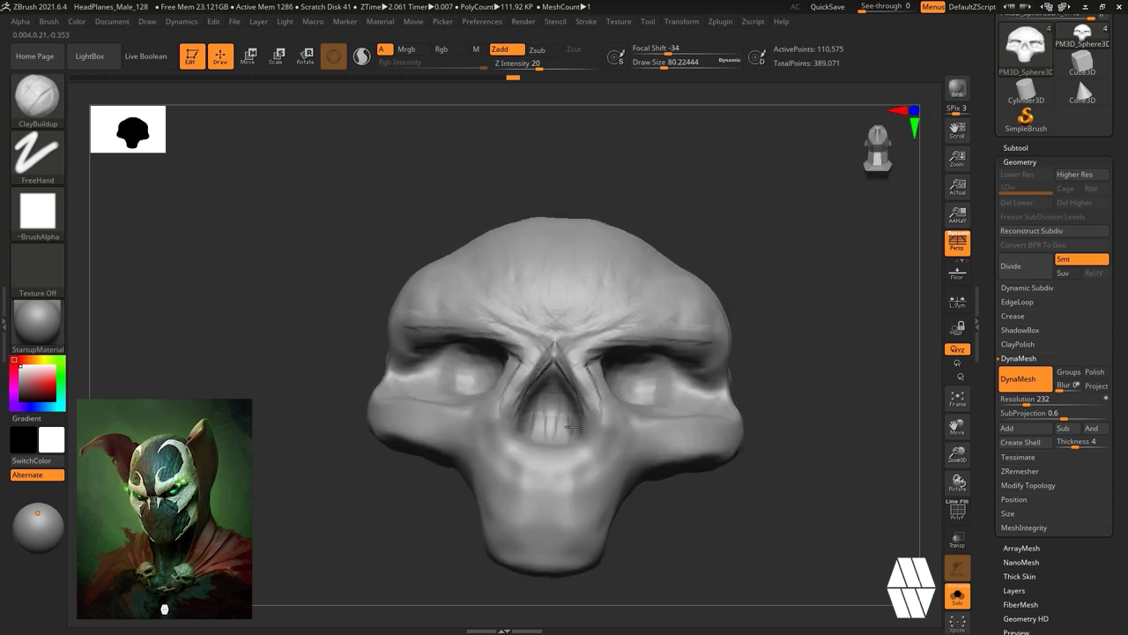
Refine the skull's cheekbones and upper jaw beneath the nose with ClayBuildup.
{"action": "left_click_drag", "start_coordinate": [642, 433], "coordinate": [623, 450]}
{"action": "key", "text": "space"}
{"action": "left_click_drag", "start_coordinate": [777, 247], "coordinate": [784, 247]}
{"action": "mouse_move", "coordinate": [815, 449]}
{"action": "left_mouse_down"}
{"action": "mouse_move", "coordinate": [752, 452]}
{"action": "mouse_move", "coordinate": [740, 413]}
{"action": "left_mouse_up"}
{"action": "left_click_drag", "start_coordinate": [604, 560], "coordinate": [628, 467]}
Carve the front and sides of the skull's upper jaw with DamStandard at a draw size of about 116 and Z intensity 7.
{"action": "key", "text": "b"}
{"action": "key", "text": "d"}
{"action": "key", "text": "s"}
{"action": "key", "text": "space"}
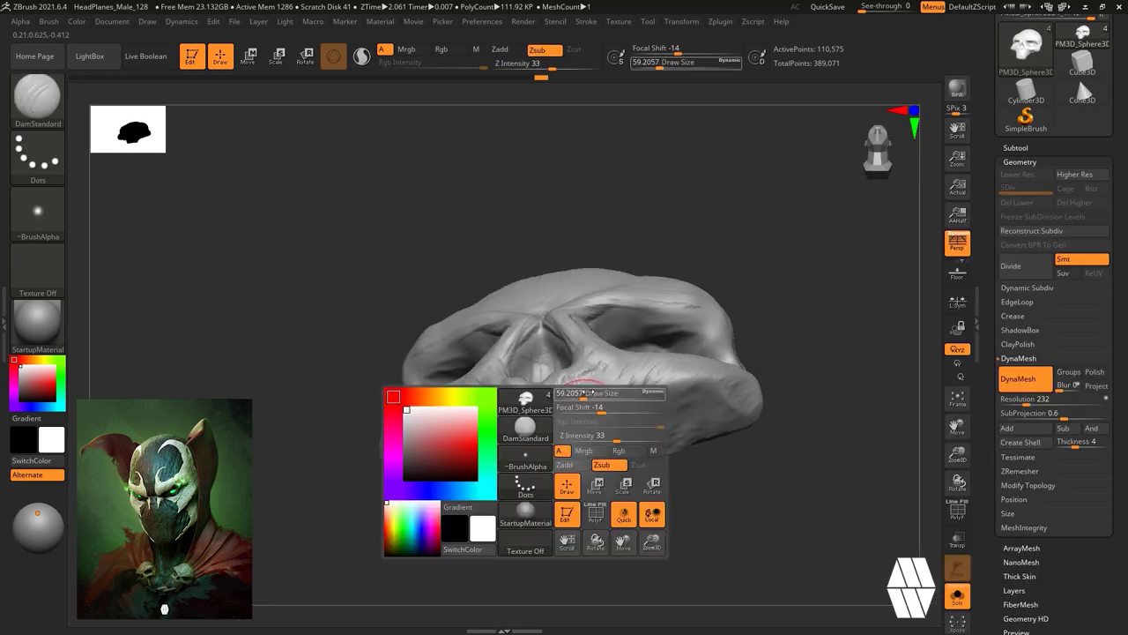
{"action": "left_click_drag", "start_coordinate": [582, 403], "coordinate": [595, 403]}
{"action": "left_click_drag", "start_coordinate": [536, 460], "coordinate": [534, 518]}
{"action": "left_click_drag", "start_coordinate": [573, 454], "coordinate": [573, 508]}
{"action": "left_click_drag", "start_coordinate": [766, 493], "coordinate": [736, 475], "text": "shift"}
{"action": "left_click_drag", "start_coordinate": [535, 454], "coordinate": [532, 518]}
{"action": "mouse_move", "coordinate": [583, 455]}
{"action": "left_mouse_down"}
{"action": "mouse_move", "coordinate": [577, 515]}
{"action": "mouse_move", "coordinate": [534, 455]}
{"action": "left_mouse_up"}
{"action": "left_click_drag", "start_coordinate": [582, 472], "coordinate": [582, 453], "text": "shift"}
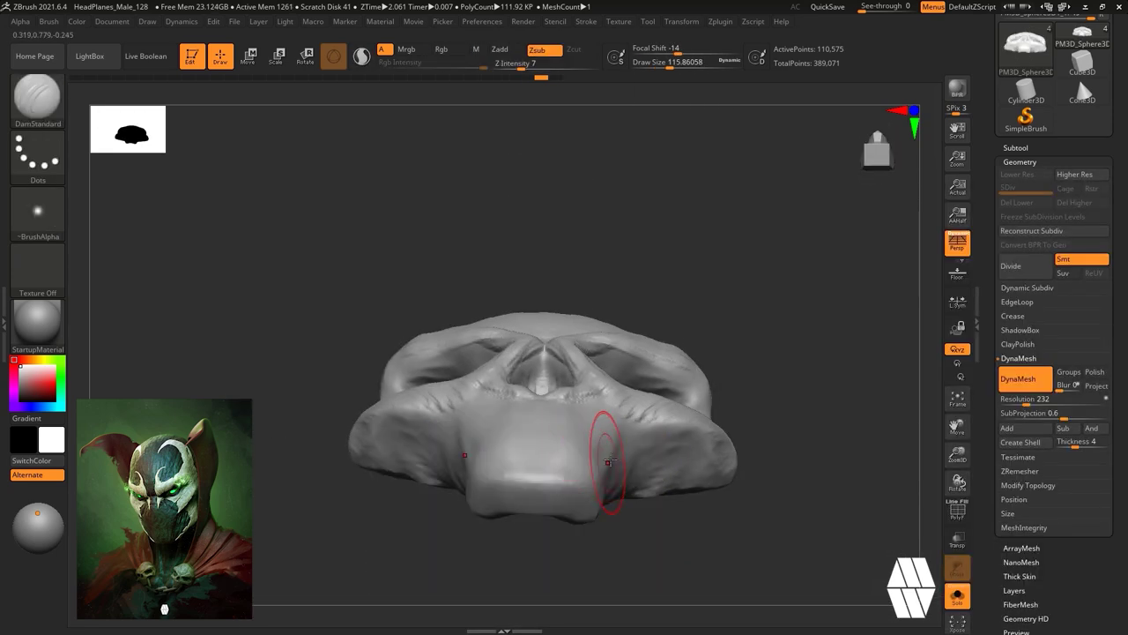
Flatten the planes of the skull's upper jaw and brow with TrimDynamic at a draw size of about 116.
{"action": "key", "text": "b"}
{"action": "key", "text": "t"}
{"action": "key", "text": "d"}
{"action": "left_click_drag", "start_coordinate": [563, 493], "coordinate": [537, 492]}
{"action": "mouse_move", "coordinate": [614, 442]}
{"action": "left_mouse_down"}
{"action": "mouse_move", "coordinate": [693, 348]}
{"action": "mouse_move", "coordinate": [676, 414]}
{"action": "left_mouse_up"}
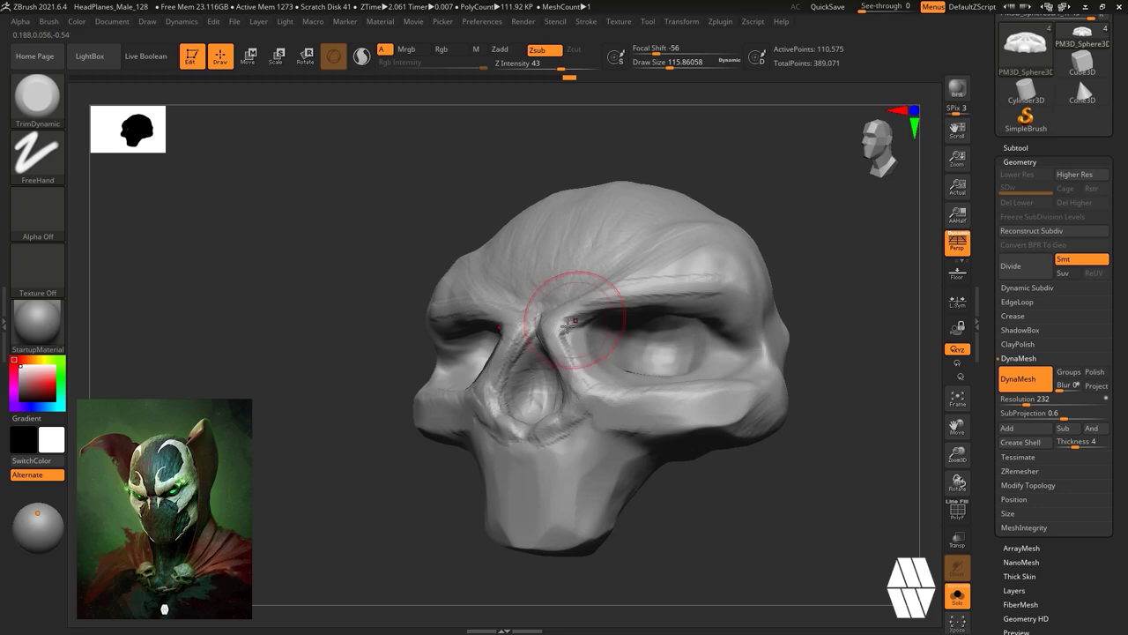
{"action": "mouse_move", "coordinate": [758, 511]}
{"action": "left_mouse_down"}
{"action": "mouse_move", "coordinate": [818, 521]}
{"action": "mouse_move", "coordinate": [791, 358]}
{"action": "mouse_move", "coordinate": [749, 415]}
{"action": "left_mouse_up"}
Cut a groove below the cheekbone and down the upper jaw with DamStandard at a draw size of about 136 and focal shift -24.
{"action": "key", "text": "b"}
{"action": "key", "text": "d"}
{"action": "key", "text": "s"}
{"action": "key", "text": "space"}
{"action": "key", "text": "space"}
{"action": "left_click_drag", "start_coordinate": [622, 433], "coordinate": [632, 432]}
{"action": "left_click_drag", "start_coordinate": [659, 469], "coordinate": [607, 473]}
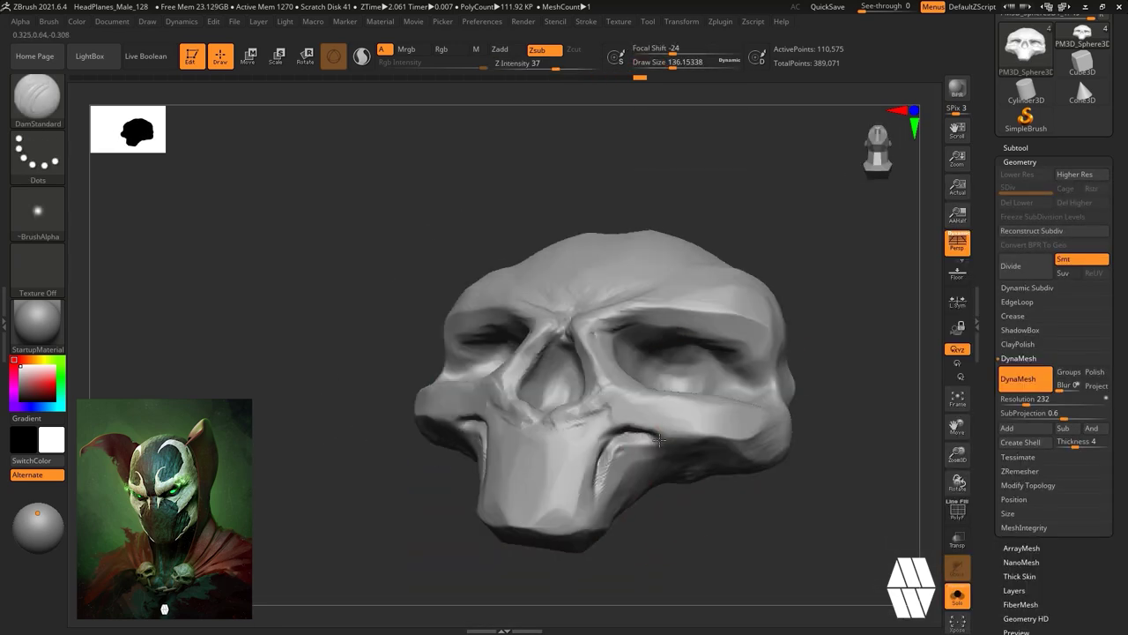
Hollow out the area beneath the skull's cheekbones with ClayBuildup at a draw size of about 101 and focal shift -49.
{"action": "key", "text": "b"}
{"action": "key", "text": "c"}
{"action": "key", "text": "b"}
{"action": "key", "text": "space"}
{"action": "left_click_drag", "start_coordinate": [637, 428], "coordinate": [632, 427]}
{"action": "left_click_drag", "start_coordinate": [633, 476], "coordinate": [614, 496]}
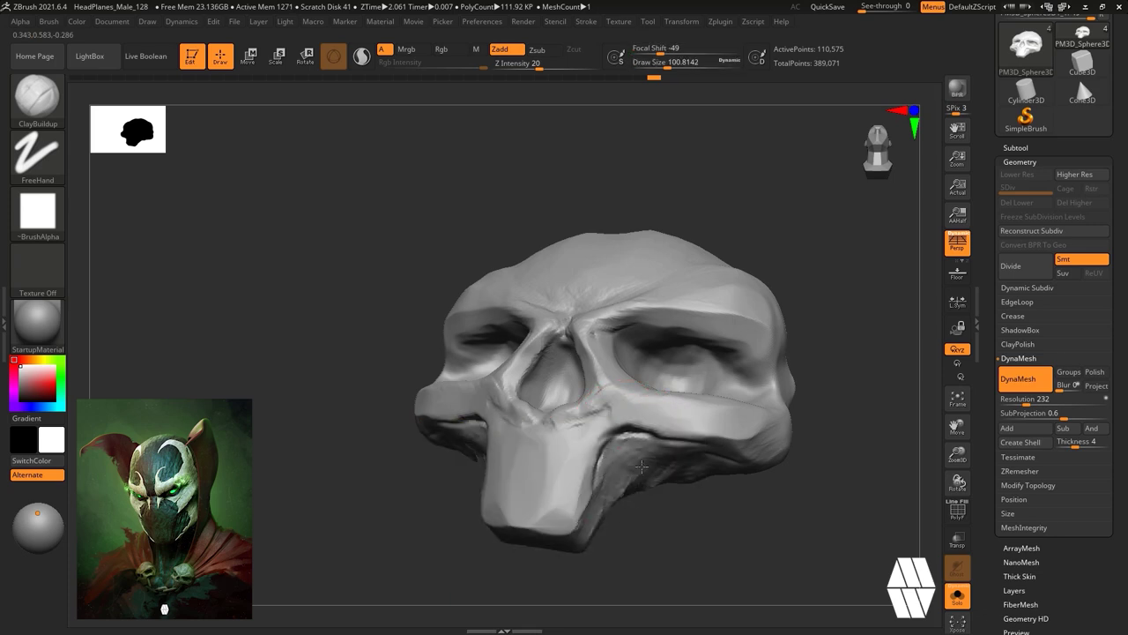
Shape the ridges inside the skull's nasal cavity with ClayBuildup at a draw size of about 51.
{"action": "left_click_drag", "start_coordinate": [776, 520], "coordinate": [868, 493]}
{"action": "key", "text": "space"}
{"action": "left_click_drag", "start_coordinate": [643, 345], "coordinate": [634, 345]}
{"action": "left_click_drag", "start_coordinate": [855, 265], "coordinate": [789, 256]}
{"action": "left_click_drag", "start_coordinate": [557, 359], "coordinate": [552, 385]}
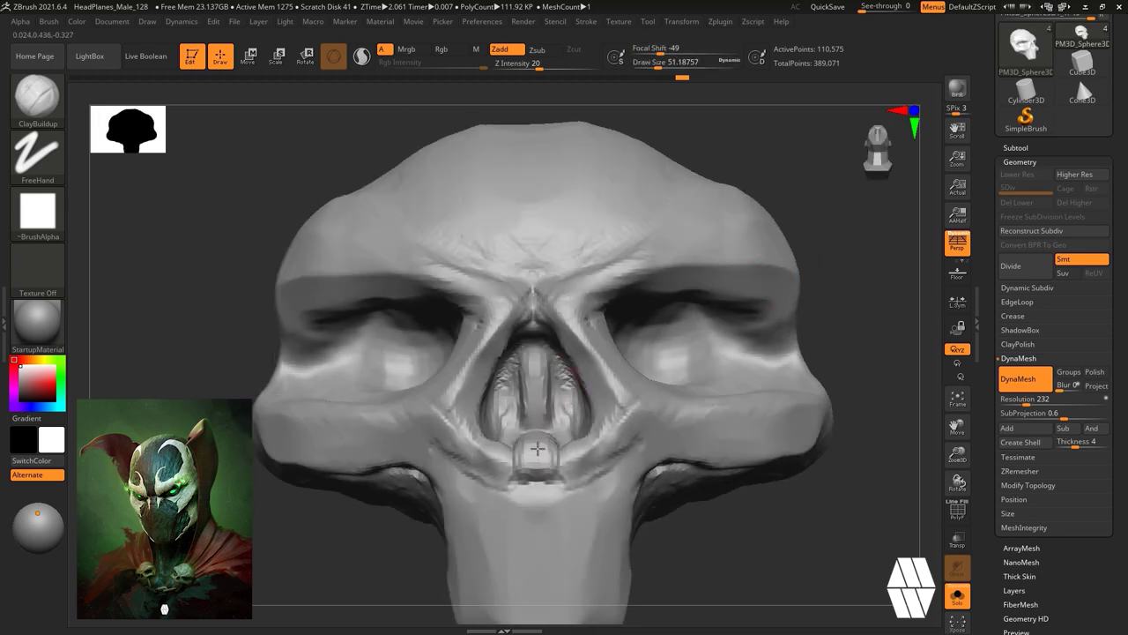
{"action": "mouse_move", "coordinate": [810, 281]}
{"action": "right_mouse_down"}
{"action": "mouse_move", "coordinate": [531, 284]}
{"action": "mouse_move", "coordinate": [814, 264]}
{"action": "mouse_move", "coordinate": [696, 379]}
{"action": "right_mouse_up"}
Polish the skull's forehead and cheekbone with hPolish at a draw size of about 112 and Z intensity 37.
{"action": "key", "text": "space"}
{"action": "left_click_drag", "start_coordinate": [749, 318], "coordinate": [764, 317]}
{"action": "key", "text": "b"}
{"action": "key", "text": "h"}
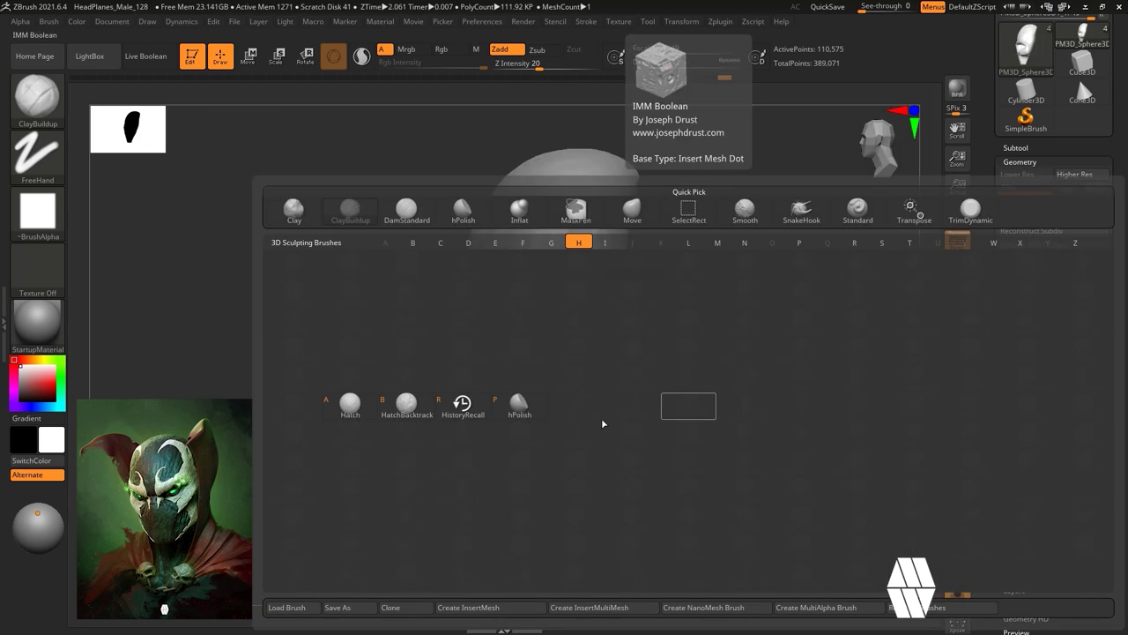
{"action": "key", "text": "p"}
{"action": "right_click_drag", "start_coordinate": [705, 388], "coordinate": [793, 388]}
{"action": "right_click_drag", "start_coordinate": [431, 328], "coordinate": [540, 311], "text": "alt"}
{"action": "right_click_drag", "start_coordinate": [576, 244], "coordinate": [674, 293], "text": "shift"}
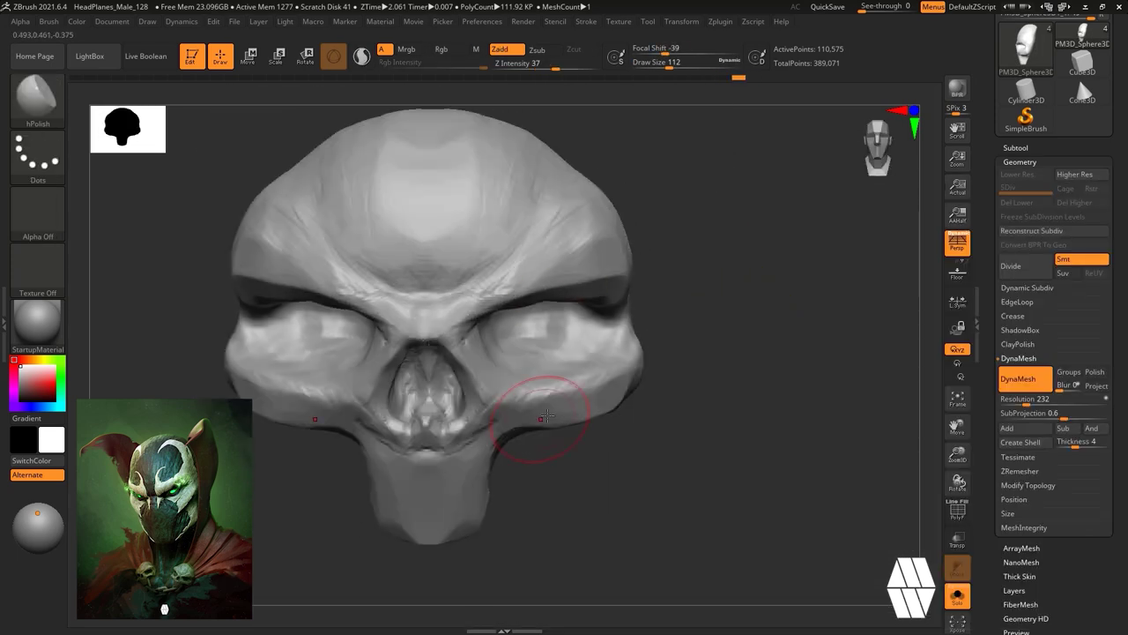
{"action": "left_click_drag", "start_coordinate": [555, 411], "coordinate": [608, 389]}
Carve the bone edge around the skull's nasal opening and bridge with DamStandard.
{"action": "key", "text": "space"}
{"action": "left_click_drag", "start_coordinate": [502, 416], "coordinate": [485, 416]}
{"action": "right_click_drag", "start_coordinate": [678, 441], "coordinate": [773, 396]}
{"action": "right_click_drag", "start_coordinate": [705, 379], "coordinate": [643, 370]}
{"action": "key", "text": "b"}
{"action": "key", "text": "d"}
{"action": "key", "text": "s"}
{"action": "left_click_drag", "start_coordinate": [508, 357], "coordinate": [478, 313]}
{"action": "key", "text": "space"}
{"action": "left_click_drag", "start_coordinate": [478, 411], "coordinate": [495, 410]}
Build up the skull's brow ridge above the nose with ClayBuildup at a draw size of about 59.
{"action": "mouse_move", "coordinate": [714, 291]}
{"action": "right_mouse_down"}
{"action": "mouse_move", "coordinate": [753, 343]}
{"action": "mouse_move", "coordinate": [757, 388]}
{"action": "right_mouse_up"}
{"action": "key", "text": "b"}
{"action": "key", "text": "c"}
{"action": "key", "text": "b"}
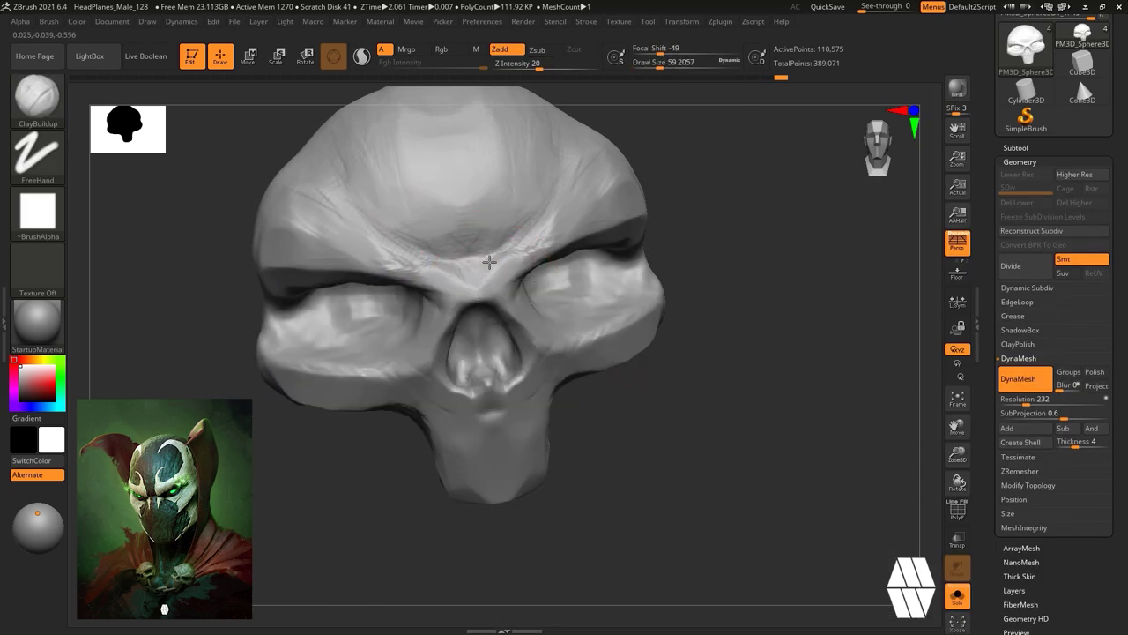
{"action": "mouse_move", "coordinate": [697, 304]}
{"action": "right_mouse_down"}
{"action": "mouse_move", "coordinate": [750, 330]}
{"action": "mouse_move", "coordinate": [705, 335]}
{"action": "right_mouse_up"}
Sharpen the skull's brow creases with DamStandard and polish the adjoining forehead planes with hPolish.
{"action": "key", "text": "b"}
{"action": "key", "text": "d"}
{"action": "key", "text": "s"}
{"action": "right_click_drag", "start_coordinate": [689, 237], "coordinate": [688, 216]}
{"action": "key", "text": "b"}
{"action": "key", "text": "h"}
{"action": "key", "text": "p"}
{"action": "left_click_drag", "start_coordinate": [597, 250], "coordinate": [529, 189]}
{"action": "right_click_drag", "start_coordinate": [677, 240], "coordinate": [737, 210]}
{"action": "mouse_move", "coordinate": [743, 305]}
{"action": "right_mouse_down"}
{"action": "mouse_move", "coordinate": [814, 320]}
{"action": "mouse_move", "coordinate": [785, 274]}
{"action": "mouse_move", "coordinate": [749, 319]}
{"action": "right_mouse_up"}
Rework the inside of the skull's eye sockets with ClayBuildup at a draw size of about 80.
{"action": "key", "text": "b"}
{"action": "key", "text": "c"}
{"action": "key", "text": "b"}
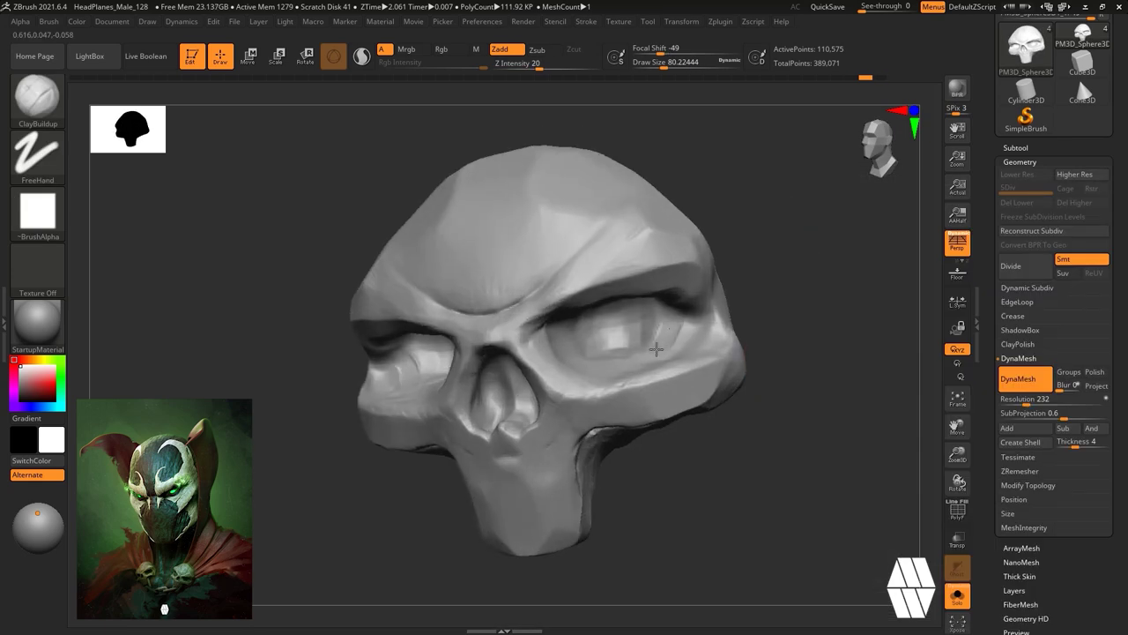
{"action": "right_click_drag", "start_coordinate": [689, 286], "coordinate": [646, 282]}
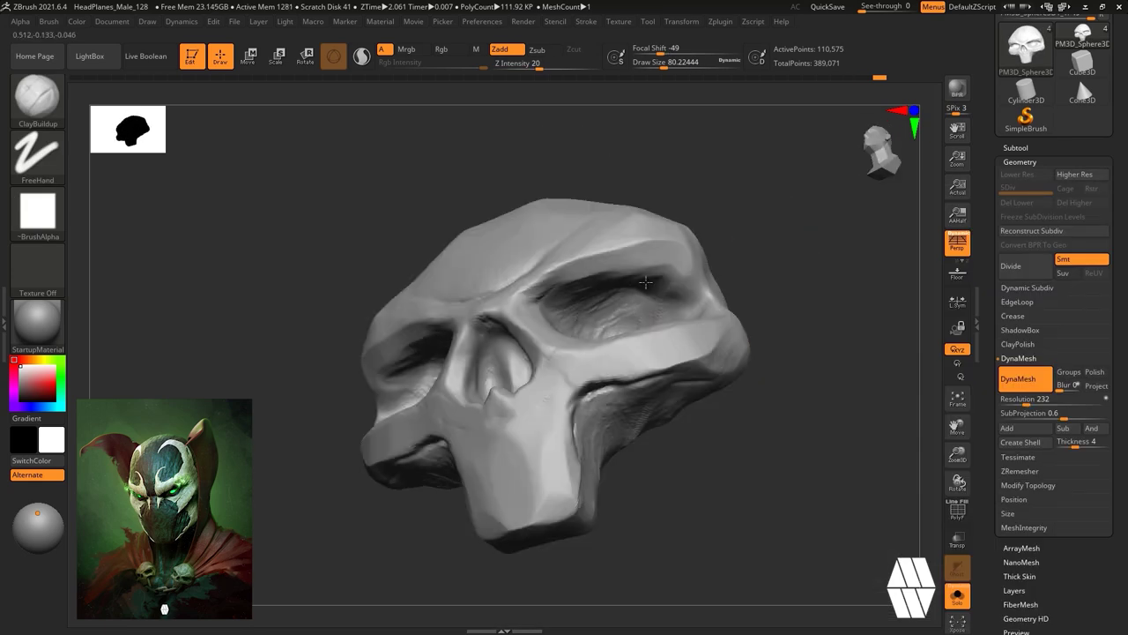
{"action": "left_click_drag", "start_coordinate": [671, 302], "coordinate": [634, 310]}
{"action": "right_click_drag", "start_coordinate": [765, 310], "coordinate": [821, 360]}
{"action": "left_click_drag", "start_coordinate": [812, 222], "coordinate": [783, 286], "text": "alt"}
Pull the outer side of the skull's cheekbone outward and adjust the temple with SnakeHook.
{"action": "key", "text": "b"}
{"action": "key", "text": "s"}
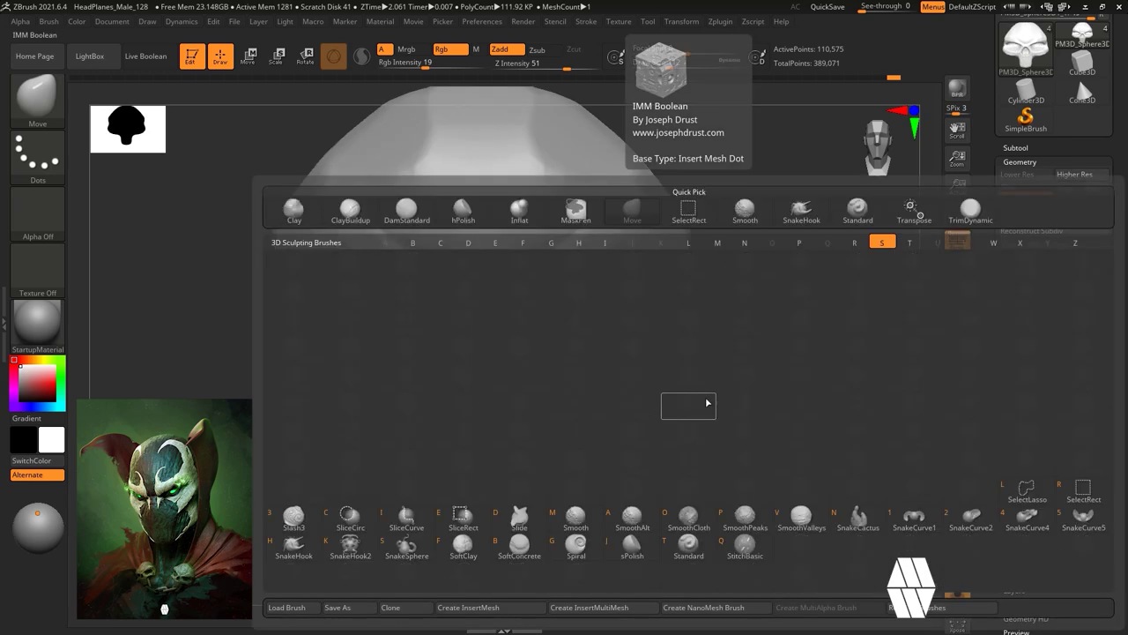
{"action": "key", "text": "h"}
{"action": "left_click_drag", "start_coordinate": [668, 369], "coordinate": [687, 377]}
{"action": "left_click_drag", "start_coordinate": [690, 232], "coordinate": [682, 234]}
{"action": "key", "text": "space"}
{"action": "left_click_drag", "start_coordinate": [745, 250], "coordinate": [754, 250]}
{"action": "left_click_drag", "start_coordinate": [776, 230], "coordinate": [776, 298], "text": "alt"}
Push in the side contour of the skull's cranium with Move at a draw size of about 212.
{"action": "key", "text": "b"}
{"action": "key", "text": "m"}
{"action": "key", "text": "v"}
{"action": "left_click_drag", "start_coordinate": [654, 232], "coordinate": [646, 237]}
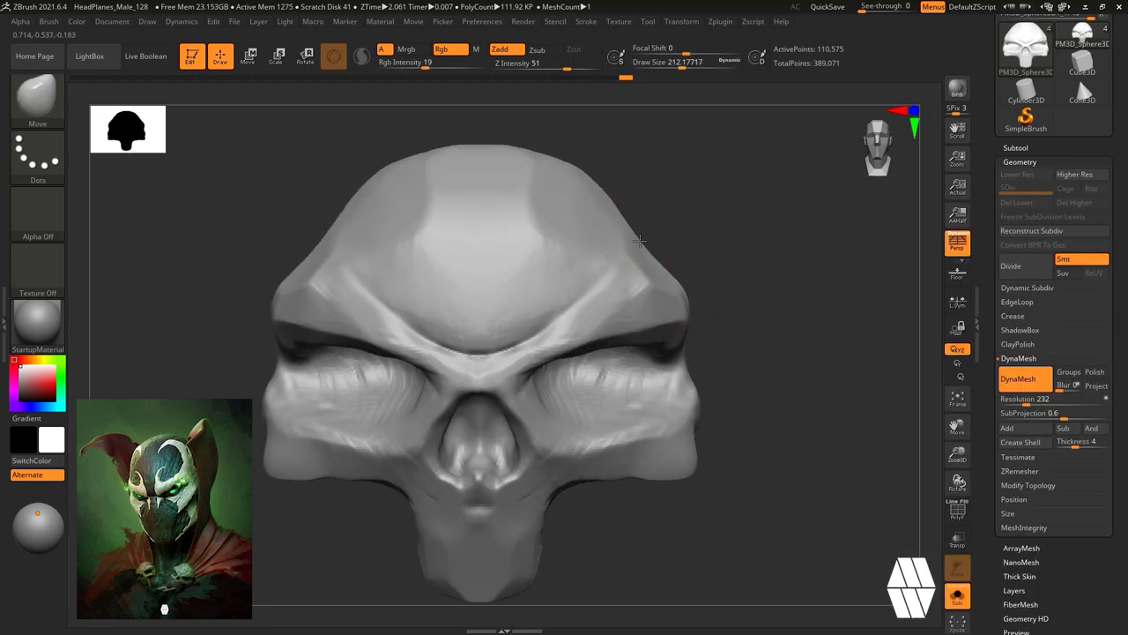
{"action": "left_click_drag", "start_coordinate": [758, 290], "coordinate": [732, 223], "text": "alt"}
{"action": "left_click_drag", "start_coordinate": [740, 397], "coordinate": [773, 320]}
Flatten uneven planes around the skull's cheekbones and upper jaw with TrimDynamic.
{"action": "key", "text": "b"}
{"action": "key", "text": "t"}
{"action": "key", "text": "d"}
{"action": "key", "text": "space"}
{"action": "left_click_drag", "start_coordinate": [526, 467], "coordinate": [514, 467]}
{"action": "left_click_drag", "start_coordinate": [669, 494], "coordinate": [740, 480]}
{"action": "mouse_move", "coordinate": [785, 361]}
{"action": "left_mouse_down", "text": "shift"}
{"action": "mouse_move", "coordinate": [816, 456]}
{"action": "mouse_move", "coordinate": [819, 355]}
{"action": "left_mouse_up", "text": "shift"}
Reshape the outer rim of the skull's eye sockets with Move at a draw size of about 108.
{"action": "key", "text": "b"}
{"action": "key", "text": "m"}
{"action": "key", "text": "v"}
{"action": "left_click_drag", "start_coordinate": [696, 325], "coordinate": [710, 331]}
{"action": "left_click_drag", "start_coordinate": [824, 384], "coordinate": [796, 359]}
{"action": "right_click_drag", "start_coordinate": [795, 357], "coordinate": [707, 285]}
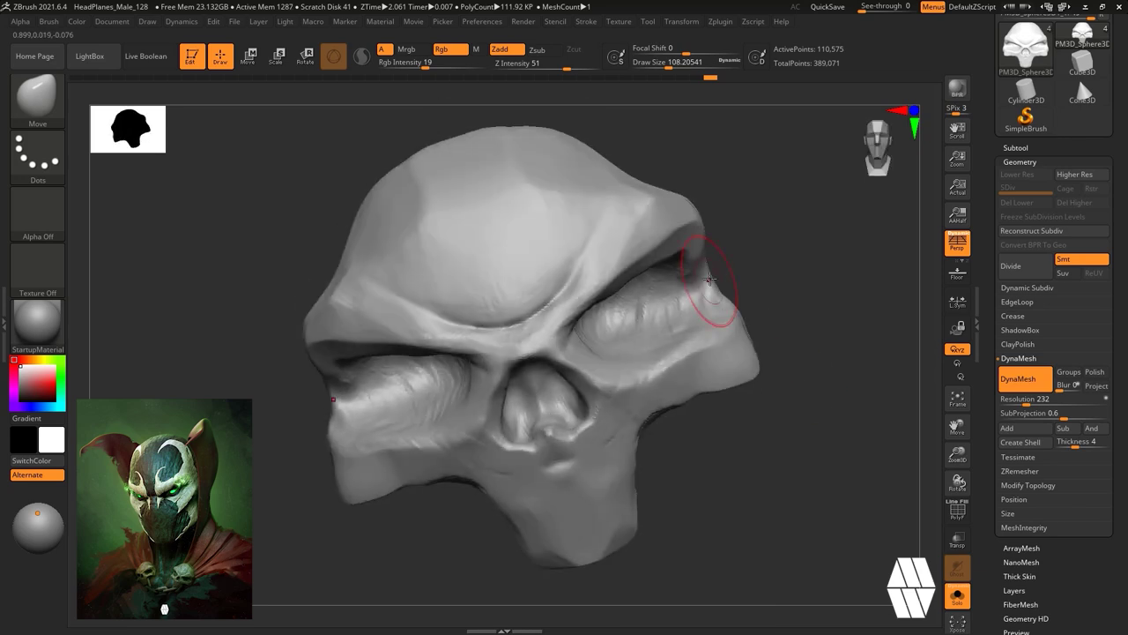
{"action": "left_click_drag", "start_coordinate": [771, 230], "coordinate": [570, 347]}
{"action": "mouse_move", "coordinate": [696, 337]}
{"action": "left_mouse_down", "text": "shift"}
{"action": "mouse_move", "coordinate": [742, 326]}
{"action": "mouse_move", "coordinate": [748, 269]}
{"action": "mouse_move", "coordinate": [750, 342]}
{"action": "mouse_move", "coordinate": [784, 311]}
{"action": "left_mouse_up", "text": "shift"}
Flatten the side planes of the skull's forehead with TrimDynamic.
{"action": "key", "text": "b"}
{"action": "key", "text": "t"}
{"action": "key", "text": "d"}
{"action": "mouse_move", "coordinate": [372, 319]}
{"action": "left_mouse_down"}
{"action": "mouse_move", "coordinate": [396, 262]}
{"action": "mouse_move", "coordinate": [486, 204]}
{"action": "left_mouse_up"}
{"action": "mouse_move", "coordinate": [696, 291]}
{"action": "left_mouse_down"}
{"action": "mouse_move", "coordinate": [613, 333]}
{"action": "mouse_move", "coordinate": [868, 402]}
{"action": "mouse_move", "coordinate": [798, 410]}
{"action": "mouse_move", "coordinate": [832, 366]}
{"action": "mouse_move", "coordinate": [765, 352]}
{"action": "left_mouse_up"}
{"action": "key", "text": "f"}
Switch through hPolish and build up the skull's cheekbone with ClayBuildup.
{"action": "key", "text": "b"}
{"action": "key", "text": "h"}
{"action": "key", "text": "p"}
{"action": "key", "text": "b"}
{"action": "key", "text": "c"}
{"action": "key", "text": "b"}
{"action": "mouse_move", "coordinate": [639, 374]}
{"action": "left_mouse_down"}
{"action": "mouse_move", "coordinate": [733, 393]}
{"action": "mouse_move", "coordinate": [745, 463]}
{"action": "mouse_move", "coordinate": [726, 413]}
{"action": "left_mouse_up"}
Carve inward around the skull's eye socket with the Standard brush.
{"action": "key", "text": "b"}
{"action": "key", "text": "s"}
{"action": "key", "text": "t"}
{"action": "left_click_drag", "start_coordinate": [544, 373], "coordinate": [657, 356], "text": "alt"}
{"action": "mouse_move", "coordinate": [740, 359]}
{"action": "left_mouse_down"}
{"action": "mouse_move", "coordinate": [658, 388]}
{"action": "mouse_move", "coordinate": [763, 468]}
{"action": "left_mouse_up"}
Adjust the skull's overall profile and cranium shape with Move at a draw size of about 223.
{"action": "key", "text": "b"}
{"action": "key", "text": "m"}
{"action": "key", "text": "v"}
{"action": "key", "text": "space"}
{"action": "left_click_drag", "start_coordinate": [732, 393], "coordinate": [710, 388]}
{"action": "mouse_move", "coordinate": [797, 397]}
{"action": "left_mouse_down"}
{"action": "mouse_move", "coordinate": [767, 360]}
{"action": "mouse_move", "coordinate": [691, 413]}
{"action": "left_mouse_up"}
{"action": "key", "text": "space"}
{"action": "mouse_move", "coordinate": [765, 330]}
{"action": "left_mouse_down"}
{"action": "mouse_move", "coordinate": [781, 330]}
{"action": "mouse_move", "coordinate": [741, 326]}
{"action": "left_mouse_up"}
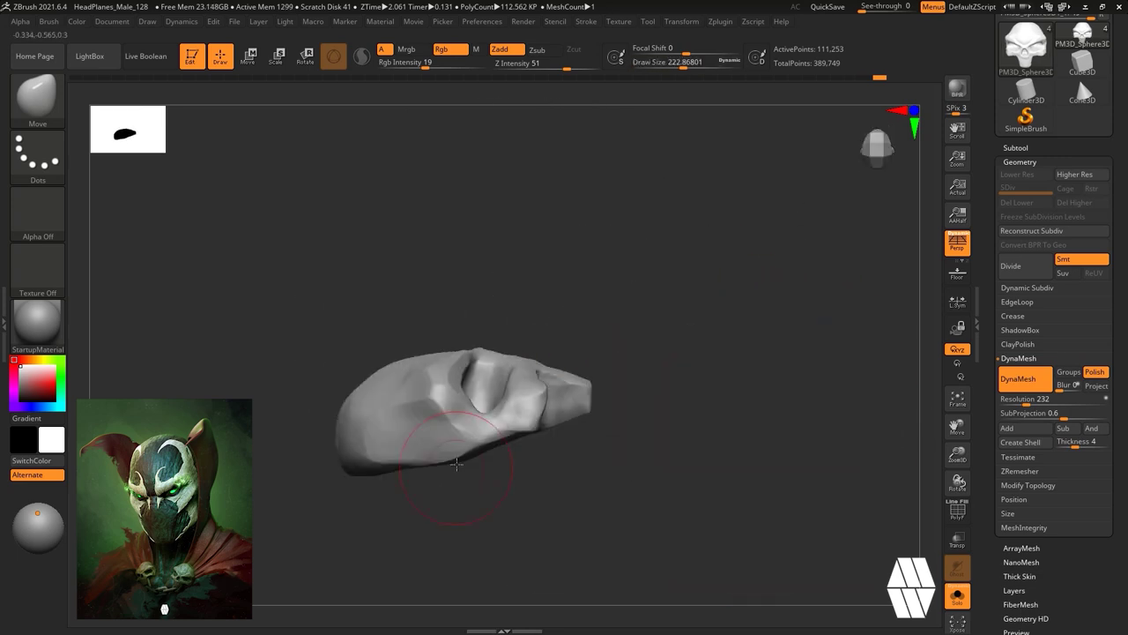
{"action": "right_click_drag", "start_coordinate": [541, 451], "coordinate": [771, 276]}
{"action": "left_click_drag", "start_coordinate": [768, 404], "coordinate": [825, 404]}
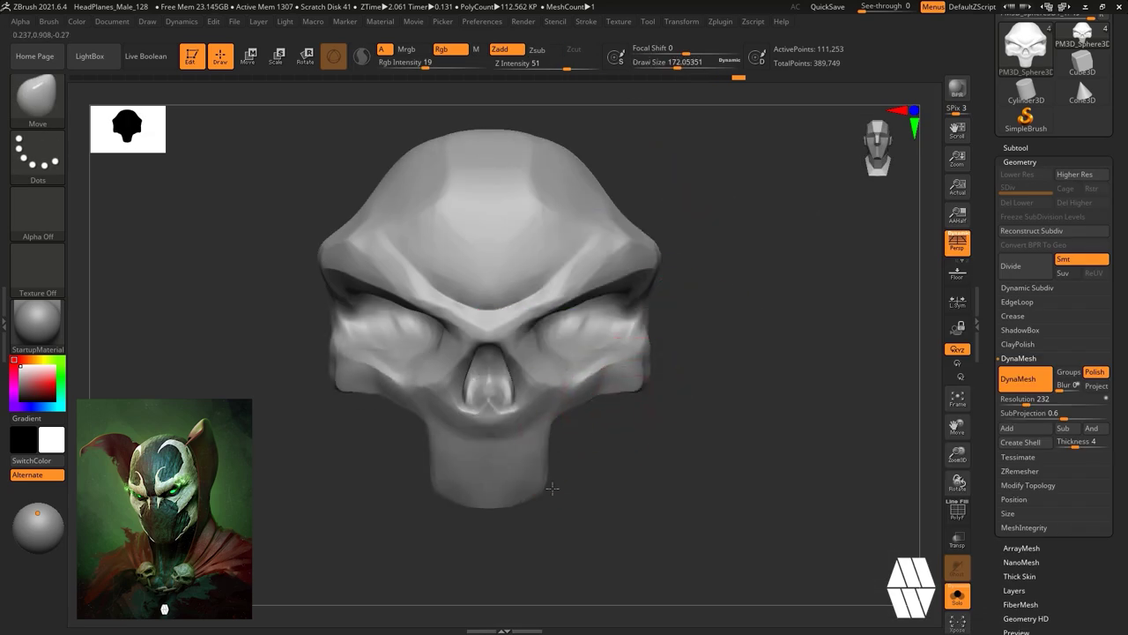
Adjust the outer corners of the skull's cheekbones from below with Move at a draw size of about 116.
{"action": "mouse_move", "coordinate": [768, 291]}
{"action": "left_mouse_down"}
{"action": "mouse_move", "coordinate": [692, 259]}
{"action": "mouse_move", "coordinate": [713, 270]}
{"action": "left_mouse_up"}
{"action": "key", "text": "space"}
{"action": "left_click_drag", "start_coordinate": [717, 356], "coordinate": [706, 357]}
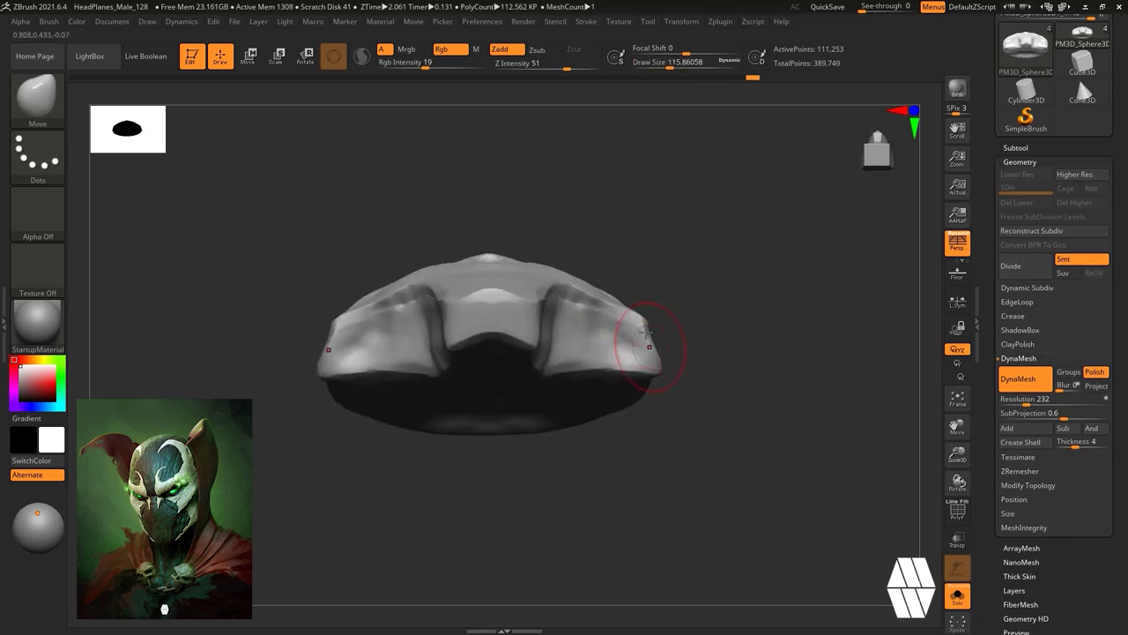
{"action": "left_click_drag", "start_coordinate": [745, 230], "coordinate": [758, 295]}
{"action": "left_click_drag", "start_coordinate": [819, 356], "coordinate": [732, 328], "text": "shift"}
{"action": "right_click_drag", "start_coordinate": [626, 211], "coordinate": [725, 251]}
Refine the front contour of the skull's face with Move.
{"action": "key", "text": "b"}
{"action": "key", "text": "m"}
{"action": "key", "text": "v"}
{"action": "mouse_move", "coordinate": [736, 388]}
{"action": "left_mouse_down", "text": "alt"}
{"action": "mouse_move", "coordinate": [755, 453]}
{"action": "mouse_move", "coordinate": [804, 379]}
{"action": "mouse_move", "coordinate": [788, 256]}
{"action": "left_mouse_up", "text": "alt"}
{"action": "left_click_drag", "start_coordinate": [566, 282], "coordinate": [569, 298]}
{"action": "mouse_move", "coordinate": [775, 291]}
{"action": "left_mouse_down"}
{"action": "mouse_move", "coordinate": [652, 304]}
{"action": "mouse_move", "coordinate": [772, 285]}
{"action": "mouse_move", "coordinate": [708, 341]}
{"action": "mouse_move", "coordinate": [701, 286]}
{"action": "left_mouse_up"}
Flatten the lower edge of the skull's upper jaw with TrimDynamic.
{"action": "key", "text": "b"}
{"action": "key", "text": "t"}
{"action": "key", "text": "d"}
{"action": "left_click_drag", "start_coordinate": [417, 462], "coordinate": [481, 464]}
{"action": "mouse_move", "coordinate": [714, 414]}
{"action": "left_mouse_down"}
{"action": "mouse_move", "coordinate": [664, 468]}
{"action": "mouse_move", "coordinate": [674, 383]}
{"action": "left_mouse_up"}
Carve three vertical tooth gaps into the skull's upper jaw with DamStandard at a draw size of about 71 and Z intensity 37, and update the DynaMesh.
{"action": "key", "text": "b"}
{"action": "key", "text": "d"}
{"action": "key", "text": "s"}
{"action": "left_click_drag", "start_coordinate": [568, 430], "coordinate": [567, 453]}
{"action": "left_click_drag", "start_coordinate": [540, 543], "coordinate": [572, 521]}
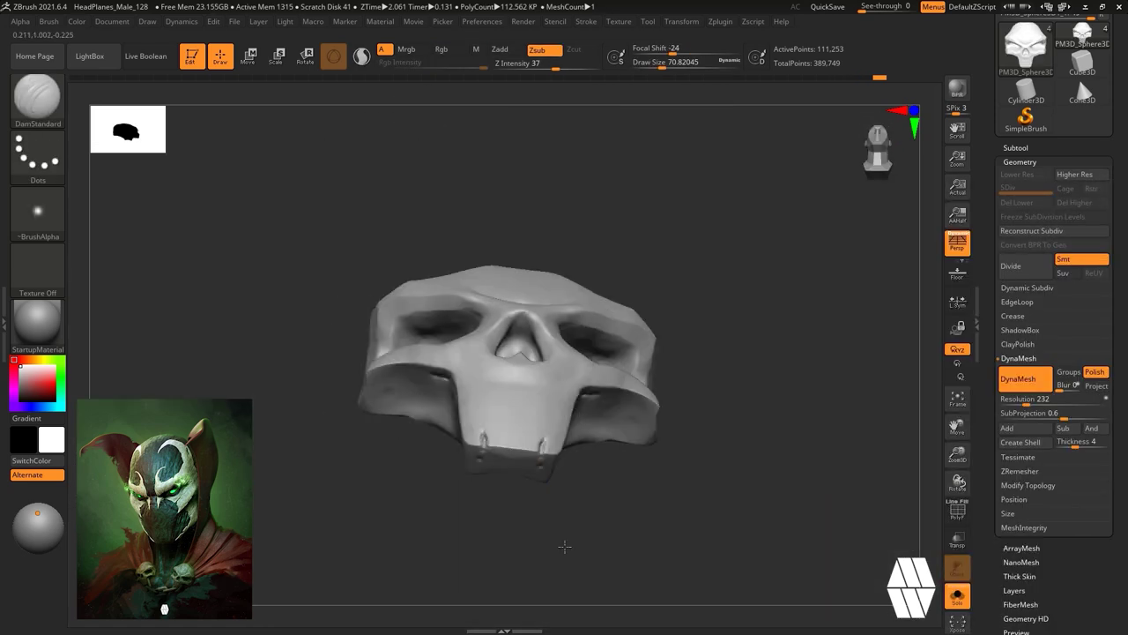
{"action": "left_click_drag", "start_coordinate": [513, 453], "coordinate": [524, 398]}
{"action": "mouse_move", "coordinate": [700, 383]}
{"action": "left_mouse_down"}
{"action": "mouse_move", "coordinate": [715, 453]}
{"action": "mouse_move", "coordinate": [715, 423]}
{"action": "left_mouse_up"}
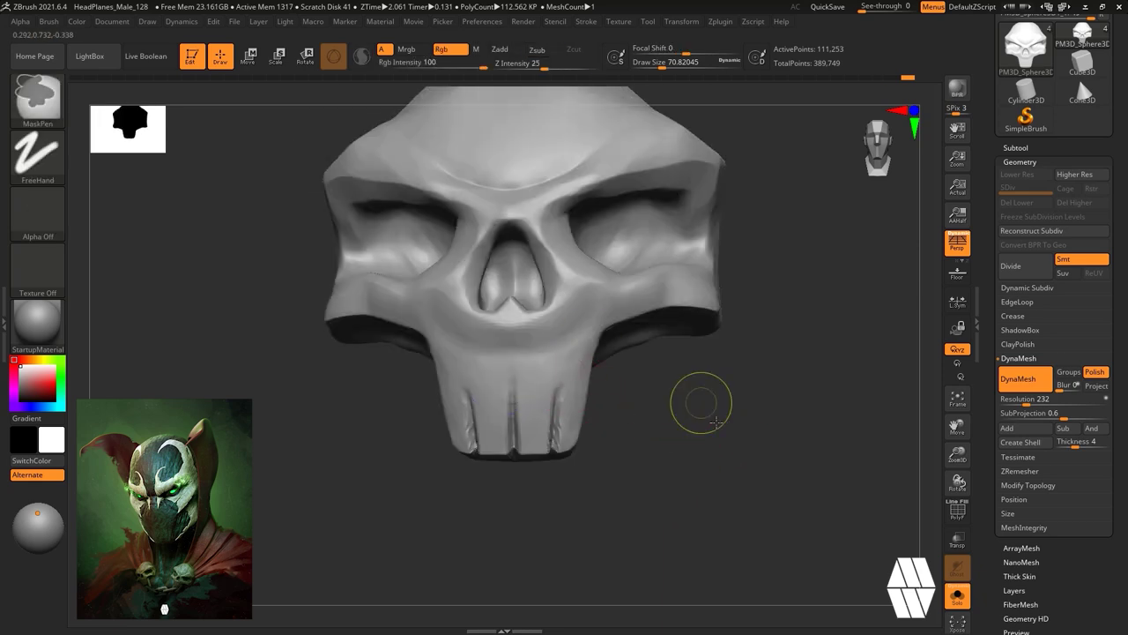
Deepen the gaps between the skull's teeth with DamStandard at a focal shift of -24.
{"action": "right_click_drag", "start_coordinate": [689, 404], "coordinate": [547, 385]}
{"action": "left_click_drag", "start_coordinate": [580, 257], "coordinate": [608, 317]}
{"action": "left_click_drag", "start_coordinate": [692, 291], "coordinate": [758, 445]}
{"action": "key", "text": "f"}
{"action": "left_click_drag", "start_coordinate": [810, 445], "coordinate": [745, 447]}
{"action": "right_click_drag", "start_coordinate": [745, 446], "coordinate": [780, 459]}
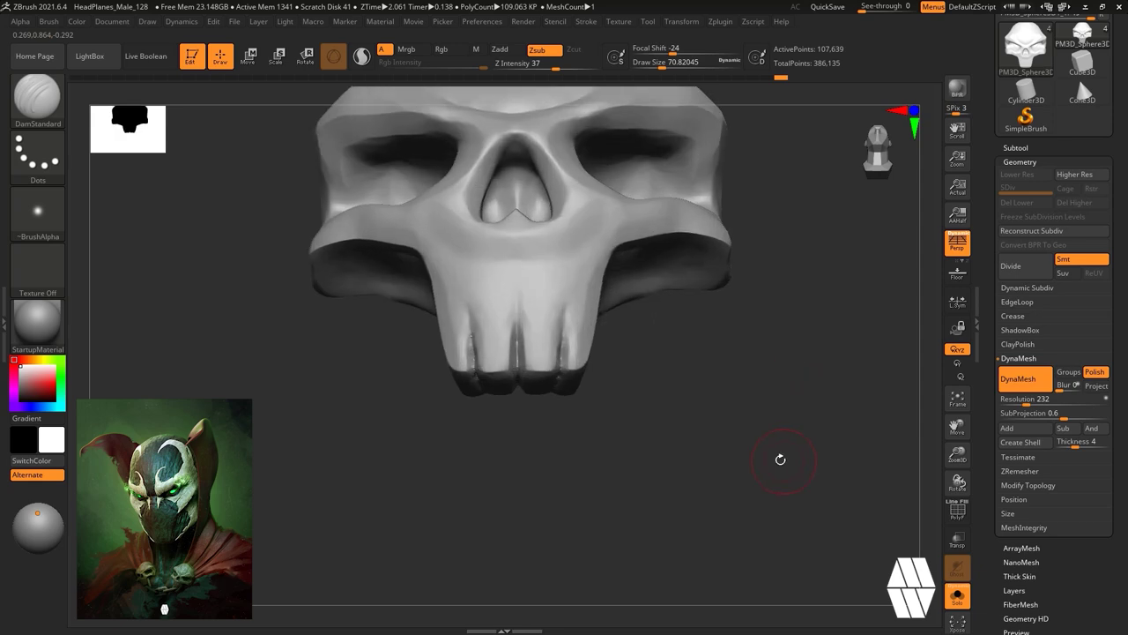
{"action": "mouse_move", "coordinate": [527, 362]}
{"action": "right_mouse_down"}
{"action": "mouse_move", "coordinate": [546, 385]}
{"action": "mouse_move", "coordinate": [752, 408]}
{"action": "mouse_move", "coordinate": [725, 431]}
{"action": "mouse_move", "coordinate": [737, 418]}
{"action": "mouse_move", "coordinate": [735, 459]}
{"action": "right_mouse_up"}
Polish the skull's forehead and brow planes with hPolish at a draw size of about 132.
{"action": "key", "text": "b"}
{"action": "key", "text": "h"}
{"action": "key", "text": "p"}
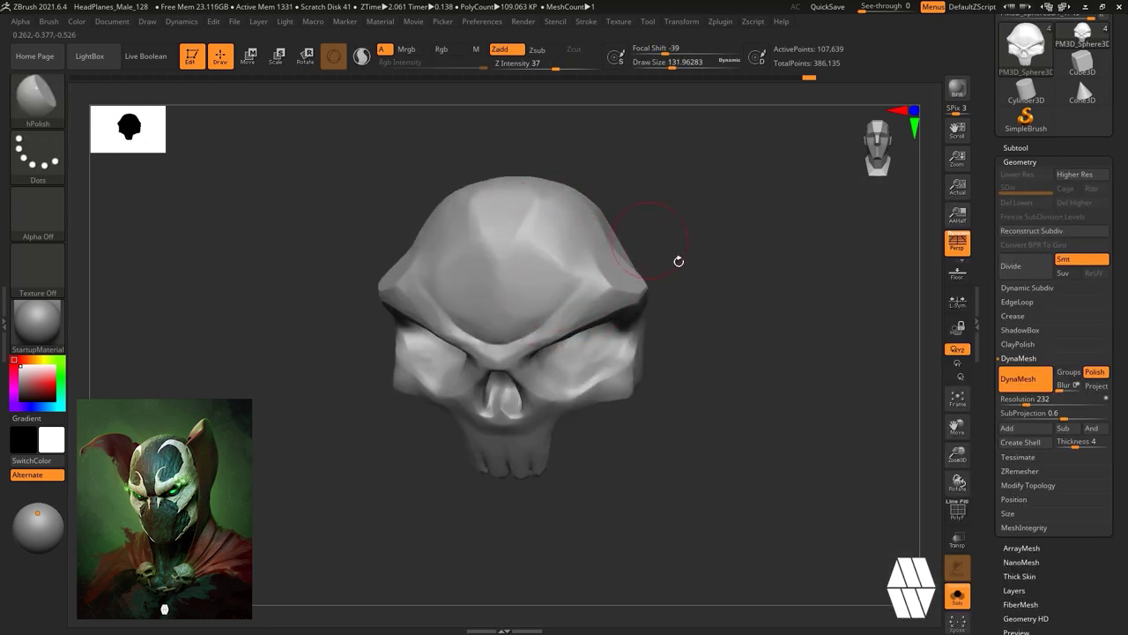
{"action": "right_click_drag", "start_coordinate": [677, 259], "coordinate": [776, 291]}
{"action": "right_click_drag", "start_coordinate": [389, 330], "coordinate": [414, 264]}
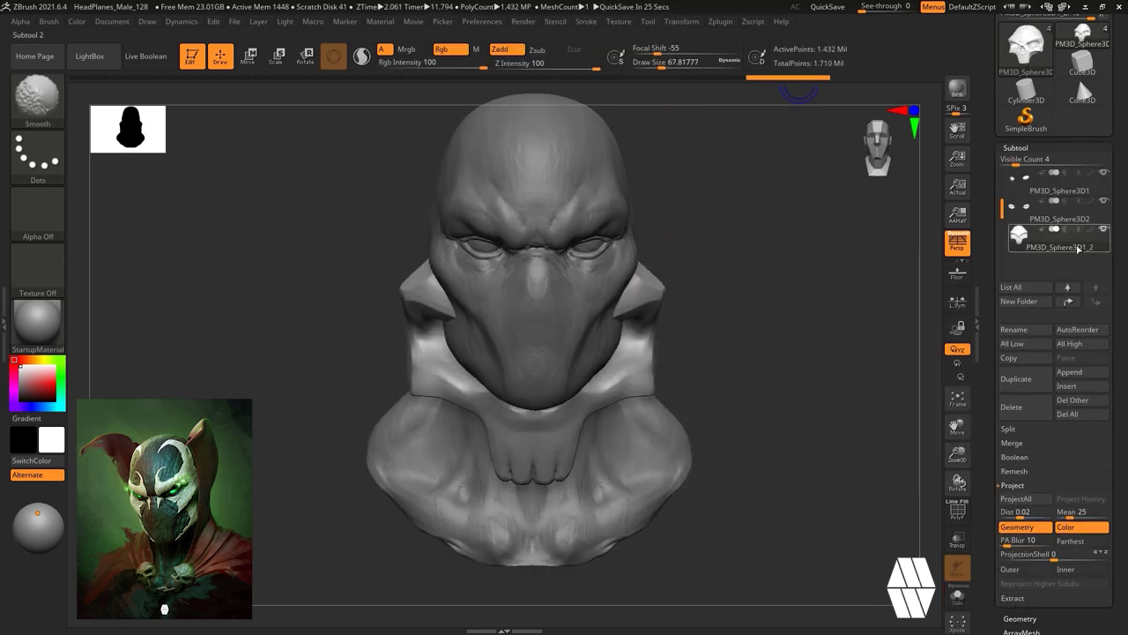
Scale the skull down and place it on one side of the bust's upper chest.
{"action": "key", "text": "r"}
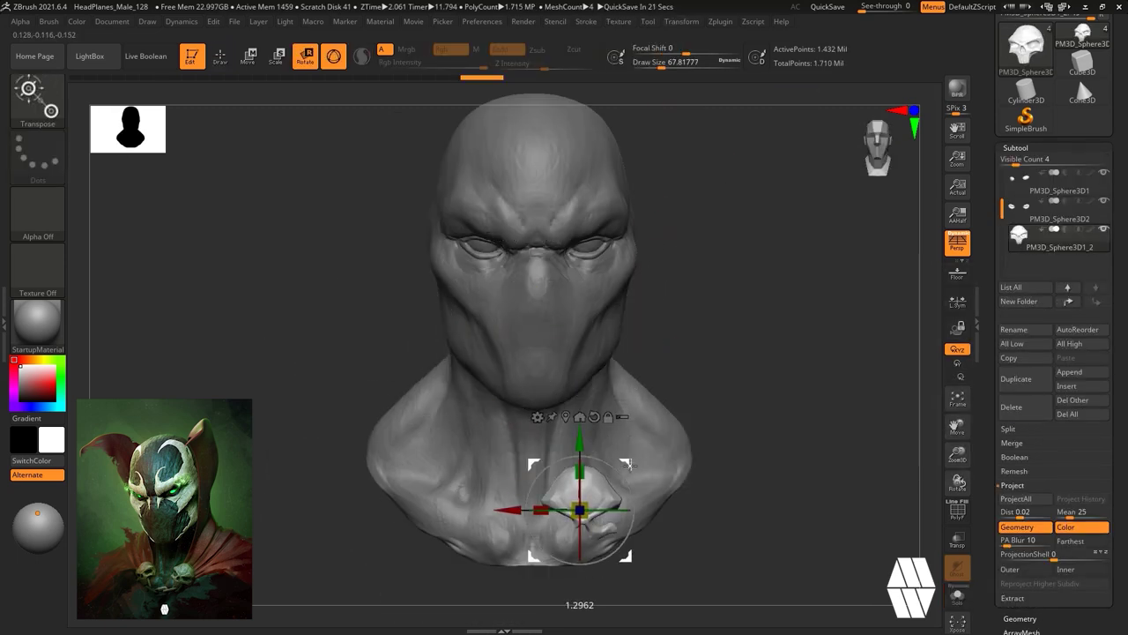
{"action": "right_click_drag", "start_coordinate": [775, 423], "coordinate": [813, 347], "text": "alt"}
{"action": "left_click_drag", "start_coordinate": [565, 394], "coordinate": [565, 427]}
{"action": "right_click_drag", "start_coordinate": [793, 370], "coordinate": [679, 370]}
{"action": "left_click_drag", "start_coordinate": [588, 413], "coordinate": [592, 436]}
{"action": "right_click_drag", "start_coordinate": [679, 370], "coordinate": [793, 370]}
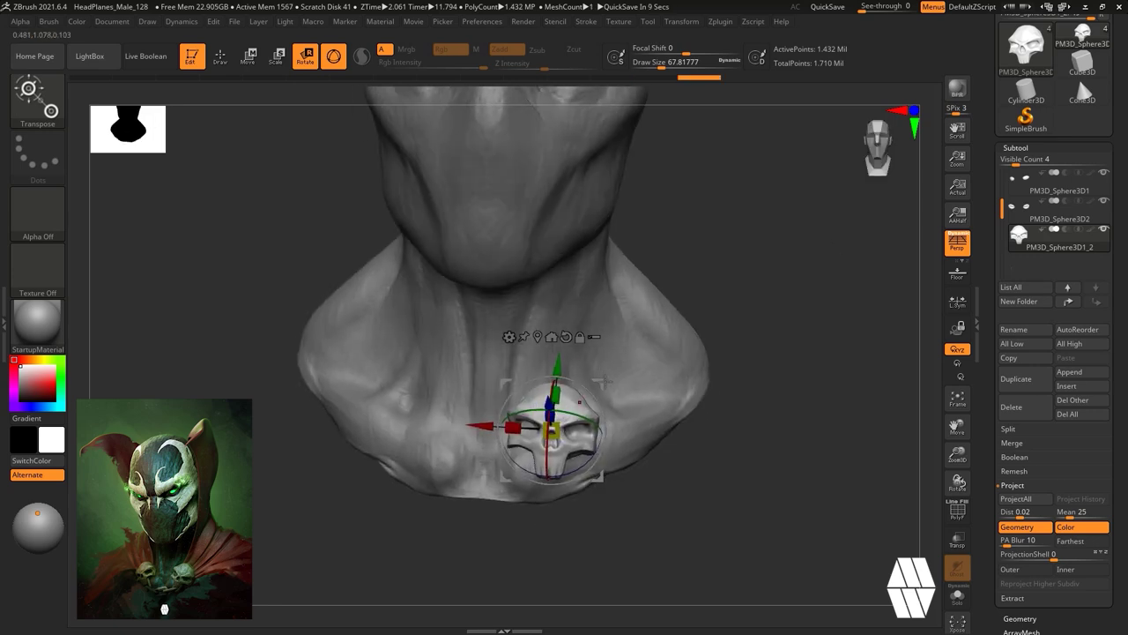
Rotate the skull to follow the chest's curvature and scale it to about 0.94.
{"action": "left_click_drag", "start_coordinate": [595, 438], "coordinate": [606, 445]}
{"action": "left_click_drag", "start_coordinate": [783, 367], "coordinate": [768, 459]}
{"action": "left_click_drag", "start_coordinate": [569, 374], "coordinate": [569, 365]}
{"action": "left_click_drag", "start_coordinate": [768, 458], "coordinate": [781, 262]}
{"action": "left_click_drag", "start_coordinate": [564, 486], "coordinate": [567, 490]}
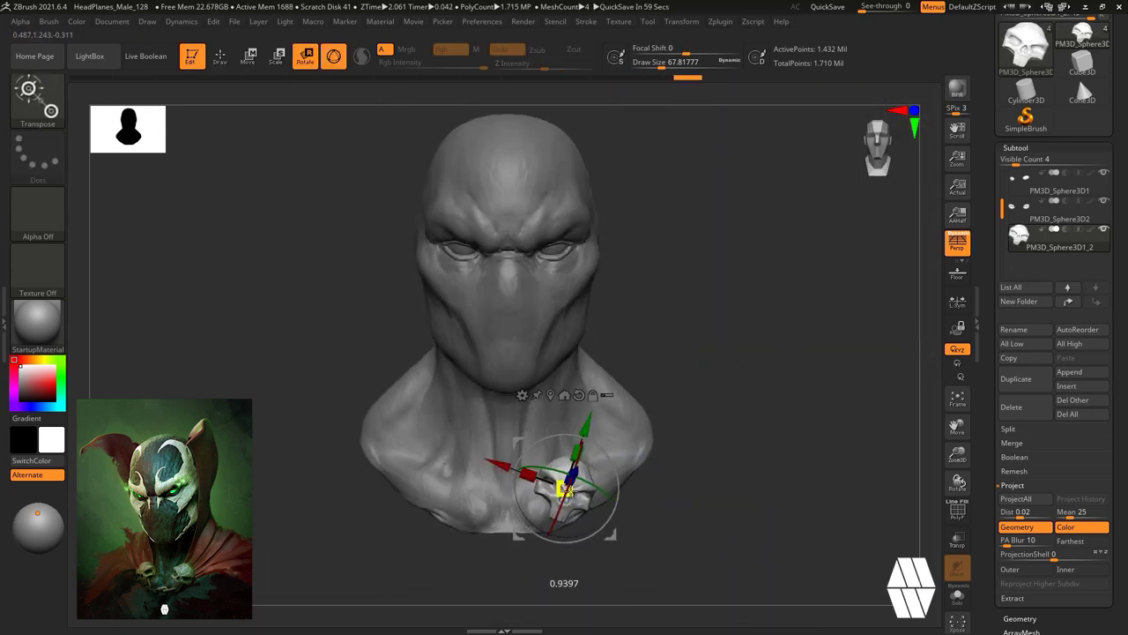
Mirror the skull ornament to the other side of the chest within the same subtool.
{"action": "left_click", "coordinate": [720, 21]}
{"action": "left_click", "coordinate": [801, 295]}
{"action": "left_click", "coordinate": [499, 300]}
{"action": "left_click", "coordinate": [548, 194]}
{"action": "mouse_move", "coordinate": [819, 327]}
{"action": "left_mouse_down"}
{"action": "mouse_move", "coordinate": [765, 323]}
{"action": "mouse_move", "coordinate": [758, 262]}
{"action": "mouse_move", "coordinate": [796, 309]}
{"action": "mouse_move", "coordinate": [800, 290]}
{"action": "left_mouse_up"}
Select the main bust subtool, merge it with the subtool beneath it and update the DynaMesh.
{"action": "key", "text": "q"}
{"action": "left_click", "coordinate": [564, 317], "text": "alt"}
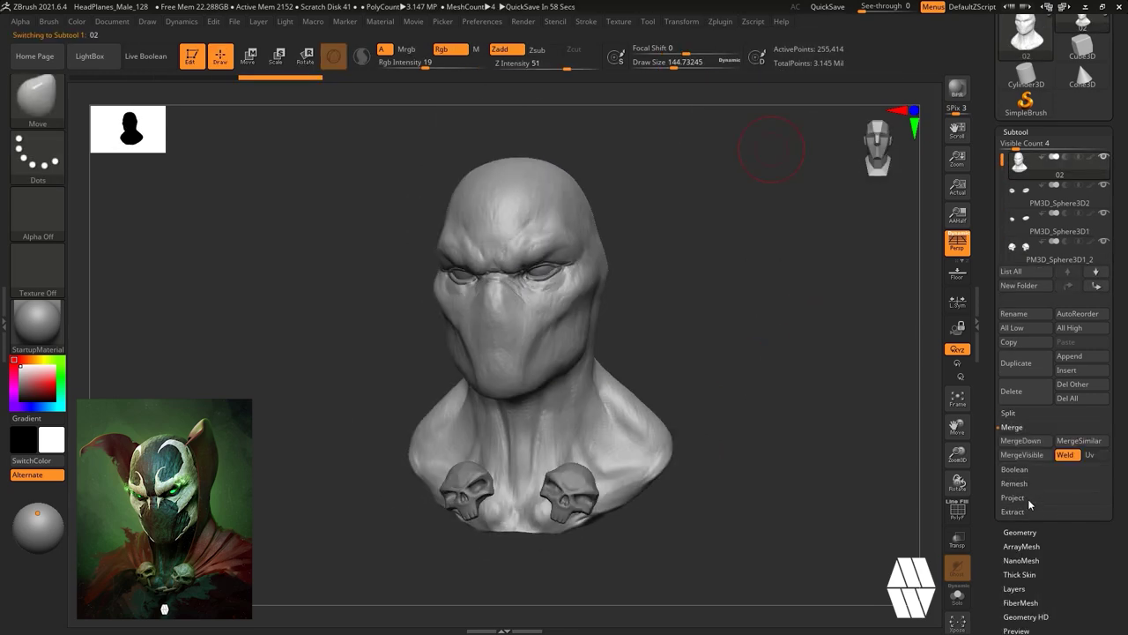
{"action": "left_click", "coordinate": [1026, 455]}
{"action": "left_click", "coordinate": [917, 468]}
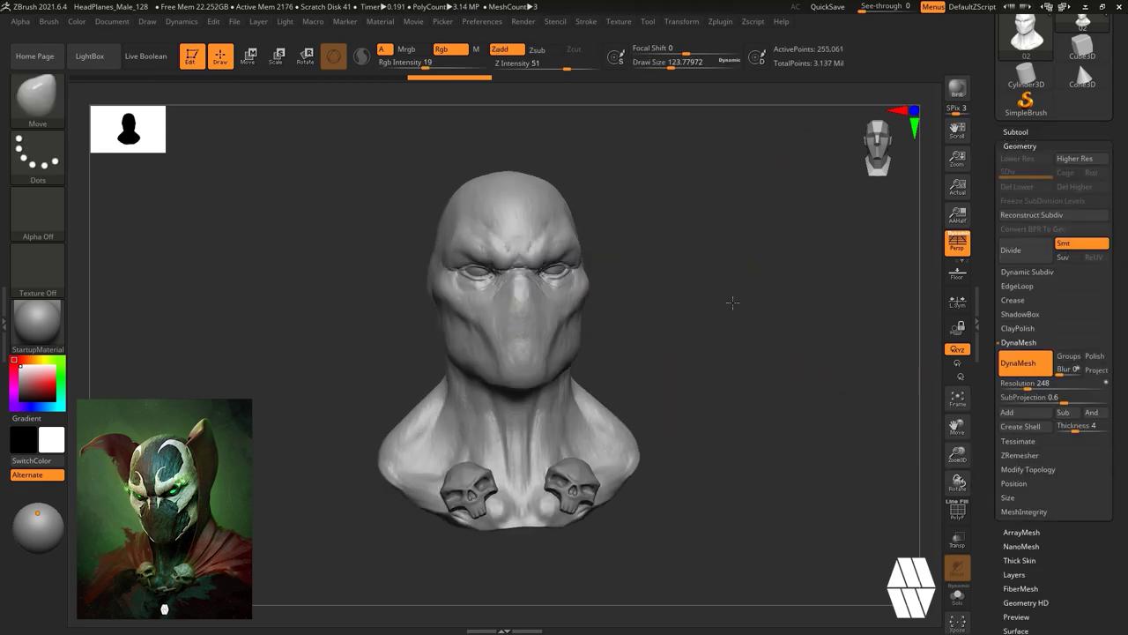
Switch to the ClayTubes brush at a draw size of about 83 and lay fabric folds on the centre of the forehead.
{"action": "mouse_move", "coordinate": [730, 302]}
{"action": "right_mouse_down"}
{"action": "mouse_move", "coordinate": [811, 289]}
{"action": "mouse_move", "coordinate": [561, 214]}
{"action": "right_mouse_up"}
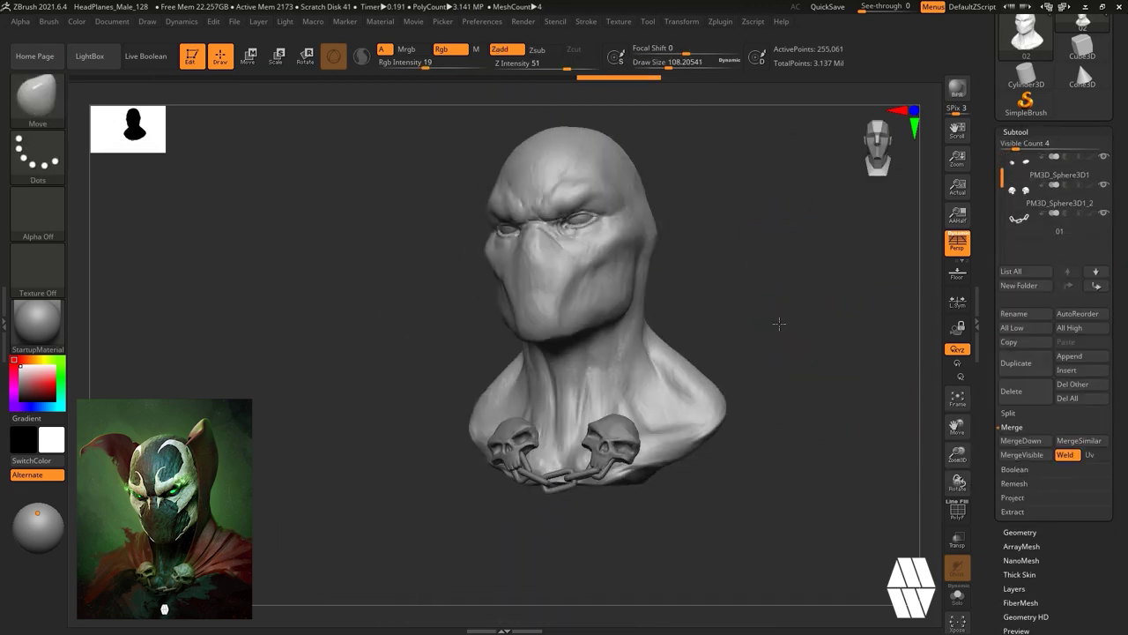
{"action": "mouse_move", "coordinate": [779, 324]}
{"action": "left_mouse_down"}
{"action": "mouse_move", "coordinate": [760, 264]}
{"action": "mouse_move", "coordinate": [767, 294]}
{"action": "left_mouse_up"}
{"action": "key", "text": "b"}
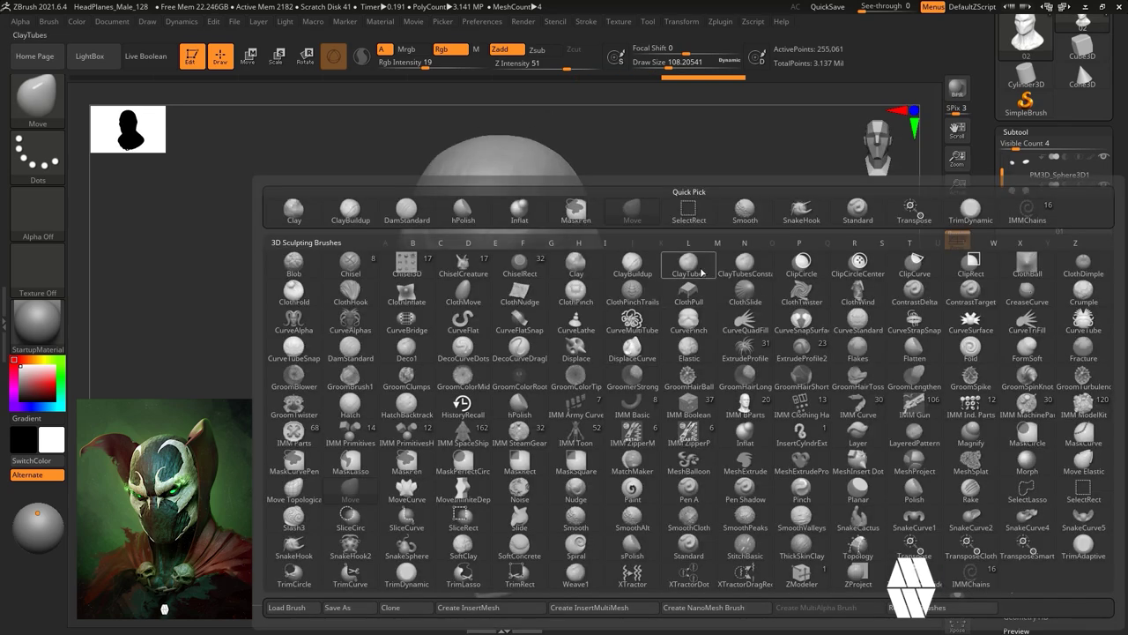
{"action": "key", "text": "c"}
{"action": "key", "text": "t"}
{"action": "key", "text": "space"}
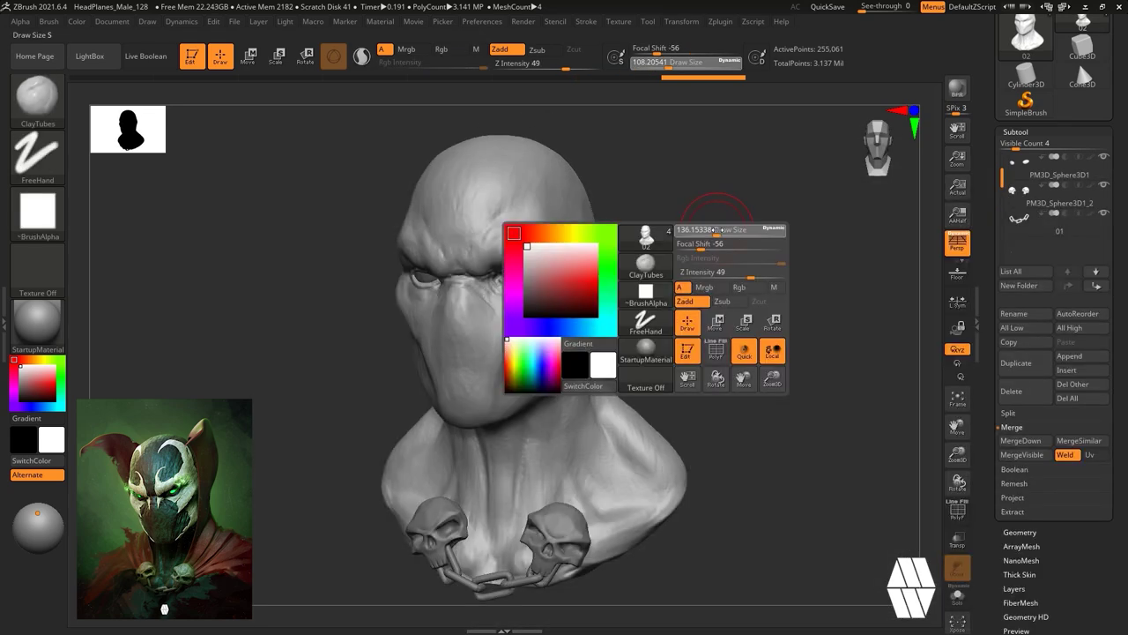
{"action": "left_click_drag", "start_coordinate": [716, 230], "coordinate": [714, 230]}
{"action": "left_click_drag", "start_coordinate": [739, 236], "coordinate": [757, 196]}
{"action": "left_click_drag", "start_coordinate": [764, 242], "coordinate": [787, 322], "text": "alt"}
{"action": "left_click_drag", "start_coordinate": [478, 267], "coordinate": [498, 215]}
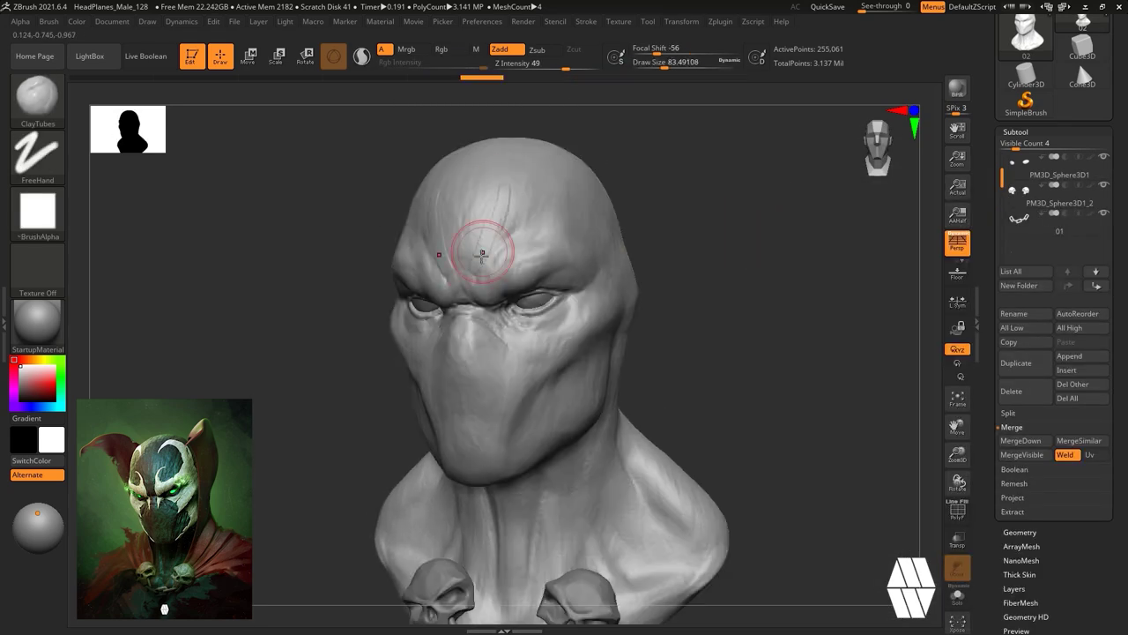
Extend the ClayTubes fabric folds over the brow, temples and sides of the forehead at a draw size of about 74.
{"action": "mouse_move", "coordinate": [786, 304]}
{"action": "left_mouse_down"}
{"action": "mouse_move", "coordinate": [740, 306]}
{"action": "mouse_move", "coordinate": [765, 351]}
{"action": "left_mouse_up"}
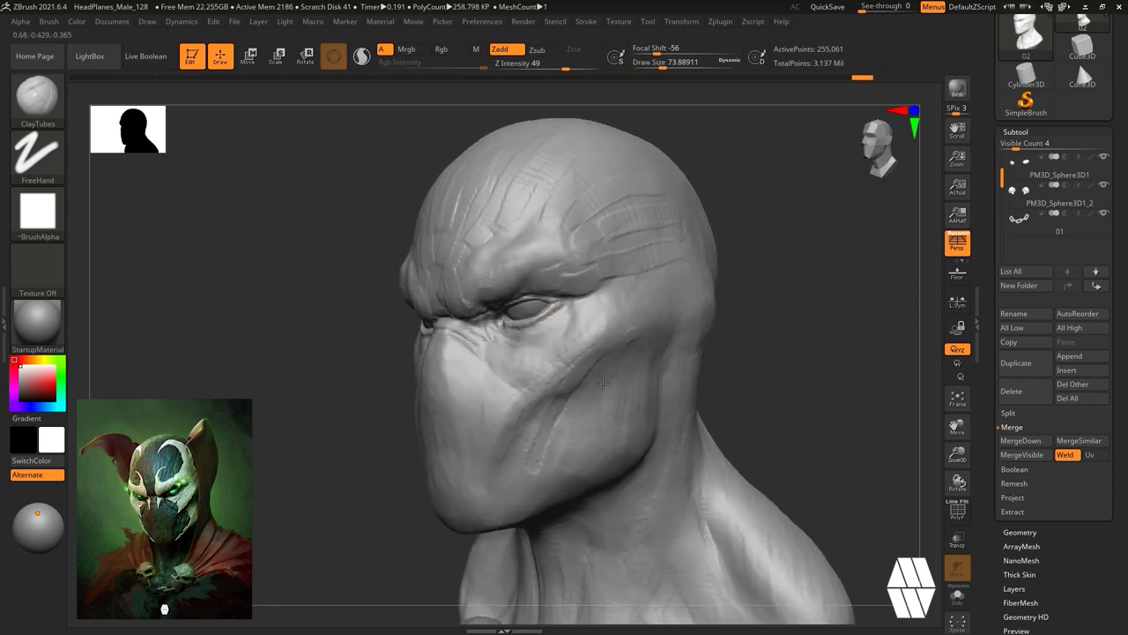
{"action": "left_click_drag", "start_coordinate": [640, 297], "coordinate": [656, 291]}
{"action": "mouse_move", "coordinate": [736, 328]}
{"action": "left_mouse_down"}
{"action": "mouse_move", "coordinate": [783, 337]}
{"action": "mouse_move", "coordinate": [779, 298]}
{"action": "left_mouse_up"}
{"action": "left_click_drag", "start_coordinate": [518, 216], "coordinate": [524, 231]}
{"action": "left_click_drag", "start_coordinate": [701, 215], "coordinate": [687, 216]}
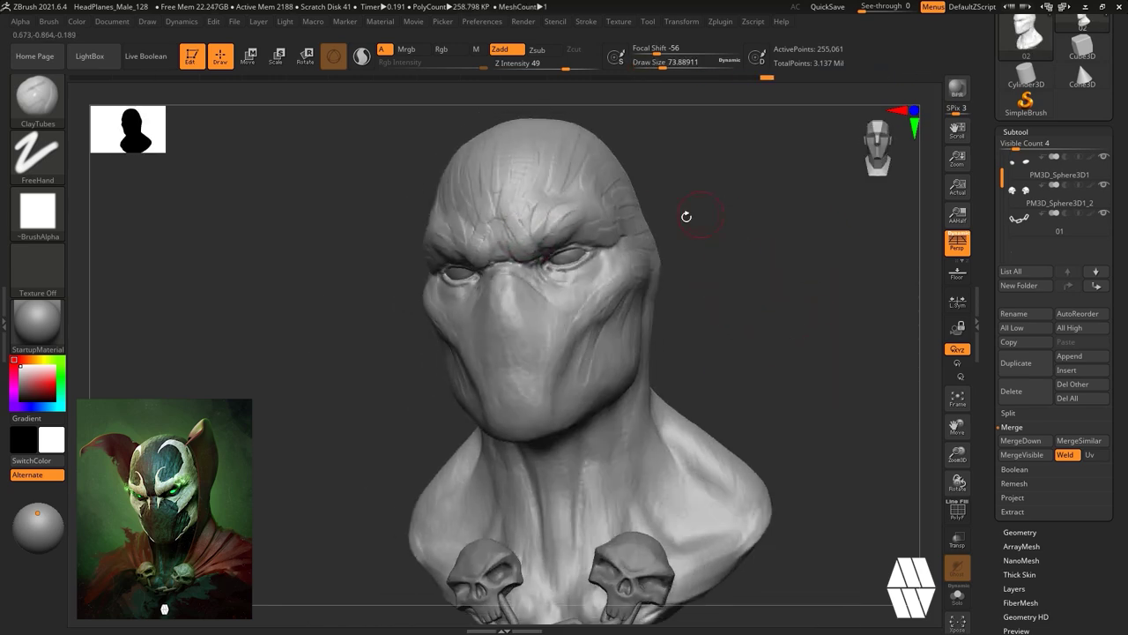
Sculpt finer ClayTubes folds on the nose, under the eyes and over the cheeks at a draw size of about 56.
{"action": "left_click_drag", "start_coordinate": [778, 213], "coordinate": [783, 273], "text": "alt"}
{"action": "left_click_drag", "start_coordinate": [516, 295], "coordinate": [533, 333]}
{"action": "left_click_drag", "start_coordinate": [848, 287], "coordinate": [799, 289]}
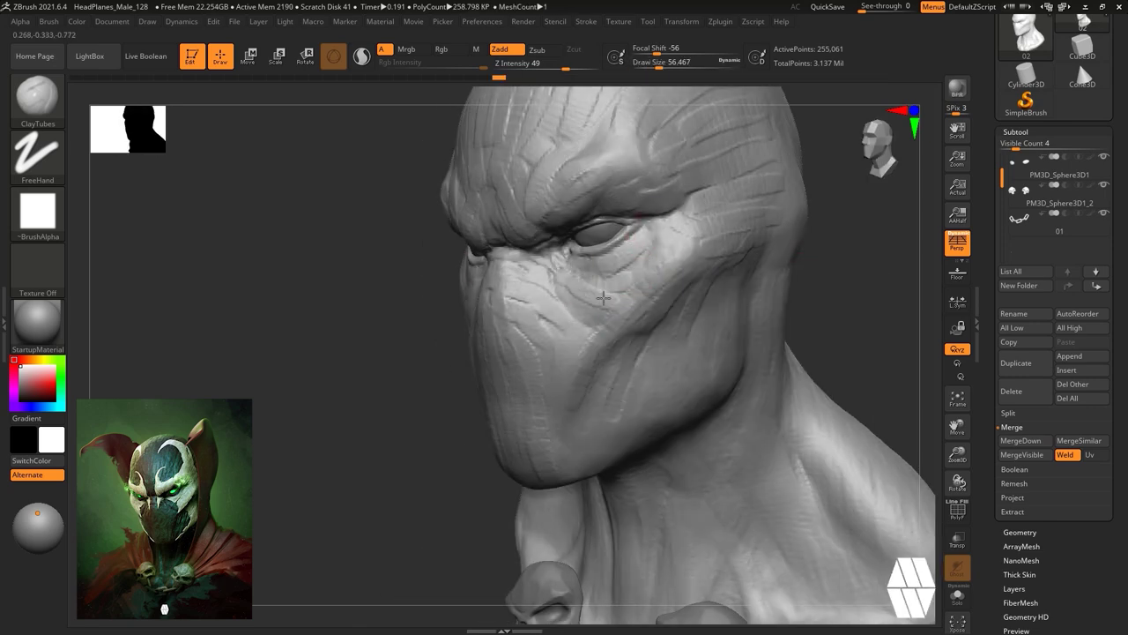
{"action": "left_click_drag", "start_coordinate": [793, 335], "coordinate": [790, 290], "text": "alt"}
Enlarge the ClayTubes brush to about 124 and sculpt long strands down the neck and folds behind the temple.
{"action": "key", "text": "space"}
{"action": "mouse_move", "coordinate": [772, 267]}
{"action": "left_mouse_down"}
{"action": "mouse_move", "coordinate": [785, 267]}
{"action": "mouse_move", "coordinate": [776, 272]}
{"action": "mouse_move", "coordinate": [801, 231]}
{"action": "left_mouse_up"}
{"action": "left_click_drag", "start_coordinate": [585, 520], "coordinate": [568, 388]}
{"action": "mouse_move", "coordinate": [784, 255]}
{"action": "left_mouse_down"}
{"action": "mouse_move", "coordinate": [759, 322]}
{"action": "mouse_move", "coordinate": [758, 298]}
{"action": "left_mouse_up"}
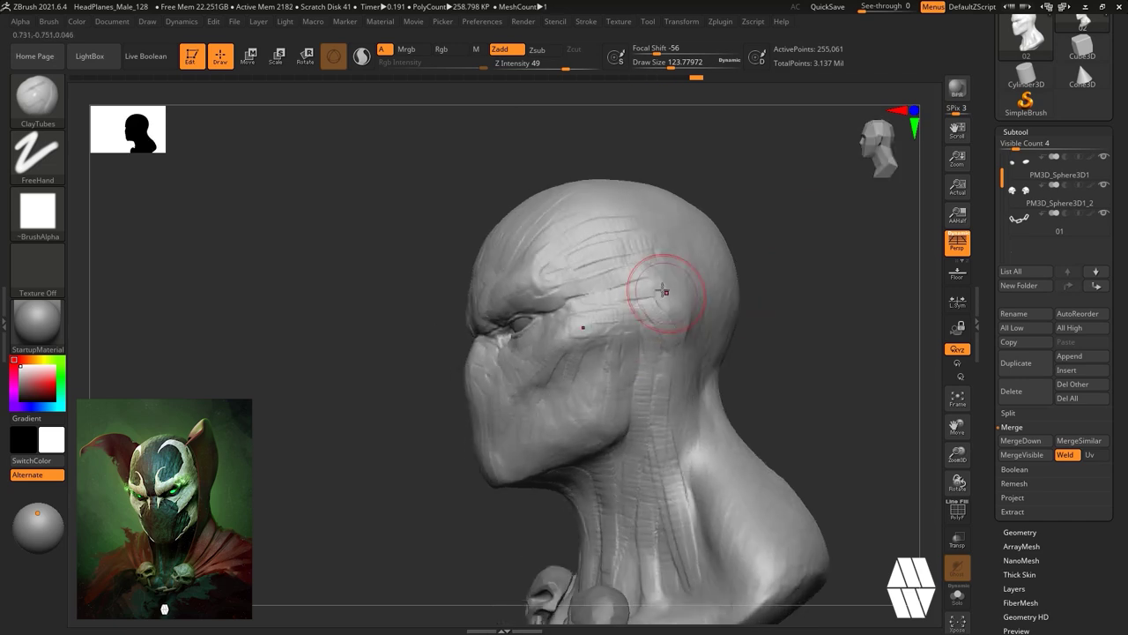
Sculpt ClayTubes folds over the jaw, the base of the neck and the shoulders.
{"action": "right_click_drag", "start_coordinate": [691, 515], "coordinate": [648, 451]}
{"action": "left_click_drag", "start_coordinate": [710, 378], "coordinate": [747, 467]}
{"action": "mouse_move", "coordinate": [819, 388]}
{"action": "left_mouse_down", "text": "alt"}
{"action": "mouse_move", "coordinate": [808, 343]}
{"action": "mouse_move", "coordinate": [829, 406]}
{"action": "left_mouse_up", "text": "alt"}
{"action": "left_click_drag", "start_coordinate": [692, 401], "coordinate": [748, 445]}
{"action": "left_click_drag", "start_coordinate": [591, 338], "coordinate": [573, 381]}
{"action": "left_click_drag", "start_coordinate": [760, 300], "coordinate": [727, 295]}
{"action": "left_click_drag", "start_coordinate": [608, 330], "coordinate": [592, 370]}
{"action": "left_click_drag", "start_coordinate": [710, 353], "coordinate": [846, 339]}
Lay broad ClayTubes folds over the top and back of the head at a draw size of about 172.
{"action": "left_click_drag", "start_coordinate": [674, 282], "coordinate": [731, 300]}
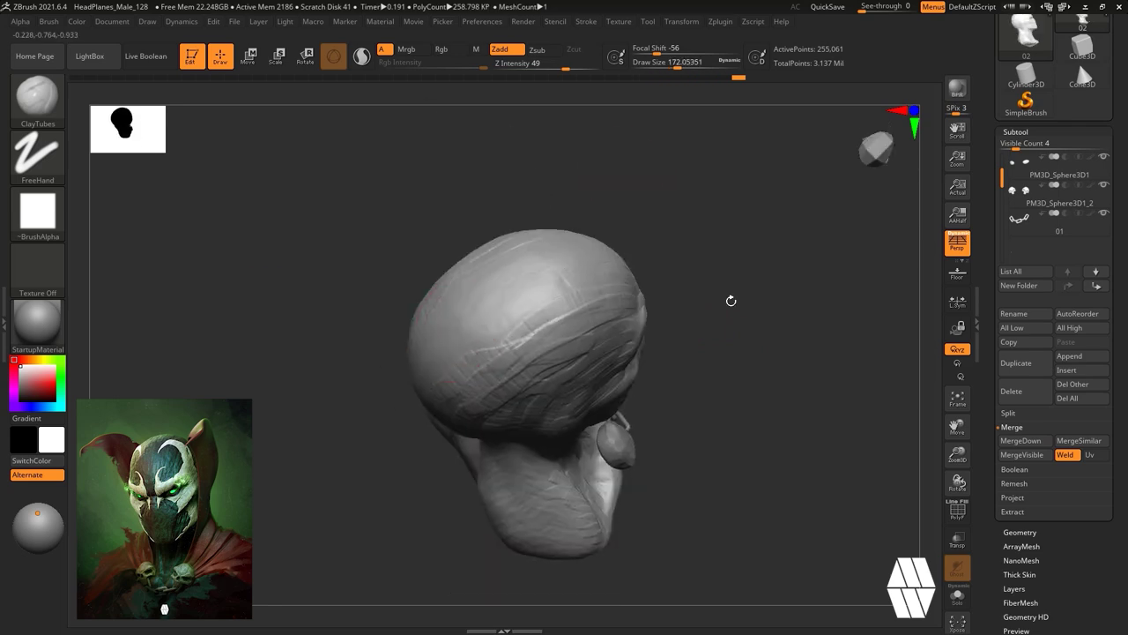
{"action": "left_click_drag", "start_coordinate": [564, 290], "coordinate": [458, 340]}
{"action": "left_click_drag", "start_coordinate": [731, 318], "coordinate": [705, 352]}
{"action": "left_click_drag", "start_coordinate": [819, 300], "coordinate": [705, 291]}
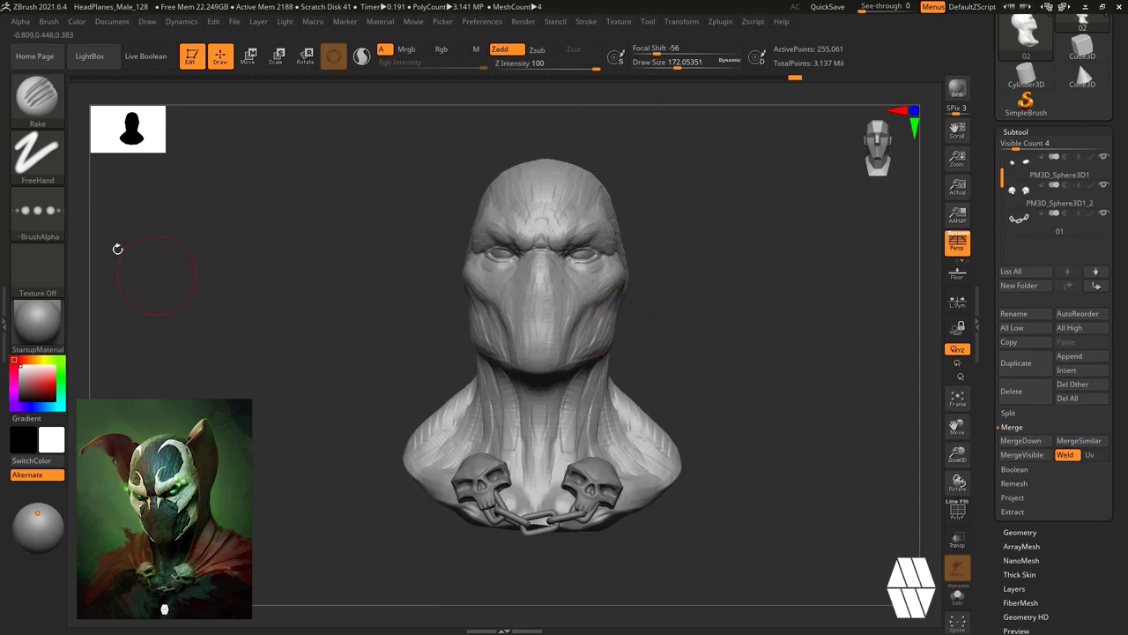
Switch to the Rake brush with Alpha 47 and rake fabric lines along the nose, cheeks and jaw.
{"action": "key", "text": "space"}
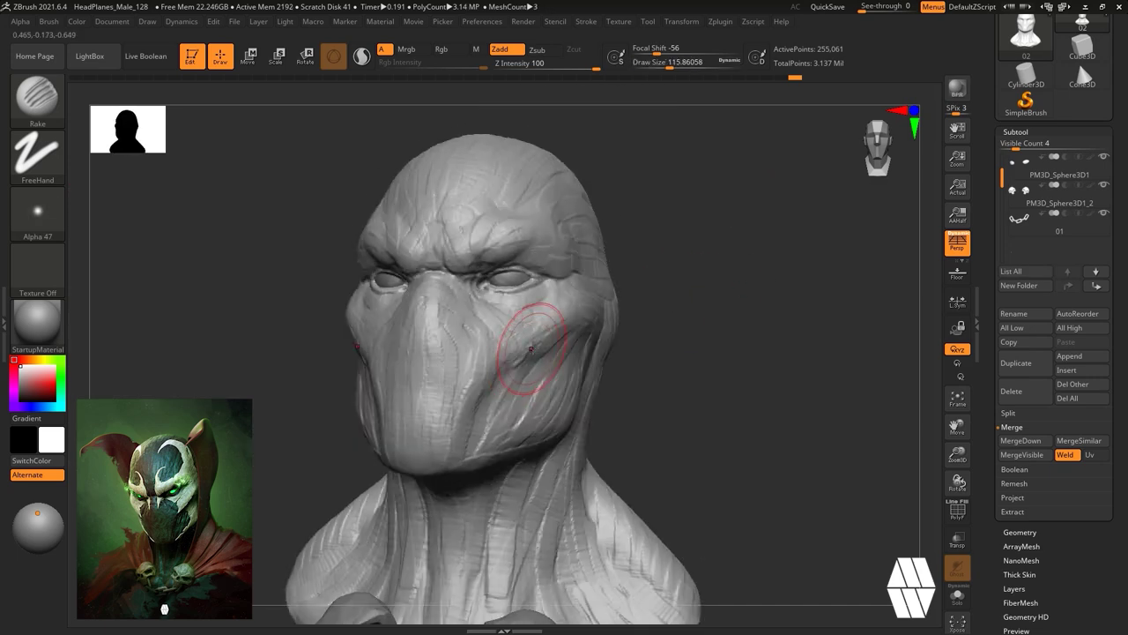
{"action": "right_click_drag", "start_coordinate": [705, 185], "coordinate": [520, 353]}
{"action": "right_click_drag", "start_coordinate": [589, 326], "coordinate": [700, 379]}
{"action": "mouse_move", "coordinate": [431, 497]}
{"action": "left_mouse_down"}
{"action": "mouse_move", "coordinate": [433, 467]}
{"action": "mouse_move", "coordinate": [460, 428]}
{"action": "left_mouse_up"}
{"action": "mouse_move", "coordinate": [722, 353]}
{"action": "right_mouse_down", "text": "ctrl"}
{"action": "mouse_move", "coordinate": [733, 259]}
{"action": "mouse_move", "coordinate": [661, 220]}
{"action": "right_mouse_up", "text": "ctrl"}
{"action": "right_click_drag", "start_coordinate": [661, 220], "coordinate": [670, 308], "text": "ctrl"}
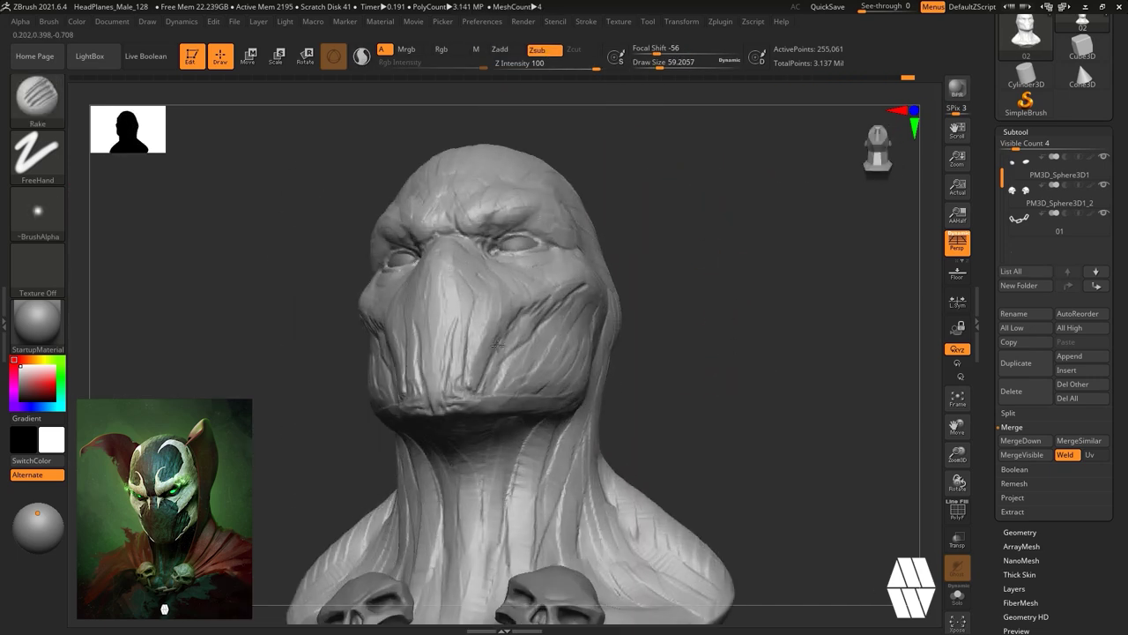
Carve fabric creases around the cheek, temple and forehead with the Rake brush subtracting at a draw size of about 120.
{"action": "right_click_drag", "start_coordinate": [707, 373], "coordinate": [550, 350]}
{"action": "right_click_drag", "start_coordinate": [515, 426], "coordinate": [709, 325]}
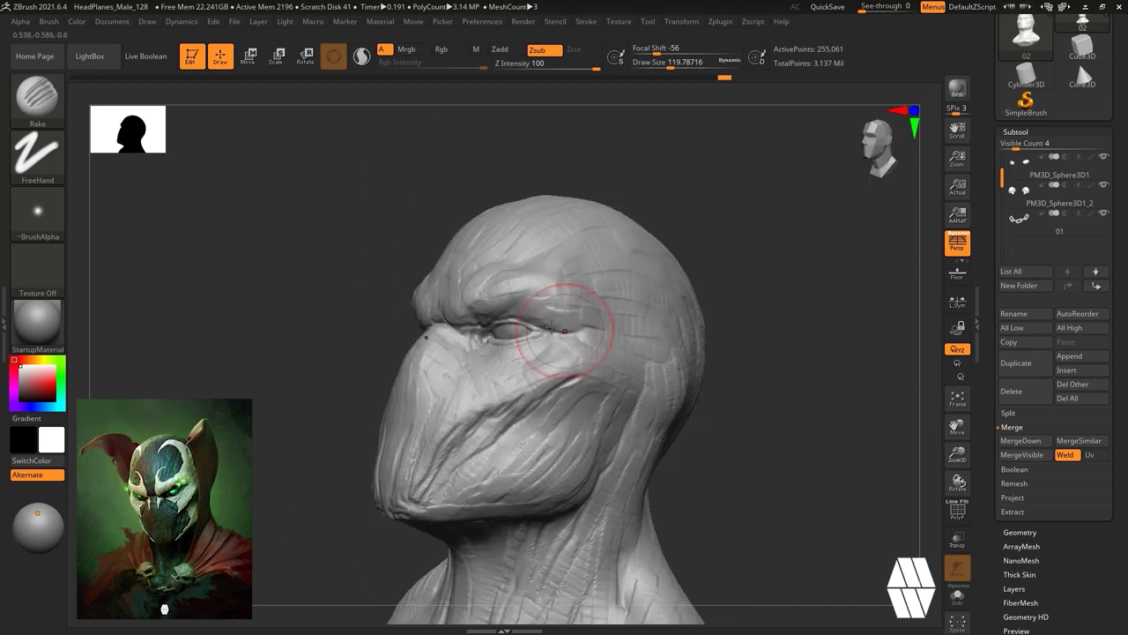
{"action": "right_click_drag", "start_coordinate": [458, 335], "coordinate": [620, 316]}
{"action": "right_click_drag", "start_coordinate": [680, 283], "coordinate": [586, 318]}
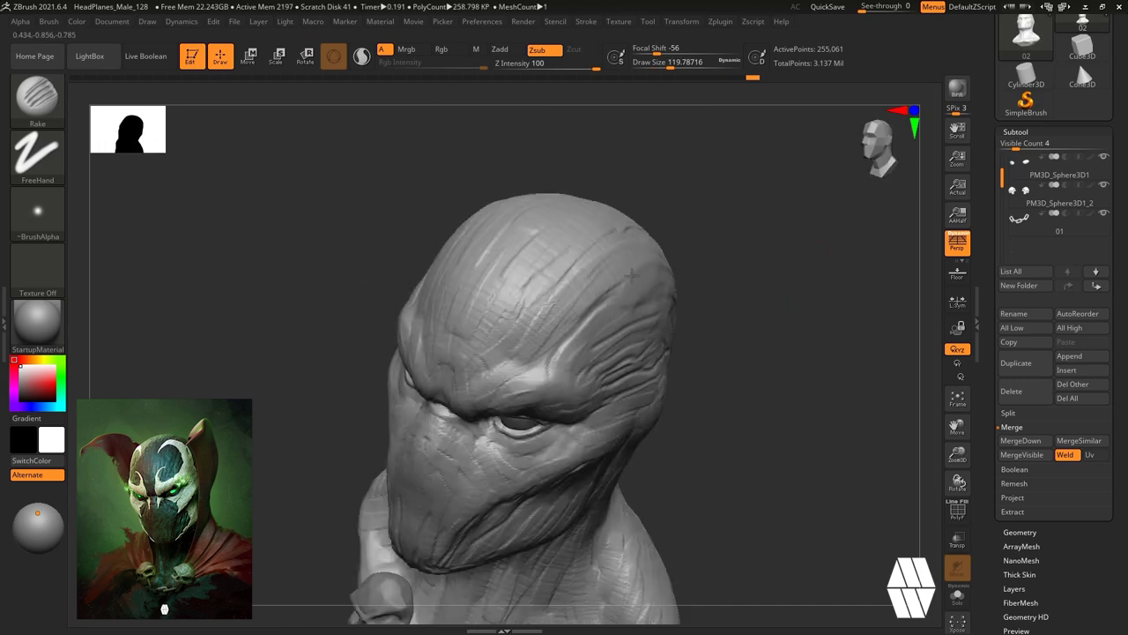
Rake long creases down the side of the neck and across the shoulders and upper chest.
{"action": "right_click_drag", "start_coordinate": [680, 230], "coordinate": [379, 306]}
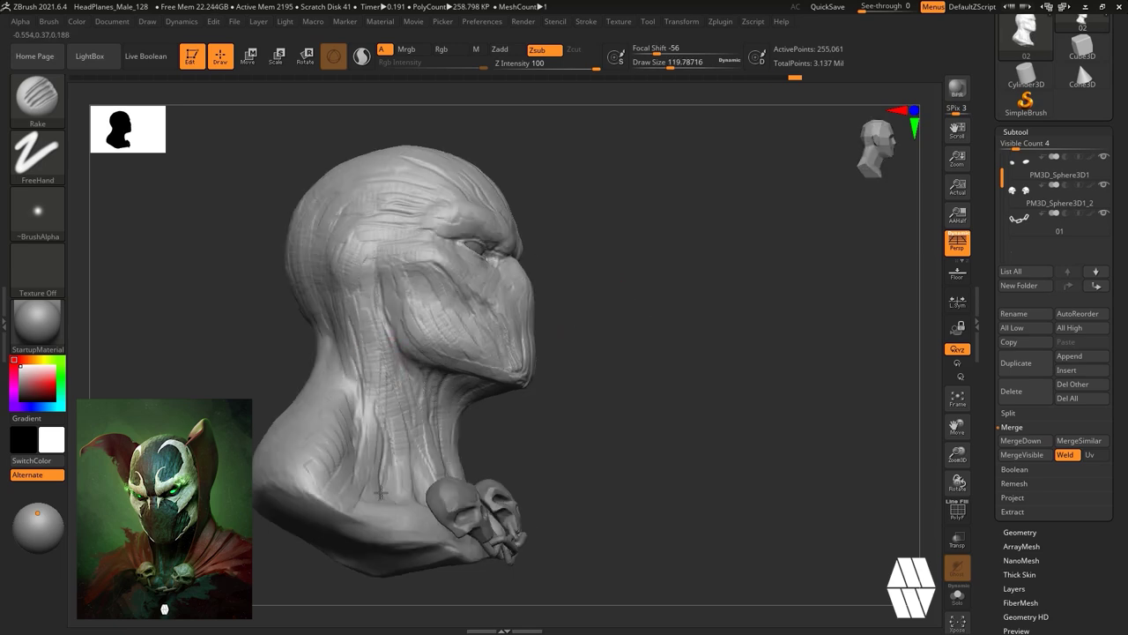
{"action": "right_click_drag", "start_coordinate": [398, 483], "coordinate": [544, 565]}
{"action": "right_click_drag", "start_coordinate": [608, 476], "coordinate": [745, 255]}
{"action": "left_click_drag", "start_coordinate": [514, 248], "coordinate": [540, 236]}
{"action": "mouse_move", "coordinate": [577, 251]}
{"action": "right_mouse_down"}
{"action": "mouse_move", "coordinate": [756, 250]}
{"action": "mouse_move", "coordinate": [647, 260]}
{"action": "mouse_move", "coordinate": [670, 317]}
{"action": "right_mouse_up"}
{"action": "left_click_drag", "start_coordinate": [546, 291], "coordinate": [540, 370]}
{"action": "right_click_drag", "start_coordinate": [758, 353], "coordinate": [696, 339]}
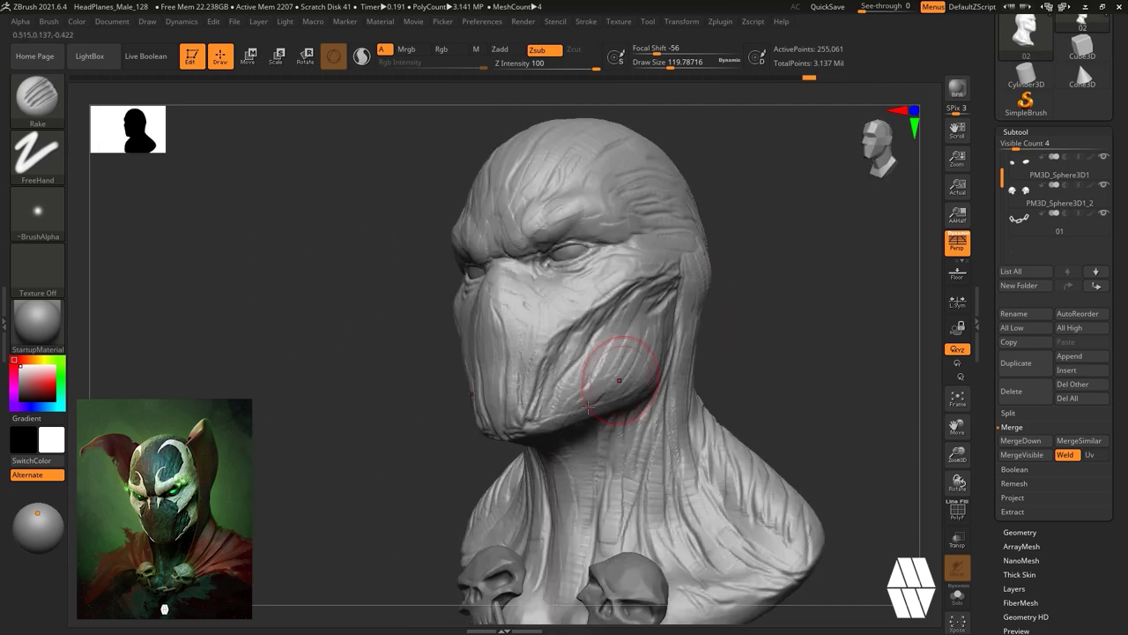
Deepen the raked creases along the jaw, and build up the cheek folds with ClayBuildup at a draw size of about 77.
{"action": "right_click_drag", "start_coordinate": [573, 424], "coordinate": [556, 441]}
{"action": "left_click_drag", "start_coordinate": [573, 376], "coordinate": [564, 392]}
{"action": "right_click_drag", "start_coordinate": [687, 273], "coordinate": [755, 306]}
{"action": "key", "text": "f"}
{"action": "right_click_drag", "start_coordinate": [669, 222], "coordinate": [574, 322]}
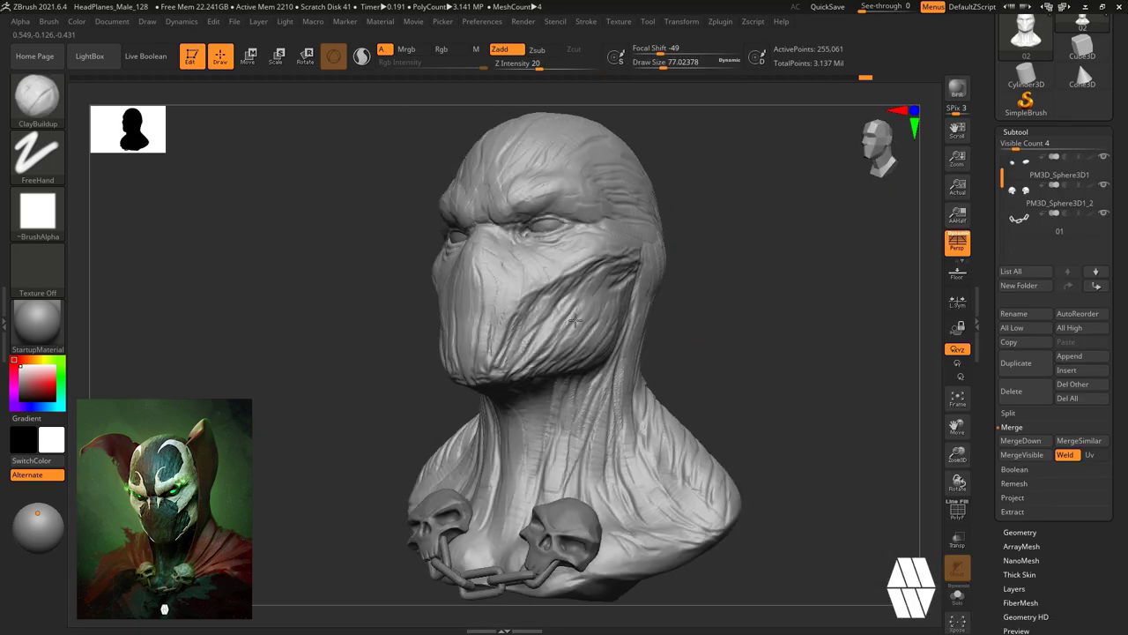
{"action": "mouse_move", "coordinate": [696, 335]}
{"action": "left_mouse_down"}
{"action": "mouse_move", "coordinate": [755, 340]}
{"action": "mouse_move", "coordinate": [733, 314]}
{"action": "mouse_move", "coordinate": [755, 420]}
{"action": "mouse_move", "coordinate": [712, 312]}
{"action": "mouse_move", "coordinate": [724, 388]}
{"action": "left_mouse_up"}
Switch to the DamStandard brush and cut wrinkles across the bridge of the nose at a draw size of about 74.
{"action": "key", "text": "b"}
{"action": "key", "text": "d"}
{"action": "key", "text": "s"}
{"action": "left_click_drag", "start_coordinate": [486, 238], "coordinate": [445, 252]}
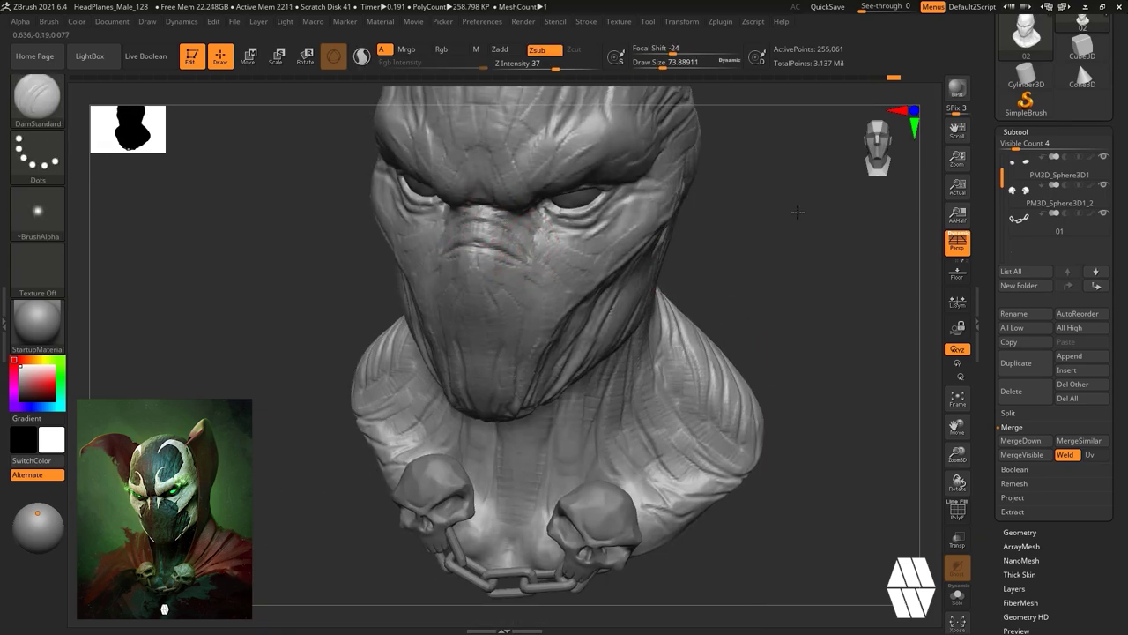
{"action": "left_click_drag", "start_coordinate": [796, 211], "coordinate": [776, 150]}
{"action": "mouse_move", "coordinate": [683, 242]}
{"action": "left_mouse_down"}
{"action": "mouse_move", "coordinate": [738, 249]}
{"action": "mouse_move", "coordinate": [675, 273]}
{"action": "left_mouse_up"}
Build up the brow folds with ClayBuildup and cut fine creases around the eyes with DamStandard at a draw size of about 37.
{"action": "key", "text": "b"}
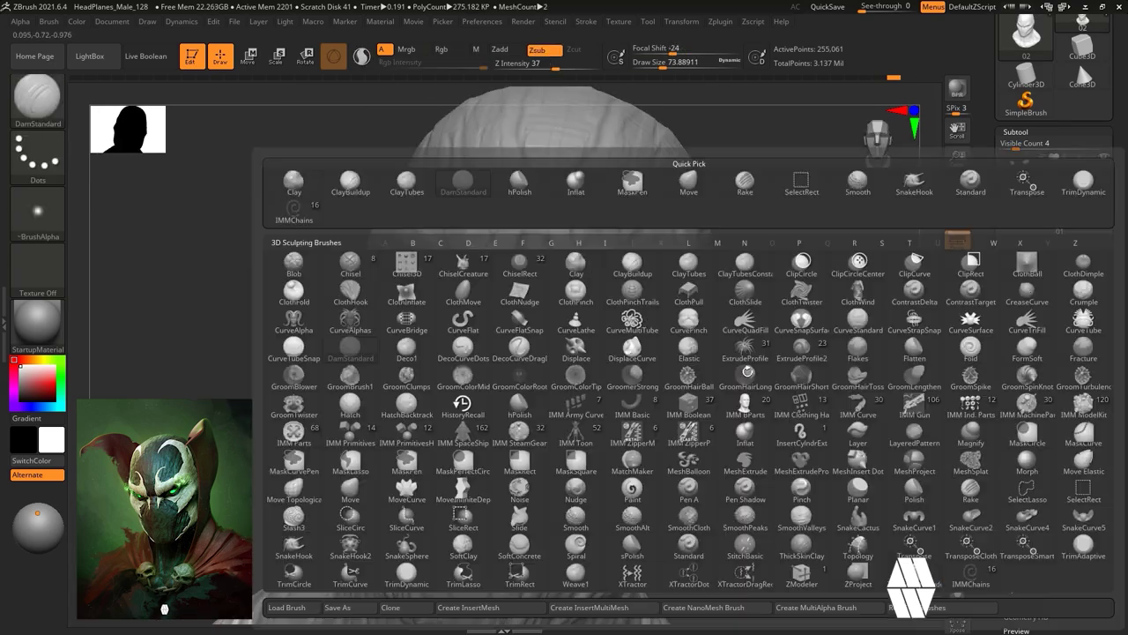
{"action": "key", "text": "c"}
{"action": "key", "text": "b"}
{"action": "mouse_move", "coordinate": [756, 291]}
{"action": "left_mouse_down", "text": "alt"}
{"action": "mouse_move", "coordinate": [678, 202]}
{"action": "mouse_move", "coordinate": [768, 302]}
{"action": "mouse_move", "coordinate": [705, 308]}
{"action": "left_mouse_up", "text": "alt"}
{"action": "key", "text": "b"}
{"action": "key", "text": "d"}
{"action": "key", "text": "s"}
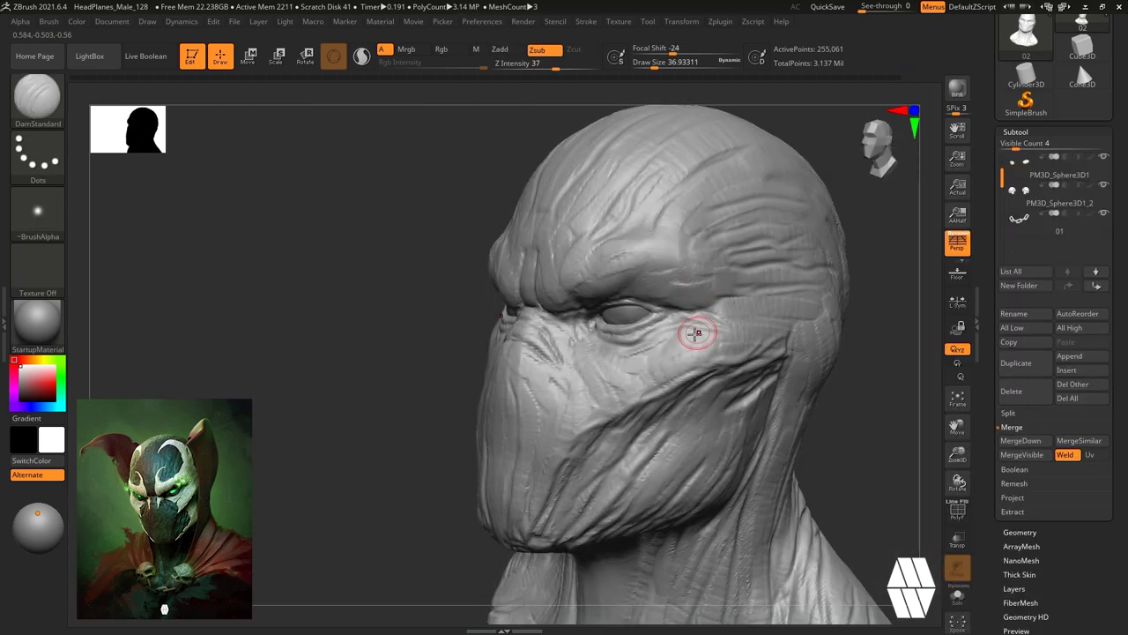
{"action": "mouse_move", "coordinate": [718, 252]}
{"action": "right_mouse_down"}
{"action": "mouse_move", "coordinate": [610, 280]}
{"action": "mouse_move", "coordinate": [669, 290]}
{"action": "right_mouse_up"}
Build up the folds on the face and neck with ClayBuildup at a draw size of about 68.
{"action": "mouse_move", "coordinate": [793, 203]}
{"action": "left_mouse_down"}
{"action": "mouse_move", "coordinate": [743, 214]}
{"action": "mouse_move", "coordinate": [796, 252]}
{"action": "mouse_move", "coordinate": [785, 309]}
{"action": "mouse_move", "coordinate": [757, 288]}
{"action": "mouse_move", "coordinate": [705, 300]}
{"action": "mouse_move", "coordinate": [810, 314]}
{"action": "mouse_move", "coordinate": [868, 255]}
{"action": "left_mouse_up"}
{"action": "key", "text": "b"}
{"action": "key", "text": "c"}
{"action": "key", "text": "b"}
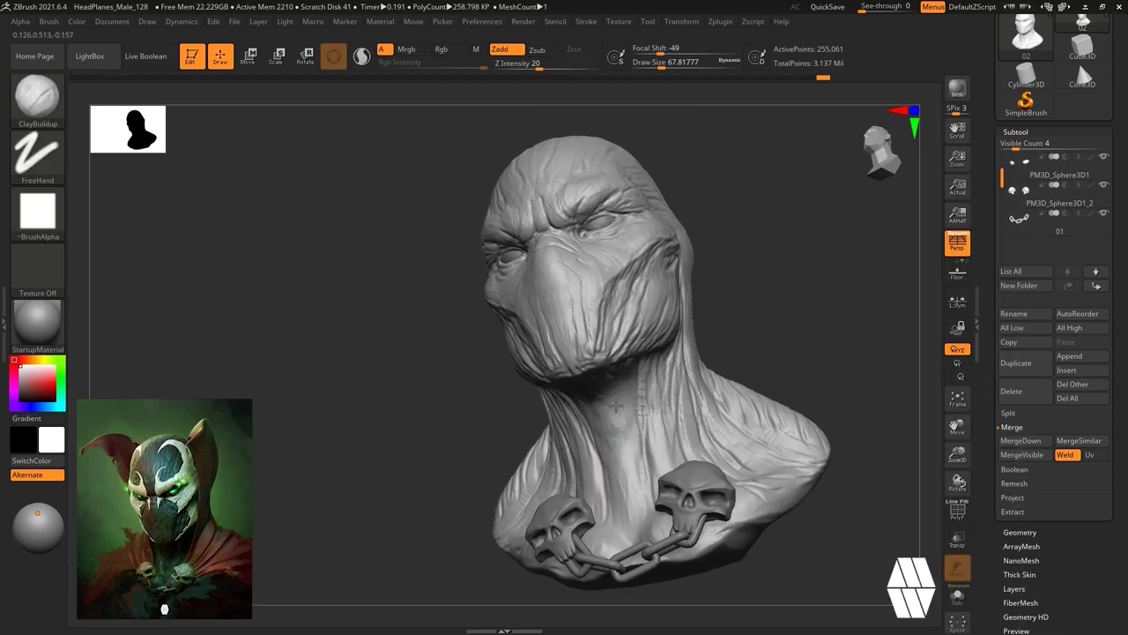
{"action": "mouse_move", "coordinate": [894, 291]}
{"action": "left_mouse_down"}
{"action": "mouse_move", "coordinate": [844, 312]}
{"action": "mouse_move", "coordinate": [846, 370]}
{"action": "left_mouse_up"}
{"action": "left_click_drag", "start_coordinate": [899, 265], "coordinate": [878, 231]}
Switch to the Standard brush and refine the fabric folds around the bust.
{"action": "key", "text": "b"}
{"action": "key", "text": "s"}
{"action": "key", "text": "t"}
{"action": "left_click_drag", "start_coordinate": [740, 371], "coordinate": [736, 308], "text": "alt"}
{"action": "mouse_move", "coordinate": [674, 340]}
{"action": "left_mouse_down"}
{"action": "mouse_move", "coordinate": [699, 315]}
{"action": "mouse_move", "coordinate": [727, 388]}
{"action": "left_mouse_up"}
{"action": "left_click_drag", "start_coordinate": [727, 388], "coordinate": [692, 251], "text": "alt"}
{"action": "left_click_drag", "start_coordinate": [749, 290], "coordinate": [605, 305]}
{"action": "left_click_drag", "start_coordinate": [705, 352], "coordinate": [722, 282], "text": "alt"}
{"action": "mouse_move", "coordinate": [811, 282]}
{"action": "left_mouse_down"}
{"action": "mouse_move", "coordinate": [736, 275]}
{"action": "mouse_move", "coordinate": [767, 242]}
{"action": "mouse_move", "coordinate": [776, 284]}
{"action": "left_mouse_up"}
Switch back to ClayTubes at a draw size of about 71 and add folds over the top of the head.
{"action": "key", "text": "b"}
{"action": "left_click", "coordinate": [449, 191]}
{"action": "left_click_drag", "start_coordinate": [723, 255], "coordinate": [758, 308]}
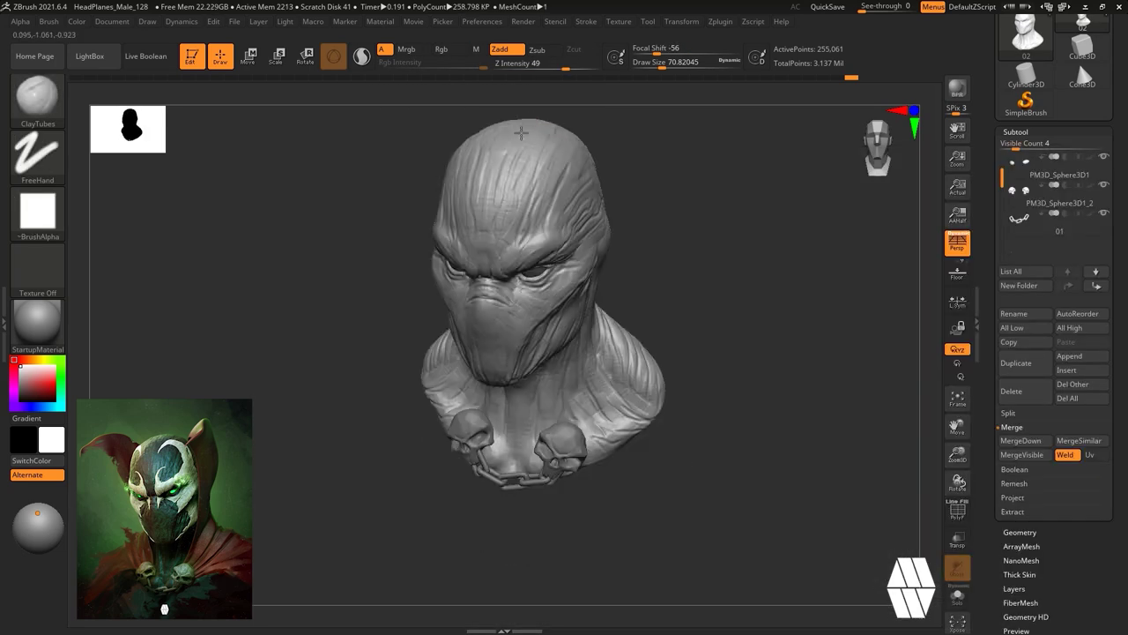
{"action": "left_click_drag", "start_coordinate": [687, 229], "coordinate": [758, 210]}
{"action": "left_click_drag", "start_coordinate": [420, 203], "coordinate": [476, 231]}
{"action": "mouse_move", "coordinate": [811, 198]}
{"action": "left_mouse_down"}
{"action": "mouse_move", "coordinate": [750, 188]}
{"action": "mouse_move", "coordinate": [803, 232]}
{"action": "mouse_move", "coordinate": [758, 247]}
{"action": "mouse_move", "coordinate": [758, 272]}
{"action": "left_mouse_up"}
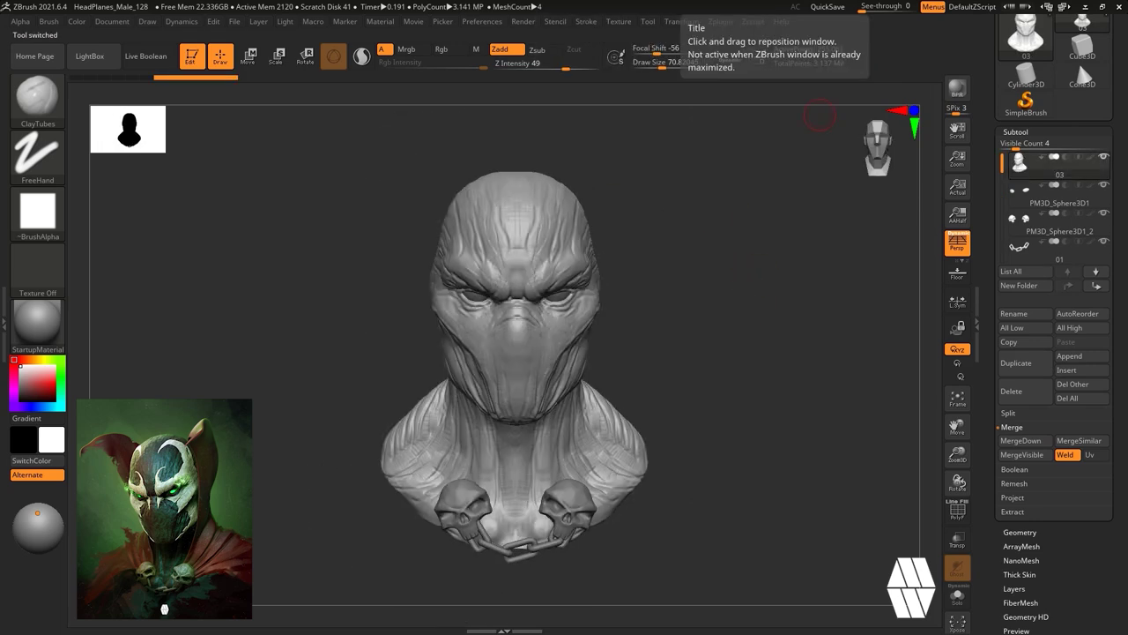
Set the MaskPen's focal shift to -100 and mask symmetrical curved markings from the forehead to the inner eye corners.
{"action": "left_click_drag", "start_coordinate": [749, 237], "coordinate": [758, 300], "text": "alt"}
{"action": "left_click_drag", "start_coordinate": [775, 203], "coordinate": [723, 199]}
{"action": "left_click_drag", "start_coordinate": [819, 196], "coordinate": [749, 291]}
{"action": "left_click_drag", "start_coordinate": [652, 50], "coordinate": [626, 48], "text": "ctrl"}
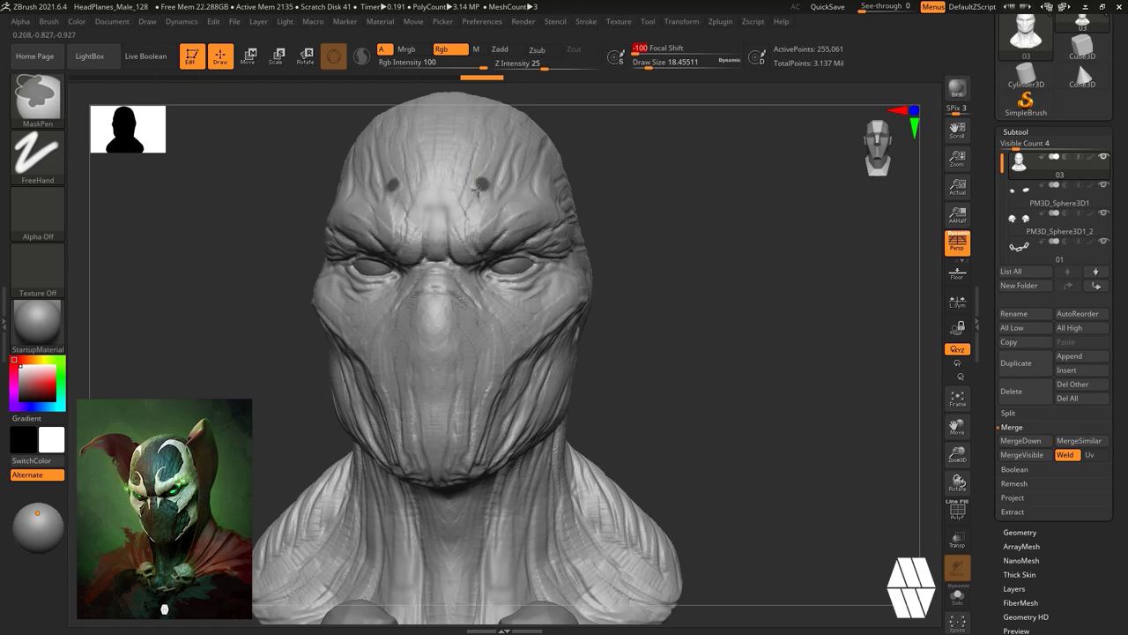
{"action": "left_click_drag", "start_coordinate": [467, 265], "coordinate": [493, 296], "text": "ctrl"}
{"action": "left_click_drag", "start_coordinate": [712, 287], "coordinate": [652, 280]}
{"action": "mouse_move", "coordinate": [485, 275]}
{"action": "left_mouse_down", "text": "ctrl"}
{"action": "mouse_move", "coordinate": [529, 320]}
{"action": "mouse_move", "coordinate": [571, 407]}
{"action": "left_mouse_up", "text": "ctrl"}
{"action": "left_click_drag", "start_coordinate": [833, 274], "coordinate": [776, 282]}
{"action": "key", "text": "ctrl+z"}
Mask a stripe from the inner eye down the cheek to the jaw and up towards the temple, trimming its jaw edge.
{"action": "left_click_drag", "start_coordinate": [513, 282], "coordinate": [589, 405], "text": "ctrl"}
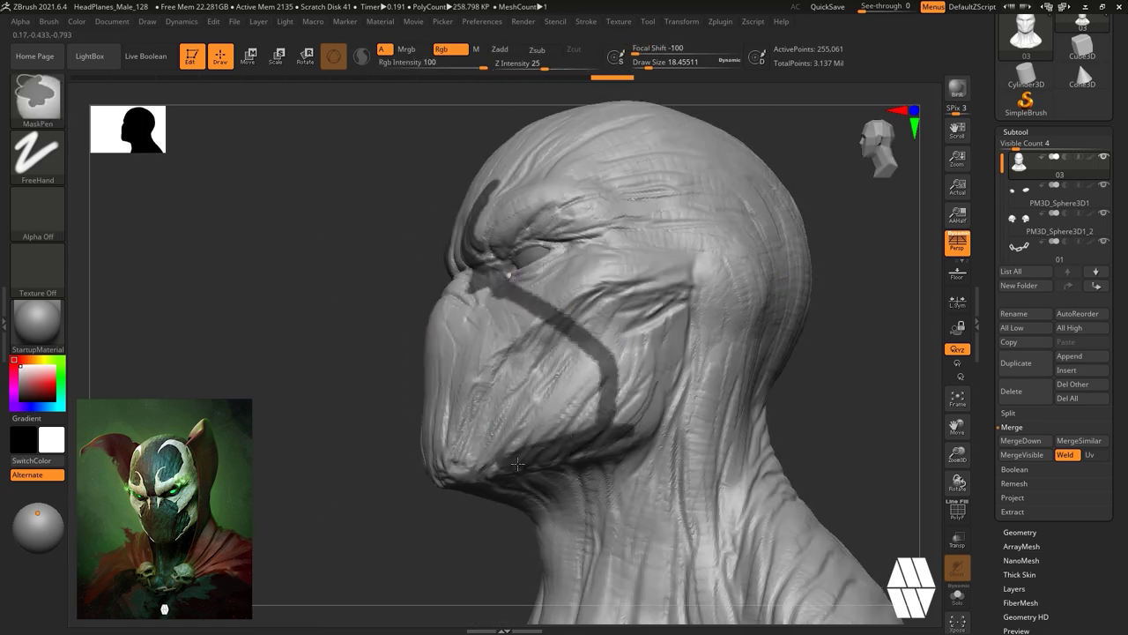
{"action": "left_click_drag", "start_coordinate": [635, 442], "coordinate": [680, 255], "text": "ctrl"}
{"action": "left_click_drag", "start_coordinate": [794, 370], "coordinate": [789, 297]}
{"action": "left_click_drag", "start_coordinate": [620, 459], "coordinate": [471, 480], "text": "ctrl+alt"}
{"action": "right_click_drag", "start_coordinate": [789, 297], "coordinate": [707, 291]}
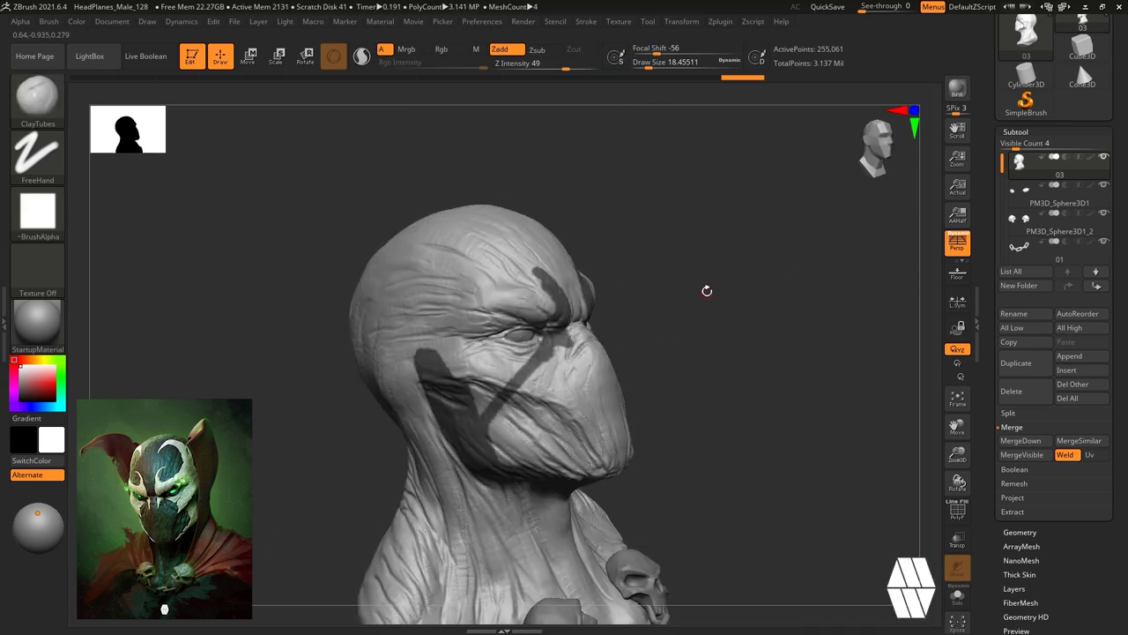
Mask the arc from the temple up over the side of the forehead and widen the marking along the brow.
{"action": "left_click_drag", "start_coordinate": [740, 256], "coordinate": [788, 275]}
{"action": "left_click_drag", "start_coordinate": [495, 379], "coordinate": [468, 296], "text": "ctrl"}
{"action": "left_click_drag", "start_coordinate": [776, 264], "coordinate": [746, 291]}
{"action": "left_click_drag", "start_coordinate": [482, 275], "coordinate": [538, 209], "text": "ctrl"}
{"action": "left_click_drag", "start_coordinate": [857, 265], "coordinate": [705, 220]}
{"action": "left_click_drag", "start_coordinate": [518, 301], "coordinate": [535, 282], "text": "ctrl"}
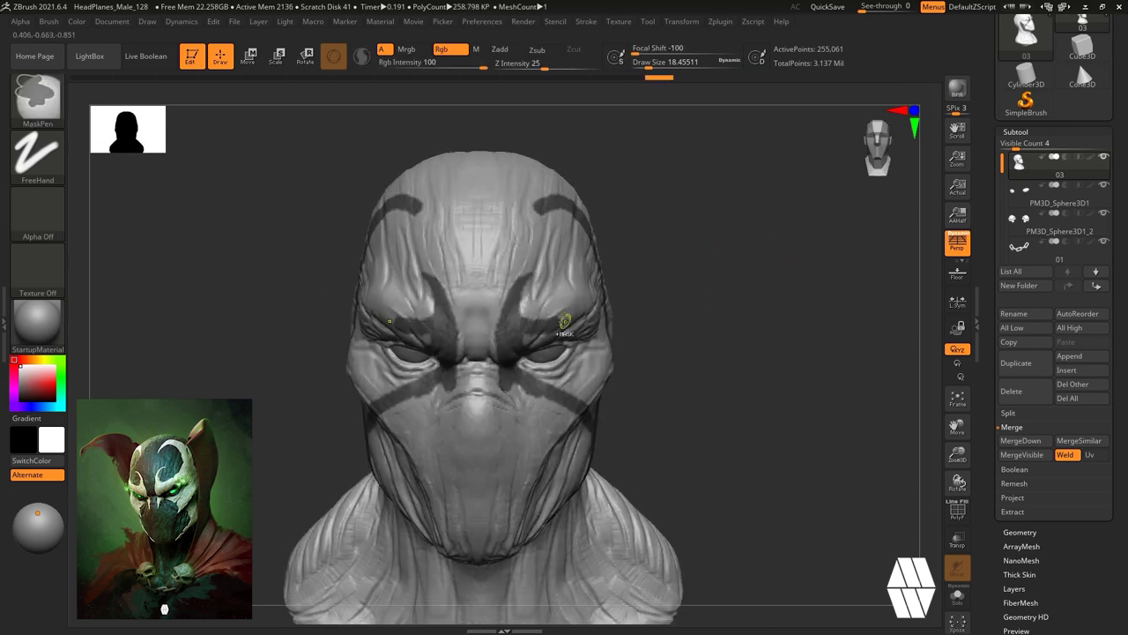
Fill the mask below the eye and down the cheek, and trim the forehead arc into a tapered curve.
{"action": "right_click_drag", "start_coordinate": [725, 303], "coordinate": [547, 374]}
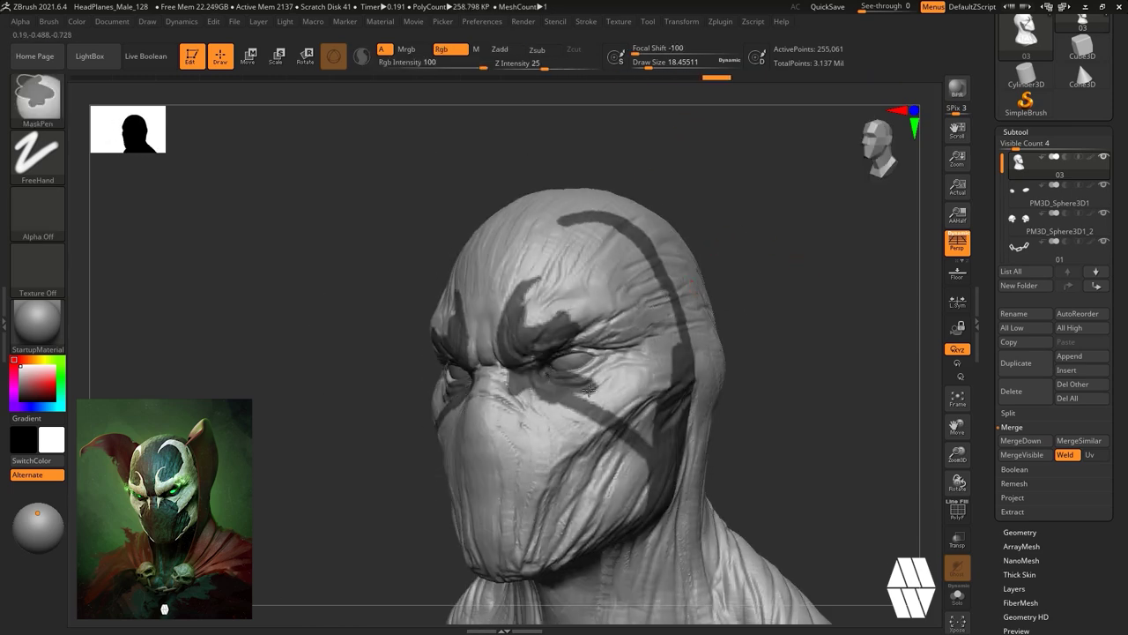
{"action": "left_click_drag", "start_coordinate": [654, 445], "coordinate": [643, 331], "text": "ctrl"}
{"action": "left_click_drag", "start_coordinate": [564, 218], "coordinate": [675, 294], "text": "ctrl+alt"}
{"action": "right_click_drag", "start_coordinate": [724, 286], "coordinate": [683, 307]}
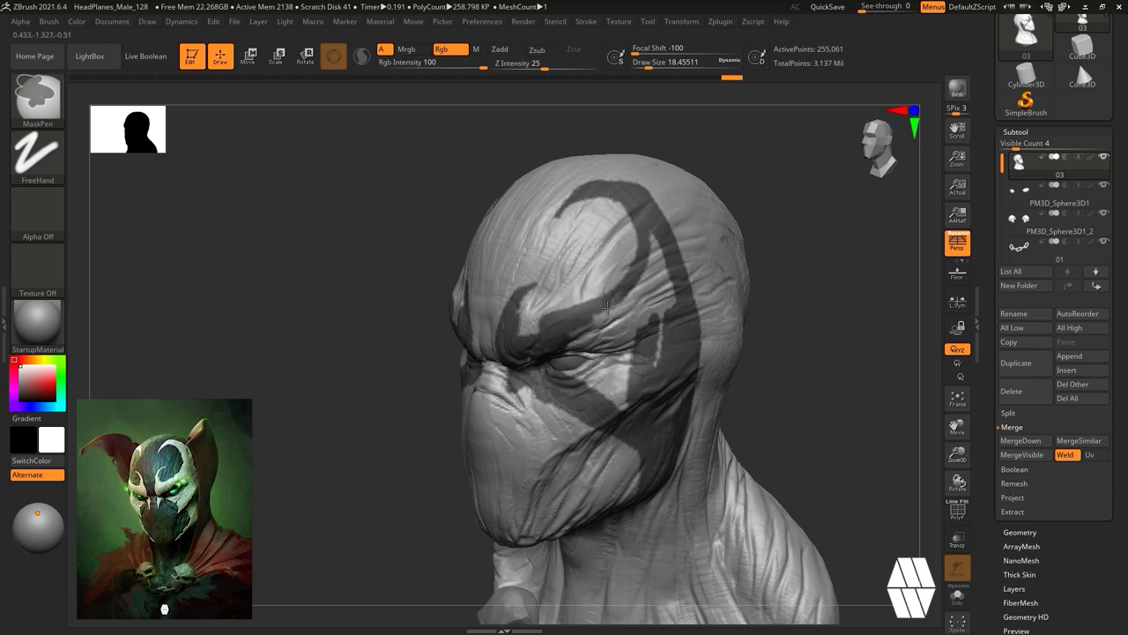
Fill the mask around the eye and temple, and trim its edges near the eye and along the side of the head.
{"action": "right_click_drag", "start_coordinate": [656, 375], "coordinate": [683, 327], "text": "ctrl"}
{"action": "right_click_drag", "start_coordinate": [683, 327], "coordinate": [784, 326]}
{"action": "right_click_drag", "start_coordinate": [784, 327], "coordinate": [784, 388], "text": "ctrl"}
{"action": "right_click_drag", "start_coordinate": [443, 301], "coordinate": [524, 356]}
{"action": "left_click_drag", "start_coordinate": [522, 347], "coordinate": [541, 359], "text": "ctrl+alt"}
{"action": "left_click_drag", "start_coordinate": [370, 228], "coordinate": [390, 325], "text": "ctrl+alt"}
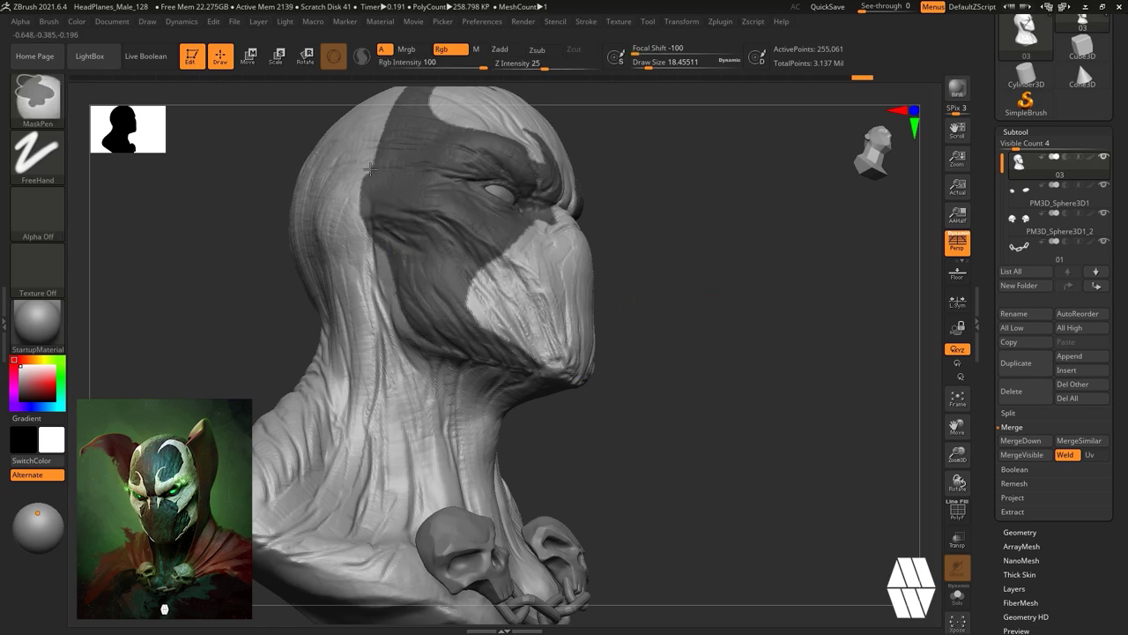
Clean up the mask outline along the side of the head and beside the nose.
{"action": "right_click_drag", "start_coordinate": [370, 169], "coordinate": [432, 247]}
{"action": "right_click_drag", "start_coordinate": [793, 353], "coordinate": [722, 343]}
{"action": "right_click_drag", "start_coordinate": [723, 344], "coordinate": [738, 304], "text": "ctrl"}
{"action": "right_click_drag", "start_coordinate": [757, 322], "coordinate": [678, 326]}
{"action": "right_click_drag", "start_coordinate": [679, 326], "coordinate": [674, 373], "text": "ctrl"}
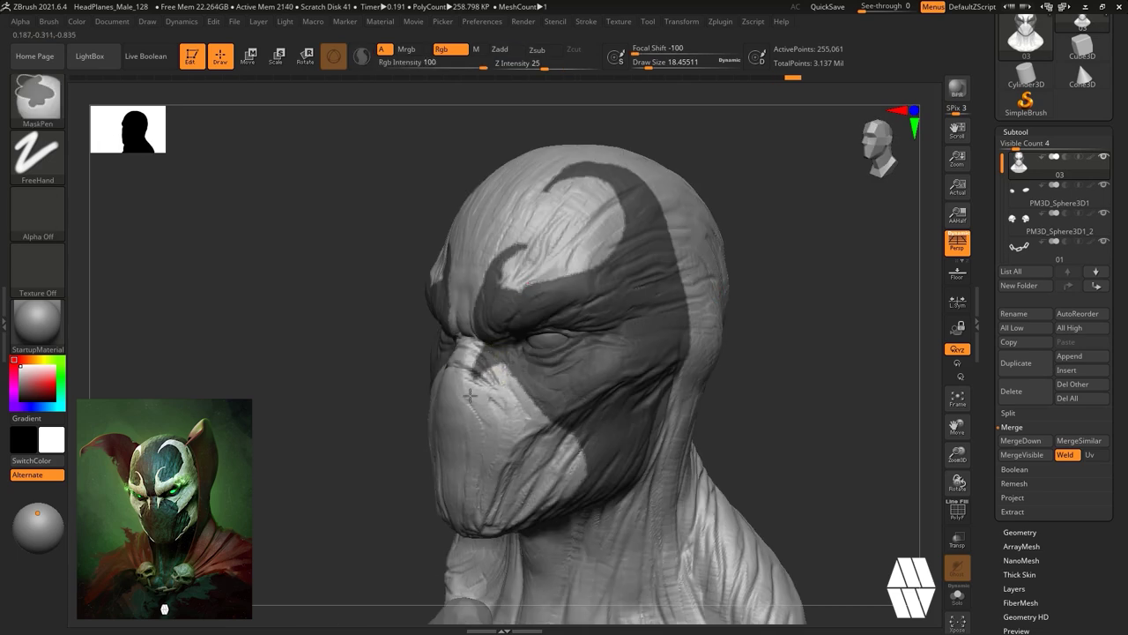
Reshape the masked forehead curve by erasing excess and repainting its inner edge.
{"action": "right_click_drag", "start_coordinate": [776, 379], "coordinate": [738, 360]}
{"action": "right_click_drag", "start_coordinate": [825, 312], "coordinate": [822, 278], "text": "ctrl"}
{"action": "mouse_move", "coordinate": [821, 278]}
{"action": "right_mouse_down", "text": "shift"}
{"action": "mouse_move", "coordinate": [828, 347]}
{"action": "mouse_move", "coordinate": [815, 395]}
{"action": "mouse_move", "coordinate": [815, 354]}
{"action": "right_mouse_up", "text": "shift"}
{"action": "right_click_drag", "start_coordinate": [816, 354], "coordinate": [868, 326]}
{"action": "right_click_drag", "start_coordinate": [868, 326], "coordinate": [868, 374], "text": "ctrl"}
{"action": "left_click_drag", "start_coordinate": [514, 208], "coordinate": [531, 242], "text": "ctrl+alt"}
{"action": "mouse_move", "coordinate": [881, 291]}
{"action": "right_mouse_down"}
{"action": "mouse_move", "coordinate": [846, 272]}
{"action": "mouse_move", "coordinate": [814, 287]}
{"action": "right_mouse_up"}
{"action": "mouse_move", "coordinate": [813, 286]}
{"action": "right_mouse_down", "text": "ctrl"}
{"action": "mouse_move", "coordinate": [808, 259]}
{"action": "mouse_move", "coordinate": [736, 367]}
{"action": "mouse_move", "coordinate": [784, 374]}
{"action": "right_mouse_up", "text": "ctrl"}
{"action": "left_click_drag", "start_coordinate": [529, 244], "coordinate": [533, 226], "text": "ctrl"}
{"action": "mouse_move", "coordinate": [750, 323]}
{"action": "right_mouse_down", "text": "shift"}
{"action": "mouse_move", "coordinate": [755, 189]}
{"action": "mouse_move", "coordinate": [780, 286]}
{"action": "right_mouse_up", "text": "shift"}
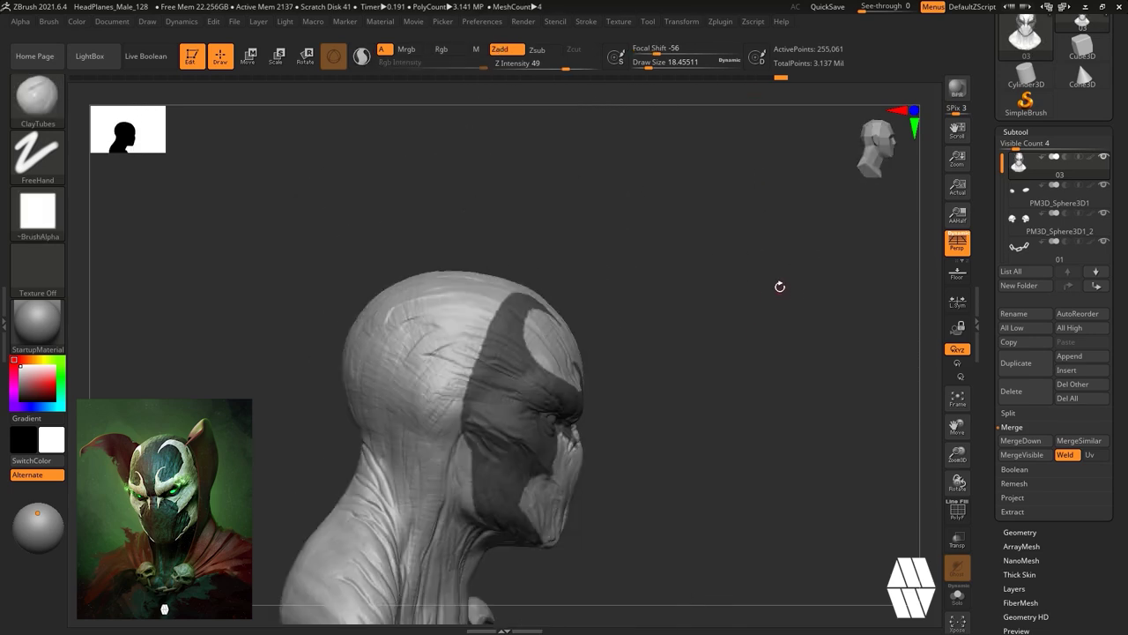
Refine the tapered tips of the masked arcs on top of the head and smooth their outer contour.
{"action": "right_click_drag", "start_coordinate": [472, 321], "coordinate": [697, 353]}
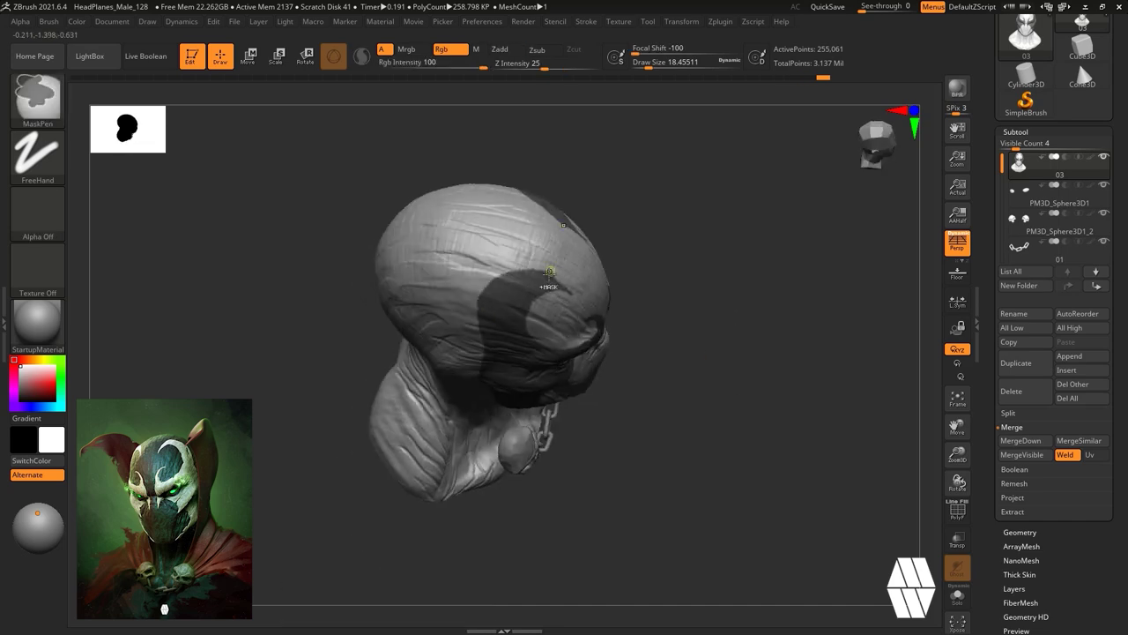
{"action": "left_click_drag", "start_coordinate": [723, 352], "coordinate": [636, 335]}
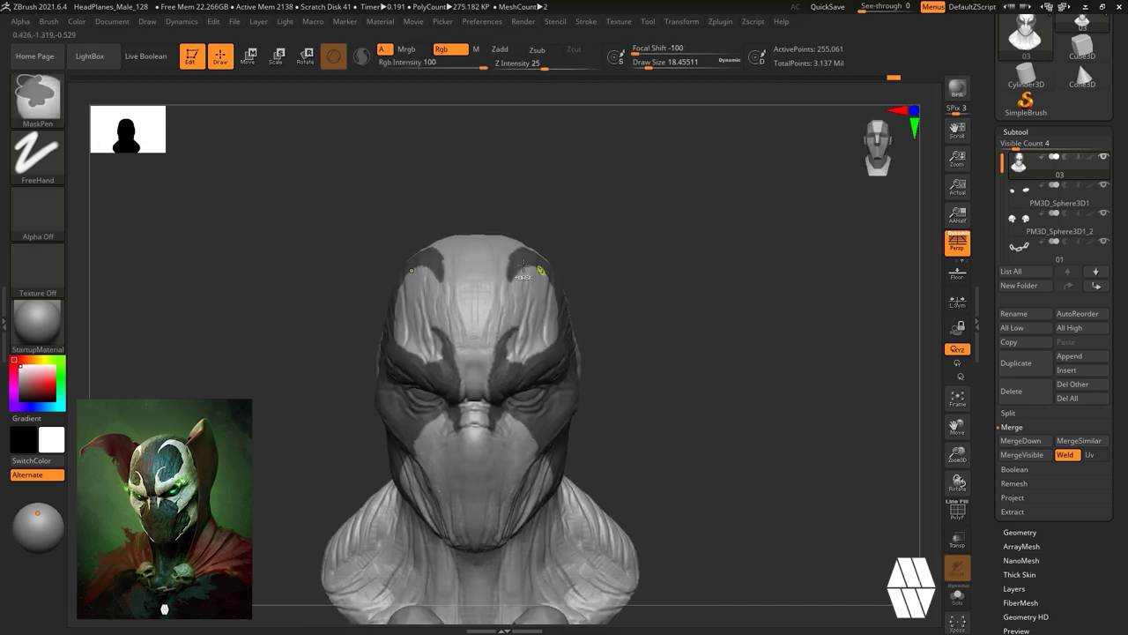
{"action": "left_click_drag", "start_coordinate": [523, 271], "coordinate": [511, 277], "text": "ctrl+alt"}
{"action": "left_click_drag", "start_coordinate": [752, 287], "coordinate": [713, 267]}
{"action": "left_click_drag", "start_coordinate": [569, 305], "coordinate": [559, 319], "text": "ctrl"}
Extend the mask slightly beside the nose near the inner eye corner.
{"action": "mouse_move", "coordinate": [763, 307]}
{"action": "left_mouse_down"}
{"action": "mouse_move", "coordinate": [735, 415]}
{"action": "mouse_move", "coordinate": [683, 397]}
{"action": "left_mouse_up"}
{"action": "left_click_drag", "start_coordinate": [480, 414], "coordinate": [488, 429], "text": "ctrl"}
{"action": "left_click_drag", "start_coordinate": [670, 384], "coordinate": [763, 390]}
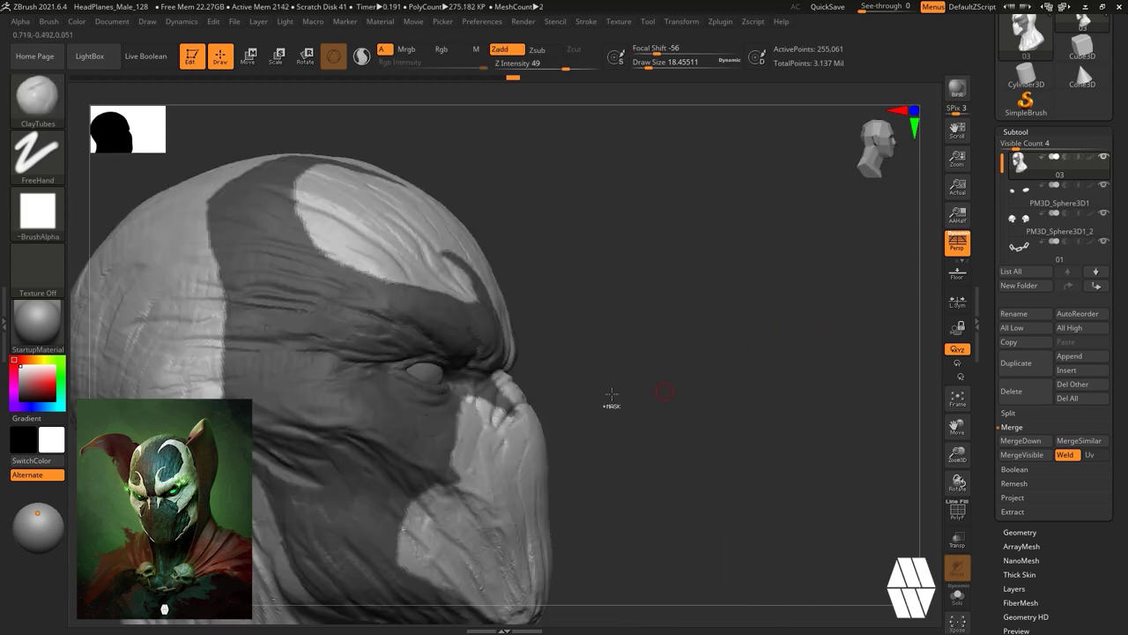
Touch up the face-marking mask beside the inner brow and along the forehead edge.
{"action": "left_click_drag", "start_coordinate": [505, 395], "coordinate": [518, 427], "text": "ctrl"}
{"action": "left_click_drag", "start_coordinate": [705, 415], "coordinate": [599, 419]}
{"action": "mouse_move", "coordinate": [811, 287]}
{"action": "left_mouse_down"}
{"action": "mouse_move", "coordinate": [770, 275]}
{"action": "mouse_move", "coordinate": [811, 247]}
{"action": "mouse_move", "coordinate": [834, 290]}
{"action": "left_mouse_up"}
{"action": "left_click_drag", "start_coordinate": [578, 202], "coordinate": [578, 216], "text": "ctrl"}
{"action": "left_click_drag", "start_coordinate": [798, 362], "coordinate": [773, 303], "text": "alt"}
Try extracting the masked face markings as a separate shell with thickness 0.02, and remove the extracted piece.
{"action": "left_click", "coordinate": [1016, 512]}
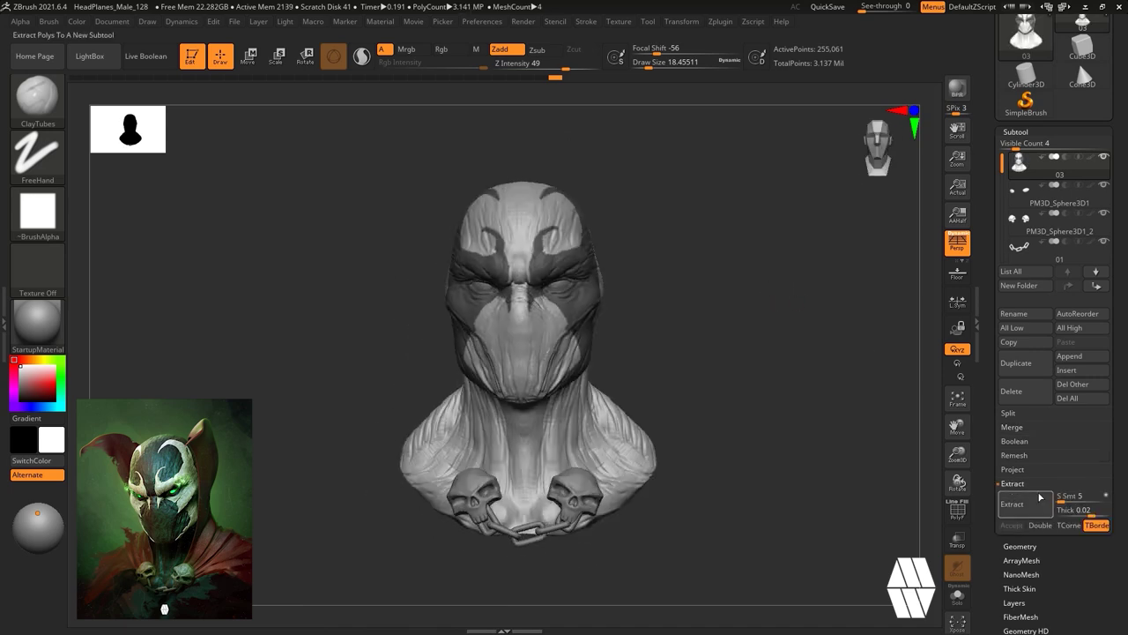
{"action": "left_click", "coordinate": [1026, 511]}
{"action": "left_click", "coordinate": [1091, 512]}
{"action": "left_click", "coordinate": [1024, 511]}
{"action": "left_click", "coordinate": [1003, 526]}
{"action": "mouse_move", "coordinate": [776, 288]}
{"action": "left_mouse_down"}
{"action": "mouse_move", "coordinate": [705, 289]}
{"action": "mouse_move", "coordinate": [687, 273]}
{"action": "mouse_move", "coordinate": [864, 247]}
{"action": "mouse_move", "coordinate": [807, 326]}
{"action": "mouse_move", "coordinate": [784, 252]}
{"action": "mouse_move", "coordinate": [834, 271]}
{"action": "left_mouse_up"}
{"action": "key", "text": "b"}
{"action": "key", "text": "c"}
{"action": "key", "text": "t"}
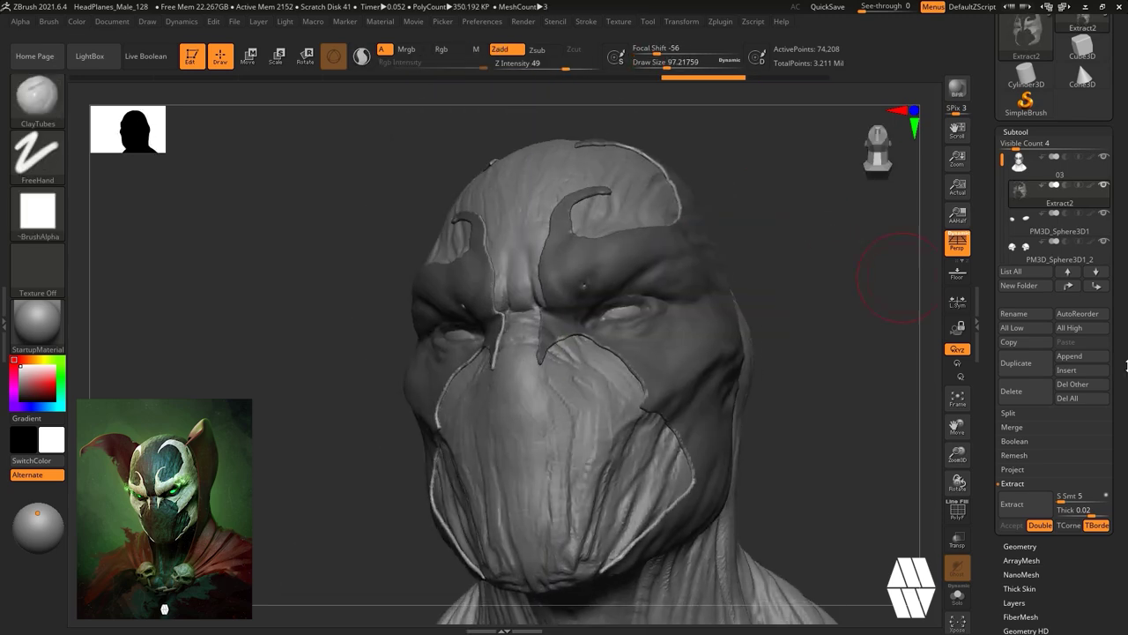
{"action": "left_click", "coordinate": [1017, 396]}
{"action": "key", "text": "ctrl+z"}
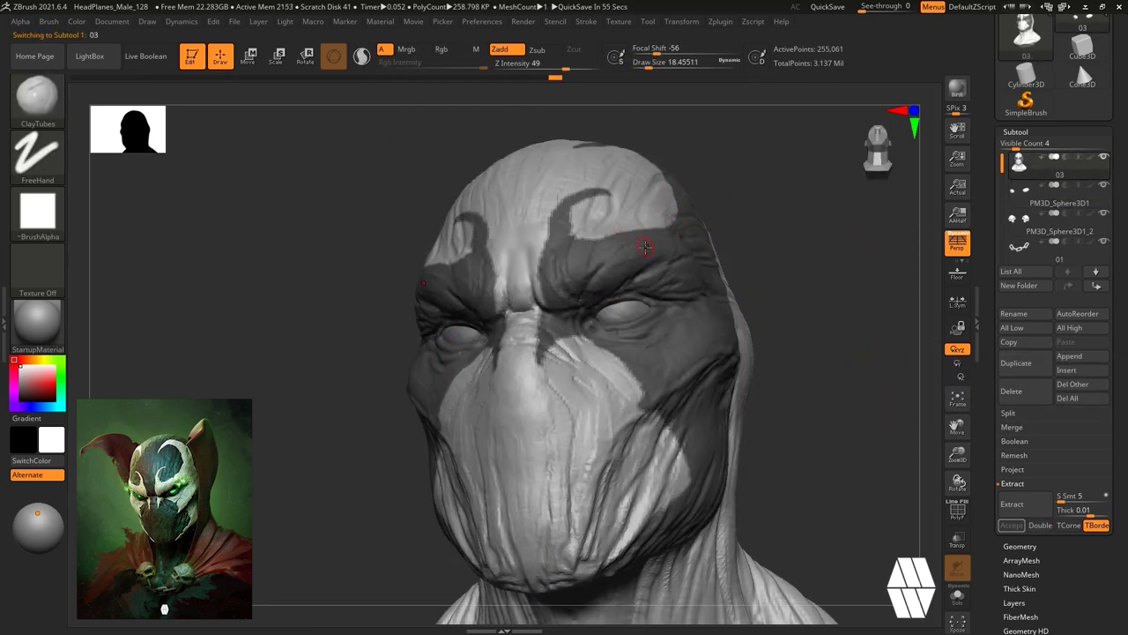
Extract the masked face markings as a separate double-sided subtool with thickness 0.02.
{"action": "left_click", "coordinate": [1025, 511]}
{"action": "mouse_move", "coordinate": [819, 318]}
{"action": "left_mouse_down", "text": "alt"}
{"action": "mouse_move", "coordinate": [819, 273]}
{"action": "mouse_move", "coordinate": [838, 317]}
{"action": "left_mouse_up", "text": "alt"}
{"action": "left_click", "coordinate": [1039, 525]}
{"action": "left_click", "coordinate": [1026, 508]}
{"action": "left_click", "coordinate": [1012, 526]}
{"action": "left_click_drag", "start_coordinate": [619, 433], "coordinate": [573, 332], "text": "shift"}
{"action": "mouse_move", "coordinate": [837, 304]}
{"action": "left_mouse_down"}
{"action": "mouse_move", "coordinate": [784, 304]}
{"action": "mouse_move", "coordinate": [780, 291]}
{"action": "mouse_move", "coordinate": [813, 373]}
{"action": "mouse_move", "coordinate": [823, 284]}
{"action": "left_mouse_up"}
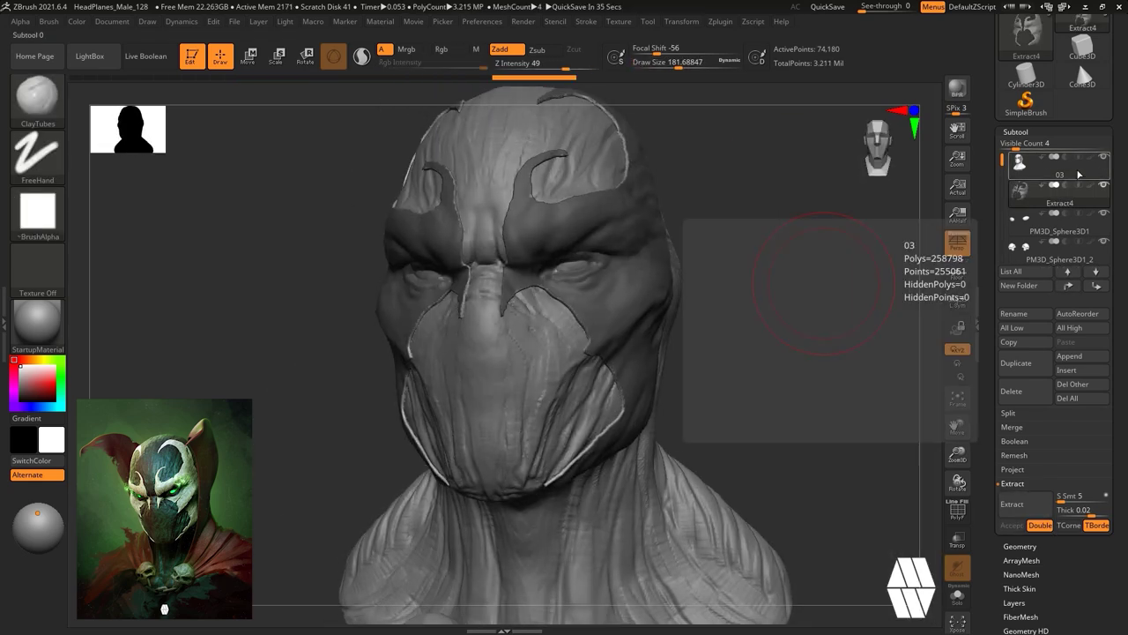
Select the extracted face marking and smooth its surface and edges from the brow down to the cheek.
{"action": "left_click", "coordinate": [1075, 195]}
{"action": "key", "text": "space"}
{"action": "left_click_drag", "start_coordinate": [733, 235], "coordinate": [718, 234]}
{"action": "left_click_drag", "start_coordinate": [630, 185], "coordinate": [608, 388], "text": "shift"}
{"action": "mouse_move", "coordinate": [810, 304]}
{"action": "left_mouse_down"}
{"action": "mouse_move", "coordinate": [796, 320]}
{"action": "mouse_move", "coordinate": [723, 320]}
{"action": "left_mouse_up"}
{"action": "left_click_drag", "start_coordinate": [705, 274], "coordinate": [688, 425], "text": "shift"}
Build up the face marking around the eye with ClayBuildup and smooth the area beside the nose.
{"action": "key", "text": "b"}
{"action": "mouse_move", "coordinate": [820, 317]}
{"action": "left_mouse_down"}
{"action": "mouse_move", "coordinate": [881, 318]}
{"action": "mouse_move", "coordinate": [811, 265]}
{"action": "left_mouse_up"}
{"action": "key", "text": "c"}
{"action": "key", "text": "b"}
{"action": "left_click_drag", "start_coordinate": [687, 229], "coordinate": [746, 229]}
{"action": "left_click_drag", "start_coordinate": [811, 272], "coordinate": [749, 352]}
{"action": "left_click_drag", "start_coordinate": [749, 352], "coordinate": [752, 308]}
{"action": "left_click_drag", "start_coordinate": [498, 286], "coordinate": [529, 304], "text": "shift"}
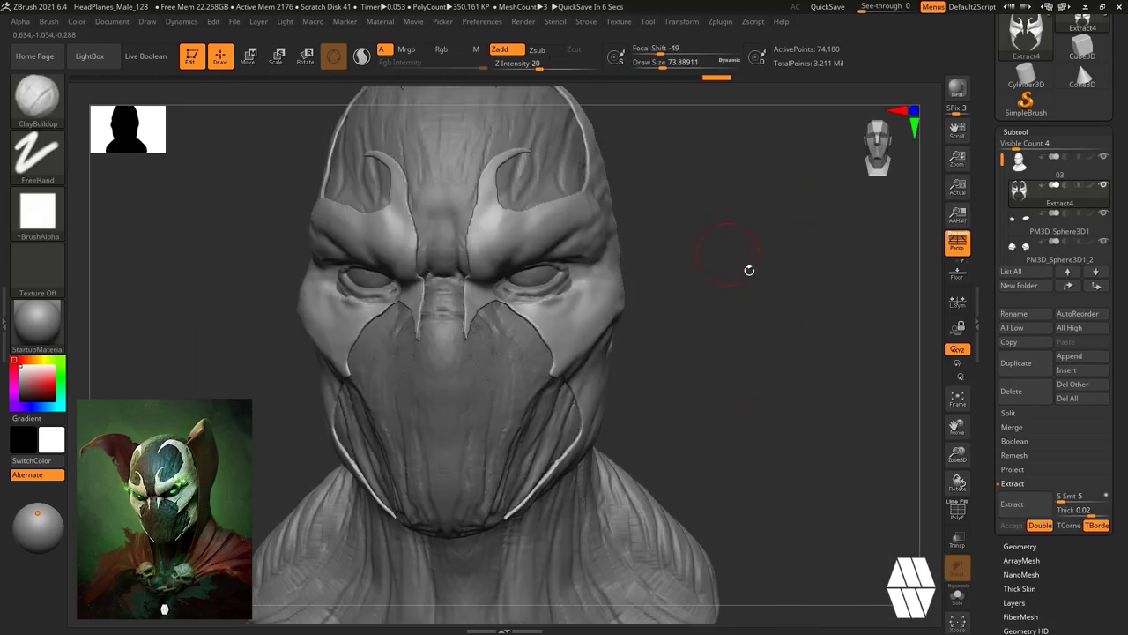
{"action": "left_click_drag", "start_coordinate": [748, 269], "coordinate": [691, 270]}
{"action": "left_click_drag", "start_coordinate": [555, 277], "coordinate": [574, 265]}
Adjust the pointed cheek edge and the brow contour of the face marking with the Move brush.
{"action": "mouse_move", "coordinate": [831, 344]}
{"action": "left_mouse_down"}
{"action": "mouse_move", "coordinate": [779, 301]}
{"action": "mouse_move", "coordinate": [847, 295]}
{"action": "mouse_move", "coordinate": [831, 255]}
{"action": "mouse_move", "coordinate": [833, 304]}
{"action": "left_mouse_up"}
{"action": "key", "text": "b"}
{"action": "key", "text": "m"}
{"action": "key", "text": "v"}
{"action": "left_click_drag", "start_coordinate": [559, 368], "coordinate": [549, 372]}
{"action": "left_click_drag", "start_coordinate": [845, 321], "coordinate": [890, 321], "text": "shift"}
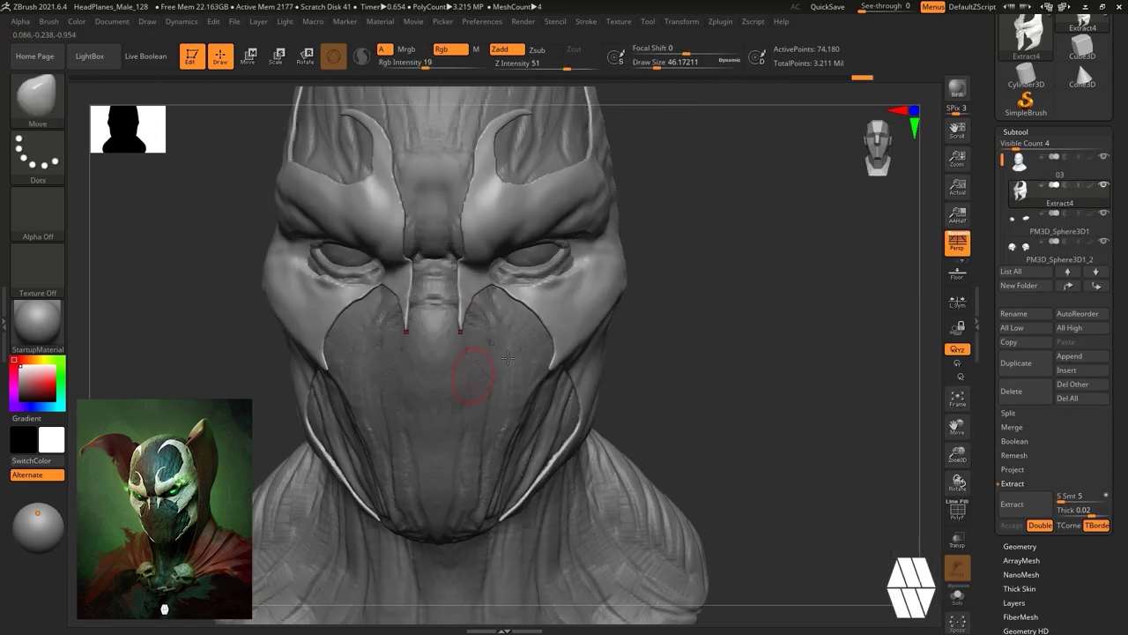
{"action": "left_click_drag", "start_coordinate": [758, 264], "coordinate": [758, 379], "text": "alt"}
{"action": "left_click_drag", "start_coordinate": [548, 220], "coordinate": [542, 231]}
Smooth the marking beneath the eye and build up its inner eye corner with ClayTubes.
{"action": "left_click_drag", "start_coordinate": [823, 203], "coordinate": [758, 273]}
{"action": "left_click_drag", "start_coordinate": [528, 308], "coordinate": [534, 302], "text": "shift"}
{"action": "mouse_move", "coordinate": [705, 291]}
{"action": "left_mouse_down", "text": "shift"}
{"action": "mouse_move", "coordinate": [742, 253]}
{"action": "mouse_move", "coordinate": [763, 285]}
{"action": "mouse_move", "coordinate": [776, 256]}
{"action": "left_mouse_up", "text": "shift"}
{"action": "mouse_move", "coordinate": [776, 256]}
{"action": "left_mouse_down"}
{"action": "mouse_move", "coordinate": [785, 279]}
{"action": "mouse_move", "coordinate": [723, 286]}
{"action": "left_mouse_up"}
{"action": "key", "text": "b"}
{"action": "key", "text": "c"}
{"action": "key", "text": "t"}
{"action": "left_click_drag", "start_coordinate": [723, 286], "coordinate": [723, 353], "text": "alt"}
{"action": "key", "text": "space"}
{"action": "left_click_drag", "start_coordinate": [665, 212], "coordinate": [630, 228]}
{"action": "left_click_drag", "start_coordinate": [758, 264], "coordinate": [811, 256]}
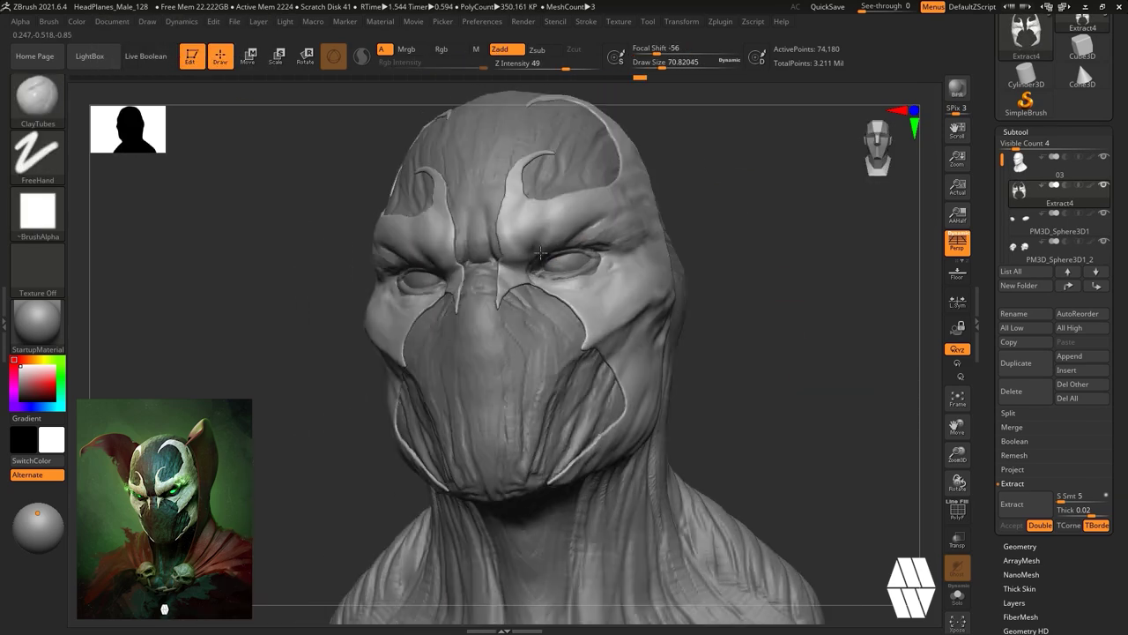
{"action": "left_click_drag", "start_coordinate": [522, 264], "coordinate": [516, 280]}
{"action": "left_click_drag", "start_coordinate": [775, 273], "coordinate": [696, 280]}
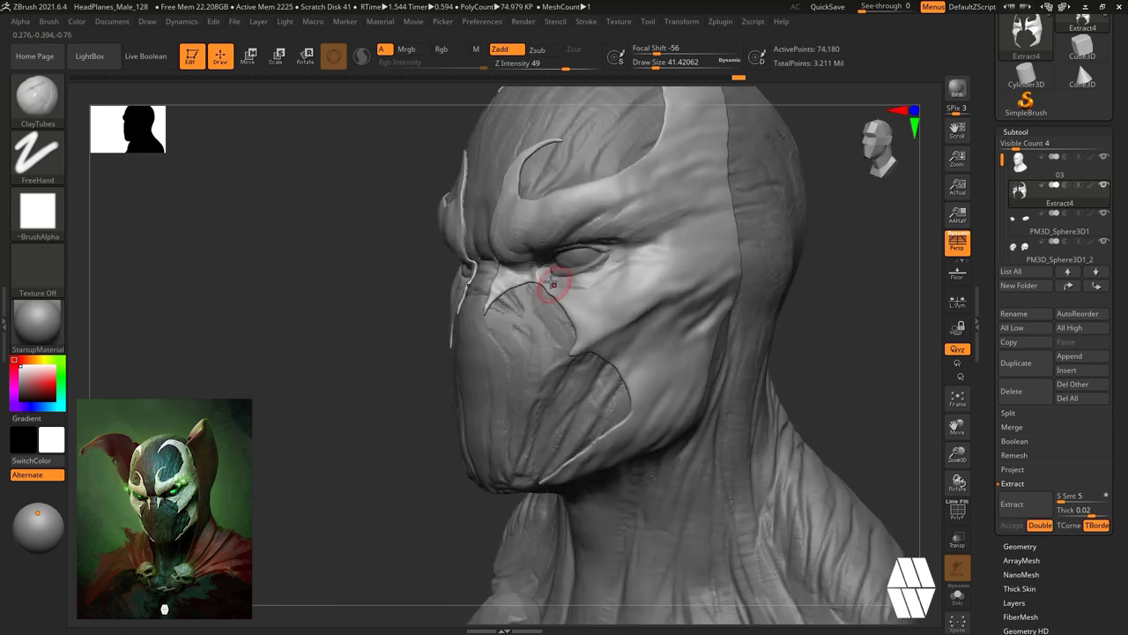
Add ClayTubes strokes across the brow, outer eye and cheek of the face marking to form fabric folds.
{"action": "left_click_drag", "start_coordinate": [562, 224], "coordinate": [545, 232]}
{"action": "mouse_move", "coordinate": [653, 254]}
{"action": "left_mouse_down"}
{"action": "mouse_move", "coordinate": [725, 254]}
{"action": "mouse_move", "coordinate": [648, 265]}
{"action": "left_mouse_up"}
{"action": "mouse_move", "coordinate": [582, 330]}
{"action": "left_mouse_down"}
{"action": "mouse_move", "coordinate": [567, 347]}
{"action": "mouse_move", "coordinate": [644, 348]}
{"action": "left_mouse_up"}
{"action": "left_click_drag", "start_coordinate": [620, 393], "coordinate": [656, 360]}
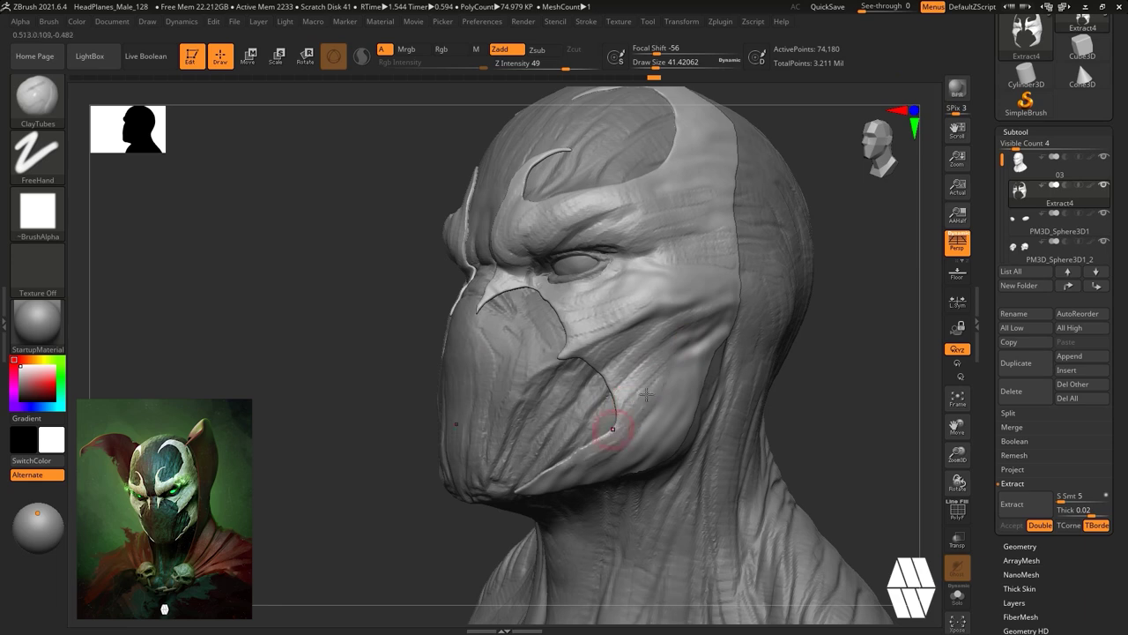
{"action": "left_click_drag", "start_coordinate": [828, 307], "coordinate": [921, 302]}
{"action": "left_click_drag", "start_coordinate": [370, 284], "coordinate": [363, 274]}
{"action": "mouse_move", "coordinate": [828, 272]}
{"action": "left_mouse_down"}
{"action": "mouse_move", "coordinate": [773, 277]}
{"action": "mouse_move", "coordinate": [850, 339]}
{"action": "left_mouse_up"}
Try to carve a crease into the forehead edge of the face marking with DamStandard.
{"action": "mouse_move", "coordinate": [820, 291]}
{"action": "left_mouse_down"}
{"action": "mouse_move", "coordinate": [746, 249]}
{"action": "mouse_move", "coordinate": [616, 258]}
{"action": "left_mouse_up"}
{"action": "key", "text": "b"}
{"action": "key", "text": "d"}
{"action": "key", "text": "s"}
{"action": "left_click_drag", "start_coordinate": [508, 274], "coordinate": [526, 270]}
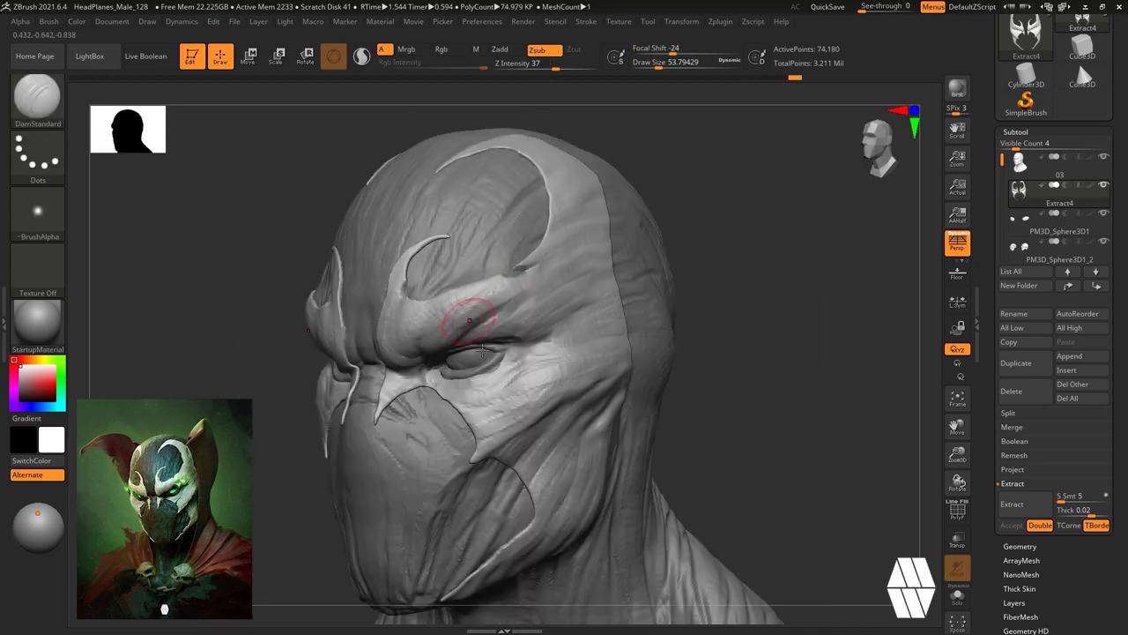
{"action": "left_click_drag", "start_coordinate": [770, 345], "coordinate": [815, 346], "text": "shift"}
{"action": "right_click_drag", "start_coordinate": [749, 387], "coordinate": [723, 347], "text": "ctrl"}
{"action": "key", "text": "ctrl+z"}
Nudge the face marking's edge beside the nose bridge into shape with the Move brush.
{"action": "mouse_move", "coordinate": [788, 360]}
{"action": "left_mouse_down"}
{"action": "mouse_move", "coordinate": [733, 375]}
{"action": "mouse_move", "coordinate": [793, 370]}
{"action": "left_mouse_up"}
{"action": "right_click_drag", "start_coordinate": [731, 353], "coordinate": [713, 259], "text": "ctrl"}
{"action": "key", "text": "b"}
{"action": "key", "text": "m"}
{"action": "key", "text": "v"}
{"action": "left_click_drag", "start_coordinate": [712, 259], "coordinate": [648, 269]}
{"action": "left_click_drag", "start_coordinate": [488, 263], "coordinate": [482, 267]}
{"action": "mouse_move", "coordinate": [705, 284]}
{"action": "left_mouse_down"}
{"action": "mouse_move", "coordinate": [776, 287]}
{"action": "mouse_move", "coordinate": [718, 307]}
{"action": "left_mouse_up"}
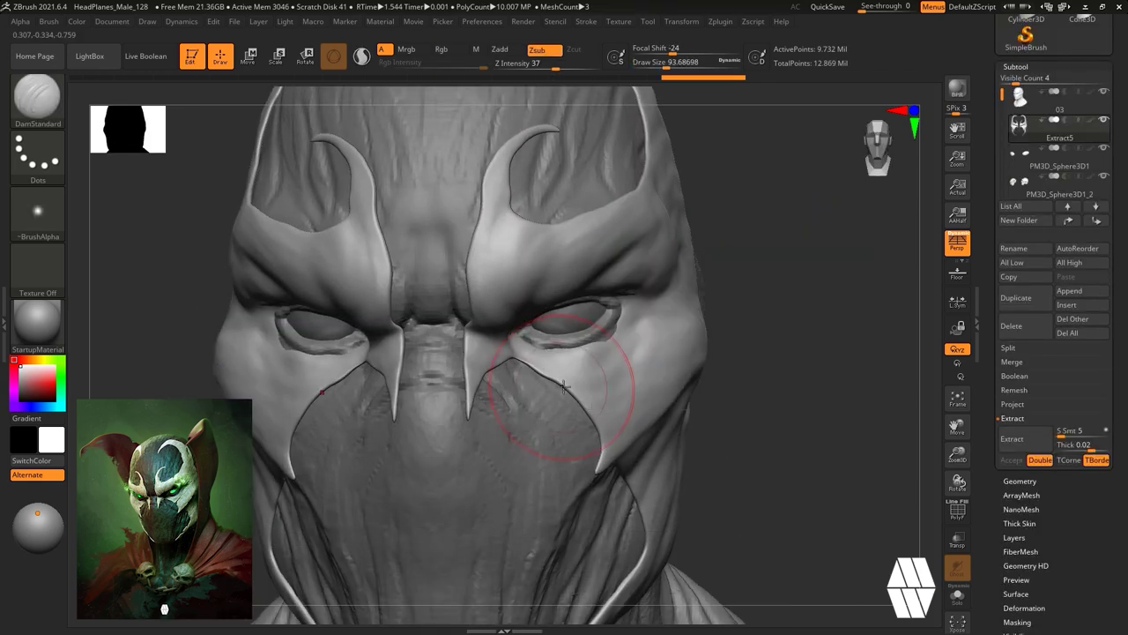
Build up folds beneath the eye and at its outer corner with ClayTubes at intensity 20.
{"action": "key", "text": "b"}
{"action": "key", "text": "c"}
{"action": "key", "text": "t"}
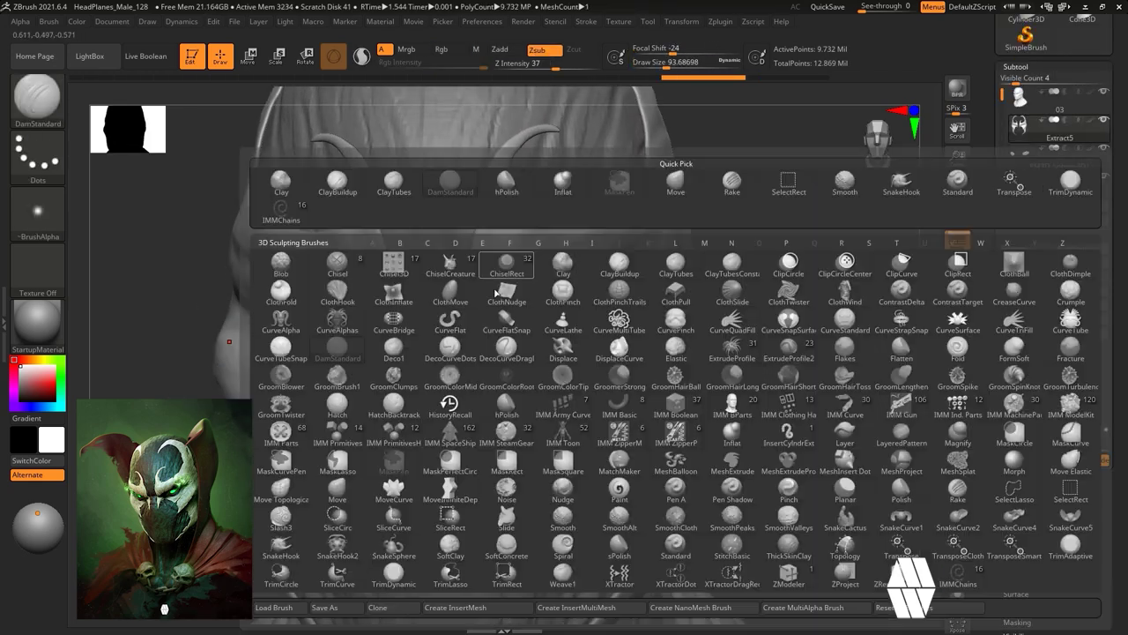
{"action": "left_click_drag", "start_coordinate": [745, 259], "coordinate": [721, 269]}
{"action": "key", "text": "ctrl+z"}
{"action": "left_click", "coordinate": [540, 66]}
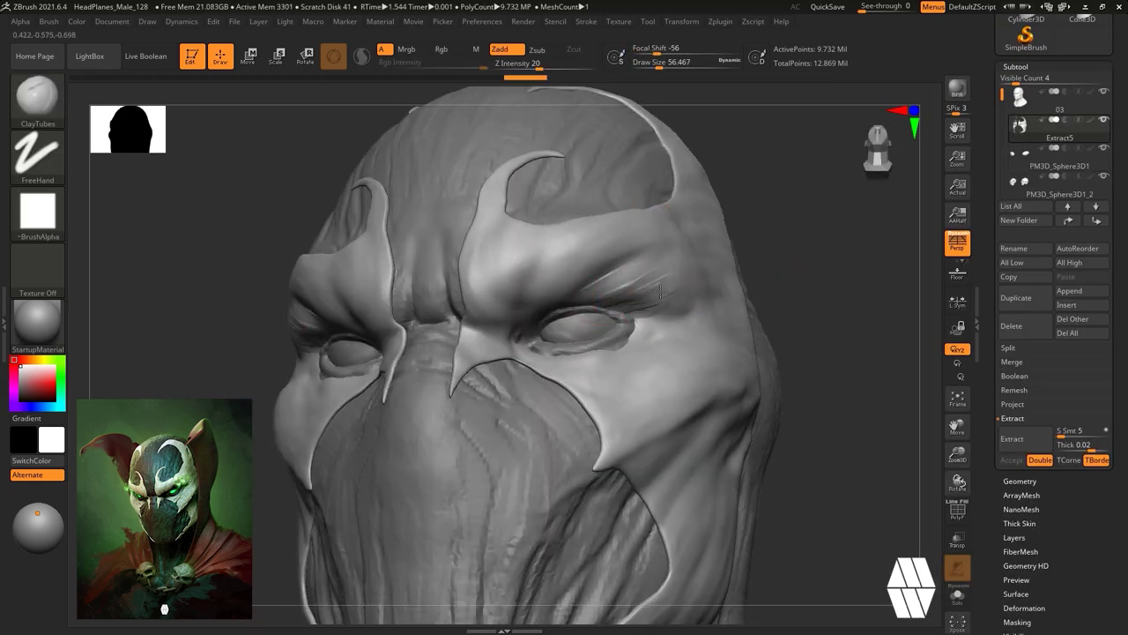
{"action": "left_click_drag", "start_coordinate": [525, 355], "coordinate": [490, 351]}
{"action": "left_click_drag", "start_coordinate": [793, 328], "coordinate": [830, 331]}
{"action": "mouse_move", "coordinate": [610, 328]}
{"action": "left_mouse_down"}
{"action": "mouse_move", "coordinate": [584, 348]}
{"action": "mouse_move", "coordinate": [617, 335]}
{"action": "left_mouse_up"}
Carve fine wrinkles around the outer eye corner and across the inner brow with DamStandard.
{"action": "key", "text": "b"}
{"action": "key", "text": "d"}
{"action": "key", "text": "s"}
{"action": "key", "text": "space"}
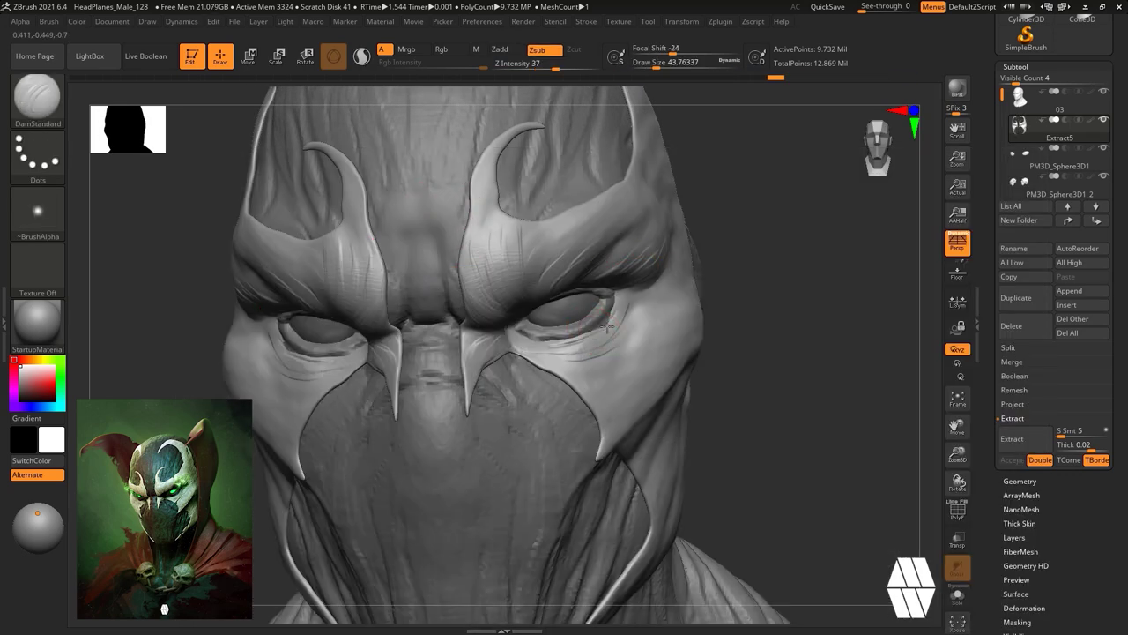
{"action": "left_click_drag", "start_coordinate": [793, 331], "coordinate": [744, 326]}
{"action": "left_click_drag", "start_coordinate": [649, 289], "coordinate": [618, 285]}
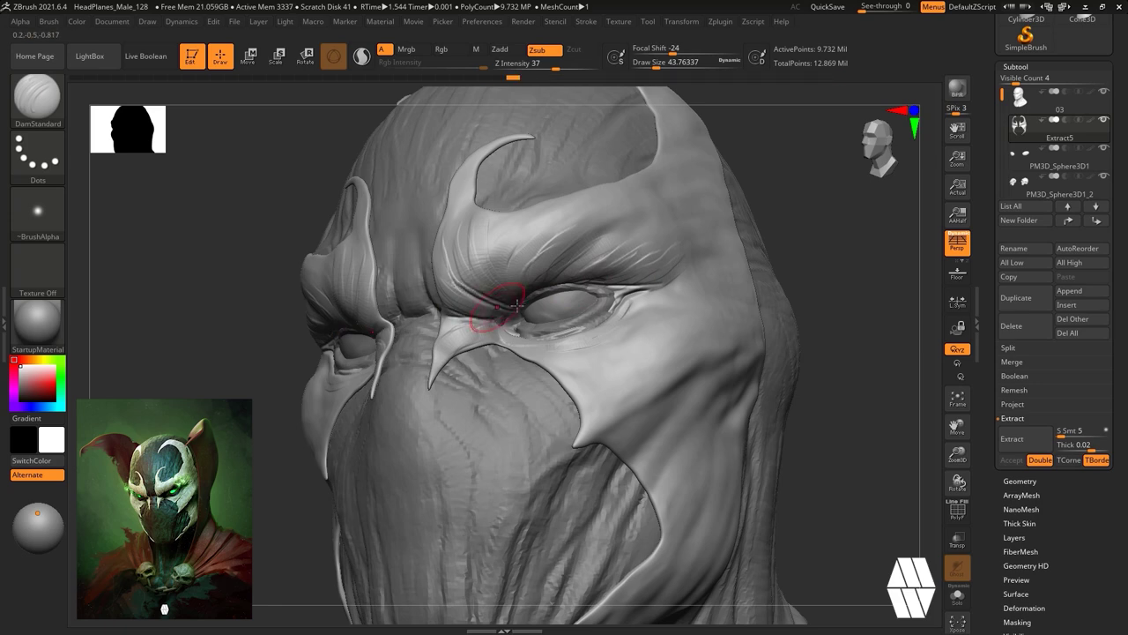
{"action": "left_click_drag", "start_coordinate": [468, 295], "coordinate": [457, 271]}
{"action": "mouse_move", "coordinate": [793, 280]}
{"action": "left_mouse_down"}
{"action": "mouse_move", "coordinate": [855, 277]}
{"action": "mouse_move", "coordinate": [753, 229]}
{"action": "mouse_move", "coordinate": [775, 256]}
{"action": "left_mouse_up"}
{"action": "left_click_drag", "start_coordinate": [495, 233], "coordinate": [500, 268]}
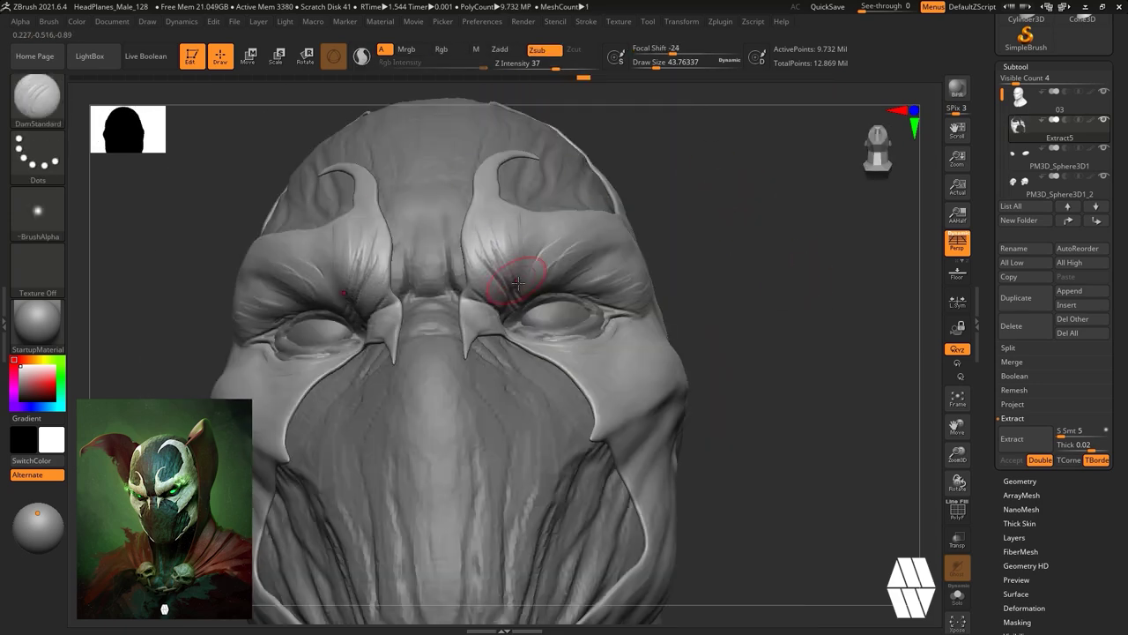
Build up fabric folds over the brow, temple and cheek of the marking with ClayTubes.
{"action": "left_click_drag", "start_coordinate": [784, 352], "coordinate": [790, 392]}
{"action": "key", "text": "b"}
{"action": "key", "text": "c"}
{"action": "key", "text": "t"}
{"action": "left_click_drag", "start_coordinate": [502, 225], "coordinate": [489, 300]}
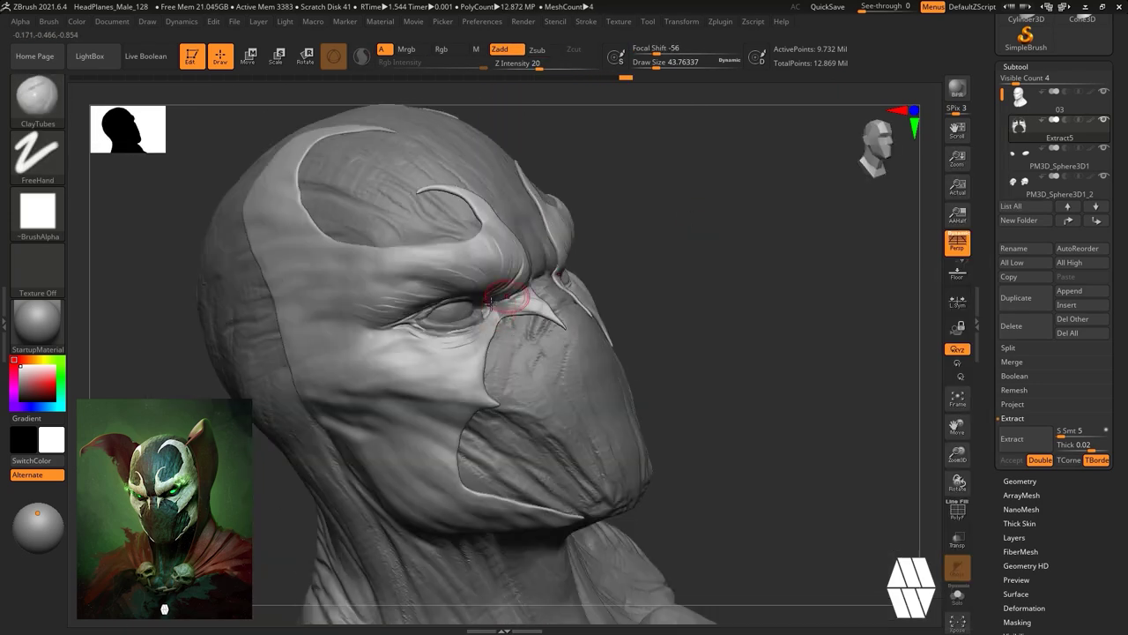
{"action": "left_click_drag", "start_coordinate": [458, 352], "coordinate": [688, 315]}
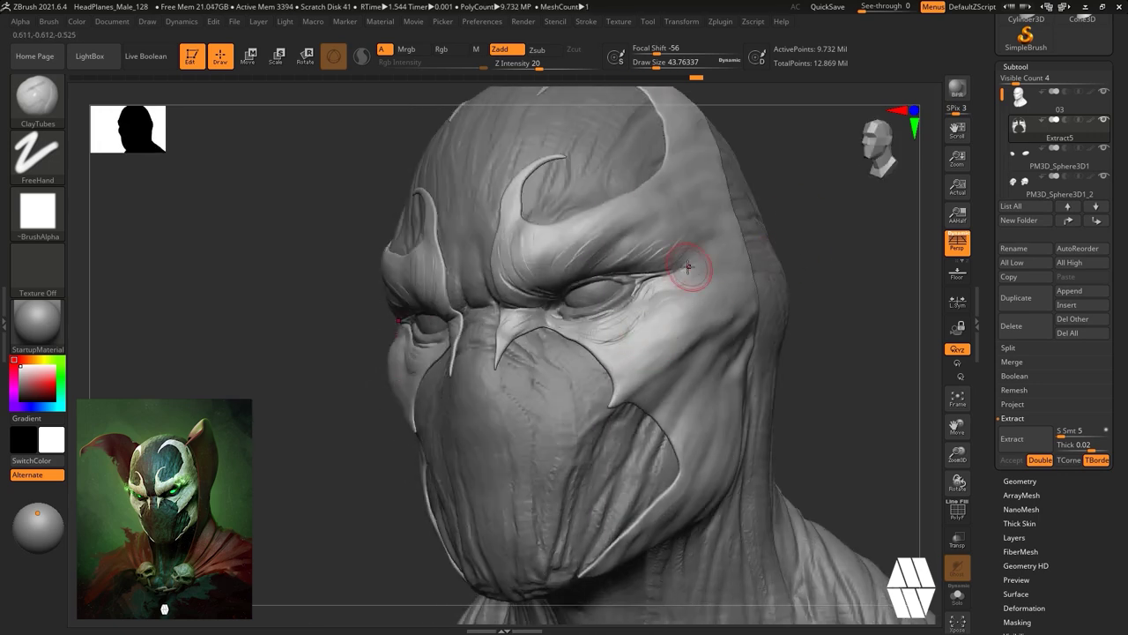
{"action": "left_click_drag", "start_coordinate": [707, 252], "coordinate": [650, 252]}
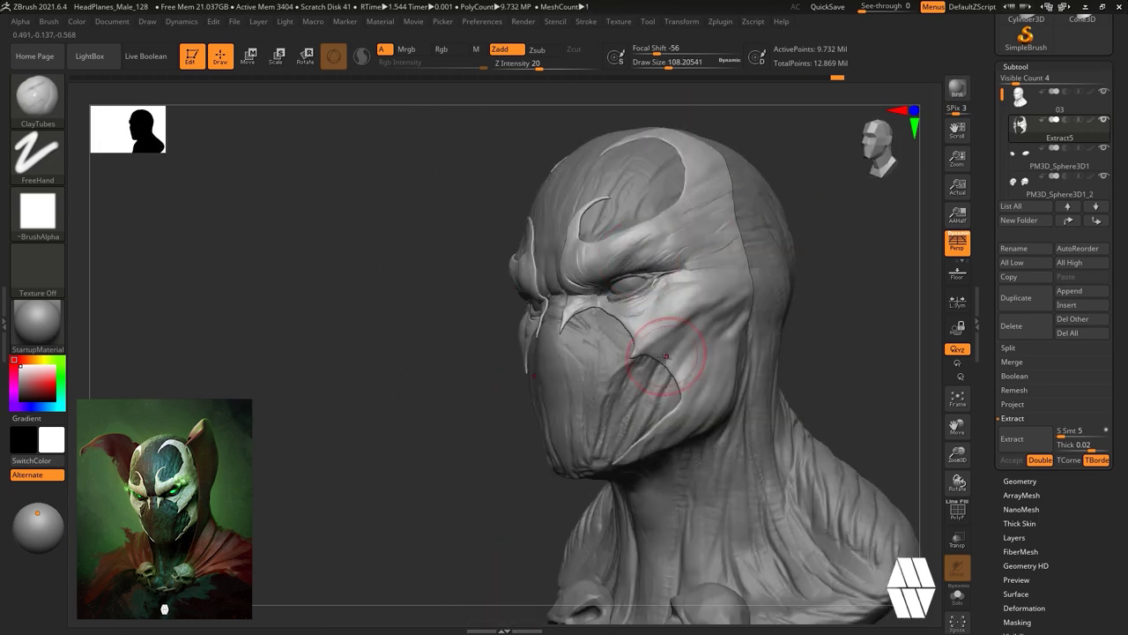
{"action": "mouse_move", "coordinate": [725, 339]}
{"action": "left_mouse_down"}
{"action": "mouse_move", "coordinate": [689, 388]}
{"action": "mouse_move", "coordinate": [656, 346]}
{"action": "left_mouse_up"}
{"action": "mouse_move", "coordinate": [714, 289]}
{"action": "left_mouse_down"}
{"action": "mouse_move", "coordinate": [775, 282]}
{"action": "mouse_move", "coordinate": [740, 290]}
{"action": "mouse_move", "coordinate": [846, 330]}
{"action": "left_mouse_up"}
Cut ragged notches into the forehead, under-eye and lower cheek edges of the marking with DamStandard.
{"action": "key", "text": "b"}
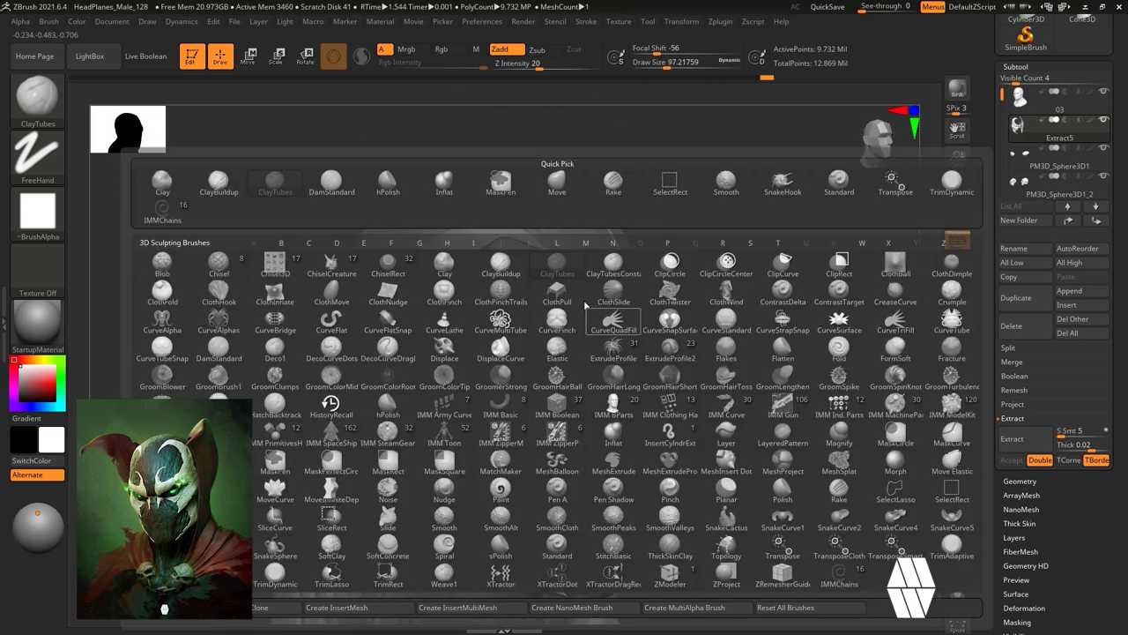
{"action": "left_click", "coordinate": [501, 265]}
{"action": "left_click_drag", "start_coordinate": [766, 235], "coordinate": [656, 236]}
{"action": "left_click_drag", "start_coordinate": [714, 213], "coordinate": [718, 255], "text": "alt"}
{"action": "left_click_drag", "start_coordinate": [504, 364], "coordinate": [509, 343]}
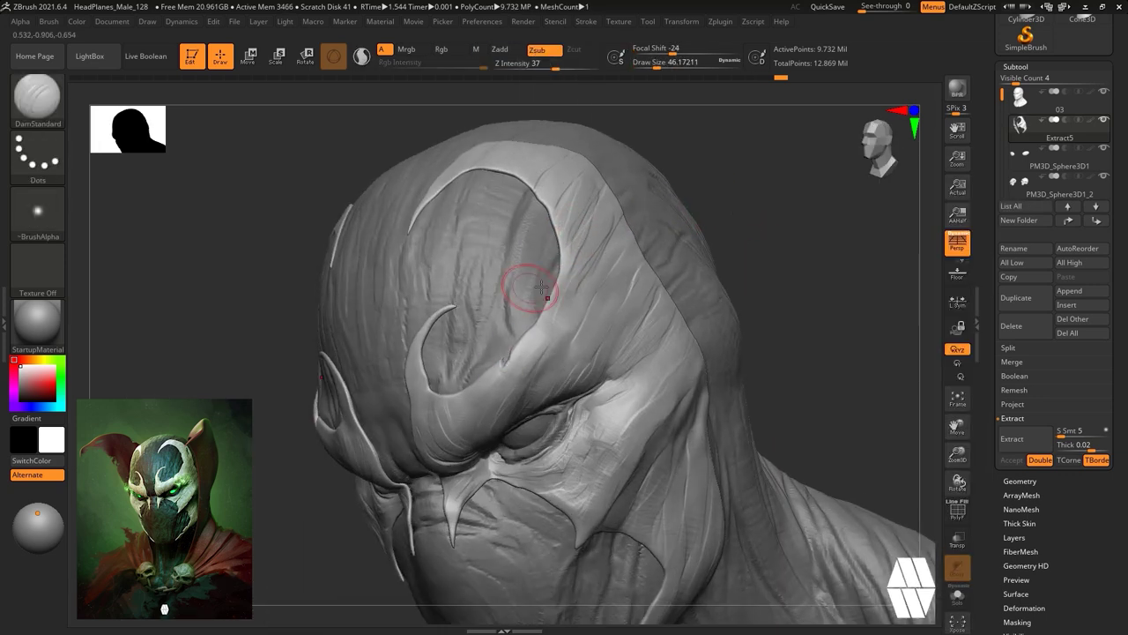
{"action": "left_click_drag", "start_coordinate": [797, 313], "coordinate": [771, 242]}
{"action": "left_click_drag", "start_coordinate": [514, 384], "coordinate": [505, 403]}
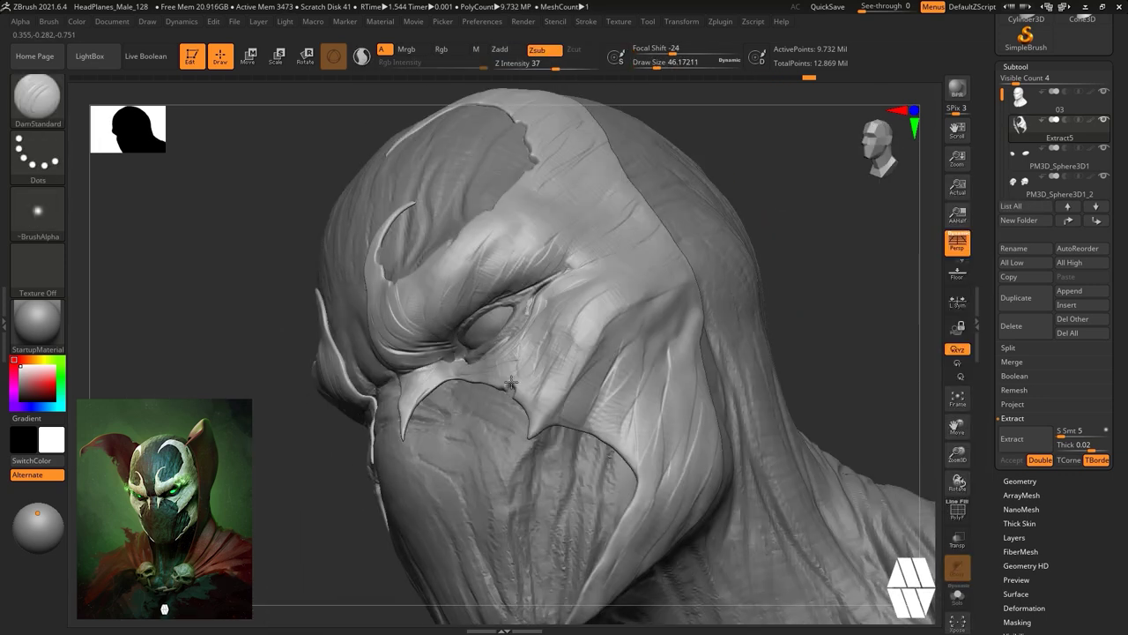
{"action": "left_click_drag", "start_coordinate": [651, 470], "coordinate": [639, 502]}
Carve torn notches along the rear edge of the marking on the side of the head.
{"action": "left_click_drag", "start_coordinate": [696, 352], "coordinate": [797, 304]}
{"action": "left_click_drag", "start_coordinate": [391, 367], "coordinate": [404, 379]}
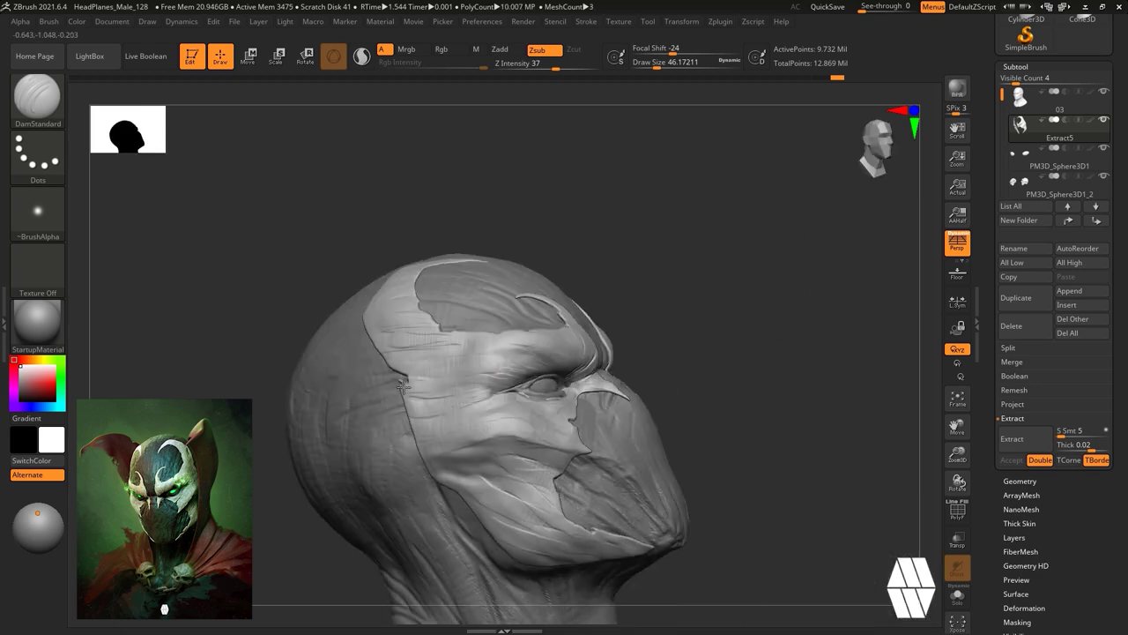
{"action": "left_click_drag", "start_coordinate": [656, 295], "coordinate": [705, 303]}
{"action": "mouse_move", "coordinate": [373, 324]}
{"action": "left_mouse_down"}
{"action": "mouse_move", "coordinate": [385, 332]}
{"action": "mouse_move", "coordinate": [354, 306]}
{"action": "left_mouse_up"}
{"action": "left_click_drag", "start_coordinate": [727, 251], "coordinate": [656, 275]}
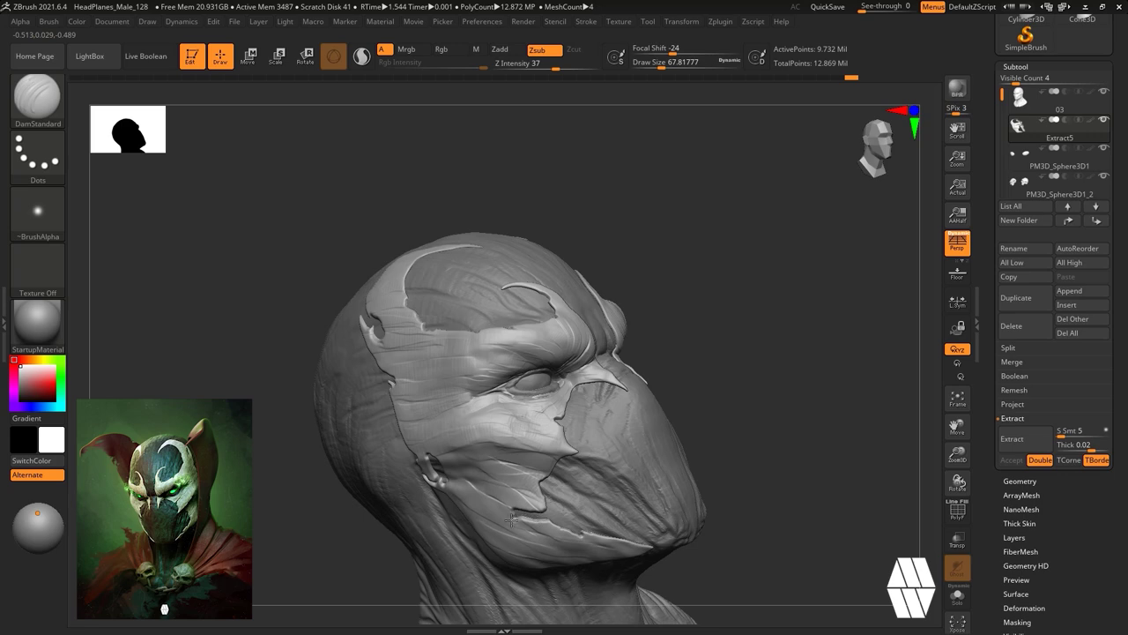
Carve tears and creases into the marking along the jaw edge and across the cheek.
{"action": "left_click_drag", "start_coordinate": [511, 519], "coordinate": [518, 509]}
{"action": "left_click_drag", "start_coordinate": [861, 291], "coordinate": [803, 282]}
{"action": "mouse_move", "coordinate": [848, 325]}
{"action": "left_mouse_down"}
{"action": "mouse_move", "coordinate": [781, 292]}
{"action": "mouse_move", "coordinate": [736, 286]}
{"action": "left_mouse_up"}
{"action": "left_click_drag", "start_coordinate": [620, 287], "coordinate": [603, 305]}
{"action": "left_click_drag", "start_coordinate": [842, 273], "coordinate": [798, 305]}
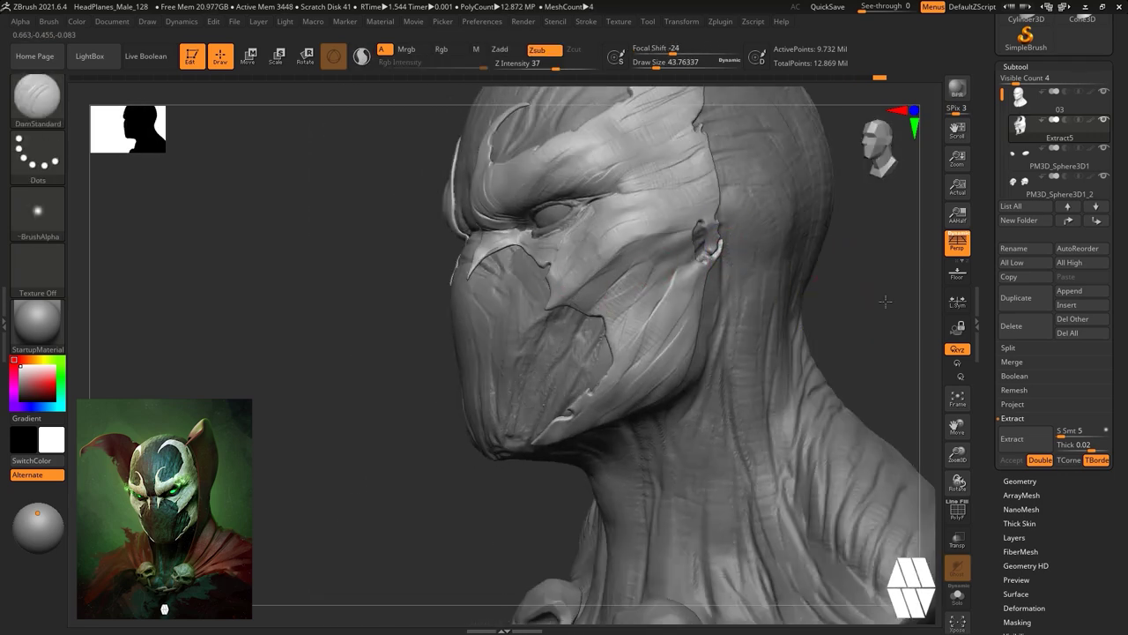
{"action": "left_click_drag", "start_coordinate": [886, 301], "coordinate": [923, 309]}
Reshape the torn edge of the face marking with the Move brush.
{"action": "key", "text": "b"}
{"action": "key", "text": "m"}
{"action": "key", "text": "v"}
{"action": "left_click_drag", "start_coordinate": [846, 335], "coordinate": [806, 339]}
{"action": "left_click_drag", "start_coordinate": [806, 339], "coordinate": [797, 388], "text": "alt"}
{"action": "left_click_drag", "start_coordinate": [394, 381], "coordinate": [426, 370]}
{"action": "left_click_drag", "start_coordinate": [806, 304], "coordinate": [837, 238], "text": "alt"}
{"action": "left_click_drag", "start_coordinate": [809, 265], "coordinate": [810, 338], "text": "alt"}
Inspect the head beneath the face marking, switching transparency on and off.
{"action": "left_click", "coordinate": [581, 375], "text": "alt"}
{"action": "key", "text": "b"}
{"action": "key", "text": "c"}
{"action": "key", "text": "b"}
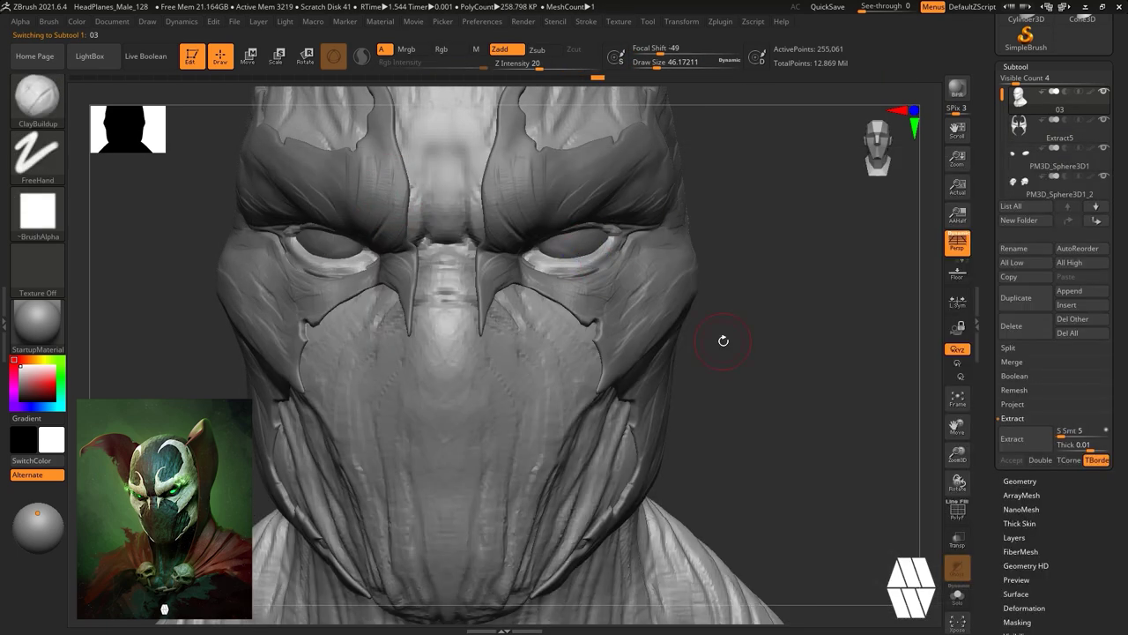
{"action": "left_click", "coordinate": [960, 545]}
{"action": "left_click", "coordinate": [961, 545]}
{"action": "left_click_drag", "start_coordinate": [799, 330], "coordinate": [749, 262], "text": "alt"}
{"action": "left_click_drag", "start_coordinate": [749, 262], "coordinate": [815, 267]}
{"action": "left_click", "coordinate": [511, 279], "text": "alt"}
Carve wrinkles from the temple toward the outer eye corner with DamStandard and enlarge the brush to about 71.
{"action": "mouse_move", "coordinate": [882, 289]}
{"action": "left_mouse_down", "text": "shift"}
{"action": "mouse_move", "coordinate": [820, 287]}
{"action": "mouse_move", "coordinate": [815, 344]}
{"action": "left_mouse_up", "text": "shift"}
{"action": "key", "text": "b"}
{"action": "key", "text": "d"}
{"action": "key", "text": "s"}
{"action": "left_click_drag", "start_coordinate": [801, 262], "coordinate": [763, 264]}
{"action": "left_click_drag", "start_coordinate": [682, 208], "coordinate": [630, 238]}
{"action": "left_click_drag", "start_coordinate": [806, 296], "coordinate": [765, 291]}
{"action": "key", "text": "bracketright"}
{"action": "key", "text": "bracketright"}
{"action": "key", "text": "bracketright"}
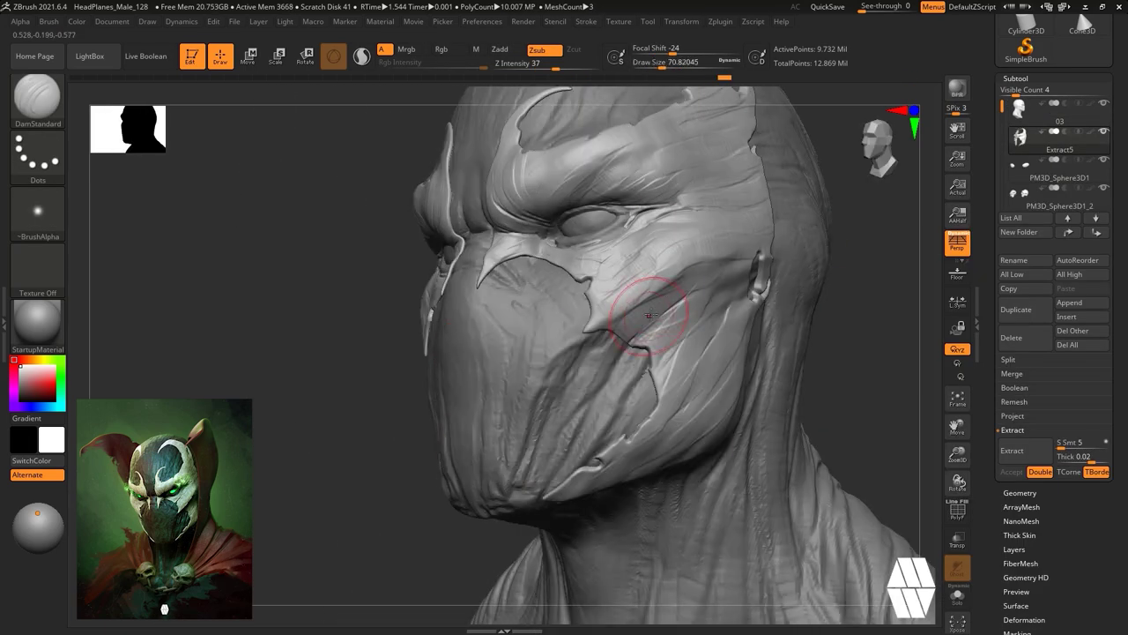
{"action": "right_click_drag", "start_coordinate": [814, 316], "coordinate": [486, 280]}
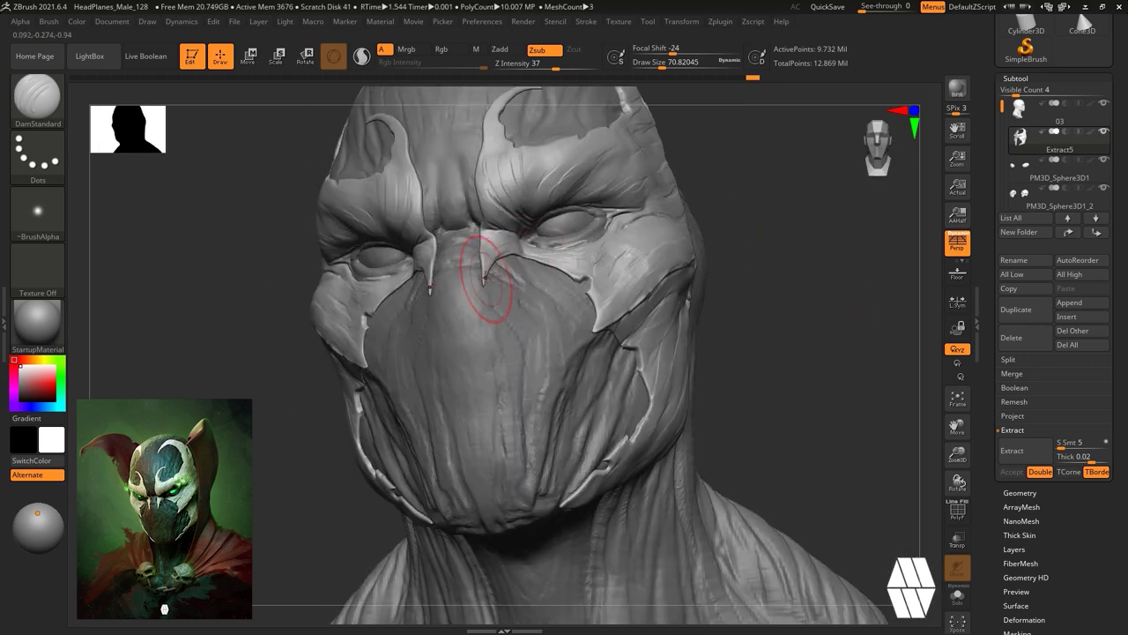
Carve finer wrinkles around the outer eye corner with DamStandard, reducing the brush to about 41 and resizing it to about 65.
{"action": "mouse_move", "coordinate": [584, 279]}
{"action": "right_mouse_down"}
{"action": "mouse_move", "coordinate": [683, 364]}
{"action": "mouse_move", "coordinate": [781, 297]}
{"action": "mouse_move", "coordinate": [794, 237]}
{"action": "right_mouse_up"}
{"action": "key", "text": "bracketleft"}
{"action": "key", "text": "bracketleft"}
{"action": "key", "text": "bracketleft"}
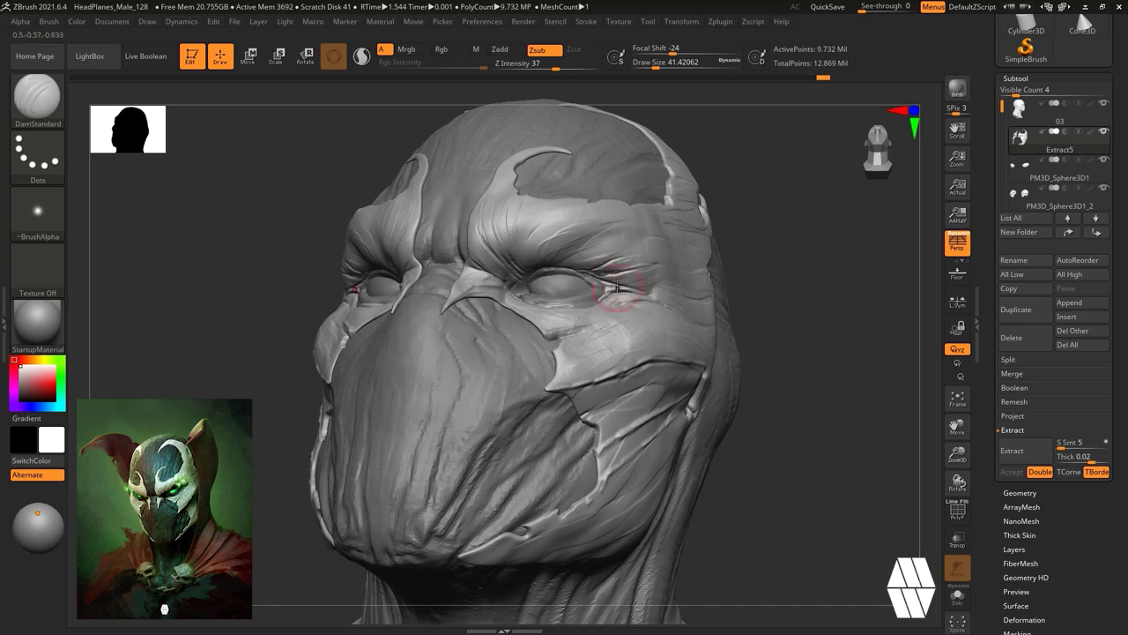
{"action": "right_click_drag", "start_coordinate": [634, 302], "coordinate": [800, 319]}
{"action": "key", "text": "space"}
{"action": "left_click_drag", "start_coordinate": [397, 215], "coordinate": [404, 214]}
{"action": "left_click_drag", "start_coordinate": [256, 202], "coordinate": [224, 195], "text": "shift"}
{"action": "right_click_drag", "start_coordinate": [813, 317], "coordinate": [651, 324]}
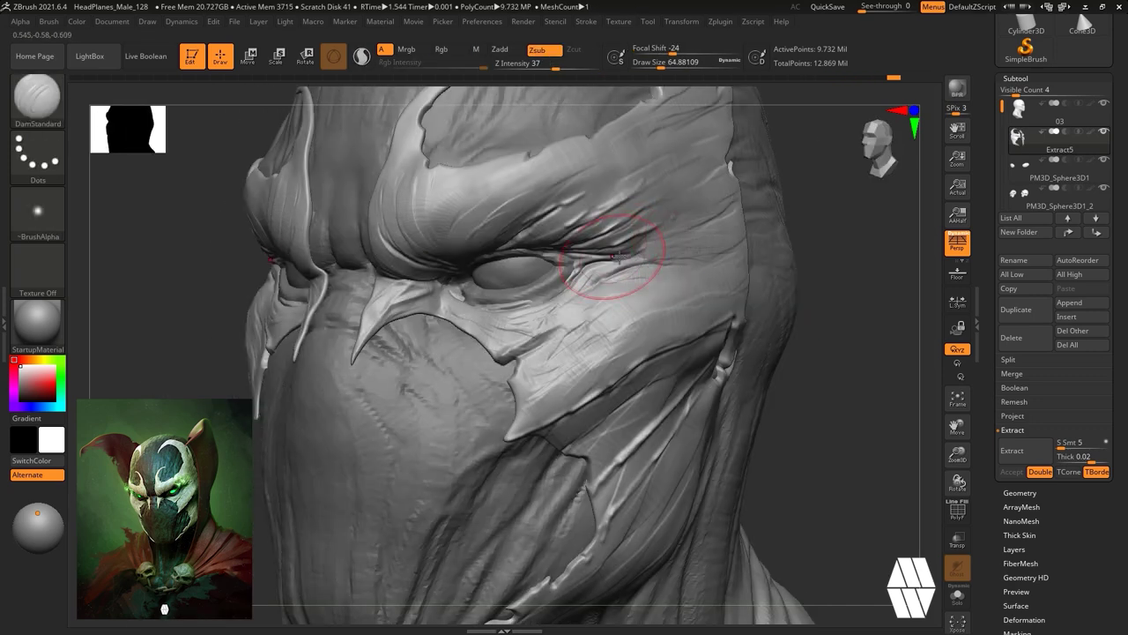
Carve fine creases into the face marking below the eye with DamStandard at a draw size of about 22.
{"action": "right_click_drag", "start_coordinate": [693, 223], "coordinate": [793, 318], "text": "ctrl"}
{"action": "right_click_drag", "start_coordinate": [723, 286], "coordinate": [783, 286]}
{"action": "right_click_drag", "start_coordinate": [793, 324], "coordinate": [700, 323]}
{"action": "mouse_move", "coordinate": [830, 333]}
{"action": "right_mouse_down"}
{"action": "mouse_move", "coordinate": [769, 322]}
{"action": "mouse_move", "coordinate": [834, 350]}
{"action": "mouse_move", "coordinate": [790, 349]}
{"action": "right_mouse_up"}
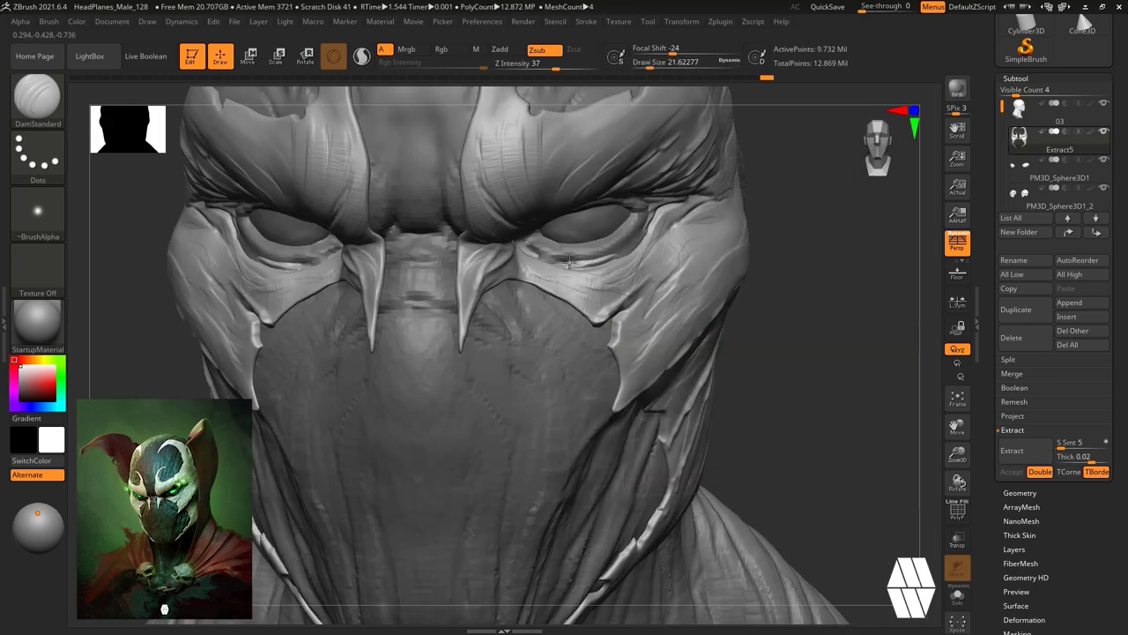
{"action": "right_click_drag", "start_coordinate": [668, 257], "coordinate": [591, 254]}
{"action": "right_click_drag", "start_coordinate": [656, 207], "coordinate": [732, 159], "text": "ctrl"}
{"action": "mouse_move", "coordinate": [758, 234]}
{"action": "right_mouse_down"}
{"action": "mouse_move", "coordinate": [837, 234]}
{"action": "mouse_move", "coordinate": [735, 322]}
{"action": "right_mouse_up"}
Build up the face marking around the eye and cheek with ClayTubes at a draw size of about 62.
{"action": "key", "text": "b"}
{"action": "key", "text": "c"}
{"action": "key", "text": "t"}
{"action": "key", "text": "space"}
{"action": "left_click_drag", "start_coordinate": [780, 251], "coordinate": [788, 251]}
{"action": "mouse_move", "coordinate": [823, 264]}
{"action": "right_mouse_down"}
{"action": "mouse_move", "coordinate": [731, 264]}
{"action": "mouse_move", "coordinate": [846, 340]}
{"action": "mouse_move", "coordinate": [921, 336]}
{"action": "right_mouse_up"}
{"action": "left_click_drag", "start_coordinate": [571, 273], "coordinate": [573, 227]}
{"action": "mouse_move", "coordinate": [829, 264]}
{"action": "right_mouse_down"}
{"action": "mouse_move", "coordinate": [749, 265]}
{"action": "mouse_move", "coordinate": [811, 365]}
{"action": "mouse_move", "coordinate": [682, 288]}
{"action": "right_mouse_up"}
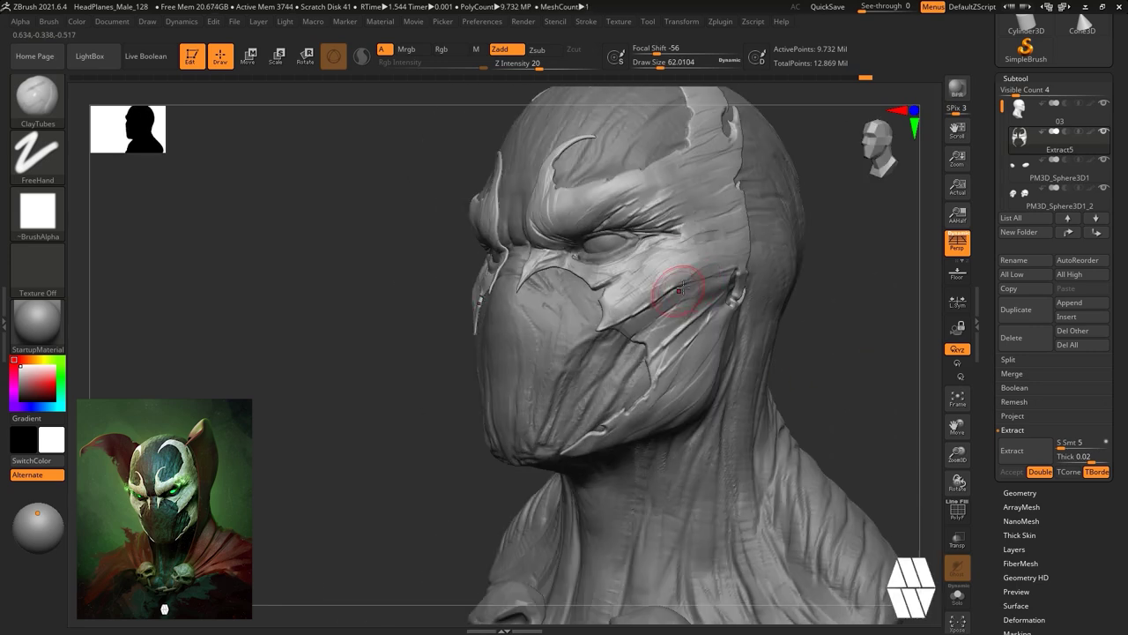
Add ClayTubes strokes to the brow and forehead marking, reducing the draw size to about 31.
{"action": "right_click_drag", "start_coordinate": [809, 327], "coordinate": [763, 281]}
{"action": "right_click_drag", "start_coordinate": [694, 391], "coordinate": [723, 397]}
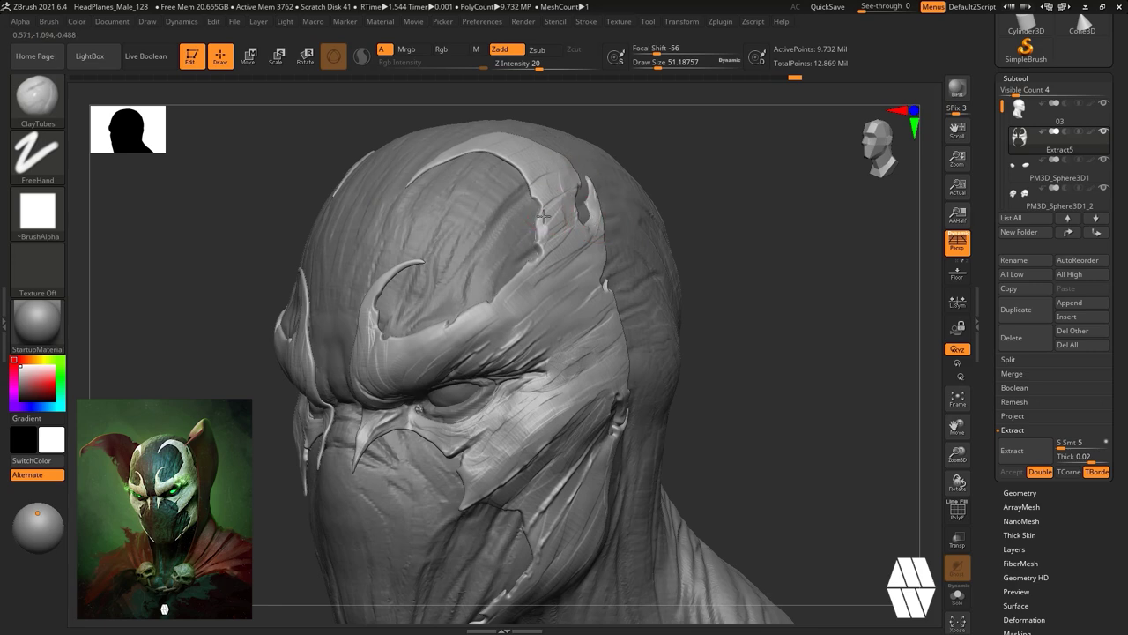
{"action": "left_click_drag", "start_coordinate": [392, 329], "coordinate": [370, 346]}
{"action": "mouse_move", "coordinate": [746, 268]}
{"action": "right_mouse_down", "text": "alt"}
{"action": "mouse_move", "coordinate": [756, 295]}
{"action": "mouse_move", "coordinate": [886, 181]}
{"action": "mouse_move", "coordinate": [810, 291]}
{"action": "right_mouse_up", "text": "alt"}
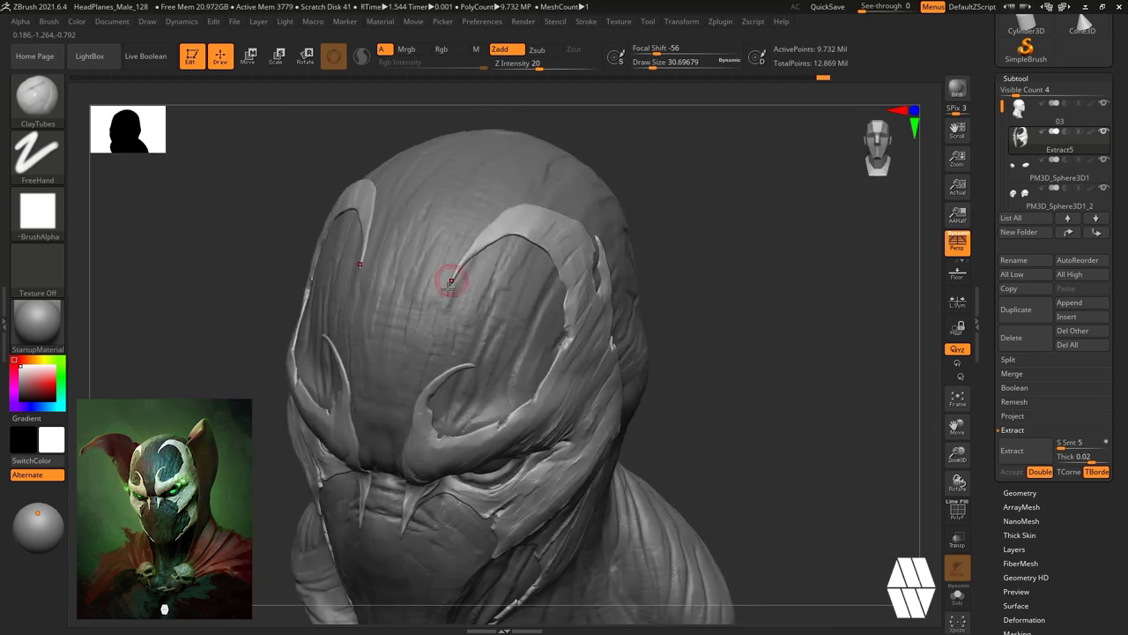
Pull small jagged points along the marking's torn edge above the brow with SnakeHook at a draw size of about 20.
{"action": "mouse_move", "coordinate": [727, 262]}
{"action": "right_mouse_down"}
{"action": "mouse_move", "coordinate": [579, 307]}
{"action": "mouse_move", "coordinate": [755, 287]}
{"action": "mouse_move", "coordinate": [617, 290]}
{"action": "right_mouse_up"}
{"action": "key", "text": "b"}
{"action": "key", "text": "s"}
{"action": "key", "text": "h"}
{"action": "right_click_drag", "start_coordinate": [617, 290], "coordinate": [608, 353], "text": "ctrl"}
{"action": "key", "text": "space"}
{"action": "left_click_drag", "start_coordinate": [608, 270], "coordinate": [599, 269]}
{"action": "right_click_drag", "start_coordinate": [335, 339], "coordinate": [521, 348]}
{"action": "left_click_drag", "start_coordinate": [307, 291], "coordinate": [310, 274]}
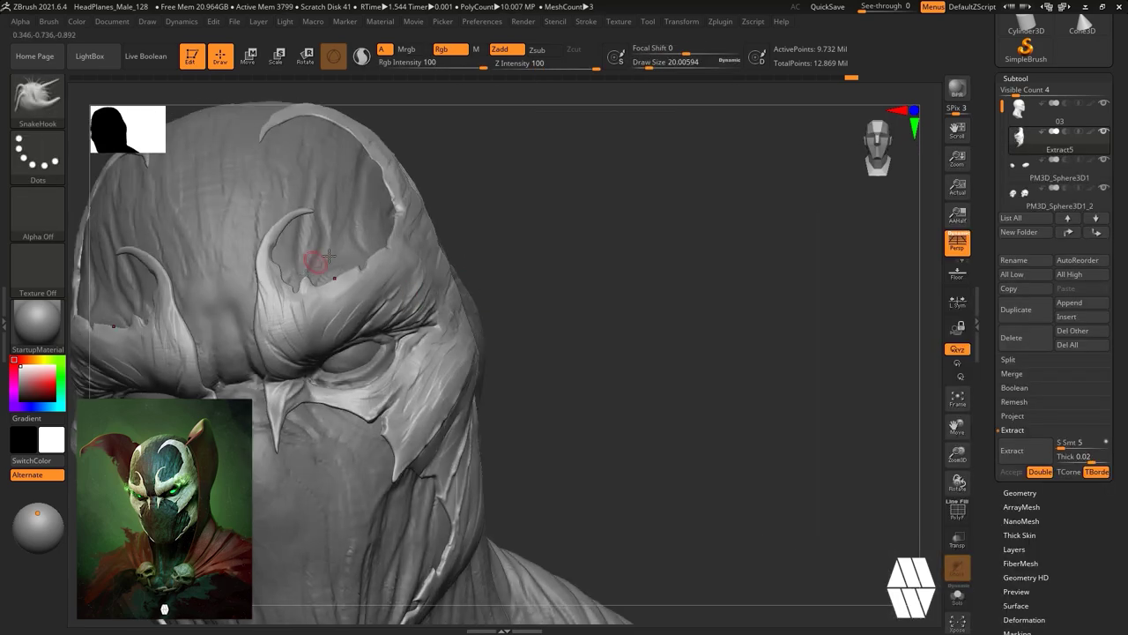
Refine and smooth the marking surface below the eye with ClayBuildup at a draw size of about 12.
{"action": "right_click_drag", "start_coordinate": [564, 264], "coordinate": [588, 246]}
{"action": "mouse_move", "coordinate": [705, 238]}
{"action": "right_mouse_down"}
{"action": "mouse_move", "coordinate": [612, 229]}
{"action": "mouse_move", "coordinate": [630, 189]}
{"action": "mouse_move", "coordinate": [640, 353]}
{"action": "right_mouse_up"}
{"action": "key", "text": "b"}
{"action": "key", "text": "c"}
{"action": "key", "text": "b"}
{"action": "key", "text": "space"}
{"action": "left_click_drag", "start_coordinate": [693, 297], "coordinate": [681, 298]}
{"action": "left_click_drag", "start_coordinate": [494, 400], "coordinate": [473, 413]}
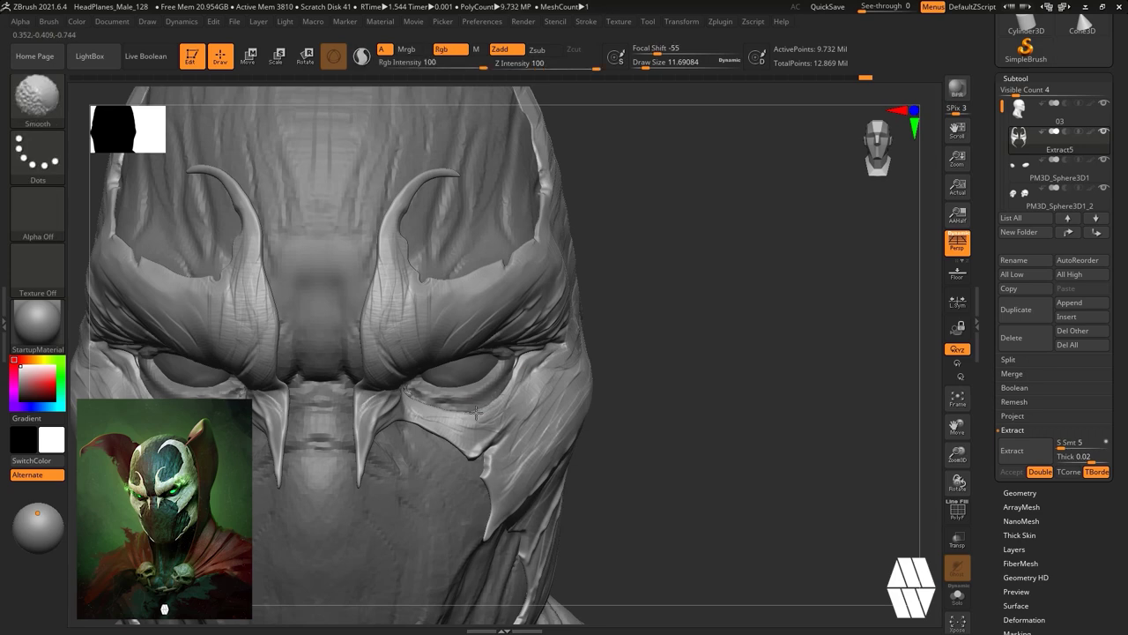
Examine the whole bust from the front and sides, checking the head surface around the face marking.
{"action": "right_click_drag", "start_coordinate": [775, 537], "coordinate": [781, 464], "text": "ctrl"}
{"action": "mouse_move", "coordinate": [829, 344]}
{"action": "right_mouse_down"}
{"action": "mouse_move", "coordinate": [769, 300]}
{"action": "mouse_move", "coordinate": [814, 349]}
{"action": "mouse_move", "coordinate": [817, 329]}
{"action": "right_mouse_up"}
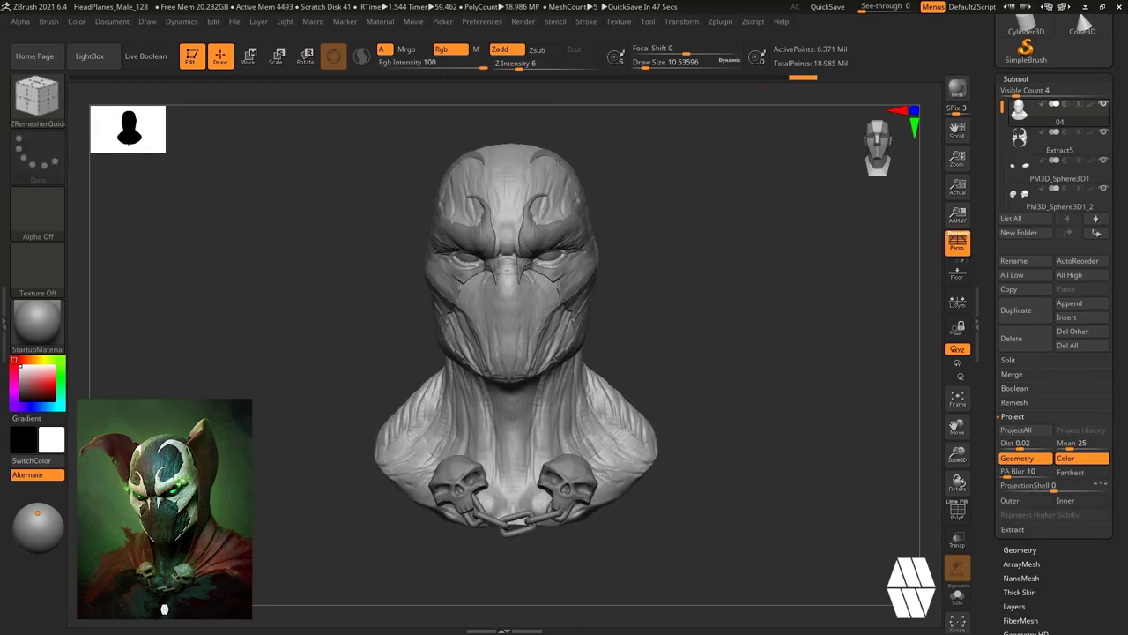
{"action": "right_click_drag", "start_coordinate": [815, 335], "coordinate": [687, 317]}
{"action": "mouse_move", "coordinate": [546, 334]}
{"action": "left_mouse_down", "text": "shift"}
{"action": "mouse_move", "coordinate": [581, 489]}
{"action": "mouse_move", "coordinate": [334, 379]}
{"action": "left_mouse_up", "text": "shift"}
{"action": "right_click_drag", "start_coordinate": [694, 294], "coordinate": [626, 286]}
{"action": "left_click_drag", "start_coordinate": [644, 223], "coordinate": [566, 505], "text": "shift"}
{"action": "right_click_drag", "start_coordinate": [853, 297], "coordinate": [921, 304]}
{"action": "right_click_drag", "start_coordinate": [793, 352], "coordinate": [820, 348]}
{"action": "mouse_move", "coordinate": [811, 440]}
{"action": "right_mouse_down", "text": "alt"}
{"action": "mouse_move", "coordinate": [797, 300]}
{"action": "mouse_move", "coordinate": [773, 291]}
{"action": "mouse_move", "coordinate": [819, 295]}
{"action": "mouse_move", "coordinate": [779, 256]}
{"action": "right_mouse_up", "text": "alt"}
Set up the Standard brush with a FreeHand stroke and the soft round brush alpha.
{"action": "key", "text": "b"}
{"action": "key", "text": "s"}
{"action": "key", "text": "t"}
{"action": "left_click", "coordinate": [37, 211]}
{"action": "left_click", "coordinate": [731, 355]}
{"action": "mouse_move", "coordinate": [564, 189]}
{"action": "left_mouse_down"}
{"action": "mouse_move", "coordinate": [639, 163]}
{"action": "mouse_move", "coordinate": [570, 196]}
{"action": "left_mouse_up"}
{"action": "key", "text": "space"}
{"action": "left_click", "coordinate": [37, 212]}
{"action": "left_click", "coordinate": [511, 355]}
{"action": "left_click", "coordinate": [37, 156]}
{"action": "left_click", "coordinate": [218, 164]}
Raise fabric folds across the nose bridge and lower mask with the Standard brush, and undo the last stroke.
{"action": "right_click_drag", "start_coordinate": [582, 256], "coordinate": [524, 247]}
{"action": "left_click_drag", "start_coordinate": [520, 239], "coordinate": [533, 290]}
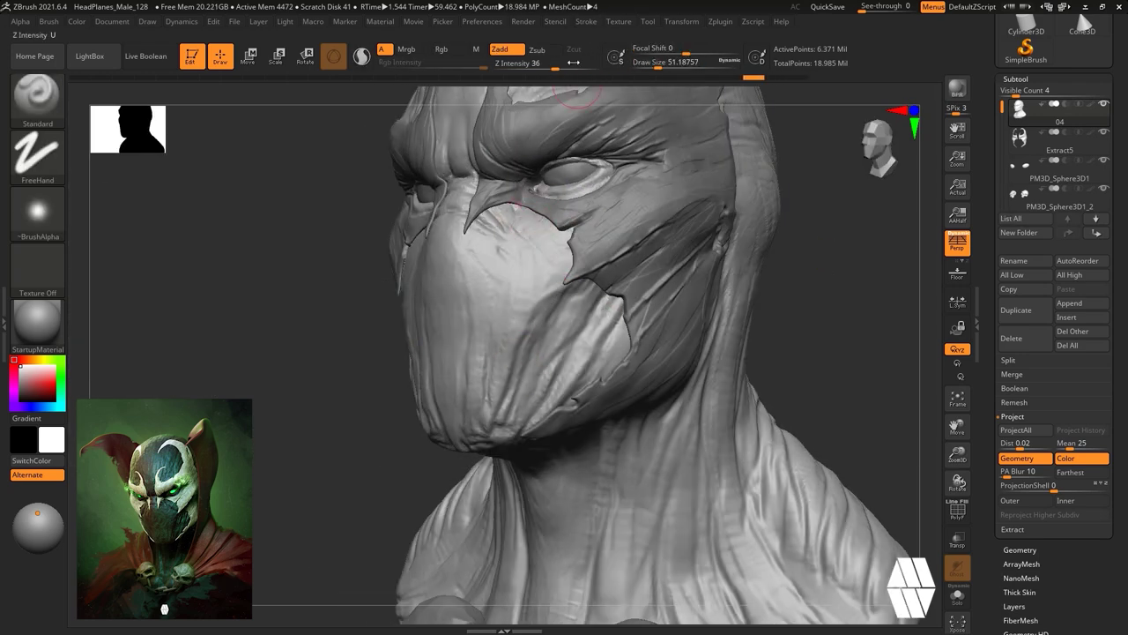
{"action": "left_click_drag", "start_coordinate": [608, 178], "coordinate": [597, 160], "text": "shift"}
{"action": "right_click_drag", "start_coordinate": [529, 211], "coordinate": [599, 216]}
{"action": "left_click_drag", "start_coordinate": [496, 217], "coordinate": [520, 245]}
{"action": "right_click_drag", "start_coordinate": [564, 238], "coordinate": [511, 240]}
{"action": "left_click_drag", "start_coordinate": [487, 222], "coordinate": [503, 249]}
{"action": "left_click_drag", "start_coordinate": [492, 379], "coordinate": [480, 423]}
{"action": "right_click_drag", "start_coordinate": [846, 371], "coordinate": [866, 282], "text": "ctrl"}
{"action": "right_click_drag", "start_coordinate": [749, 300], "coordinate": [792, 318]}
{"action": "key", "text": "ctrl+z"}
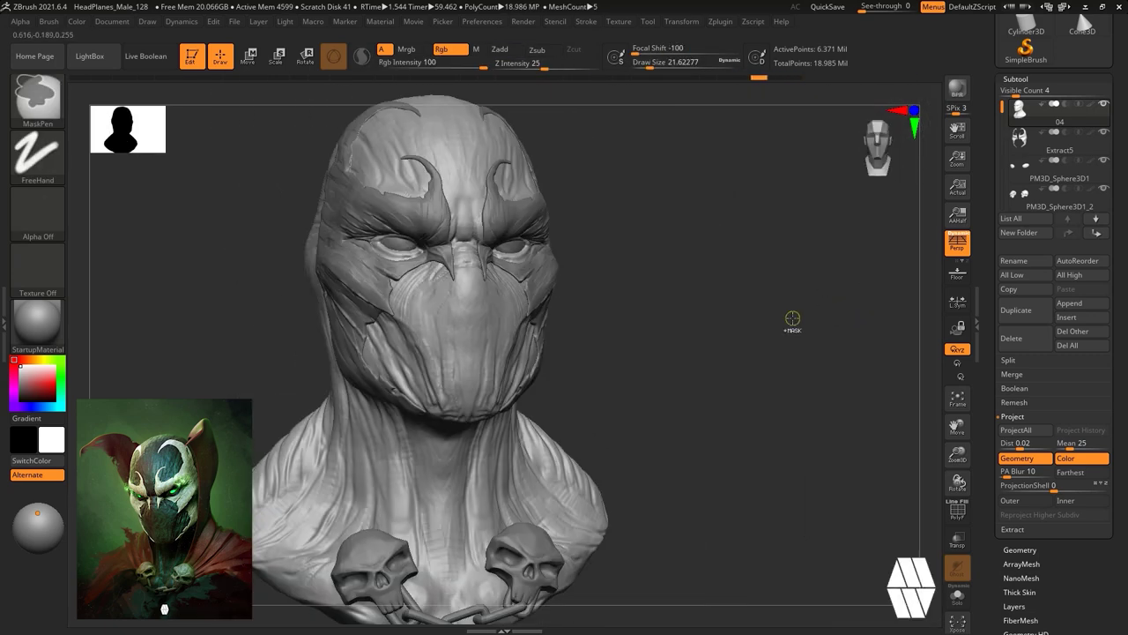
Raise vertical folds up the middle of the forehead with the Standard brush at a draw size of about 44.
{"action": "mouse_move", "coordinate": [680, 349]}
{"action": "right_mouse_down", "text": "ctrl"}
{"action": "mouse_move", "coordinate": [739, 332]}
{"action": "mouse_move", "coordinate": [765, 239]}
{"action": "mouse_move", "coordinate": [775, 315]}
{"action": "right_mouse_up", "text": "ctrl"}
{"action": "key", "text": "space"}
{"action": "left_click_drag", "start_coordinate": [516, 275], "coordinate": [566, 165]}
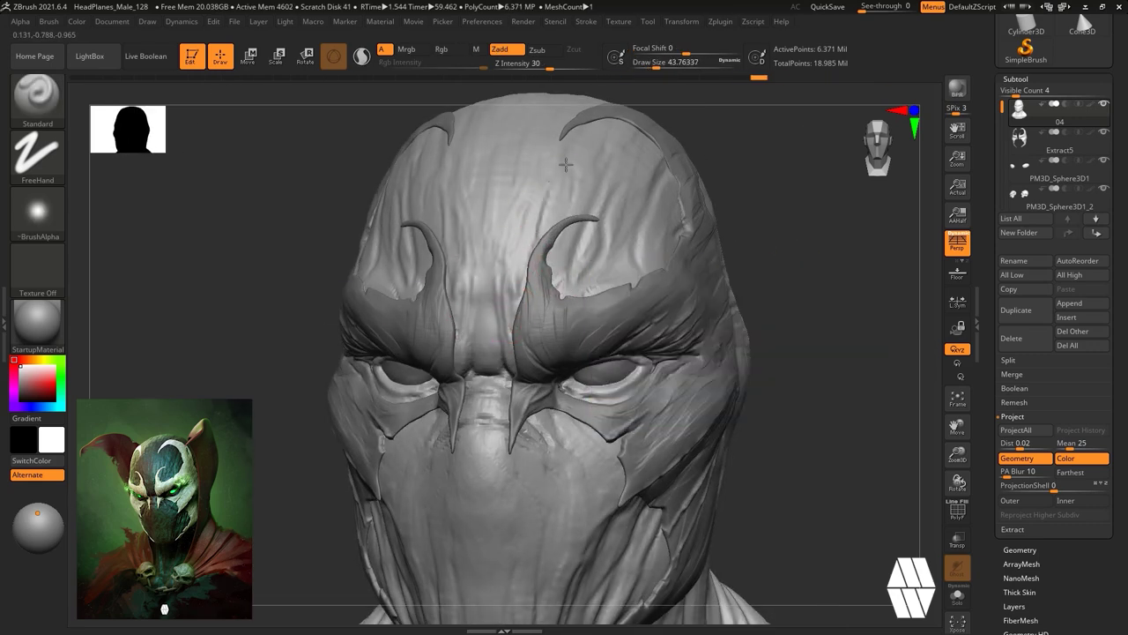
{"action": "right_click_drag", "start_coordinate": [765, 258], "coordinate": [872, 255]}
{"action": "right_click_drag", "start_coordinate": [872, 256], "coordinate": [881, 185], "text": "ctrl"}
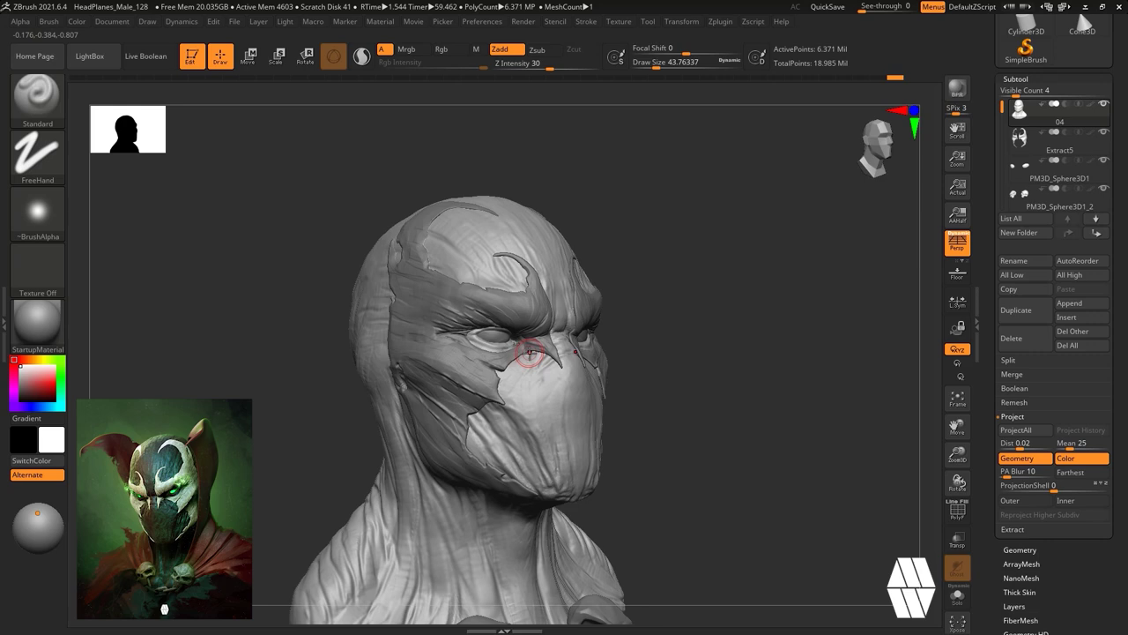
{"action": "mouse_move", "coordinate": [519, 461]}
{"action": "right_mouse_down"}
{"action": "mouse_move", "coordinate": [788, 385]}
{"action": "mouse_move", "coordinate": [661, 304]}
{"action": "right_mouse_up"}
{"action": "right_click_drag", "start_coordinate": [784, 342], "coordinate": [908, 415]}
{"action": "right_click_drag", "start_coordinate": [388, 272], "coordinate": [450, 304]}
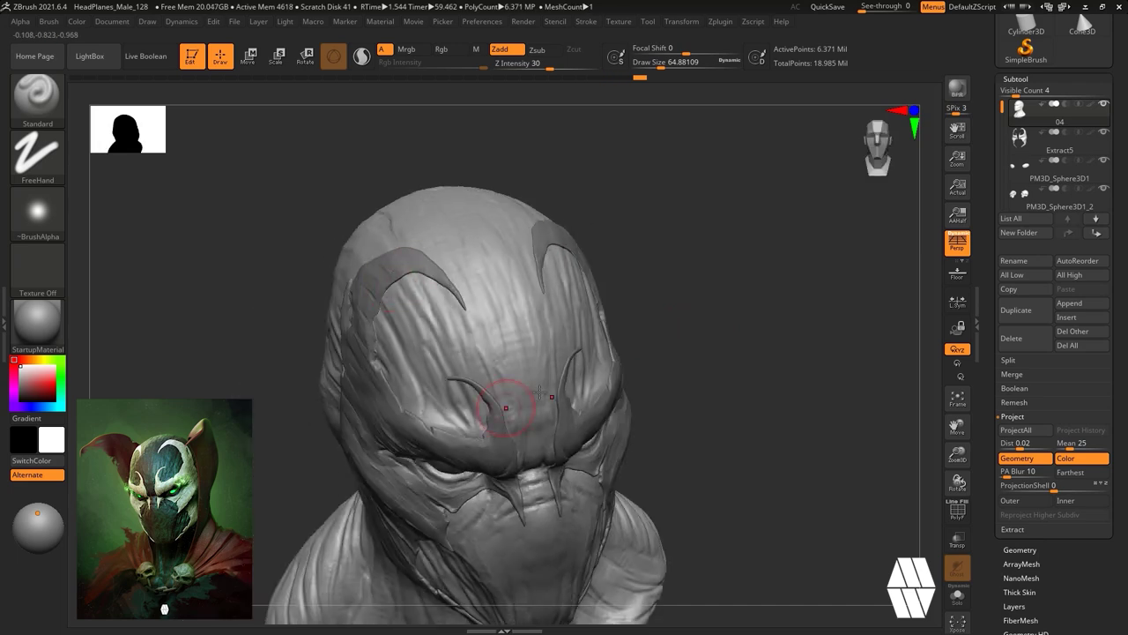
Strengthen the folds between the forehead markings with the Standard brush at a draw size of about 65.
{"action": "right_click_drag", "start_coordinate": [506, 408], "coordinate": [472, 388]}
{"action": "right_click_drag", "start_coordinate": [564, 255], "coordinate": [516, 289]}
{"action": "left_click_drag", "start_coordinate": [460, 290], "coordinate": [458, 373]}
{"action": "mouse_move", "coordinate": [652, 388]}
{"action": "right_mouse_down"}
{"action": "mouse_move", "coordinate": [746, 335]}
{"action": "mouse_move", "coordinate": [793, 256]}
{"action": "right_mouse_up"}
{"action": "right_click_drag", "start_coordinate": [551, 347], "coordinate": [670, 353]}
Raise long vertical folds down the neck with the Standard brush enlarged to about 83.
{"action": "left_click_drag", "start_coordinate": [415, 388], "coordinate": [418, 432]}
{"action": "key", "text": "space"}
{"action": "left_click_drag", "start_coordinate": [388, 370], "coordinate": [393, 370]}
{"action": "left_click_drag", "start_coordinate": [412, 396], "coordinate": [409, 485]}
{"action": "mouse_move", "coordinate": [811, 295]}
{"action": "right_mouse_down"}
{"action": "mouse_move", "coordinate": [700, 282]}
{"action": "mouse_move", "coordinate": [632, 345]}
{"action": "right_mouse_up"}
{"action": "left_click_drag", "start_coordinate": [448, 420], "coordinate": [444, 481]}
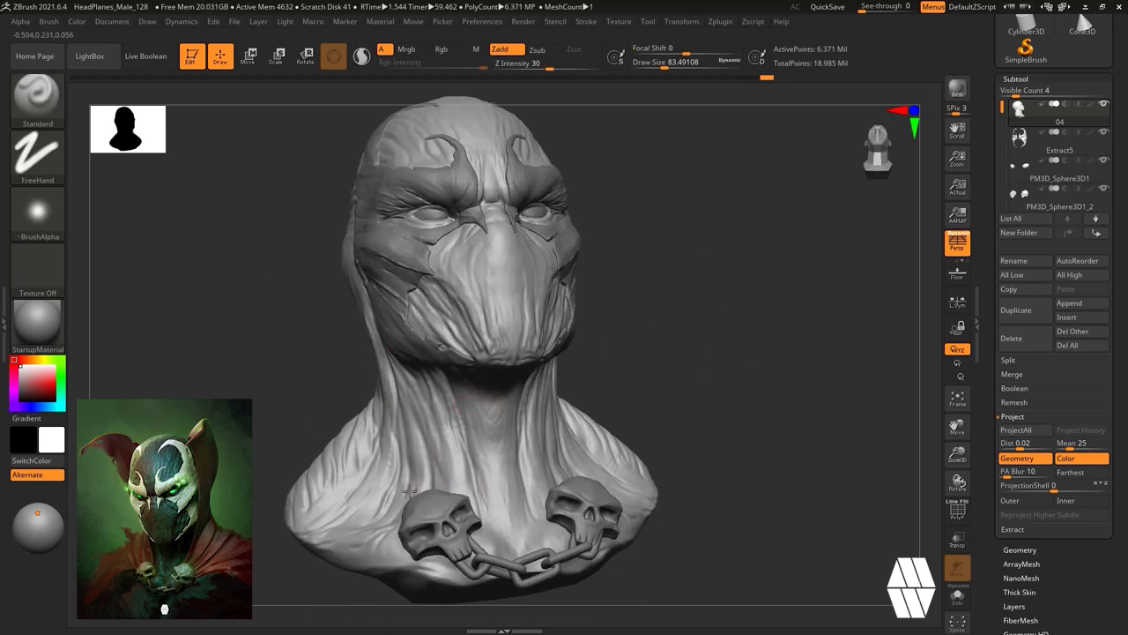
Carve creases between the folds of the lower mask with DamStandard at a draw size of about 83.
{"action": "right_click_drag", "start_coordinate": [408, 423], "coordinate": [541, 403]}
{"action": "right_click_drag", "start_coordinate": [627, 327], "coordinate": [690, 335]}
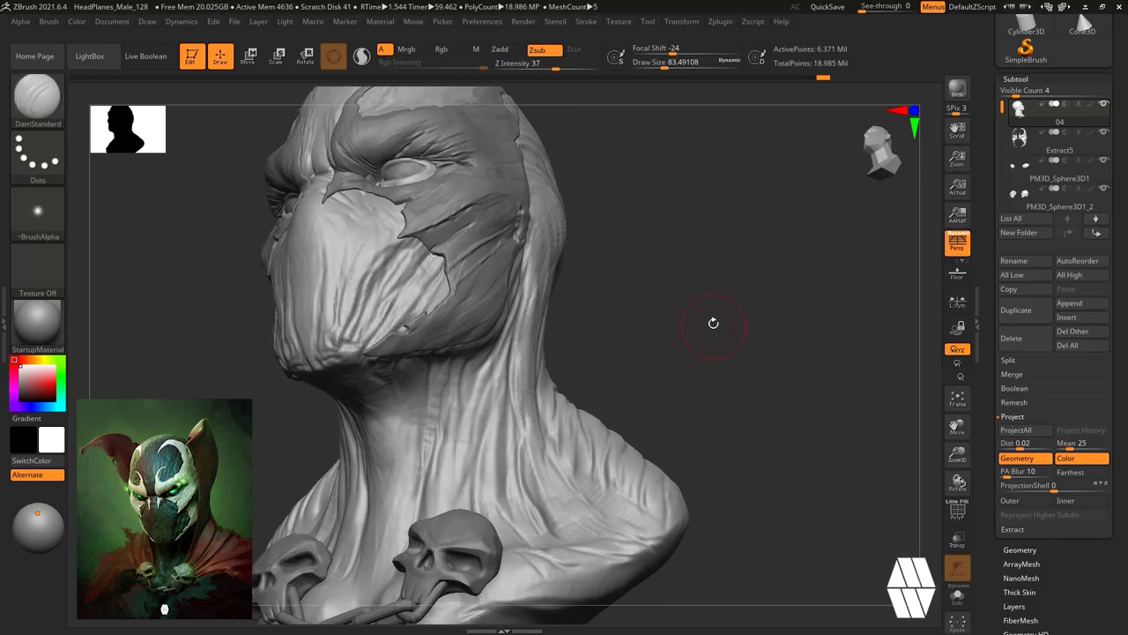
{"action": "mouse_move", "coordinate": [376, 311]}
{"action": "right_mouse_down"}
{"action": "mouse_move", "coordinate": [406, 385]}
{"action": "mouse_move", "coordinate": [453, 262]}
{"action": "right_mouse_up"}
{"action": "left_click_drag", "start_coordinate": [388, 275], "coordinate": [401, 330]}
{"action": "right_click_drag", "start_coordinate": [705, 233], "coordinate": [564, 212]}
Carve creases between the brows and over the forehead with DamStandard at a draw size of about 56.
{"action": "left_click_drag", "start_coordinate": [453, 202], "coordinate": [453, 156]}
{"action": "right_click_drag", "start_coordinate": [524, 128], "coordinate": [481, 132]}
{"action": "mouse_move", "coordinate": [465, 189]}
{"action": "left_mouse_down"}
{"action": "mouse_move", "coordinate": [465, 218]}
{"action": "mouse_move", "coordinate": [472, 174]}
{"action": "left_mouse_up"}
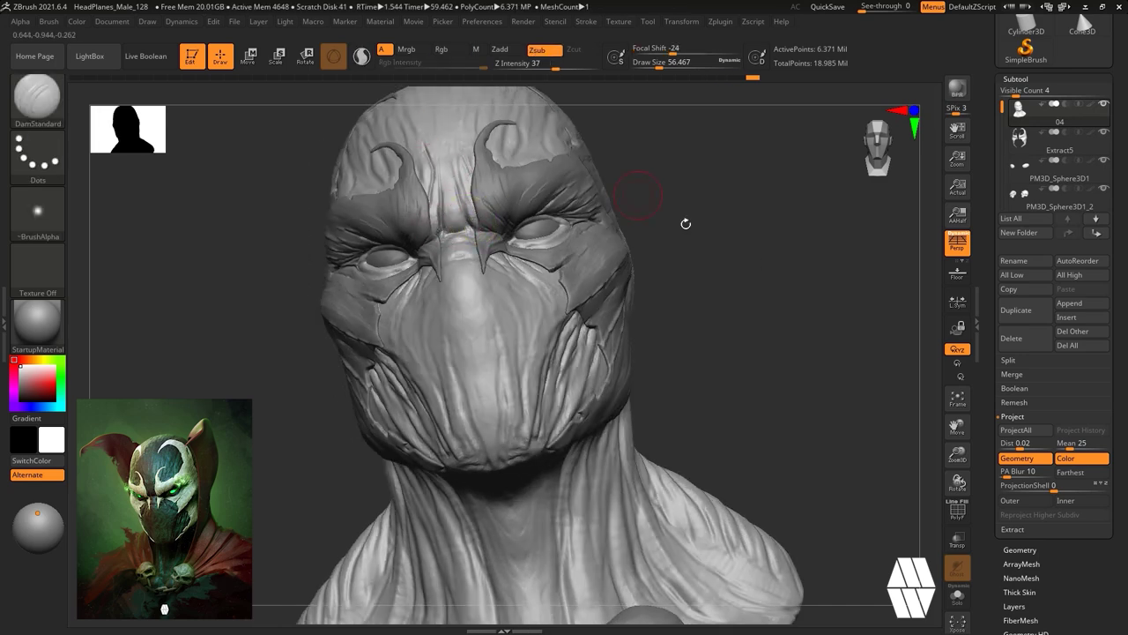
{"action": "right_click_drag", "start_coordinate": [429, 132], "coordinate": [455, 298]}
{"action": "right_click_drag", "start_coordinate": [527, 235], "coordinate": [449, 234]}
{"action": "left_click_drag", "start_coordinate": [534, 255], "coordinate": [557, 188]}
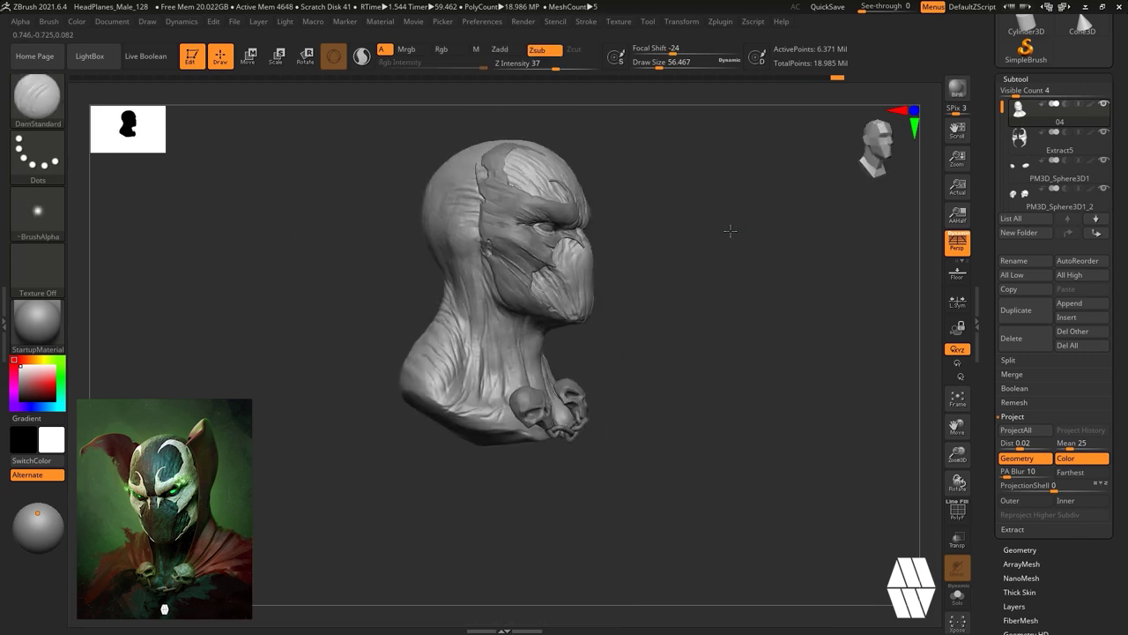
Raise more folds on the forehead and lower mask with the Standard brush, enlarging it from about 37 to 71.
{"action": "key", "text": "b"}
{"action": "key", "text": "s"}
{"action": "key", "text": "t"}
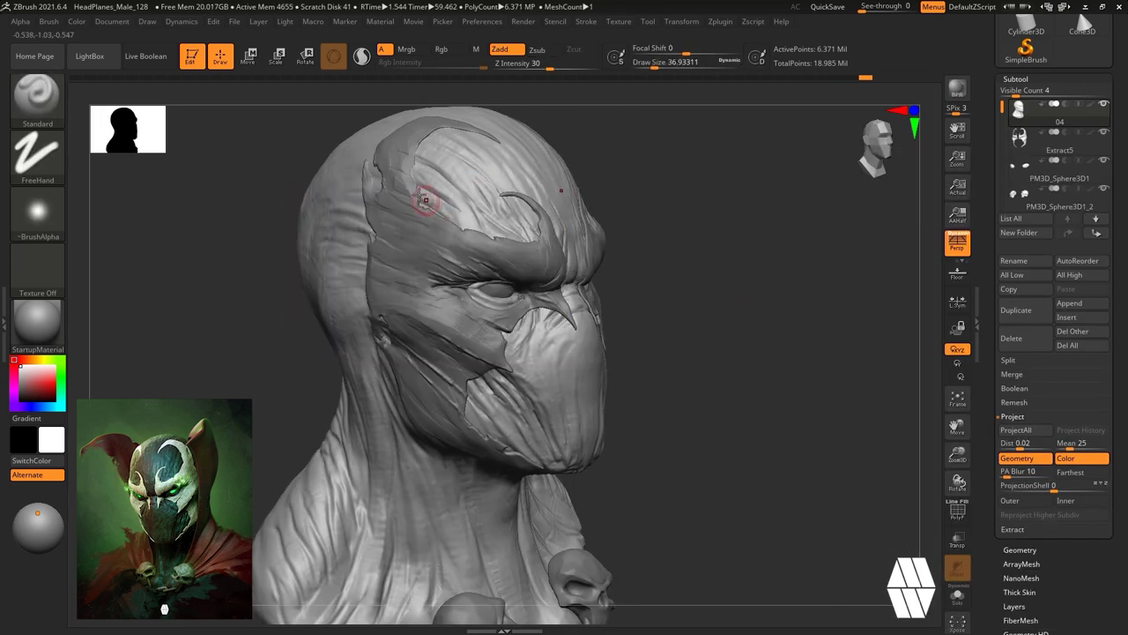
{"action": "right_click_drag", "start_coordinate": [705, 203], "coordinate": [564, 247]}
{"action": "key", "text": "space"}
{"action": "left_click_drag", "start_coordinate": [609, 167], "coordinate": [628, 167]}
{"action": "right_click_drag", "start_coordinate": [752, 189], "coordinate": [653, 230]}
{"action": "mouse_move", "coordinate": [618, 471]}
{"action": "left_mouse_down"}
{"action": "mouse_move", "coordinate": [485, 471]}
{"action": "mouse_move", "coordinate": [564, 458]}
{"action": "left_mouse_up"}
{"action": "left_click_drag", "start_coordinate": [563, 286], "coordinate": [531, 304]}
{"action": "left_click_drag", "start_coordinate": [697, 280], "coordinate": [864, 286]}
{"action": "left_click_drag", "start_coordinate": [437, 327], "coordinate": [453, 302]}
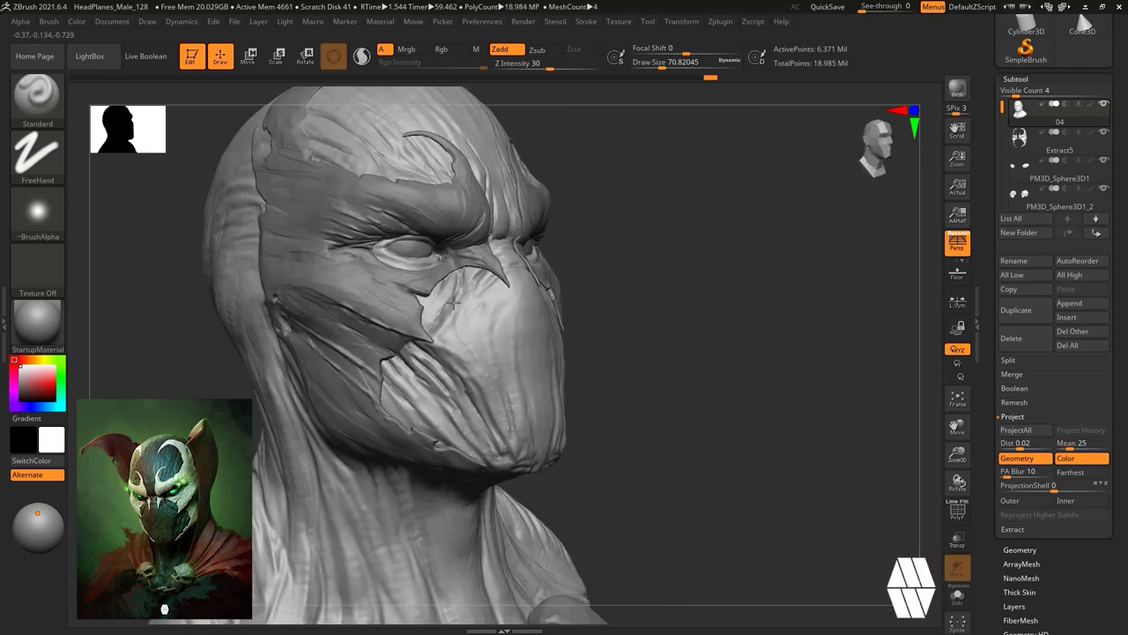
Build up the folds around the chin from below with ClayTubes at a draw size of about 37.
{"action": "right_click_drag", "start_coordinate": [453, 303], "coordinate": [484, 444]}
{"action": "mouse_move", "coordinate": [658, 345]}
{"action": "left_mouse_down"}
{"action": "mouse_move", "coordinate": [785, 295]}
{"action": "mouse_move", "coordinate": [785, 281]}
{"action": "left_mouse_up"}
{"action": "key", "text": "b"}
{"action": "left_click", "coordinate": [371, 198]}
{"action": "mouse_move", "coordinate": [502, 369]}
{"action": "left_mouse_down"}
{"action": "mouse_move", "coordinate": [538, 384]}
{"action": "mouse_move", "coordinate": [480, 357]}
{"action": "left_mouse_up"}
{"action": "mouse_move", "coordinate": [742, 374]}
{"action": "left_mouse_down"}
{"action": "mouse_move", "coordinate": [750, 314]}
{"action": "mouse_move", "coordinate": [837, 309]}
{"action": "left_mouse_up"}
{"action": "left_click_drag", "start_coordinate": [469, 374], "coordinate": [496, 378]}
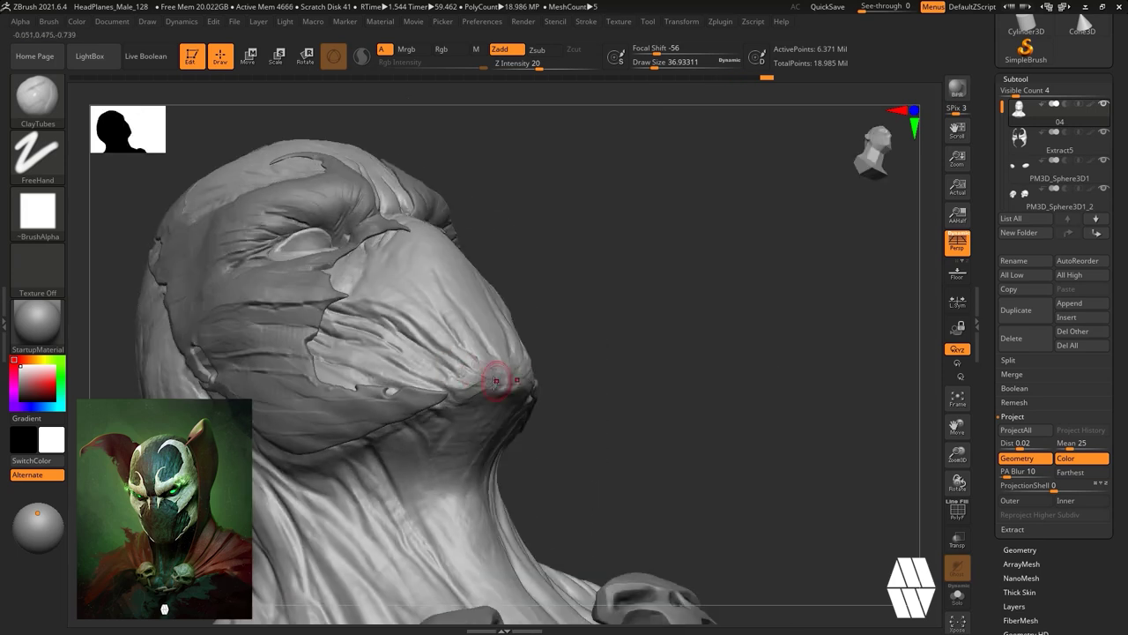
Assign Alpha 48 to ClayTubes and build up the folds on the lower cheek and jaw.
{"action": "left_click", "coordinate": [37, 213]}
{"action": "left_click", "coordinate": [109, 381]}
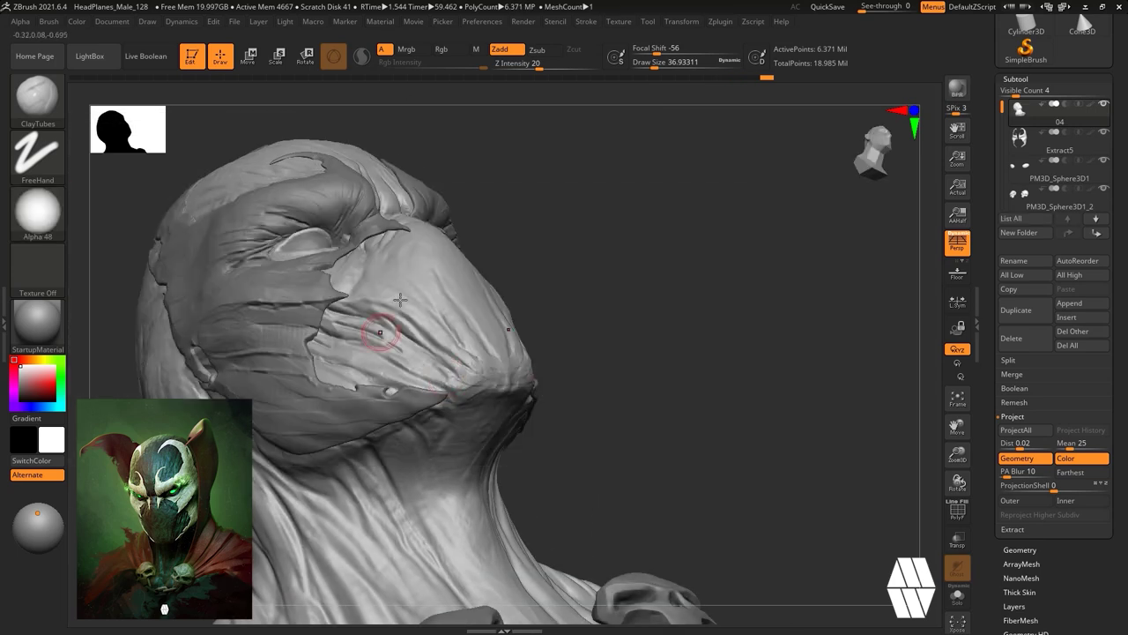
{"action": "left_click_drag", "start_coordinate": [732, 339], "coordinate": [760, 317]}
{"action": "left_click_drag", "start_coordinate": [332, 381], "coordinate": [358, 367]}
{"action": "left_click_drag", "start_coordinate": [754, 247], "coordinate": [624, 286]}
{"action": "mouse_move", "coordinate": [762, 262]}
{"action": "left_mouse_down"}
{"action": "mouse_move", "coordinate": [772, 305]}
{"action": "mouse_move", "coordinate": [737, 263]}
{"action": "left_mouse_up"}
Build up cloth folds on the back of the neck and shoulder with ClayTubes at a draw size of about 59.
{"action": "mouse_move", "coordinate": [747, 440]}
{"action": "right_mouse_down"}
{"action": "mouse_move", "coordinate": [737, 370]}
{"action": "mouse_move", "coordinate": [594, 255]}
{"action": "mouse_move", "coordinate": [533, 153]}
{"action": "right_mouse_up"}
{"action": "left_click_drag", "start_coordinate": [753, 263], "coordinate": [767, 214]}
{"action": "left_click_drag", "start_coordinate": [608, 388], "coordinate": [651, 428]}
{"action": "key", "text": "space"}
{"action": "left_click_drag", "start_coordinate": [699, 349], "coordinate": [710, 349]}
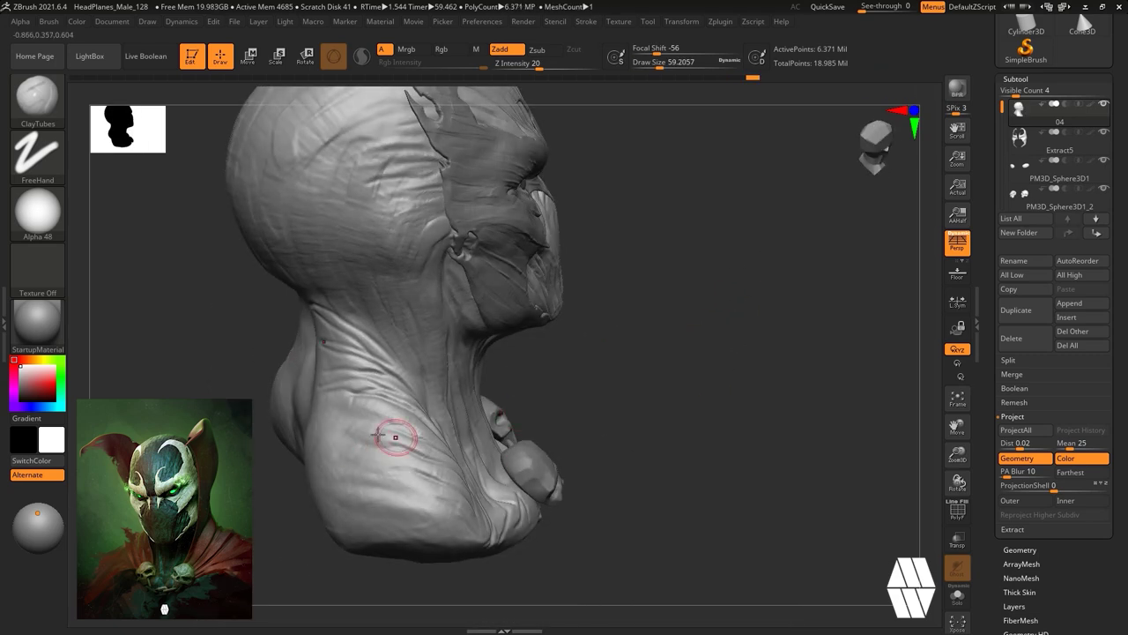
{"action": "right_click_drag", "start_coordinate": [315, 348], "coordinate": [344, 296]}
{"action": "right_click_drag", "start_coordinate": [374, 365], "coordinate": [473, 301]}
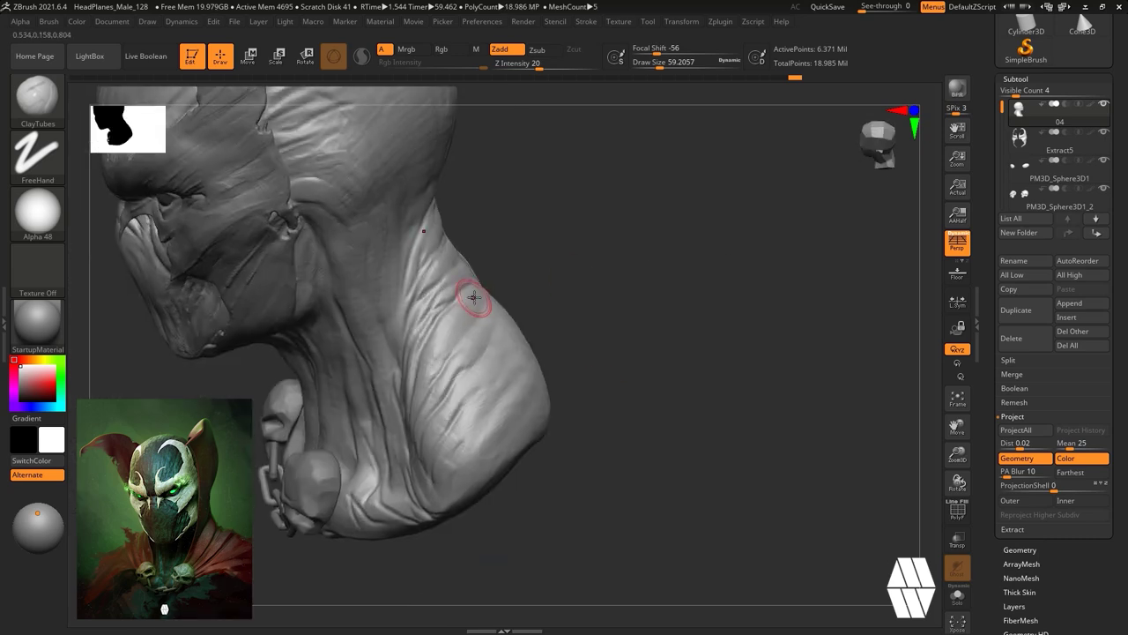
{"action": "right_click_drag", "start_coordinate": [502, 337], "coordinate": [599, 431]}
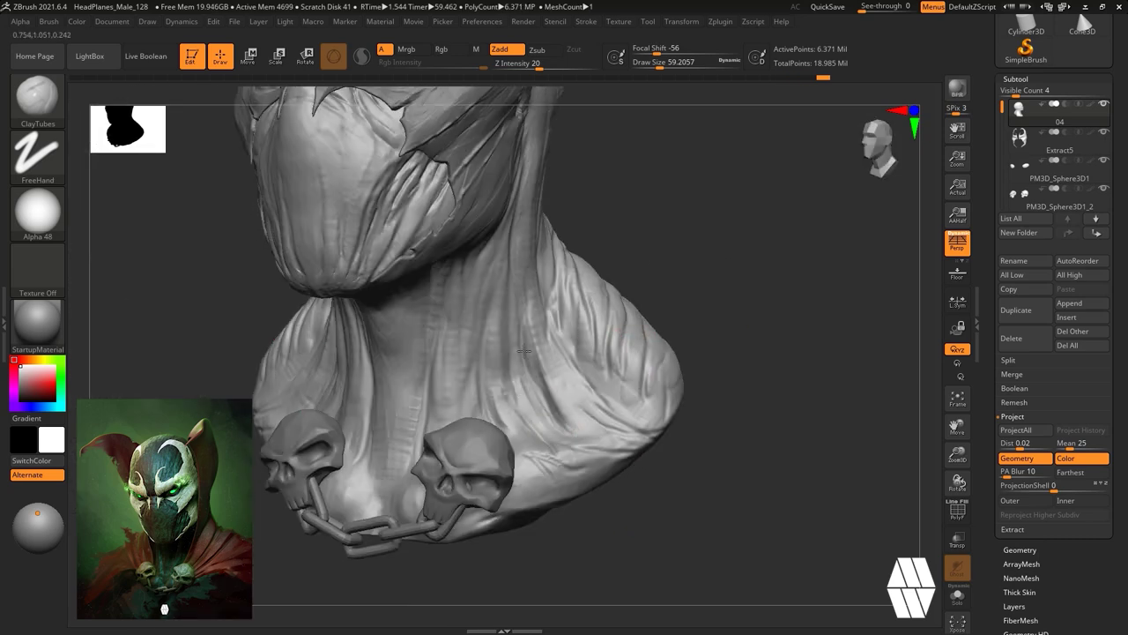
Build up the folds at the front of the neck and upper chest with ClayTubes.
{"action": "right_click_drag", "start_coordinate": [693, 465], "coordinate": [432, 307]}
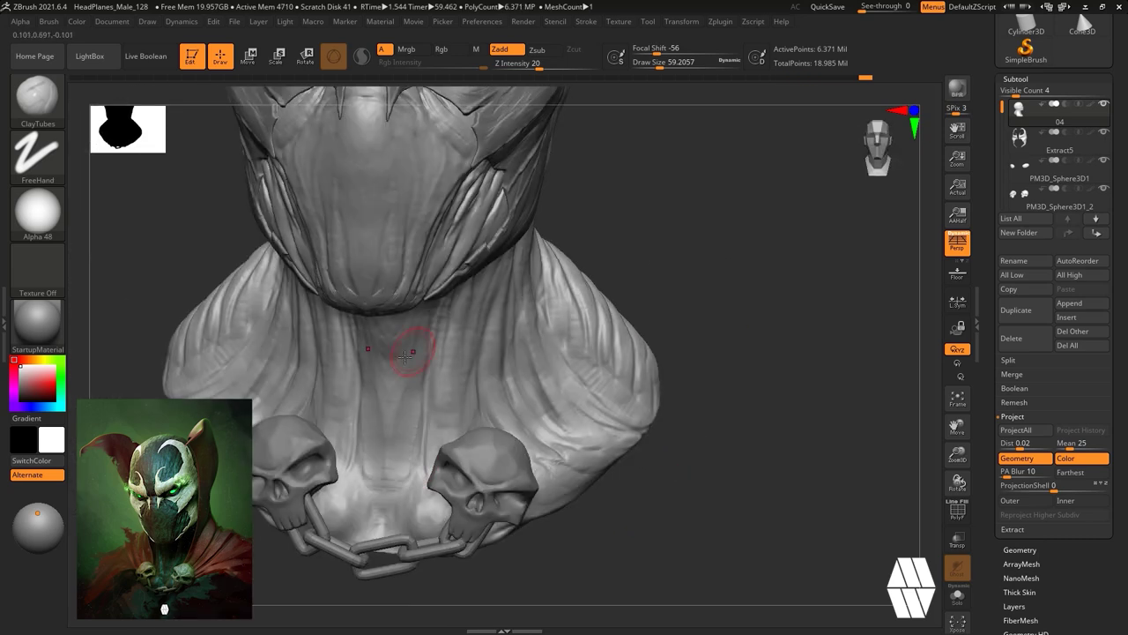
{"action": "mouse_move", "coordinate": [429, 532]}
{"action": "right_mouse_down"}
{"action": "mouse_move", "coordinate": [696, 249]}
{"action": "mouse_move", "coordinate": [430, 256]}
{"action": "mouse_move", "coordinate": [700, 252]}
{"action": "mouse_move", "coordinate": [683, 353]}
{"action": "right_mouse_up"}
{"action": "mouse_move", "coordinate": [682, 352]}
{"action": "left_mouse_down"}
{"action": "mouse_move", "coordinate": [661, 396]}
{"action": "mouse_move", "coordinate": [770, 418]}
{"action": "mouse_move", "coordinate": [731, 329]}
{"action": "left_mouse_up"}
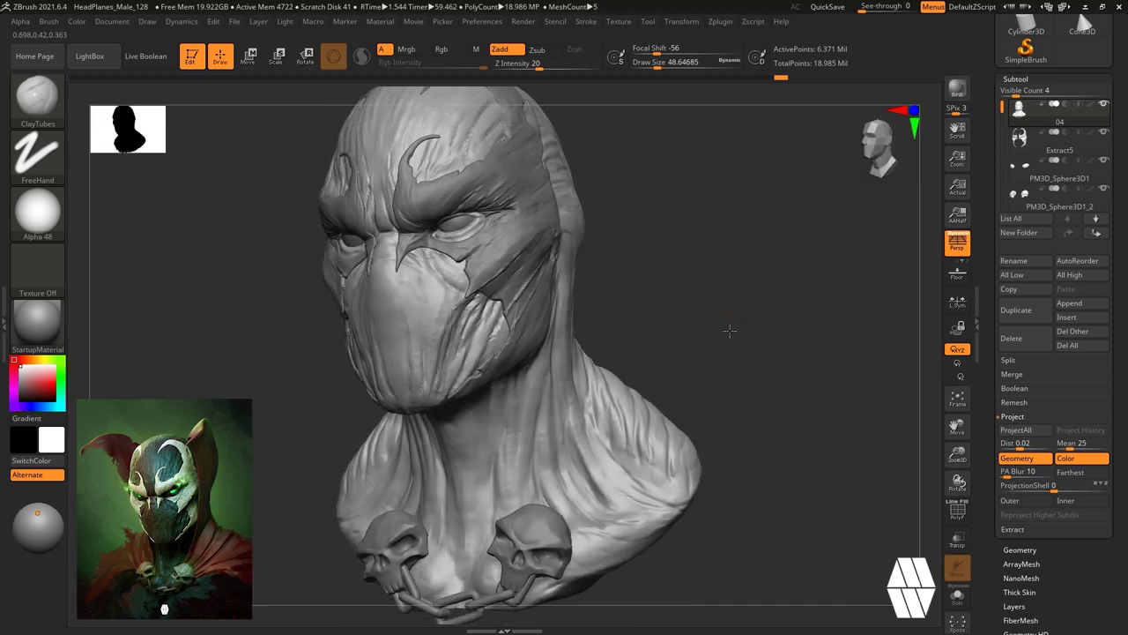
Carve deep creases between the neck and shoulder folds with DamStandard at a draw size of about 101.
{"action": "key", "text": "b"}
{"action": "key", "text": "d"}
{"action": "key", "text": "s"}
{"action": "left_click_drag", "start_coordinate": [657, 63], "coordinate": [676, 63]}
{"action": "left_click_drag", "start_coordinate": [489, 408], "coordinate": [490, 454]}
{"action": "mouse_move", "coordinate": [705, 423]}
{"action": "right_mouse_down"}
{"action": "mouse_move", "coordinate": [515, 336]}
{"action": "mouse_move", "coordinate": [705, 297]}
{"action": "mouse_move", "coordinate": [369, 342]}
{"action": "right_mouse_up"}
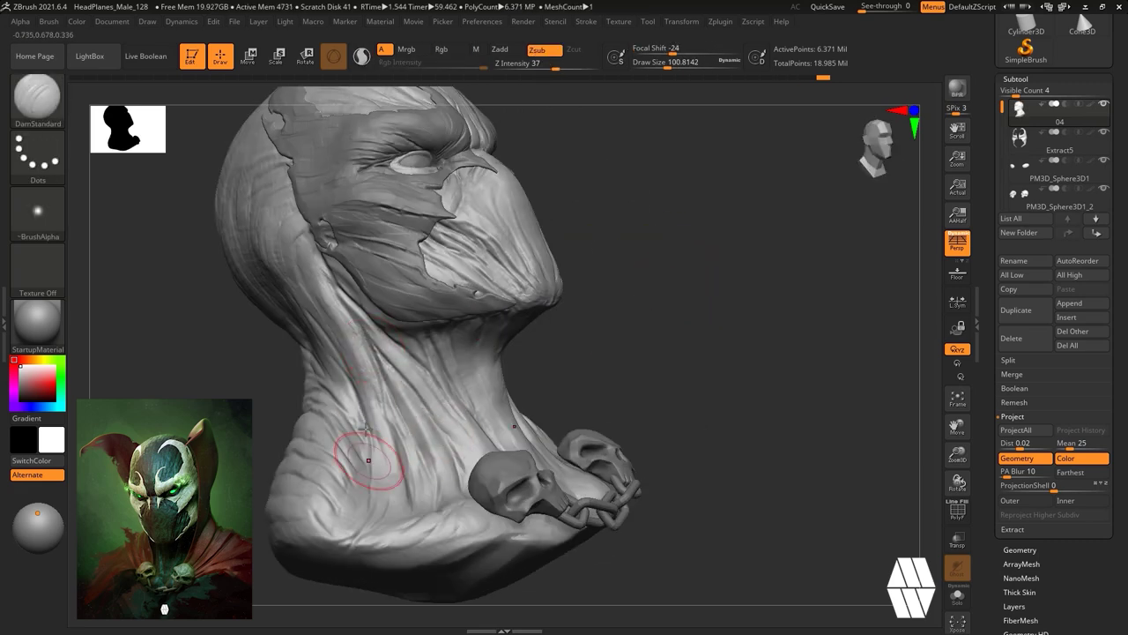
{"action": "right_click_drag", "start_coordinate": [368, 459], "coordinate": [325, 518]}
{"action": "mouse_move", "coordinate": [793, 295]}
{"action": "right_mouse_down"}
{"action": "mouse_move", "coordinate": [705, 333]}
{"action": "mouse_move", "coordinate": [761, 297]}
{"action": "right_mouse_up"}
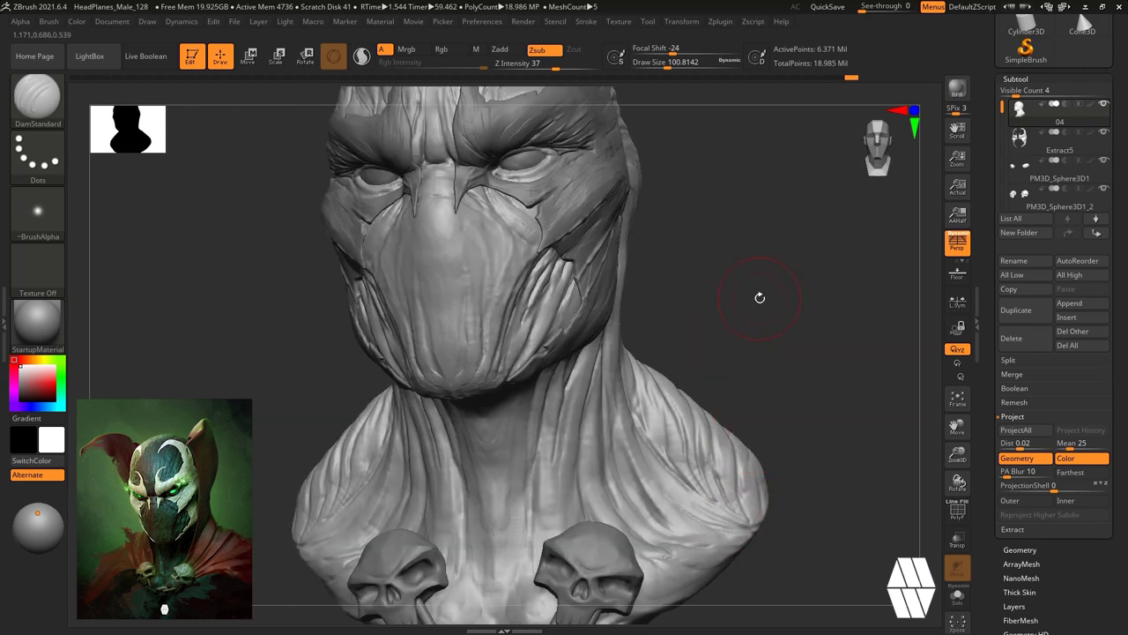
Refine the folds of the neck and shoulders with ClayTubes at a draw size of about 59.
{"action": "key", "text": "b"}
{"action": "key", "text": "c"}
{"action": "key", "text": "t"}
{"action": "key", "text": "space"}
{"action": "left_click_drag", "start_coordinate": [745, 501], "coordinate": [735, 502]}
{"action": "right_click_drag", "start_coordinate": [692, 265], "coordinate": [659, 303]}
{"action": "right_click_drag", "start_coordinate": [576, 424], "coordinate": [608, 304], "text": "ctrl"}
{"action": "right_click_drag", "start_coordinate": [621, 295], "coordinate": [622, 263]}
{"action": "right_click_drag", "start_coordinate": [740, 286], "coordinate": [821, 310]}
{"action": "right_click_drag", "start_coordinate": [621, 296], "coordinate": [748, 295]}
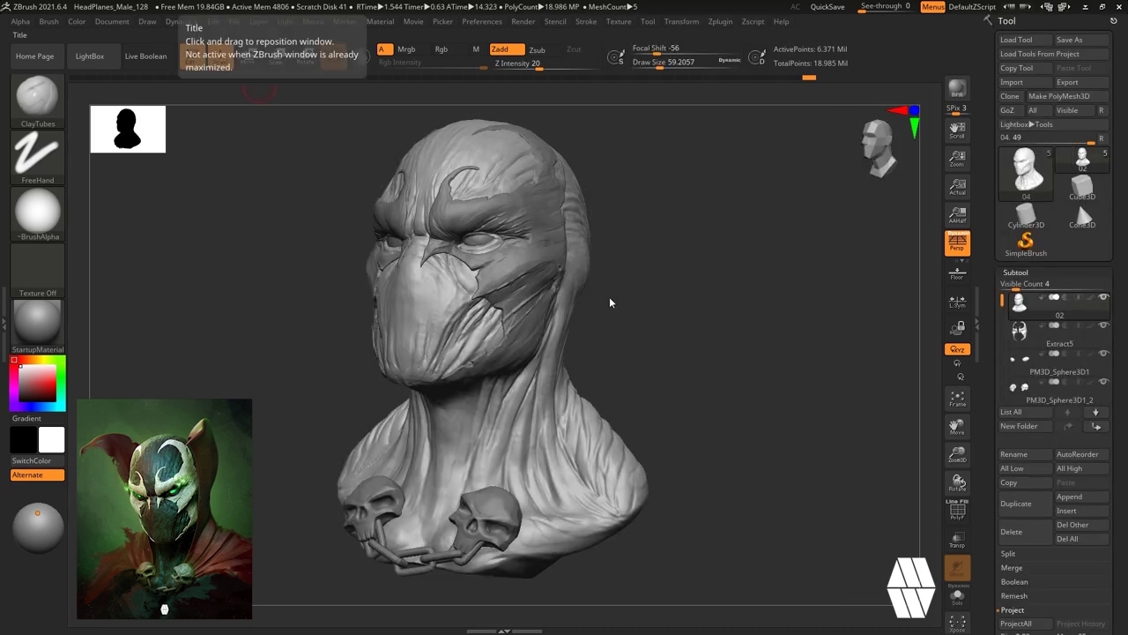
Switch to the torn face marking subtool and refine its side surface with ClayTubes at a draw size of about 59.
{"action": "right_click_drag", "start_coordinate": [609, 303], "coordinate": [675, 264]}
{"action": "left_click", "coordinate": [476, 215], "text": "alt"}
{"action": "right_click_drag", "start_coordinate": [675, 222], "coordinate": [573, 225]}
{"action": "right_click_drag", "start_coordinate": [573, 226], "coordinate": [564, 290], "text": "ctrl"}
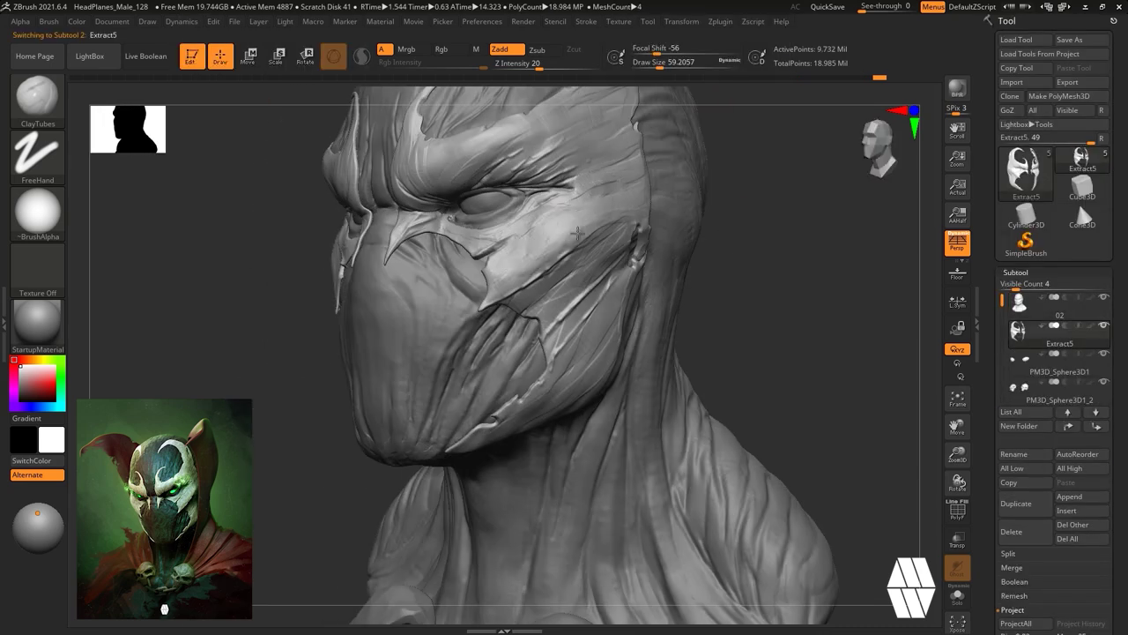
{"action": "right_click_drag", "start_coordinate": [593, 111], "coordinate": [593, 216], "text": "alt"}
{"action": "right_click_drag", "start_coordinate": [734, 254], "coordinate": [827, 254]}
{"action": "right_click_drag", "start_coordinate": [511, 236], "coordinate": [617, 236]}
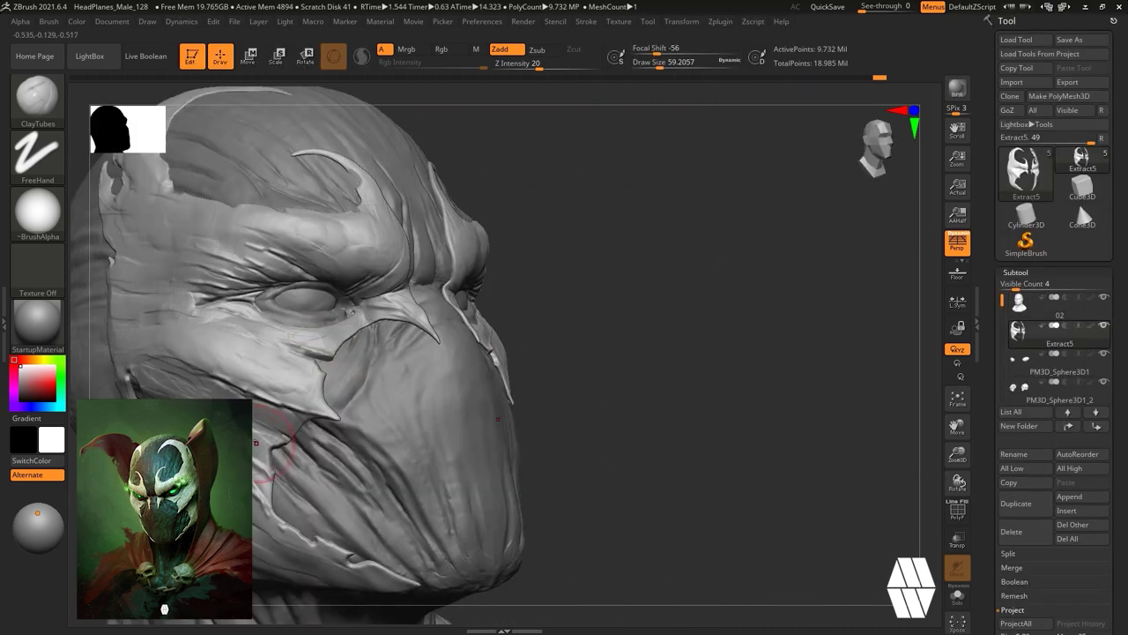
{"action": "right_click_drag", "start_coordinate": [868, 335], "coordinate": [761, 335]}
{"action": "right_click_drag", "start_coordinate": [761, 335], "coordinate": [494, 282], "text": "ctrl"}
{"action": "mouse_move", "coordinate": [474, 356]}
{"action": "right_mouse_down"}
{"action": "mouse_move", "coordinate": [632, 370]}
{"action": "mouse_move", "coordinate": [471, 319]}
{"action": "mouse_move", "coordinate": [634, 360]}
{"action": "mouse_move", "coordinate": [538, 352]}
{"action": "right_mouse_up"}
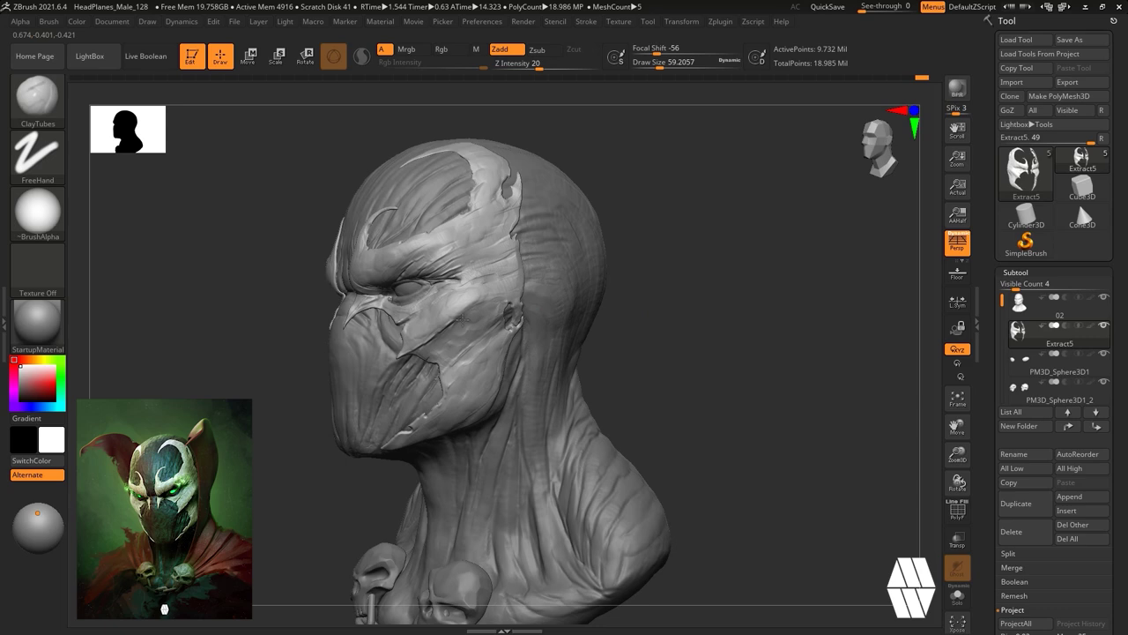
{"action": "right_click_drag", "start_coordinate": [605, 313], "coordinate": [758, 317]}
{"action": "left_click_drag", "start_coordinate": [522, 255], "coordinate": [493, 265]}
{"action": "mouse_move", "coordinate": [586, 286]}
{"action": "right_mouse_down"}
{"action": "mouse_move", "coordinate": [679, 299]}
{"action": "mouse_move", "coordinate": [680, 352]}
{"action": "right_mouse_up"}
{"action": "right_click_drag", "start_coordinate": [680, 353], "coordinate": [582, 344]}
Carve creases into the face marking with DamStandard at a draw size of about 59.
{"action": "key", "text": "b"}
{"action": "key", "text": "d"}
{"action": "key", "text": "s"}
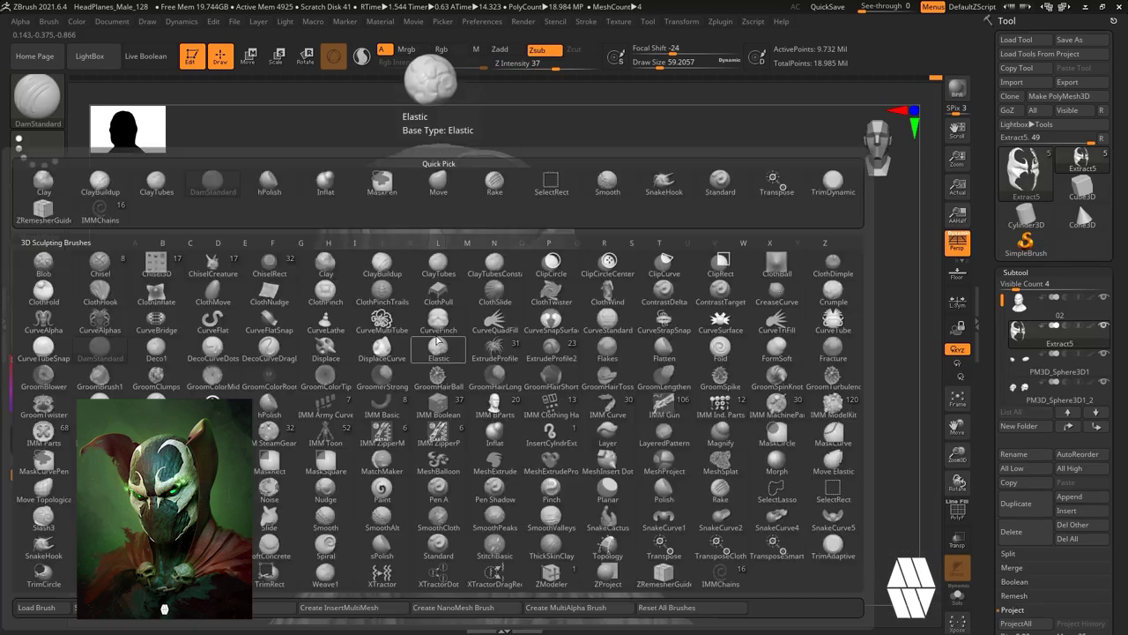
{"action": "left_click_drag", "start_coordinate": [465, 273], "coordinate": [457, 297]}
{"action": "left_click_drag", "start_coordinate": [609, 277], "coordinate": [516, 295]}
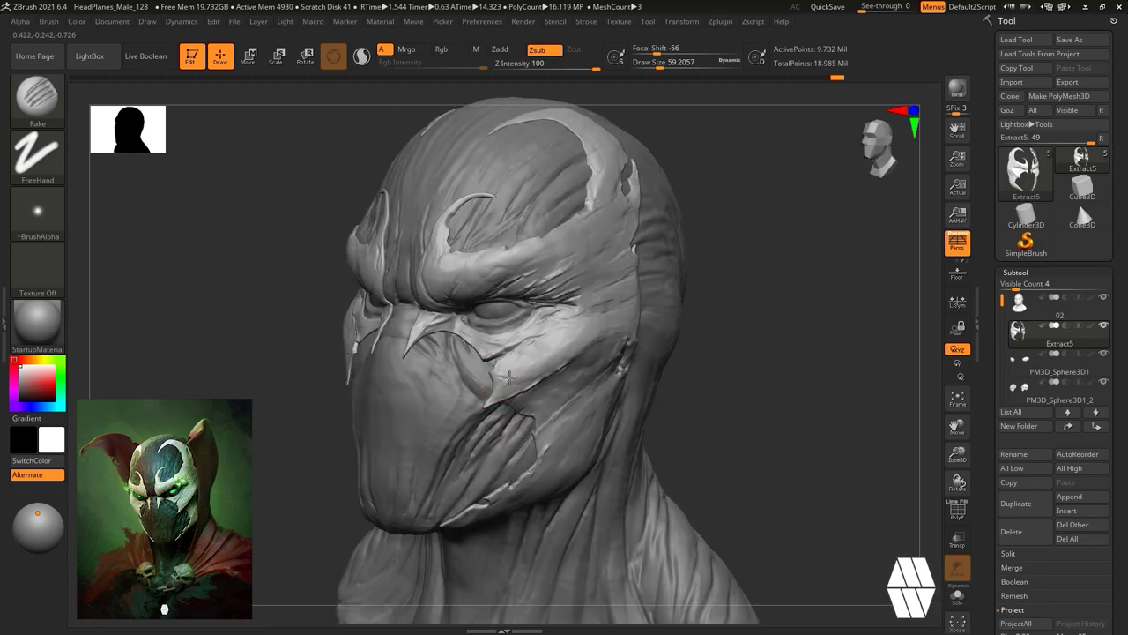
Add scratch texture across both sides of the face marking with the Rake brush at a draw size of about 59.
{"action": "left_click_drag", "start_coordinate": [684, 304], "coordinate": [755, 302]}
{"action": "left_click_drag", "start_coordinate": [675, 305], "coordinate": [705, 350]}
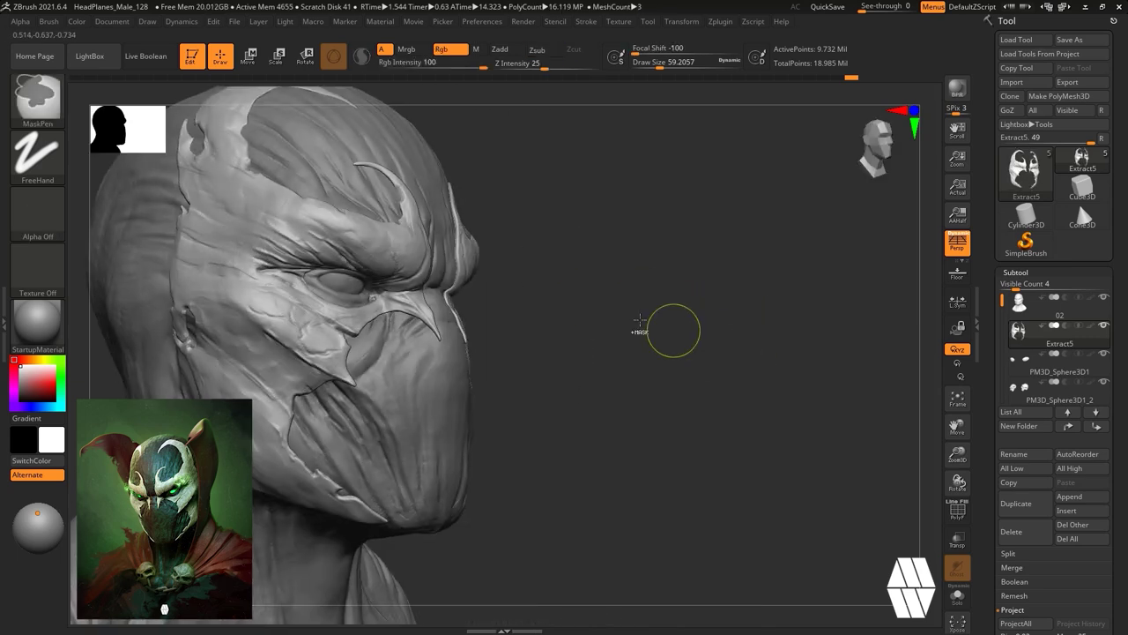
{"action": "left_click_drag", "start_coordinate": [251, 394], "coordinate": [259, 401]}
{"action": "left_click_drag", "start_coordinate": [758, 293], "coordinate": [610, 302]}
{"action": "left_click_drag", "start_coordinate": [705, 281], "coordinate": [784, 307]}
{"action": "left_click_drag", "start_coordinate": [415, 283], "coordinate": [411, 297]}
{"action": "mouse_move", "coordinate": [684, 269]}
{"action": "left_mouse_down"}
{"action": "mouse_move", "coordinate": [703, 267]}
{"action": "mouse_move", "coordinate": [701, 209]}
{"action": "mouse_move", "coordinate": [716, 254]}
{"action": "mouse_move", "coordinate": [679, 228]}
{"action": "left_mouse_up"}
Rake finer texture into the face marking around the nose points and temple at a draw size of about 51.
{"action": "key", "text": "space"}
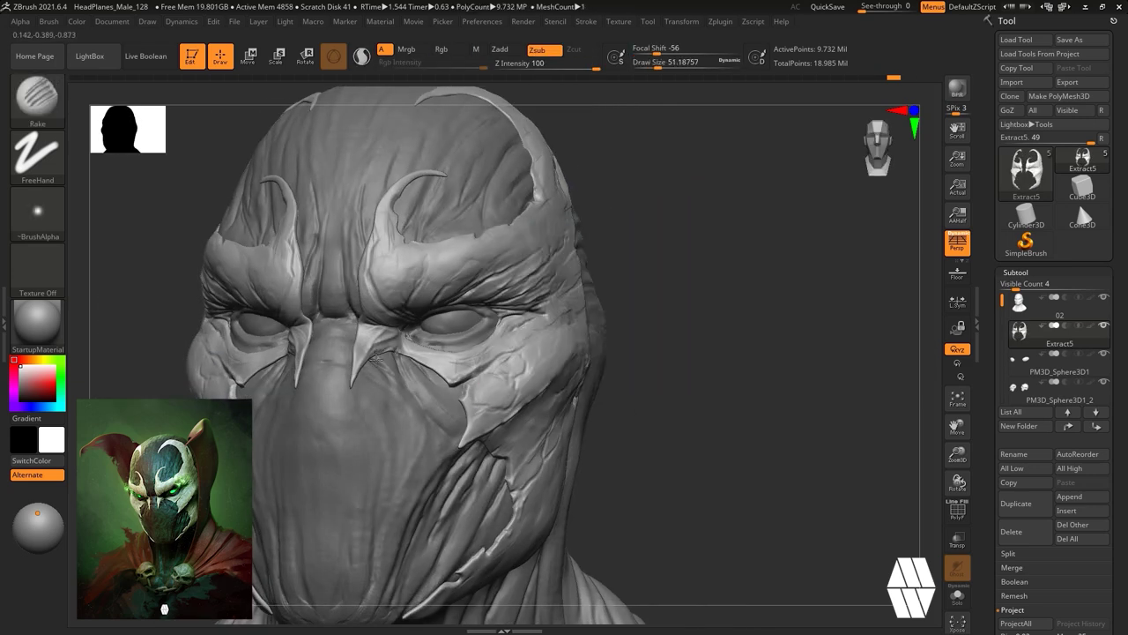
{"action": "left_click_drag", "start_coordinate": [377, 359], "coordinate": [366, 370]}
{"action": "left_click_drag", "start_coordinate": [687, 282], "coordinate": [784, 284]}
{"action": "right_click_drag", "start_coordinate": [342, 303], "coordinate": [363, 287]}
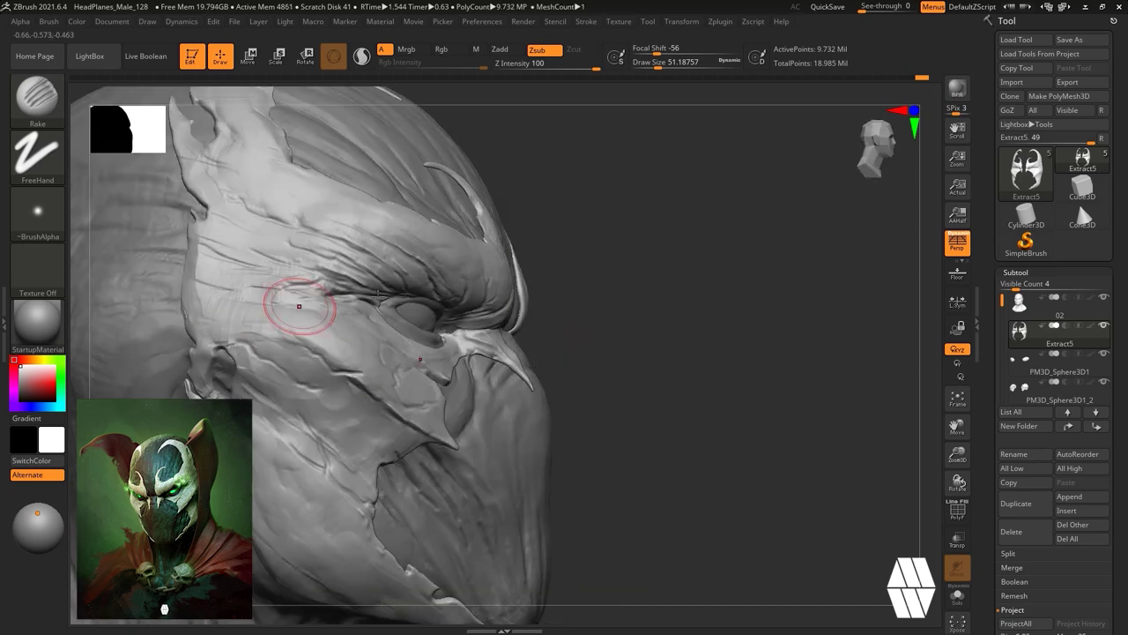
{"action": "left_click_drag", "start_coordinate": [688, 300], "coordinate": [546, 291]}
Build up the jaw and cheek areas of the face marking with ClayTubes at a draw size of about 51.
{"action": "key", "text": "b"}
{"action": "key", "text": "c"}
{"action": "key", "text": "t"}
{"action": "mouse_move", "coordinate": [644, 330]}
{"action": "left_mouse_down"}
{"action": "mouse_move", "coordinate": [751, 337]}
{"action": "mouse_move", "coordinate": [617, 334]}
{"action": "mouse_move", "coordinate": [731, 304]}
{"action": "left_mouse_up"}
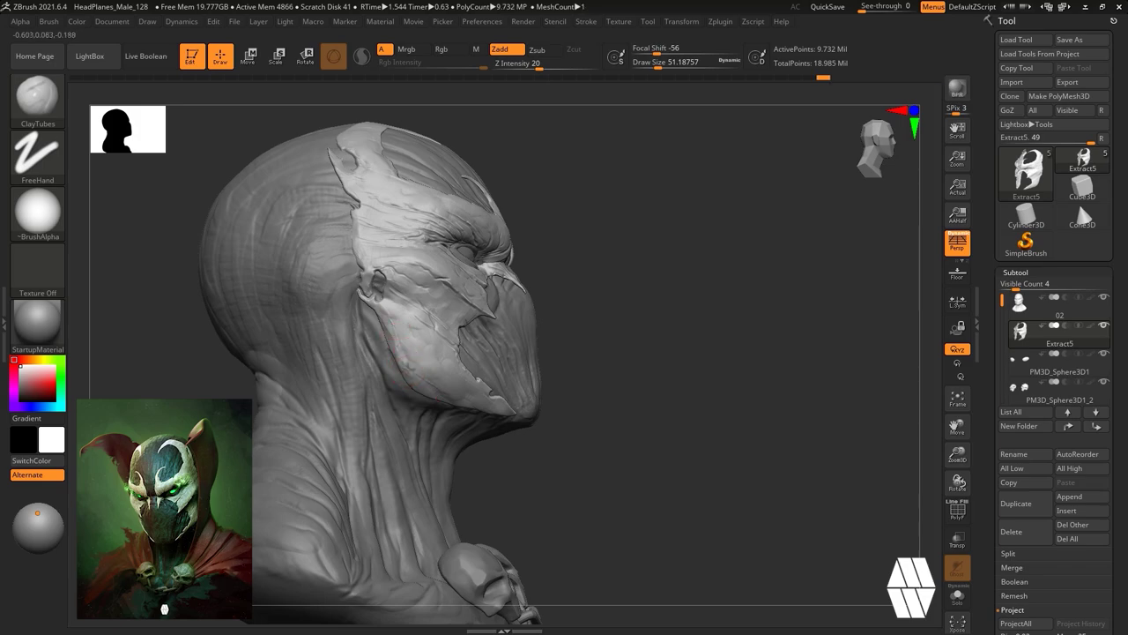
{"action": "left_click_drag", "start_coordinate": [864, 326], "coordinate": [768, 320]}
Switch to the head subtool and carve creases around the eyelids with DamStandard at a draw size of about 51.
{"action": "key", "text": "b"}
{"action": "key", "text": "d"}
{"action": "key", "text": "s"}
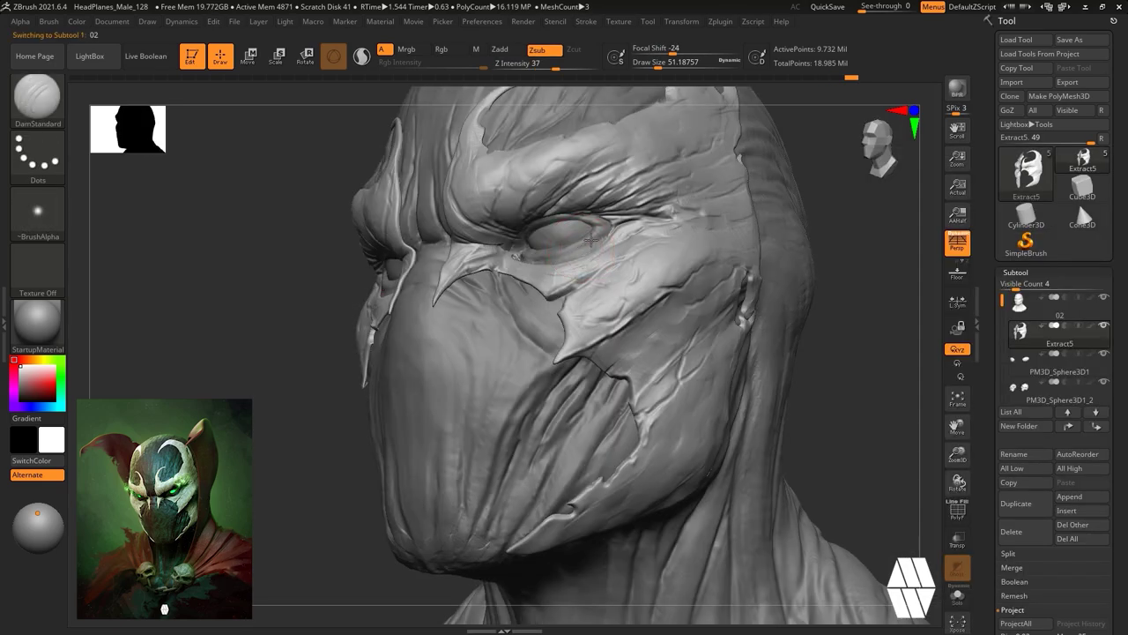
{"action": "left_click", "coordinate": [494, 353], "text": "alt"}
{"action": "key", "text": "space"}
{"action": "left_click", "coordinate": [796, 265]}
{"action": "left_click_drag", "start_coordinate": [795, 265], "coordinate": [800, 264]}
{"action": "mouse_move", "coordinate": [583, 225]}
{"action": "left_mouse_down"}
{"action": "mouse_move", "coordinate": [599, 239]}
{"action": "mouse_move", "coordinate": [580, 261]}
{"action": "left_mouse_up"}
{"action": "left_click_drag", "start_coordinate": [829, 273], "coordinate": [767, 264]}
{"action": "mouse_move", "coordinate": [678, 255]}
{"action": "left_mouse_down"}
{"action": "mouse_move", "coordinate": [778, 260]}
{"action": "mouse_move", "coordinate": [697, 257]}
{"action": "left_mouse_up"}
{"action": "mouse_move", "coordinate": [599, 227]}
{"action": "left_mouse_down"}
{"action": "mouse_move", "coordinate": [559, 233]}
{"action": "mouse_move", "coordinate": [574, 229]}
{"action": "left_mouse_up"}
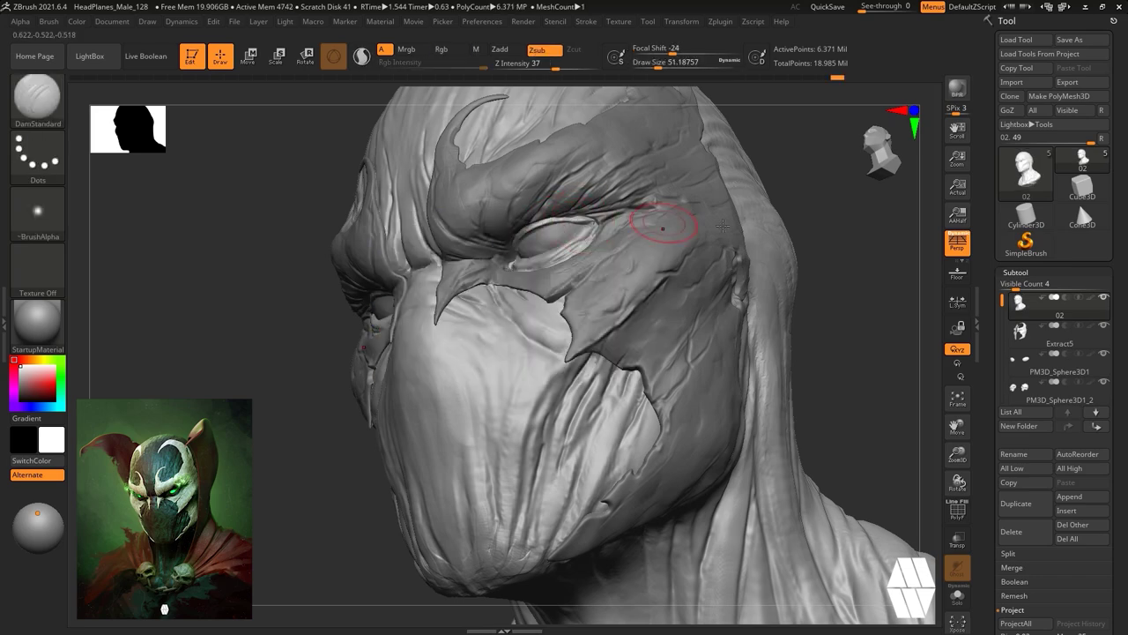
Cut finer wrinkles into the eyelids with DamStandard at a draw size of about 27.
{"action": "left_click_drag", "start_coordinate": [749, 255], "coordinate": [837, 274]}
{"action": "right_click_drag", "start_coordinate": [793, 264], "coordinate": [793, 309], "text": "ctrl"}
{"action": "left_click_drag", "start_coordinate": [562, 251], "coordinate": [535, 264]}
{"action": "left_click_drag", "start_coordinate": [785, 260], "coordinate": [713, 256]}
{"action": "left_click_drag", "start_coordinate": [528, 258], "coordinate": [555, 249]}
{"action": "left_click_drag", "start_coordinate": [740, 255], "coordinate": [802, 291]}
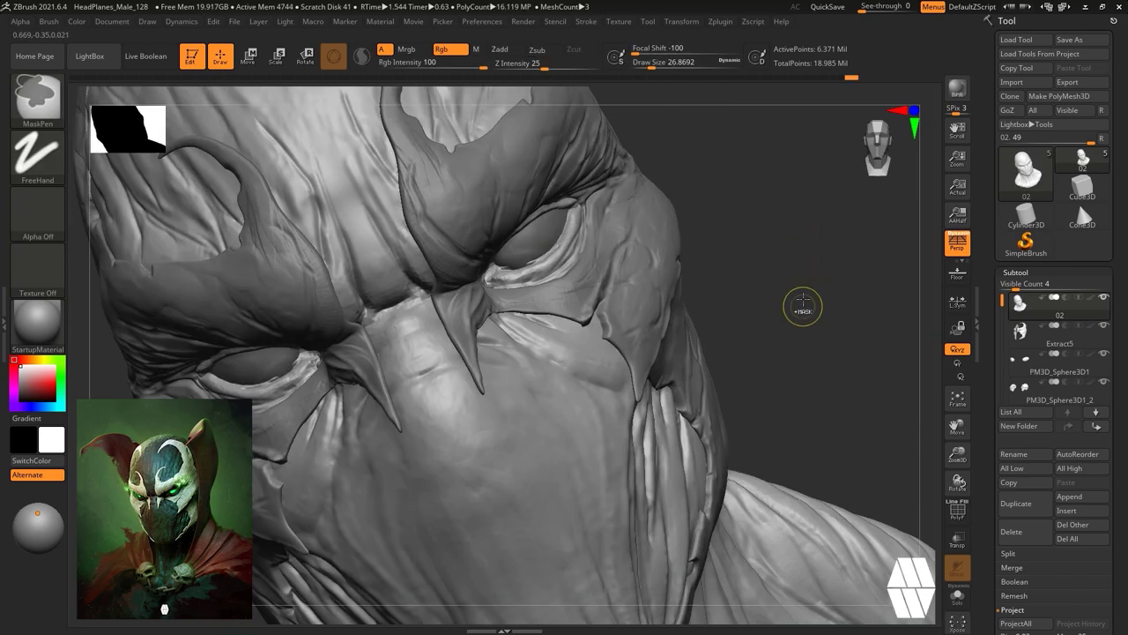
Undo the last crease stroke and build up the nose bridge with ClayTubes at a draw size of about 44.
{"action": "left_click_drag", "start_coordinate": [741, 242], "coordinate": [793, 353]}
{"action": "right_click_drag", "start_coordinate": [793, 353], "coordinate": [783, 320], "text": "ctrl"}
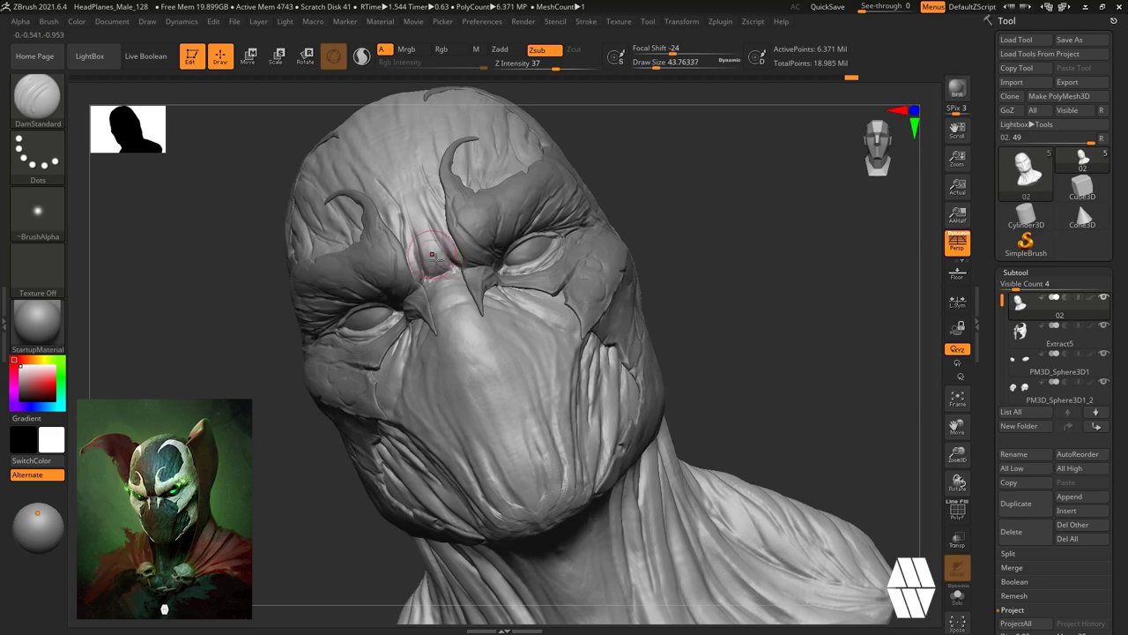
{"action": "key", "text": "ctrl+z"}
{"action": "key", "text": "b"}
{"action": "key", "text": "c"}
{"action": "key", "text": "t"}
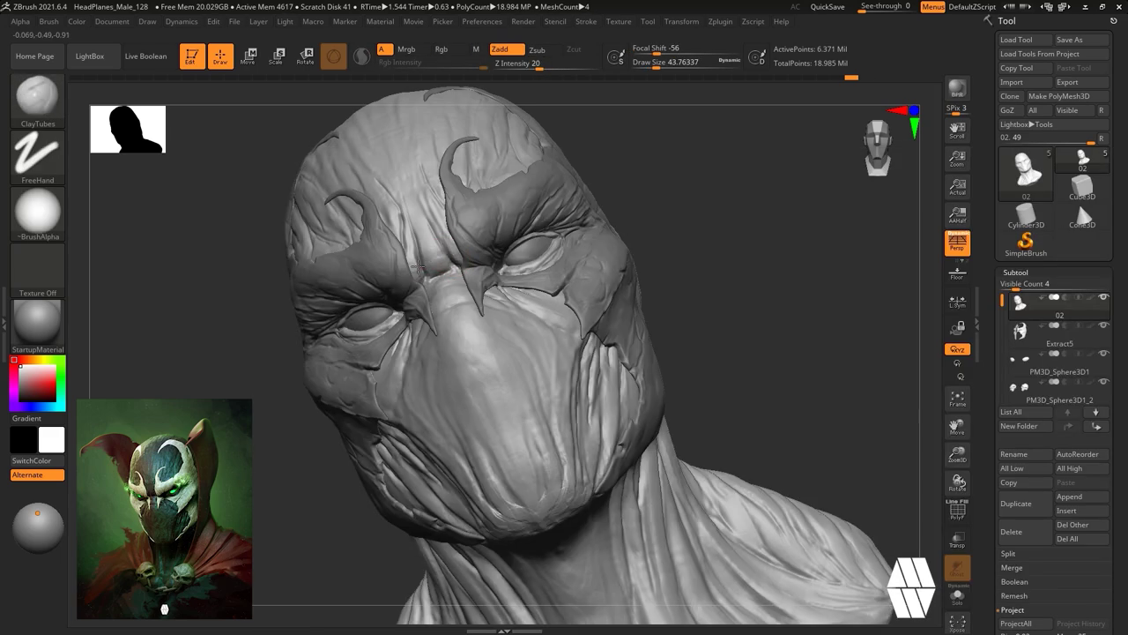
{"action": "right_click_drag", "start_coordinate": [688, 273], "coordinate": [680, 211], "text": "ctrl"}
{"action": "left_click_drag", "start_coordinate": [775, 231], "coordinate": [683, 261]}
Adjust the shape of the mask's lower face with the Move brush.
{"action": "key", "text": "b"}
{"action": "key", "text": "m"}
{"action": "key", "text": "v"}
{"action": "right_click_drag", "start_coordinate": [714, 260], "coordinate": [718, 326], "text": "ctrl"}
{"action": "left_click_drag", "start_coordinate": [450, 401], "coordinate": [440, 403]}
{"action": "right_click_drag", "start_coordinate": [440, 352], "coordinate": [441, 290], "text": "ctrl"}
{"action": "left_click_drag", "start_coordinate": [414, 290], "coordinate": [670, 289]}
{"action": "right_click_drag", "start_coordinate": [670, 290], "coordinate": [639, 329], "text": "ctrl"}
Set the ClayTubes draw size to about 68 and nudge the lower face further with the Move brush.
{"action": "key", "text": "b"}
{"action": "key", "text": "c"}
{"action": "key", "text": "t"}
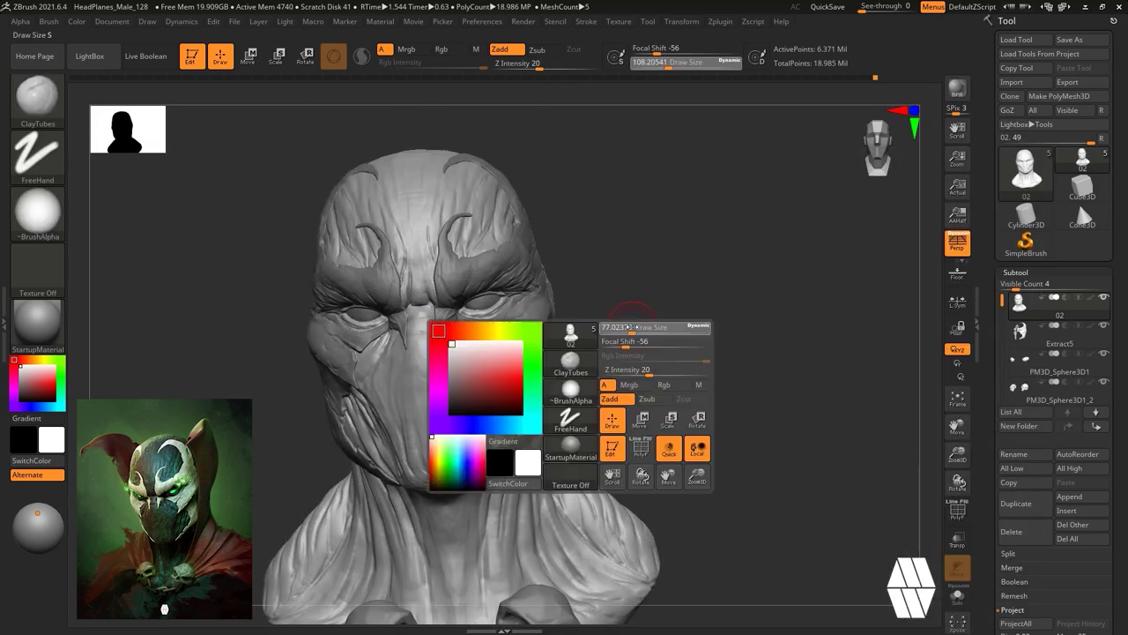
{"action": "mouse_move", "coordinate": [635, 335]}
{"action": "left_mouse_down"}
{"action": "mouse_move", "coordinate": [758, 335]}
{"action": "mouse_move", "coordinate": [493, 335]}
{"action": "left_mouse_up"}
{"action": "key", "text": "b"}
{"action": "key", "text": "m"}
{"action": "key", "text": "v"}
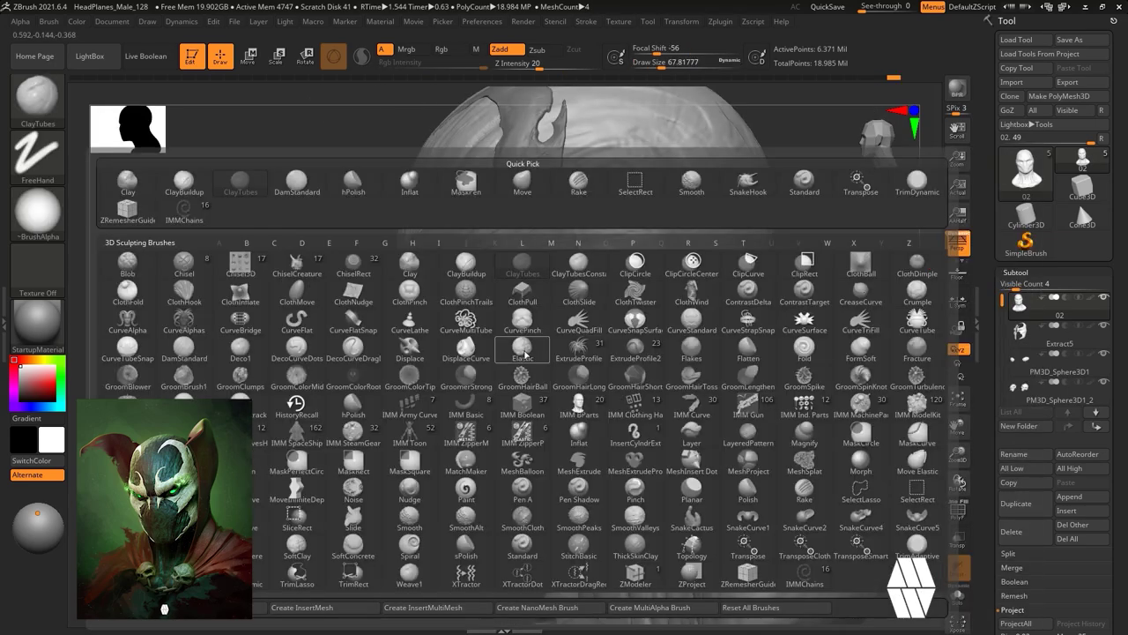
{"action": "left_click_drag", "start_coordinate": [432, 403], "coordinate": [426, 403]}
{"action": "right_click_drag", "start_coordinate": [493, 352], "coordinate": [494, 291], "text": "ctrl"}
{"action": "left_click_drag", "start_coordinate": [493, 291], "coordinate": [684, 293]}
{"action": "right_click_drag", "start_coordinate": [684, 291], "coordinate": [732, 270]}
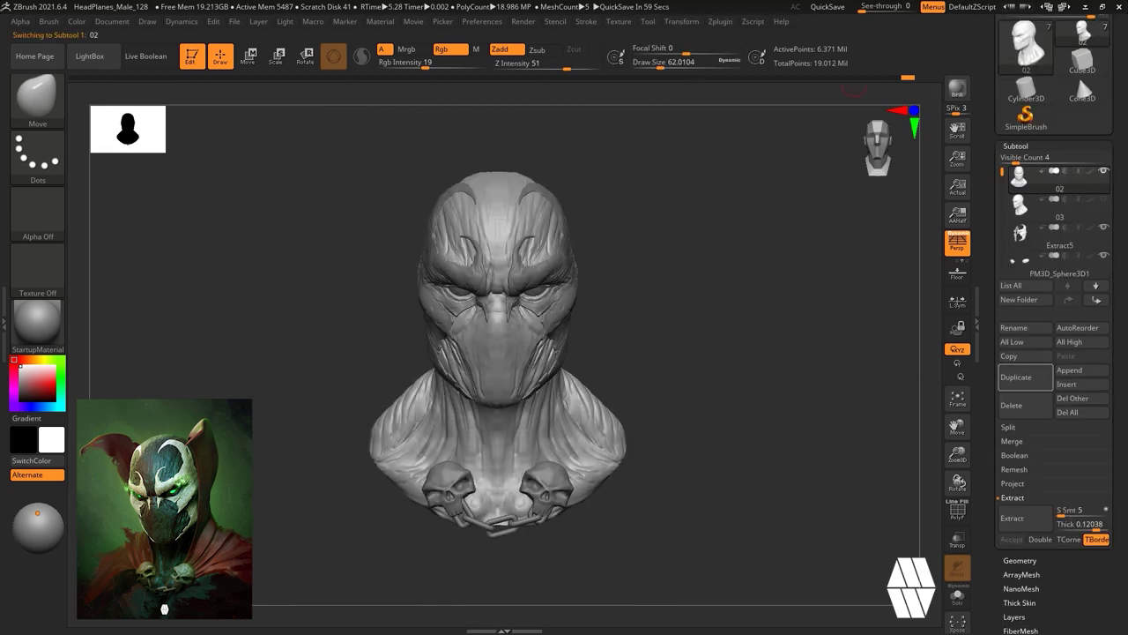
Isolate the low-resolution bust subtool 03 and mask a collar strip from the neck across the shoulders.
{"action": "left_click", "coordinate": [957, 596]}
{"action": "left_click_drag", "start_coordinate": [934, 553], "coordinate": [829, 565]}
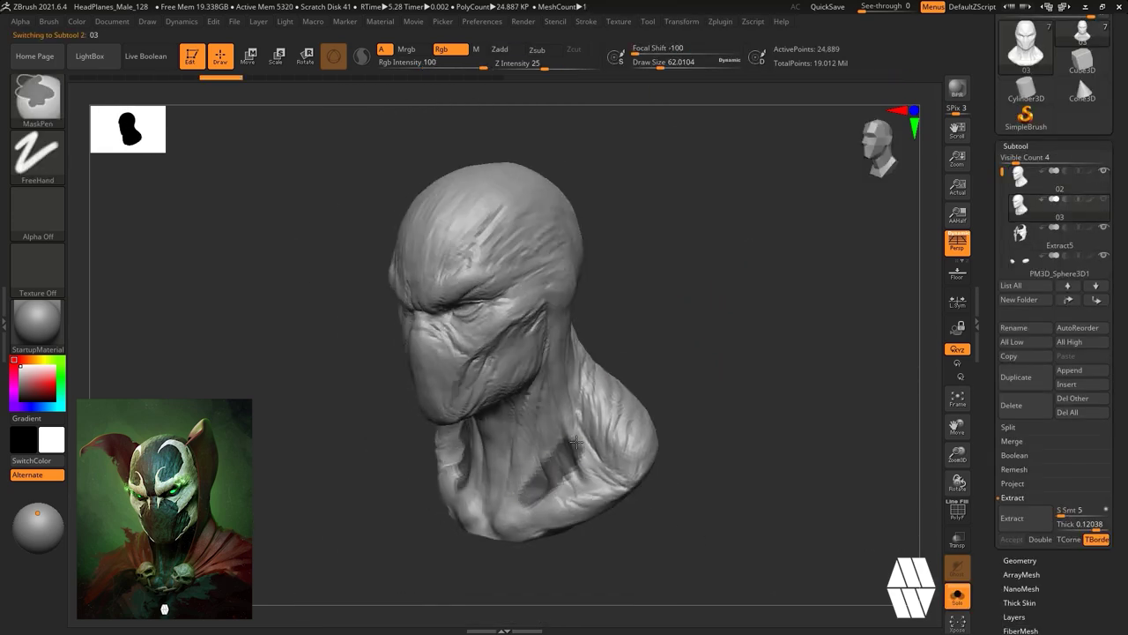
{"action": "left_click_drag", "start_coordinate": [576, 441], "coordinate": [608, 413], "text": "ctrl"}
{"action": "left_click_drag", "start_coordinate": [749, 353], "coordinate": [617, 458]}
{"action": "left_click_drag", "start_coordinate": [586, 309], "coordinate": [582, 410], "text": "ctrl"}
{"action": "left_click", "coordinate": [776, 291], "text": "ctrl"}
{"action": "mouse_move", "coordinate": [775, 291]}
{"action": "left_mouse_down"}
{"action": "mouse_move", "coordinate": [803, 284]}
{"action": "mouse_move", "coordinate": [731, 388]}
{"action": "left_mouse_up"}
Try to extrude the collar strip upward from the bust with the move gizmo and flare it outward.
{"action": "key", "text": "w"}
{"action": "left_click_drag", "start_coordinate": [629, 311], "coordinate": [668, 132], "text": "ctrl"}
{"action": "left_click_drag", "start_coordinate": [753, 250], "coordinate": [864, 256]}
{"action": "left_click_drag", "start_coordinate": [450, 184], "coordinate": [472, 185]}
{"action": "left_click_drag", "start_coordinate": [749, 291], "coordinate": [846, 238]}
{"action": "left_click_drag", "start_coordinate": [542, 134], "coordinate": [555, 119]}
{"action": "left_click_drag", "start_coordinate": [731, 290], "coordinate": [868, 286]}
{"action": "left_click_drag", "start_coordinate": [558, 259], "coordinate": [540, 274]}
{"action": "key", "text": "q"}
{"action": "mouse_move", "coordinate": [635, 282]}
{"action": "left_mouse_down"}
{"action": "mouse_move", "coordinate": [685, 274]}
{"action": "mouse_move", "coordinate": [673, 313]}
{"action": "mouse_move", "coordinate": [636, 308]}
{"action": "left_mouse_up"}
{"action": "left_click_drag", "start_coordinate": [636, 308], "coordinate": [749, 260], "text": "alt"}
{"action": "left_click", "coordinate": [1006, 428]}
{"action": "left_click", "coordinate": [1031, 498]}
{"action": "left_click", "coordinate": [814, 396], "text": "ctrl+shift"}
{"action": "left_click_drag", "start_coordinate": [802, 379], "coordinate": [859, 342]}
{"action": "left_click", "coordinate": [962, 515]}
{"action": "left_click", "coordinate": [964, 516]}
{"action": "left_click_drag", "start_coordinate": [660, 273], "coordinate": [786, 355], "text": "alt"}
{"action": "key", "text": "ctrl+z"}
{"action": "key", "text": "ctrl+z"}
{"action": "key", "text": "ctrl+z"}
{"action": "key", "text": "ctrl+z"}
{"action": "key", "text": "ctrl+z"}
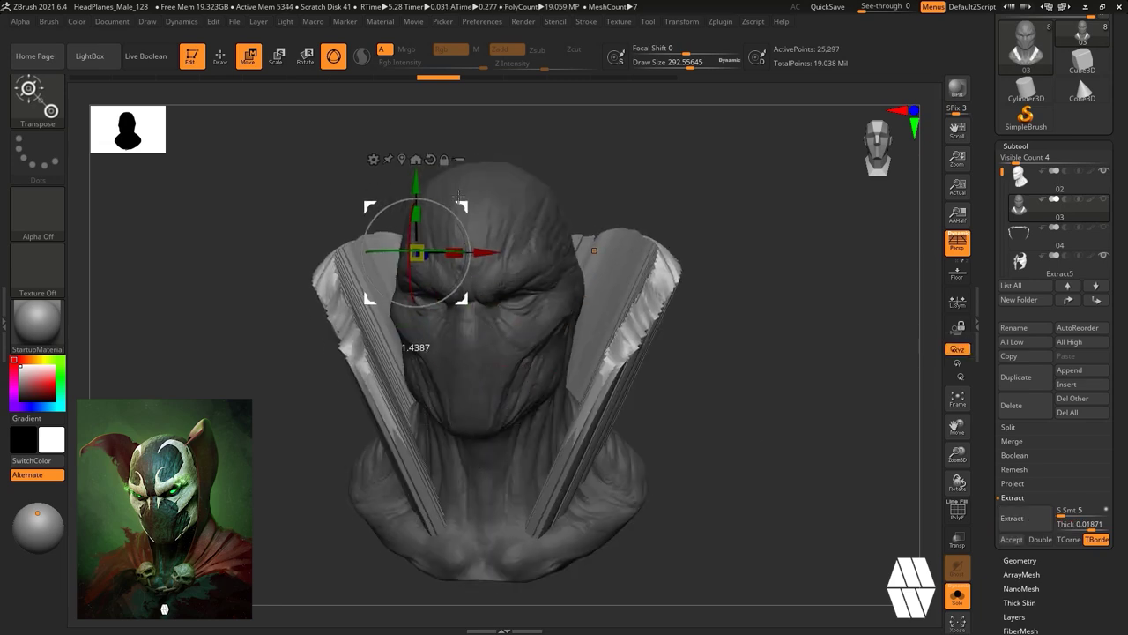
Inspect the collar's wireframe and separate the collar from the bust into its own subtool.
{"action": "left_click", "coordinate": [958, 512]}
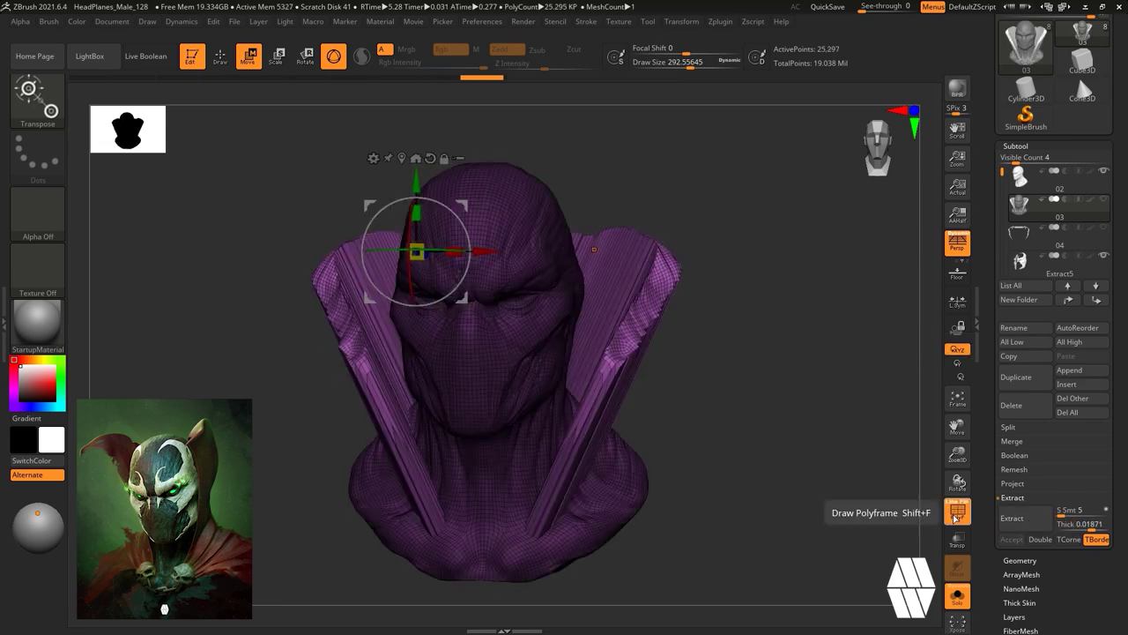
{"action": "left_click", "coordinate": [1011, 540]}
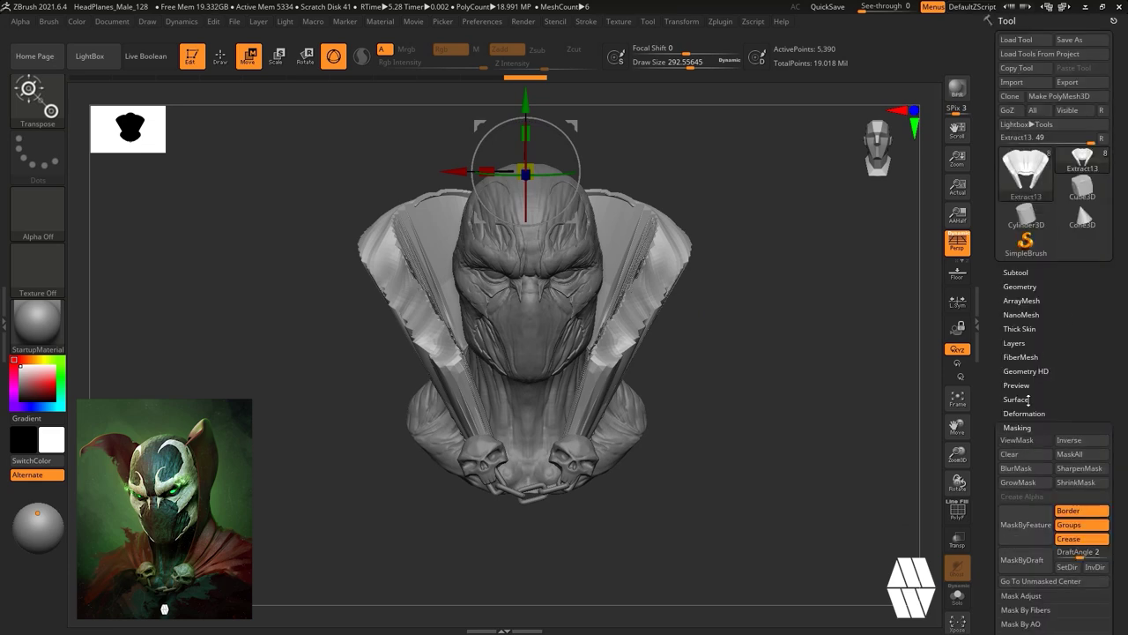
{"action": "left_click", "coordinate": [1077, 200]}
{"action": "left_click", "coordinate": [1022, 329]}
{"action": "left_click", "coordinate": [1026, 409]}
{"action": "left_click", "coordinate": [958, 515]}
{"action": "left_click", "coordinate": [958, 516]}
DynaMesh the separated collar at resolution 128 and try shaping it with the Move and Inflat brushes.
{"action": "left_click", "coordinate": [1019, 87]}
{"action": "left_click", "coordinate": [1019, 285]}
{"action": "left_click_drag", "start_coordinate": [760, 260], "coordinate": [868, 264]}
{"action": "key", "text": "b"}
{"action": "key", "text": "m"}
{"action": "key", "text": "v"}
{"action": "mouse_move", "coordinate": [608, 352]}
{"action": "left_mouse_down"}
{"action": "mouse_move", "coordinate": [685, 315]}
{"action": "mouse_move", "coordinate": [547, 325]}
{"action": "left_mouse_up"}
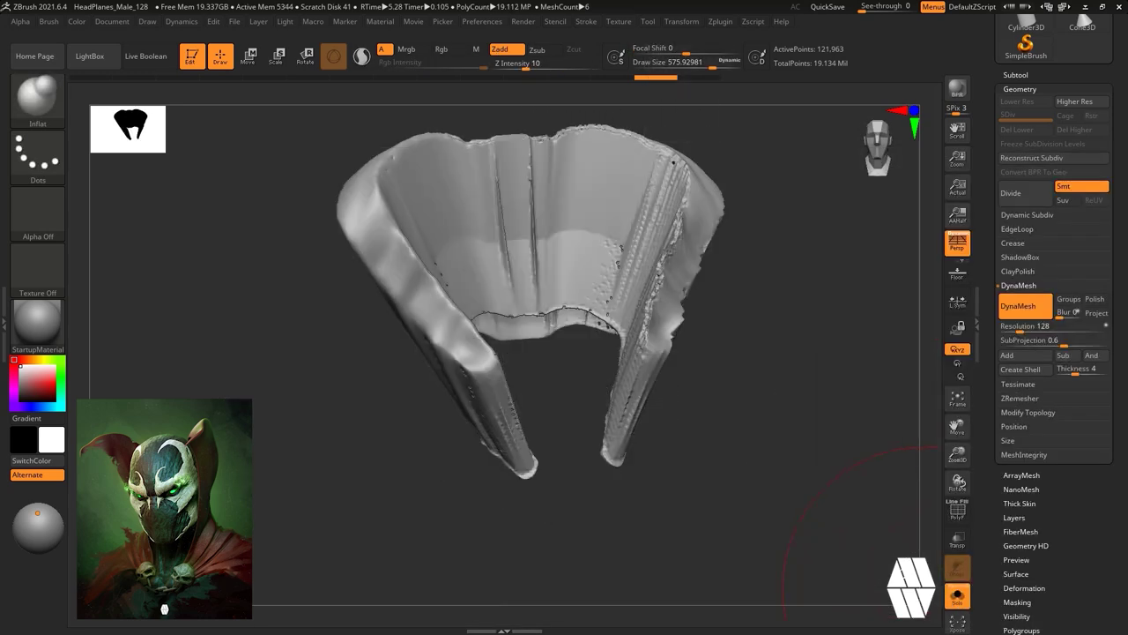
{"action": "mouse_move", "coordinate": [829, 379]}
{"action": "left_mouse_down"}
{"action": "mouse_move", "coordinate": [826, 291]}
{"action": "mouse_move", "coordinate": [800, 428]}
{"action": "mouse_move", "coordinate": [832, 372]}
{"action": "left_mouse_up"}
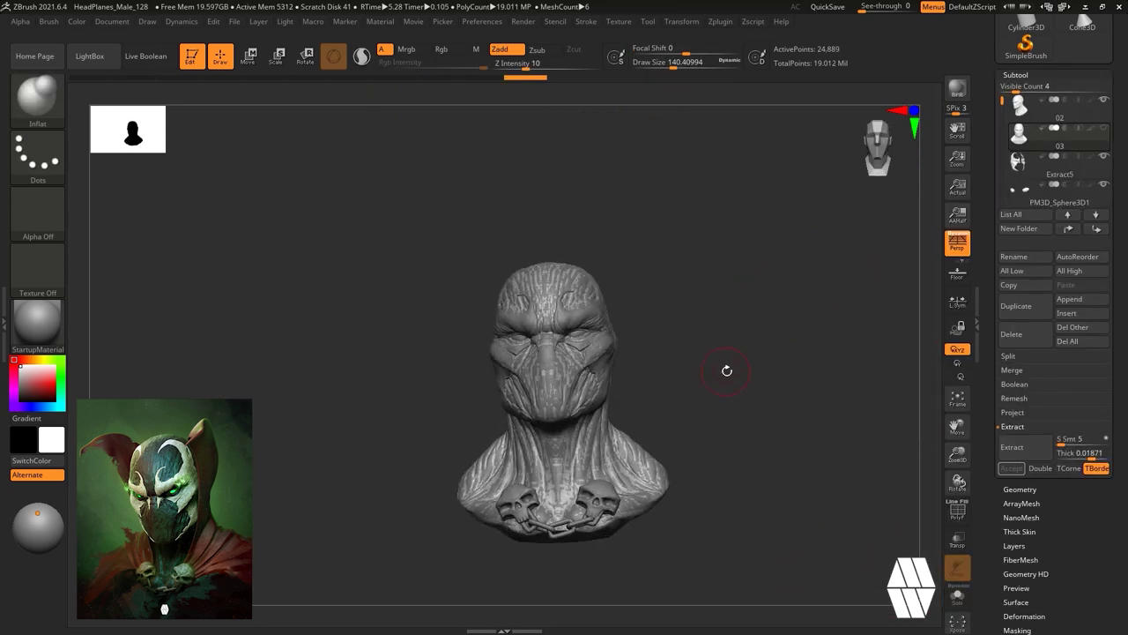
{"action": "key", "text": "b"}
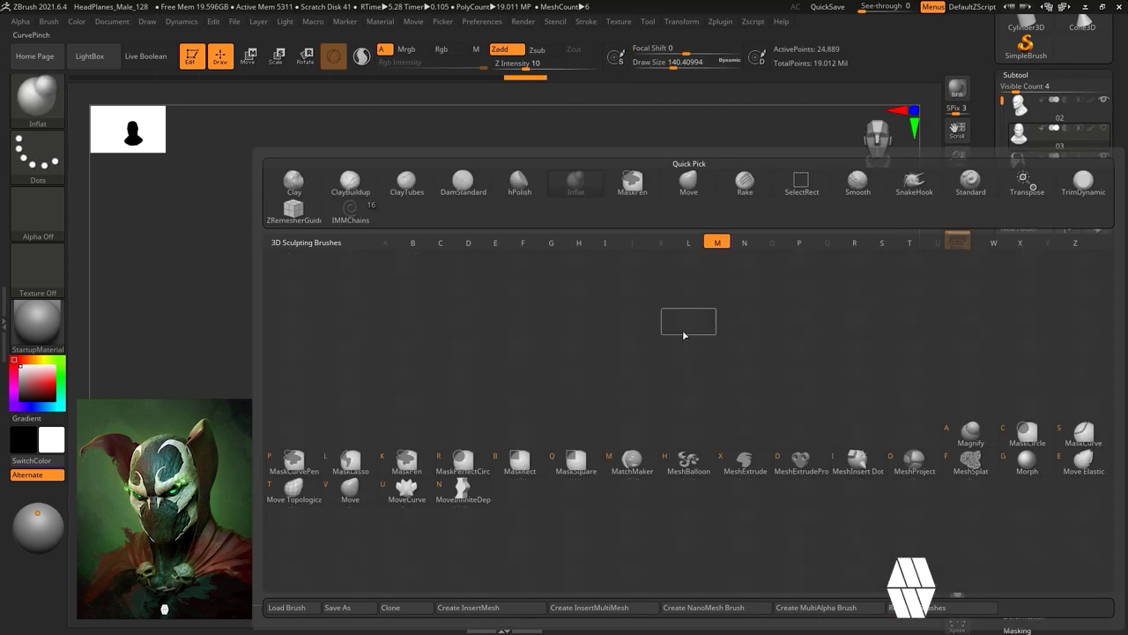
{"action": "key", "text": "m"}
{"action": "key", "text": "v"}
{"action": "left_click_drag", "start_coordinate": [717, 201], "coordinate": [715, 347]}
{"action": "key", "text": "space"}
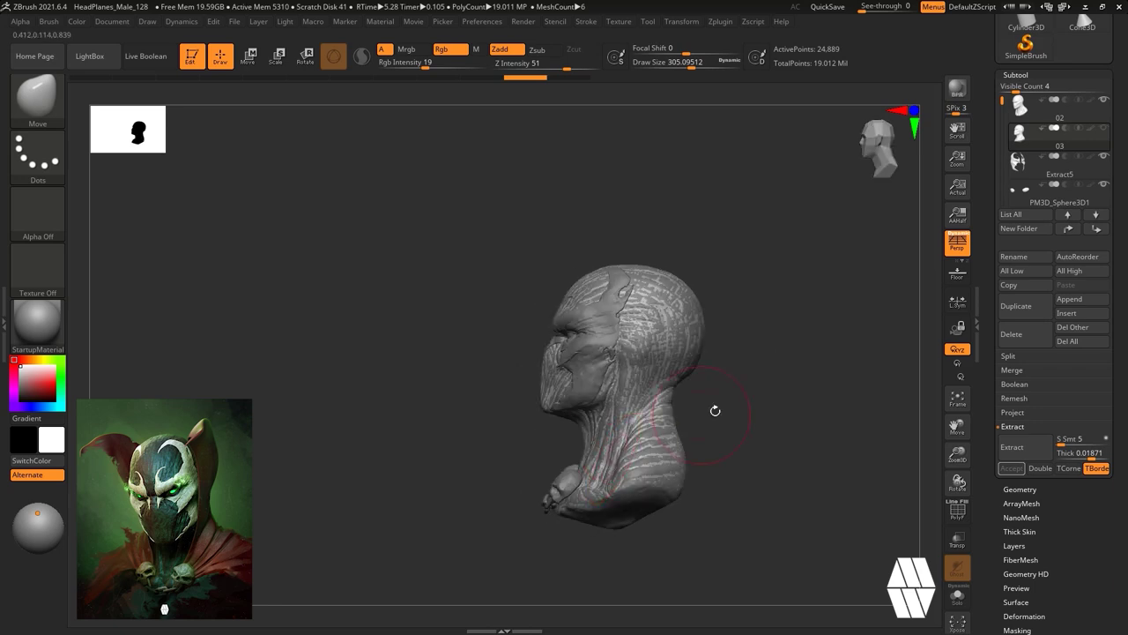
{"action": "key", "text": "space"}
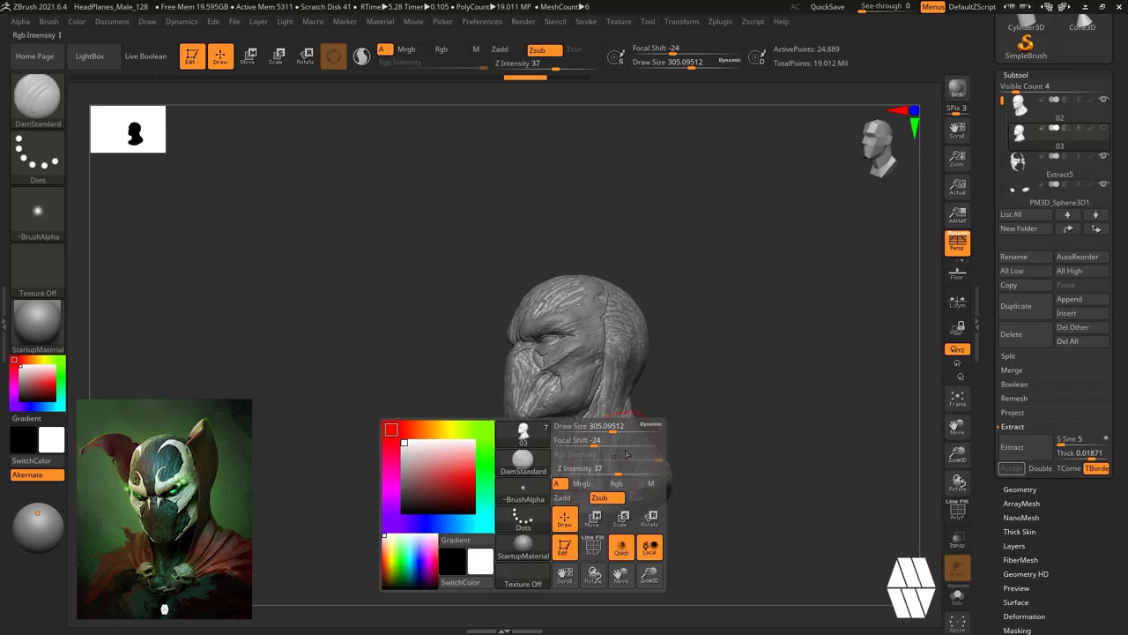
{"action": "mouse_move", "coordinate": [758, 423]}
{"action": "left_mouse_down"}
{"action": "mouse_move", "coordinate": [767, 508]}
{"action": "mouse_move", "coordinate": [683, 420]}
{"action": "mouse_move", "coordinate": [760, 358]}
{"action": "left_mouse_up"}
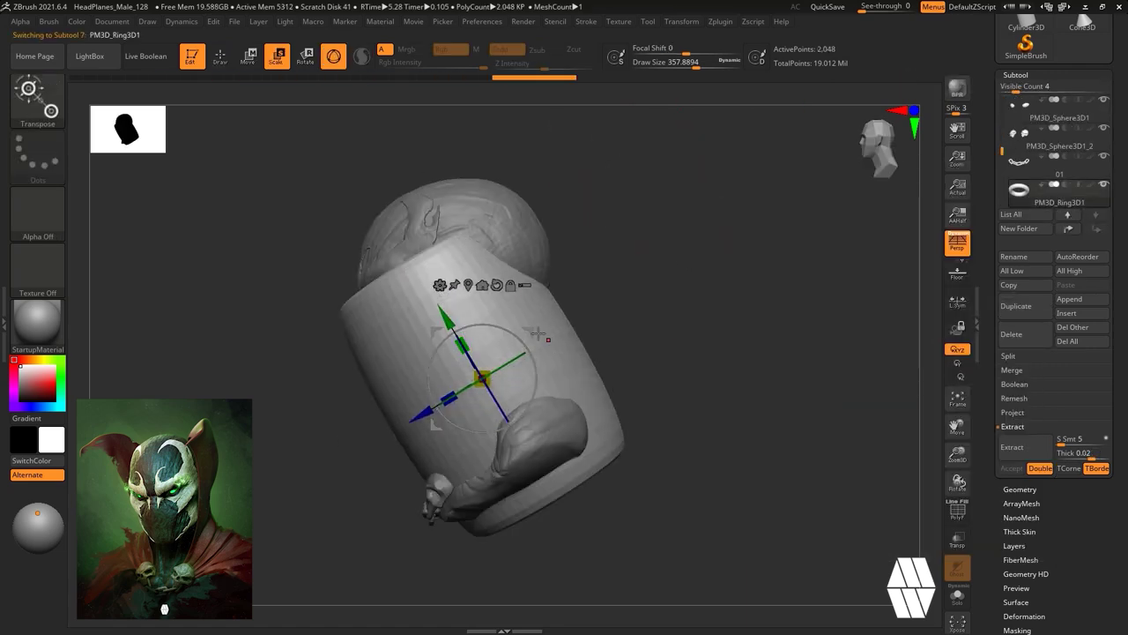
Reshape the ring around the bust into a wide collar base with the Move brush at a draw size of about 743.
{"action": "key", "text": "q"}
{"action": "key", "text": "space"}
{"action": "left_click", "coordinate": [523, 262]}
{"action": "mouse_move", "coordinate": [670, 312]}
{"action": "left_mouse_down"}
{"action": "mouse_move", "coordinate": [725, 320]}
{"action": "mouse_move", "coordinate": [778, 280]}
{"action": "mouse_move", "coordinate": [800, 349]}
{"action": "mouse_move", "coordinate": [785, 365]}
{"action": "left_mouse_up"}
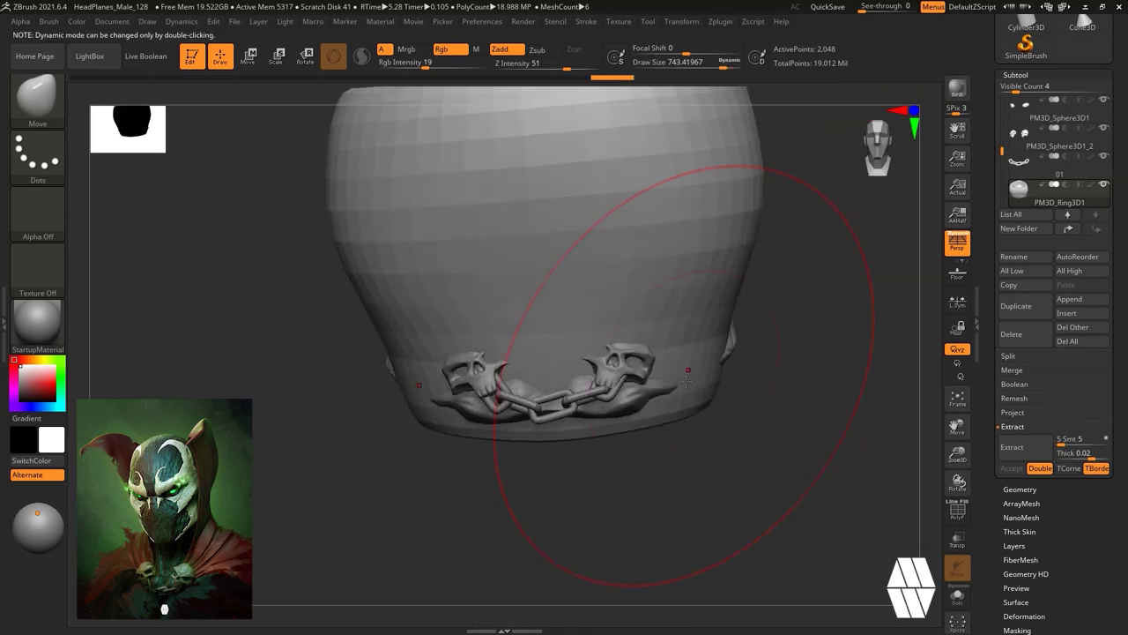
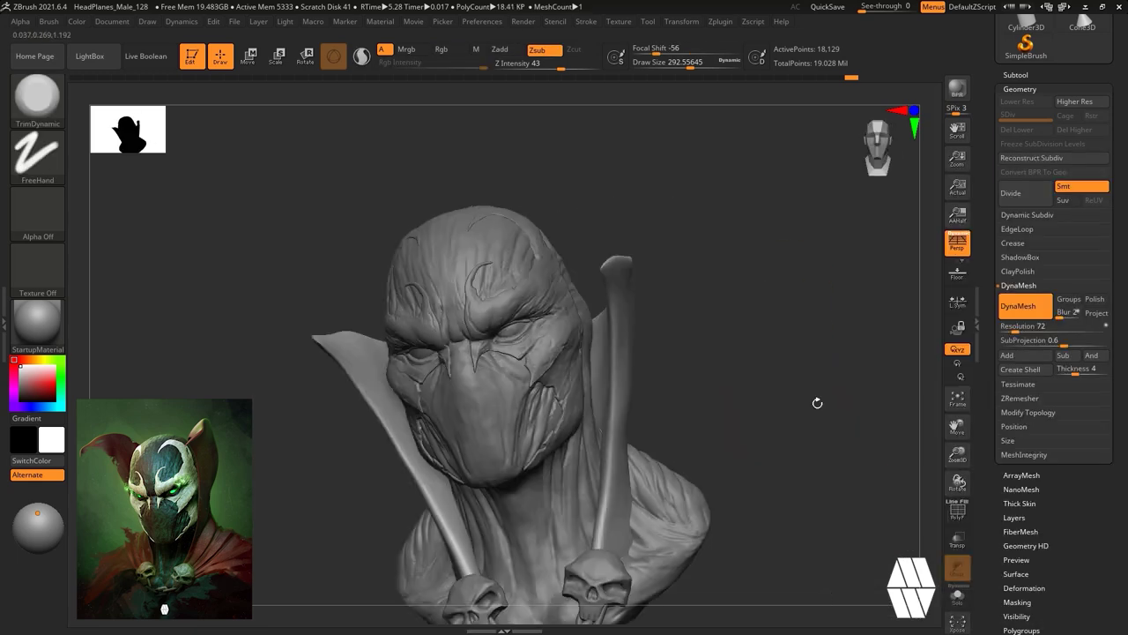
Shape the collar's back rim and front sides with the Move brush at draw sizes of about 437 to 453.
{"action": "left_click_drag", "start_coordinate": [816, 400], "coordinate": [633, 462]}
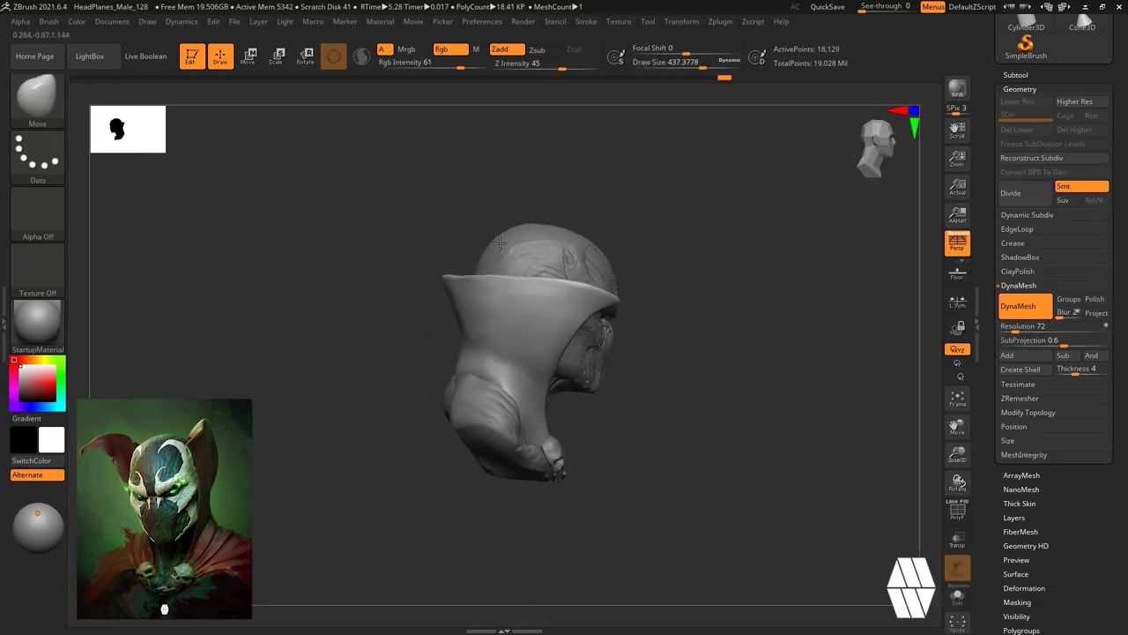
{"action": "left_click_drag", "start_coordinate": [460, 298], "coordinate": [458, 304]}
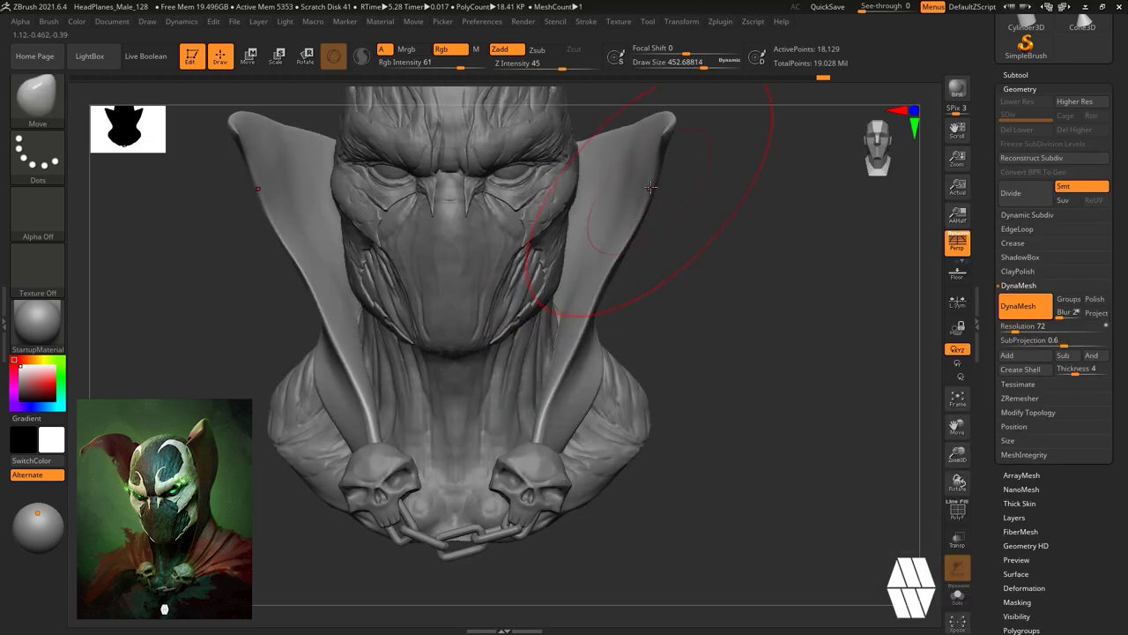
{"action": "left_click_drag", "start_coordinate": [651, 186], "coordinate": [642, 190]}
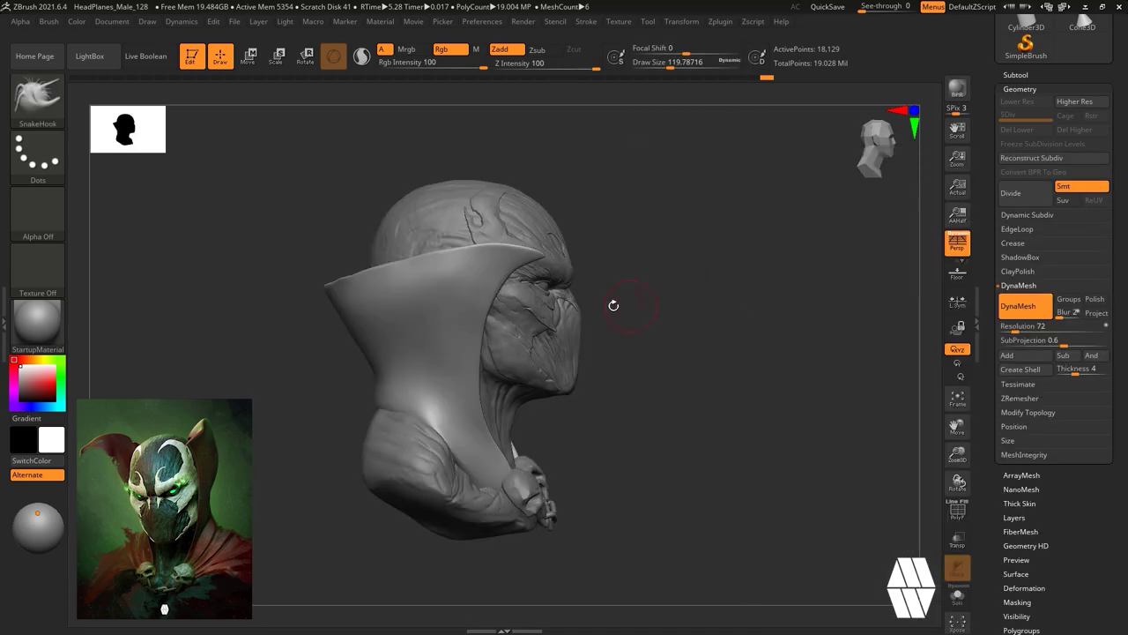
Twist the collar's pointed tips with the Spiral brush at draw sizes of about 338 and 559.
{"action": "key", "text": "b"}
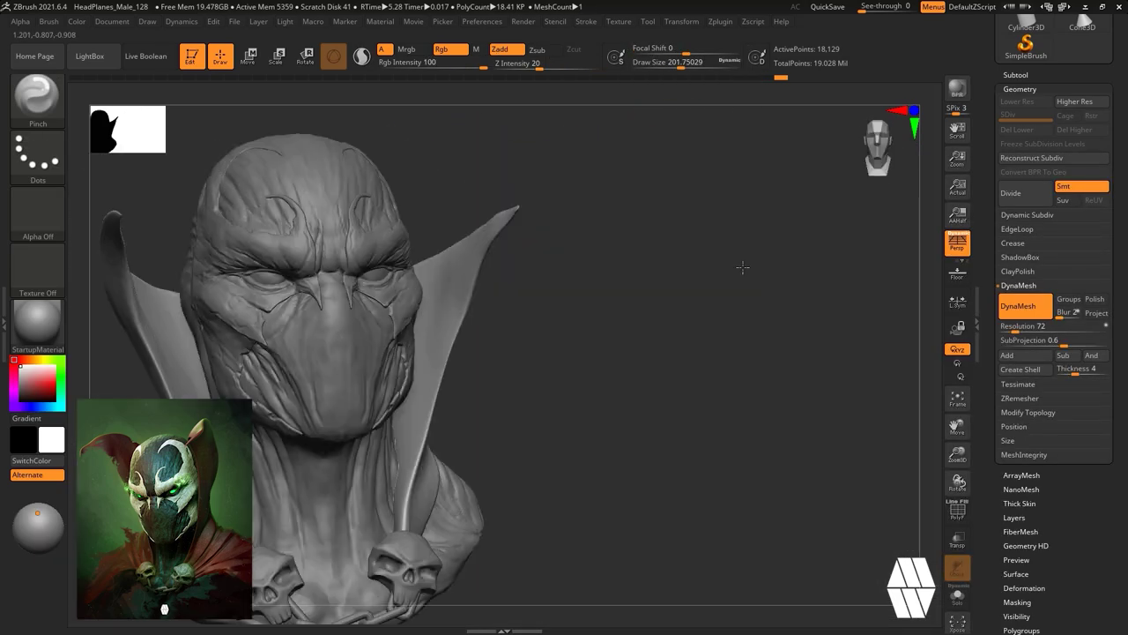
{"action": "key", "text": "space"}
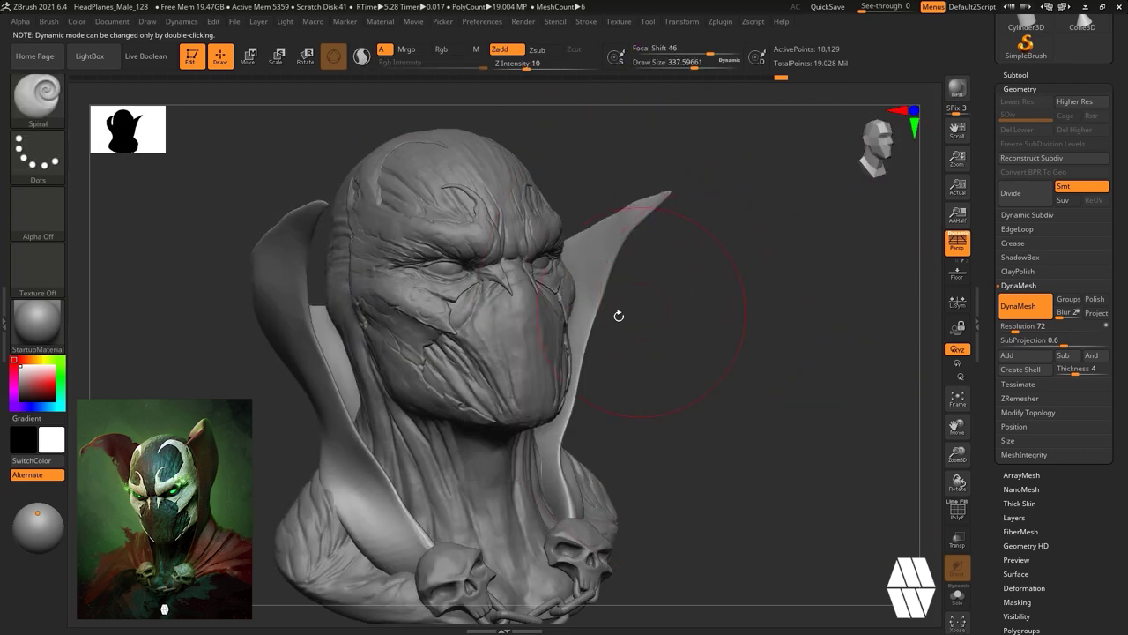
{"action": "left_click_drag", "start_coordinate": [620, 314], "coordinate": [622, 319]}
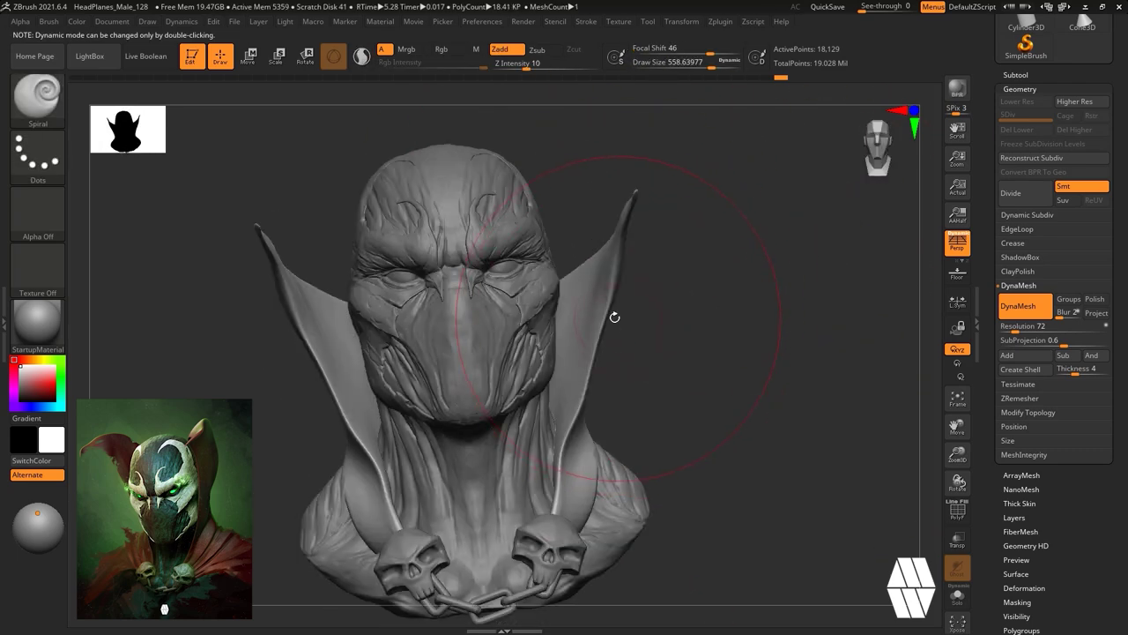
{"action": "left_click_drag", "start_coordinate": [590, 364], "coordinate": [670, 362]}
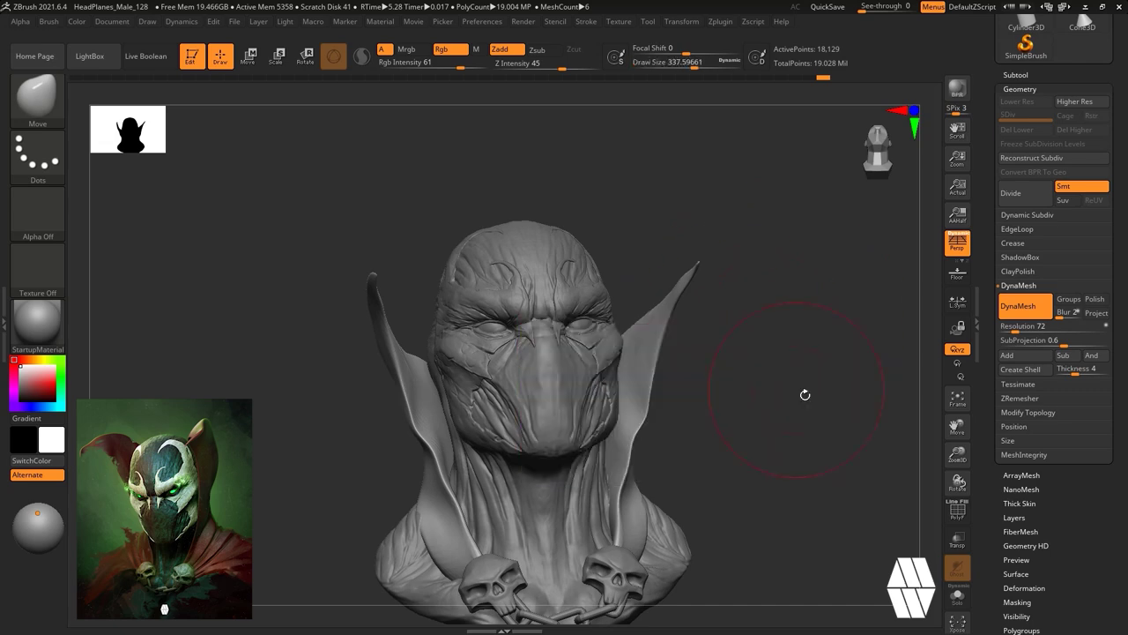
Refine the collar's sides and lower front edges with the Move brush at draw sizes of about 338, 293 and 234.
{"action": "left_click_drag", "start_coordinate": [803, 393], "coordinate": [708, 394]}
{"action": "left_click_drag", "start_coordinate": [781, 300], "coordinate": [812, 297]}
{"action": "key", "text": "space"}
{"action": "left_click_drag", "start_coordinate": [812, 297], "coordinate": [763, 297]}
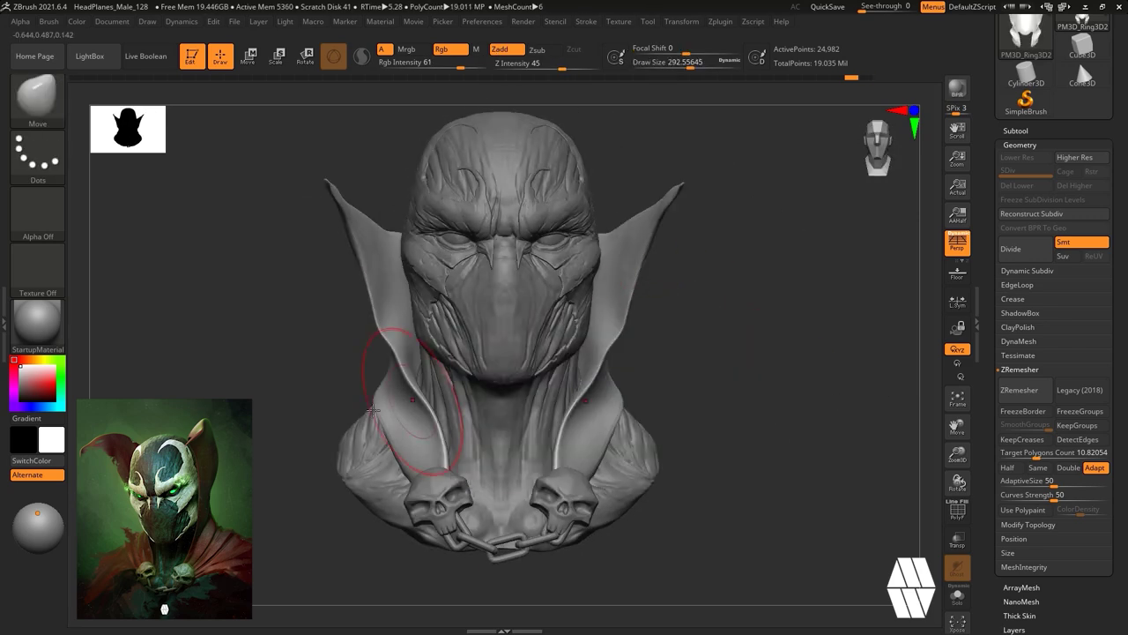
{"action": "key", "text": "space"}
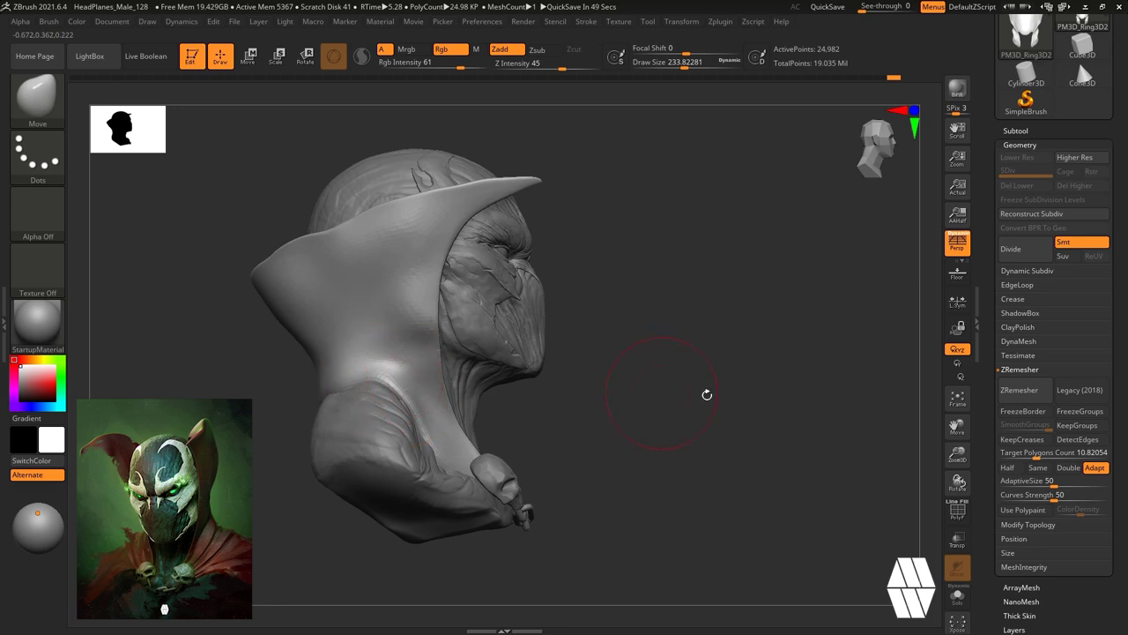
{"action": "key", "text": "space"}
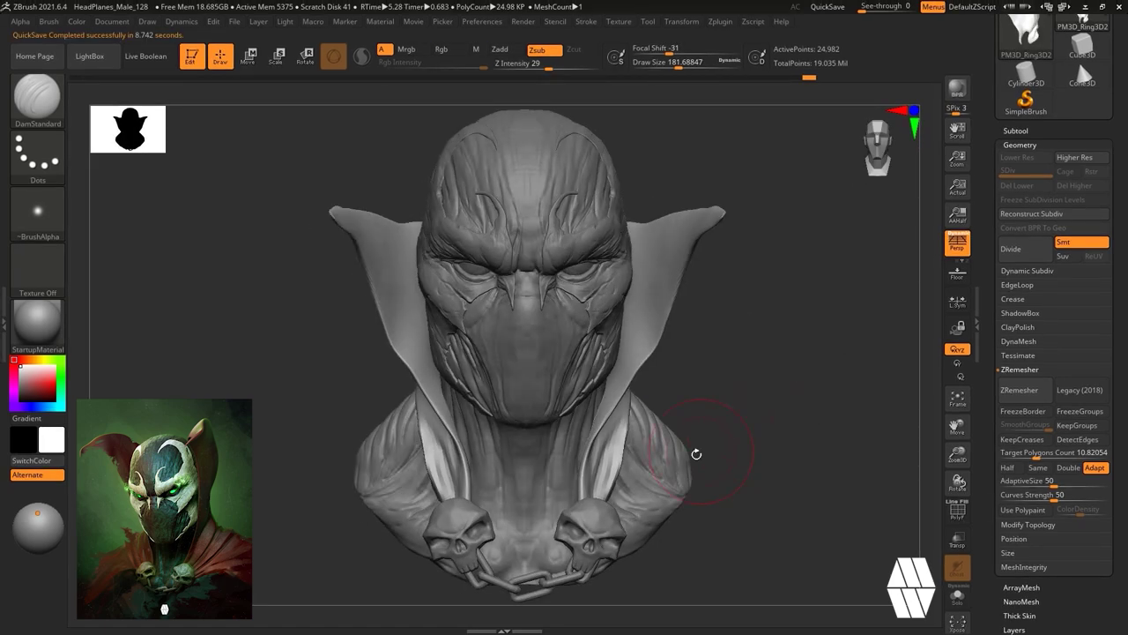
Set the Move brush to Z Intensity 70 and reshape the collar's tips and side profile at a draw size of about 182.
{"action": "left_click_drag", "start_coordinate": [691, 281], "coordinate": [686, 283]}
{"action": "key", "text": "space"}
{"action": "left_click", "coordinate": [740, 317]}
{"action": "left_click", "coordinate": [733, 330]}
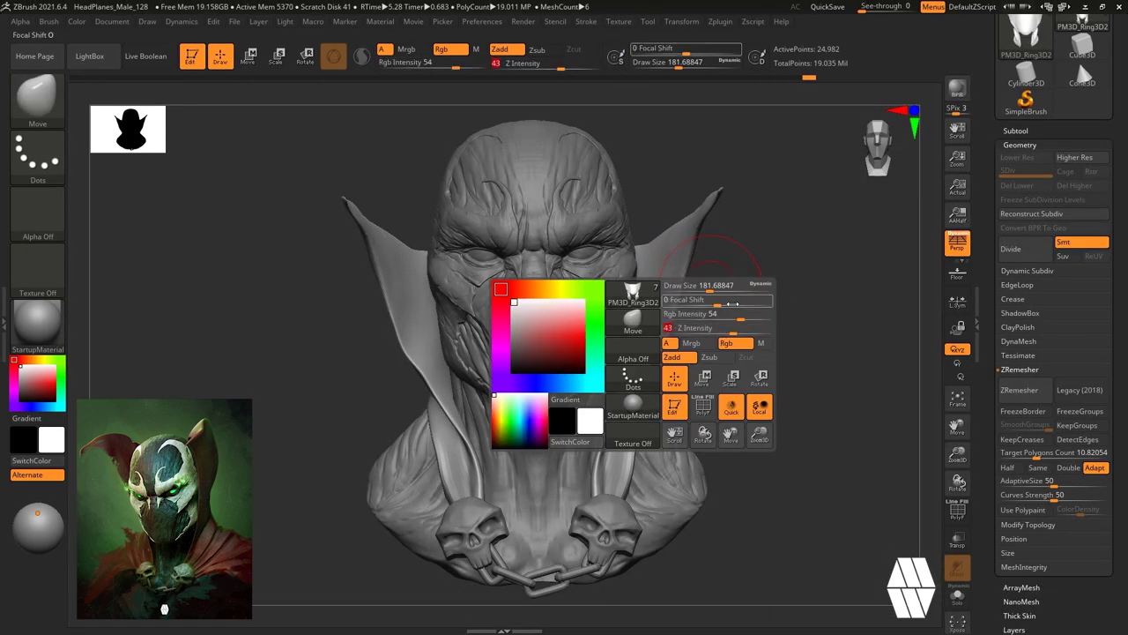
{"action": "left_click", "coordinate": [752, 329]}
{"action": "left_click_drag", "start_coordinate": [849, 358], "coordinate": [669, 348]}
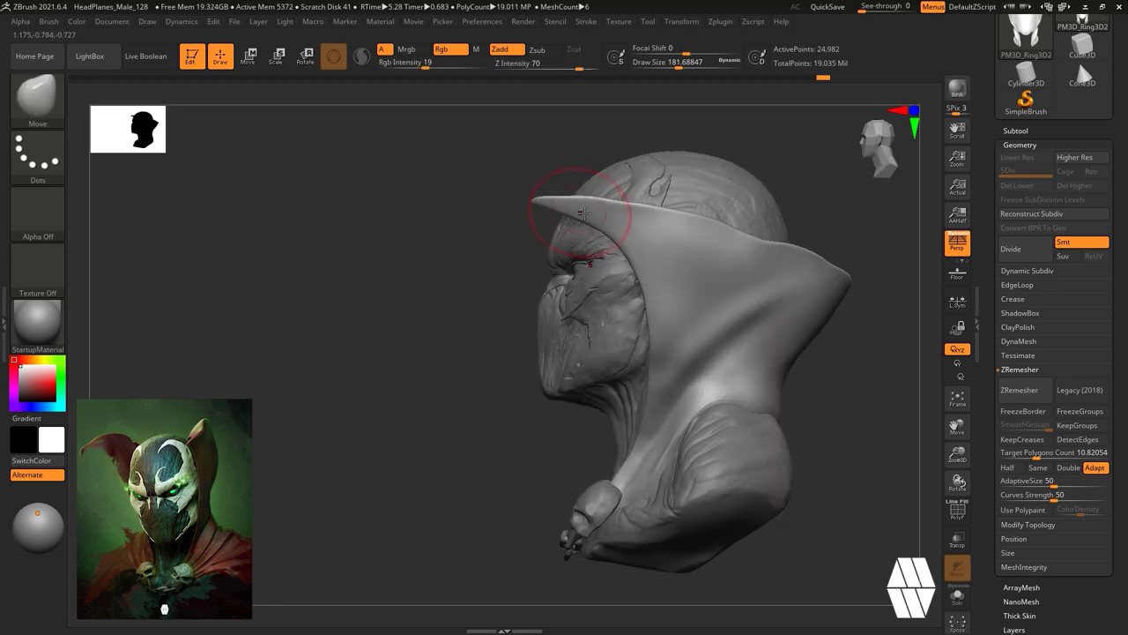
{"action": "left_click_drag", "start_coordinate": [881, 291], "coordinate": [837, 265]}
{"action": "left_click_drag", "start_coordinate": [828, 362], "coordinate": [860, 367]}
Refine the collar's curved tips and inner edges from several angles with the Move brush at a draw size of about 120.
{"action": "key", "text": "space"}
{"action": "left_click", "coordinate": [815, 423]}
{"action": "mouse_move", "coordinate": [851, 415]}
{"action": "left_mouse_down"}
{"action": "mouse_move", "coordinate": [935, 463]}
{"action": "mouse_move", "coordinate": [931, 451]}
{"action": "left_mouse_up"}
{"action": "left_click_drag", "start_coordinate": [656, 409], "coordinate": [636, 404]}
{"action": "key", "text": "b"}
{"action": "key", "text": "t"}
{"action": "key", "text": "d"}
{"action": "left_click_drag", "start_coordinate": [846, 370], "coordinate": [806, 346]}
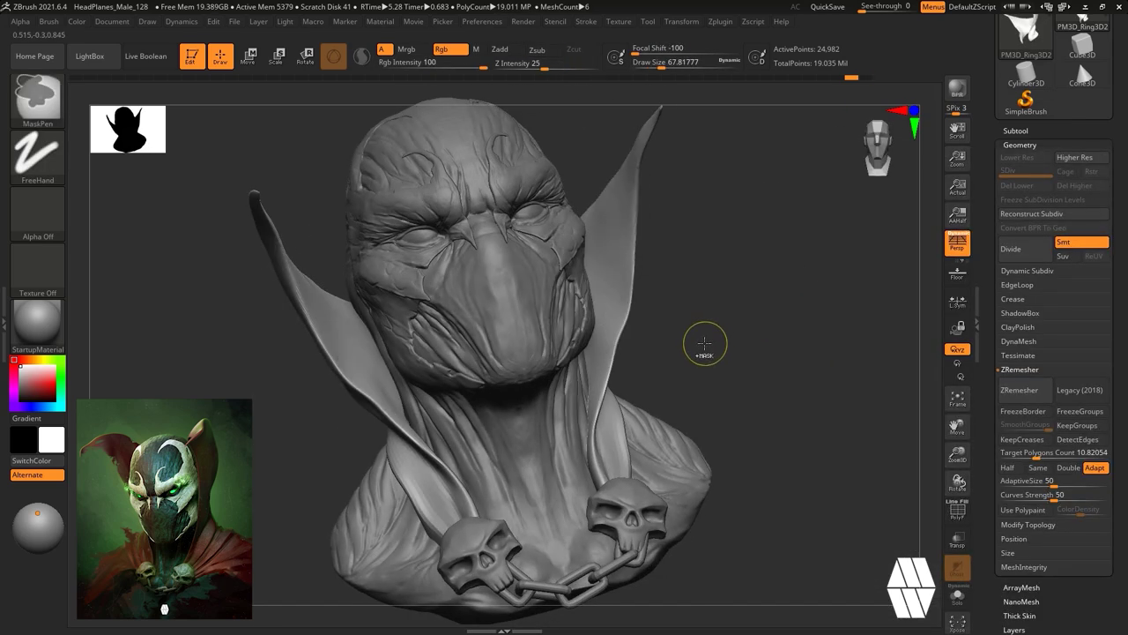
{"action": "key", "text": "b"}
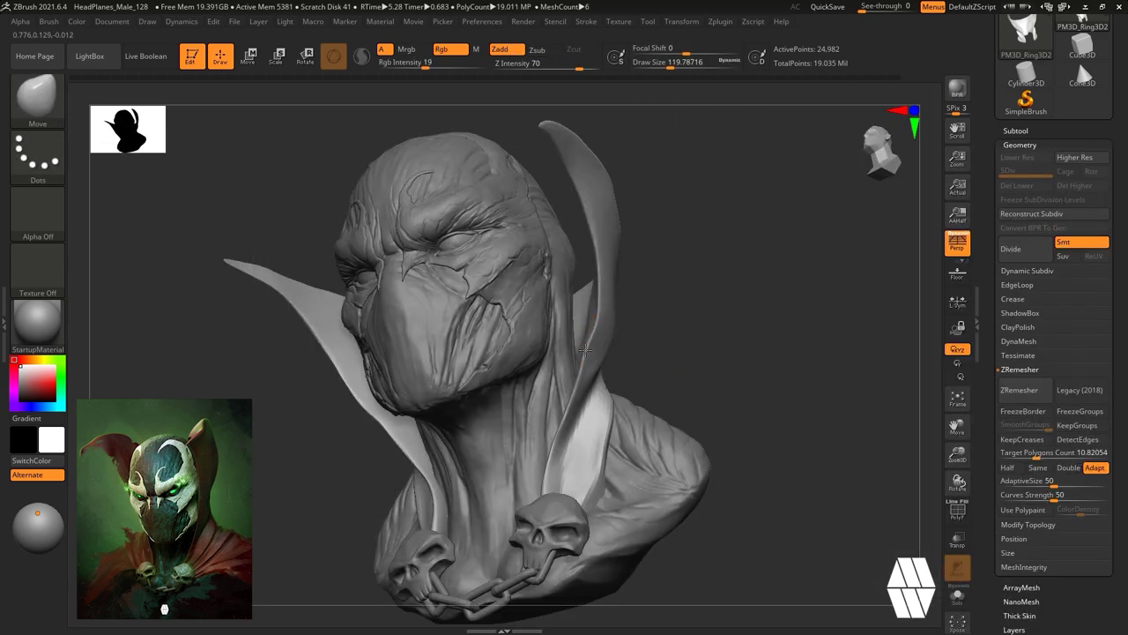
{"action": "left_click_drag", "start_coordinate": [763, 378], "coordinate": [719, 358]}
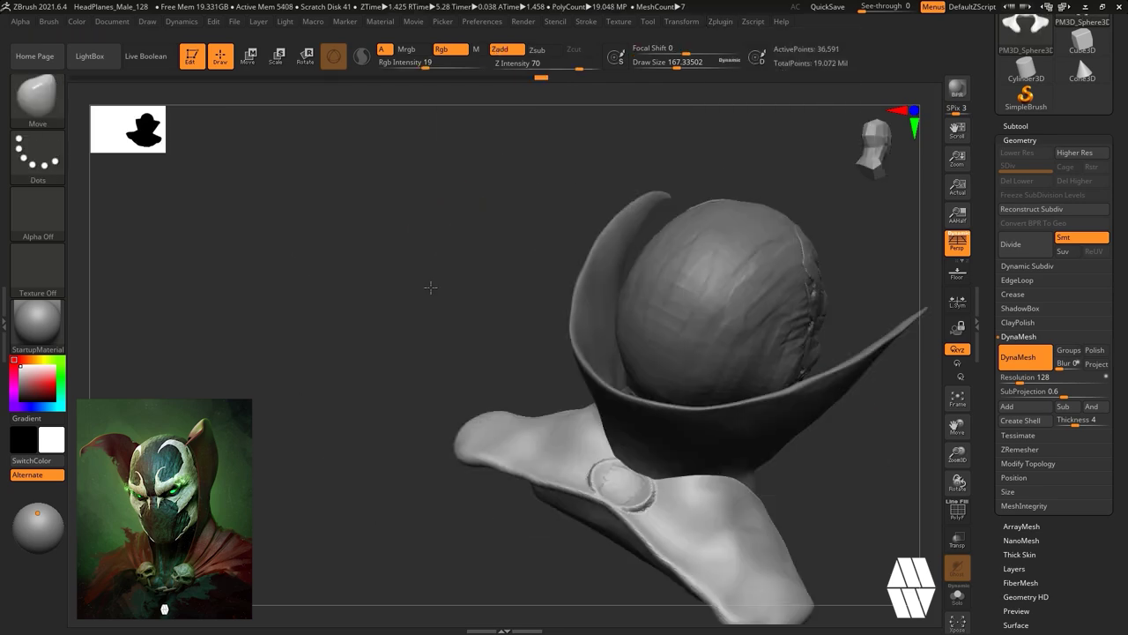
Shape the shoulder cape and its meeting edge with the collar using the Move brush at draw sizes of about 136 to 167.
{"action": "left_click_drag", "start_coordinate": [430, 287], "coordinate": [437, 345]}
{"action": "left_click_drag", "start_coordinate": [793, 441], "coordinate": [793, 346]}
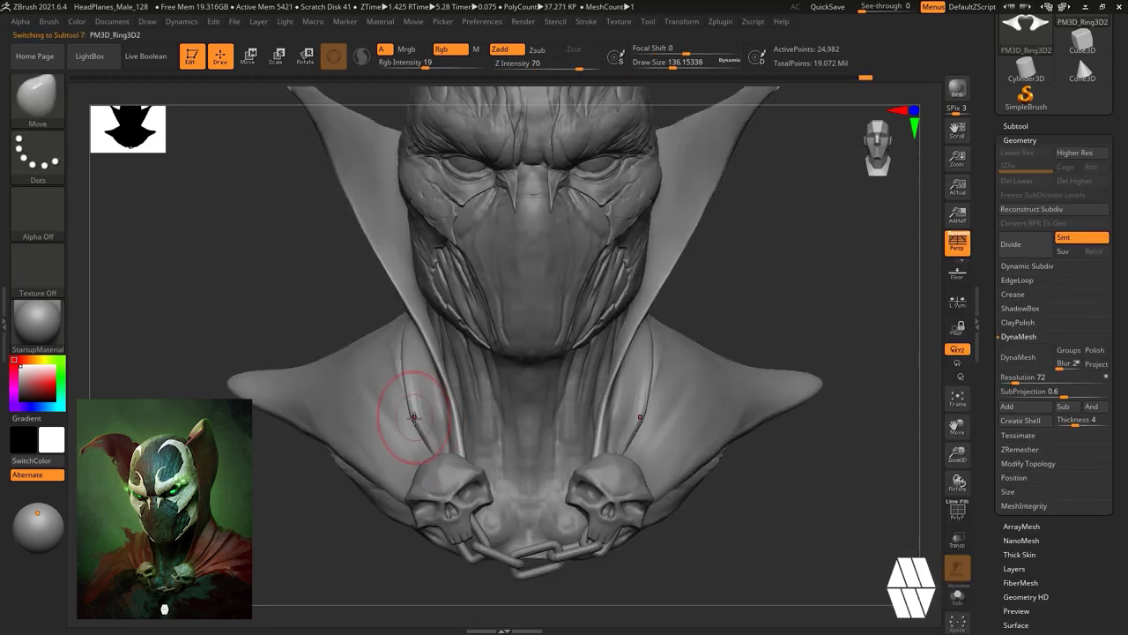
{"action": "key", "text": "space"}
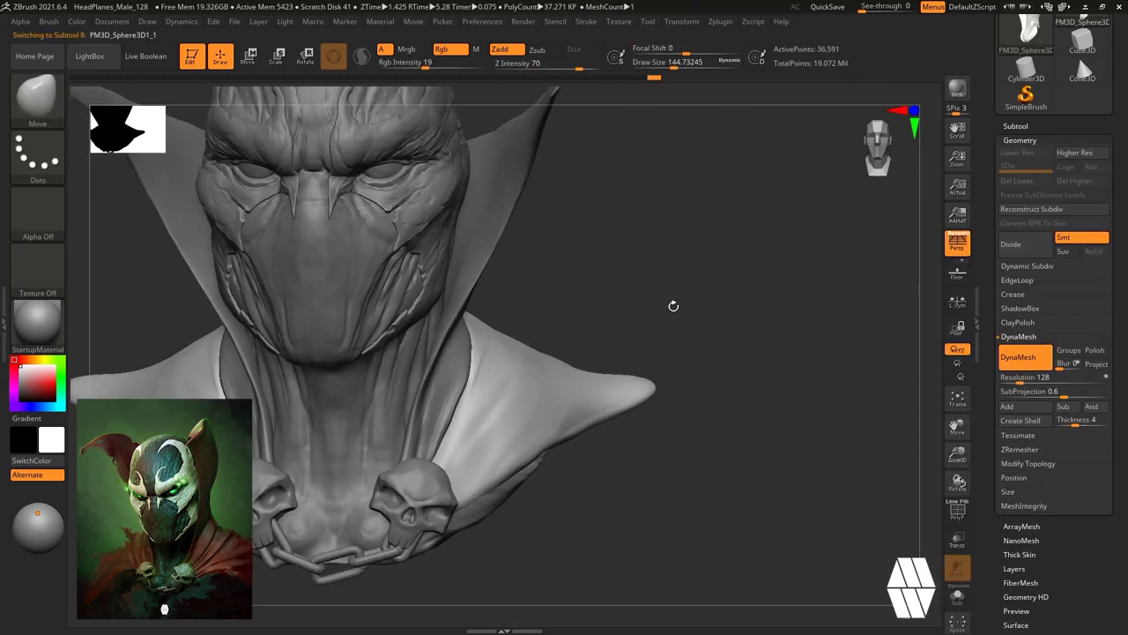
{"action": "mouse_move", "coordinate": [673, 303]}
{"action": "left_mouse_down"}
{"action": "mouse_move", "coordinate": [626, 315]}
{"action": "mouse_move", "coordinate": [747, 323]}
{"action": "left_mouse_up"}
{"action": "key", "text": "space"}
{"action": "left_click_drag", "start_coordinate": [710, 373], "coordinate": [717, 373]}
{"action": "left_click_drag", "start_coordinate": [731, 264], "coordinate": [738, 338]}
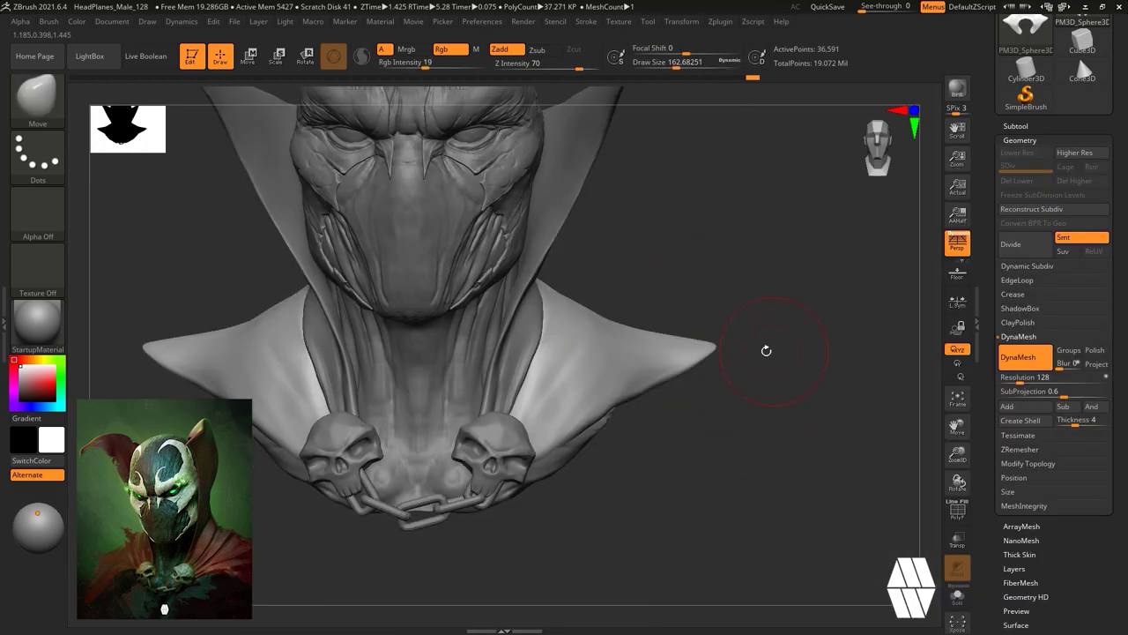
{"action": "left_click_drag", "start_coordinate": [763, 350], "coordinate": [747, 335]}
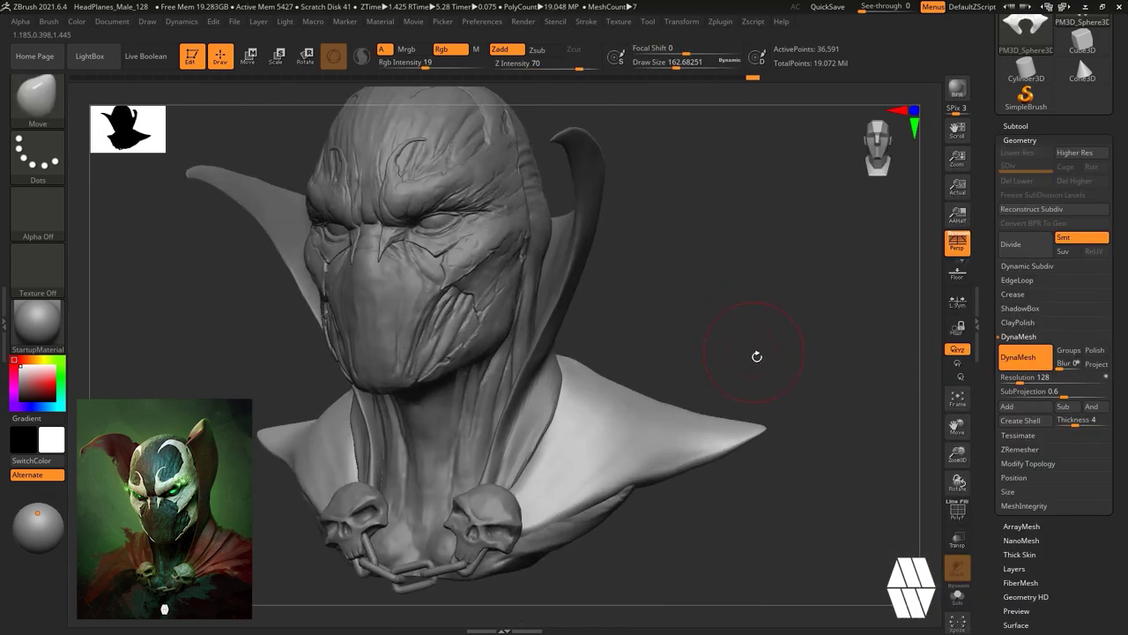
Bend the shoulder cape's pointed ends upward with the Move brush, undoing unwanted strokes.
{"action": "key", "text": "space"}
{"action": "key", "text": "ctrl+z"}
{"action": "left_click_drag", "start_coordinate": [785, 380], "coordinate": [829, 370]}
{"action": "mouse_move", "coordinate": [738, 427]}
{"action": "left_mouse_down"}
{"action": "mouse_move", "coordinate": [755, 396]}
{"action": "mouse_move", "coordinate": [694, 440]}
{"action": "mouse_move", "coordinate": [753, 401]}
{"action": "left_mouse_up"}
{"action": "key", "text": "ctrl+z"}
{"action": "key", "text": "space"}
{"action": "left_click_drag", "start_coordinate": [793, 371], "coordinate": [742, 347]}
{"action": "left_click_drag", "start_coordinate": [751, 421], "coordinate": [748, 383]}
{"action": "key", "text": "space"}
{"action": "left_click_drag", "start_coordinate": [676, 455], "coordinate": [642, 454]}
{"action": "left_click_drag", "start_coordinate": [810, 370], "coordinate": [722, 379]}
{"action": "key", "text": "space"}
{"action": "left_click_drag", "start_coordinate": [703, 430], "coordinate": [694, 430]}
{"action": "mouse_move", "coordinate": [630, 493]}
{"action": "left_mouse_down"}
{"action": "mouse_move", "coordinate": [723, 491]}
{"action": "mouse_move", "coordinate": [724, 520]}
{"action": "left_mouse_up"}
Build cloth folds across the shoulder cape with the ClayBuildup brush at draw sizes of about 154 and 197.
{"action": "key", "text": "b"}
{"action": "key", "text": "c"}
{"action": "key", "text": "b"}
{"action": "left_click_drag", "start_coordinate": [767, 353], "coordinate": [713, 379]}
{"action": "left_click_drag", "start_coordinate": [654, 377], "coordinate": [532, 476]}
{"action": "left_click_drag", "start_coordinate": [758, 335], "coordinate": [736, 467]}
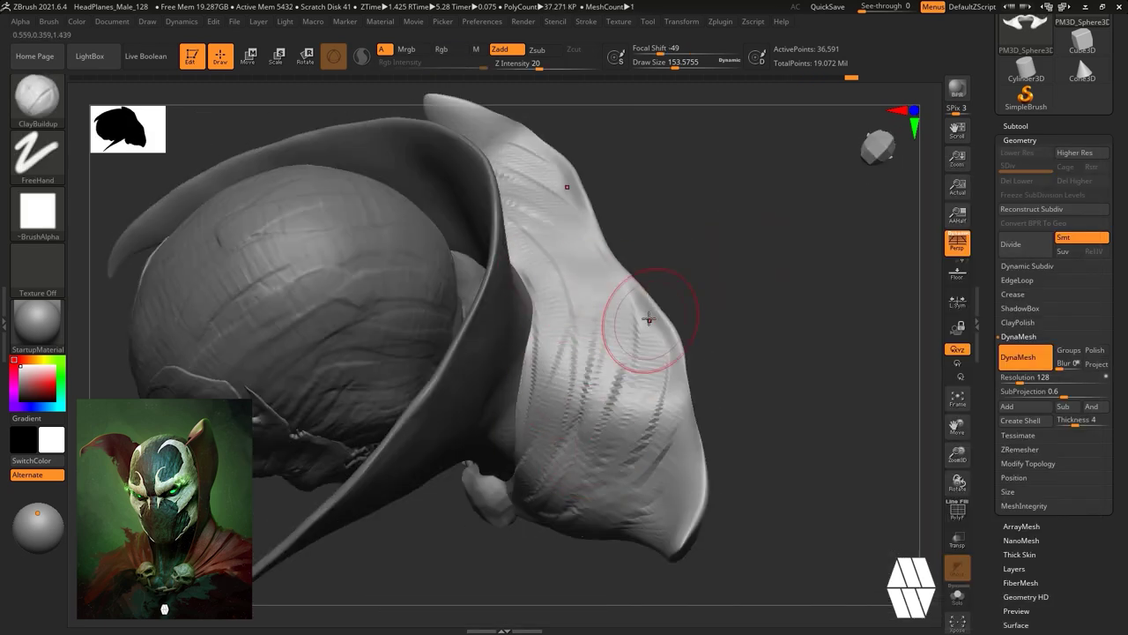
{"action": "left_click_drag", "start_coordinate": [632, 522], "coordinate": [529, 198]}
{"action": "mouse_move", "coordinate": [784, 573]}
{"action": "left_mouse_down"}
{"action": "mouse_move", "coordinate": [814, 481]}
{"action": "mouse_move", "coordinate": [735, 461]}
{"action": "mouse_move", "coordinate": [753, 473]}
{"action": "mouse_move", "coordinate": [693, 526]}
{"action": "mouse_move", "coordinate": [705, 521]}
{"action": "mouse_move", "coordinate": [634, 317]}
{"action": "left_mouse_up"}
{"action": "key", "text": "space"}
{"action": "mouse_move", "coordinate": [623, 257]}
{"action": "left_mouse_down"}
{"action": "mouse_move", "coordinate": [617, 335]}
{"action": "mouse_move", "coordinate": [813, 387]}
{"action": "mouse_move", "coordinate": [595, 360]}
{"action": "left_mouse_up"}
{"action": "left_click_drag", "start_coordinate": [646, 316], "coordinate": [770, 375]}
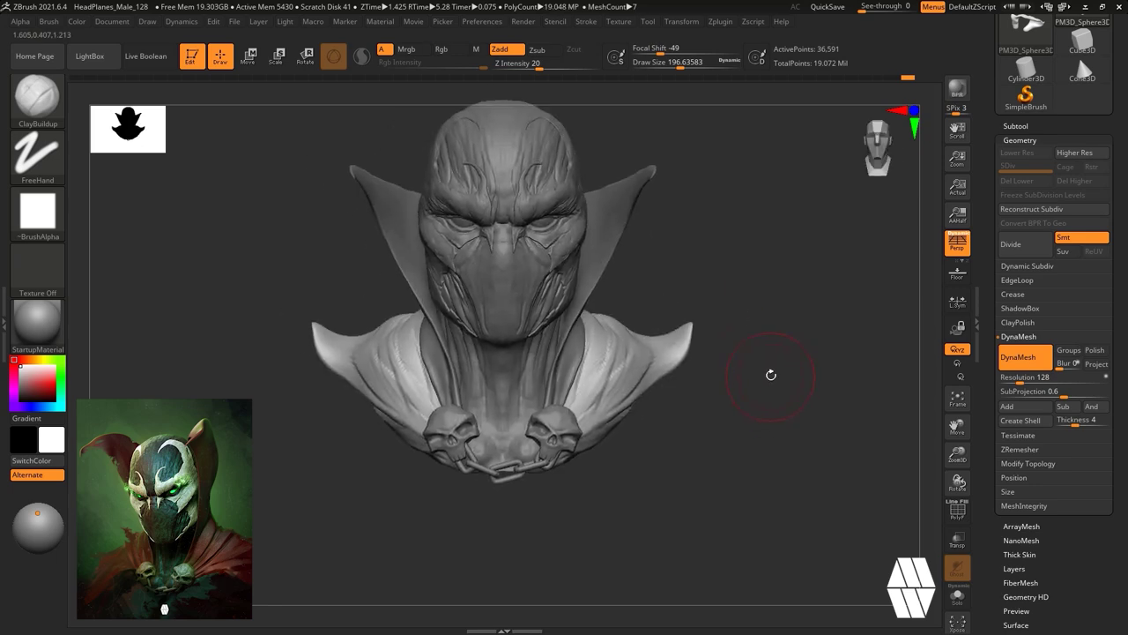
Select the collar and curl its tips with the Spiral brush at a draw size of about 517.
{"action": "key", "text": "b"}
{"action": "key", "text": "s"}
{"action": "left_click_drag", "start_coordinate": [686, 315], "coordinate": [728, 327]}
{"action": "left_click", "coordinate": [627, 291], "text": "alt"}
{"action": "left_click_drag", "start_coordinate": [644, 264], "coordinate": [636, 280]}
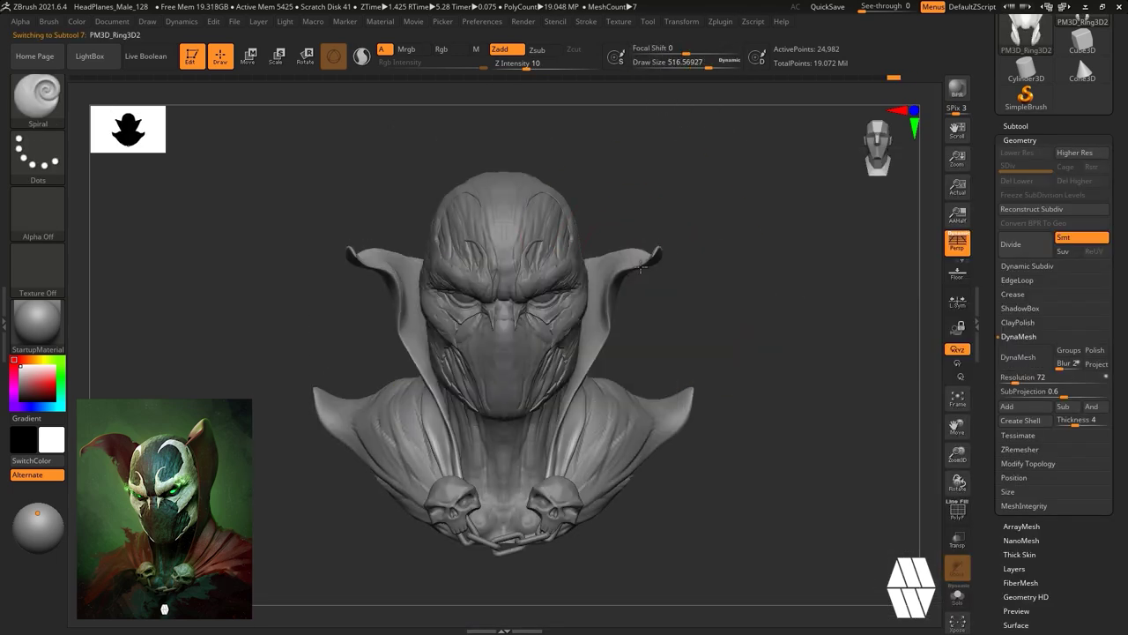
{"action": "left_click_drag", "start_coordinate": [710, 304], "coordinate": [646, 320]}
{"action": "left_click_drag", "start_coordinate": [642, 273], "coordinate": [656, 260]}
{"action": "mouse_move", "coordinate": [775, 295]}
{"action": "left_mouse_down"}
{"action": "mouse_move", "coordinate": [726, 302]}
{"action": "mouse_move", "coordinate": [744, 304]}
{"action": "left_mouse_up"}
{"action": "left_click_drag", "start_coordinate": [647, 287], "coordinate": [640, 255]}
{"action": "mouse_move", "coordinate": [749, 298]}
{"action": "left_mouse_down"}
{"action": "mouse_move", "coordinate": [654, 307]}
{"action": "mouse_move", "coordinate": [773, 302]}
{"action": "mouse_move", "coordinate": [831, 247]}
{"action": "left_mouse_up"}
Adjust the collar's lower front edges near the skulls with the Move brush at a draw size of about 187.
{"action": "key", "text": "b"}
{"action": "key", "text": "m"}
{"action": "key", "text": "v"}
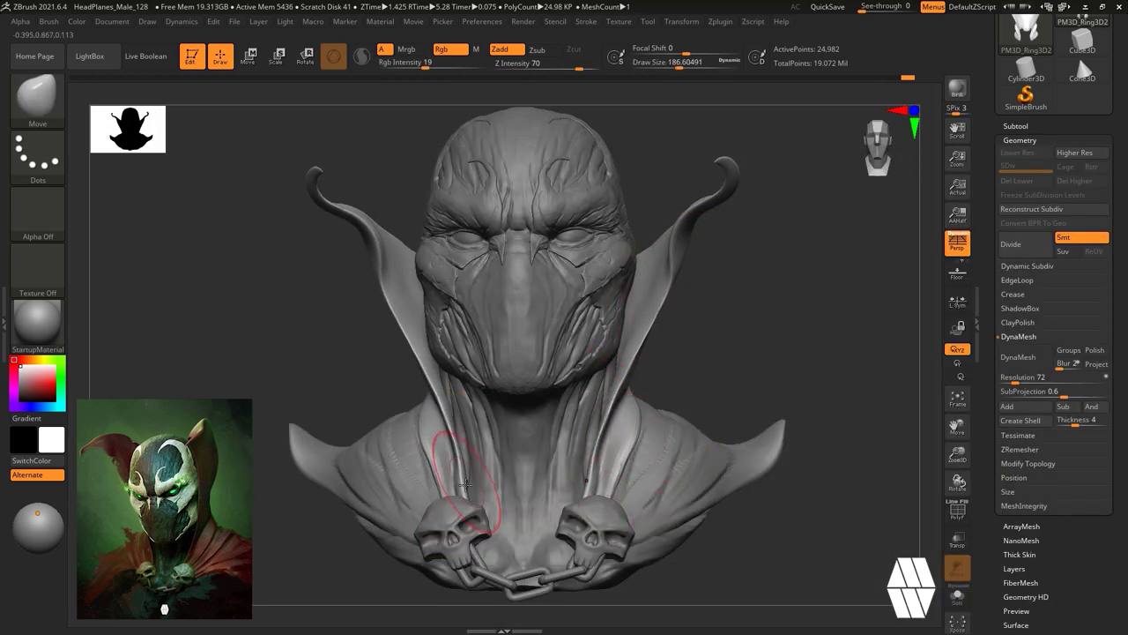
{"action": "left_click_drag", "start_coordinate": [753, 356], "coordinate": [776, 344]}
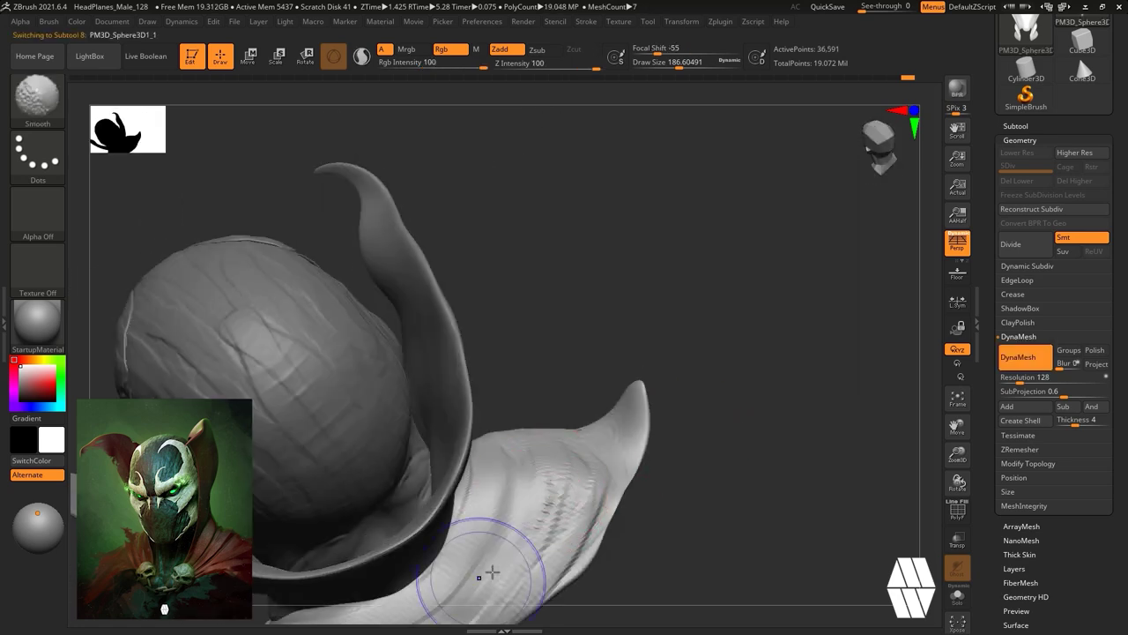
Add more folds to the shoulder cape with the ClayBuildup brush at a draw size of about 187.
{"action": "key", "text": "b"}
{"action": "key", "text": "c"}
{"action": "key", "text": "b"}
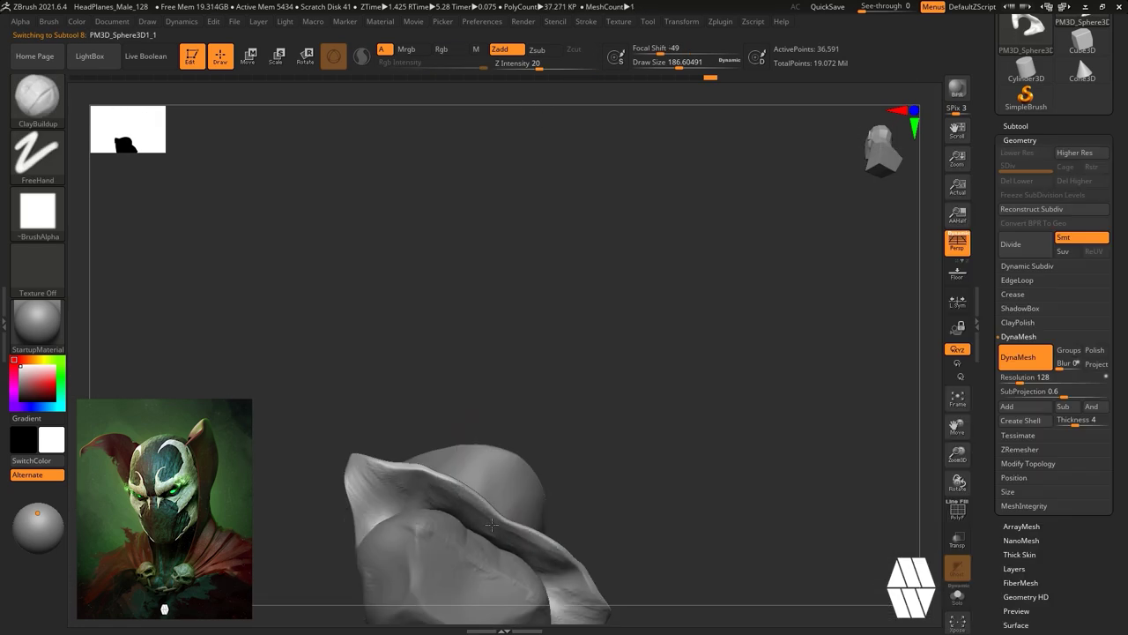
{"action": "left_click_drag", "start_coordinate": [593, 423], "coordinate": [564, 324], "text": "alt"}
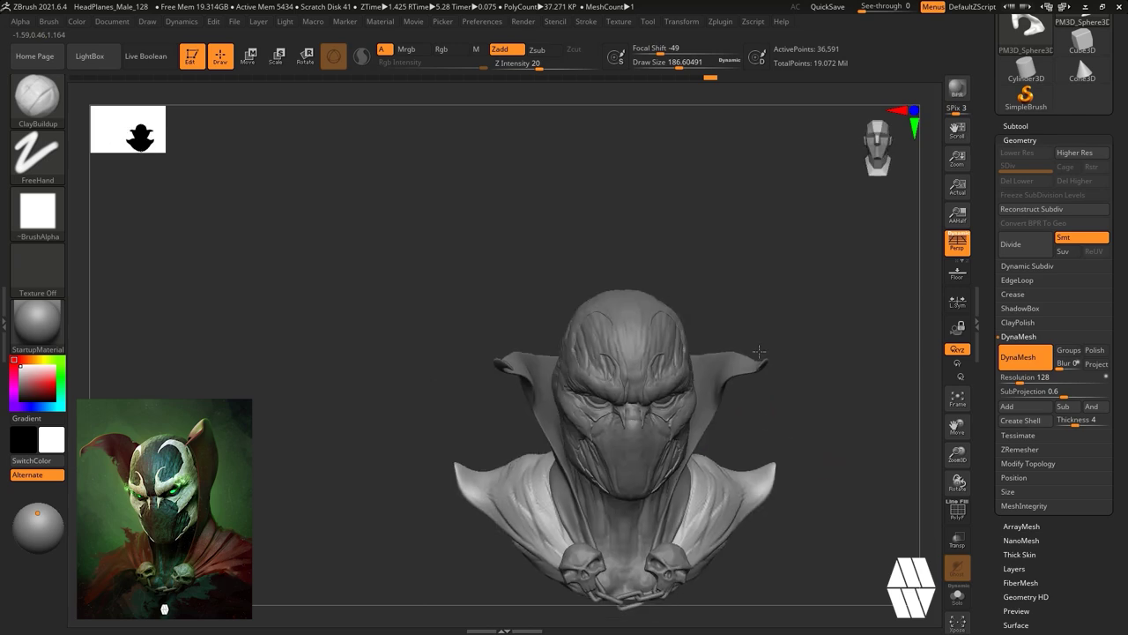
{"action": "left_click_drag", "start_coordinate": [370, 388], "coordinate": [448, 379]}
{"action": "left_click_drag", "start_coordinate": [775, 414], "coordinate": [622, 441]}
{"action": "mouse_move", "coordinate": [758, 370]}
{"action": "left_mouse_down"}
{"action": "mouse_move", "coordinate": [740, 449]}
{"action": "mouse_move", "coordinate": [717, 322]}
{"action": "left_mouse_up"}
{"action": "left_click_drag", "start_coordinate": [638, 414], "coordinate": [592, 478]}
{"action": "left_click_drag", "start_coordinate": [763, 307], "coordinate": [793, 269]}
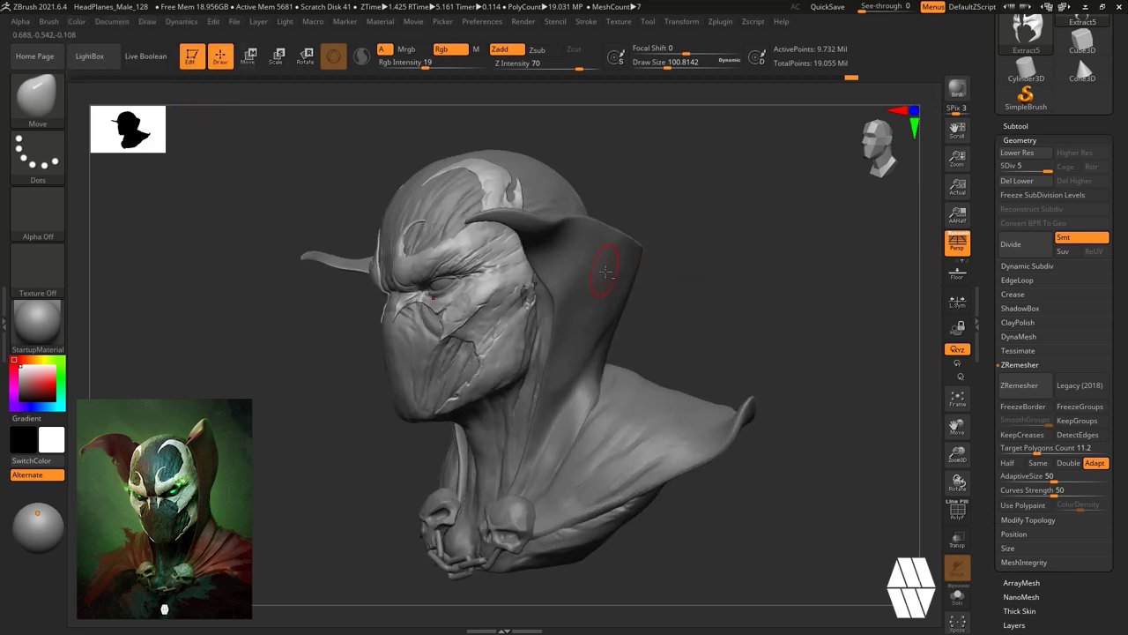
Select the collar and reshape its tall folded-over tips with the Move brush at draw sizes of about 888 and 585.
{"action": "left_click_drag", "start_coordinate": [605, 270], "coordinate": [767, 259]}
{"action": "key", "text": "space"}
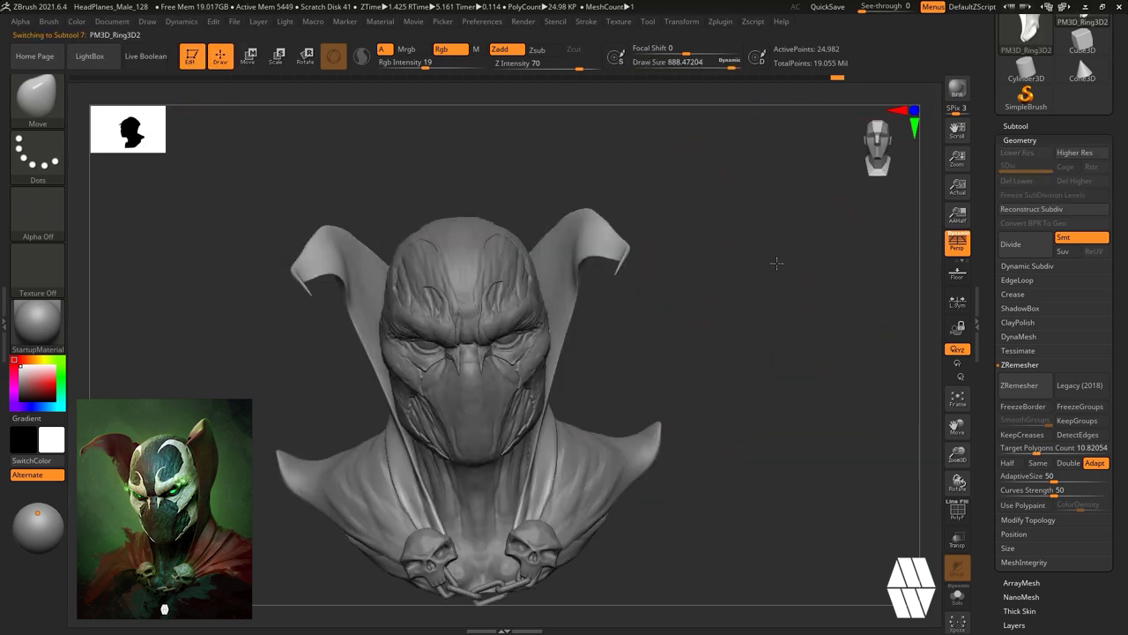
{"action": "mouse_move", "coordinate": [776, 262]}
{"action": "left_mouse_down"}
{"action": "mouse_move", "coordinate": [764, 246]}
{"action": "mouse_move", "coordinate": [668, 297]}
{"action": "left_mouse_up"}
{"action": "key", "text": "space"}
{"action": "left_click", "coordinate": [538, 336]}
{"action": "key", "text": "space"}
{"action": "left_click", "coordinate": [509, 263]}
{"action": "left_click_drag", "start_coordinate": [453, 286], "coordinate": [418, 290]}
{"action": "left_click_drag", "start_coordinate": [522, 341], "coordinate": [508, 345]}
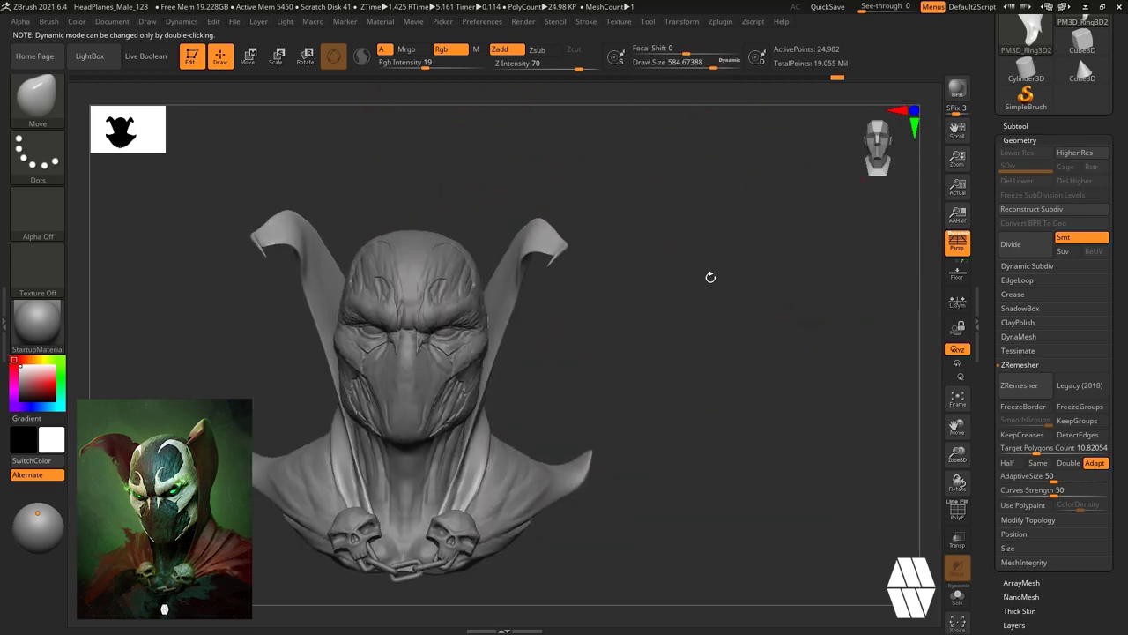
{"action": "left_click_drag", "start_coordinate": [707, 277], "coordinate": [735, 350]}
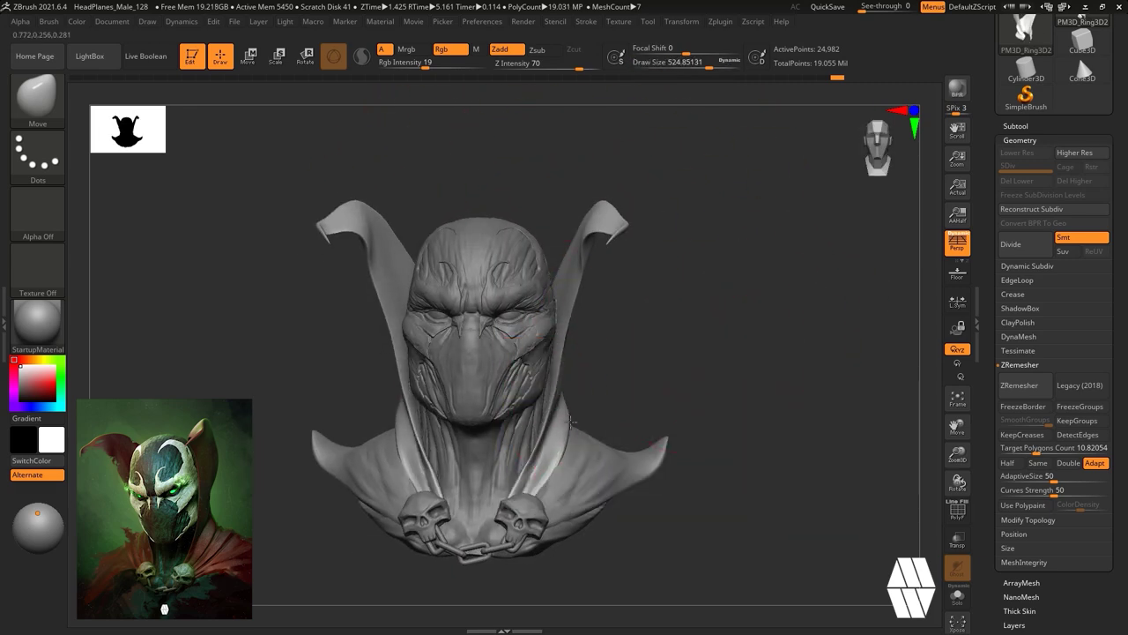
Adjust the spread of the collar's upright sides with the Move brush at draw sizes of about 525 and 338.
{"action": "mouse_move", "coordinate": [779, 279]}
{"action": "left_mouse_down"}
{"action": "mouse_move", "coordinate": [713, 269]}
{"action": "mouse_move", "coordinate": [625, 291]}
{"action": "mouse_move", "coordinate": [740, 309]}
{"action": "left_mouse_up"}
{"action": "key", "text": "space"}
{"action": "left_click", "coordinate": [684, 267]}
{"action": "right_click_drag", "start_coordinate": [705, 257], "coordinate": [711, 288], "text": "ctrl"}
{"action": "left_click_drag", "start_coordinate": [606, 324], "coordinate": [587, 329]}
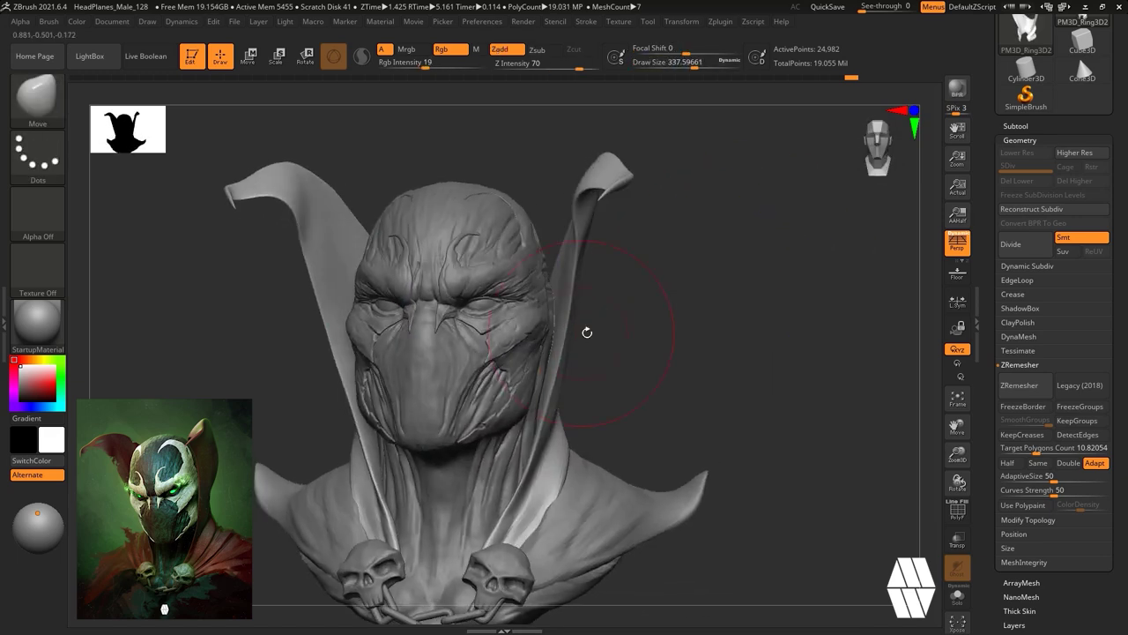
Refine the collar's lower front and side where it meets the cape with the Move brush at a draw size of about 293.
{"action": "left_click_drag", "start_coordinate": [705, 304], "coordinate": [736, 398]}
{"action": "left_click_drag", "start_coordinate": [780, 352], "coordinate": [793, 265]}
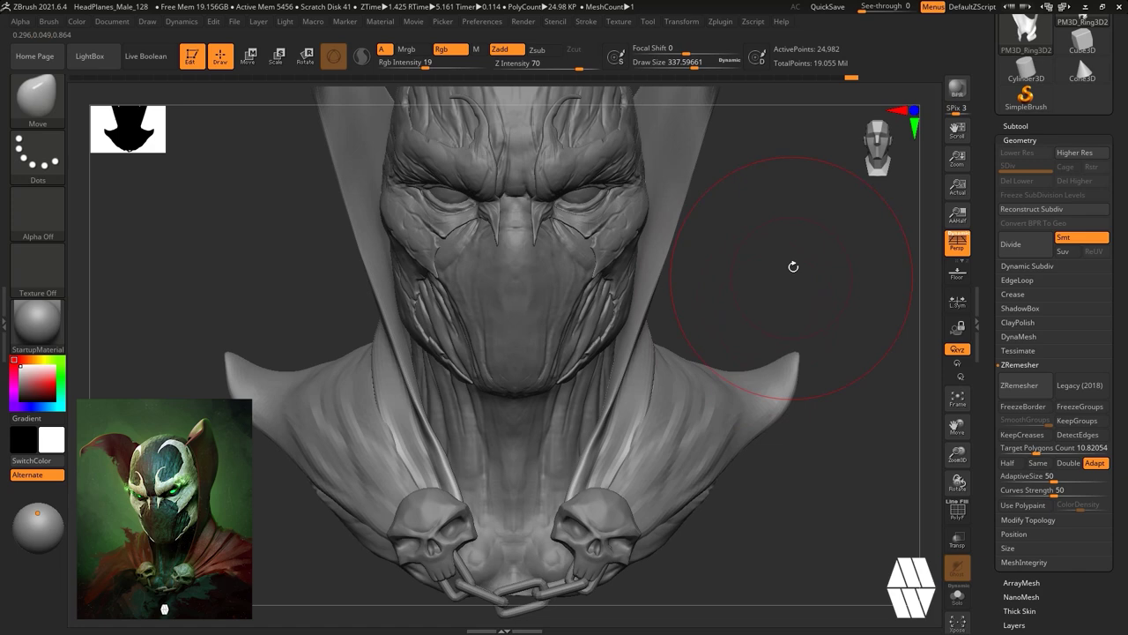
{"action": "right_click_drag", "start_coordinate": [793, 264], "coordinate": [761, 272], "text": "ctrl"}
{"action": "left_click_drag", "start_coordinate": [657, 308], "coordinate": [764, 334]}
{"action": "key", "text": "space"}
{"action": "left_click", "coordinate": [752, 333]}
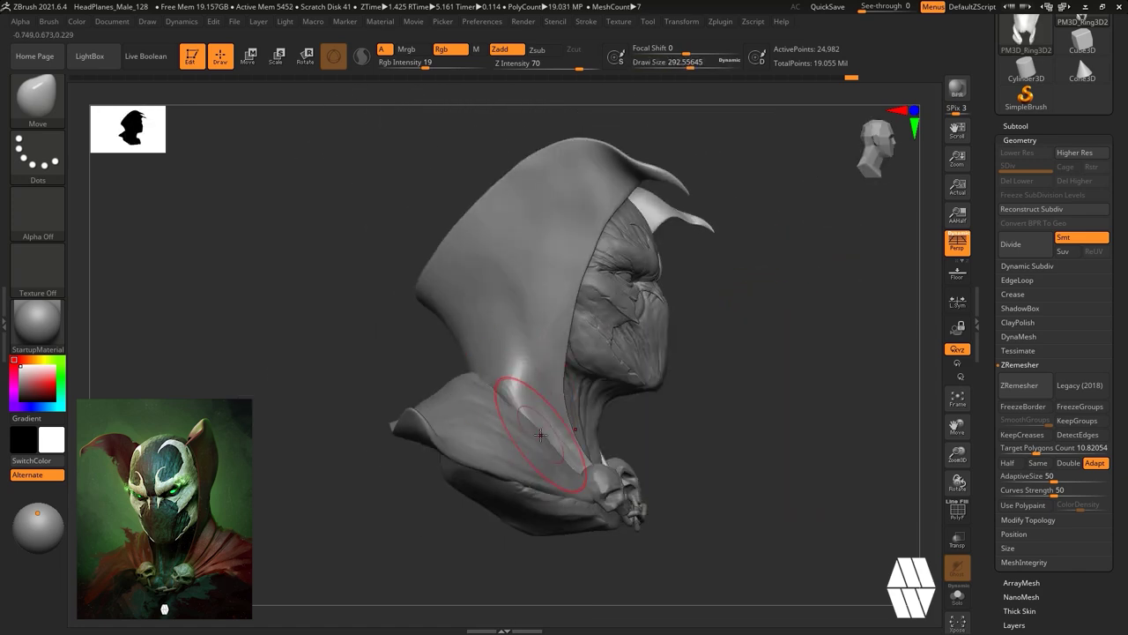
Build up the collar's base with ClayBuildup at about 154, then crease it with DamStandard at about 274 and smooth the area.
{"action": "left_click_drag", "start_coordinate": [367, 272], "coordinate": [452, 363]}
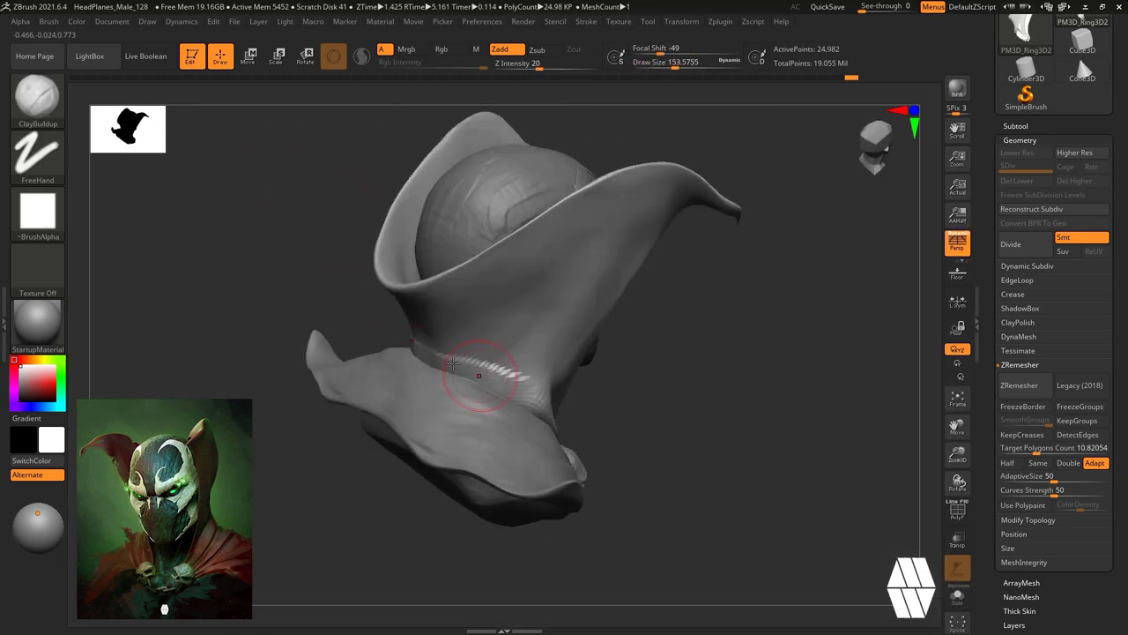
{"action": "mouse_move", "coordinate": [775, 441]}
{"action": "left_mouse_down"}
{"action": "mouse_move", "coordinate": [629, 365]}
{"action": "mouse_move", "coordinate": [647, 367]}
{"action": "left_mouse_up"}
{"action": "key", "text": "space"}
{"action": "left_click_drag", "start_coordinate": [438, 356], "coordinate": [448, 357]}
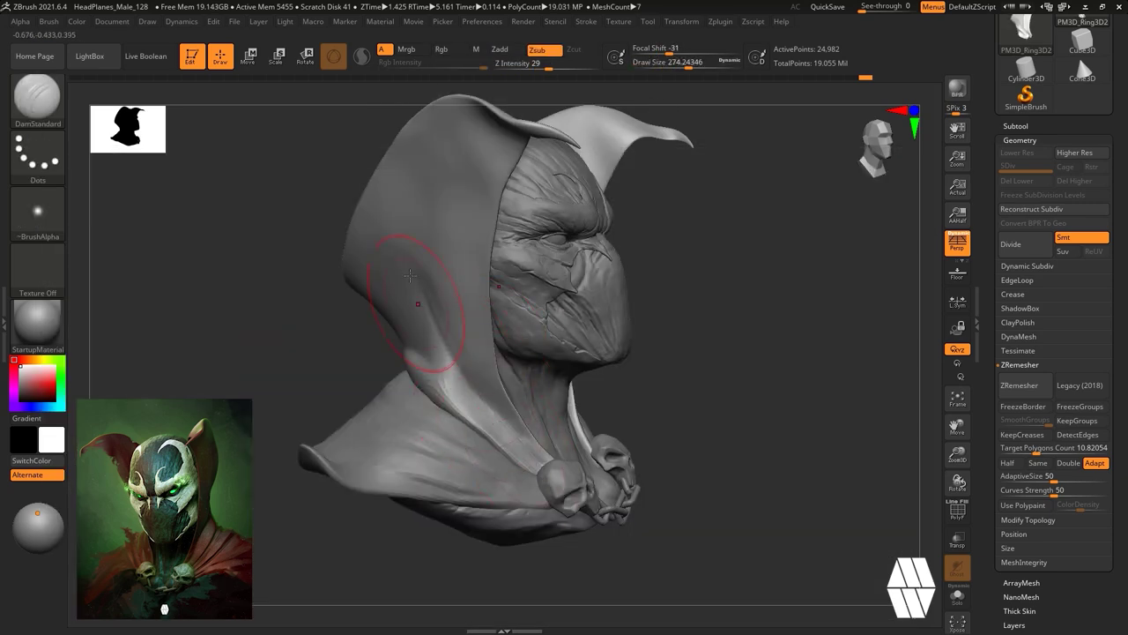
{"action": "mouse_move", "coordinate": [765, 402]}
{"action": "left_mouse_down"}
{"action": "mouse_move", "coordinate": [664, 352]}
{"action": "mouse_move", "coordinate": [780, 379]}
{"action": "left_mouse_up"}
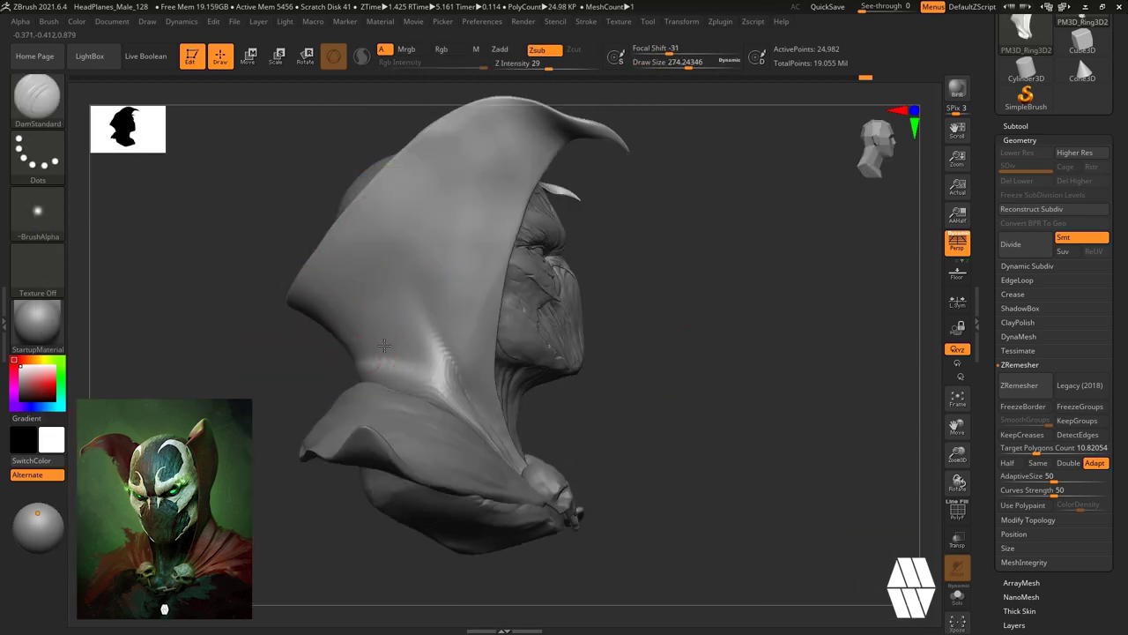
{"action": "left_click_drag", "start_coordinate": [439, 382], "coordinate": [402, 356], "text": "shift"}
Review the Move brush's auto-masking options and reshape the collar's upper rim and hooked tips at draw sizes of about 158 and 132.
{"action": "mouse_move", "coordinate": [656, 291]}
{"action": "left_mouse_down"}
{"action": "mouse_move", "coordinate": [731, 312]}
{"action": "mouse_move", "coordinate": [614, 223]}
{"action": "left_mouse_up"}
{"action": "key", "text": "b"}
{"action": "key", "text": "m"}
{"action": "key", "text": "v"}
{"action": "left_click_drag", "start_coordinate": [667, 248], "coordinate": [650, 243]}
{"action": "key", "text": "space"}
{"action": "left_click_drag", "start_coordinate": [594, 202], "coordinate": [580, 202]}
{"action": "left_click", "coordinate": [47, 23]}
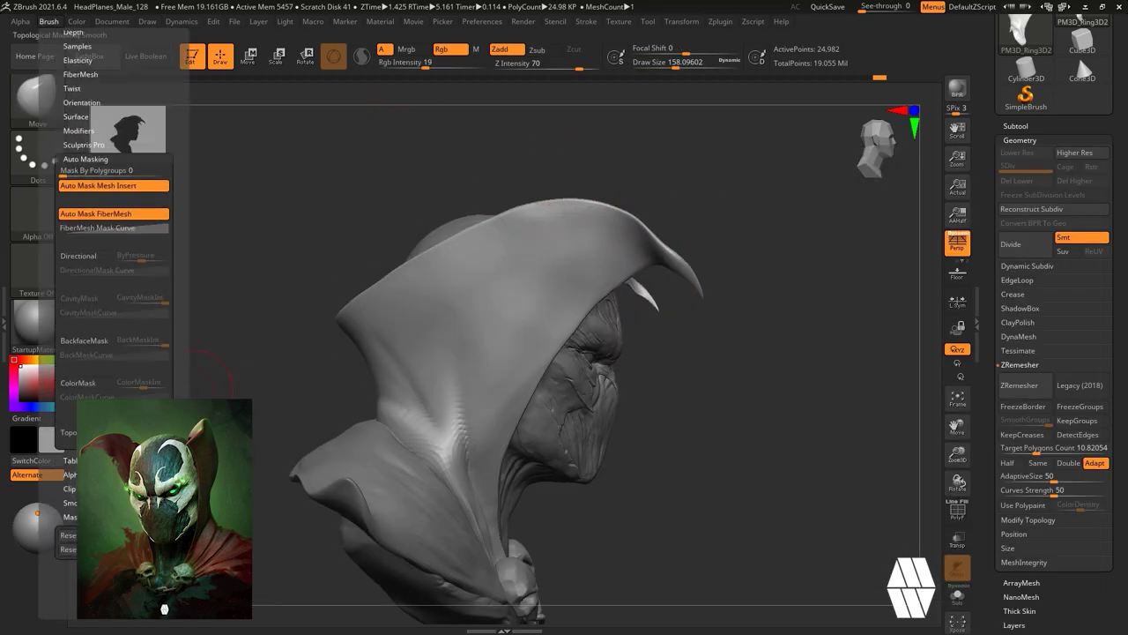
{"action": "mouse_move", "coordinate": [710, 152]}
{"action": "left_mouse_down"}
{"action": "mouse_move", "coordinate": [654, 153]}
{"action": "mouse_move", "coordinate": [707, 160]}
{"action": "left_mouse_up"}
{"action": "left_click_drag", "start_coordinate": [683, 227], "coordinate": [594, 259], "text": "alt"}
{"action": "key", "text": "space"}
{"action": "left_click_drag", "start_coordinate": [667, 182], "coordinate": [662, 182]}
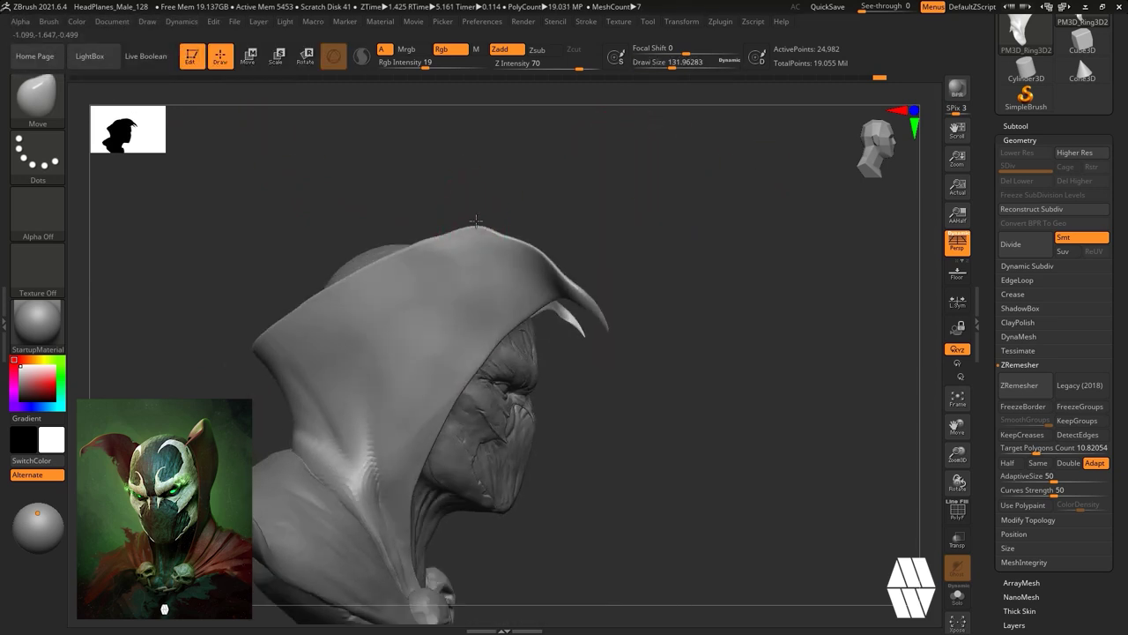
Refine the collar's rim and front edges with the Move brush at draw sizes of about 132 and 192.
{"action": "left_click_drag", "start_coordinate": [680, 182], "coordinate": [630, 264]}
{"action": "left_click_drag", "start_coordinate": [630, 265], "coordinate": [560, 172], "text": "alt"}
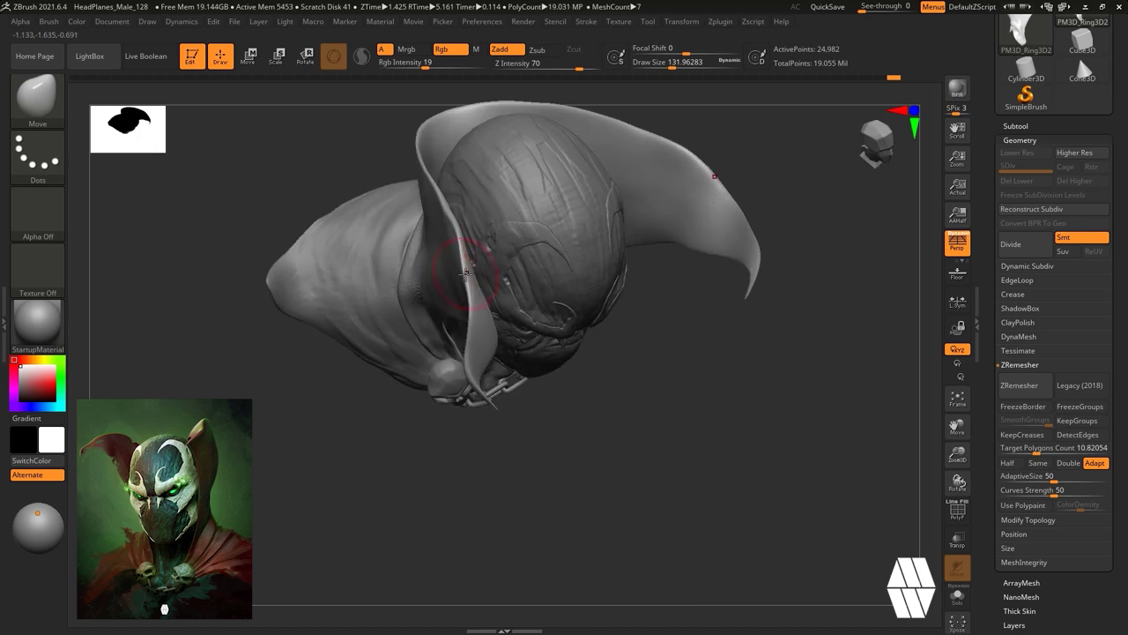
{"action": "left_click_drag", "start_coordinate": [464, 258], "coordinate": [459, 243]}
{"action": "left_click_drag", "start_coordinate": [718, 371], "coordinate": [746, 176]}
{"action": "left_click_drag", "start_coordinate": [820, 207], "coordinate": [662, 222]}
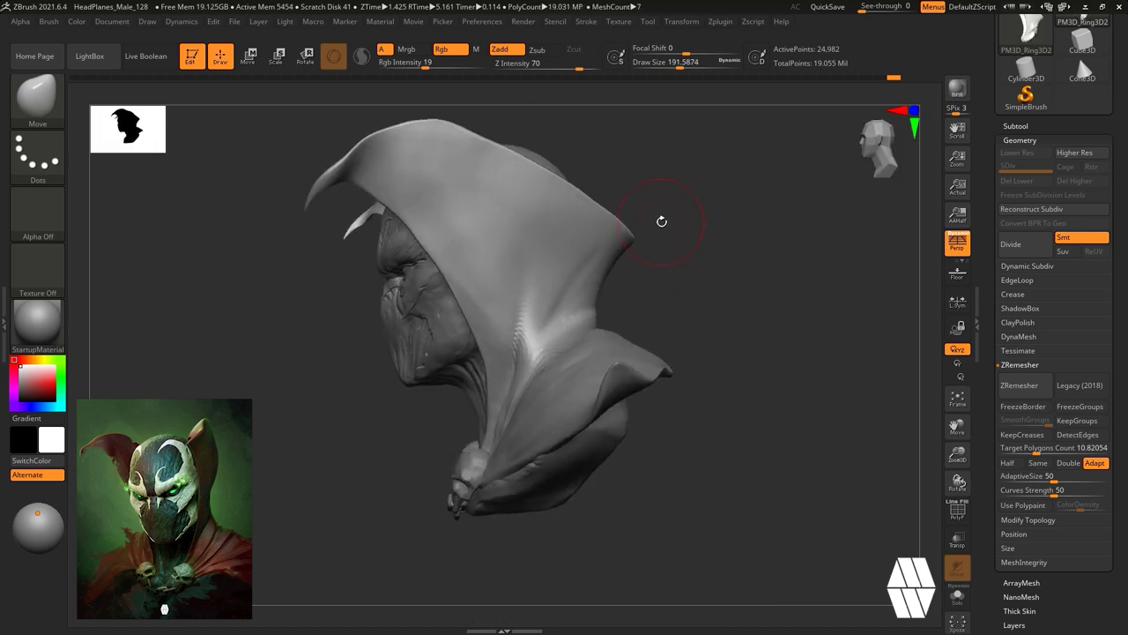
{"action": "key", "text": "space"}
{"action": "left_click", "coordinate": [401, 209]}
Select the shoulder cape and sculpt its front folds with ClayTubes at about 80 and DamStandard at about 77, smoothing the surface near the collar.
{"action": "left_click_drag", "start_coordinate": [639, 265], "coordinate": [803, 287]}
{"action": "left_click", "coordinate": [665, 388], "text": "alt"}
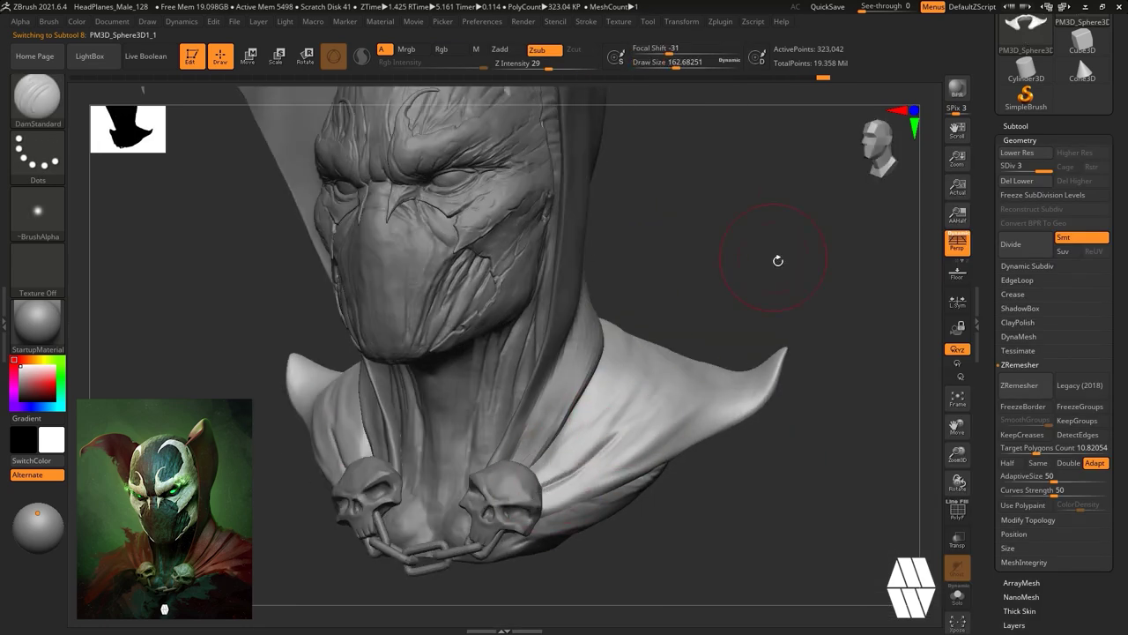
{"action": "left_click_drag", "start_coordinate": [778, 260], "coordinate": [676, 324]}
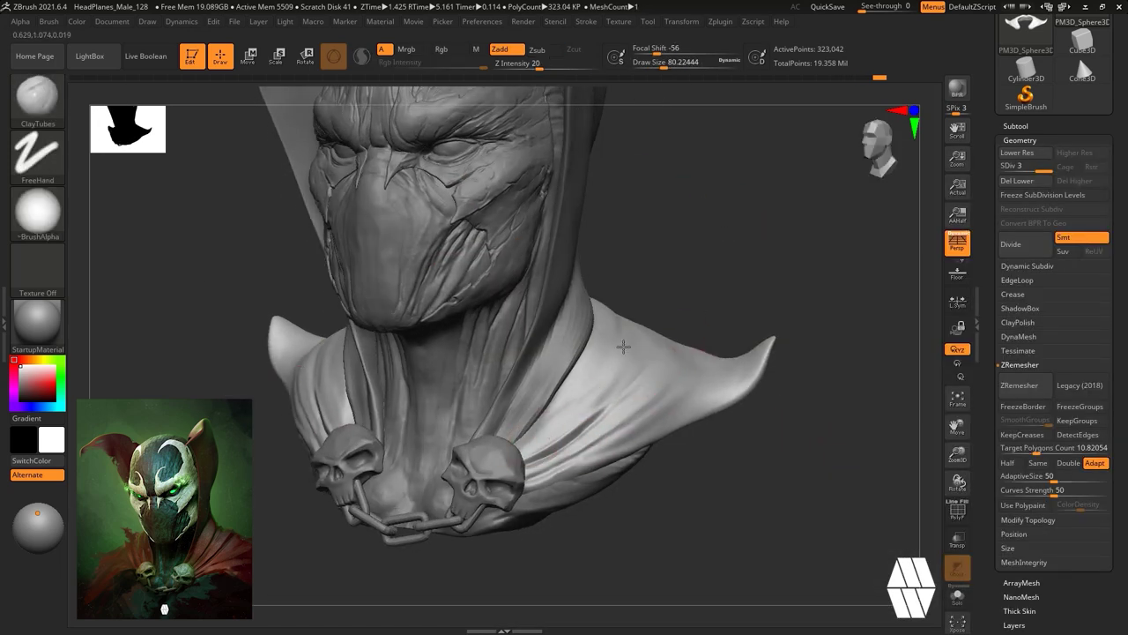
{"action": "right_click_drag", "start_coordinate": [605, 375], "coordinate": [617, 334], "text": "shift"}
{"action": "right_click", "coordinate": [737, 305]}
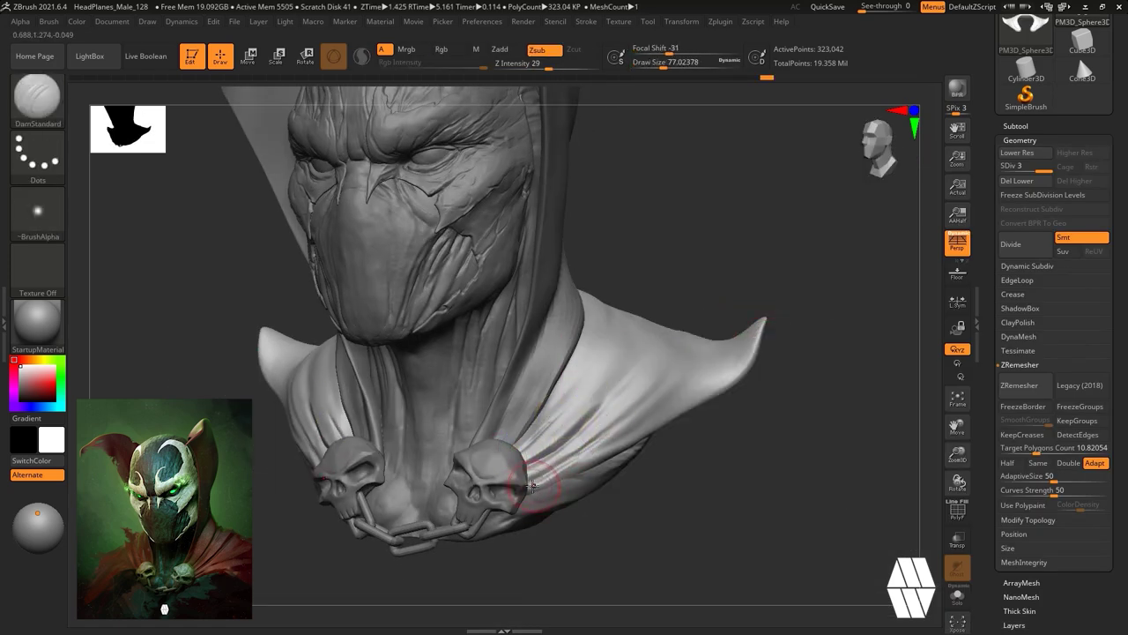
{"action": "right_click_drag", "start_coordinate": [751, 459], "coordinate": [731, 416]}
{"action": "left_click_drag", "start_coordinate": [614, 341], "coordinate": [578, 411], "text": "shift"}
{"action": "left_click_drag", "start_coordinate": [617, 339], "coordinate": [584, 403], "text": "shift"}
{"action": "right_click_drag", "start_coordinate": [585, 403], "coordinate": [740, 383], "text": "ctrl"}
{"action": "mouse_move", "coordinate": [741, 384]}
{"action": "right_mouse_down"}
{"action": "mouse_move", "coordinate": [785, 372]}
{"action": "mouse_move", "coordinate": [745, 405]}
{"action": "right_mouse_up"}
Build up the raised folds on the cape's front near the collar with the ClayTubes brush.
{"action": "key", "text": "b"}
{"action": "key", "text": "t"}
{"action": "key", "text": "d"}
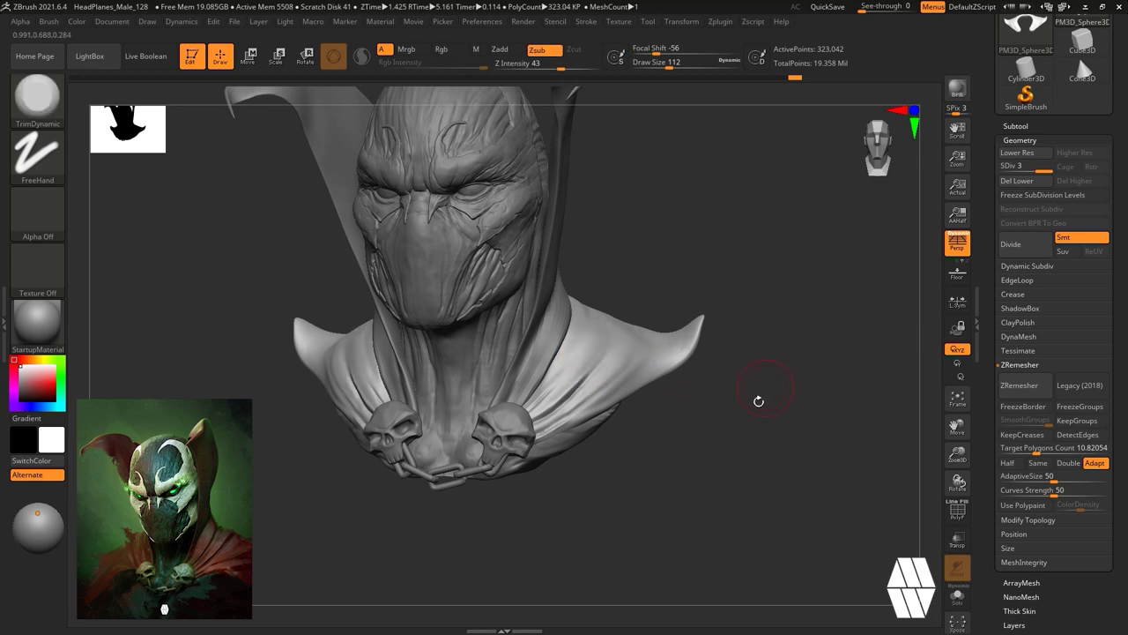
{"action": "key", "text": "b"}
{"action": "key", "text": "c"}
{"action": "key", "text": "t"}
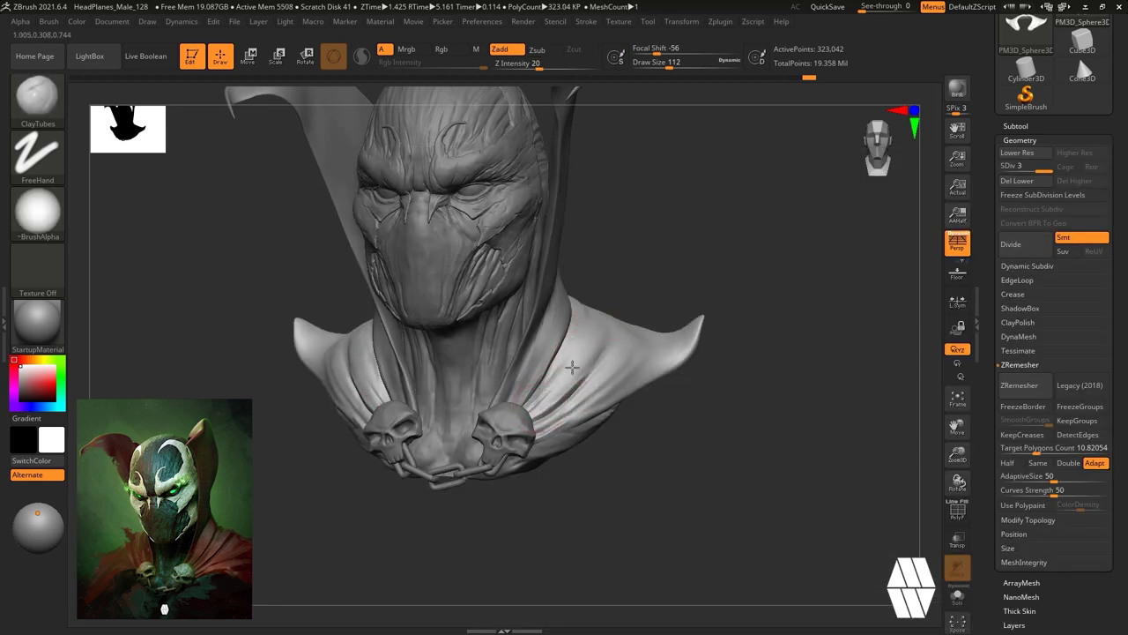
{"action": "key", "text": "space"}
{"action": "left_click_drag", "start_coordinate": [623, 345], "coordinate": [616, 345]}
{"action": "left_click_drag", "start_coordinate": [611, 351], "coordinate": [586, 388]}
Carve the creases between the cape's front folds with DamStandard at a draw size of about 187, smoothing the shoulder area.
{"action": "key", "text": "b"}
{"action": "key", "text": "d"}
{"action": "key", "text": "s"}
{"action": "key", "text": "space"}
{"action": "left_click_drag", "start_coordinate": [667, 303], "coordinate": [691, 302]}
{"action": "left_click_drag", "start_coordinate": [577, 366], "coordinate": [614, 329], "text": "shift"}
{"action": "right_click_drag", "start_coordinate": [614, 330], "coordinate": [564, 388]}
{"action": "key", "text": "space"}
{"action": "left_click_drag", "start_coordinate": [564, 408], "coordinate": [525, 428]}
{"action": "right_click_drag", "start_coordinate": [797, 423], "coordinate": [723, 421]}
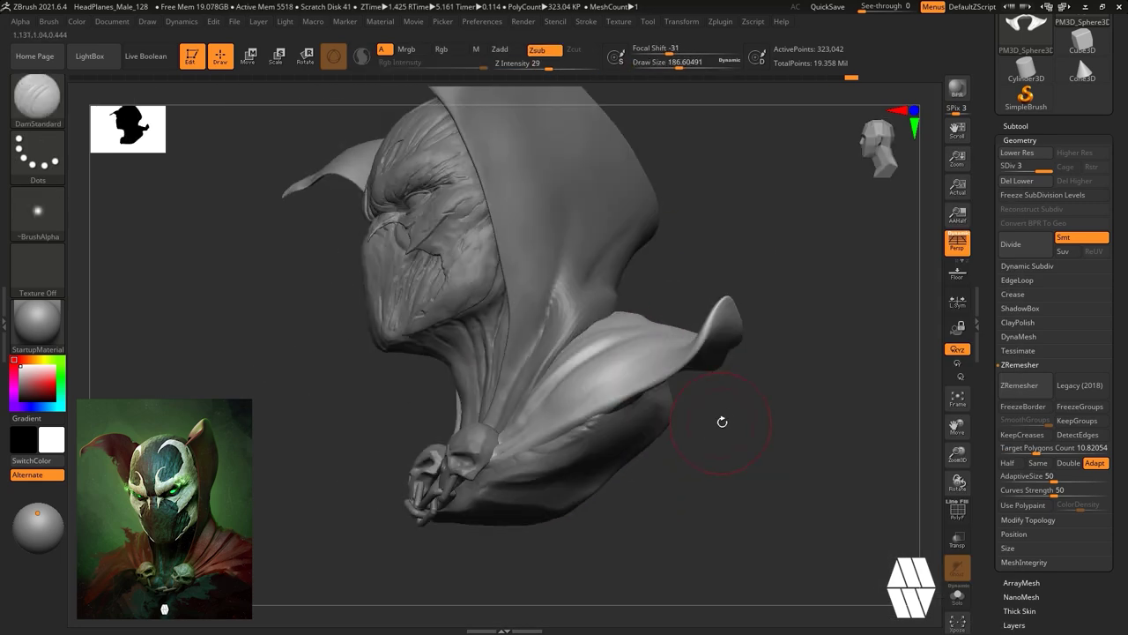
Reshape the cape's lower side with the Move brush at a draw size of about 268.
{"action": "key", "text": "b"}
{"action": "key", "text": "m"}
{"action": "key", "text": "v"}
{"action": "key", "text": "space"}
{"action": "left_click_drag", "start_coordinate": [621, 335], "coordinate": [633, 336]}
{"action": "left_click_drag", "start_coordinate": [648, 449], "coordinate": [655, 499]}
{"action": "right_click_drag", "start_coordinate": [656, 500], "coordinate": [746, 399], "text": "shift"}
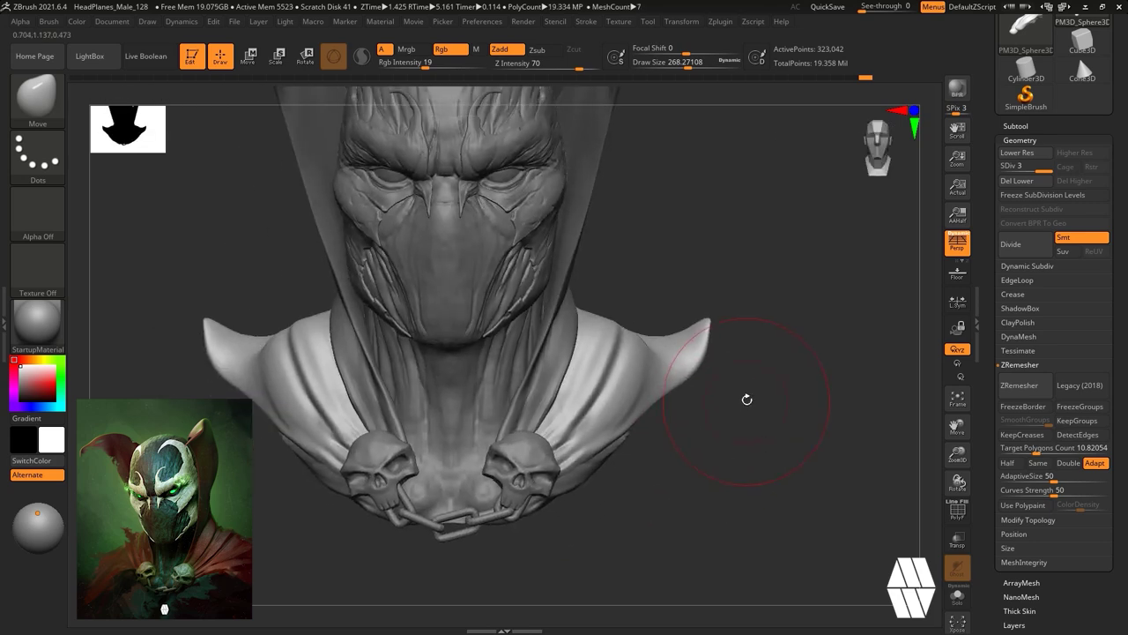
{"action": "right_click_drag", "start_coordinate": [575, 475], "coordinate": [528, 469]}
Build up the cape folds running from the skull clasp with ClayBuildup at draw sizes of about 136 and 94, smoothing their upper ends.
{"action": "key", "text": "b"}
{"action": "left_click", "coordinate": [320, 189]}
{"action": "key", "text": "space"}
{"action": "left_click_drag", "start_coordinate": [610, 392], "coordinate": [597, 391]}
{"action": "mouse_move", "coordinate": [578, 435]}
{"action": "left_mouse_down"}
{"action": "mouse_move", "coordinate": [668, 335]}
{"action": "mouse_move", "coordinate": [609, 358]}
{"action": "mouse_move", "coordinate": [617, 327]}
{"action": "mouse_move", "coordinate": [564, 441]}
{"action": "left_mouse_up"}
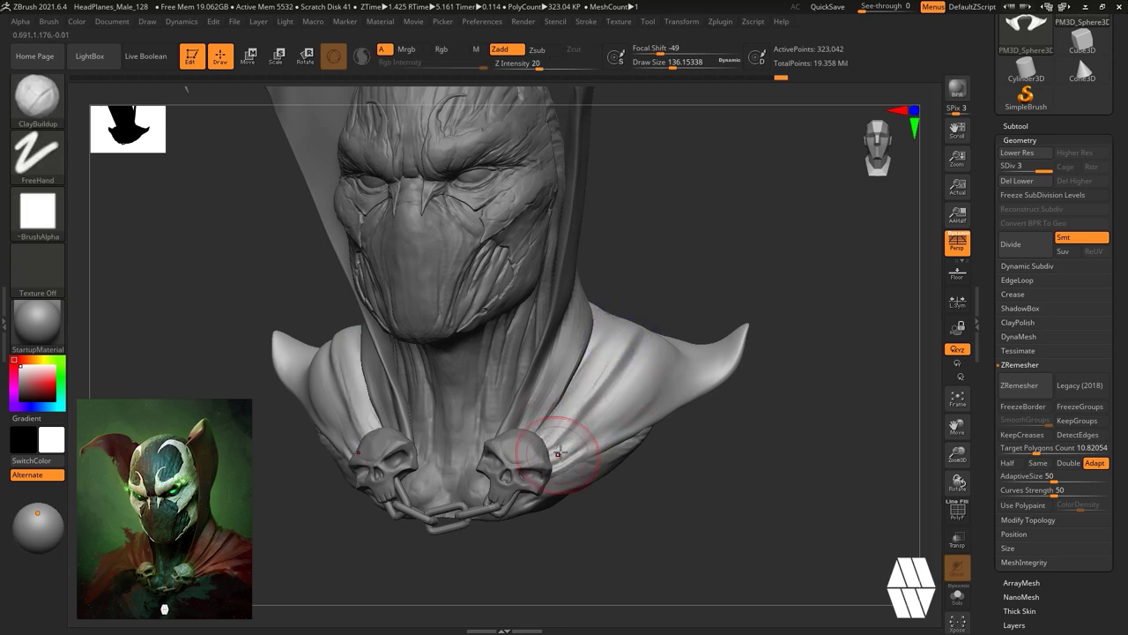
{"action": "right_click_drag", "start_coordinate": [711, 393], "coordinate": [747, 403]}
{"action": "key", "text": "space"}
{"action": "left_click_drag", "start_coordinate": [631, 396], "coordinate": [622, 396]}
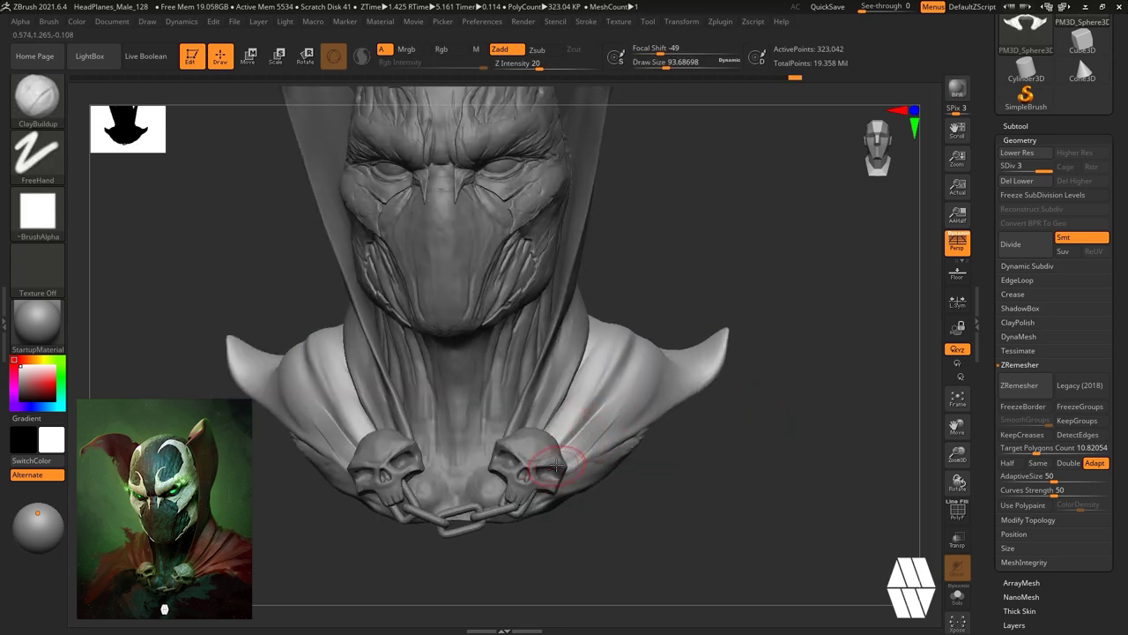
{"action": "left_click_drag", "start_coordinate": [569, 467], "coordinate": [610, 407]}
{"action": "mouse_move", "coordinate": [610, 407]}
{"action": "left_mouse_down", "text": "shift"}
{"action": "mouse_move", "coordinate": [586, 445]}
{"action": "mouse_move", "coordinate": [617, 401]}
{"action": "left_mouse_up", "text": "shift"}
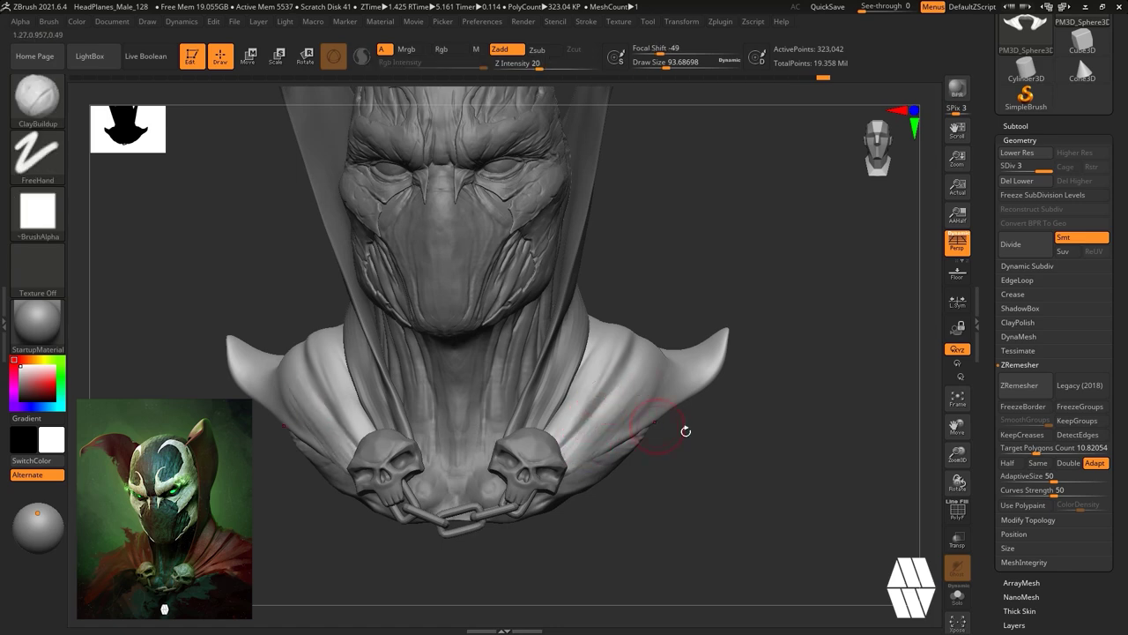
Flatten the cape's front folds with TrimDynamic at a draw size of about 94 and clear any mask.
{"action": "right_click_drag", "start_coordinate": [685, 431], "coordinate": [662, 429]}
{"action": "key", "text": "b"}
{"action": "key", "text": "t"}
{"action": "key", "text": "d"}
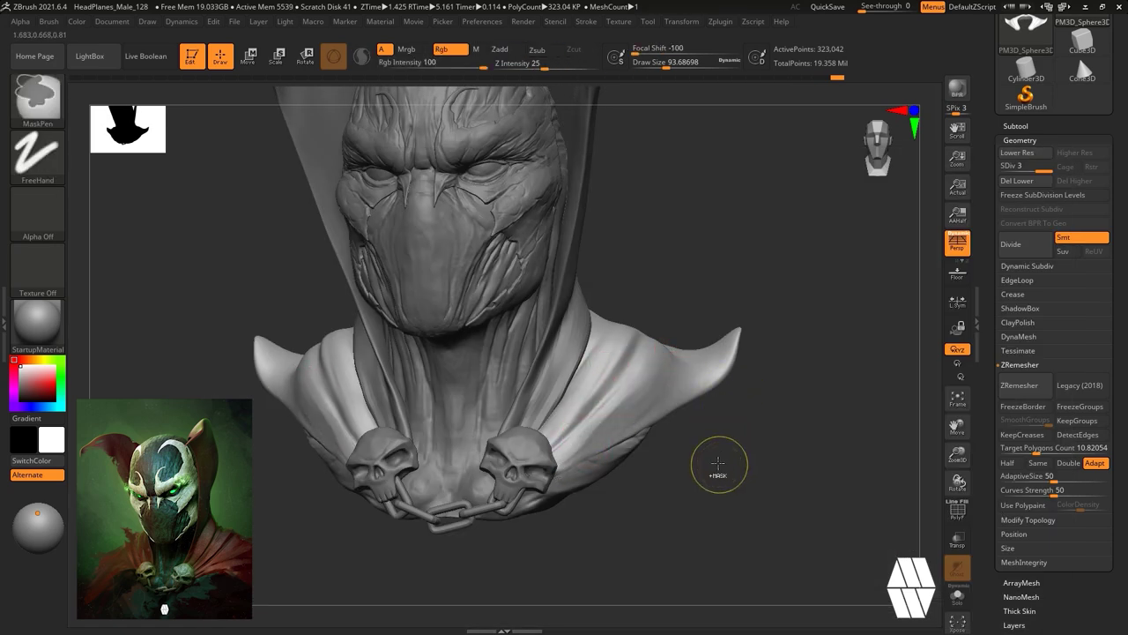
{"action": "left_click_drag", "start_coordinate": [717, 463], "coordinate": [706, 470], "text": "ctrl"}
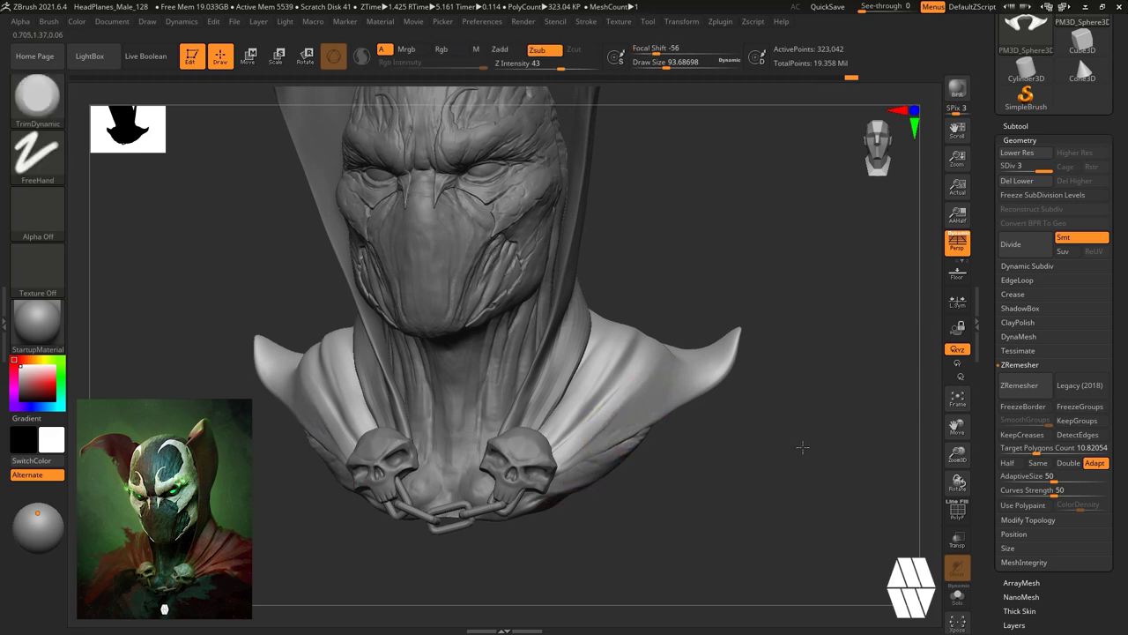
Rake fabric streaks along the cape's folds from the skull clasp up over the shoulder, starting at a draw size of about 207.
{"action": "key", "text": "b"}
{"action": "key", "text": "r"}
{"action": "key", "text": "a"}
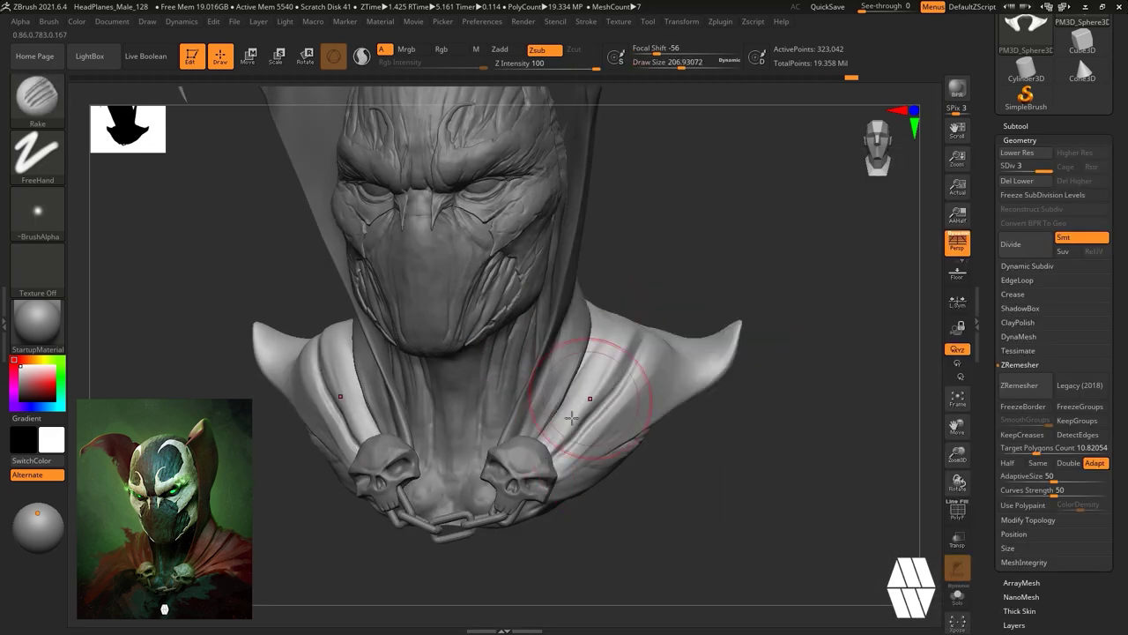
{"action": "left_click_drag", "start_coordinate": [550, 431], "coordinate": [613, 341]}
{"action": "left_click_drag", "start_coordinate": [547, 481], "coordinate": [607, 384]}
{"action": "mouse_move", "coordinate": [718, 436]}
{"action": "left_mouse_down"}
{"action": "mouse_move", "coordinate": [741, 426]}
{"action": "mouse_move", "coordinate": [705, 419]}
{"action": "left_mouse_up"}
{"action": "key", "text": "space"}
{"action": "left_click", "coordinate": [573, 425]}
{"action": "left_click_drag", "start_coordinate": [584, 459], "coordinate": [595, 379]}
{"action": "mouse_move", "coordinate": [651, 326]}
{"action": "left_mouse_down"}
{"action": "mouse_move", "coordinate": [763, 481]}
{"action": "mouse_move", "coordinate": [779, 254]}
{"action": "left_mouse_up"}
{"action": "mouse_move", "coordinate": [631, 385]}
{"action": "left_mouse_down"}
{"action": "mouse_move", "coordinate": [692, 293]}
{"action": "mouse_move", "coordinate": [704, 325]}
{"action": "left_mouse_up"}
Adjust the cape's shoulder line and lower front in profile with the Move brush at a draw size of about 158.
{"action": "left_click_drag", "start_coordinate": [832, 300], "coordinate": [805, 263], "text": "shift"}
{"action": "key", "text": "b"}
{"action": "key", "text": "m"}
{"action": "key", "text": "v"}
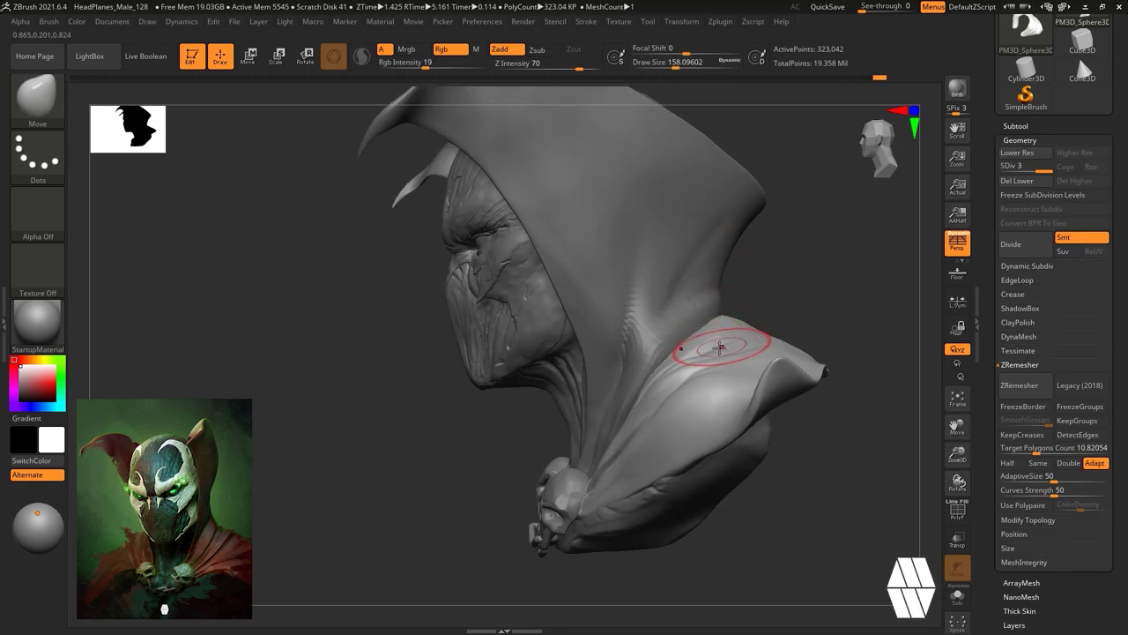
{"action": "mouse_move", "coordinate": [742, 289]}
{"action": "left_mouse_down"}
{"action": "mouse_move", "coordinate": [790, 276]}
{"action": "mouse_move", "coordinate": [765, 295]}
{"action": "left_mouse_up"}
{"action": "left_click_drag", "start_coordinate": [668, 469], "coordinate": [665, 474]}
{"action": "left_click_drag", "start_coordinate": [792, 286], "coordinate": [844, 285], "text": "shift"}
Select the collar, subdivide it to level 3, and build up its lower front strips with ClayTubes at a draw size of about 94.
{"action": "left_click", "coordinate": [645, 448], "text": "alt"}
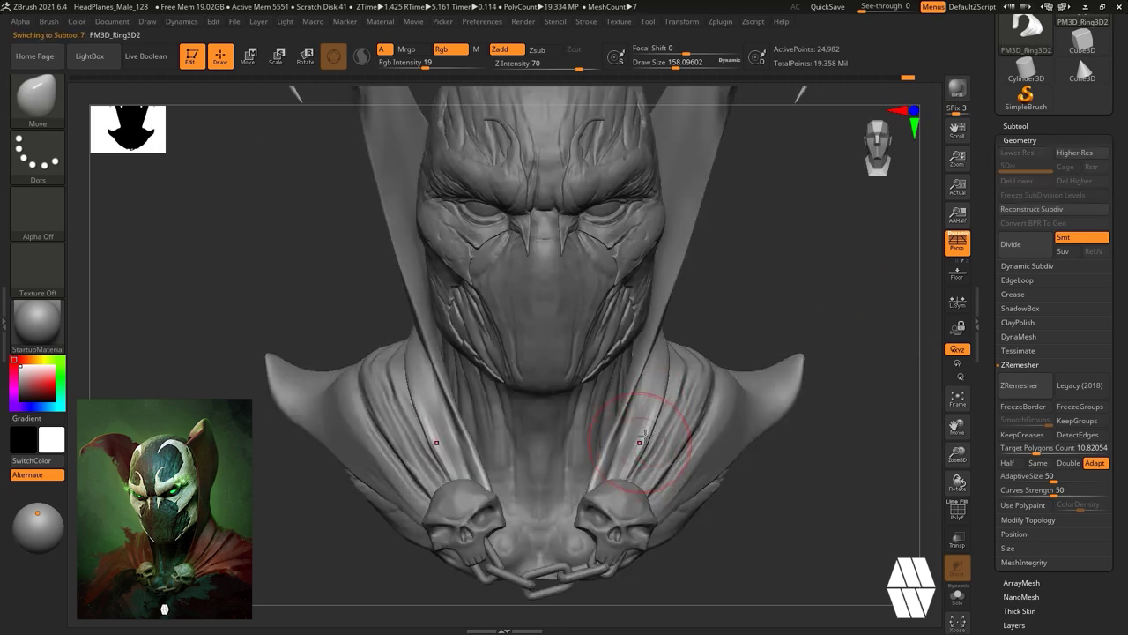
{"action": "left_click_drag", "start_coordinate": [648, 441], "coordinate": [667, 414], "text": "shift"}
{"action": "left_click_drag", "start_coordinate": [797, 304], "coordinate": [759, 313]}
{"action": "key", "text": "b"}
{"action": "key", "text": "c"}
{"action": "key", "text": "t"}
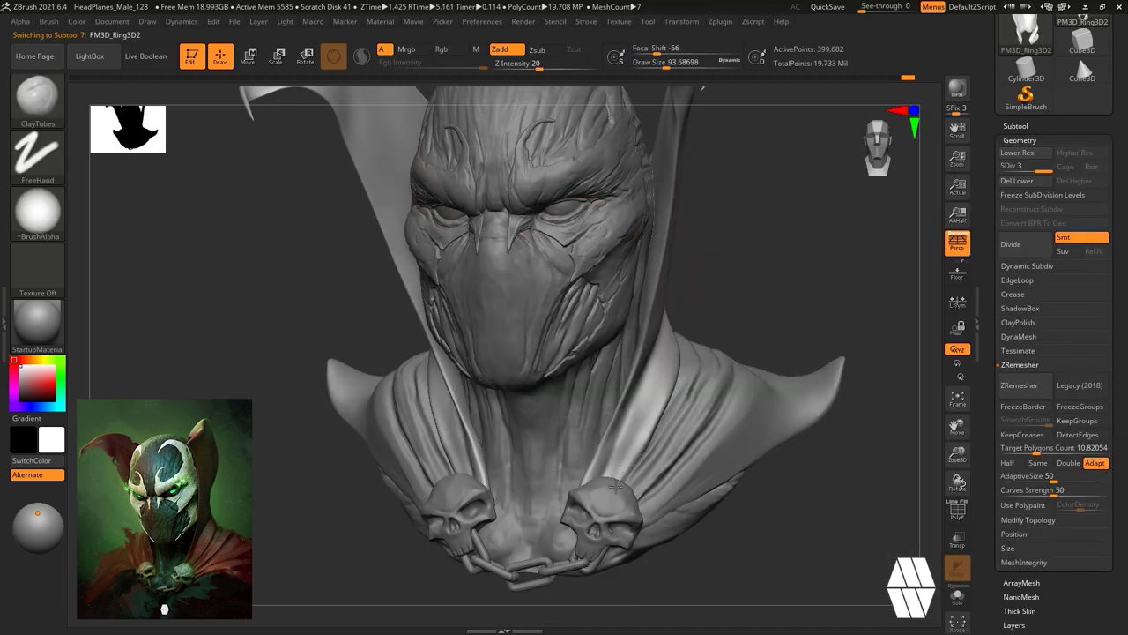
{"action": "left_click_drag", "start_coordinate": [616, 487], "coordinate": [657, 401]}
{"action": "left_click_drag", "start_coordinate": [770, 271], "coordinate": [741, 339]}
Sharpen the collar's lower front strips above the skull clasps with DamStandard at a draw size of about 158.
{"action": "key", "text": "b"}
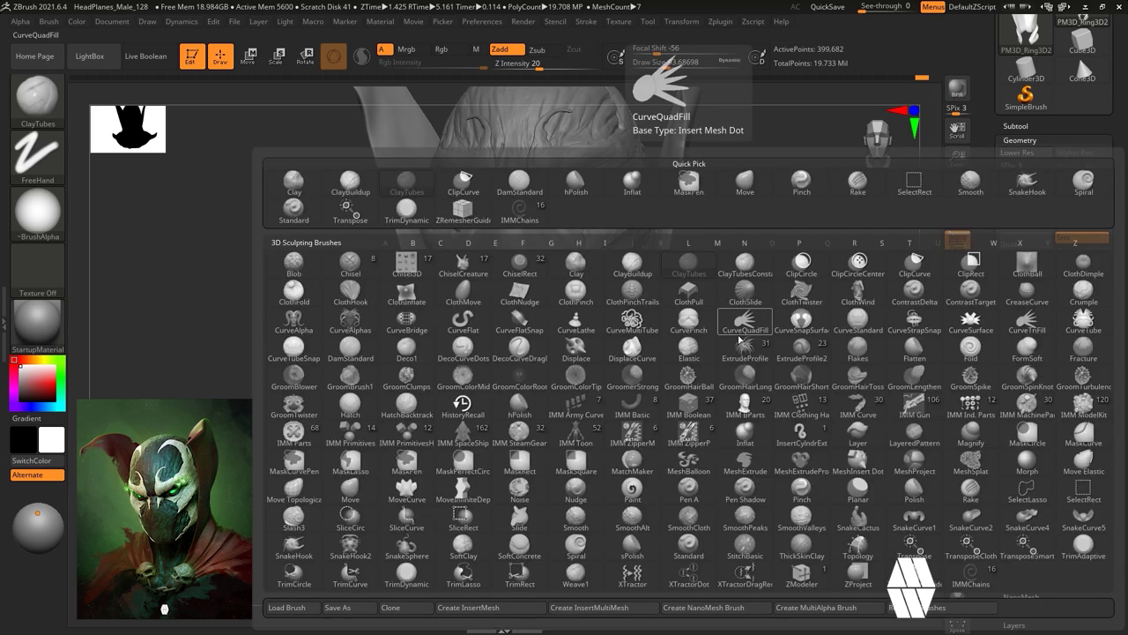
{"action": "key", "text": "t"}
{"action": "key", "text": "d"}
{"action": "key", "text": "b"}
{"action": "key", "text": "d"}
{"action": "key", "text": "s"}
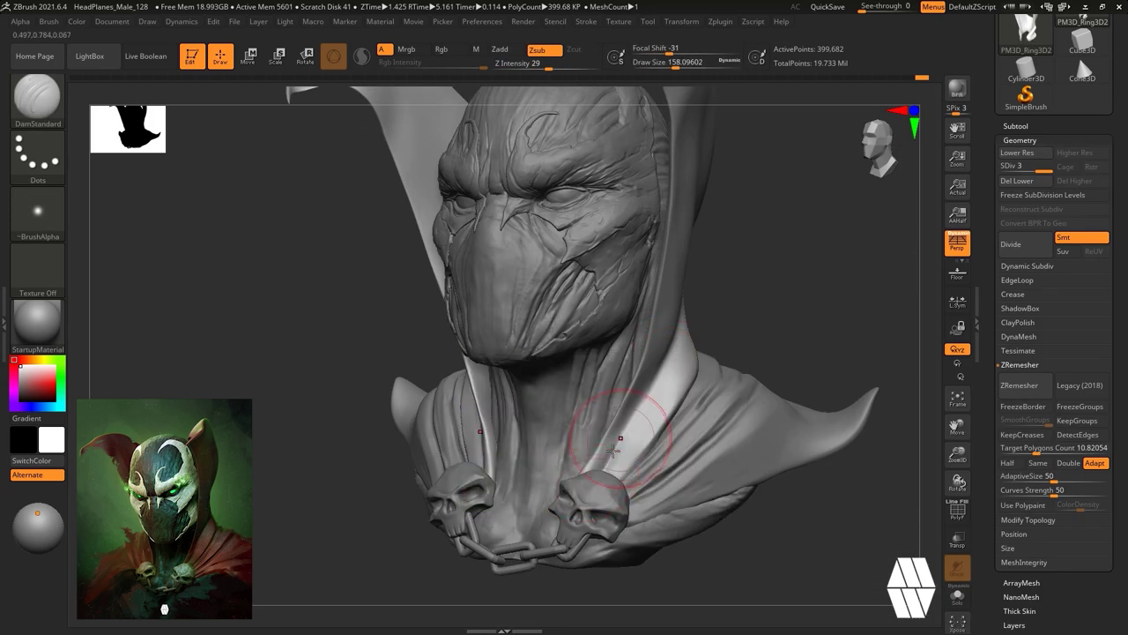
{"action": "left_click_drag", "start_coordinate": [734, 324], "coordinate": [801, 332]}
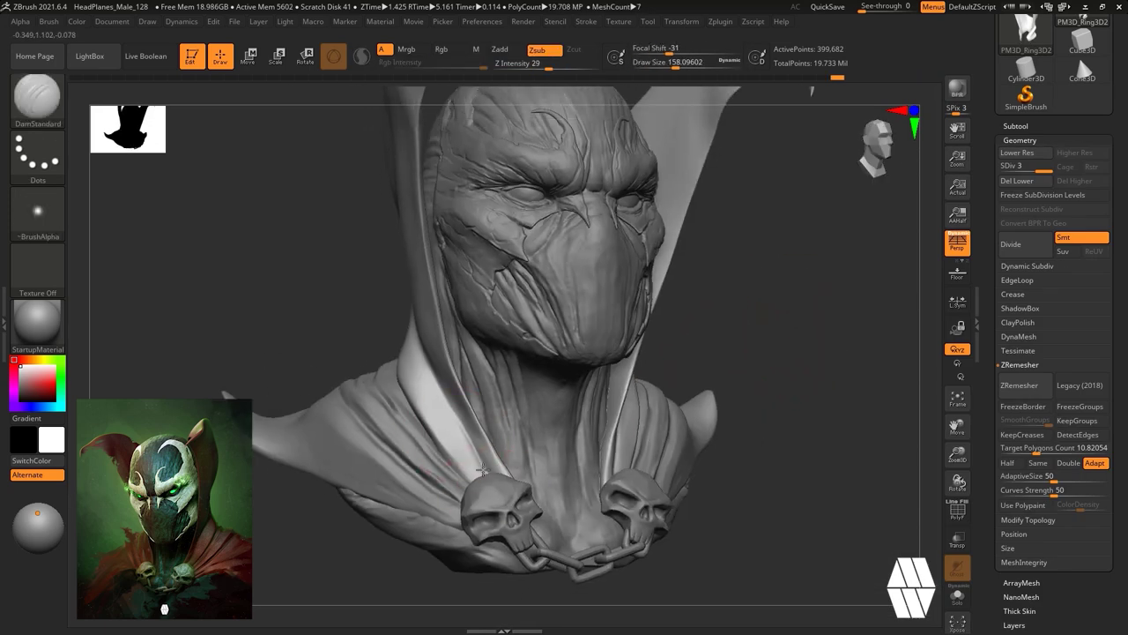
Select the cape and deepen its shoulder folds with DamStandard at draw sizes of about 158 and 120, smoothing the side.
{"action": "left_click", "coordinate": [438, 504], "text": "alt"}
{"action": "left_click_drag", "start_coordinate": [363, 472], "coordinate": [316, 425], "text": "shift"}
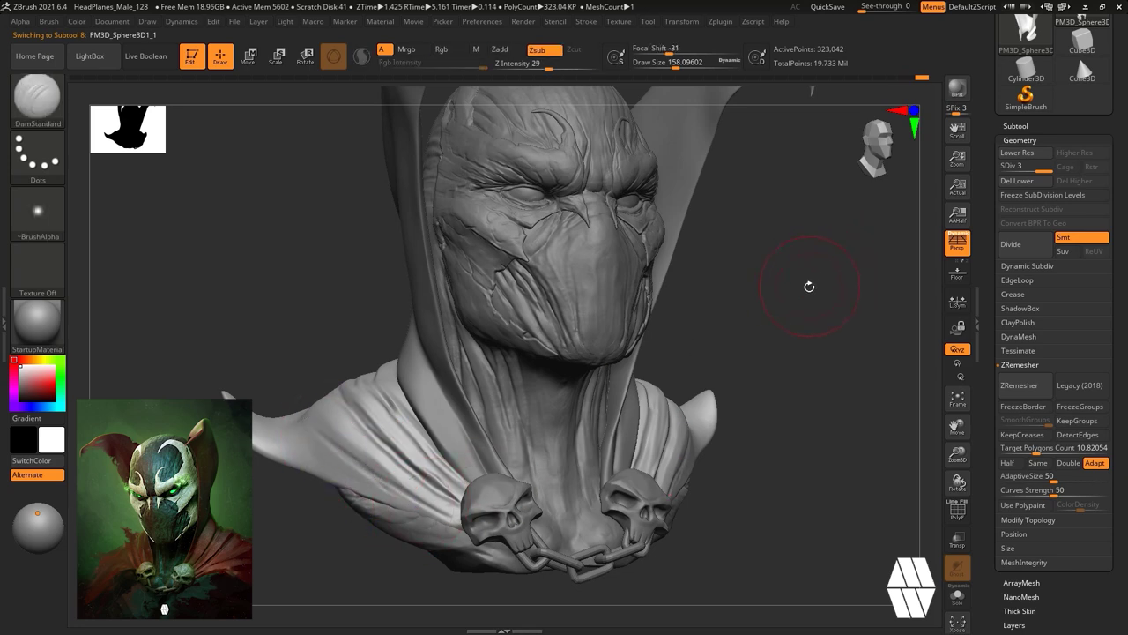
{"action": "key", "text": "space"}
{"action": "left_click_drag", "start_coordinate": [737, 352], "coordinate": [724, 351]}
{"action": "left_click_drag", "start_coordinate": [749, 343], "coordinate": [806, 345]}
{"action": "left_click_drag", "start_coordinate": [313, 422], "coordinate": [333, 420]}
{"action": "left_click_drag", "start_coordinate": [842, 312], "coordinate": [791, 311], "text": "shift"}
{"action": "left_click_drag", "start_coordinate": [813, 256], "coordinate": [754, 282]}
Isolate the collar and carve vertical fold lines down its inner face with DamStandard at a draw size of about 217.
{"action": "left_click", "coordinate": [621, 323], "text": "alt"}
{"action": "mouse_move", "coordinate": [25, 37]}
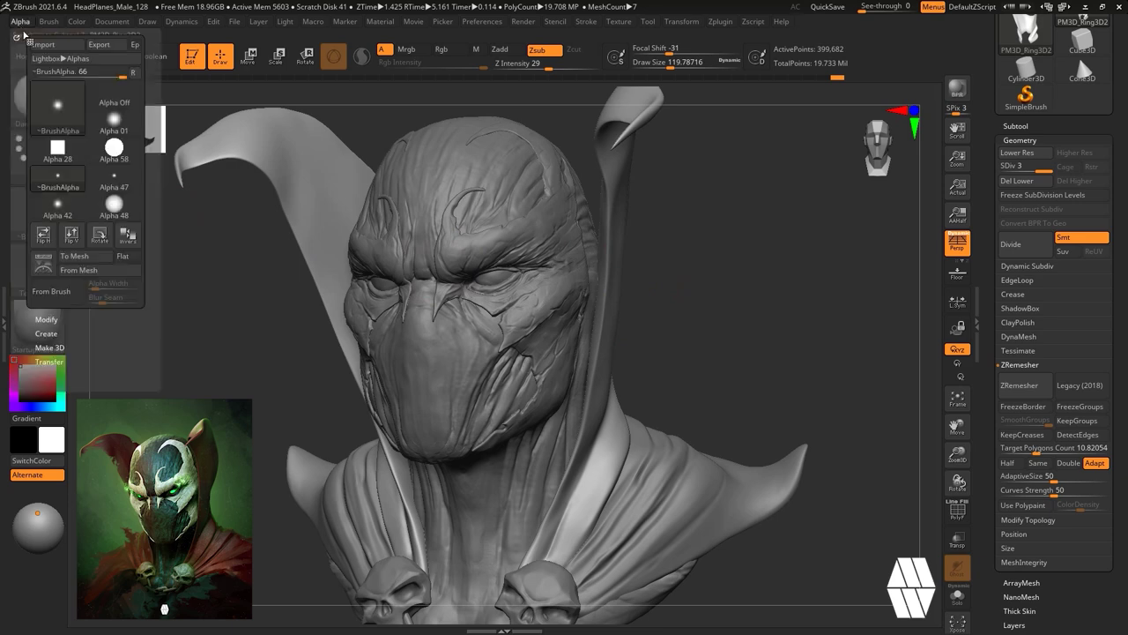
{"action": "left_click", "coordinate": [956, 600]}
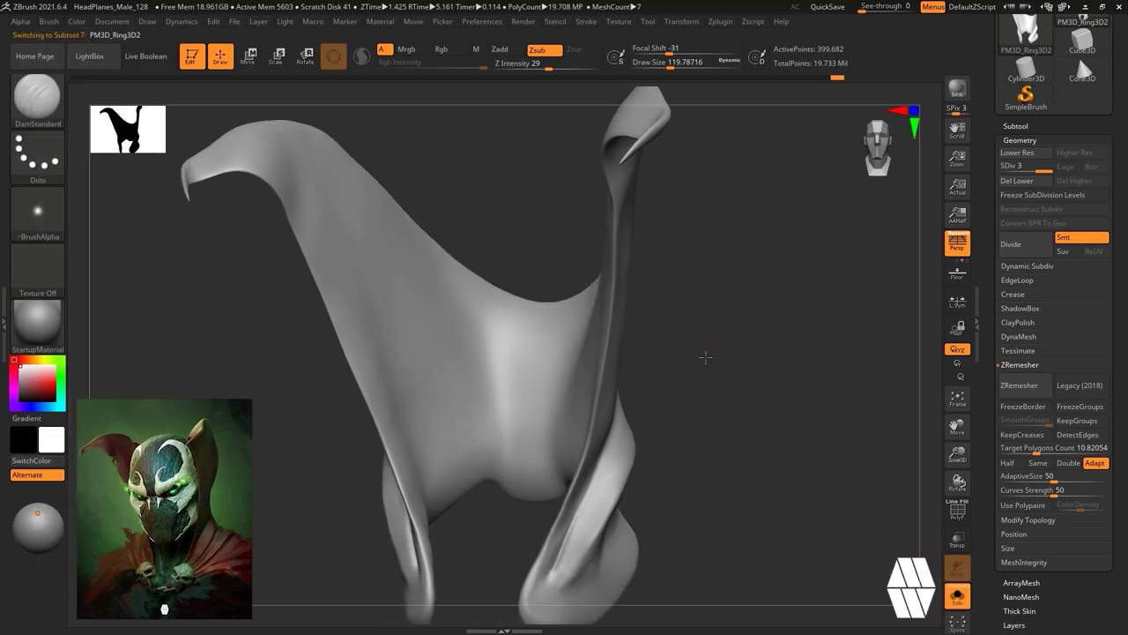
{"action": "left_click_drag", "start_coordinate": [705, 356], "coordinate": [680, 347], "text": "shift"}
{"action": "left_click_drag", "start_coordinate": [845, 374], "coordinate": [790, 386]}
{"action": "left_click_drag", "start_coordinate": [540, 275], "coordinate": [521, 416]}
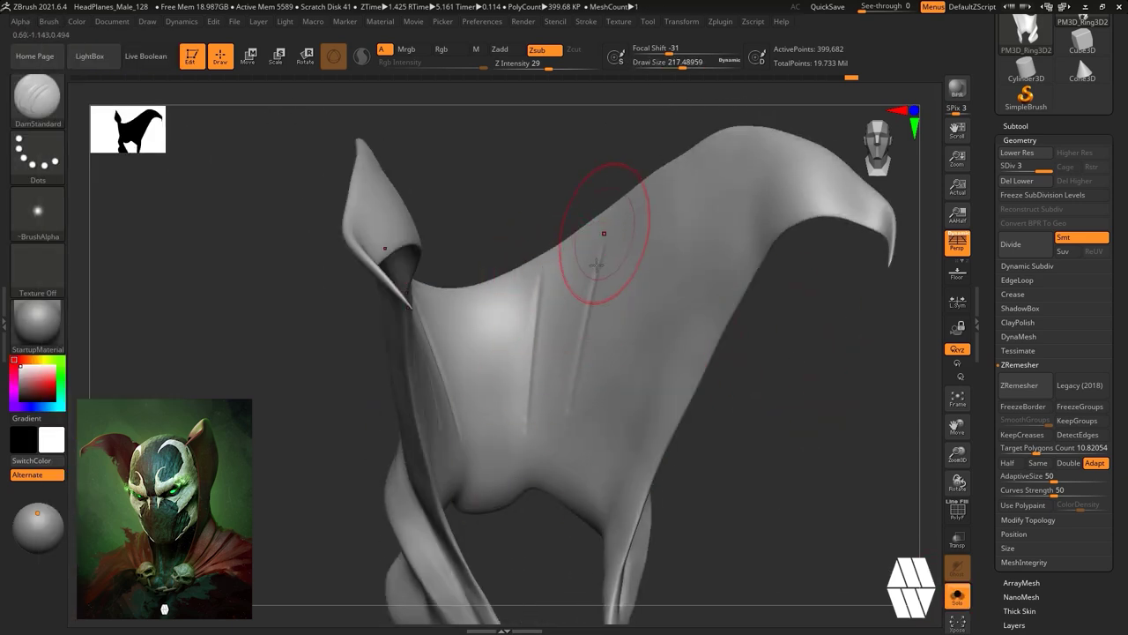
{"action": "right_click_drag", "start_coordinate": [719, 206], "coordinate": [782, 454]}
Subdivide the collar to level 4, then build up and smooth the folds on its inner face and upper flare.
{"action": "key", "text": "b"}
{"action": "left_click", "coordinate": [357, 184]}
{"action": "mouse_move", "coordinate": [538, 407]}
{"action": "left_mouse_down"}
{"action": "mouse_move", "coordinate": [503, 350]}
{"action": "mouse_move", "coordinate": [490, 416]}
{"action": "left_mouse_up"}
{"action": "left_click_drag", "start_coordinate": [492, 370], "coordinate": [499, 299], "text": "shift"}
{"action": "right_click_drag", "start_coordinate": [502, 334], "coordinate": [597, 353]}
{"action": "left_click_drag", "start_coordinate": [596, 432], "coordinate": [737, 180]}
{"action": "mouse_move", "coordinate": [714, 207]}
{"action": "left_mouse_down", "text": "shift"}
{"action": "mouse_move", "coordinate": [682, 255]}
{"action": "mouse_move", "coordinate": [625, 402]}
{"action": "left_mouse_up", "text": "shift"}
{"action": "right_click_drag", "start_coordinate": [624, 403], "coordinate": [821, 317]}
{"action": "left_click_drag", "start_coordinate": [630, 393], "coordinate": [632, 352], "text": "shift"}
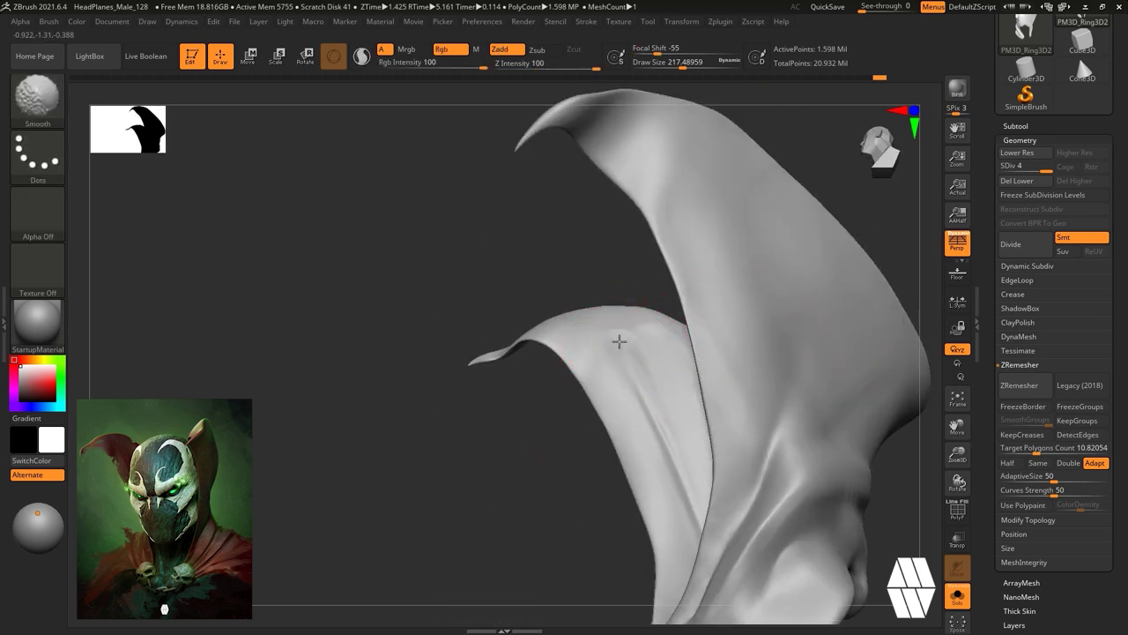
Show the full bust, select the cape, and flatten its shoulder folds with TrimDynamic at a draw size of about 136.
{"action": "left_click", "coordinate": [504, 488]}
{"action": "mouse_move", "coordinate": [504, 488]}
{"action": "left_mouse_down"}
{"action": "mouse_move", "coordinate": [227, 323]}
{"action": "mouse_move", "coordinate": [290, 317]}
{"action": "left_mouse_up"}
{"action": "key", "text": "space"}
{"action": "left_click_drag", "start_coordinate": [804, 327], "coordinate": [793, 327]}
{"action": "left_click", "coordinate": [669, 395], "text": "alt"}
{"action": "key", "text": "b"}
{"action": "key", "text": "t"}
{"action": "key", "text": "d"}
{"action": "left_click_drag", "start_coordinate": [692, 393], "coordinate": [659, 397]}
{"action": "right_click_drag", "start_coordinate": [660, 396], "coordinate": [703, 344]}
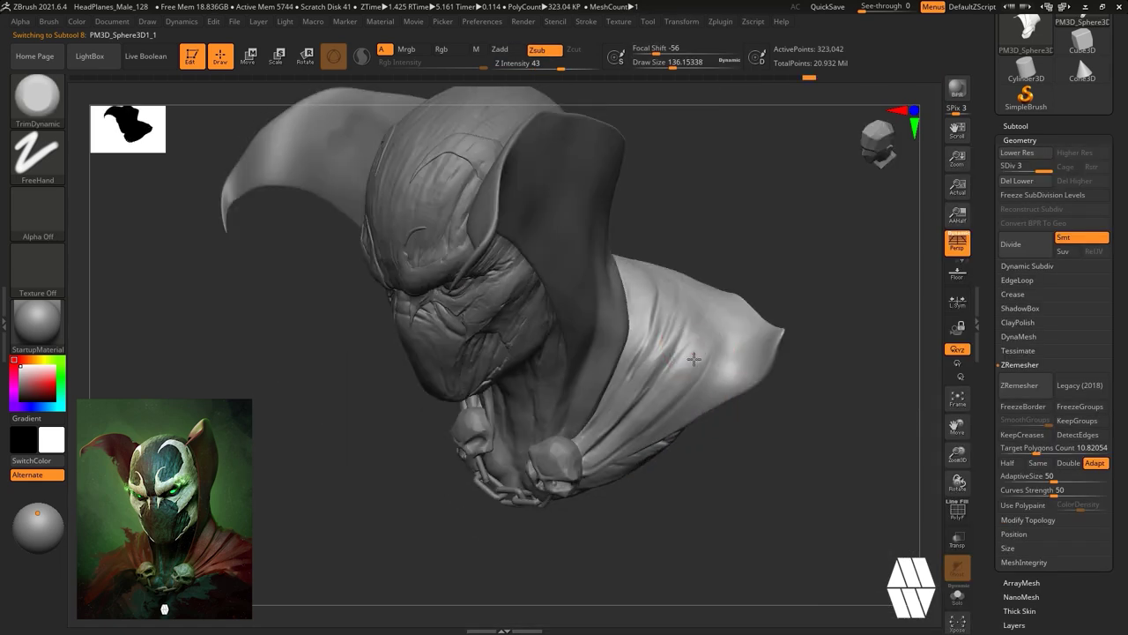
{"action": "mouse_move", "coordinate": [693, 249]}
{"action": "left_mouse_down"}
{"action": "mouse_move", "coordinate": [758, 249]}
{"action": "mouse_move", "coordinate": [696, 265]}
{"action": "mouse_move", "coordinate": [634, 388]}
{"action": "left_mouse_up"}
Select the head mesh and build up its surface with ClayTubes at a draw size of about 59.
{"action": "key", "text": "b"}
{"action": "key", "text": "c"}
{"action": "key", "text": "t"}
{"action": "mouse_move", "coordinate": [643, 302]}
{"action": "right_mouse_down"}
{"action": "mouse_move", "coordinate": [715, 308]}
{"action": "mouse_move", "coordinate": [761, 271]}
{"action": "right_mouse_up"}
{"action": "left_click", "coordinate": [546, 379], "text": "alt"}
{"action": "key", "text": "space"}
{"action": "left_click_drag", "start_coordinate": [735, 250], "coordinate": [721, 249]}
{"action": "mouse_move", "coordinate": [744, 282]}
{"action": "right_mouse_down"}
{"action": "mouse_move", "coordinate": [758, 221]}
{"action": "mouse_move", "coordinate": [776, 211]}
{"action": "right_mouse_up"}
{"action": "key", "text": "space"}
{"action": "left_click_drag", "start_coordinate": [540, 362], "coordinate": [532, 411]}
{"action": "left_click_drag", "start_coordinate": [469, 381], "coordinate": [473, 418]}
{"action": "mouse_move", "coordinate": [696, 477]}
{"action": "right_mouse_down"}
{"action": "mouse_move", "coordinate": [628, 479]}
{"action": "mouse_move", "coordinate": [814, 433]}
{"action": "right_mouse_up"}
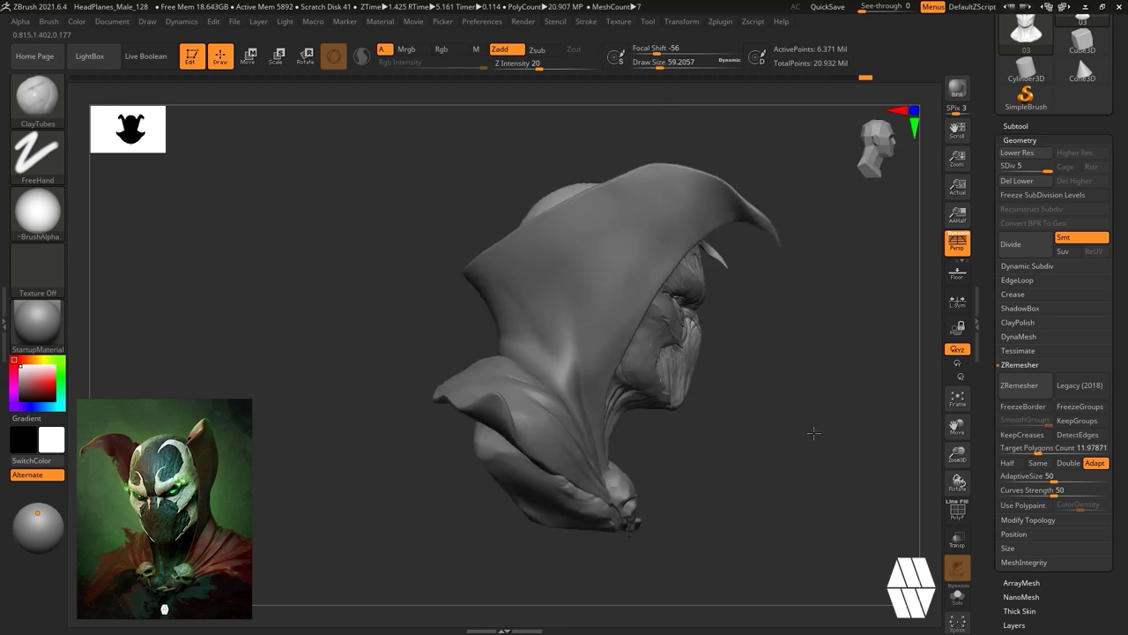
Select the cape and adjust its back with the Move brush at draw sizes of about 338 and 223.
{"action": "key", "text": "b"}
{"action": "key", "text": "m"}
{"action": "key", "text": "v"}
{"action": "key", "text": "space"}
{"action": "left_click_drag", "start_coordinate": [459, 385], "coordinate": [467, 400]}
{"action": "left_click", "coordinate": [461, 386], "text": "alt"}
{"action": "key", "text": "space"}
{"action": "left_click_drag", "start_coordinate": [529, 401], "coordinate": [520, 401]}
{"action": "right_click_drag", "start_coordinate": [588, 405], "coordinate": [382, 406], "text": "shift"}
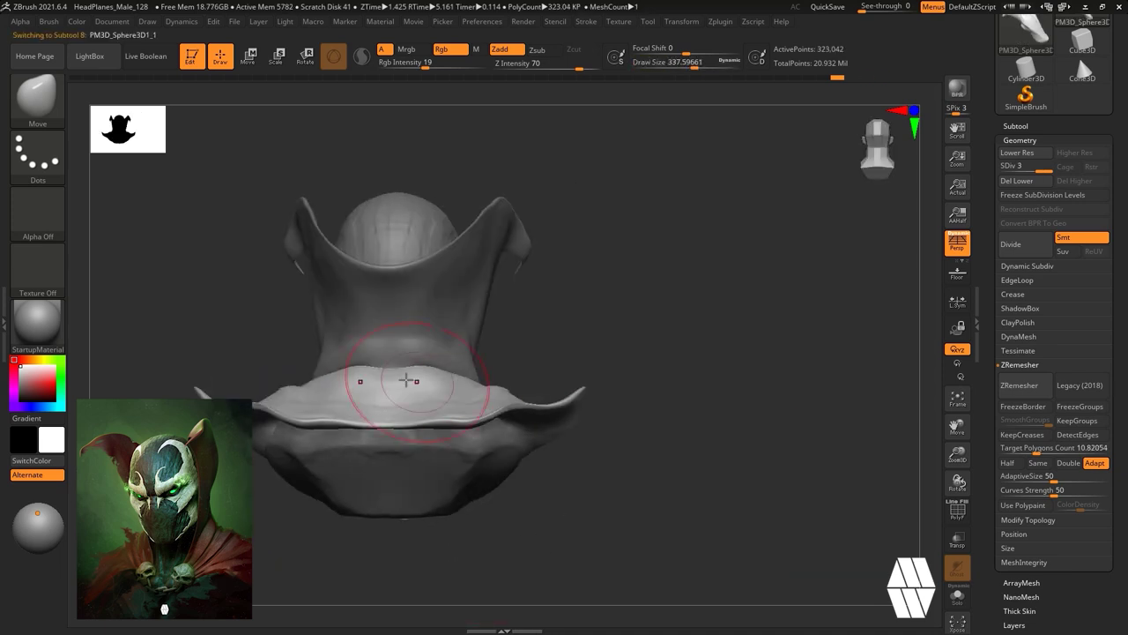
{"action": "mouse_move", "coordinate": [538, 352]}
{"action": "right_mouse_down", "text": "shift"}
{"action": "mouse_move", "coordinate": [542, 400]}
{"action": "mouse_move", "coordinate": [564, 361]}
{"action": "right_mouse_up", "text": "shift"}
{"action": "key", "text": "space"}
{"action": "left_click_drag", "start_coordinate": [585, 373], "coordinate": [579, 373]}
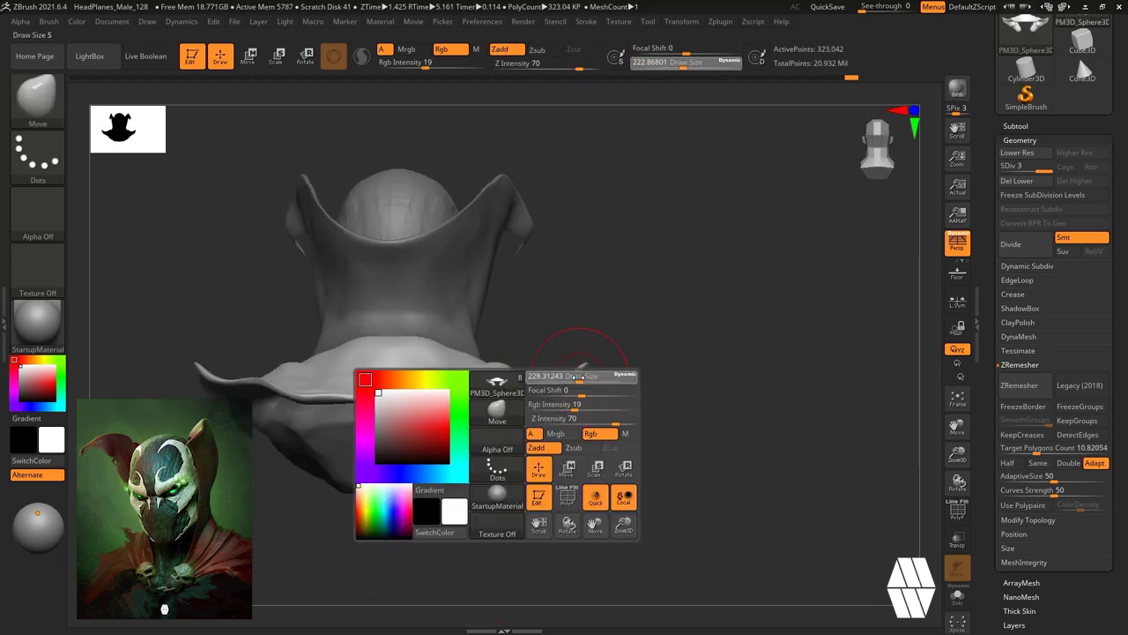
{"action": "right_click_drag", "start_coordinate": [579, 372], "coordinate": [520, 373]}
Refine the edges of the cape with the Pinch and Inflat brushes at a draw size of about 177.
{"action": "key", "text": "b"}
{"action": "key", "text": "p"}
{"action": "key", "text": "i"}
{"action": "key", "text": "b"}
{"action": "key", "text": "i"}
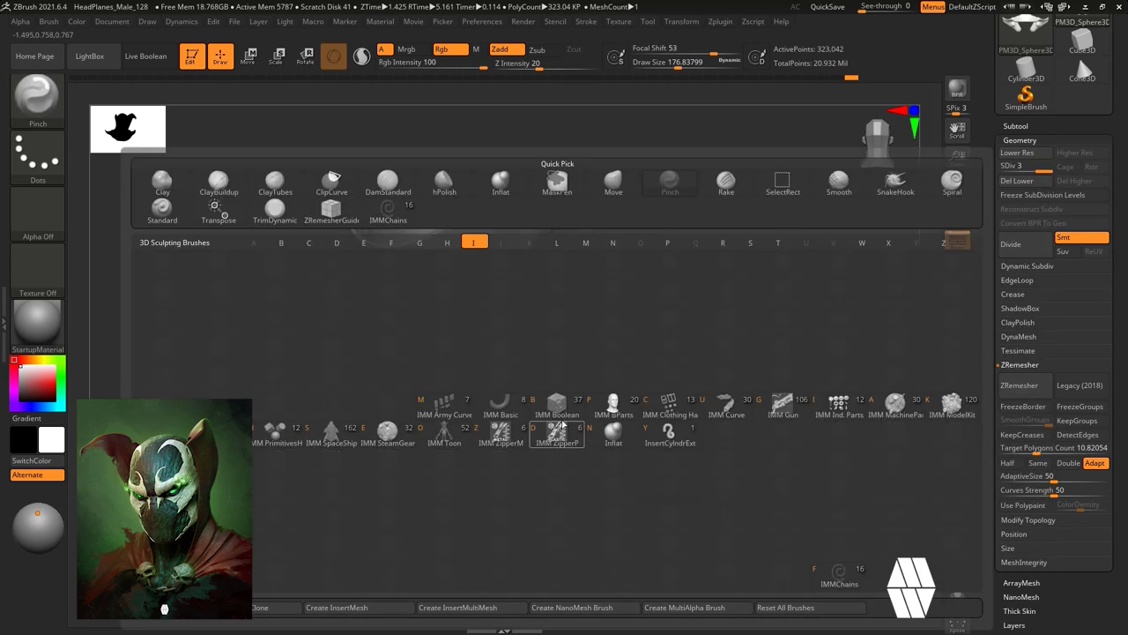
{"action": "key", "text": "n"}
{"action": "left_click_drag", "start_coordinate": [557, 381], "coordinate": [484, 395]}
{"action": "mouse_move", "coordinate": [717, 419]}
{"action": "left_mouse_down"}
{"action": "mouse_move", "coordinate": [708, 478]}
{"action": "mouse_move", "coordinate": [723, 461]}
{"action": "left_mouse_up"}
Lower the cape to subdivision level 1 and smooth the rear part of its surface.
{"action": "key", "text": "b"}
{"action": "key", "text": "m"}
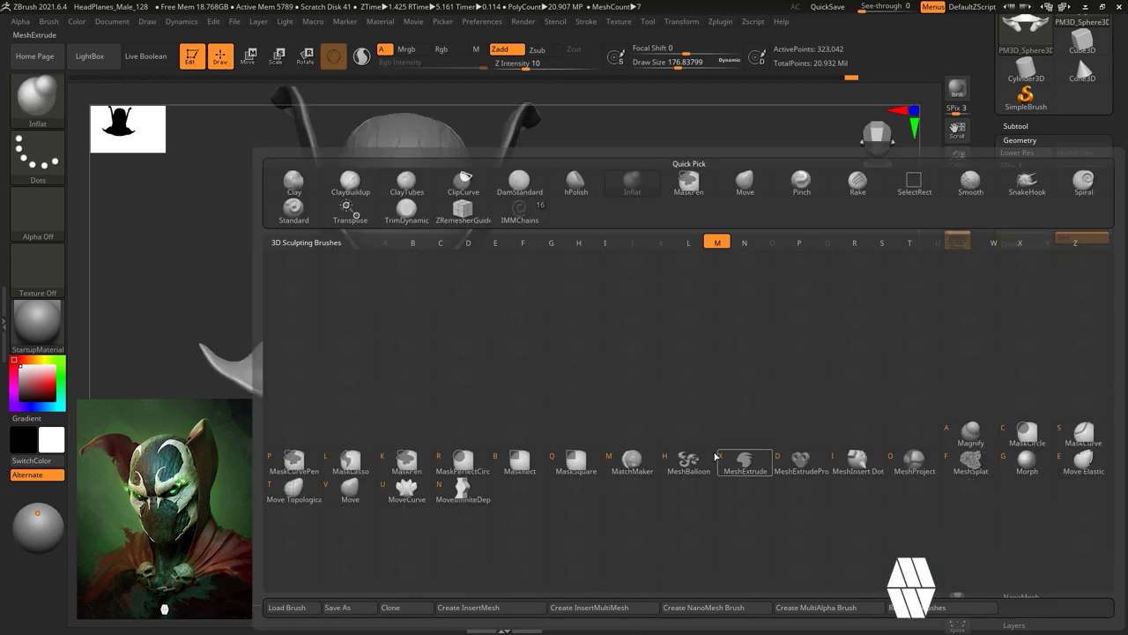
{"action": "key", "text": "v"}
{"action": "key", "text": "shift+d"}
{"action": "key", "text": "shift+d"}
{"action": "right_click_drag", "start_coordinate": [758, 336], "coordinate": [756, 388], "text": "ctrl"}
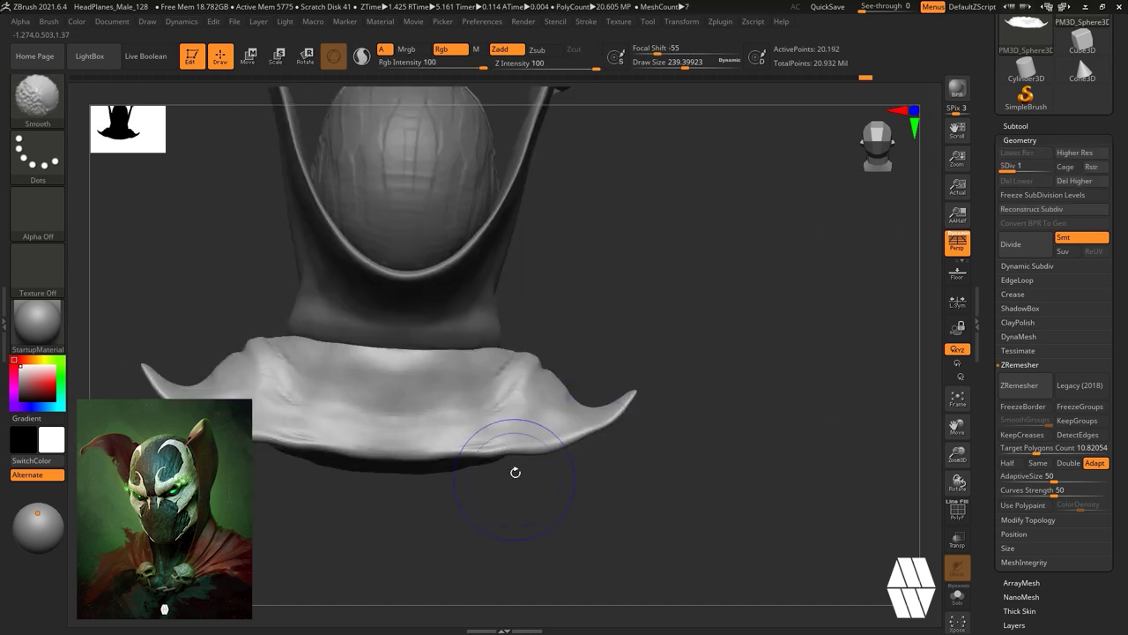
{"action": "mouse_move", "coordinate": [566, 484]}
{"action": "left_mouse_down"}
{"action": "mouse_move", "coordinate": [571, 361]}
{"action": "mouse_move", "coordinate": [564, 375]}
{"action": "left_mouse_up"}
{"action": "key", "text": "bracketleft"}
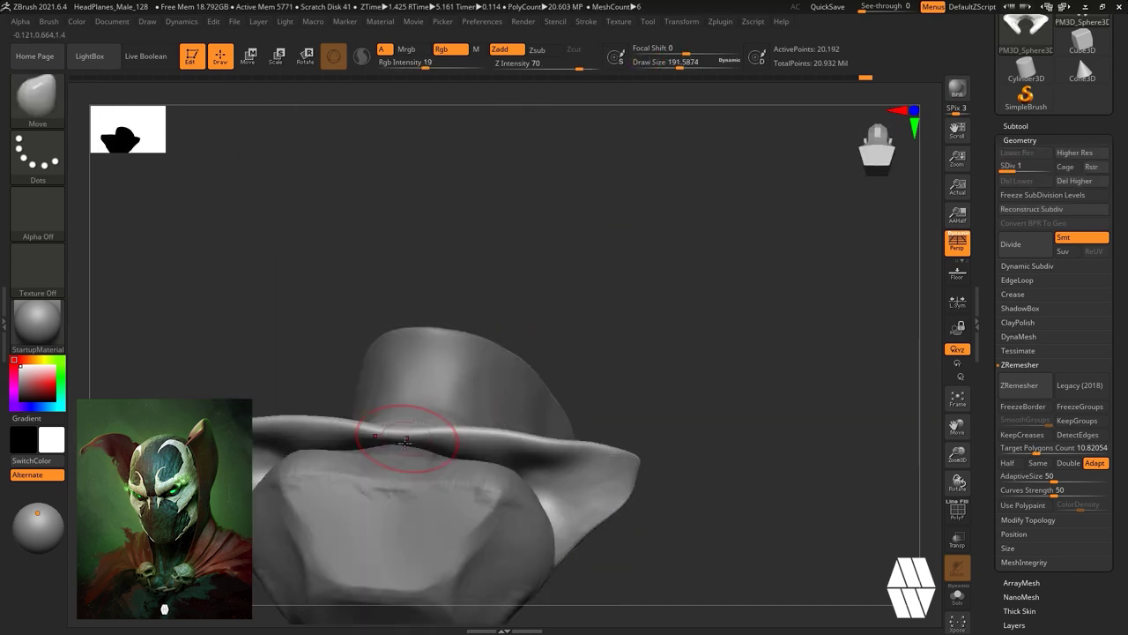
Reshape the back of the cape with Move at a draw size of about 192, smooth it, and return to subdivision level 3.
{"action": "left_click_drag", "start_coordinate": [638, 341], "coordinate": [730, 471]}
{"action": "right_click_drag", "start_coordinate": [731, 471], "coordinate": [731, 498], "text": "ctrl"}
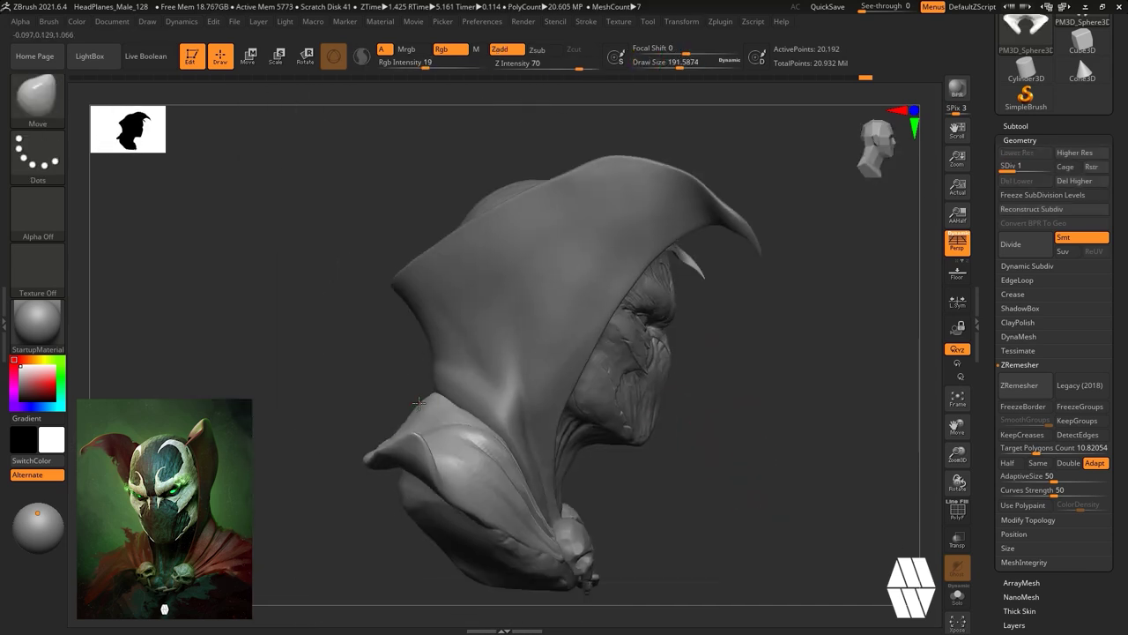
{"action": "left_click_drag", "start_coordinate": [730, 498], "coordinate": [793, 441]}
{"action": "left_click_drag", "start_coordinate": [472, 405], "coordinate": [491, 413], "text": "shift"}
{"action": "mouse_move", "coordinate": [638, 374]}
{"action": "left_mouse_down"}
{"action": "mouse_move", "coordinate": [726, 391]}
{"action": "mouse_move", "coordinate": [775, 466]}
{"action": "left_mouse_up"}
{"action": "key", "text": "d"}
{"action": "key", "text": "d"}
Select the collar and flatten its outer surface and upper flare with the TrimDynamic brush.
{"action": "right_click_drag", "start_coordinate": [776, 466], "coordinate": [784, 441], "text": "ctrl"}
{"action": "left_click_drag", "start_coordinate": [784, 441], "coordinate": [738, 330]}
{"action": "right_click_drag", "start_coordinate": [738, 330], "coordinate": [705, 294], "text": "ctrl"}
{"action": "left_click_drag", "start_coordinate": [705, 294], "coordinate": [661, 293]}
{"action": "left_click", "coordinate": [530, 277], "text": "alt"}
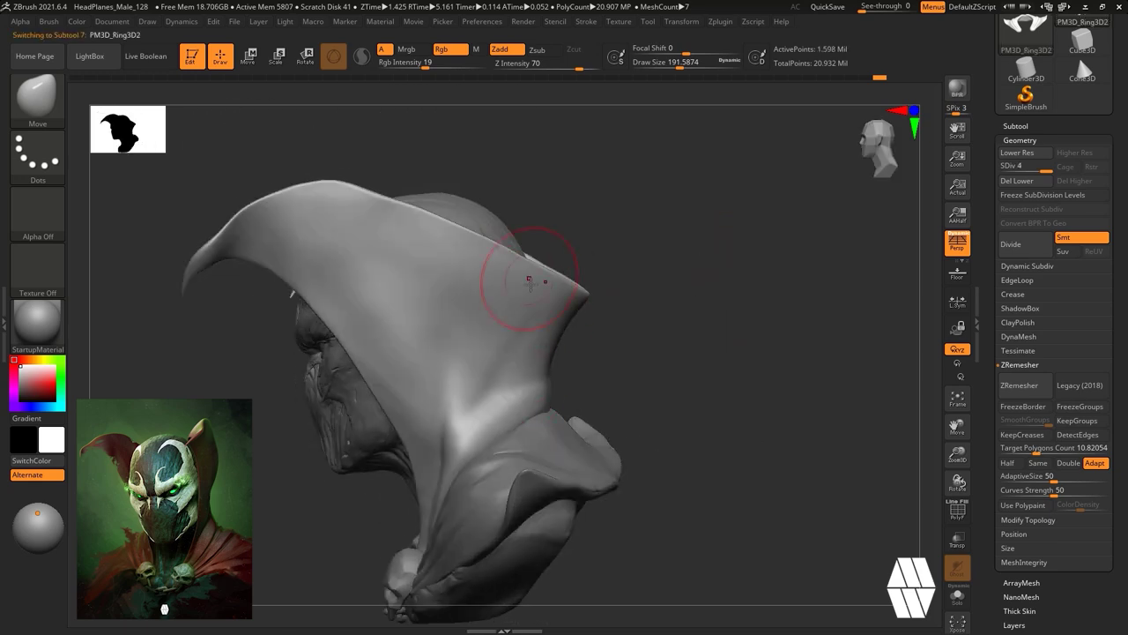
{"action": "mouse_move", "coordinate": [627, 378]}
{"action": "left_mouse_down"}
{"action": "mouse_move", "coordinate": [680, 326]}
{"action": "mouse_move", "coordinate": [715, 330]}
{"action": "left_mouse_up"}
{"action": "key", "text": "b"}
{"action": "key", "text": "t"}
{"action": "key", "text": "d"}
{"action": "key", "text": "space"}
{"action": "mouse_move", "coordinate": [475, 426]}
{"action": "left_mouse_down"}
{"action": "mouse_move", "coordinate": [454, 426]}
{"action": "mouse_move", "coordinate": [470, 428]}
{"action": "left_mouse_up"}
{"action": "mouse_move", "coordinate": [592, 385]}
{"action": "left_mouse_down"}
{"action": "mouse_move", "coordinate": [714, 345]}
{"action": "mouse_move", "coordinate": [662, 390]}
{"action": "mouse_move", "coordinate": [663, 370]}
{"action": "left_mouse_up"}
{"action": "left_click_drag", "start_coordinate": [658, 266], "coordinate": [620, 311]}
{"action": "key", "text": "space"}
{"action": "left_click_drag", "start_coordinate": [210, 236], "coordinate": [221, 282]}
{"action": "mouse_move", "coordinate": [673, 257]}
{"action": "left_mouse_down"}
{"action": "mouse_move", "coordinate": [681, 248]}
{"action": "mouse_move", "coordinate": [781, 295]}
{"action": "mouse_move", "coordinate": [750, 316]}
{"action": "left_mouse_up"}
Adjust the lower front of the collar beside the neck with the Move brush at a draw size of about 167.
{"action": "key", "text": "b"}
{"action": "key", "text": "m"}
{"action": "key", "text": "v"}
{"action": "left_click_drag", "start_coordinate": [774, 255], "coordinate": [812, 254]}
{"action": "key", "text": "space"}
{"action": "left_click_drag", "start_coordinate": [539, 425], "coordinate": [555, 427]}
{"action": "left_click_drag", "start_coordinate": [545, 505], "coordinate": [533, 512]}
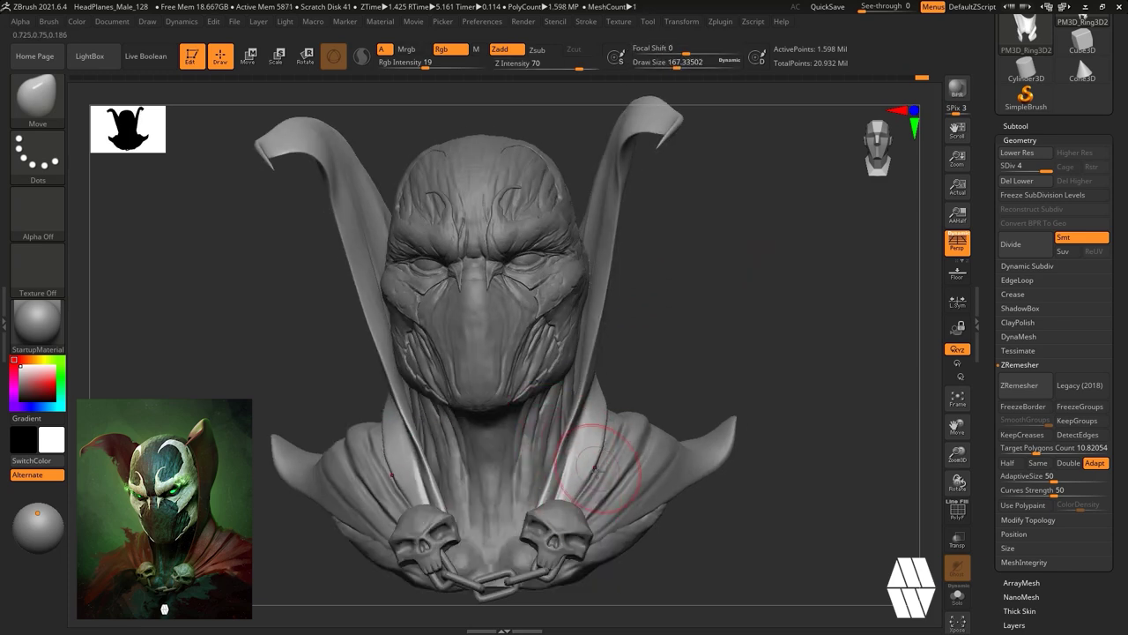
{"action": "mouse_move", "coordinate": [803, 298]}
{"action": "left_mouse_down"}
{"action": "mouse_move", "coordinate": [746, 299]}
{"action": "mouse_move", "coordinate": [804, 300]}
{"action": "left_mouse_up"}
{"action": "left_click_drag", "start_coordinate": [578, 404], "coordinate": [573, 416]}
{"action": "mouse_move", "coordinate": [754, 303]}
{"action": "left_mouse_down"}
{"action": "mouse_move", "coordinate": [734, 330]}
{"action": "mouse_move", "coordinate": [743, 336]}
{"action": "left_mouse_up"}
{"action": "right_click_drag", "start_coordinate": [743, 335], "coordinate": [741, 288]}
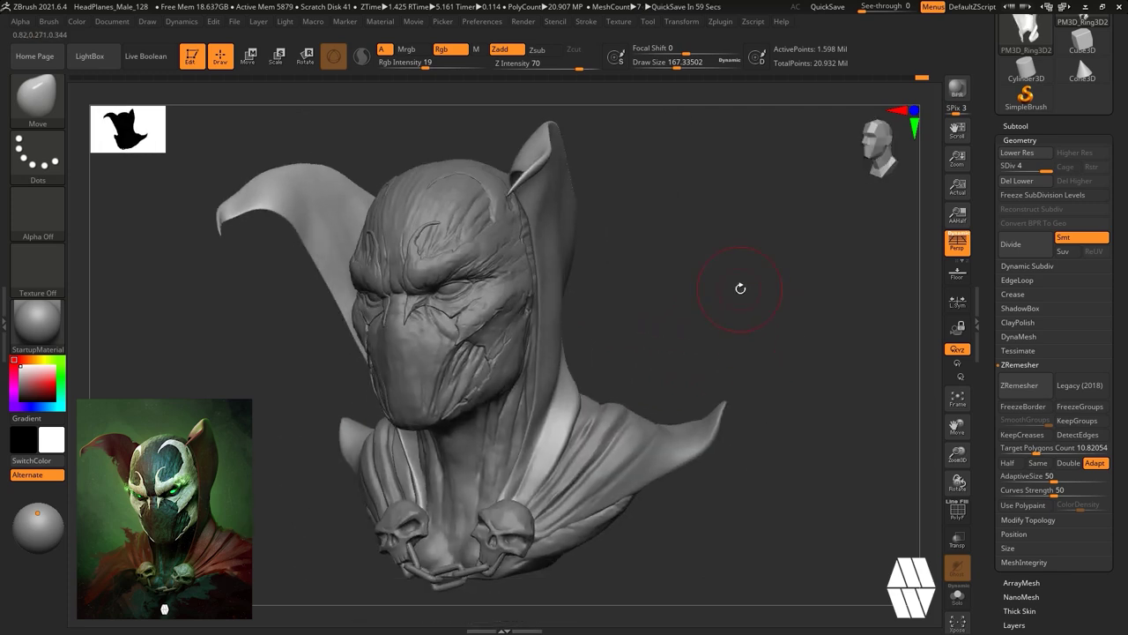
Select the cape, sharpen its front shoulder folds with DamStandard at a draw size of about 132, and smooth them.
{"action": "left_click", "coordinate": [722, 411], "text": "alt"}
{"action": "left_click_drag", "start_coordinate": [760, 319], "coordinate": [791, 404]}
{"action": "left_click_drag", "start_coordinate": [786, 360], "coordinate": [781, 368], "text": "alt"}
{"action": "key", "text": "b"}
{"action": "key", "text": "d"}
{"action": "key", "text": "s"}
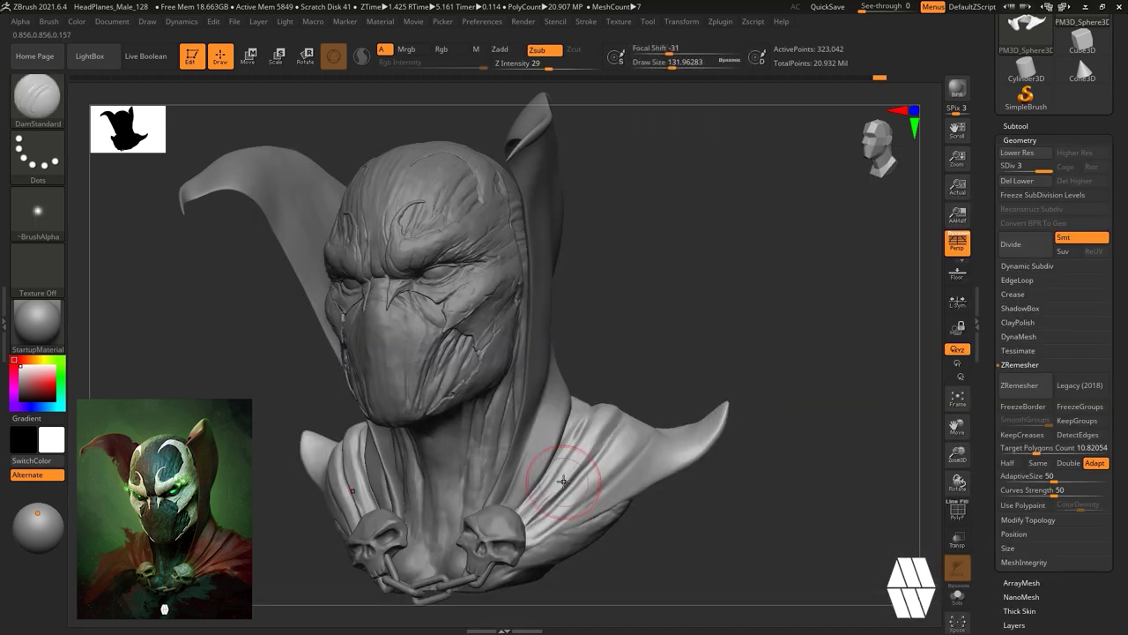
{"action": "left_click_drag", "start_coordinate": [564, 481], "coordinate": [589, 454], "text": "shift"}
{"action": "mouse_move", "coordinate": [641, 363]}
{"action": "left_mouse_down"}
{"action": "mouse_move", "coordinate": [849, 323]}
{"action": "mouse_move", "coordinate": [686, 357]}
{"action": "left_mouse_up"}
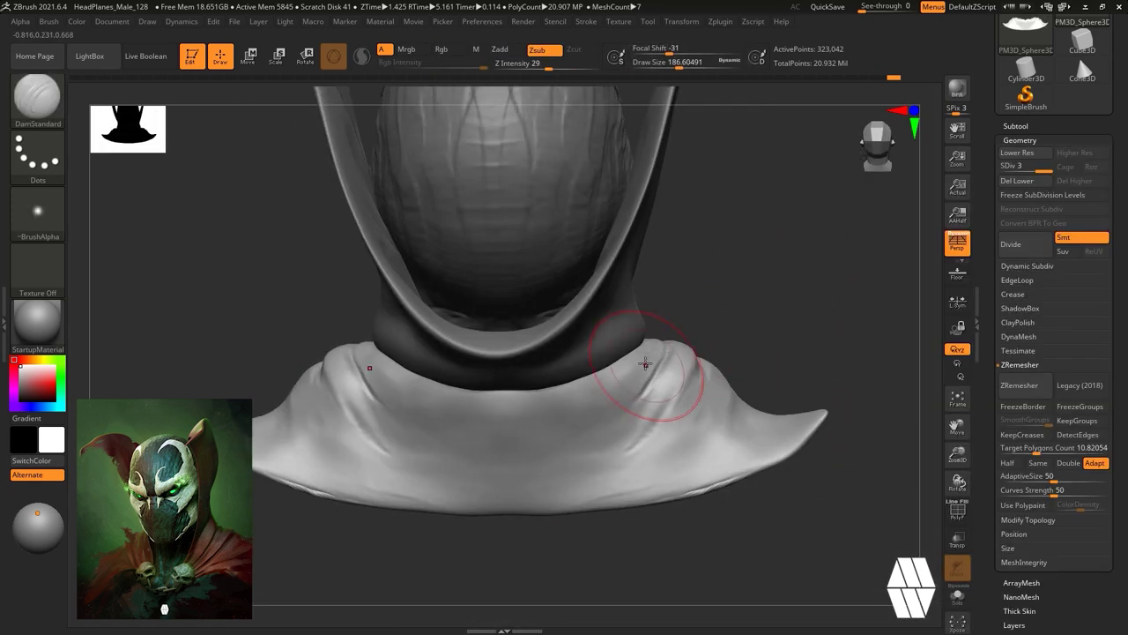
Build up curved folds across the back of the cape with ClayTubes at a draw size of about 116.
{"action": "mouse_move", "coordinate": [764, 337]}
{"action": "left_mouse_down"}
{"action": "mouse_move", "coordinate": [705, 364]}
{"action": "mouse_move", "coordinate": [660, 468]}
{"action": "left_mouse_up"}
{"action": "key", "text": "b"}
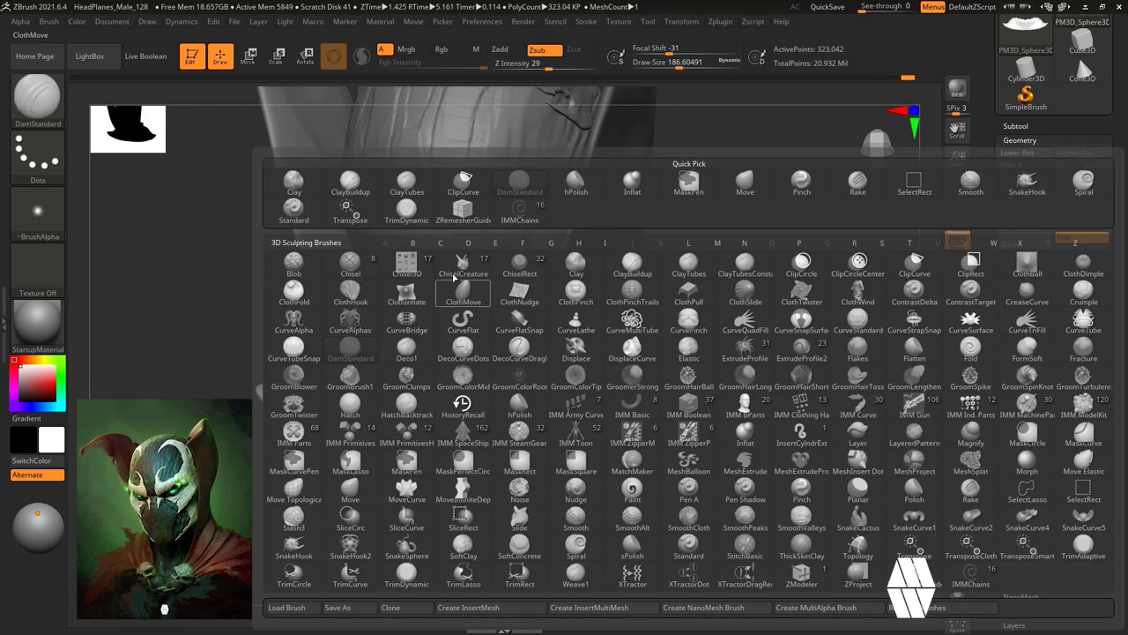
{"action": "left_click", "coordinate": [406, 184]}
{"action": "key", "text": "space"}
{"action": "left_click_drag", "start_coordinate": [570, 428], "coordinate": [494, 424]}
{"action": "right_click_drag", "start_coordinate": [504, 418], "coordinate": [555, 388]}
{"action": "left_click_drag", "start_coordinate": [557, 379], "coordinate": [504, 403]}
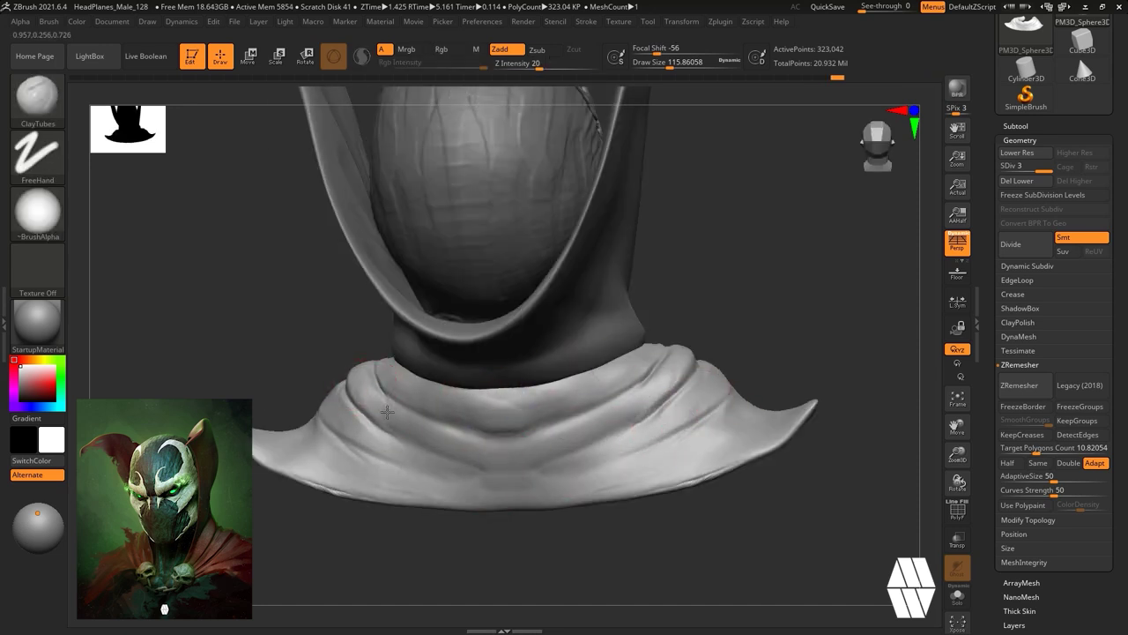
{"action": "mouse_move", "coordinate": [401, 417]}
{"action": "left_mouse_down"}
{"action": "mouse_move", "coordinate": [353, 379]}
{"action": "mouse_move", "coordinate": [396, 438]}
{"action": "left_mouse_up"}
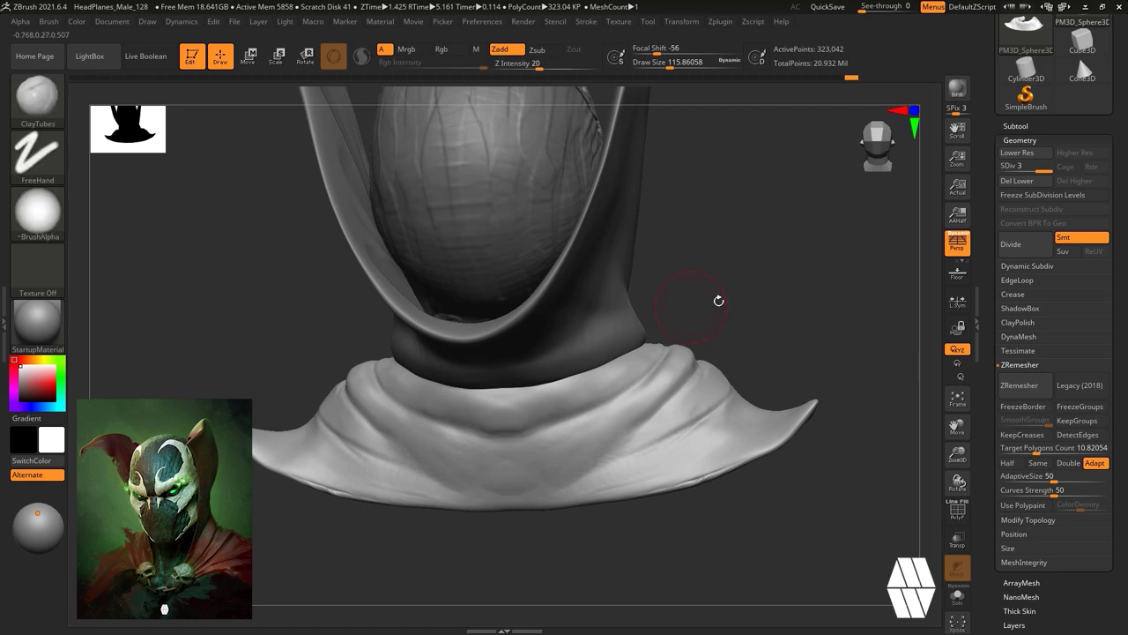
Carve the creases between the folds on the back of the cape with the DamStandard brush.
{"action": "left_click_drag", "start_coordinate": [749, 297], "coordinate": [687, 331]}
{"action": "key", "text": "b"}
{"action": "key", "text": "d"}
{"action": "key", "text": "s"}
{"action": "left_click_drag", "start_coordinate": [670, 63], "coordinate": [687, 63]}
{"action": "left_click_drag", "start_coordinate": [615, 352], "coordinate": [575, 422]}
{"action": "left_click_drag", "start_coordinate": [503, 387], "coordinate": [388, 529]}
{"action": "left_click_drag", "start_coordinate": [495, 347], "coordinate": [388, 524]}
{"action": "left_click_drag", "start_coordinate": [500, 427], "coordinate": [448, 494]}
{"action": "key", "text": "ctrl+z"}
{"action": "left_click_drag", "start_coordinate": [492, 346], "coordinate": [512, 426]}
{"action": "left_click_drag", "start_coordinate": [608, 397], "coordinate": [660, 392]}
{"action": "left_click_drag", "start_coordinate": [383, 479], "coordinate": [521, 339]}
{"action": "left_click_drag", "start_coordinate": [730, 378], "coordinate": [720, 390]}
Flatten the ridges of the cape's back folds with TrimDynamic at a draw size of about 59.
{"action": "key", "text": "b"}
{"action": "key", "text": "b"}
{"action": "key", "text": "t"}
{"action": "key", "text": "d"}
{"action": "key", "text": "space"}
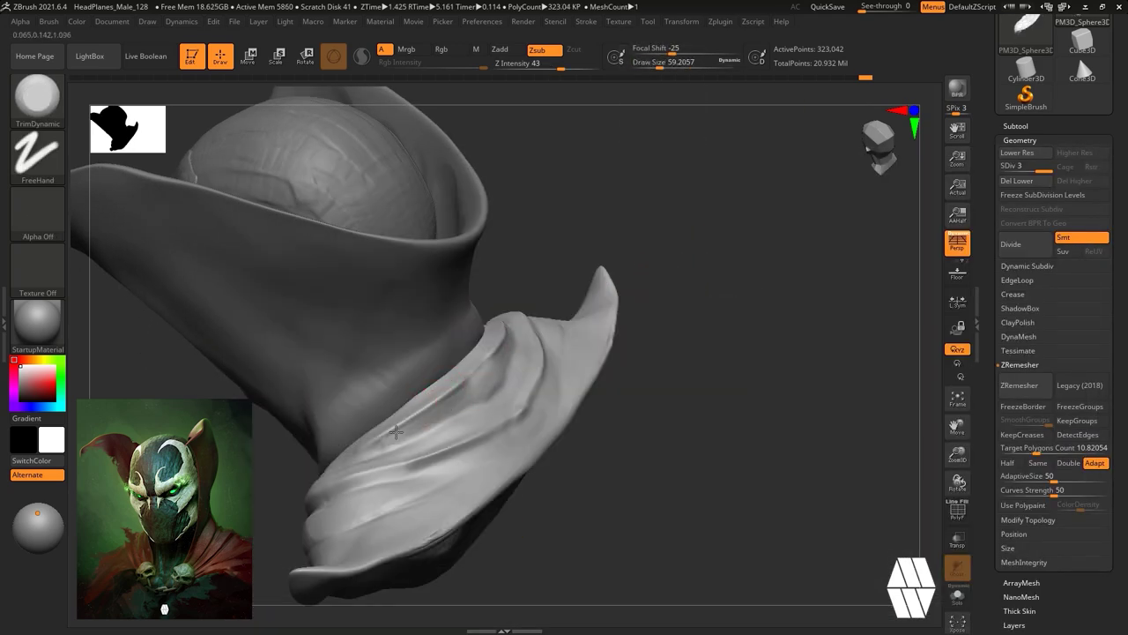
{"action": "mouse_move", "coordinate": [663, 393]}
{"action": "left_mouse_down"}
{"action": "mouse_move", "coordinate": [694, 383]}
{"action": "mouse_move", "coordinate": [676, 386]}
{"action": "left_mouse_up"}
{"action": "left_click_drag", "start_coordinate": [418, 473], "coordinate": [458, 439]}
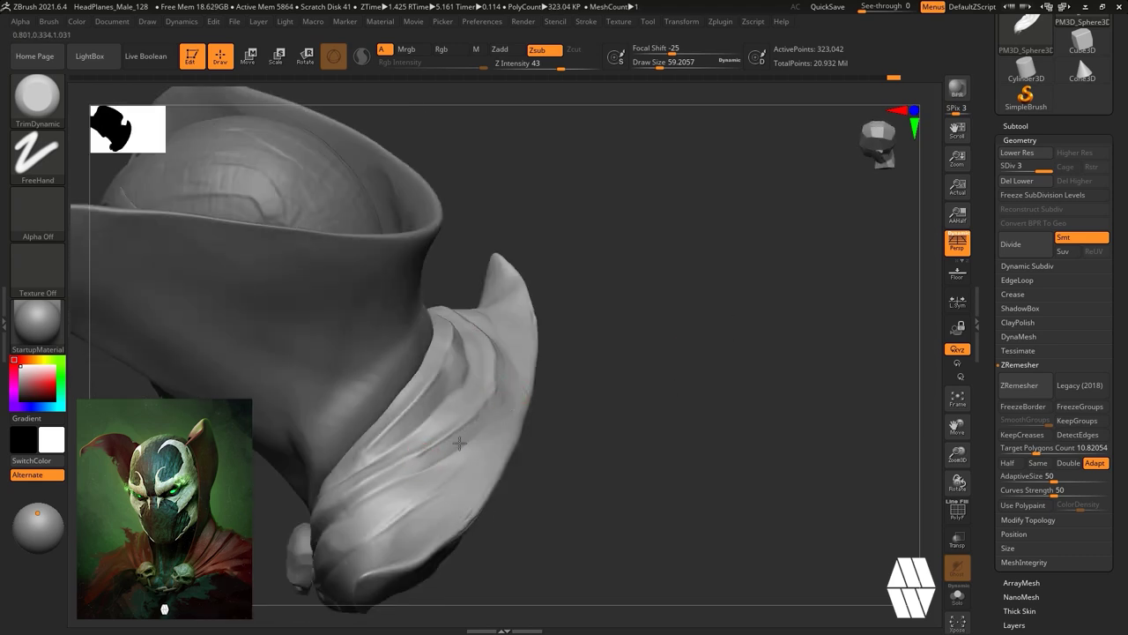
{"action": "mouse_move", "coordinate": [586, 402]}
{"action": "left_mouse_down"}
{"action": "mouse_move", "coordinate": [609, 376]}
{"action": "mouse_move", "coordinate": [571, 397]}
{"action": "left_mouse_up"}
Polish and smooth the cape's back folds with hPolish, reducing the draw size to about 71.
{"action": "key", "text": "b"}
{"action": "key", "text": "h"}
{"action": "left_click", "coordinate": [475, 414]}
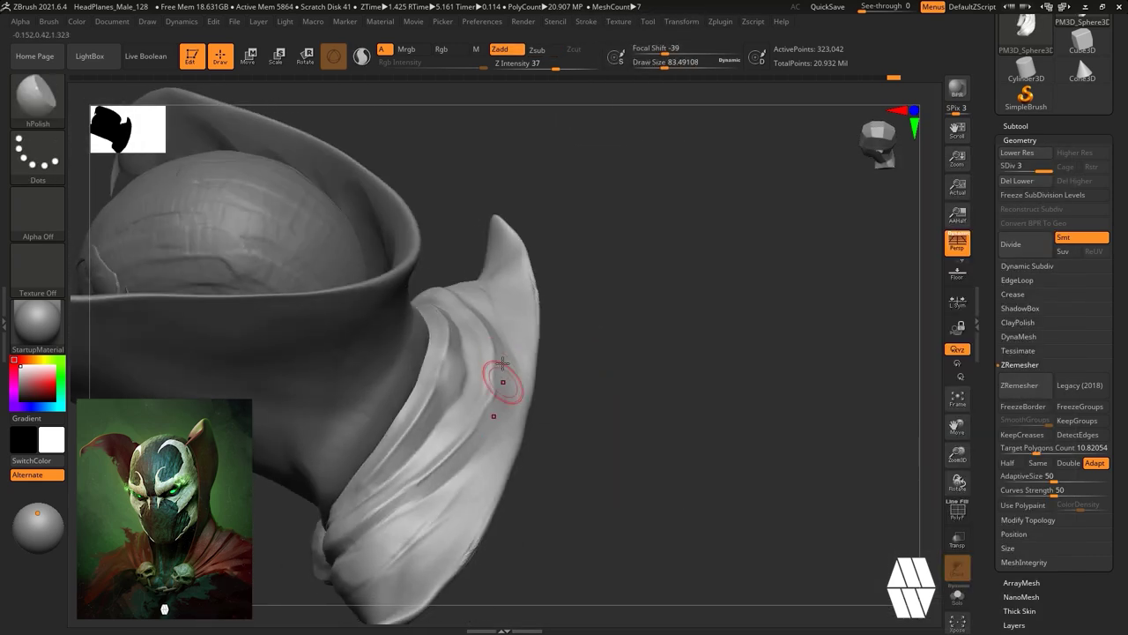
{"action": "key", "text": "space"}
{"action": "left_click_drag", "start_coordinate": [447, 419], "coordinate": [442, 419]}
{"action": "left_click_drag", "start_coordinate": [581, 388], "coordinate": [612, 379]}
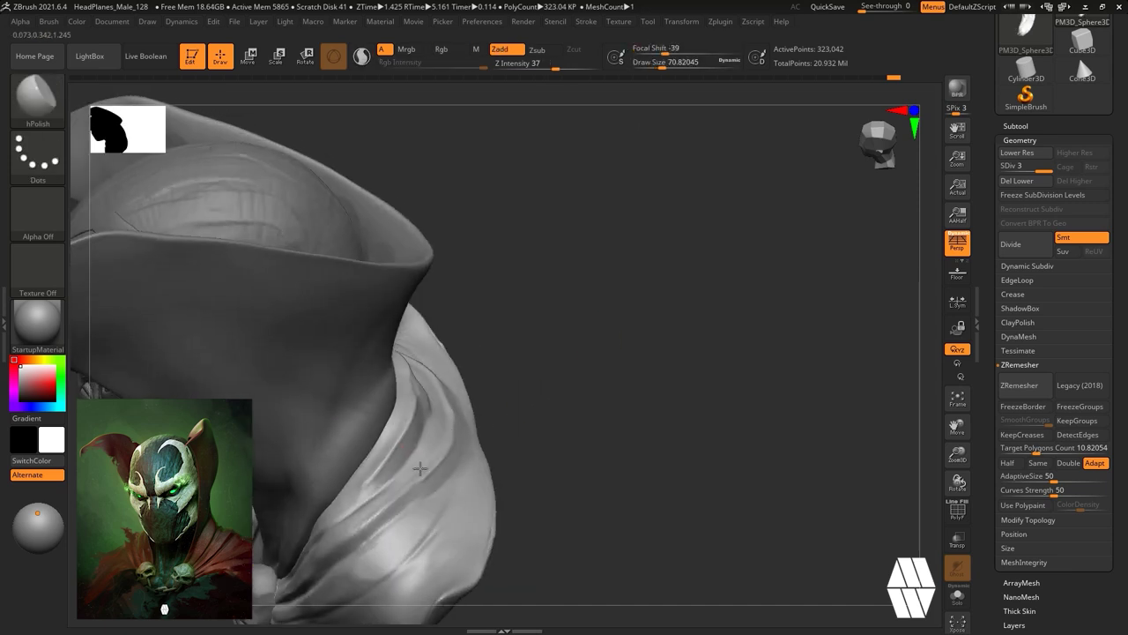
{"action": "left_click_drag", "start_coordinate": [440, 463], "coordinate": [471, 428], "text": "shift"}
{"action": "left_click_drag", "start_coordinate": [348, 531], "coordinate": [453, 458]}
{"action": "mouse_move", "coordinate": [582, 401]}
{"action": "left_mouse_down"}
{"action": "mouse_move", "coordinate": [617, 383]}
{"action": "mouse_move", "coordinate": [630, 344]}
{"action": "left_mouse_up"}
{"action": "left_click_drag", "start_coordinate": [517, 296], "coordinate": [504, 310]}
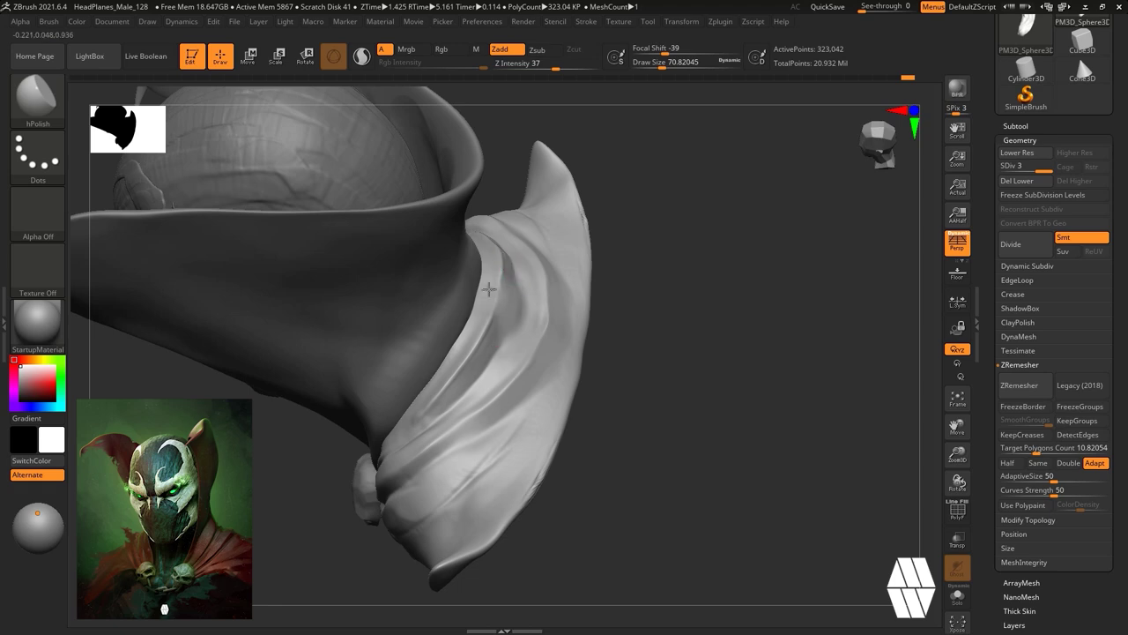
{"action": "left_click_drag", "start_coordinate": [466, 375], "coordinate": [457, 389]}
{"action": "mouse_move", "coordinate": [665, 329]}
{"action": "left_mouse_down"}
{"action": "mouse_move", "coordinate": [614, 297]}
{"action": "mouse_move", "coordinate": [613, 275]}
{"action": "left_mouse_up"}
Adjust the back of the cape below the collar with the Move brush at a draw size of about 140.
{"action": "key", "text": "b"}
{"action": "key", "text": "m"}
{"action": "key", "text": "v"}
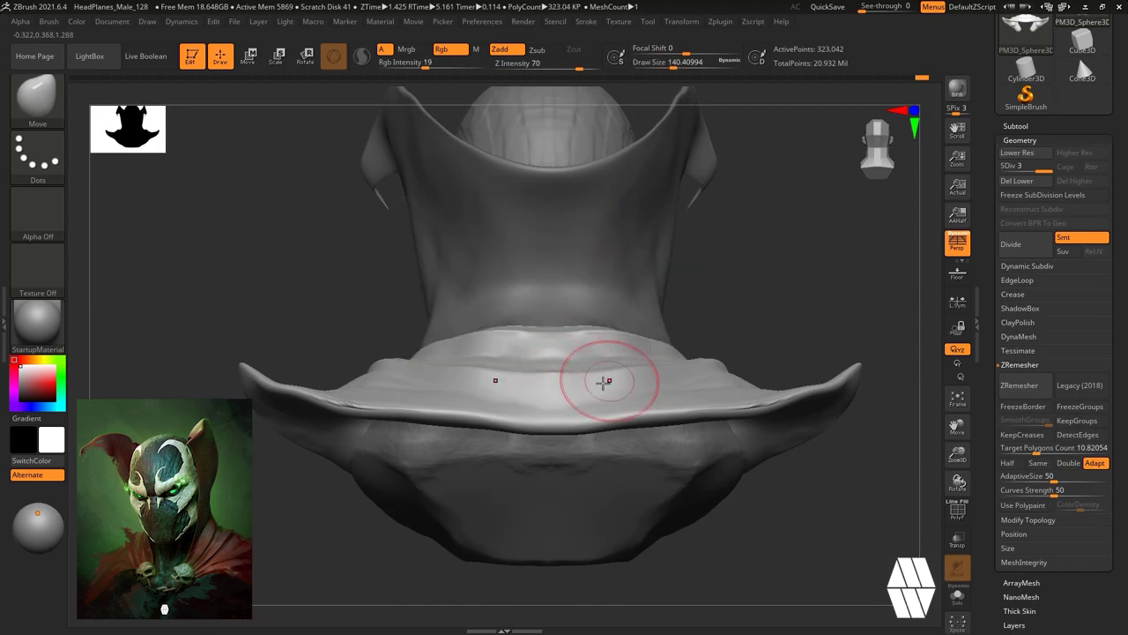
{"action": "mouse_move", "coordinate": [780, 309]}
{"action": "left_mouse_down"}
{"action": "mouse_move", "coordinate": [722, 297]}
{"action": "mouse_move", "coordinate": [745, 312]}
{"action": "left_mouse_up"}
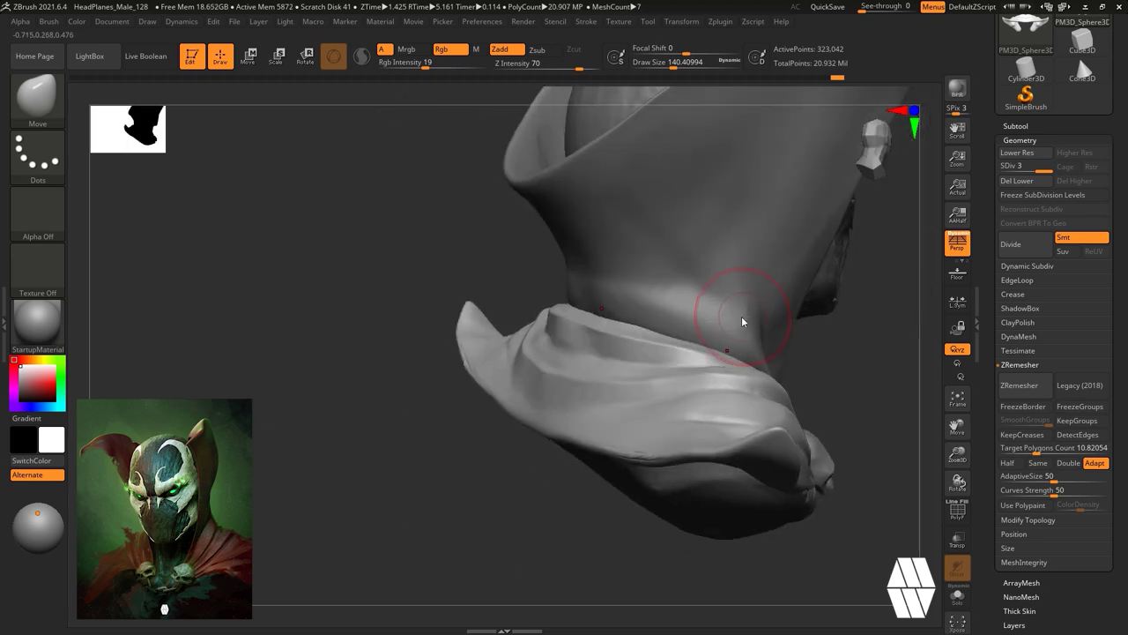
Flatten the folds along the side and back of the cape with the TrimDynamic brush.
{"action": "key", "text": "b"}
{"action": "key", "text": "t"}
{"action": "key", "text": "d"}
{"action": "left_click_drag", "start_coordinate": [460, 203], "coordinate": [557, 309]}
{"action": "left_click_drag", "start_coordinate": [584, 348], "coordinate": [570, 343]}
{"action": "mouse_move", "coordinate": [471, 233]}
{"action": "left_mouse_down"}
{"action": "mouse_move", "coordinate": [413, 194]}
{"action": "mouse_move", "coordinate": [431, 276]}
{"action": "left_mouse_up"}
Deepen the shoulder creases of the cape with DamStandard at a draw size of about 132 and smooth them.
{"action": "key", "text": "b"}
{"action": "key", "text": "d"}
{"action": "key", "text": "s"}
{"action": "left_click_drag", "start_coordinate": [518, 357], "coordinate": [536, 386]}
{"action": "mouse_move", "coordinate": [388, 299]}
{"action": "left_mouse_down", "text": "shift"}
{"action": "mouse_move", "coordinate": [379, 256]}
{"action": "mouse_move", "coordinate": [520, 344]}
{"action": "mouse_move", "coordinate": [705, 328]}
{"action": "left_mouse_up", "text": "shift"}
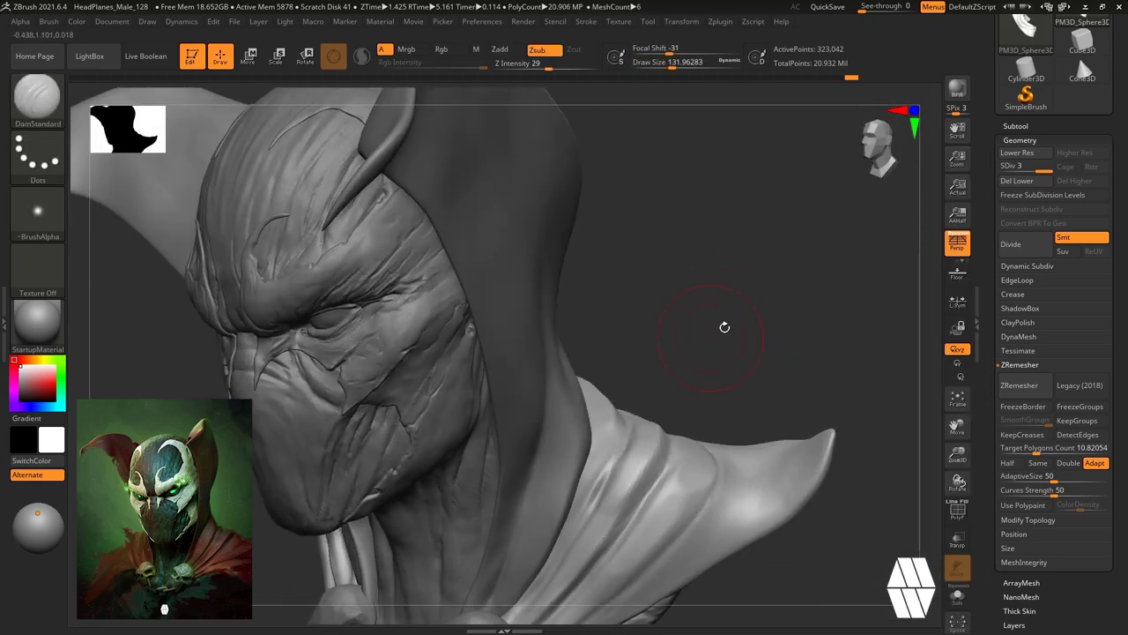
{"action": "right_click_drag", "start_coordinate": [705, 328], "coordinate": [652, 295]}
{"action": "left_click_drag", "start_coordinate": [659, 394], "coordinate": [672, 319], "text": "shift"}
{"action": "left_click_drag", "start_coordinate": [731, 262], "coordinate": [739, 269]}
{"action": "mouse_move", "coordinate": [705, 221]}
{"action": "left_mouse_down"}
{"action": "mouse_move", "coordinate": [765, 186]}
{"action": "mouse_move", "coordinate": [724, 250]}
{"action": "left_mouse_up"}
Shift the cape's shoulder folds beside the collar with the Move brush at a draw size of about 132.
{"action": "key", "text": "b"}
{"action": "key", "text": "m"}
{"action": "key", "text": "v"}
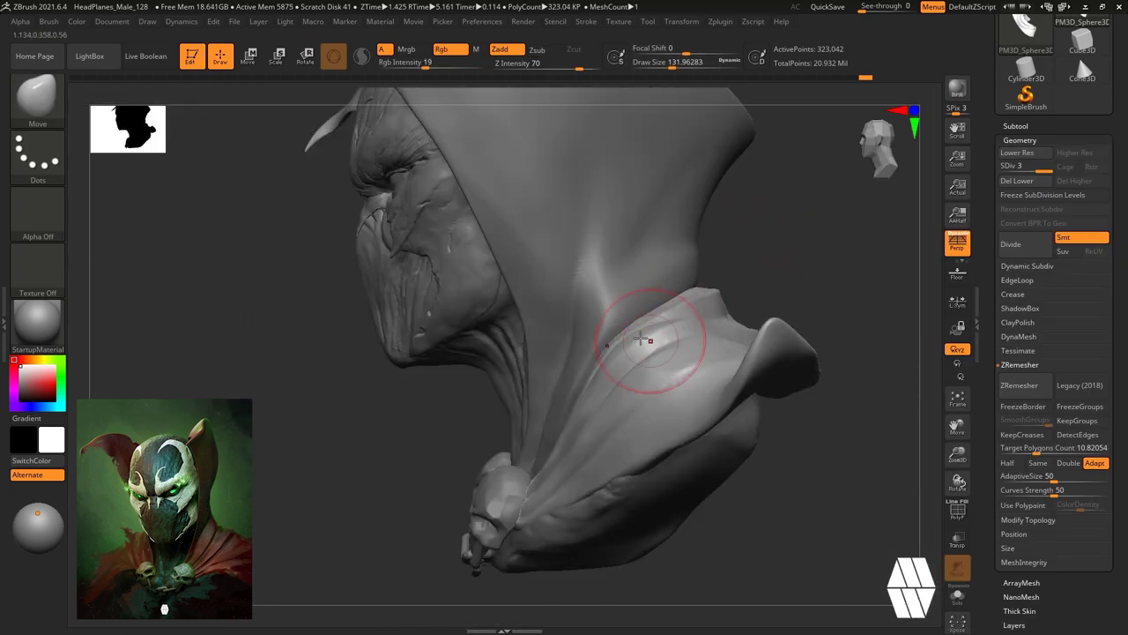
{"action": "right_click_drag", "start_coordinate": [769, 252], "coordinate": [740, 303]}
Polish the front shoulder folds of the cape with hPolish at a draw size of about 54.
{"action": "key", "text": "b"}
{"action": "key", "text": "h"}
{"action": "key", "text": "p"}
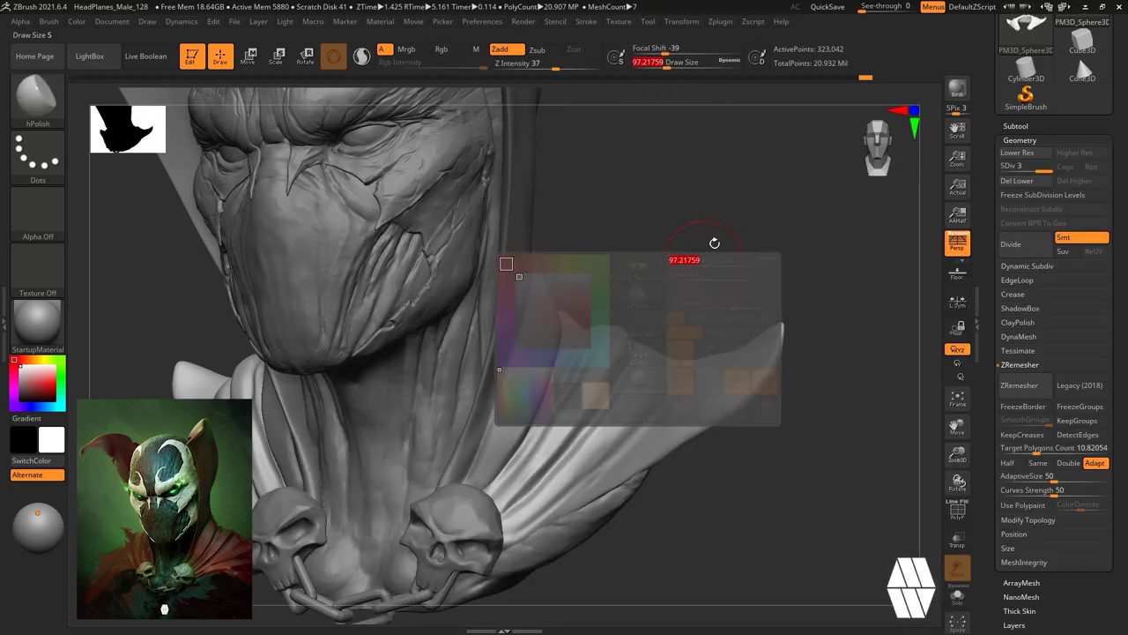
{"action": "mouse_move", "coordinate": [682, 267]}
{"action": "left_mouse_down"}
{"action": "mouse_move", "coordinate": [671, 333]}
{"action": "mouse_move", "coordinate": [606, 315]}
{"action": "mouse_move", "coordinate": [617, 294]}
{"action": "left_mouse_up"}
{"action": "key", "text": "space"}
{"action": "mouse_move", "coordinate": [617, 294]}
{"action": "right_mouse_down"}
{"action": "mouse_move", "coordinate": [637, 335]}
{"action": "mouse_move", "coordinate": [766, 269]}
{"action": "right_mouse_up"}
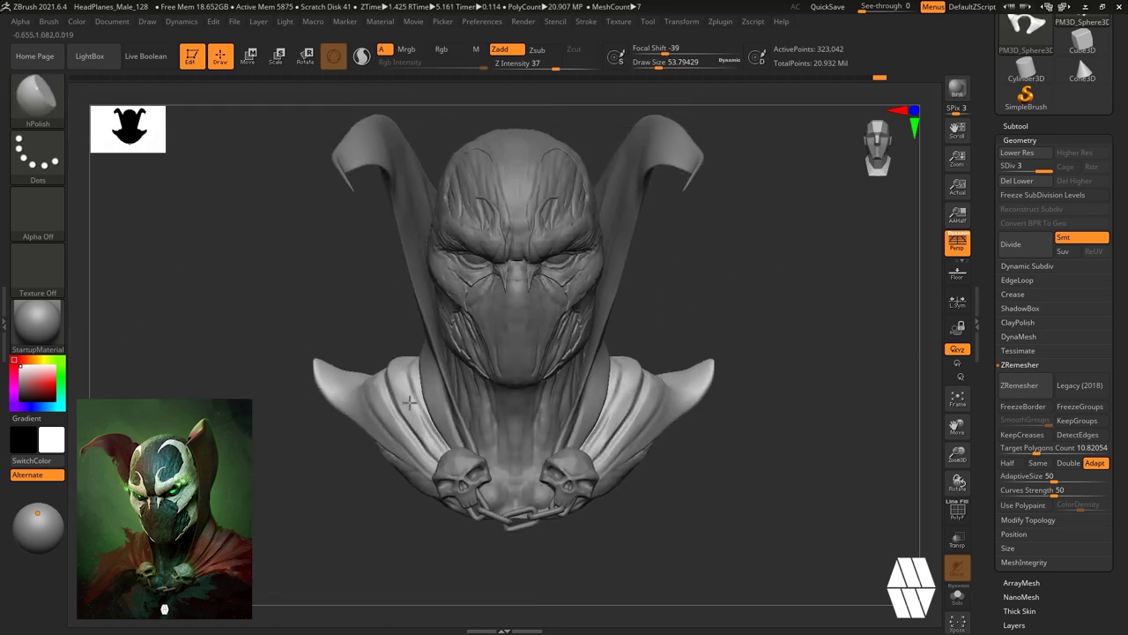
{"action": "right_click_drag", "start_coordinate": [789, 287], "coordinate": [745, 339]}
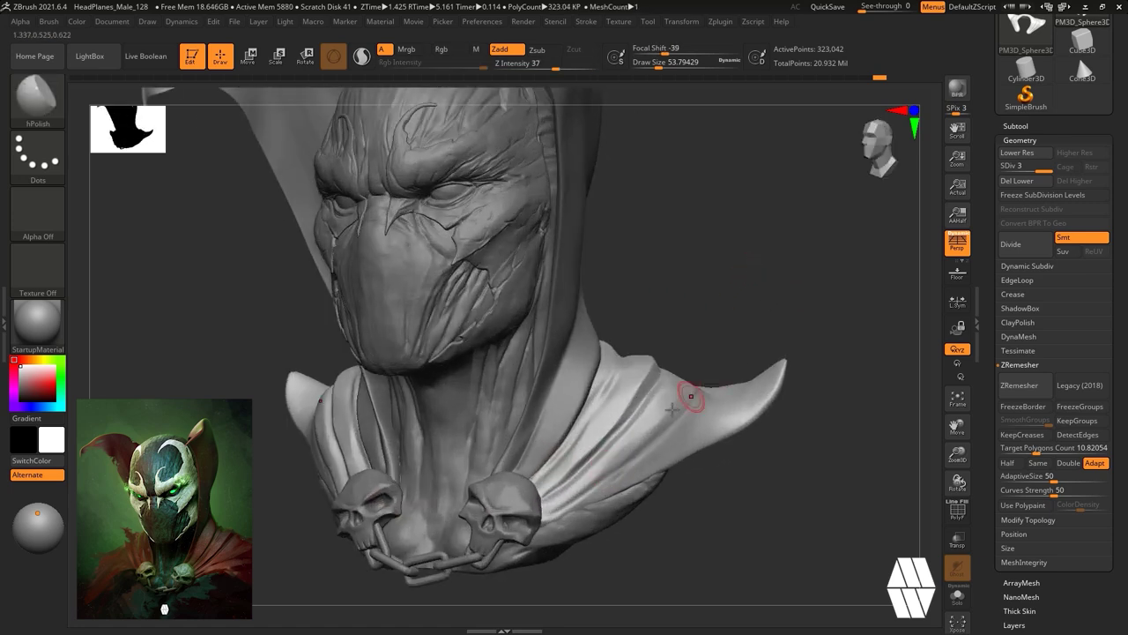
{"action": "right_click_drag", "start_coordinate": [740, 278], "coordinate": [750, 423]}
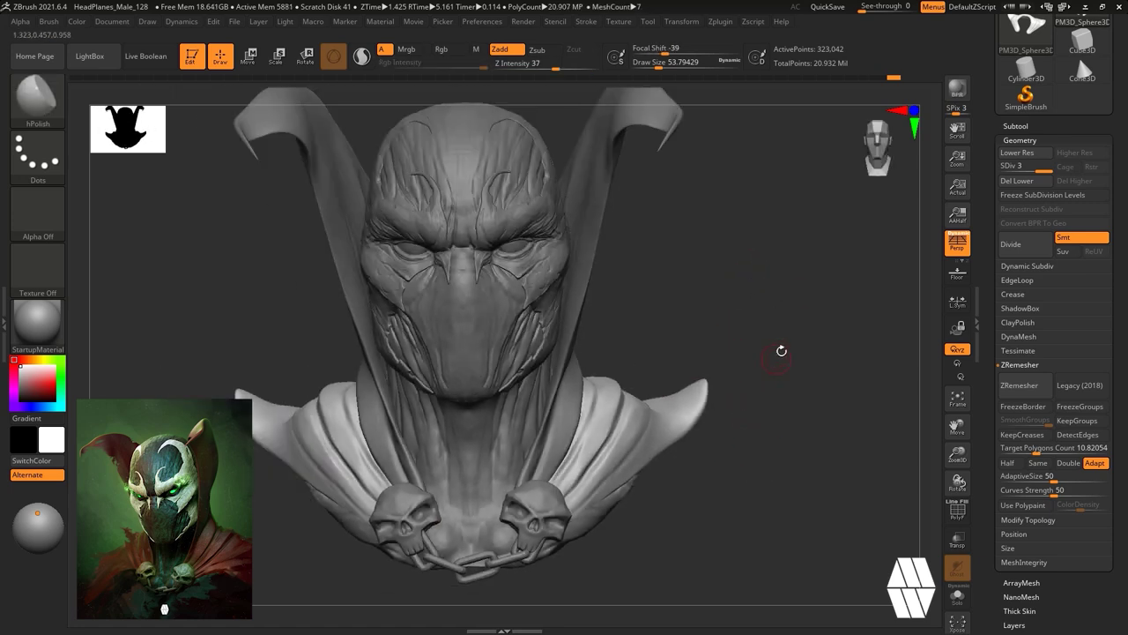
Cut creases into the lower front folds of the cape with DamStandard at a draw size of about 120.
{"action": "key", "text": "b"}
{"action": "key", "text": "d"}
{"action": "key", "text": "s"}
{"action": "key", "text": "space"}
{"action": "left_click_drag", "start_coordinate": [748, 337], "coordinate": [760, 338]}
{"action": "right_click_drag", "start_coordinate": [746, 348], "coordinate": [696, 352]}
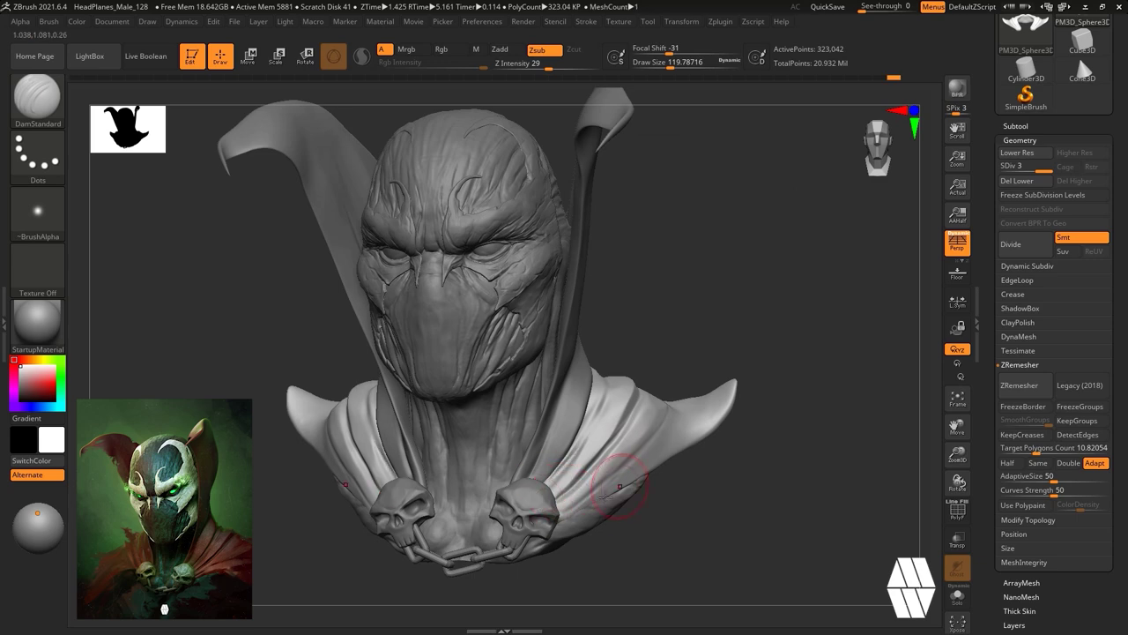
{"action": "left_click_drag", "start_coordinate": [750, 498], "coordinate": [820, 460]}
Adjust the silhouette of the cape with the Move brush at a draw size of about 74.
{"action": "key", "text": "b"}
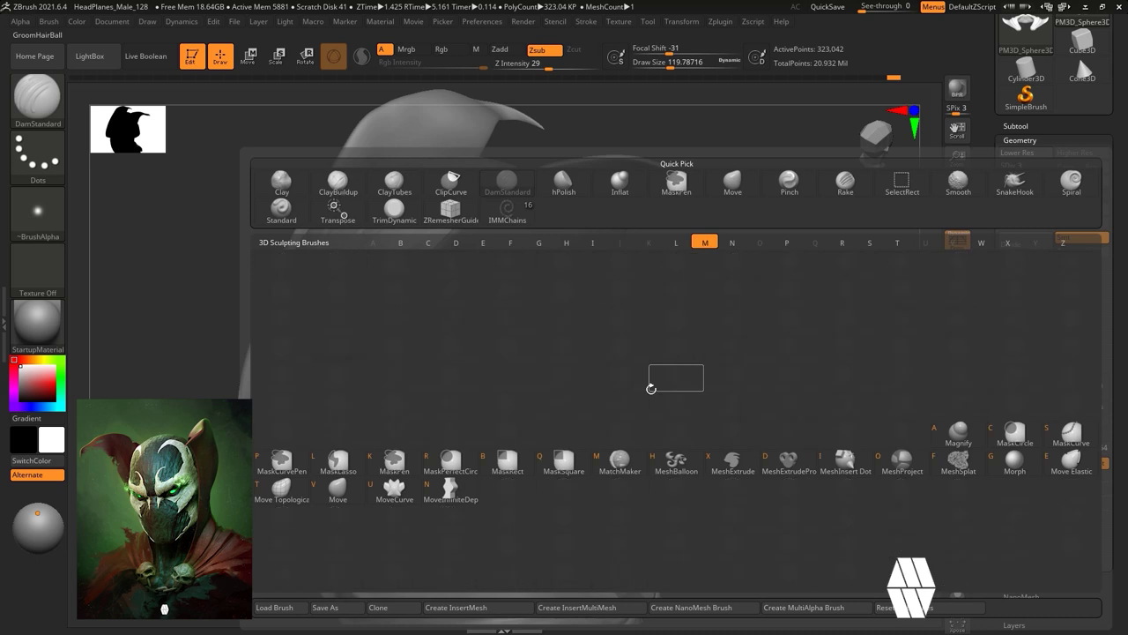
{"action": "key", "text": "m"}
{"action": "key", "text": "v"}
{"action": "left_click_drag", "start_coordinate": [763, 393], "coordinate": [833, 480]}
{"action": "left_click_drag", "start_coordinate": [832, 480], "coordinate": [813, 450]}
Select the chain between the skulls, and switch to the head and neck mesh.
{"action": "left_click", "coordinate": [501, 503], "text": "alt"}
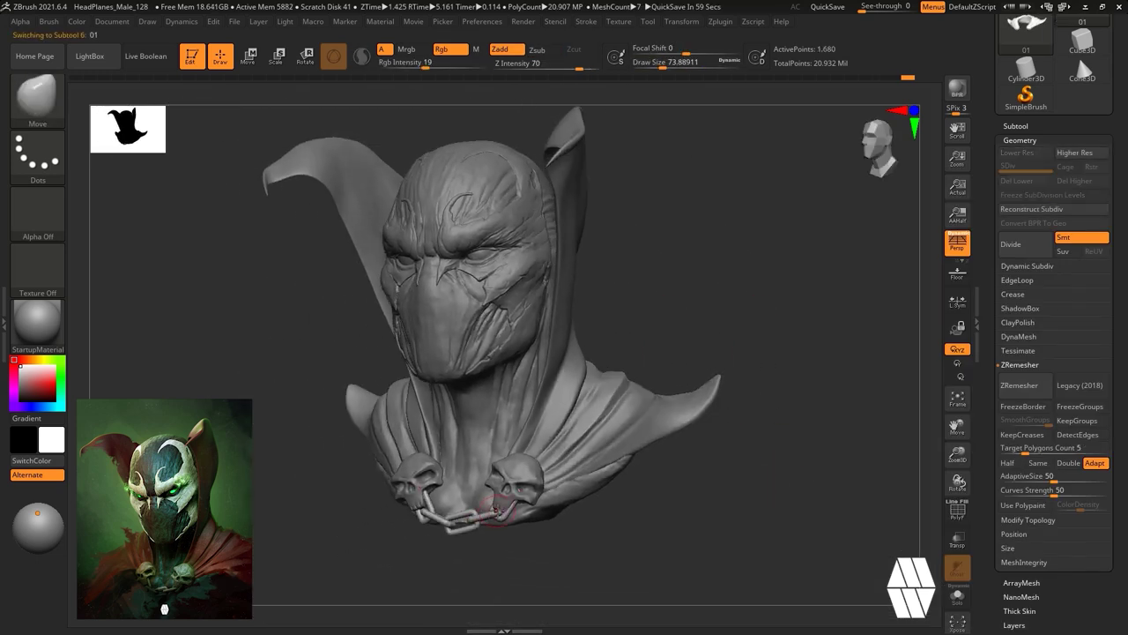
{"action": "left_click_drag", "start_coordinate": [667, 292], "coordinate": [732, 260], "text": "shift"}
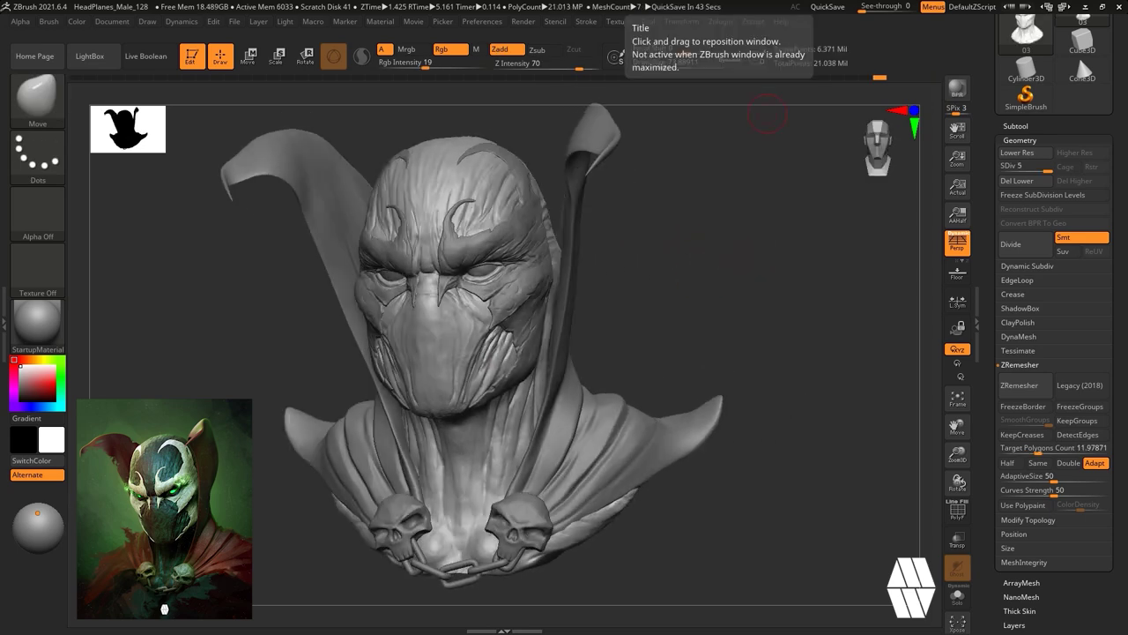
{"action": "left_click_drag", "start_coordinate": [767, 115], "coordinate": [682, 132]}
{"action": "right_click_drag", "start_coordinate": [670, 291], "coordinate": [611, 319], "text": "ctrl"}
{"action": "right_click", "coordinate": [611, 319]}
Switch to the ClayTubes brush at a draw size of about 207, and select the hooked collar and cape mesh.
{"action": "key", "text": "b"}
{"action": "key", "text": "c"}
{"action": "key", "text": "b"}
{"action": "key", "text": "b"}
{"action": "key", "text": "c"}
{"action": "key", "text": "t"}
{"action": "left_click", "coordinate": [47, 22]}
{"action": "left_click", "coordinate": [146, 363]}
{"action": "left_click_drag", "start_coordinate": [705, 242], "coordinate": [608, 231]}
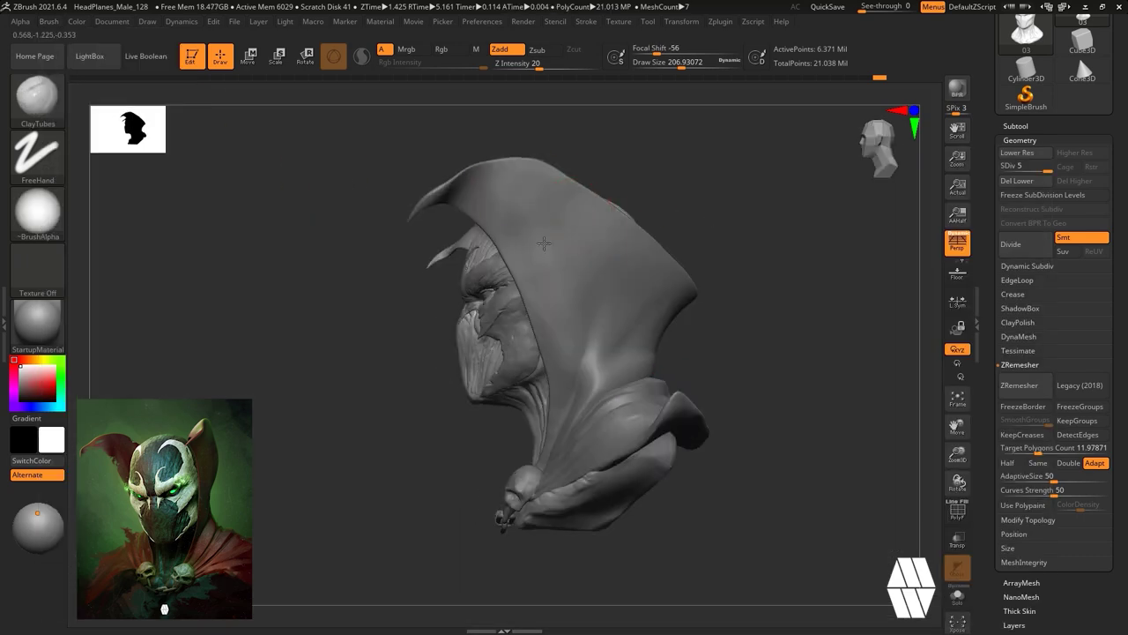
{"action": "left_click_drag", "start_coordinate": [628, 184], "coordinate": [654, 219]}
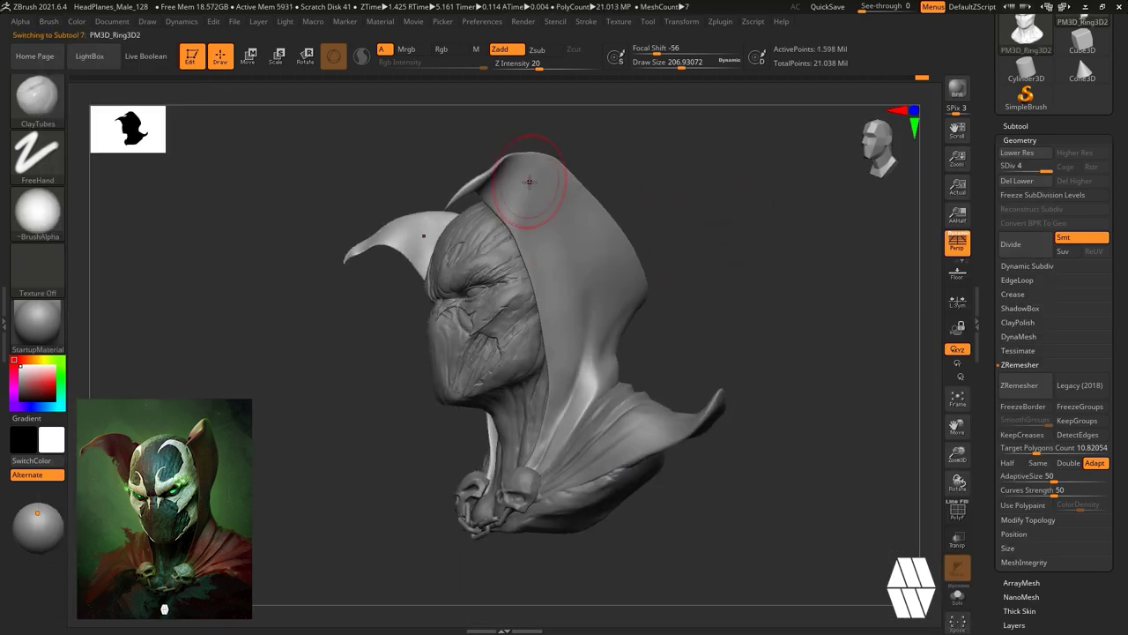
Smooth the outer sides of the hooked collar, and undo the last change.
{"action": "key", "text": "shift"}
{"action": "left_click_drag", "start_coordinate": [528, 189], "coordinate": [567, 274], "text": "shift"}
{"action": "left_click_drag", "start_coordinate": [657, 230], "coordinate": [740, 239]}
{"action": "left_click_drag", "start_coordinate": [493, 141], "coordinate": [503, 156], "text": "shift"}
{"action": "left_click_drag", "start_coordinate": [661, 352], "coordinate": [722, 361]}
{"action": "key", "text": "ctrl+z"}
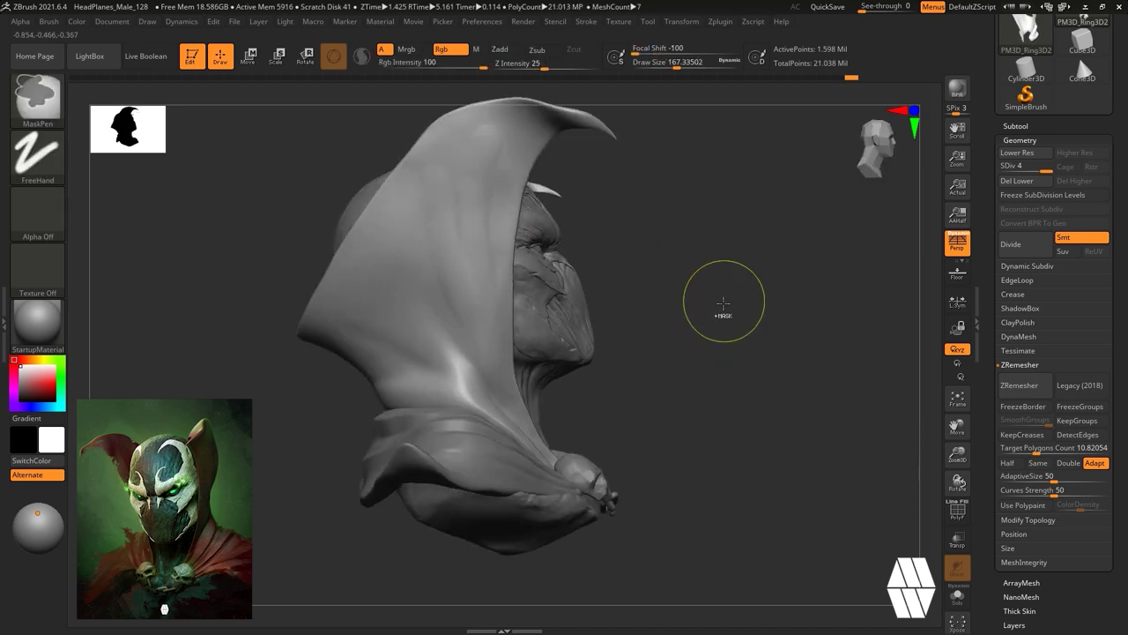
Cut a long vertical crease up the side of the collar with DamStandard, and soften its upper end.
{"action": "left_click_drag", "start_coordinate": [775, 335], "coordinate": [733, 347]}
{"action": "key", "text": "b"}
{"action": "key", "text": "d"}
{"action": "key", "text": "s"}
{"action": "left_click_drag", "start_coordinate": [678, 64], "coordinate": [687, 64]}
{"action": "left_click_drag", "start_coordinate": [462, 308], "coordinate": [513, 352]}
{"action": "left_click_drag", "start_coordinate": [732, 347], "coordinate": [772, 338]}
{"action": "key", "text": "space"}
{"action": "left_click_drag", "start_coordinate": [491, 315], "coordinate": [503, 314]}
{"action": "mouse_move", "coordinate": [539, 381]}
{"action": "left_mouse_down"}
{"action": "mouse_move", "coordinate": [489, 277]}
{"action": "mouse_move", "coordinate": [498, 177]}
{"action": "left_mouse_up"}
{"action": "left_click_drag", "start_coordinate": [498, 177], "coordinate": [511, 189], "text": "shift"}
Flatten the surface along the collar's side crease with TrimDynamic at a draw size of about 83.
{"action": "mouse_move", "coordinate": [797, 343]}
{"action": "left_mouse_down"}
{"action": "mouse_move", "coordinate": [755, 322]}
{"action": "mouse_move", "coordinate": [743, 296]}
{"action": "left_mouse_up"}
{"action": "key", "text": "b"}
{"action": "key", "text": "t"}
{"action": "key", "text": "d"}
{"action": "key", "text": "space"}
{"action": "left_click_drag", "start_coordinate": [635, 323], "coordinate": [616, 323]}
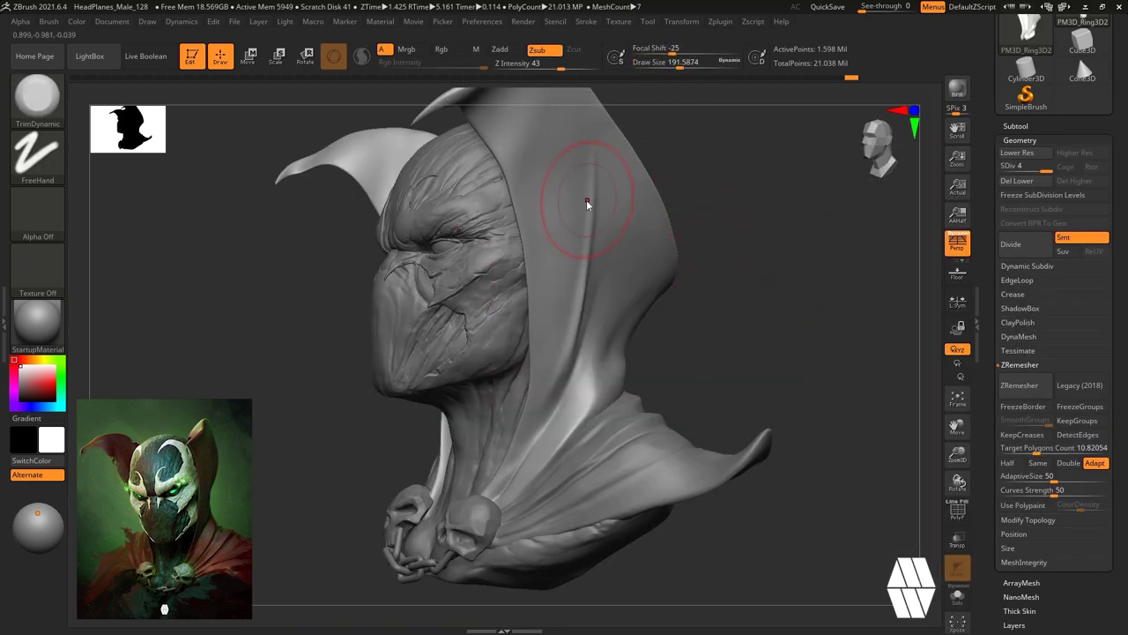
{"action": "key", "text": "space"}
{"action": "left_click_drag", "start_coordinate": [595, 207], "coordinate": [586, 207]}
{"action": "left_click_drag", "start_coordinate": [589, 165], "coordinate": [578, 250]}
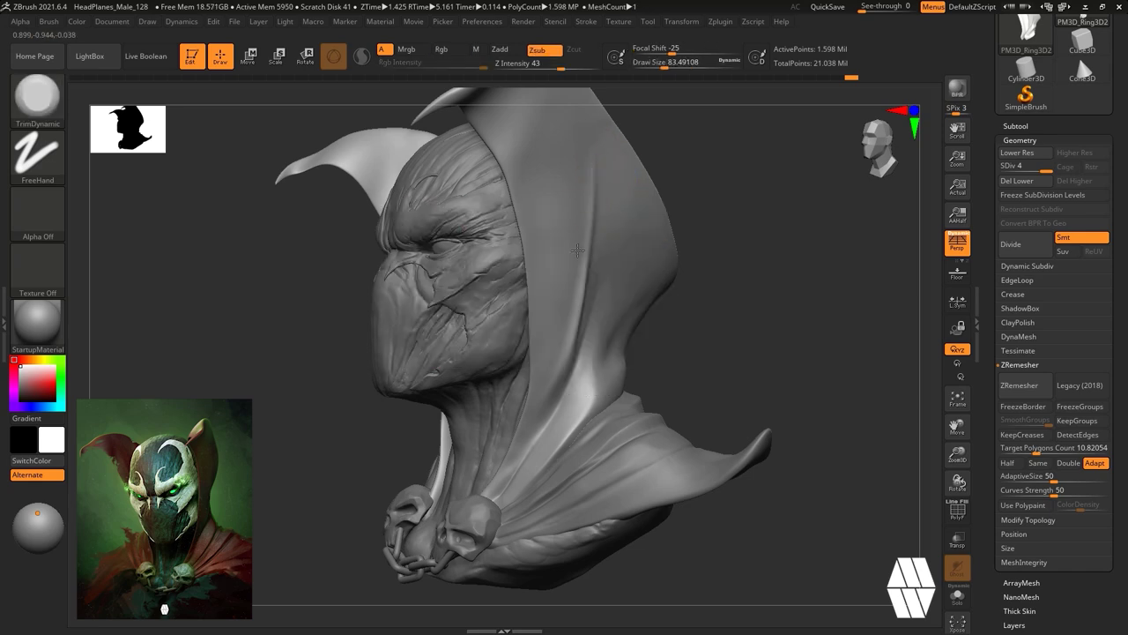
Smooth the collar's side crease and the surface around its base at a draw size of about 83.
{"action": "key", "text": "shift"}
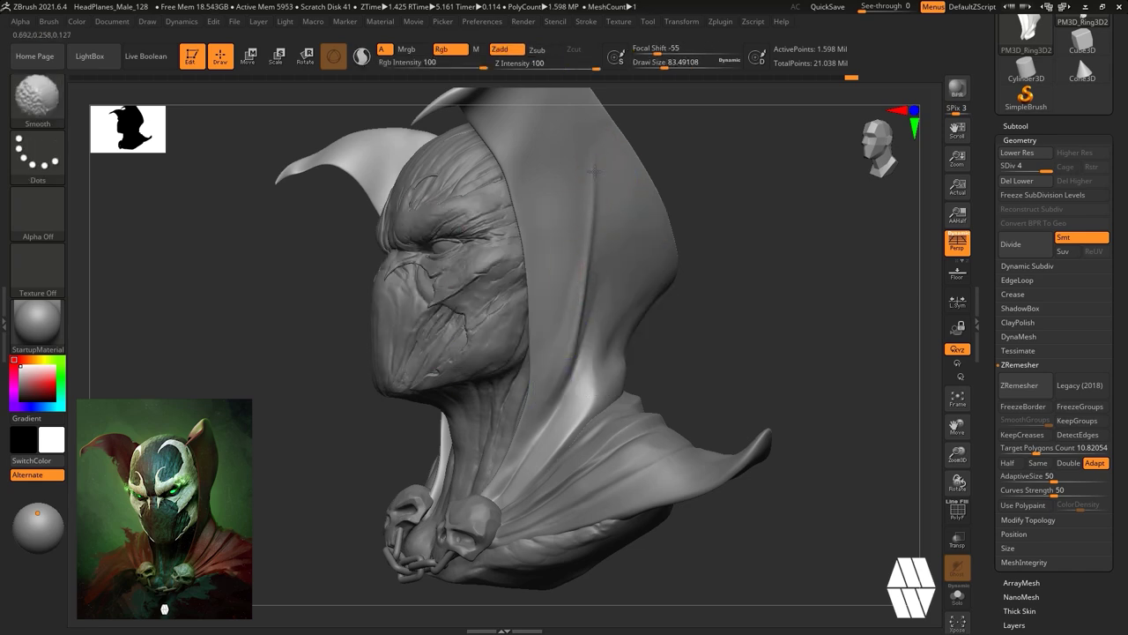
{"action": "left_click_drag", "start_coordinate": [594, 219], "coordinate": [589, 365], "text": "shift"}
{"action": "mouse_move", "coordinate": [693, 320]}
{"action": "left_mouse_down"}
{"action": "mouse_move", "coordinate": [564, 335]}
{"action": "mouse_move", "coordinate": [626, 313]}
{"action": "left_mouse_up"}
{"action": "mouse_move", "coordinate": [579, 189]}
{"action": "left_mouse_down", "text": "shift"}
{"action": "mouse_move", "coordinate": [591, 383]}
{"action": "mouse_move", "coordinate": [627, 374]}
{"action": "left_mouse_up", "text": "shift"}
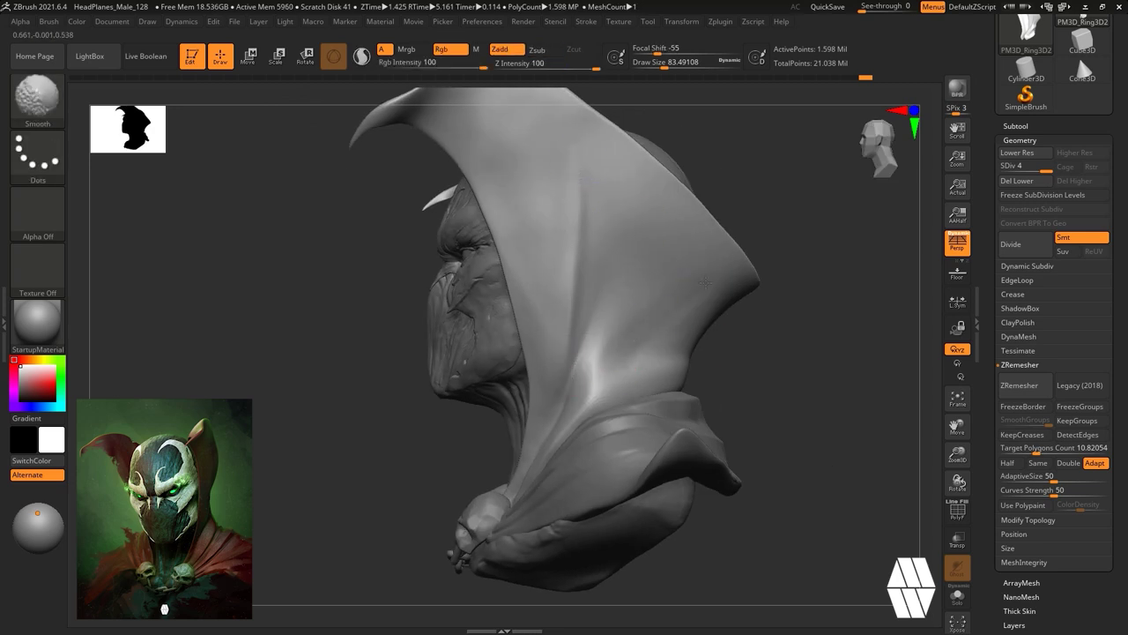
{"action": "mouse_move", "coordinate": [794, 327]}
{"action": "left_mouse_down", "text": "alt"}
{"action": "mouse_move", "coordinate": [818, 314]}
{"action": "mouse_move", "coordinate": [665, 328]}
{"action": "left_mouse_up", "text": "alt"}
{"action": "key", "text": "shift"}
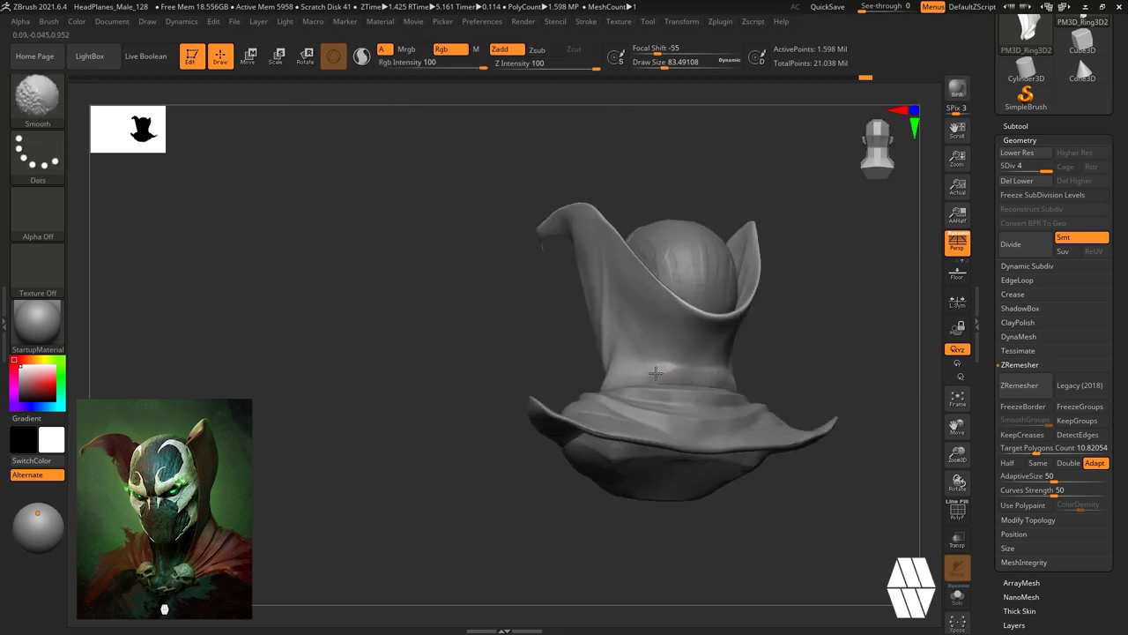
Work the folds on the back of the collar with DamStandard at a draw size of about 338.
{"action": "mouse_move", "coordinate": [591, 365]}
{"action": "left_mouse_down"}
{"action": "mouse_move", "coordinate": [781, 340]}
{"action": "mouse_move", "coordinate": [820, 397]}
{"action": "left_mouse_up"}
{"action": "key", "text": "b"}
{"action": "key", "text": "d"}
{"action": "key", "text": "s"}
{"action": "key", "text": "space"}
{"action": "mouse_move", "coordinate": [820, 326]}
{"action": "left_mouse_down"}
{"action": "mouse_move", "coordinate": [766, 379]}
{"action": "mouse_move", "coordinate": [767, 343]}
{"action": "left_mouse_up"}
{"action": "key", "text": "space"}
Flatten the back of the collar's base with TrimDynamic at a draw size of about 90, and smooth the transition.
{"action": "key", "text": "b"}
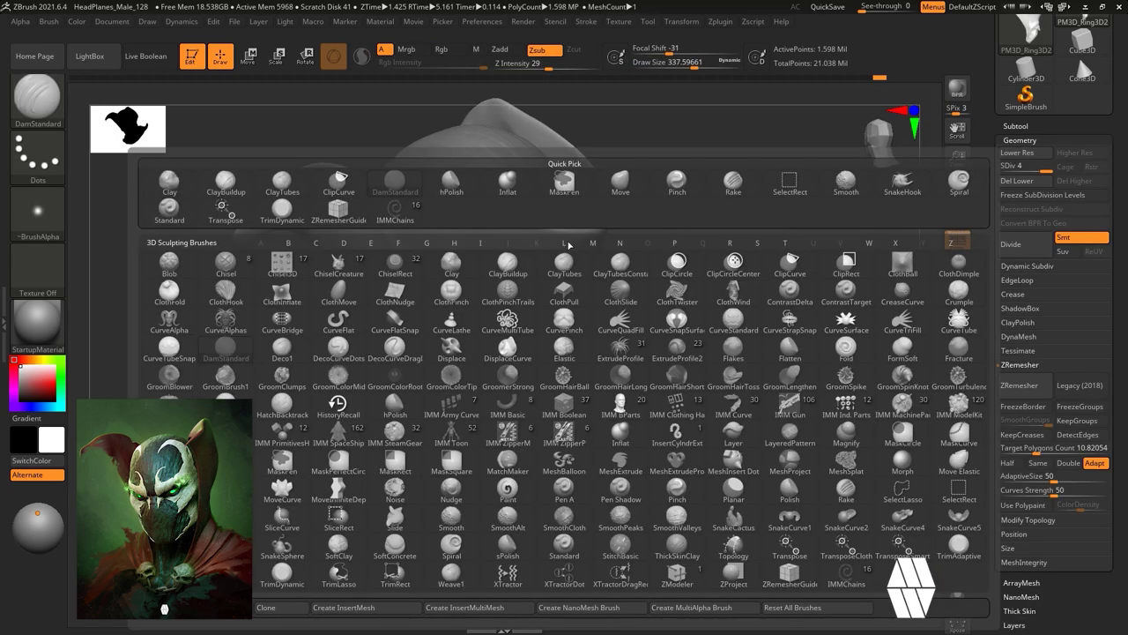
{"action": "key", "text": "t"}
{"action": "key", "text": "d"}
{"action": "key", "text": "space"}
{"action": "left_click_drag", "start_coordinate": [675, 216], "coordinate": [648, 217]}
{"action": "key", "text": "space"}
{"action": "left_click_drag", "start_coordinate": [575, 323], "coordinate": [566, 322]}
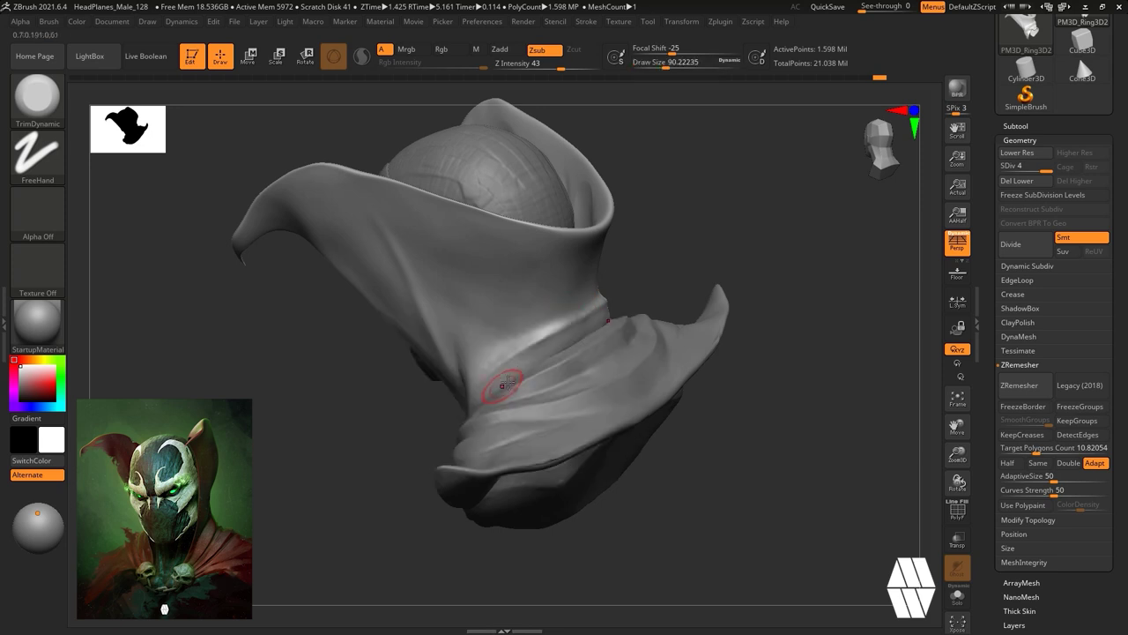
{"action": "left_click_drag", "start_coordinate": [678, 276], "coordinate": [585, 326]}
{"action": "left_click_drag", "start_coordinate": [529, 351], "coordinate": [517, 359], "text": "shift"}
{"action": "mouse_move", "coordinate": [589, 345]}
{"action": "left_mouse_down"}
{"action": "mouse_move", "coordinate": [650, 317]}
{"action": "mouse_move", "coordinate": [610, 337]}
{"action": "mouse_move", "coordinate": [662, 336]}
{"action": "left_mouse_up"}
Adjust the collar's lower front edge near the shoulders with the Move brush at a draw size of about 120.
{"action": "key", "text": "b"}
{"action": "key", "text": "m"}
{"action": "key", "text": "v"}
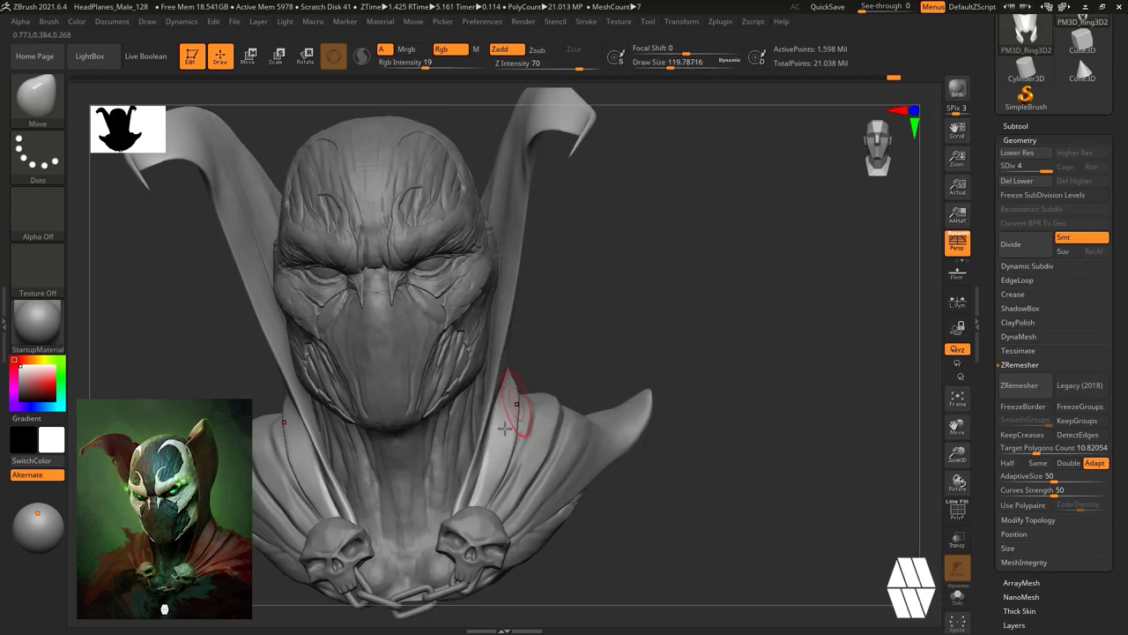
{"action": "mouse_move", "coordinate": [732, 291]}
{"action": "left_mouse_down"}
{"action": "mouse_move", "coordinate": [683, 282]}
{"action": "mouse_move", "coordinate": [761, 297]}
{"action": "mouse_move", "coordinate": [753, 270]}
{"action": "mouse_move", "coordinate": [726, 292]}
{"action": "mouse_move", "coordinate": [712, 278]}
{"action": "mouse_move", "coordinate": [785, 276]}
{"action": "mouse_move", "coordinate": [740, 285]}
{"action": "mouse_move", "coordinate": [763, 318]}
{"action": "mouse_move", "coordinate": [756, 305]}
{"action": "left_mouse_up"}
Select the skull mesh and start a crack above the eye socket with DamStandard at a draw size of about 20.
{"action": "left_click", "coordinate": [381, 518], "text": "alt"}
{"action": "left_click", "coordinate": [484, 317], "text": "alt"}
{"action": "key", "text": "b"}
{"action": "key", "text": "d"}
{"action": "key", "text": "s"}
{"action": "left_click_drag", "start_coordinate": [692, 92], "coordinate": [723, 53], "text": "alt"}
{"action": "left_click", "coordinate": [521, 503], "text": "alt"}
{"action": "left_click_drag", "start_coordinate": [773, 252], "coordinate": [749, 388], "text": "alt"}
{"action": "key", "text": "space"}
{"action": "left_click_drag", "start_coordinate": [783, 336], "coordinate": [774, 336]}
{"action": "left_click_drag", "start_coordinate": [749, 293], "coordinate": [746, 277]}
{"action": "right_click_drag", "start_coordinate": [756, 396], "coordinate": [845, 423]}
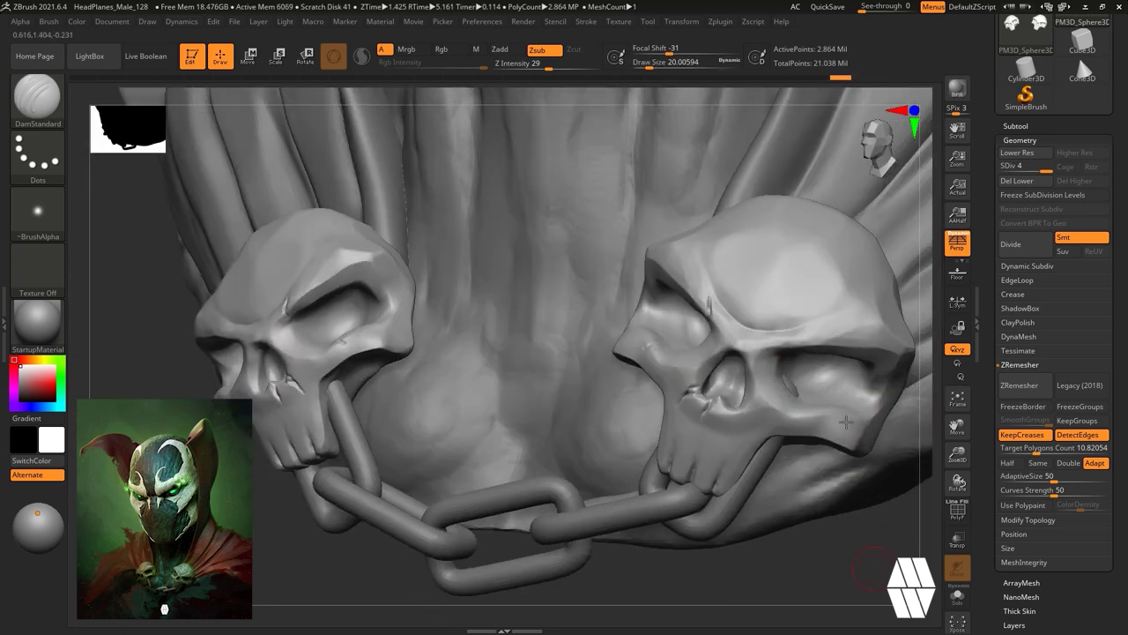
Cut cracks across the skulls' foreheads with DamStandard at a draw size of about 18.
{"action": "key", "text": "s"}
{"action": "left_click_drag", "start_coordinate": [789, 331], "coordinate": [795, 331]}
{"action": "left_click", "coordinate": [49, 22]}
{"action": "key", "text": "bracketleft"}
{"action": "key", "text": "bracketleft"}
{"action": "key", "text": "bracketleft"}
{"action": "left_click_drag", "start_coordinate": [811, 324], "coordinate": [851, 230]}
{"action": "key", "text": "space"}
{"action": "left_click_drag", "start_coordinate": [833, 287], "coordinate": [791, 322]}
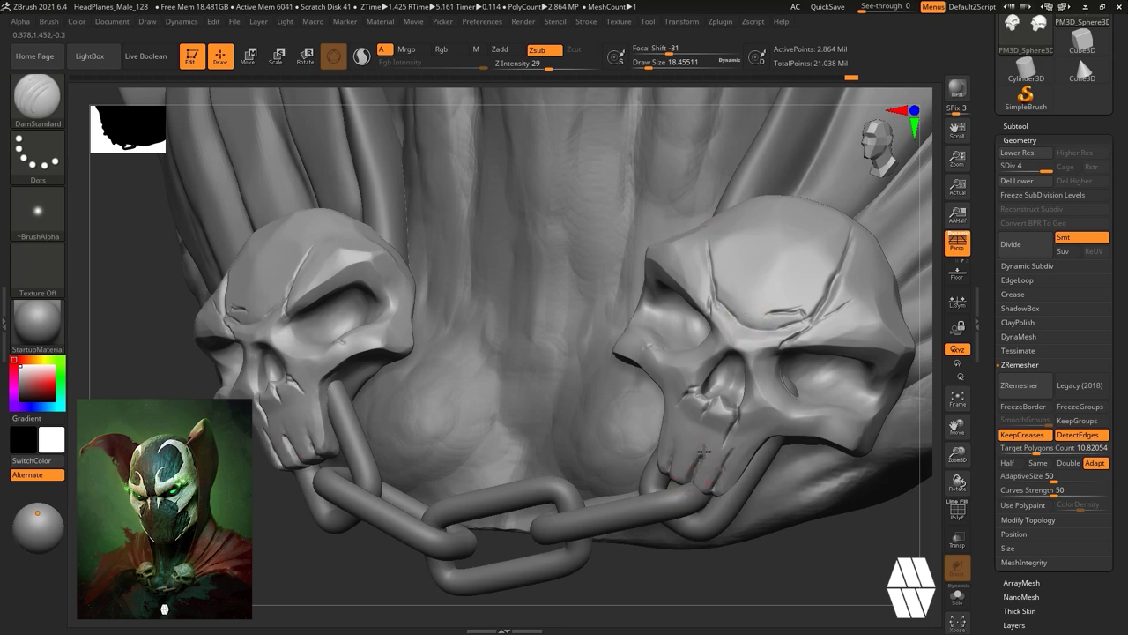
Carve grooves between the skulls' teeth and a crack in the cheekbone with DamStandard at a draw size of about 18.
{"action": "left_click_drag", "start_coordinate": [704, 453], "coordinate": [701, 433]}
{"action": "left_click_drag", "start_coordinate": [704, 453], "coordinate": [693, 416]}
{"action": "left_click_drag", "start_coordinate": [776, 569], "coordinate": [827, 564]}
{"action": "left_click_drag", "start_coordinate": [663, 479], "coordinate": [696, 400]}
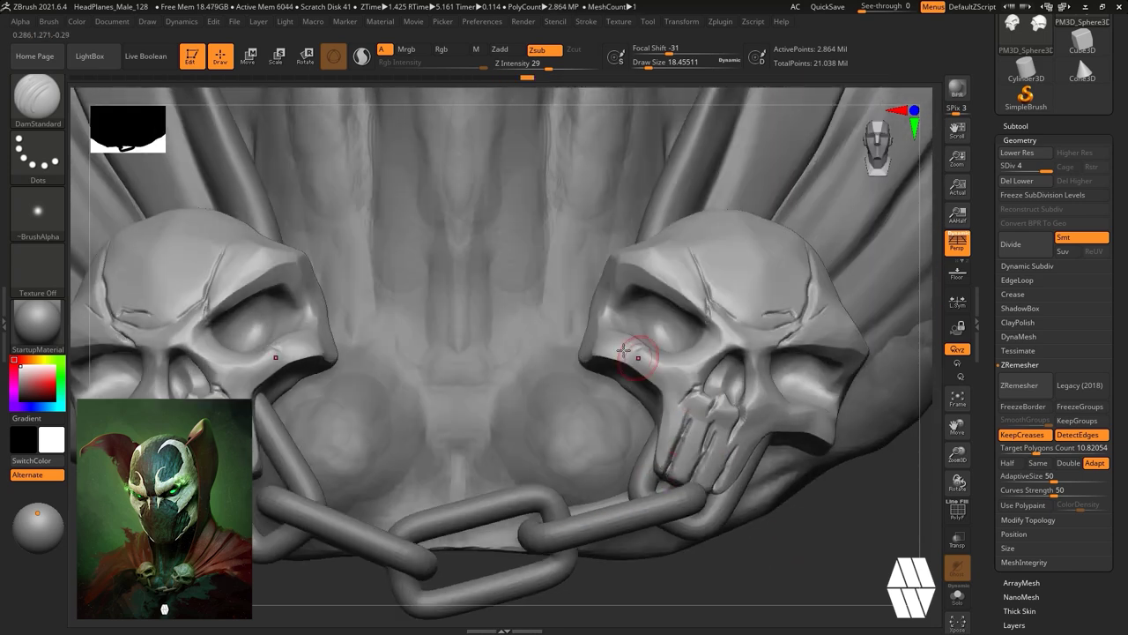
{"action": "left_click_drag", "start_coordinate": [617, 354], "coordinate": [631, 348]}
{"action": "left_click_drag", "start_coordinate": [846, 515], "coordinate": [822, 528]}
Build up the skulls' teeth, brow and forehead with ClayTubes at a draw size of about 23.
{"action": "key", "text": "b"}
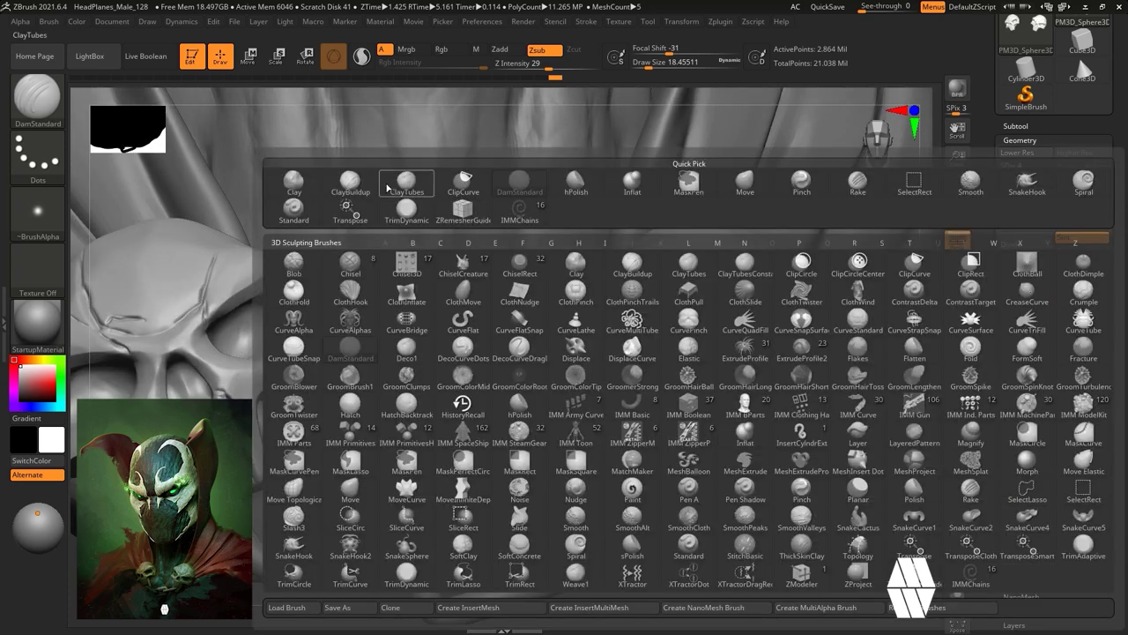
{"action": "key", "text": "c"}
{"action": "key", "text": "b"}
{"action": "key", "text": "b"}
{"action": "key", "text": "c"}
{"action": "key", "text": "t"}
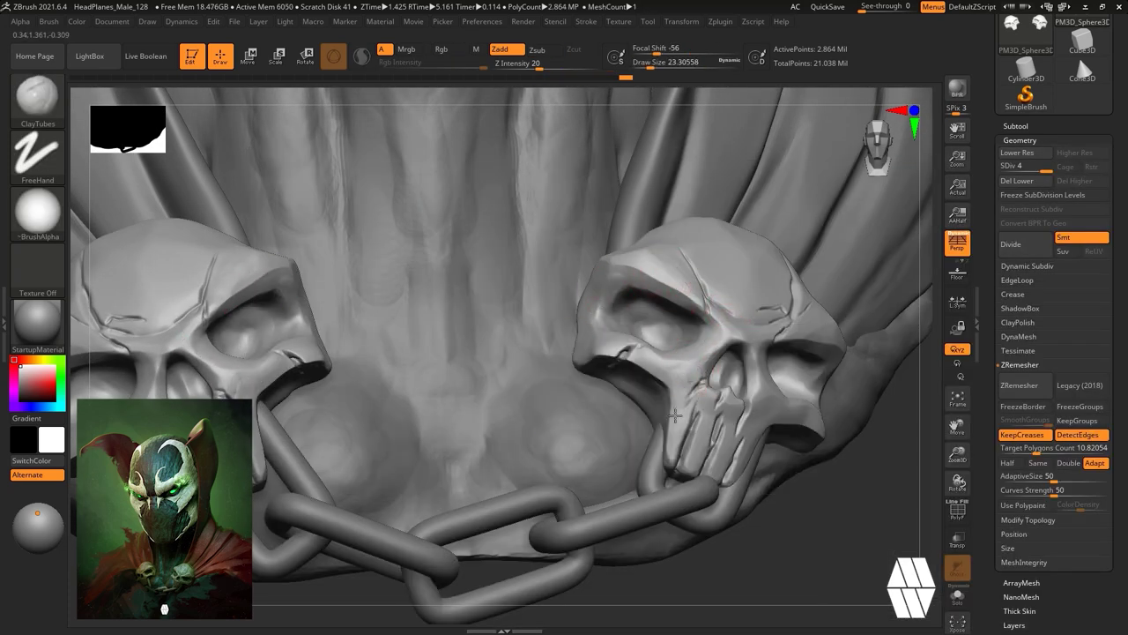
{"action": "left_click_drag", "start_coordinate": [733, 412], "coordinate": [701, 443]}
{"action": "left_click_drag", "start_coordinate": [769, 568], "coordinate": [807, 565]}
{"action": "mouse_move", "coordinate": [772, 336]}
{"action": "left_mouse_down"}
{"action": "mouse_move", "coordinate": [752, 327]}
{"action": "mouse_move", "coordinate": [764, 273]}
{"action": "mouse_move", "coordinate": [826, 265]}
{"action": "left_mouse_up"}
{"action": "left_click_drag", "start_coordinate": [729, 278], "coordinate": [736, 308]}
{"action": "left_click_drag", "start_coordinate": [871, 321], "coordinate": [857, 313]}
Add uneven bone texture over the tops of the skulls with ClayTubes at a draw size of about 25.
{"action": "mouse_move", "coordinate": [830, 527]}
{"action": "left_mouse_down"}
{"action": "mouse_move", "coordinate": [788, 534]}
{"action": "mouse_move", "coordinate": [749, 566]}
{"action": "left_mouse_up"}
{"action": "left_click_drag", "start_coordinate": [752, 300], "coordinate": [735, 304]}
{"action": "mouse_move", "coordinate": [705, 217]}
{"action": "left_mouse_down"}
{"action": "mouse_move", "coordinate": [675, 285]}
{"action": "mouse_move", "coordinate": [693, 220]}
{"action": "left_mouse_up"}
{"action": "right_click_drag", "start_coordinate": [693, 219], "coordinate": [607, 190]}
{"action": "left_click_drag", "start_coordinate": [539, 226], "coordinate": [562, 218]}
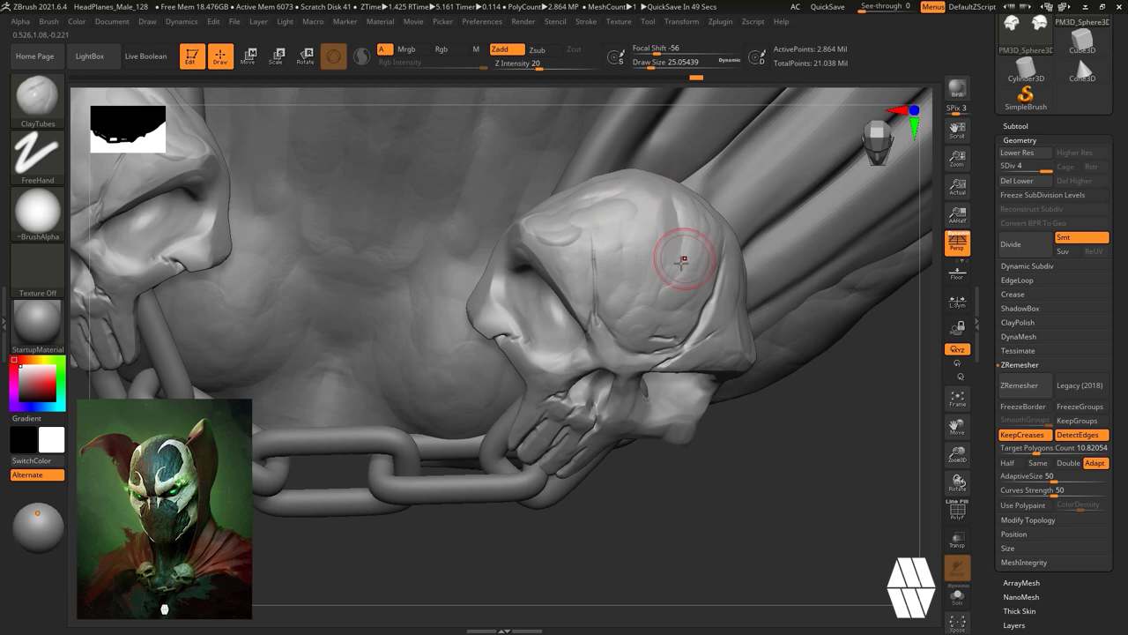
Flatten the skulls' cheekbones, jaws and sides with TrimDynamic at a draw size of about 25.
{"action": "key", "text": "b"}
{"action": "key", "text": "t"}
{"action": "key", "text": "d"}
{"action": "left_click_drag", "start_coordinate": [543, 381], "coordinate": [532, 353]}
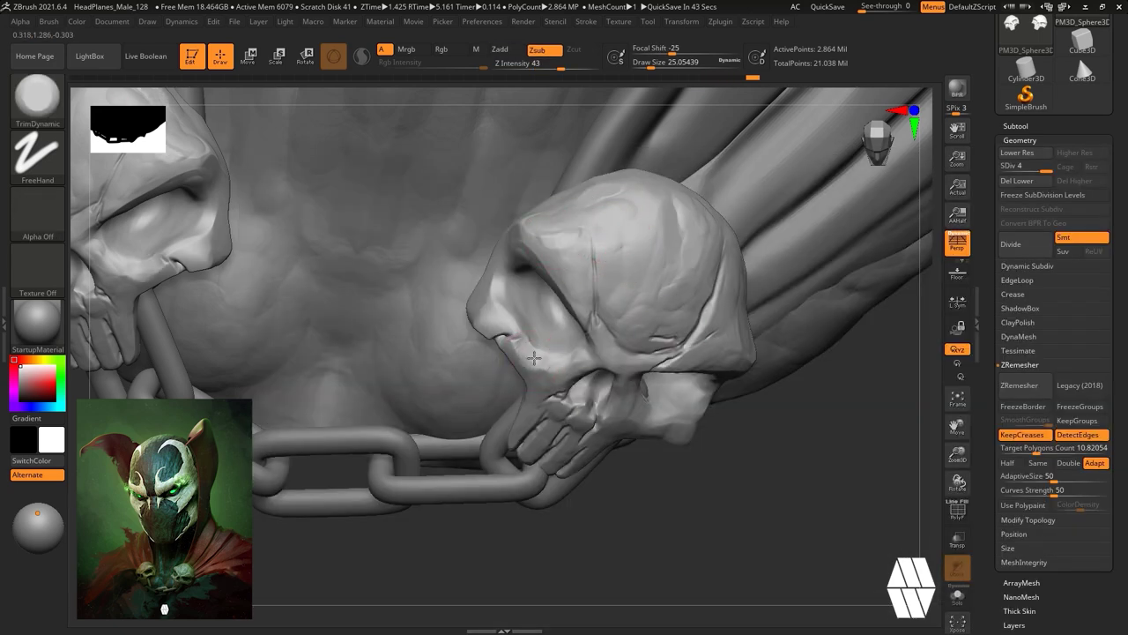
{"action": "left_click_drag", "start_coordinate": [799, 505], "coordinate": [784, 450]}
{"action": "left_click_drag", "start_coordinate": [631, 383], "coordinate": [629, 409]}
{"action": "left_click_drag", "start_coordinate": [719, 532], "coordinate": [631, 522]}
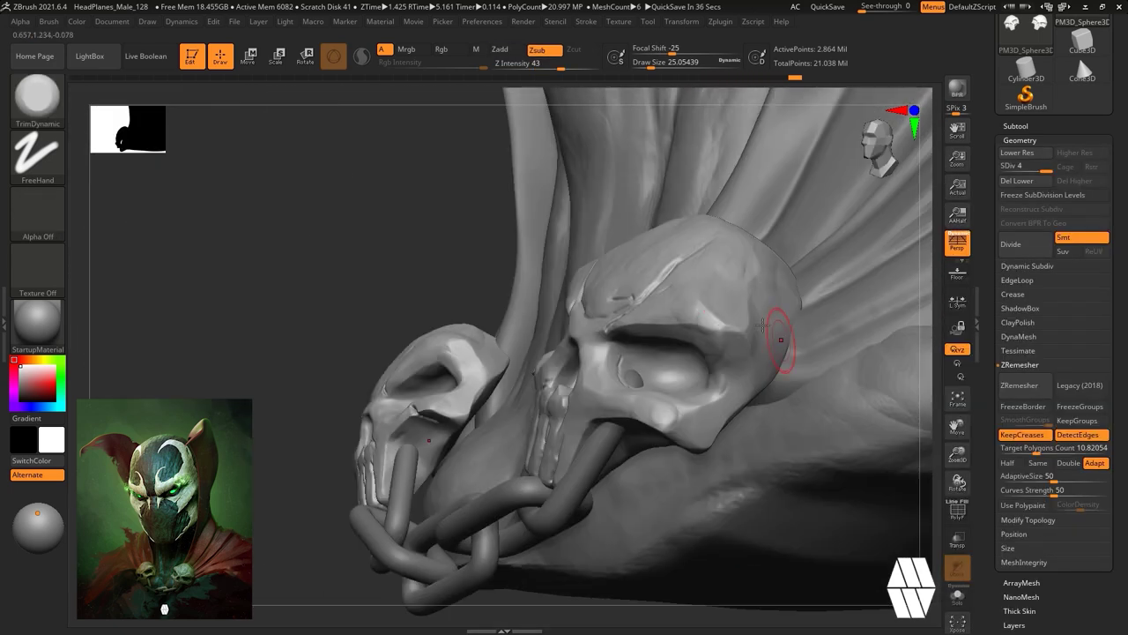
{"action": "left_click_drag", "start_coordinate": [669, 426], "coordinate": [675, 416]}
{"action": "mouse_move", "coordinate": [773, 599]}
{"action": "left_mouse_down"}
{"action": "mouse_move", "coordinate": [823, 388]}
{"action": "mouse_move", "coordinate": [801, 429]}
{"action": "left_mouse_up"}
Cut extra cracks into the skulls' brows and around the nose with DamStandard at a draw size of about 18.
{"action": "key", "text": "b"}
{"action": "key", "text": "d"}
{"action": "key", "text": "s"}
{"action": "mouse_move", "coordinate": [525, 280]}
{"action": "left_mouse_down"}
{"action": "mouse_move", "coordinate": [557, 335]}
{"action": "mouse_move", "coordinate": [587, 342]}
{"action": "left_mouse_up"}
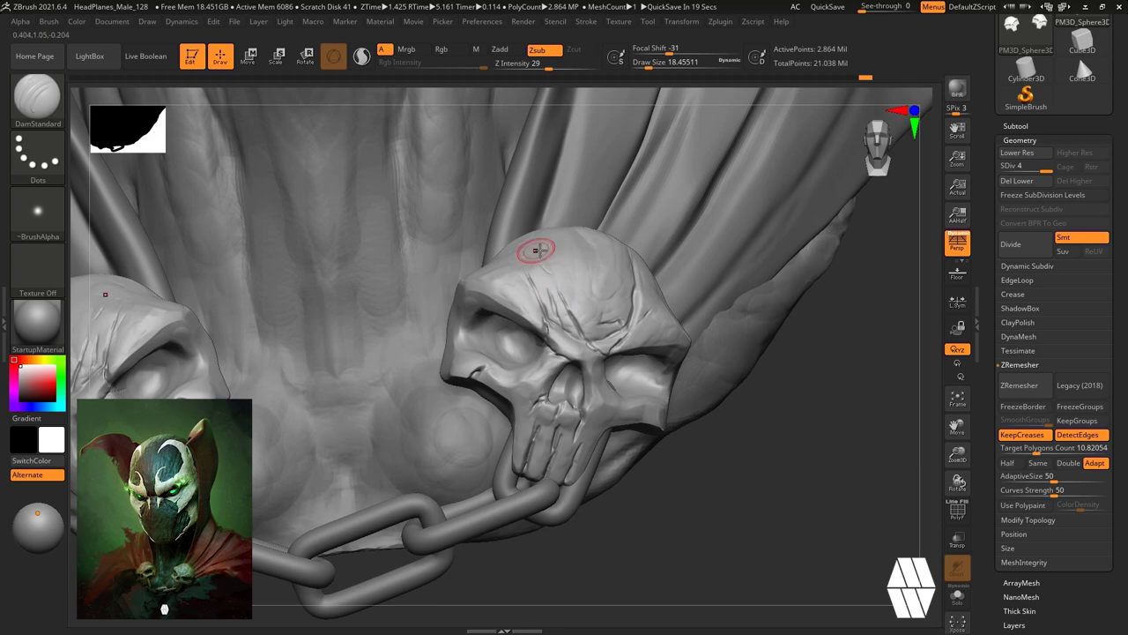
{"action": "left_click_drag", "start_coordinate": [793, 434], "coordinate": [746, 443]}
{"action": "left_click_drag", "start_coordinate": [593, 397], "coordinate": [580, 386]}
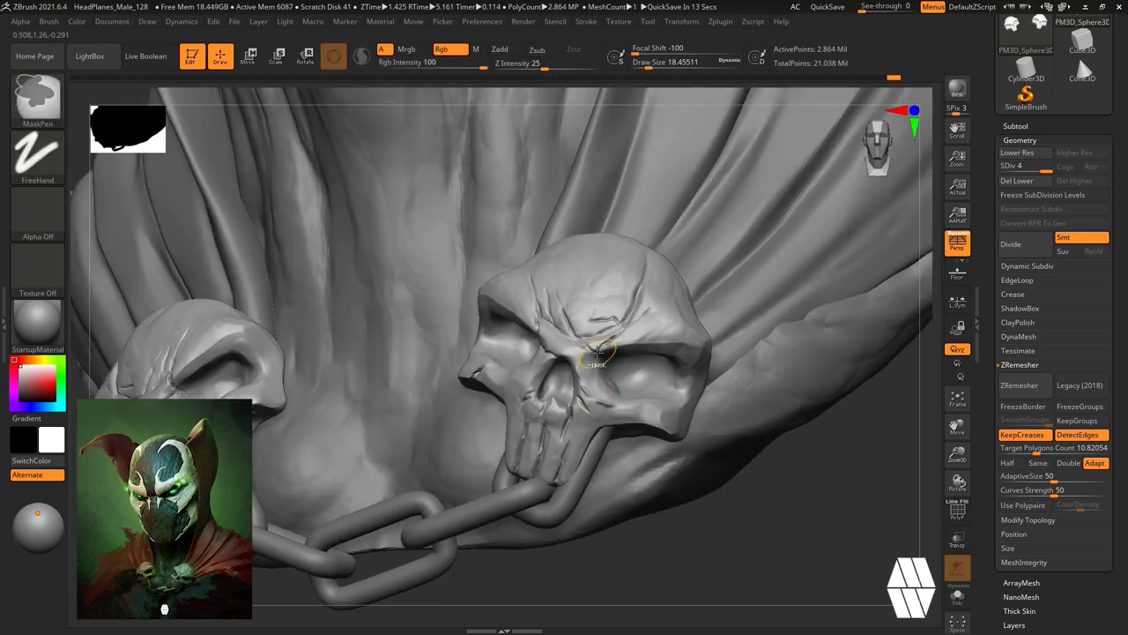
Build up the skulls' eye sockets, nose area and teeth with ClayTubes at a draw size of about 18.
{"action": "key", "text": "b"}
{"action": "left_click", "coordinate": [326, 181]}
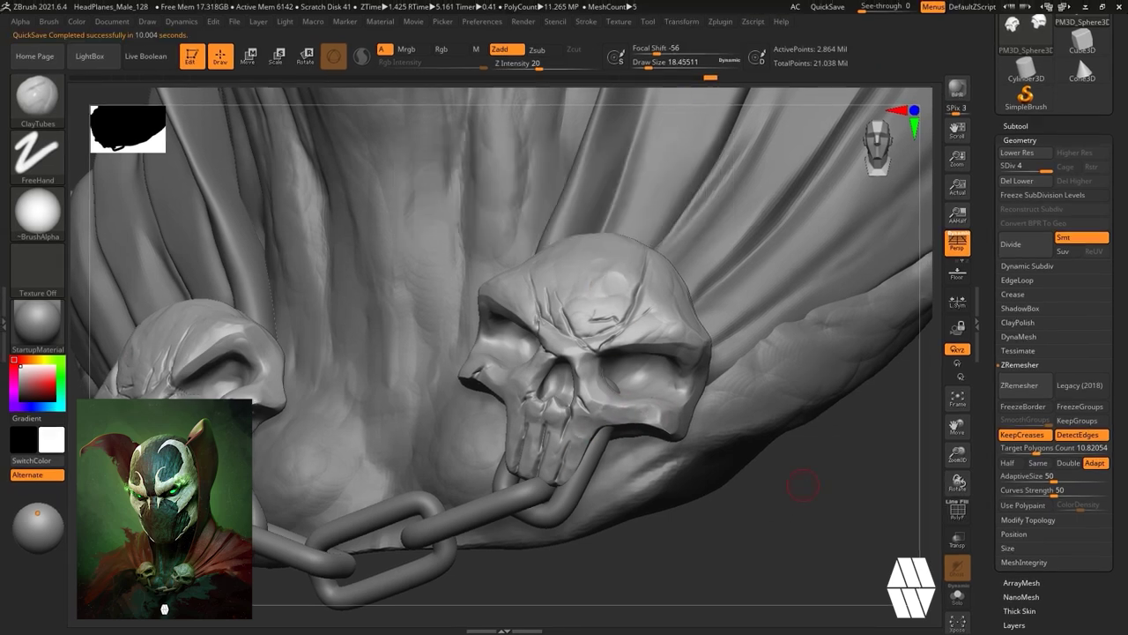
{"action": "left_click_drag", "start_coordinate": [805, 479], "coordinate": [798, 516]}
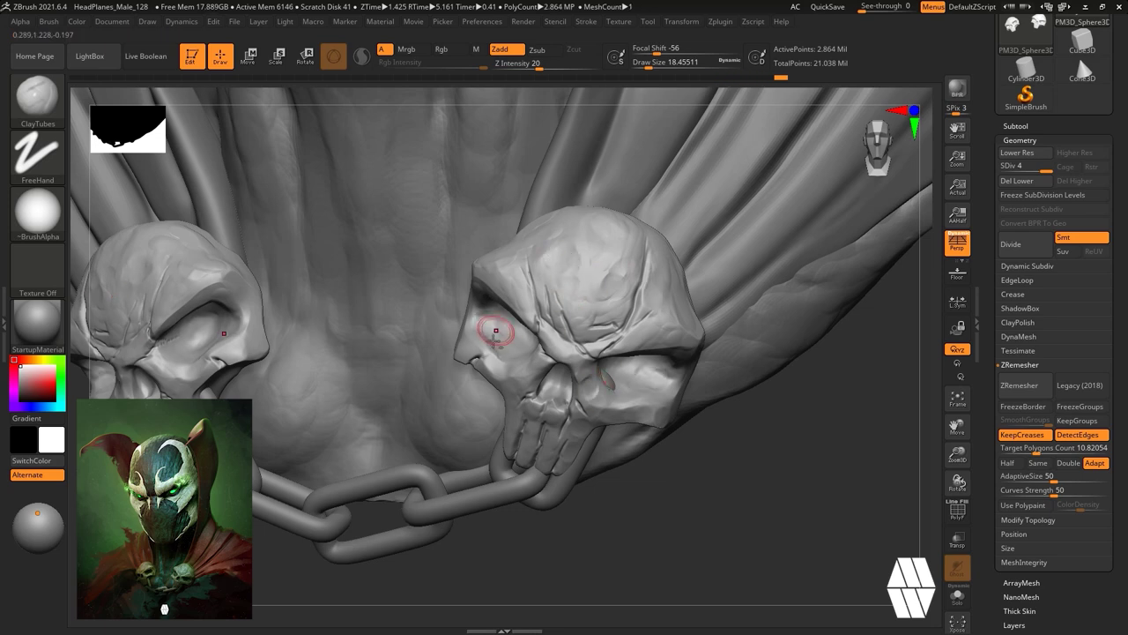
{"action": "left_click_drag", "start_coordinate": [558, 388], "coordinate": [559, 395]}
{"action": "left_click_drag", "start_coordinate": [793, 520], "coordinate": [701, 513]}
{"action": "left_click_drag", "start_coordinate": [570, 432], "coordinate": [576, 396]}
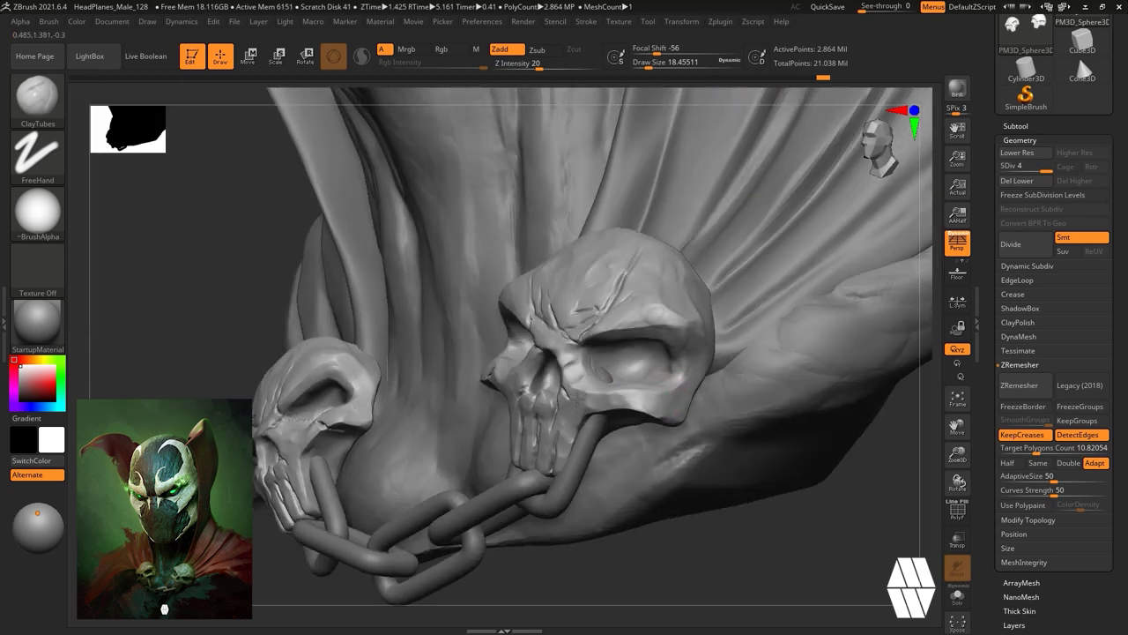
Roughen the skulls' crowns with ClayTubes strokes at a draw size of about 27.
{"action": "right_click_drag", "start_coordinate": [659, 312], "coordinate": [539, 246]}
{"action": "left_click_drag", "start_coordinate": [428, 286], "coordinate": [429, 342]}
{"action": "right_click_drag", "start_coordinate": [434, 346], "coordinate": [736, 449], "text": "ctrl"}
{"action": "mouse_move", "coordinate": [477, 255]}
{"action": "left_mouse_down"}
{"action": "mouse_move", "coordinate": [489, 275]}
{"action": "mouse_move", "coordinate": [489, 263]}
{"action": "left_mouse_up"}
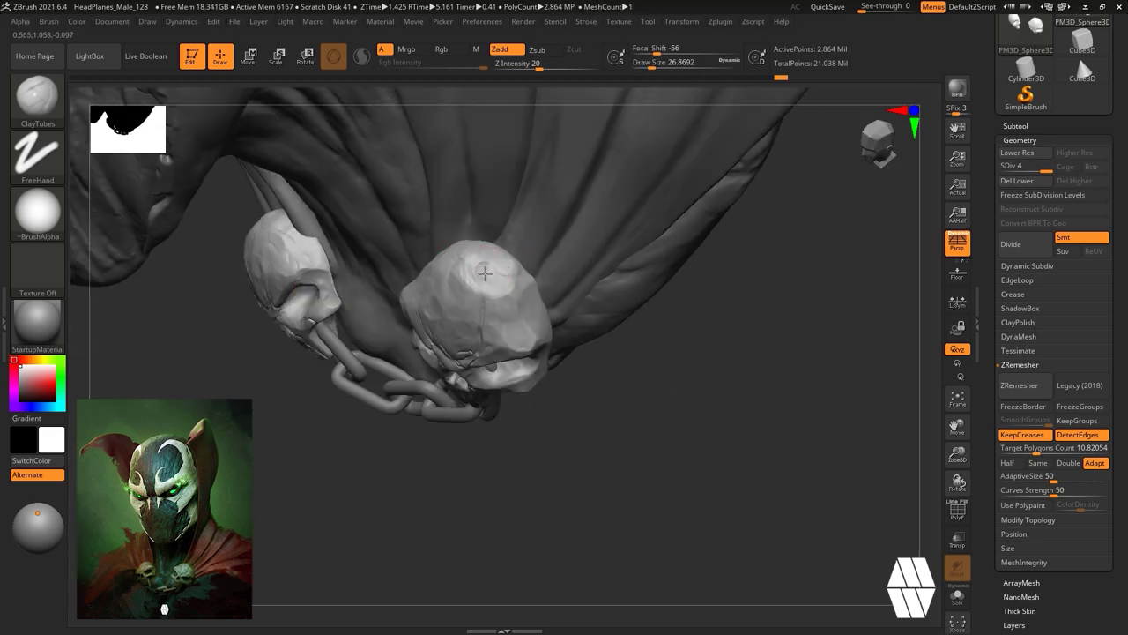
Select the chain between the skulls and adjust its links with the Move brush at a draw size of about 145.
{"action": "left_click_drag", "start_coordinate": [747, 422], "coordinate": [742, 449]}
{"action": "mouse_move", "coordinate": [661, 450]}
{"action": "left_mouse_down", "text": "alt"}
{"action": "mouse_move", "coordinate": [735, 396]}
{"action": "mouse_move", "coordinate": [573, 448]}
{"action": "left_mouse_up", "text": "alt"}
{"action": "left_click", "coordinate": [520, 377], "text": "alt"}
{"action": "key", "text": "b"}
{"action": "key", "text": "m"}
{"action": "key", "text": "v"}
{"action": "mouse_move", "coordinate": [540, 308]}
{"action": "left_mouse_down"}
{"action": "mouse_move", "coordinate": [535, 317]}
{"action": "mouse_move", "coordinate": [561, 294]}
{"action": "mouse_move", "coordinate": [538, 310]}
{"action": "left_mouse_up"}
{"action": "key", "text": "space"}
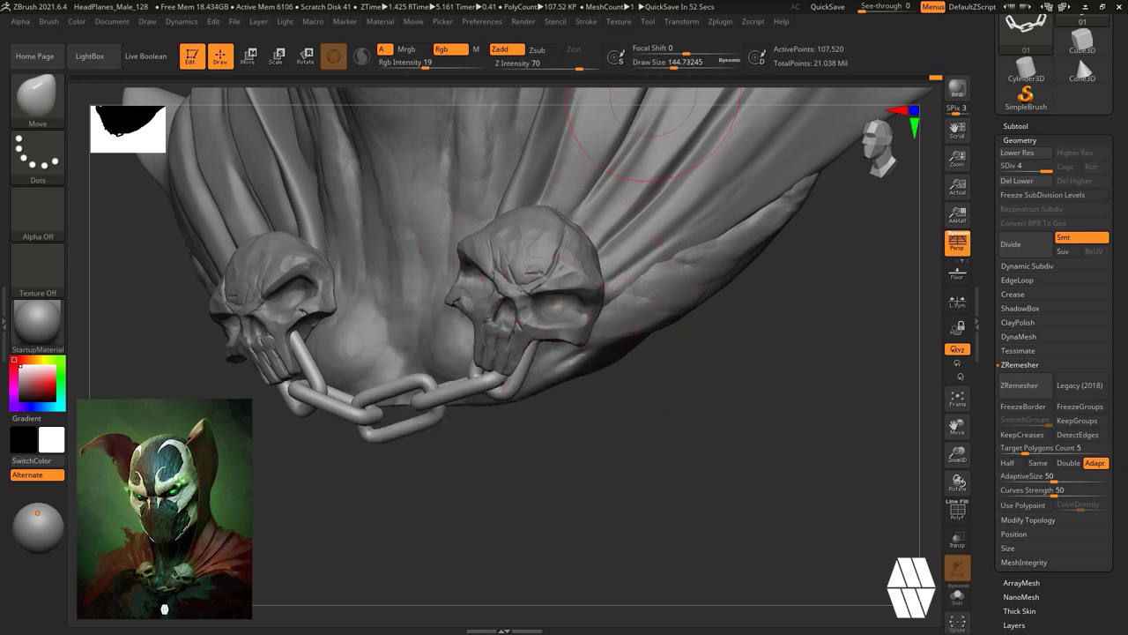
{"action": "left_click_drag", "start_coordinate": [705, 423], "coordinate": [754, 412]}
Select the skull mesh and scratch its outer cheekbone with the Rake brush at a draw size of about 20.
{"action": "left_click", "coordinate": [515, 282], "text": "alt"}
{"action": "key", "text": "b"}
{"action": "key", "text": "d"}
{"action": "key", "text": "s"}
{"action": "left_click_drag", "start_coordinate": [723, 377], "coordinate": [696, 423], "text": "alt"}
{"action": "key", "text": "b"}
{"action": "key", "text": "r"}
{"action": "key", "text": "a"}
{"action": "key", "text": "space"}
{"action": "left_click_drag", "start_coordinate": [421, 202], "coordinate": [414, 202]}
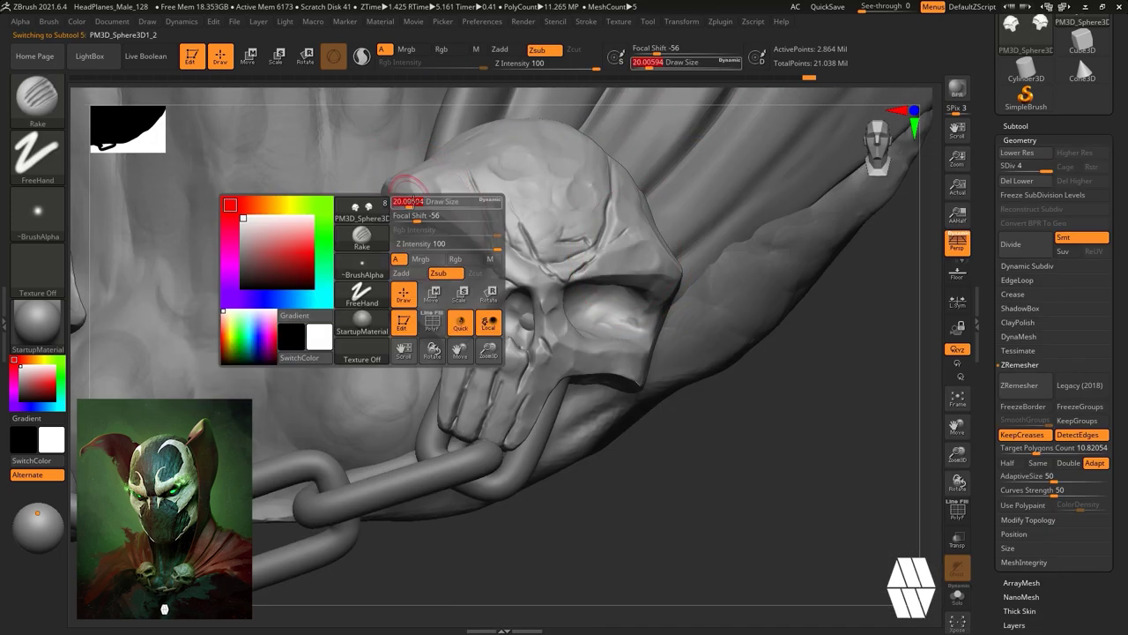
{"action": "left_click_drag", "start_coordinate": [749, 484], "coordinate": [755, 425]}
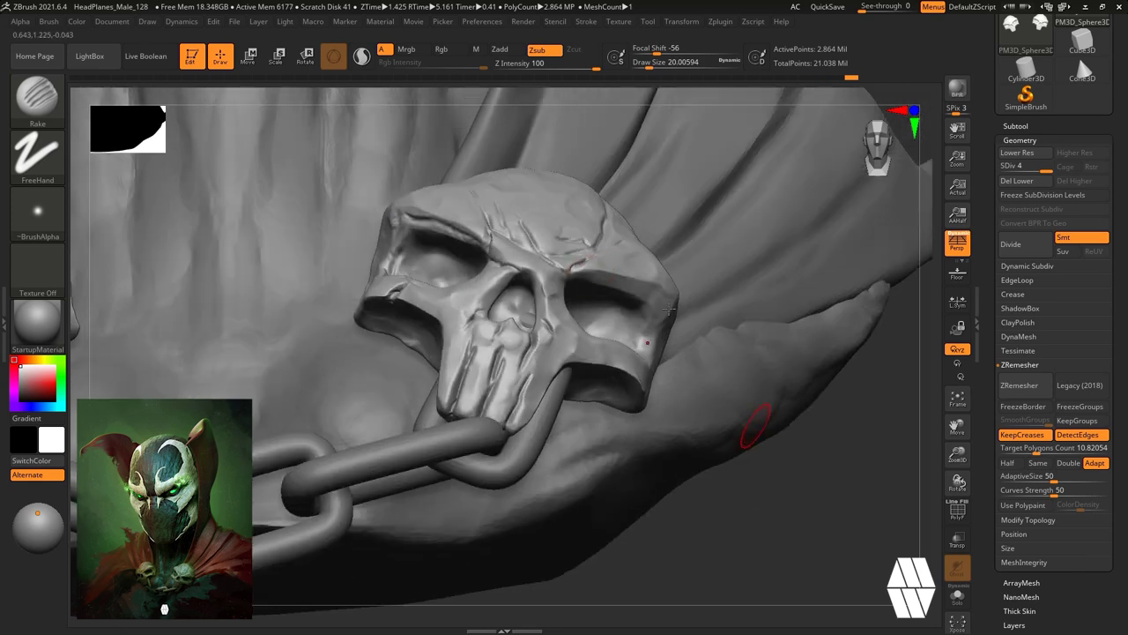
Scratch the skull's nose bridge and the cheekbone below the eye socket with the Rake brush at a draw size of about 20.
{"action": "left_click_drag", "start_coordinate": [728, 544], "coordinate": [650, 538]}
{"action": "mouse_move", "coordinate": [539, 319]}
{"action": "left_mouse_down"}
{"action": "mouse_move", "coordinate": [544, 339]}
{"action": "mouse_move", "coordinate": [539, 315]}
{"action": "left_mouse_up"}
{"action": "key", "text": "space"}
{"action": "left_click_drag", "start_coordinate": [608, 560], "coordinate": [770, 584]}
{"action": "left_click_drag", "start_coordinate": [448, 309], "coordinate": [426, 305]}
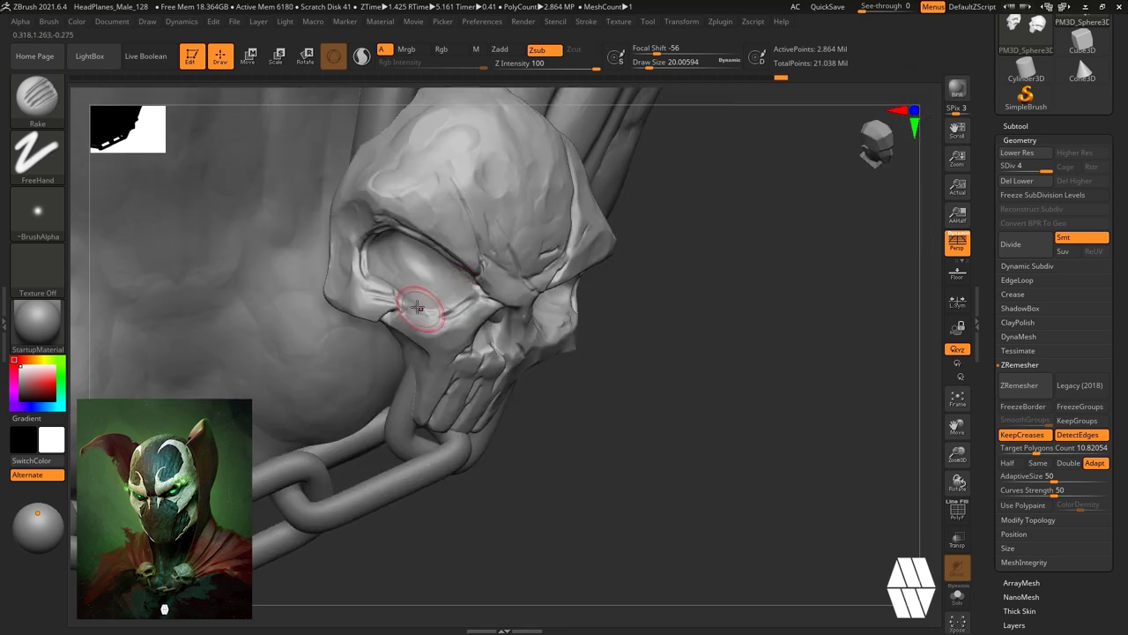
Rake bone scratches into the skull's upper jaw beside the nose and teeth at a draw size of about 22.
{"action": "left_click_drag", "start_coordinate": [714, 540], "coordinate": [630, 529]}
{"action": "key", "text": "space"}
{"action": "left_click_drag", "start_coordinate": [460, 352], "coordinate": [462, 352]}
{"action": "left_click_drag", "start_coordinate": [447, 363], "coordinate": [445, 382]}
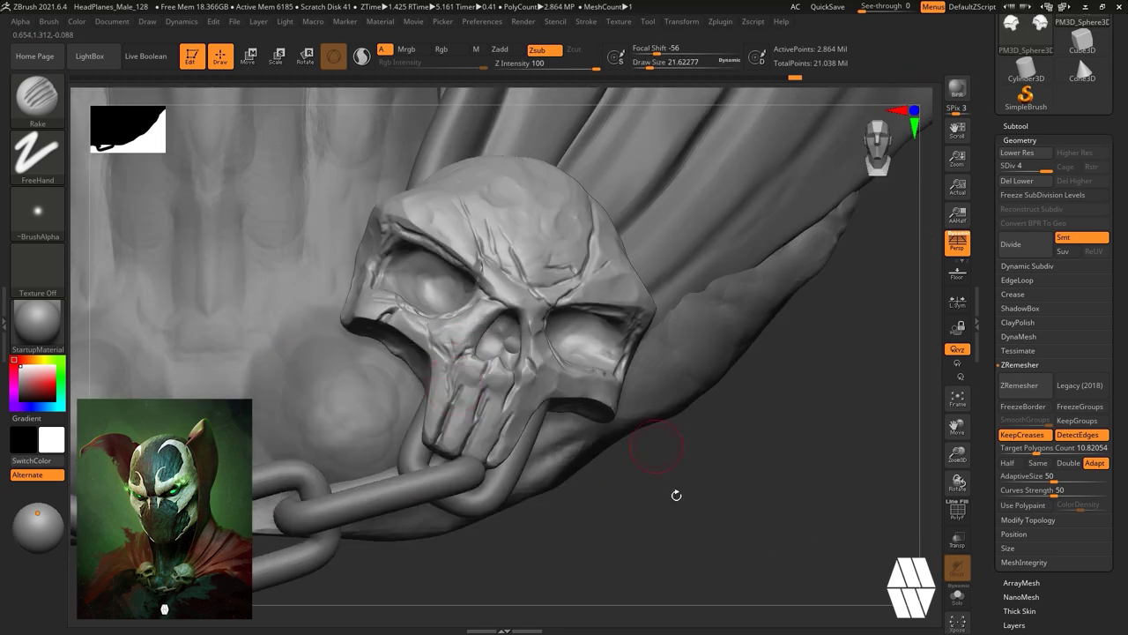
{"action": "left_click_drag", "start_coordinate": [705, 494], "coordinate": [622, 498]}
{"action": "left_click_drag", "start_coordinate": [542, 360], "coordinate": [532, 379]}
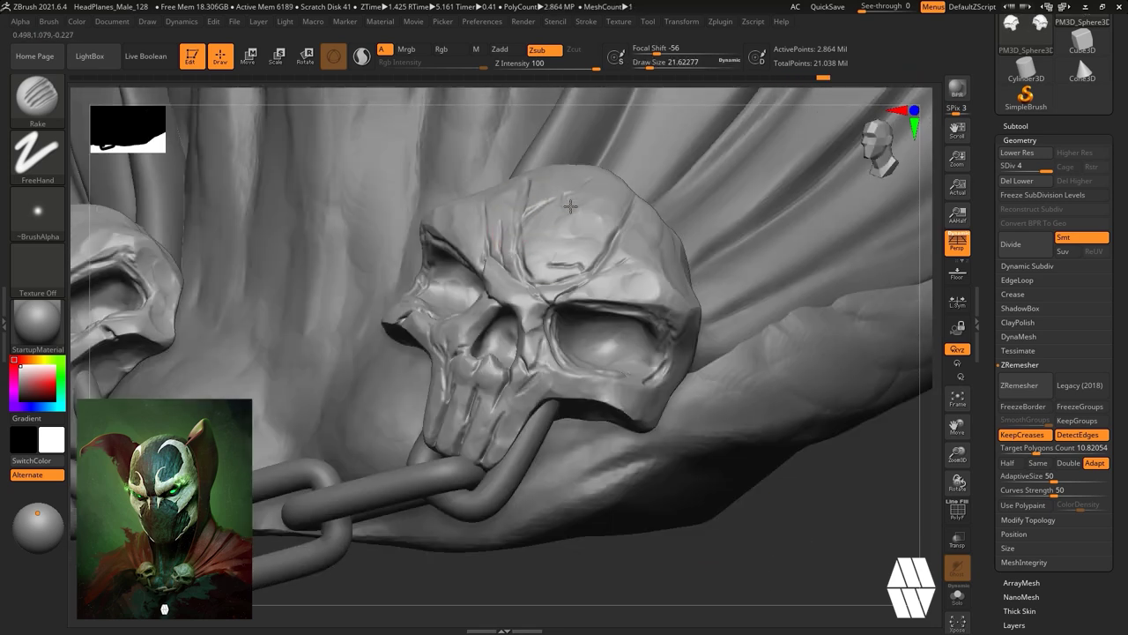
Texture the hollows under the skull's cheekbones with Rake strokes and light smoothing at a draw size of about 22.
{"action": "left_click_drag", "start_coordinate": [731, 556], "coordinate": [726, 441], "text": "alt"}
{"action": "left_click_drag", "start_coordinate": [725, 400], "coordinate": [657, 388]}
{"action": "left_click_drag", "start_coordinate": [688, 423], "coordinate": [692, 494], "text": "alt"}
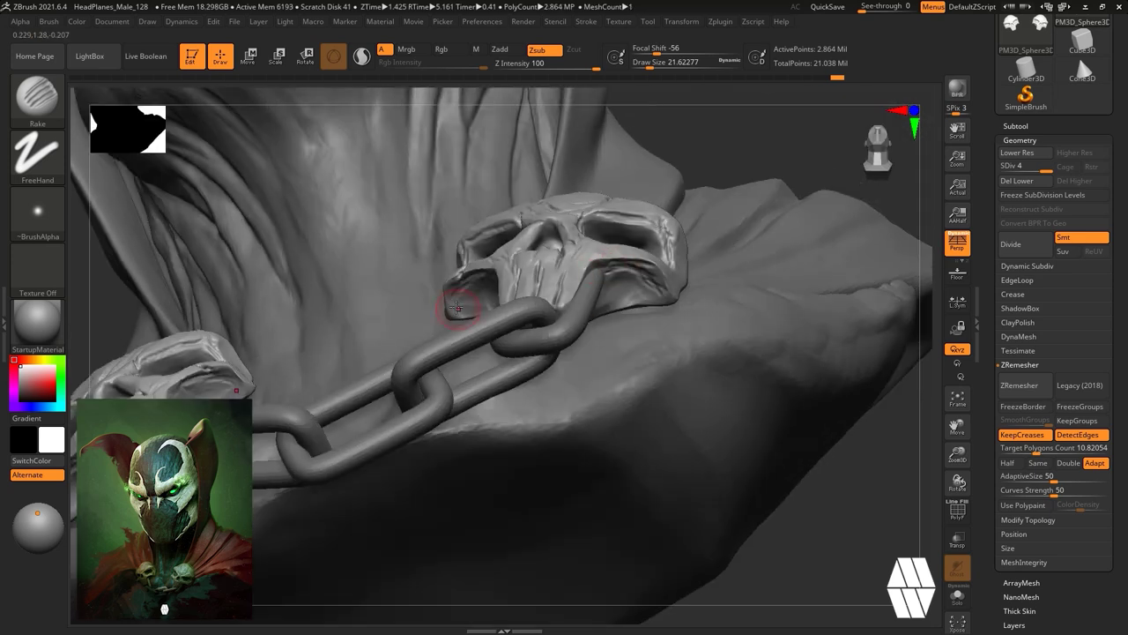
{"action": "left_click_drag", "start_coordinate": [232, 384], "coordinate": [238, 393], "text": "shift"}
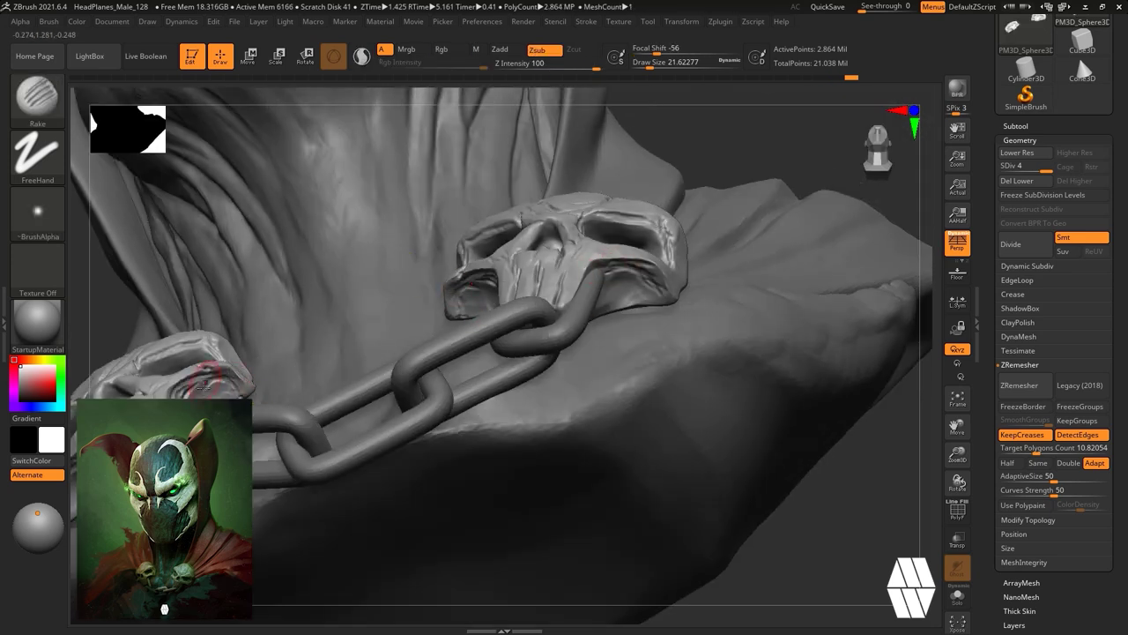
{"action": "left_click_drag", "start_coordinate": [612, 295], "coordinate": [628, 292]}
{"action": "left_click_drag", "start_coordinate": [899, 537], "coordinate": [948, 534]}
{"action": "left_click_drag", "start_coordinate": [467, 296], "coordinate": [475, 304]}
Scratch the skull's eye sockets and the bone around them with Rake strokes at a draw size of about 22.
{"action": "left_click_drag", "start_coordinate": [730, 418], "coordinate": [737, 529]}
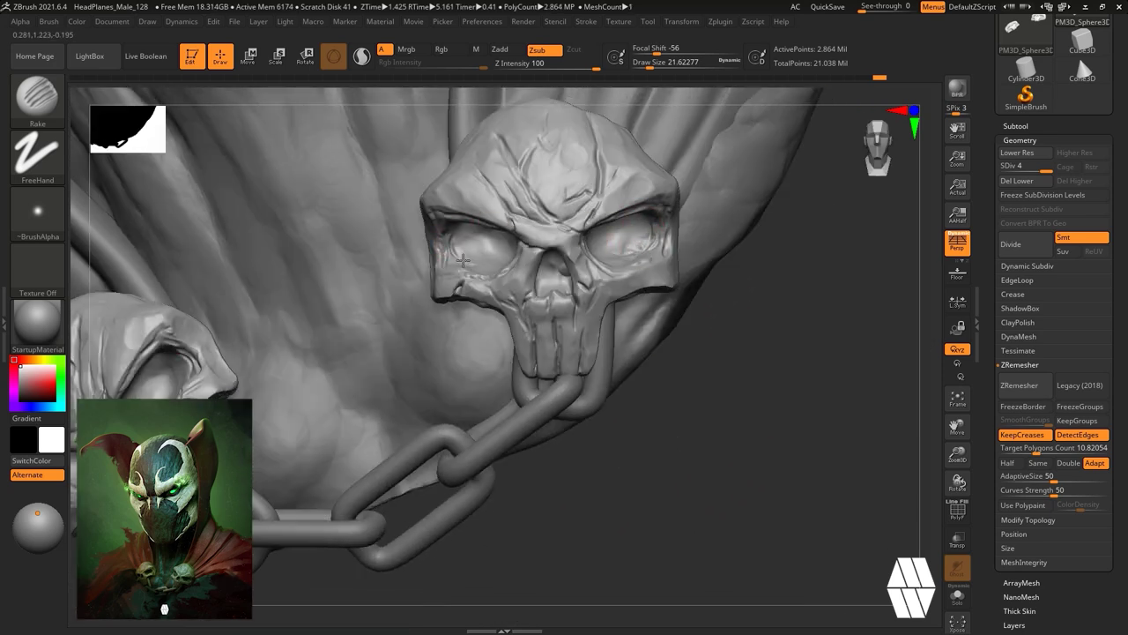
{"action": "left_click_drag", "start_coordinate": [745, 459], "coordinate": [735, 489]}
{"action": "mouse_move", "coordinate": [499, 229]}
{"action": "left_mouse_down"}
{"action": "mouse_move", "coordinate": [523, 233]}
{"action": "mouse_move", "coordinate": [518, 243]}
{"action": "left_mouse_up"}
{"action": "left_click_drag", "start_coordinate": [746, 504], "coordinate": [705, 413]}
{"action": "left_click_drag", "start_coordinate": [583, 219], "coordinate": [577, 244]}
{"action": "right_click_drag", "start_coordinate": [581, 231], "coordinate": [600, 262]}
{"action": "left_click_drag", "start_coordinate": [632, 244], "coordinate": [635, 241]}
{"action": "mouse_move", "coordinate": [742, 483]}
{"action": "left_mouse_down"}
{"action": "mouse_move", "coordinate": [763, 468]}
{"action": "mouse_move", "coordinate": [732, 410]}
{"action": "left_mouse_up"}
Open the selection of sculpting brushes.
{"action": "key", "text": "b"}
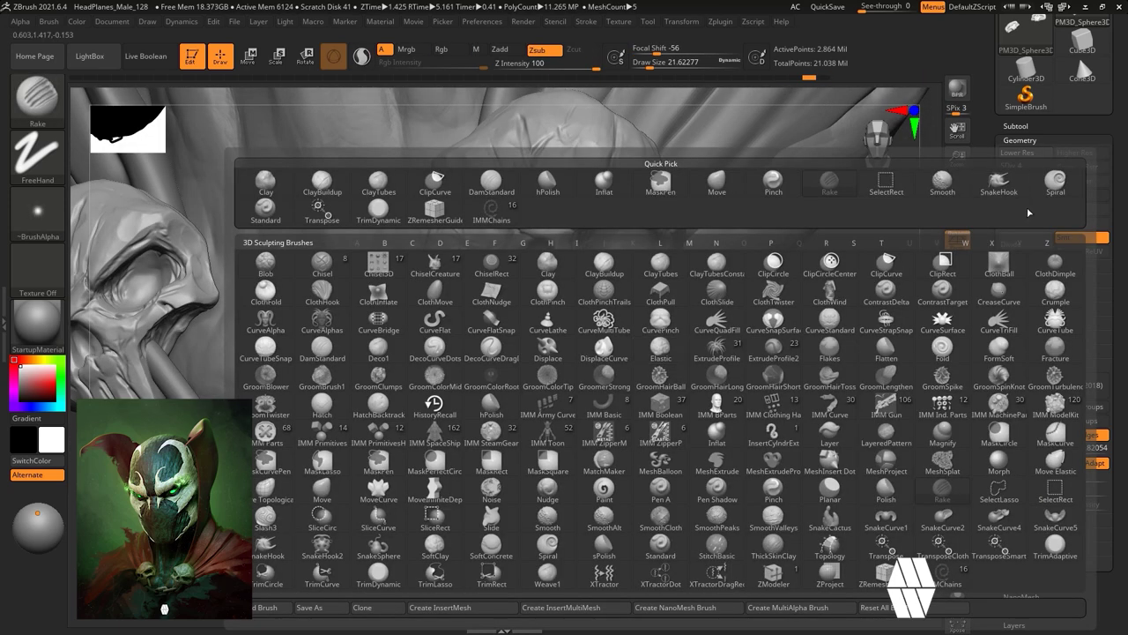
Refine the shoulder skull's nose and brow details with the Standard brush at a draw size of about 13.
{"action": "key", "text": "s"}
{"action": "key", "text": "t"}
{"action": "key", "text": "b"}
{"action": "key", "text": "s"}
{"action": "key", "text": "t"}
{"action": "key", "text": "space"}
{"action": "left_click", "coordinate": [544, 234]}
{"action": "right_click_drag", "start_coordinate": [547, 234], "coordinate": [573, 247], "text": "ctrl"}
{"action": "left_click_drag", "start_coordinate": [555, 220], "coordinate": [561, 206]}
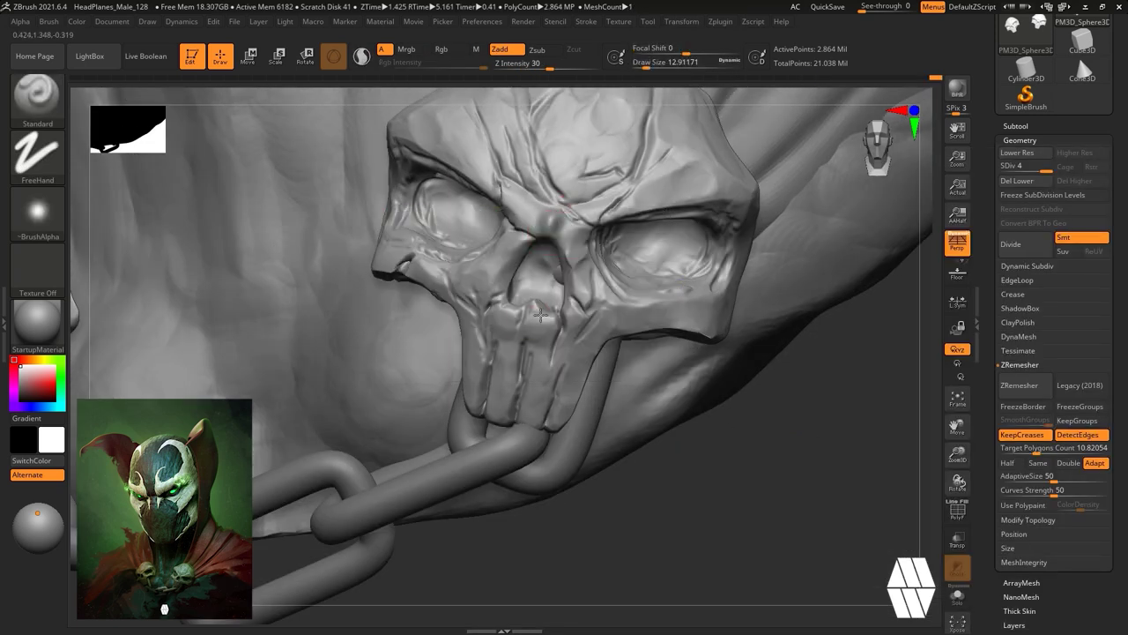
{"action": "right_click_drag", "start_coordinate": [569, 287], "coordinate": [778, 439], "text": "ctrl"}
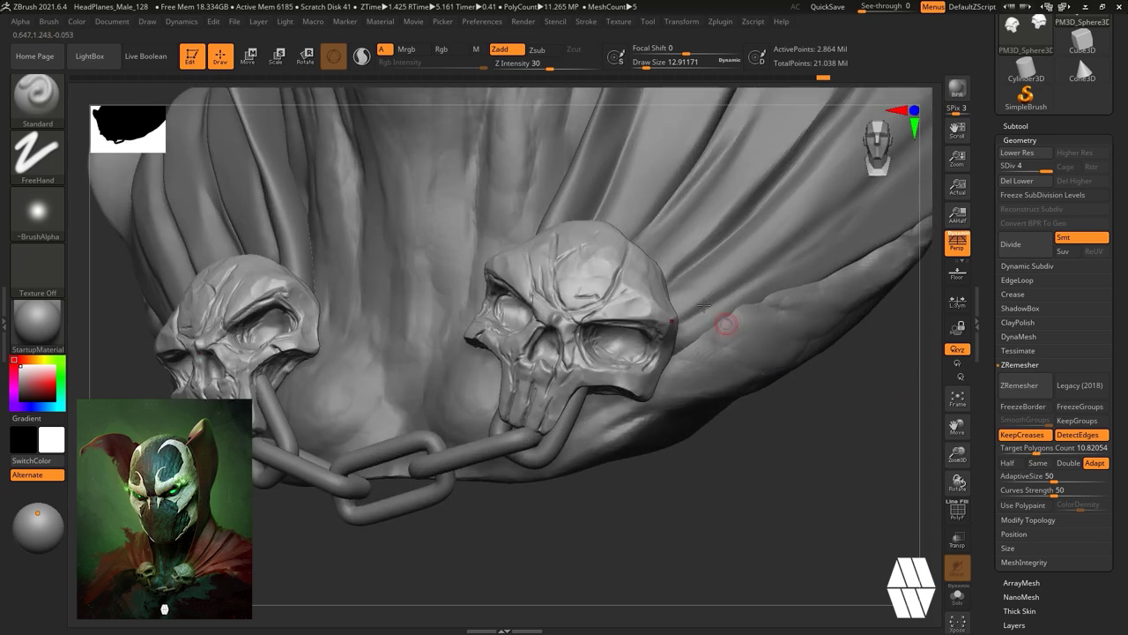
Select the chain and set up the TrimDynamic brush for working on its links.
{"action": "left_click", "coordinate": [526, 442], "text": "alt"}
{"action": "mouse_move", "coordinate": [648, 485]}
{"action": "right_mouse_down"}
{"action": "mouse_move", "coordinate": [728, 506]}
{"action": "mouse_move", "coordinate": [776, 423]}
{"action": "right_mouse_up"}
{"action": "key", "text": "b"}
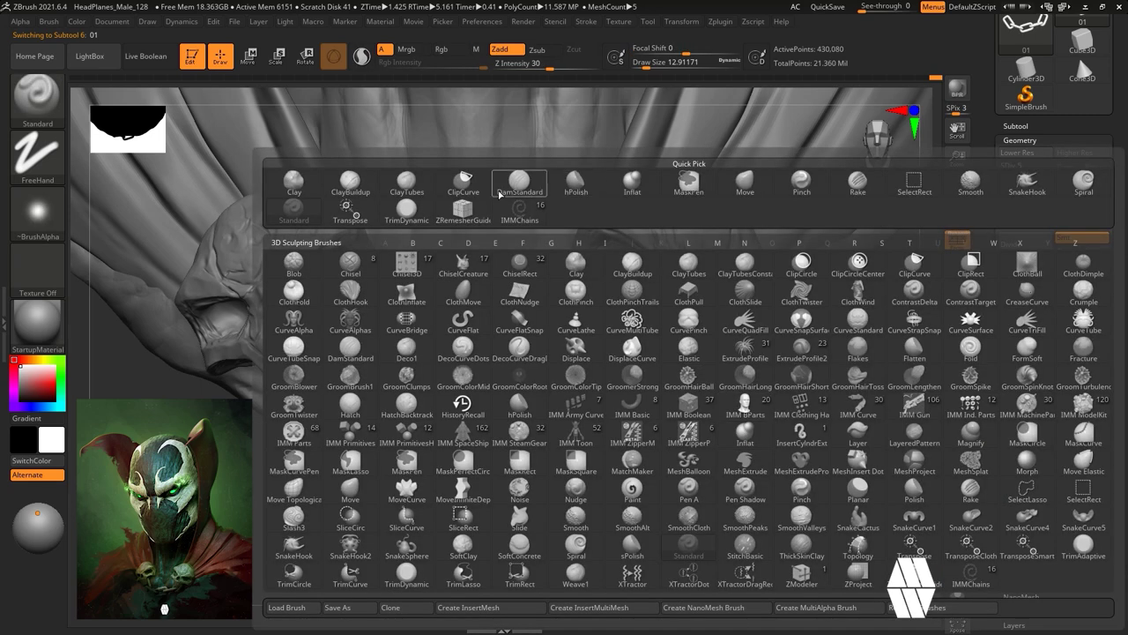
{"action": "key", "text": "c"}
{"action": "key", "text": "t"}
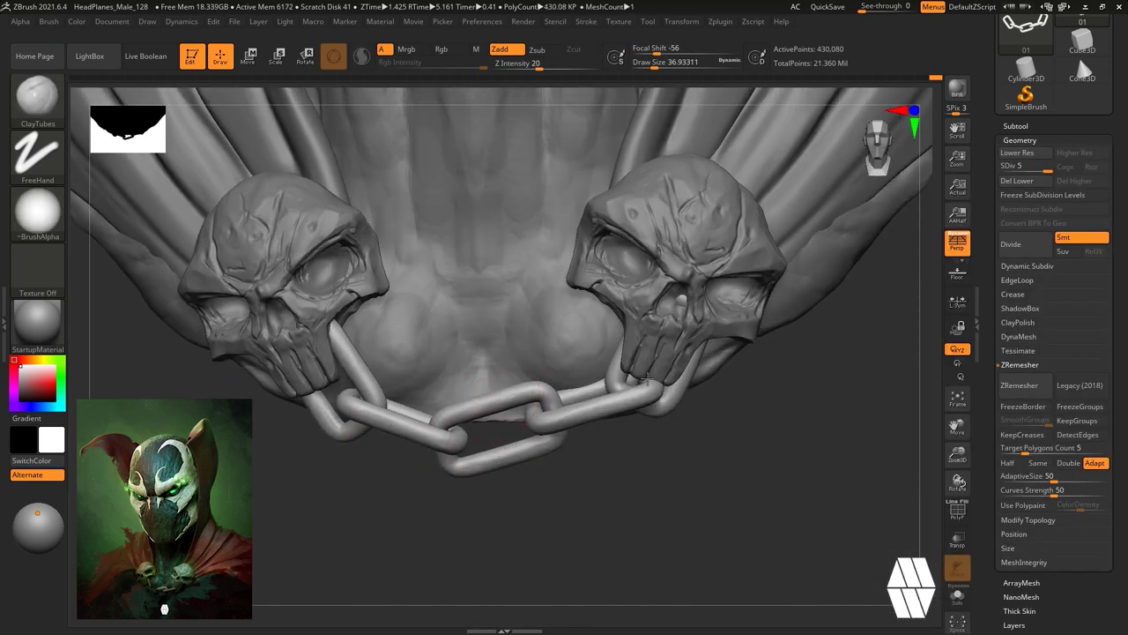
{"action": "right_click_drag", "start_coordinate": [648, 379], "coordinate": [650, 334]}
{"action": "key", "text": "b"}
{"action": "key", "text": "s"}
{"action": "key", "text": "t"}
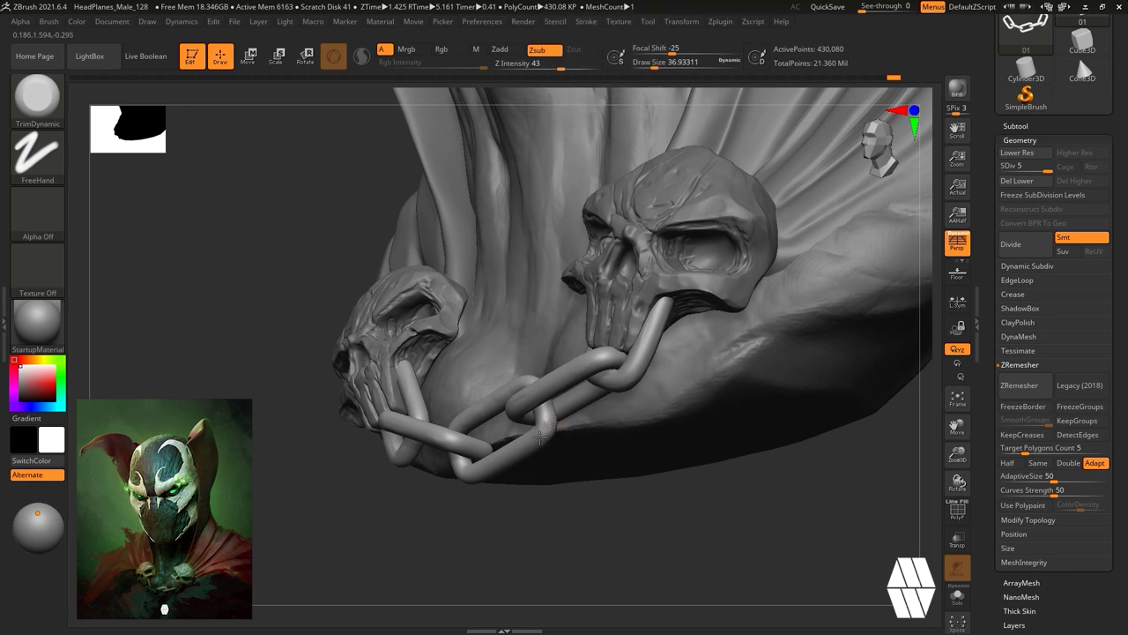
Flatten and polish the surfaces of the chain links with the hPolish brush.
{"action": "key", "text": "b"}
{"action": "key", "text": "h"}
{"action": "key", "text": "p"}
{"action": "left_click_drag", "start_coordinate": [656, 498], "coordinate": [759, 494]}
{"action": "left_click_drag", "start_coordinate": [490, 384], "coordinate": [414, 426]}
{"action": "left_click_drag", "start_coordinate": [518, 436], "coordinate": [414, 487]}
{"action": "left_click_drag", "start_coordinate": [397, 447], "coordinate": [287, 426]}
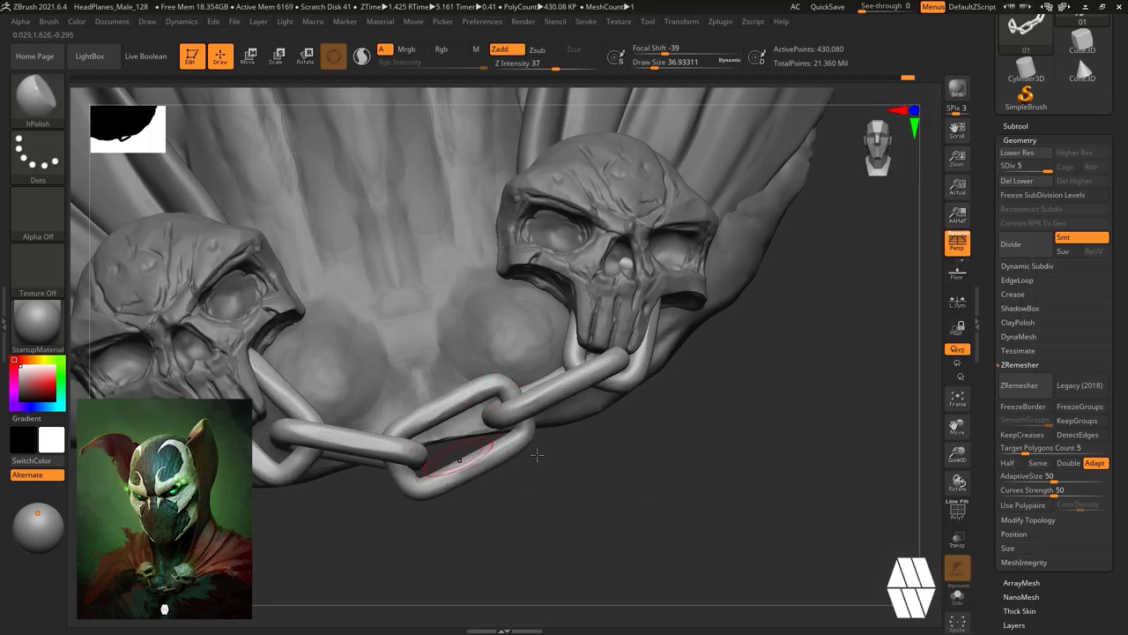
{"action": "left_click_drag", "start_coordinate": [657, 511], "coordinate": [564, 529]}
Adjust the bust's form around the jaw with the Move brush at a draw size of 112, and select the head.
{"action": "mouse_move", "coordinate": [819, 507]}
{"action": "left_mouse_down"}
{"action": "mouse_move", "coordinate": [737, 504]}
{"action": "mouse_move", "coordinate": [712, 414]}
{"action": "mouse_move", "coordinate": [747, 204]}
{"action": "mouse_move", "coordinate": [780, 176]}
{"action": "left_mouse_up"}
{"action": "left_click", "coordinate": [572, 366], "text": "alt"}
{"action": "key", "text": "b"}
{"action": "key", "text": "m"}
{"action": "key", "text": "v"}
{"action": "key", "text": "space"}
{"action": "left_click", "coordinate": [599, 323]}
{"action": "mouse_move", "coordinate": [564, 380]}
{"action": "left_mouse_down"}
{"action": "mouse_move", "coordinate": [577, 365]}
{"action": "mouse_move", "coordinate": [557, 403]}
{"action": "left_mouse_up"}
{"action": "key", "text": "bracketleft"}
{"action": "mouse_move", "coordinate": [726, 231]}
{"action": "left_mouse_down", "text": "alt"}
{"action": "mouse_move", "coordinate": [723, 272]}
{"action": "mouse_move", "coordinate": [715, 245]}
{"action": "left_mouse_up", "text": "alt"}
{"action": "mouse_move", "coordinate": [789, 247]}
{"action": "left_mouse_down"}
{"action": "mouse_move", "coordinate": [737, 249]}
{"action": "mouse_move", "coordinate": [726, 270]}
{"action": "left_mouse_up"}
{"action": "mouse_move", "coordinate": [726, 256]}
{"action": "left_mouse_down"}
{"action": "mouse_move", "coordinate": [750, 255]}
{"action": "mouse_move", "coordinate": [737, 244]}
{"action": "left_mouse_up"}
{"action": "left_click", "coordinate": [569, 344], "text": "alt"}
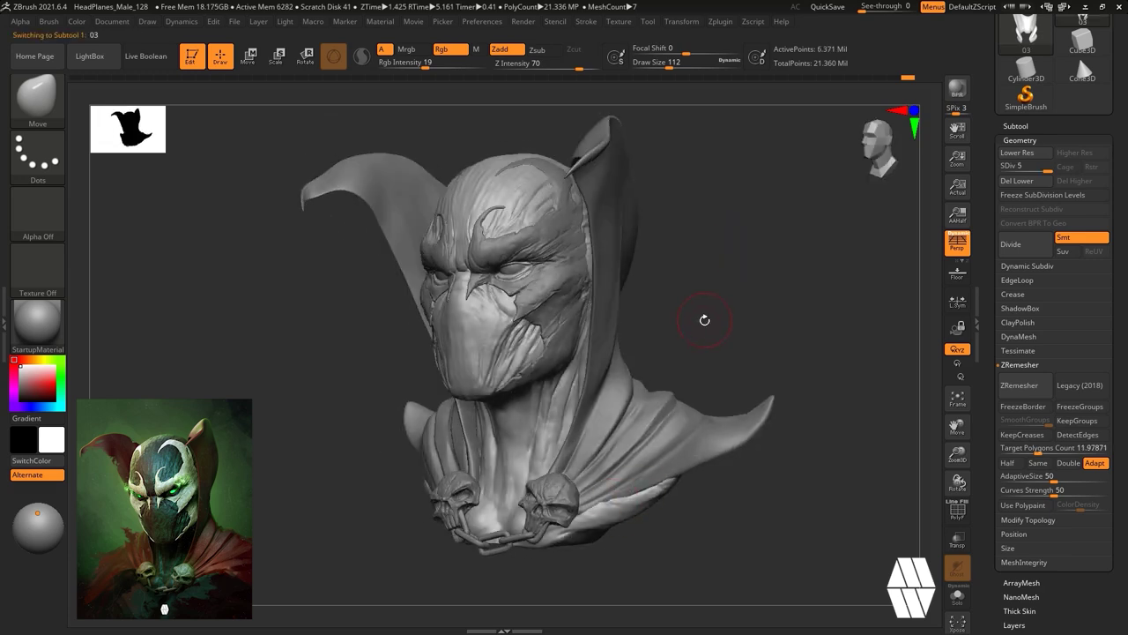
{"action": "left_click_drag", "start_coordinate": [705, 312], "coordinate": [656, 315]}
Select the shoulder cape and reshape its folds with the Move brush at a draw size of about 145.
{"action": "left_click", "coordinate": [617, 478], "text": "alt"}
{"action": "mouse_move", "coordinate": [749, 317]}
{"action": "left_mouse_down"}
{"action": "mouse_move", "coordinate": [780, 280]}
{"action": "mouse_move", "coordinate": [766, 282]}
{"action": "mouse_move", "coordinate": [803, 285]}
{"action": "left_mouse_up"}
{"action": "key", "text": "space"}
{"action": "left_click_drag", "start_coordinate": [778, 293], "coordinate": [765, 293]}
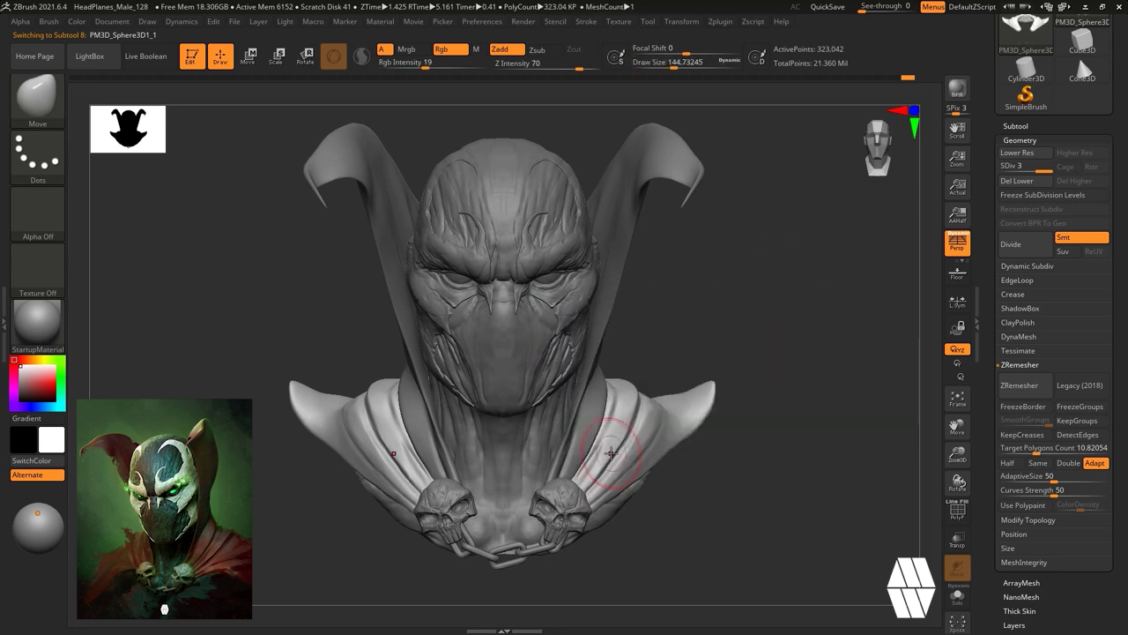
{"action": "left_click_drag", "start_coordinate": [749, 520], "coordinate": [715, 513]}
{"action": "left_click_drag", "start_coordinate": [634, 436], "coordinate": [638, 428]}
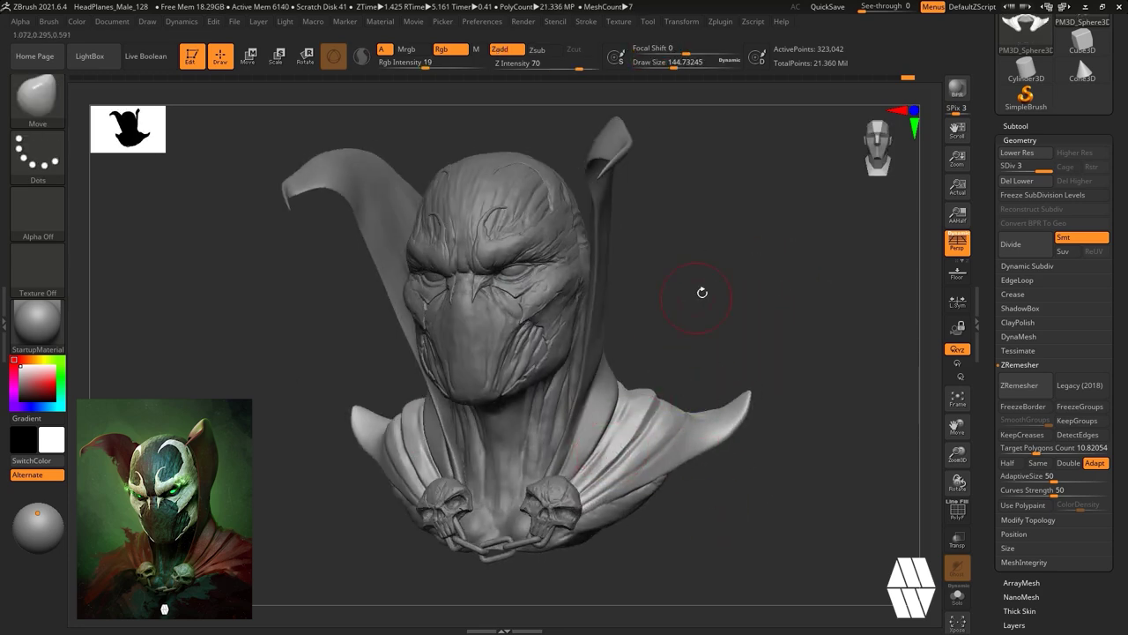
{"action": "left_click_drag", "start_coordinate": [702, 292], "coordinate": [653, 298]}
{"action": "mouse_move", "coordinate": [712, 363]}
{"action": "left_mouse_down"}
{"action": "mouse_move", "coordinate": [750, 323]}
{"action": "mouse_move", "coordinate": [732, 325]}
{"action": "mouse_move", "coordinate": [730, 345]}
{"action": "mouse_move", "coordinate": [738, 320]}
{"action": "mouse_move", "coordinate": [715, 333]}
{"action": "left_mouse_up"}
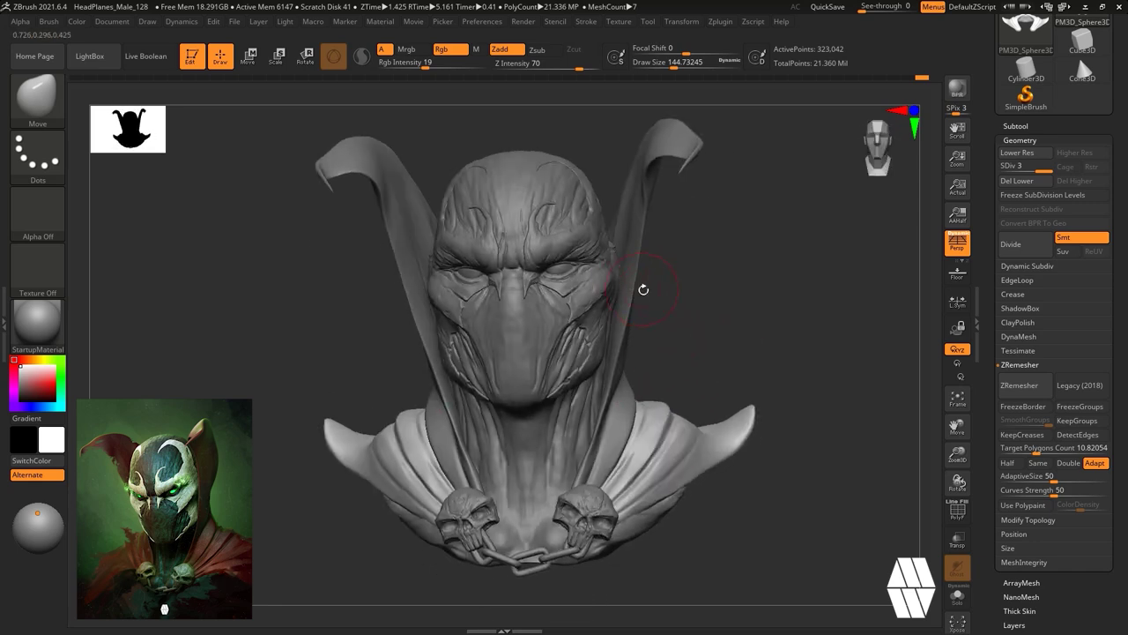
Select the tall collar and try to sharpen its lower front edge with the Pinch brush.
{"action": "left_click", "coordinate": [630, 291], "text": "alt"}
{"action": "key", "text": "b"}
{"action": "key", "text": "p"}
{"action": "key", "text": "i"}
{"action": "key", "text": "space"}
{"action": "left_click", "coordinate": [635, 371]}
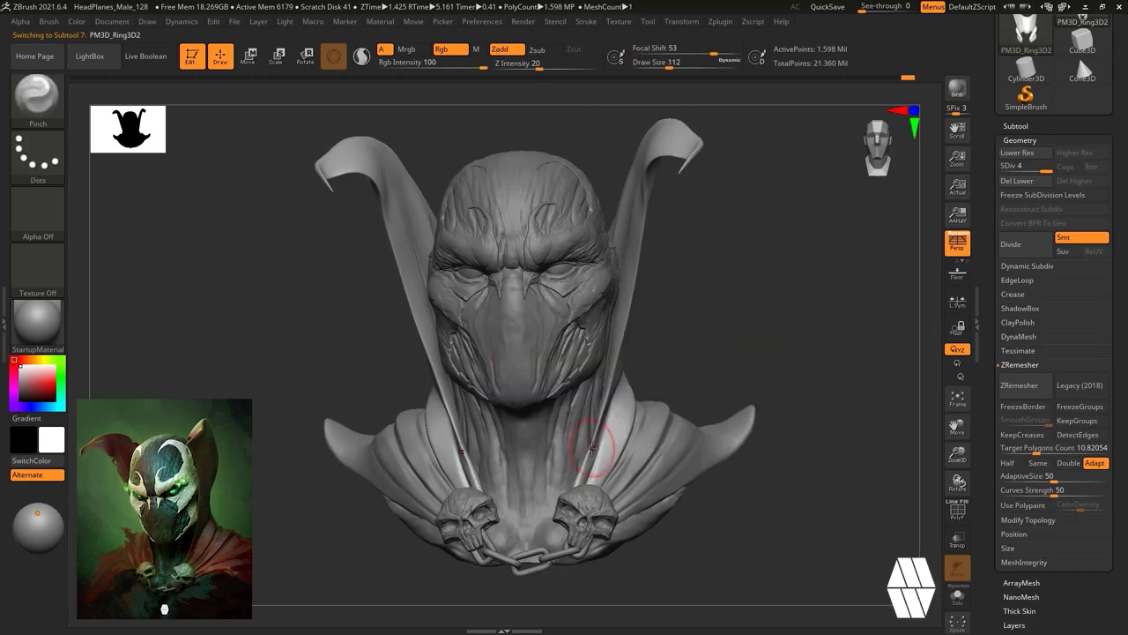
{"action": "left_click_drag", "start_coordinate": [783, 231], "coordinate": [763, 312], "text": "alt"}
{"action": "key", "text": "space"}
{"action": "left_click", "coordinate": [572, 468]}
{"action": "left_click", "coordinate": [570, 427]}
{"action": "left_click_drag", "start_coordinate": [584, 478], "coordinate": [613, 426]}
{"action": "key", "text": "ctrl+z"}
Nudge the collar's lower front edge above the skull with the Move brush at a draw size of about 77.
{"action": "key", "text": "b"}
{"action": "key", "text": "m"}
{"action": "key", "text": "v"}
{"action": "left_click_drag", "start_coordinate": [761, 269], "coordinate": [724, 271]}
{"action": "left_click_drag", "start_coordinate": [593, 475], "coordinate": [584, 478]}
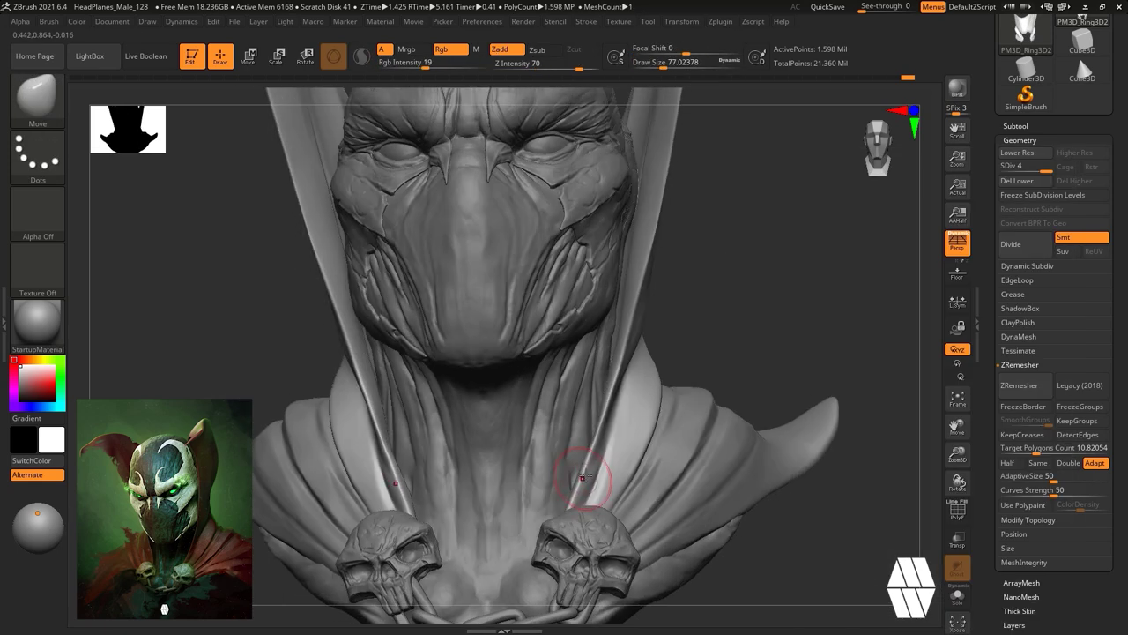
{"action": "left_click_drag", "start_coordinate": [781, 504], "coordinate": [752, 380], "text": "alt"}
{"action": "mouse_move", "coordinate": [759, 336]}
{"action": "left_mouse_down"}
{"action": "mouse_move", "coordinate": [765, 349]}
{"action": "mouse_move", "coordinate": [736, 357]}
{"action": "mouse_move", "coordinate": [758, 337]}
{"action": "mouse_move", "coordinate": [724, 363]}
{"action": "mouse_move", "coordinate": [720, 351]}
{"action": "left_mouse_up"}
Sculpt vertical tendon strokes down the neck with the Standard brush at a draw size of about 56.
{"action": "key", "text": "]"}
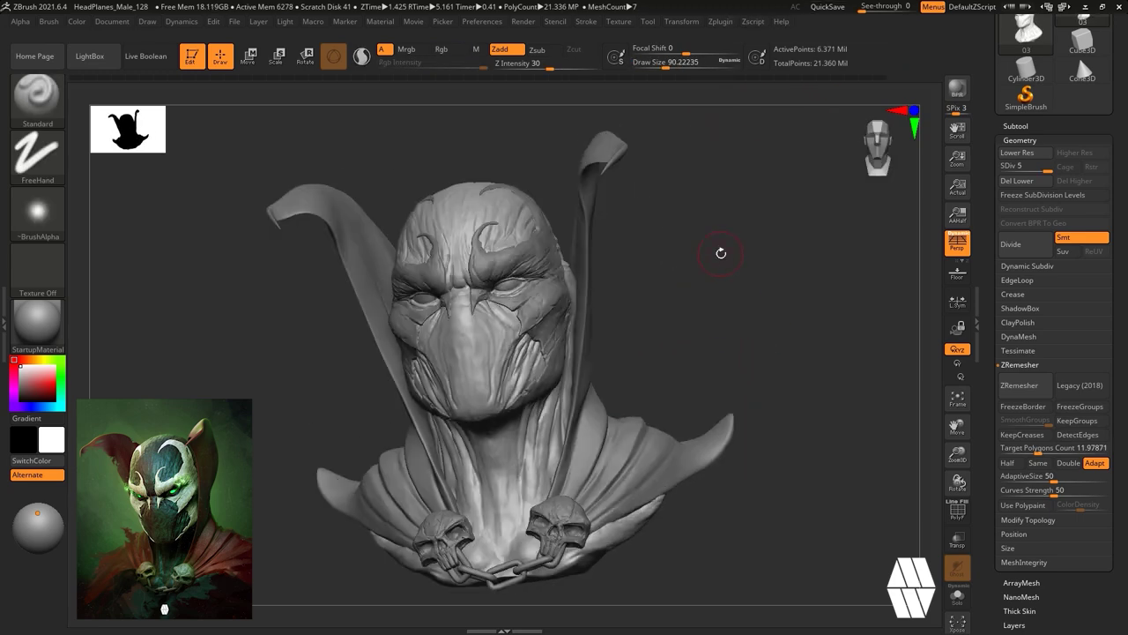
{"action": "key", "text": "space"}
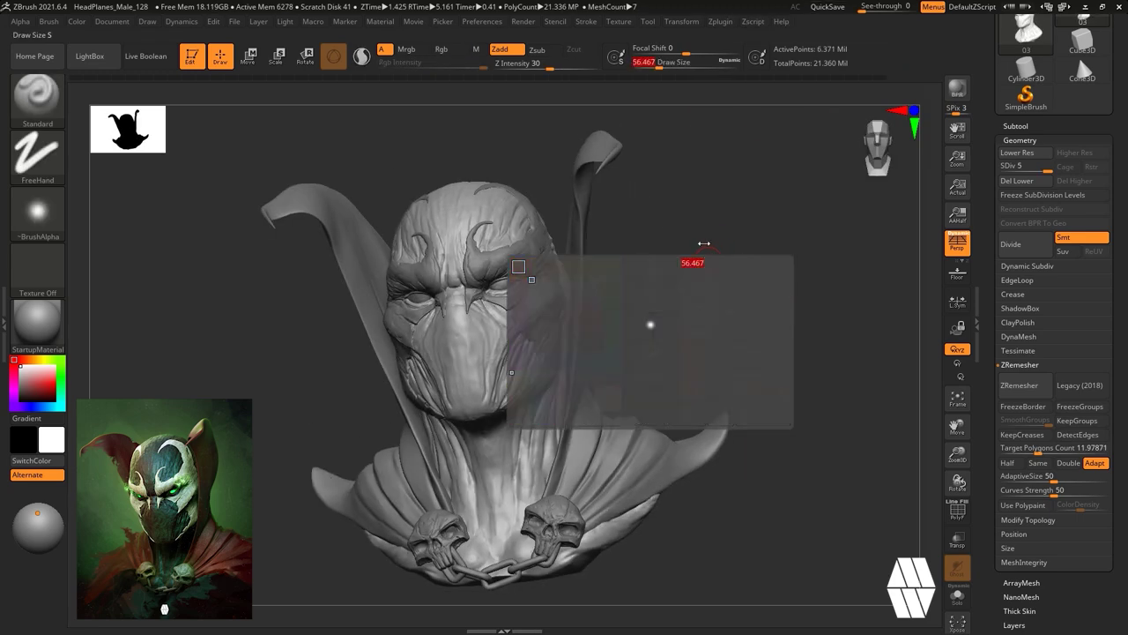
{"action": "left_click_drag", "start_coordinate": [739, 250], "coordinate": [760, 254]}
{"action": "left_click_drag", "start_coordinate": [529, 428], "coordinate": [529, 473]}
{"action": "left_click_drag", "start_coordinate": [530, 378], "coordinate": [518, 478]}
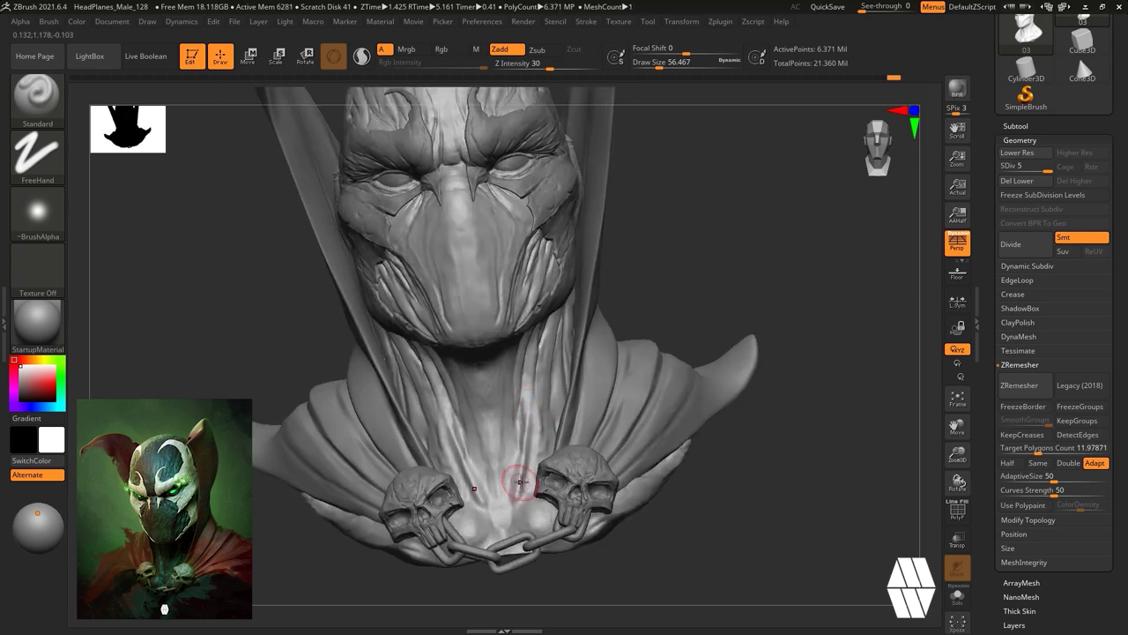
{"action": "key", "text": "ctrl+z"}
{"action": "mouse_move", "coordinate": [770, 199]}
{"action": "left_mouse_down"}
{"action": "mouse_move", "coordinate": [720, 209]}
{"action": "mouse_move", "coordinate": [765, 212]}
{"action": "left_mouse_up"}
{"action": "key", "text": "ctrl+z"}
{"action": "left_click_drag", "start_coordinate": [540, 430], "coordinate": [524, 484]}
{"action": "left_click_drag", "start_coordinate": [740, 220], "coordinate": [754, 226]}
{"action": "left_click_drag", "start_coordinate": [522, 396], "coordinate": [521, 462]}
{"action": "mouse_move", "coordinate": [765, 221]}
{"action": "left_mouse_down"}
{"action": "mouse_move", "coordinate": [670, 222]}
{"action": "mouse_move", "coordinate": [733, 221]}
{"action": "mouse_move", "coordinate": [728, 205]}
{"action": "mouse_move", "coordinate": [784, 146]}
{"action": "left_mouse_up"}
Stamp wrinkled skin texture onto the neck and face with the DragRect stroke at Z Intensity 19.
{"action": "key", "text": "1"}
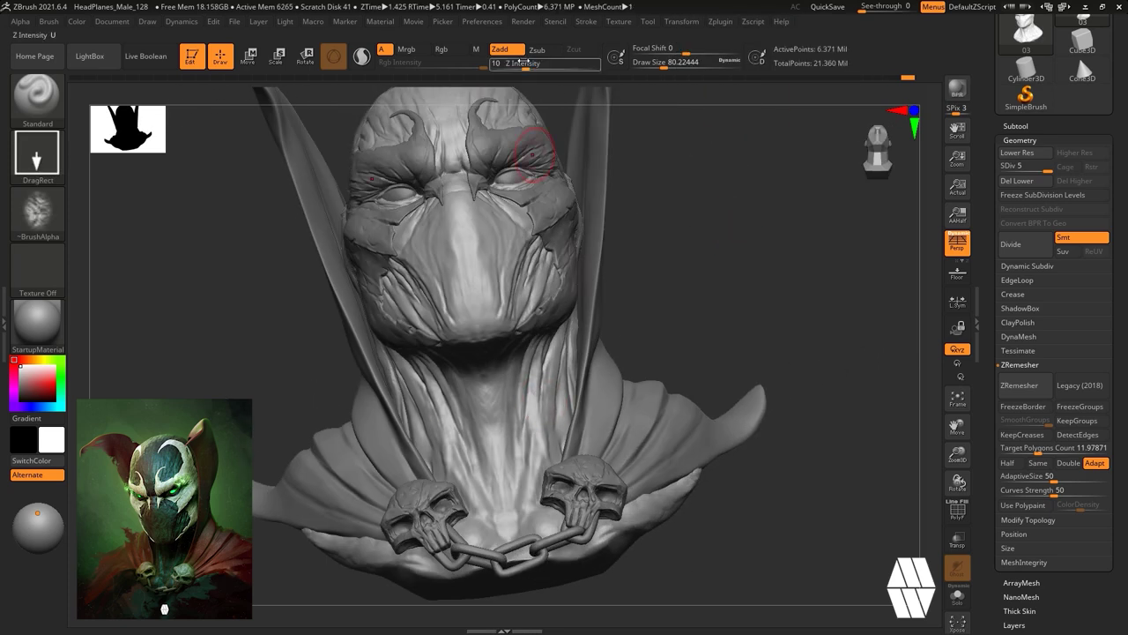
{"action": "key", "text": "Return"}
{"action": "left_click_drag", "start_coordinate": [544, 376], "coordinate": [564, 401]}
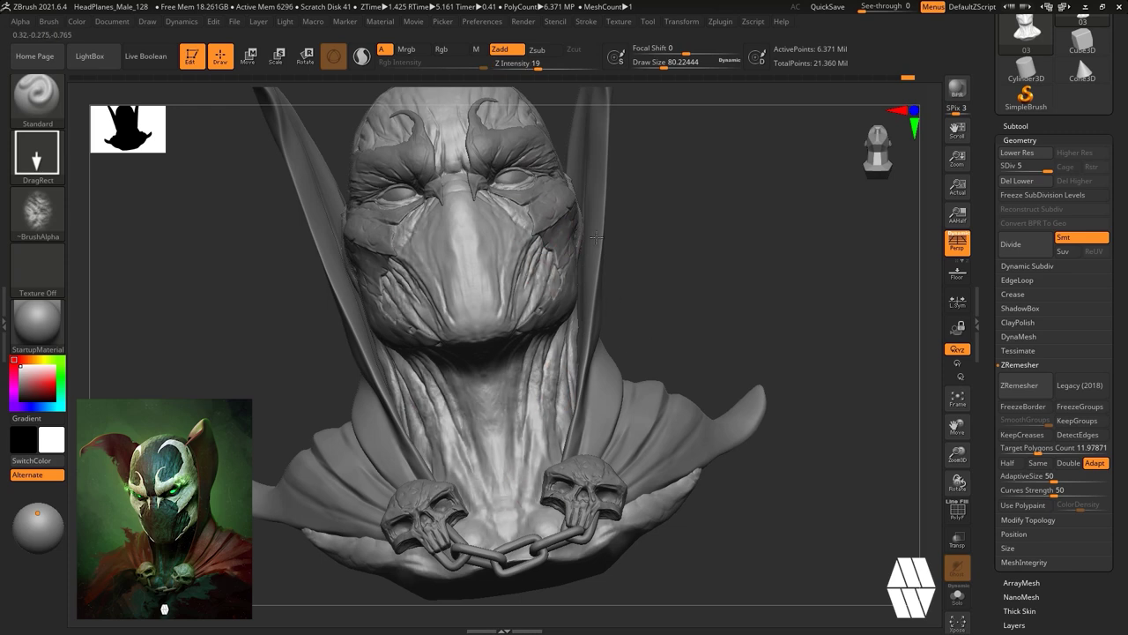
{"action": "right_click_drag", "start_coordinate": [595, 238], "coordinate": [656, 253]}
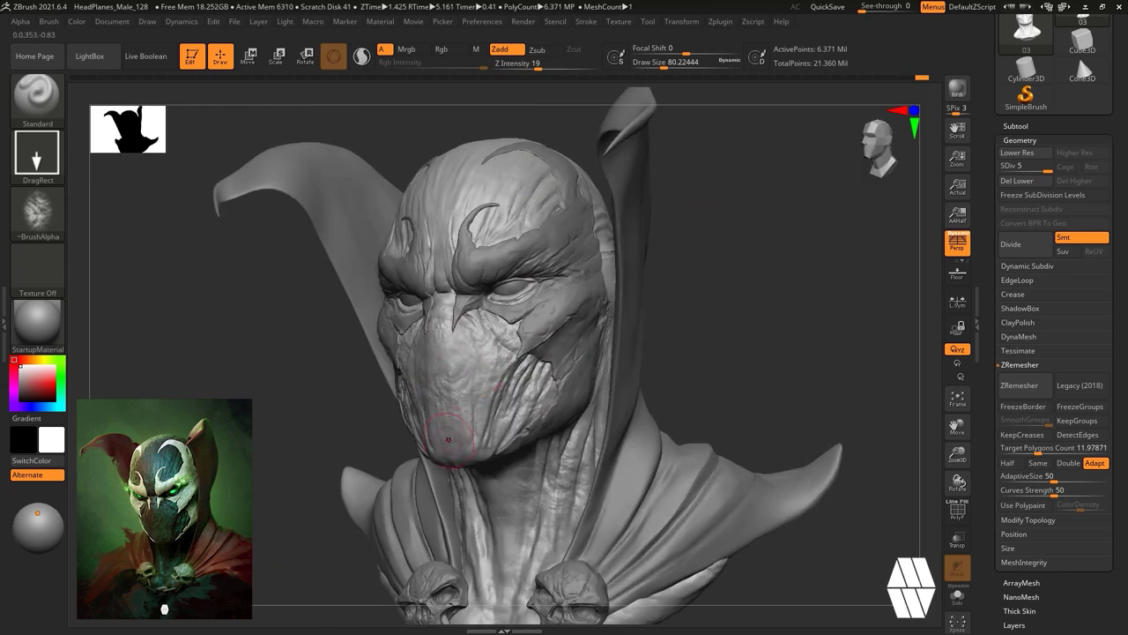
{"action": "left_click_drag", "start_coordinate": [711, 259], "coordinate": [731, 319]}
Stamp fainter skin texture over the top of the head, reducing Z Intensity to 14 and then 6.
{"action": "left_click", "coordinate": [532, 65]}
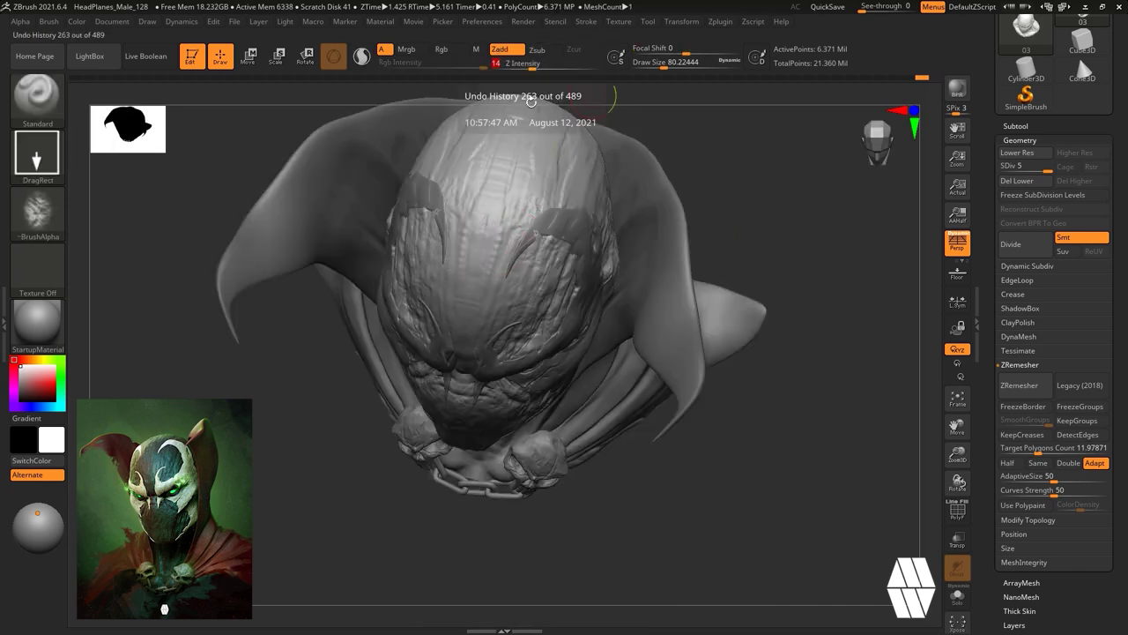
{"action": "left_click", "coordinate": [525, 64]}
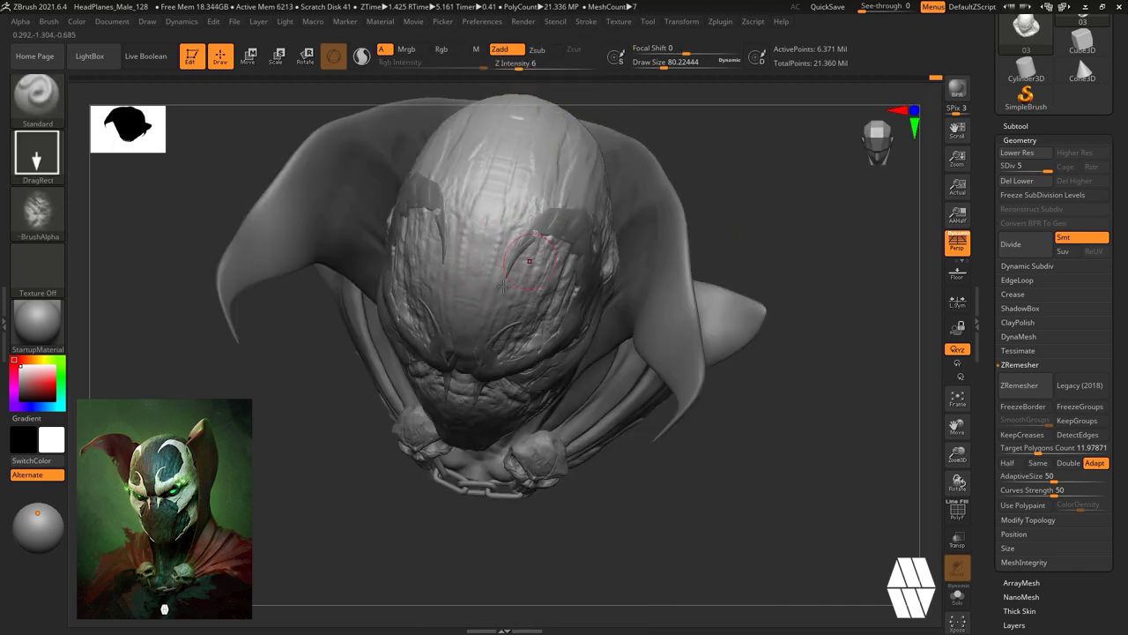
{"action": "left_click_drag", "start_coordinate": [767, 172], "coordinate": [808, 279]}
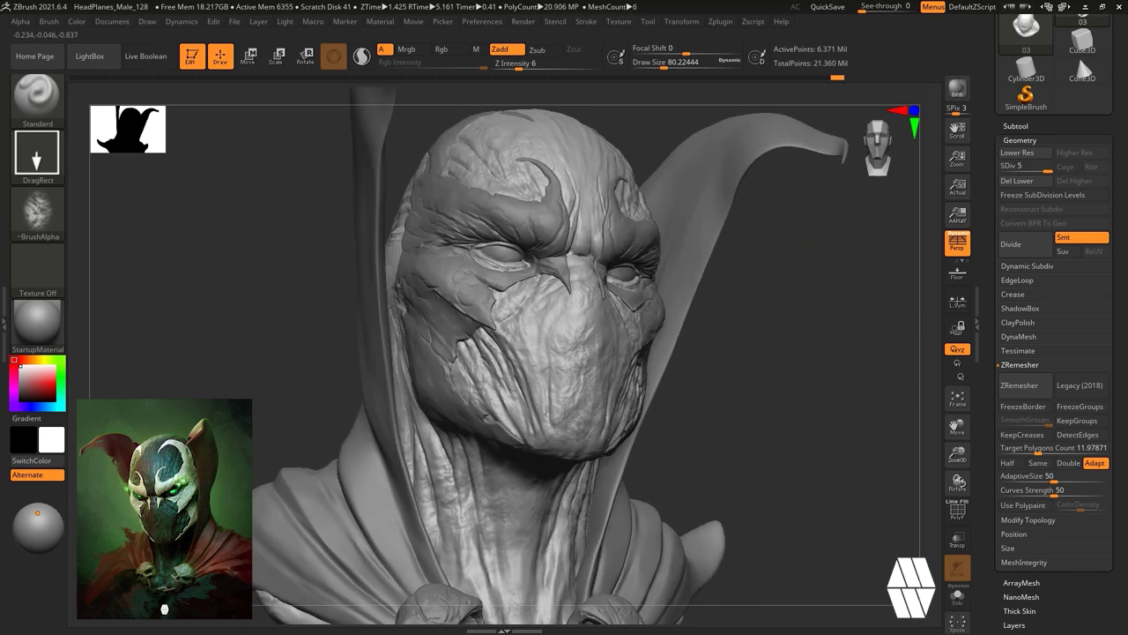
Add skin texture stamps to the neck and the back of the head at Z Intensity 15.
{"action": "left_click", "coordinate": [533, 65]}
{"action": "left_click_drag", "start_coordinate": [793, 344], "coordinate": [738, 180], "text": "alt"}
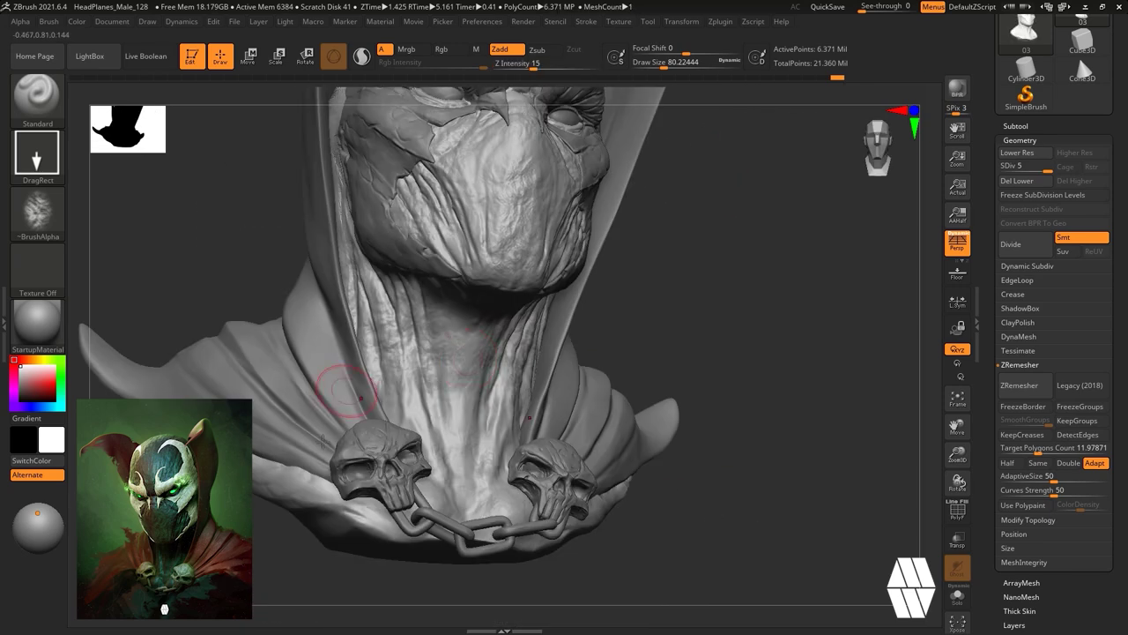
{"action": "mouse_move", "coordinate": [691, 315]}
{"action": "right_mouse_down"}
{"action": "mouse_move", "coordinate": [723, 373]}
{"action": "mouse_move", "coordinate": [552, 401]}
{"action": "right_mouse_up"}
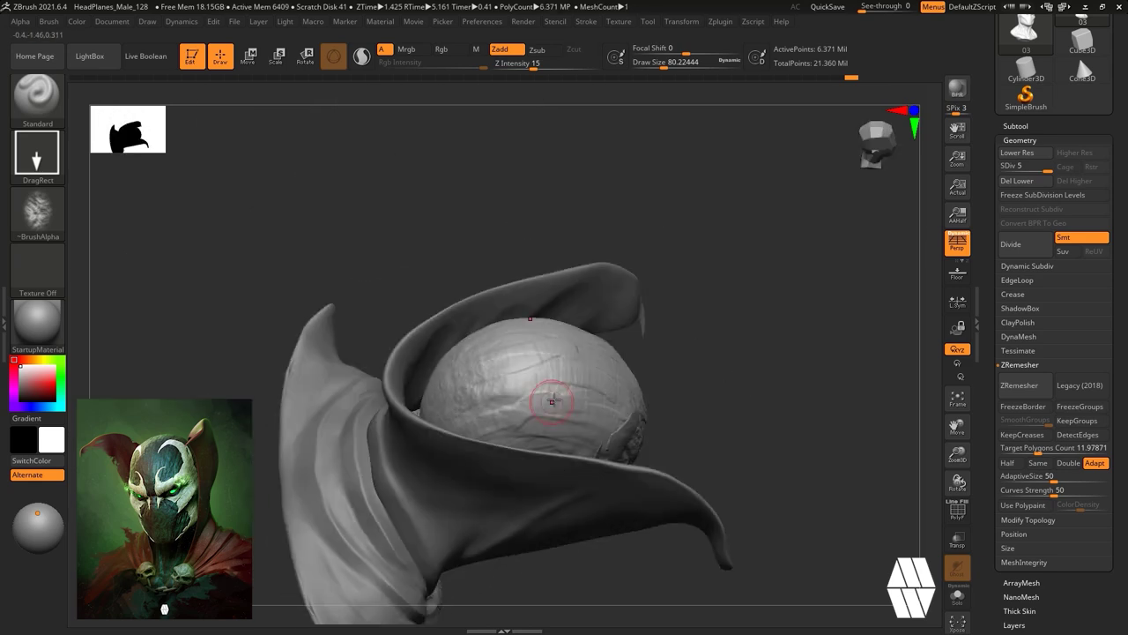
{"action": "mouse_move", "coordinate": [503, 355]}
{"action": "right_mouse_down"}
{"action": "mouse_move", "coordinate": [562, 391]}
{"action": "mouse_move", "coordinate": [521, 186]}
{"action": "mouse_move", "coordinate": [635, 270]}
{"action": "mouse_move", "coordinate": [640, 241]}
{"action": "mouse_move", "coordinate": [656, 256]}
{"action": "right_mouse_up"}
Select the mask markings and adjust their shape with the Move brush at a draw size of about 46.
{"action": "key", "text": "b"}
{"action": "key", "text": "m"}
{"action": "key", "text": "v"}
{"action": "mouse_move", "coordinate": [677, 433]}
{"action": "right_mouse_down"}
{"action": "mouse_move", "coordinate": [586, 388]}
{"action": "mouse_move", "coordinate": [683, 282]}
{"action": "right_mouse_up"}
{"action": "right_click_drag", "start_coordinate": [683, 282], "coordinate": [710, 187], "text": "ctrl"}
{"action": "key", "text": "f"}
{"action": "right_click_drag", "start_coordinate": [759, 256], "coordinate": [704, 305]}
{"action": "left_click", "coordinate": [594, 261], "text": "alt"}
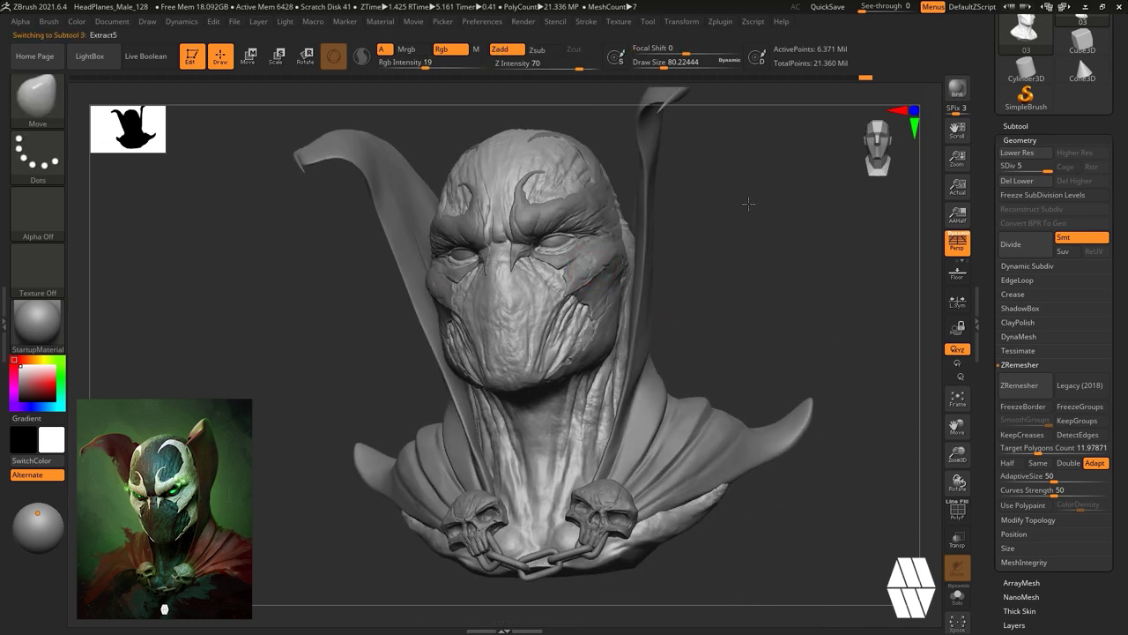
{"action": "right_click_drag", "start_coordinate": [797, 242], "coordinate": [759, 259]}
{"action": "key", "text": "space"}
{"action": "left_click_drag", "start_coordinate": [760, 259], "coordinate": [749, 259]}
{"action": "right_click_drag", "start_coordinate": [802, 234], "coordinate": [746, 262], "text": "alt"}
{"action": "right_click_drag", "start_coordinate": [670, 211], "coordinate": [706, 180]}
Select the head and spray pores over the face using the Standard brush, Spray stroke, Zsub, Z Intensity 15 and draw size 112.
{"action": "left_click", "coordinate": [503, 344], "text": "alt"}
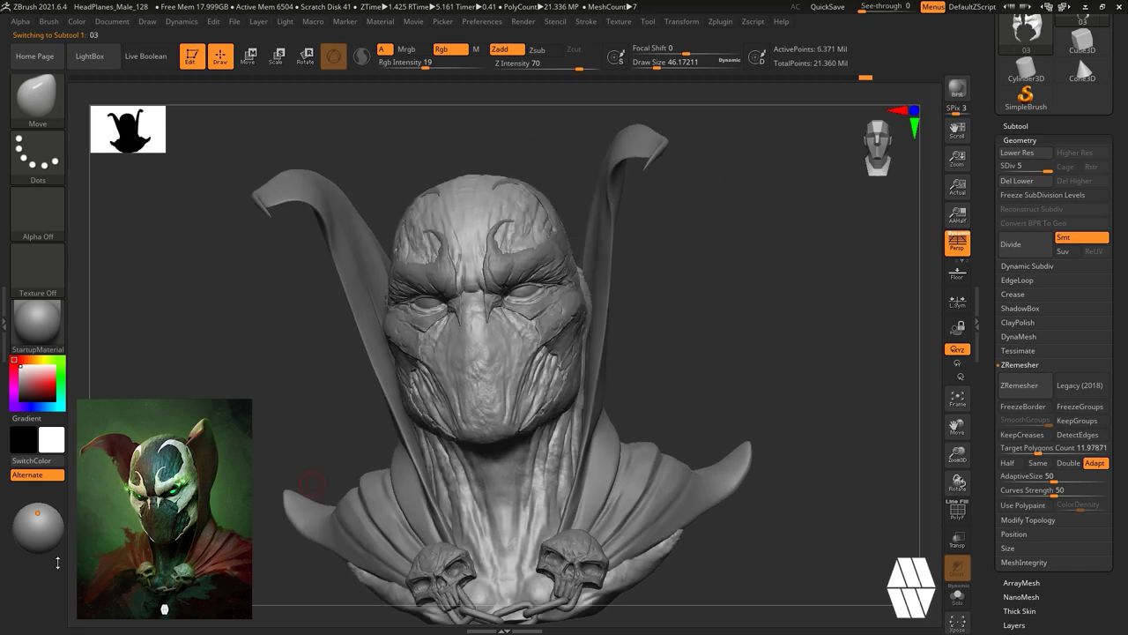
{"action": "key", "text": "b"}
{"action": "key", "text": "b"}
{"action": "key", "text": "s"}
{"action": "key", "text": "t"}
{"action": "mouse_move", "coordinate": [782, 275]}
{"action": "right_mouse_down"}
{"action": "mouse_move", "coordinate": [735, 305]}
{"action": "mouse_move", "coordinate": [731, 363]}
{"action": "right_mouse_up"}
{"action": "left_click", "coordinate": [37, 154]}
{"action": "left_click", "coordinate": [310, 160]}
{"action": "key", "text": "space"}
{"action": "left_click_drag", "start_coordinate": [449, 213], "coordinate": [459, 211]}
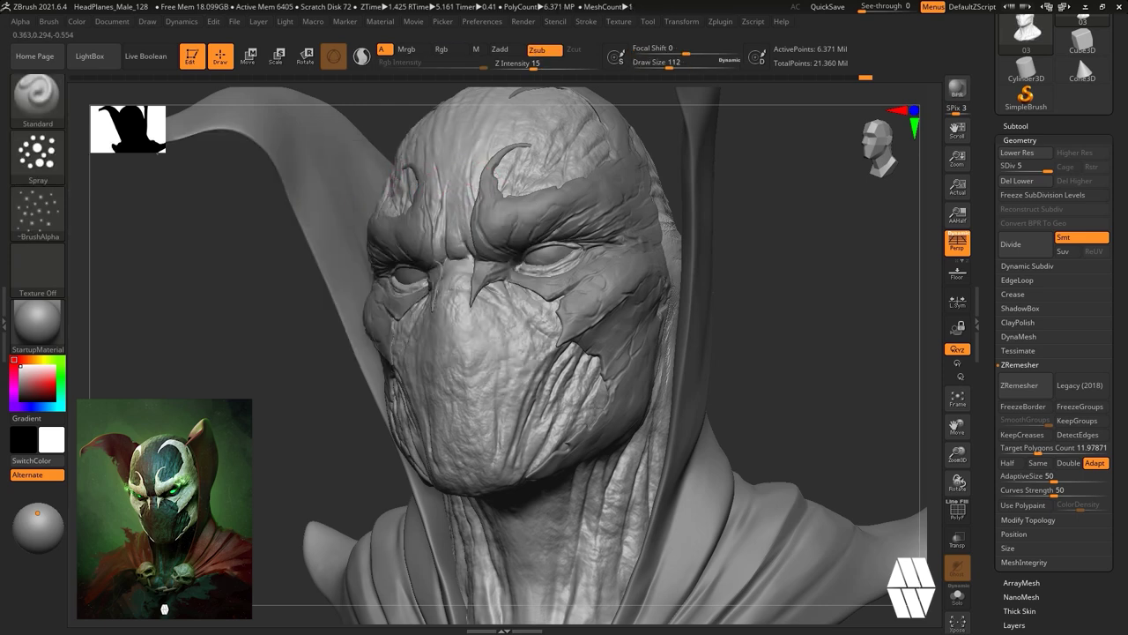
{"action": "right_click_drag", "start_coordinate": [615, 536], "coordinate": [598, 356], "text": "alt"}
{"action": "right_click_drag", "start_coordinate": [756, 258], "coordinate": [821, 590]}
{"action": "right_click_drag", "start_coordinate": [664, 244], "coordinate": [816, 613]}
{"action": "right_click_drag", "start_coordinate": [825, 481], "coordinate": [673, 372]}
Select the mask markings and spray fine surface pitting over them with Zsub at Z Intensity 15.
{"action": "left_click", "coordinate": [498, 259], "text": "alt"}
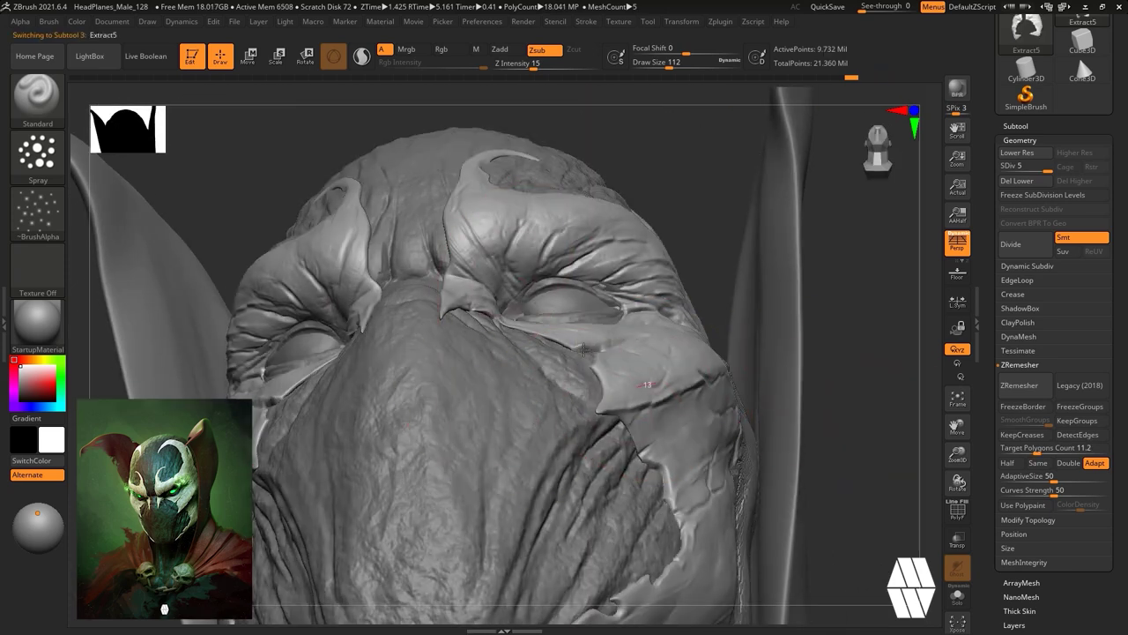
{"action": "right_click_drag", "start_coordinate": [829, 408], "coordinate": [789, 401]}
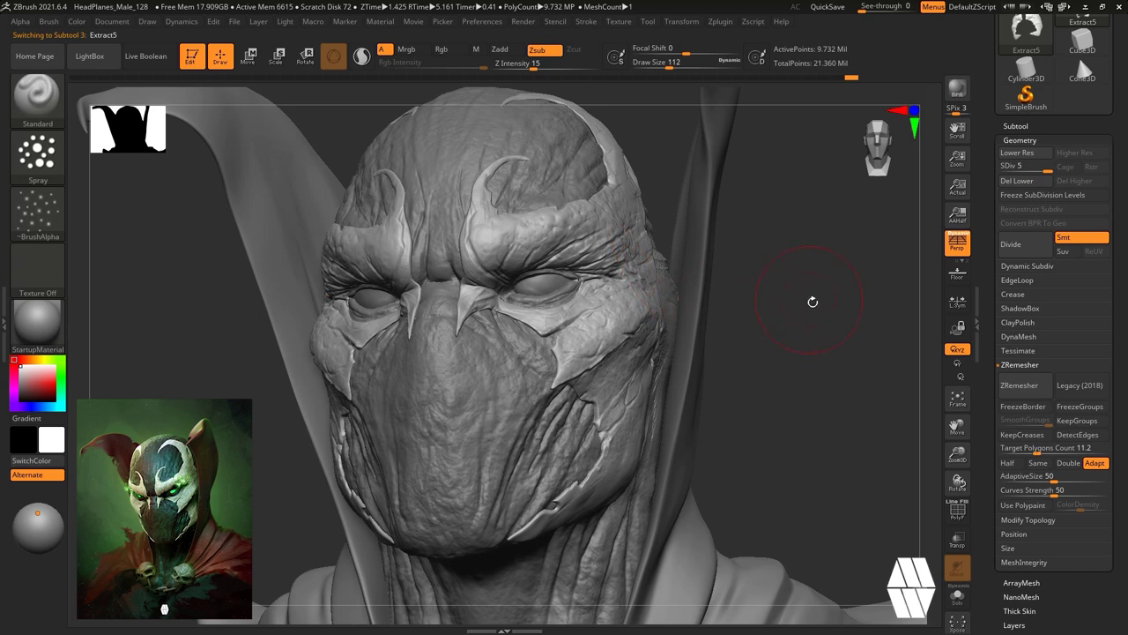
{"action": "right_click_drag", "start_coordinate": [812, 302], "coordinate": [801, 305]}
{"action": "right_click_drag", "start_coordinate": [749, 229], "coordinate": [705, 339]}
{"action": "right_click_drag", "start_coordinate": [828, 423], "coordinate": [809, 236]}
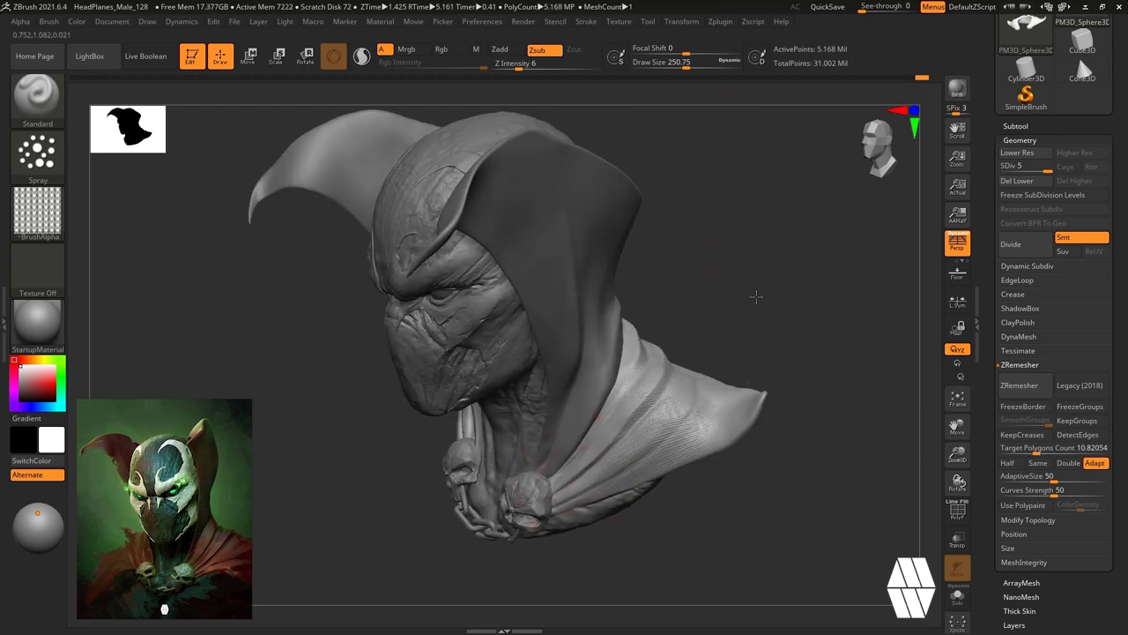
Spray a woven fabric texture over the shoulder cape with Zsub, Z Intensity 6 and draw size of about 251.
{"action": "right_click_drag", "start_coordinate": [757, 296], "coordinate": [665, 266]}
{"action": "right_click_drag", "start_coordinate": [702, 485], "coordinate": [656, 291]}
{"action": "right_click_drag", "start_coordinate": [622, 488], "coordinate": [558, 501]}
Select the tall collar and spray the same woven fabric texture across its surfaces.
{"action": "left_click", "coordinate": [558, 500], "text": "alt"}
{"action": "right_click_drag", "start_coordinate": [784, 250], "coordinate": [828, 362], "text": "alt"}
{"action": "right_click_drag", "start_coordinate": [829, 362], "coordinate": [805, 200]}
{"action": "right_click_drag", "start_coordinate": [761, 521], "coordinate": [843, 302]}
{"action": "right_click_drag", "start_coordinate": [848, 180], "coordinate": [750, 265]}
{"action": "right_click_drag", "start_coordinate": [573, 332], "coordinate": [670, 388]}
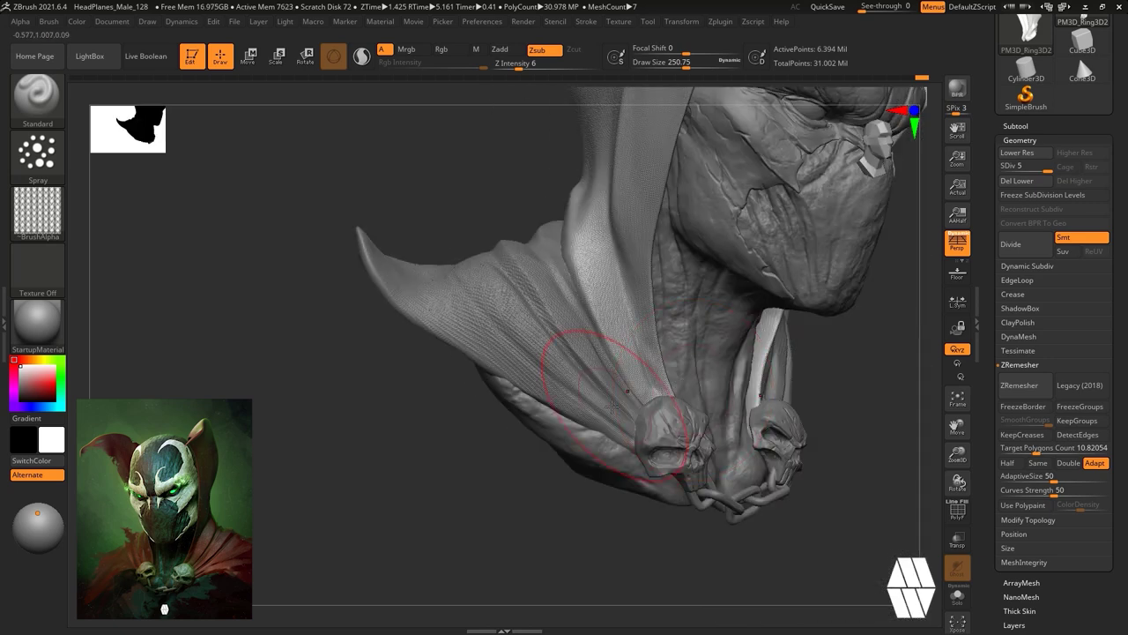
Select the cape again and extend the woven texture over its remaining areas around the front of the bust.
{"action": "left_click", "coordinate": [614, 412], "text": "alt"}
{"action": "right_click_drag", "start_coordinate": [524, 484], "coordinate": [756, 394]}
{"action": "right_click_drag", "start_coordinate": [790, 455], "coordinate": [730, 409]}
{"action": "right_click_drag", "start_coordinate": [617, 471], "coordinate": [828, 342]}
{"action": "left_click", "coordinate": [480, 228], "text": "alt"}
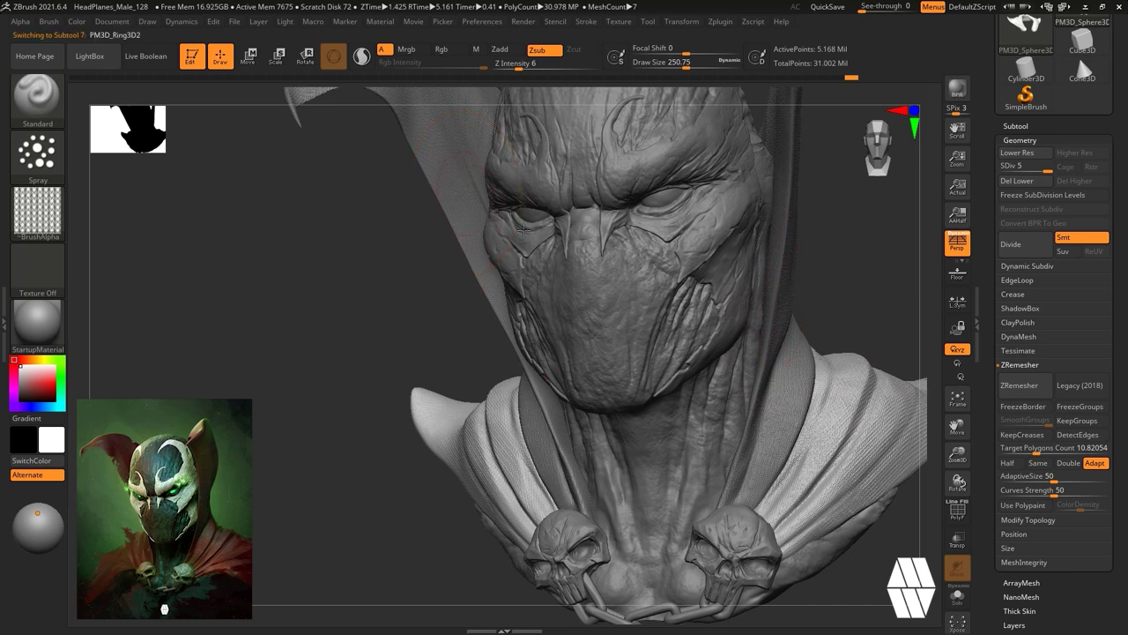
{"action": "mouse_move", "coordinate": [597, 534]}
{"action": "right_mouse_down", "text": "ctrl"}
{"action": "mouse_move", "coordinate": [808, 235]}
{"action": "mouse_move", "coordinate": [790, 274]}
{"action": "mouse_move", "coordinate": [573, 464]}
{"action": "mouse_move", "coordinate": [792, 315]}
{"action": "mouse_move", "coordinate": [801, 288]}
{"action": "mouse_move", "coordinate": [784, 317]}
{"action": "right_mouse_up", "text": "ctrl"}
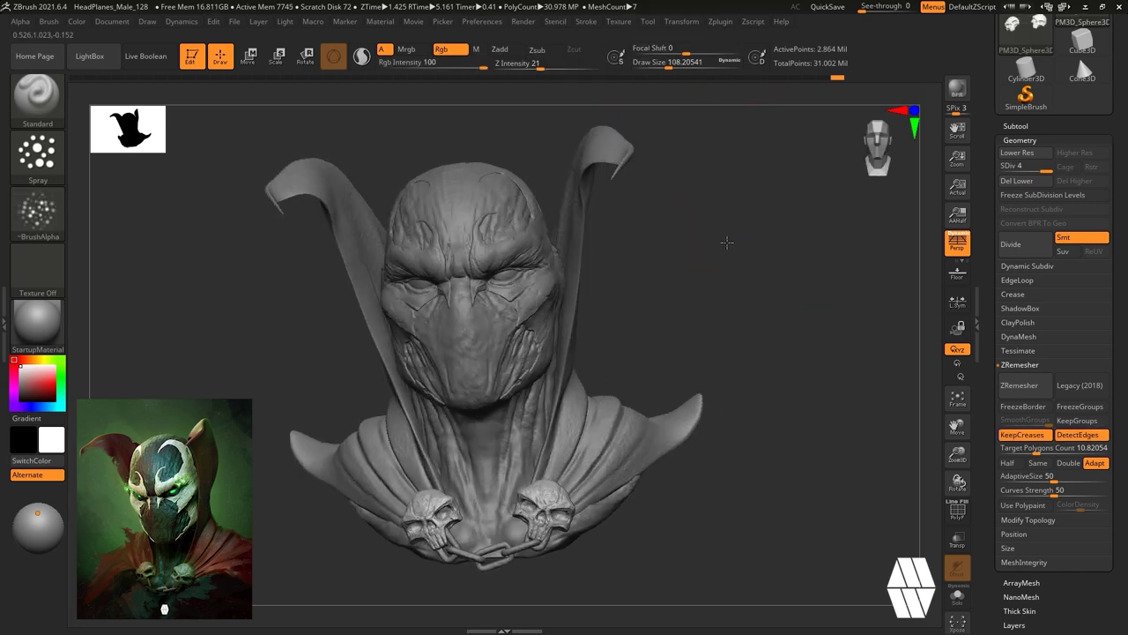
Apply the SkinShade4 material to the bust.
{"action": "right_click_drag", "start_coordinate": [727, 243], "coordinate": [760, 247], "text": "shift"}
{"action": "left_click", "coordinate": [37, 323]}
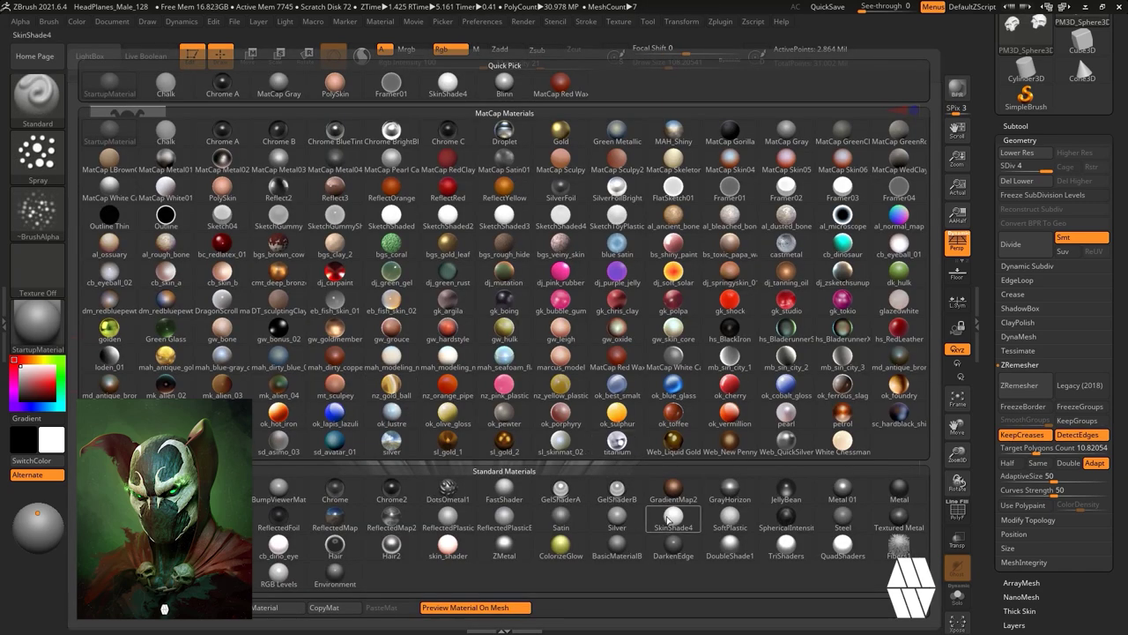
{"action": "left_click", "coordinate": [665, 520]}
Select the head and choose a dark desaturated blue as the painting colour.
{"action": "left_click", "coordinate": [496, 338], "text": "alt"}
{"action": "left_click", "coordinate": [31, 406]}
{"action": "left_click_drag", "start_coordinate": [25, 396], "coordinate": [23, 395]}
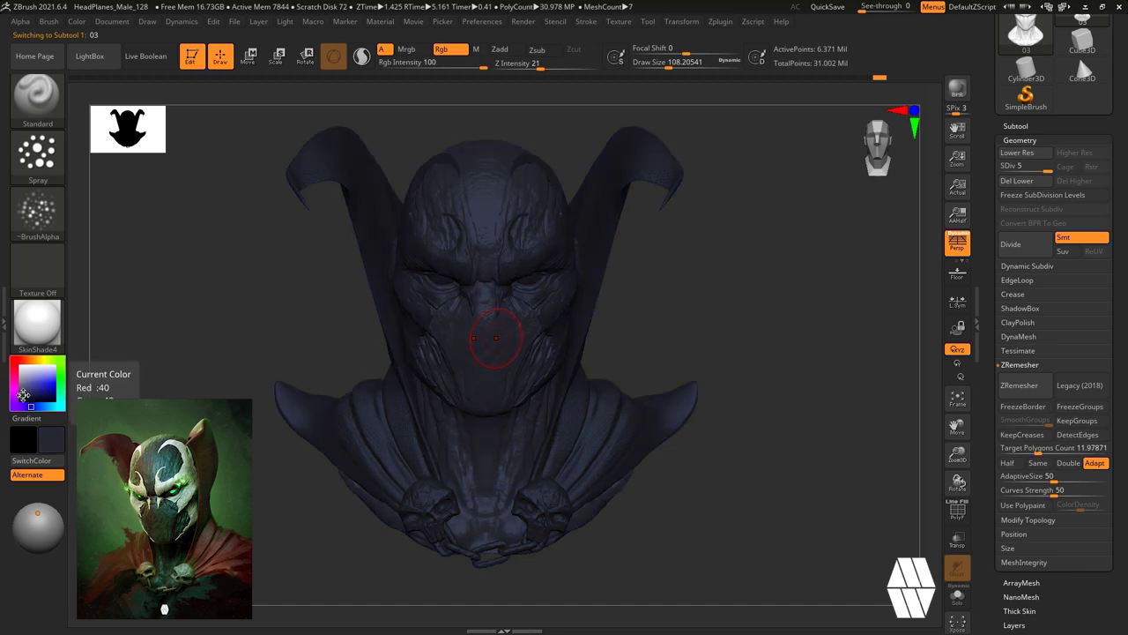
{"action": "left_click", "coordinate": [24, 394]}
{"action": "left_click", "coordinate": [22, 392]}
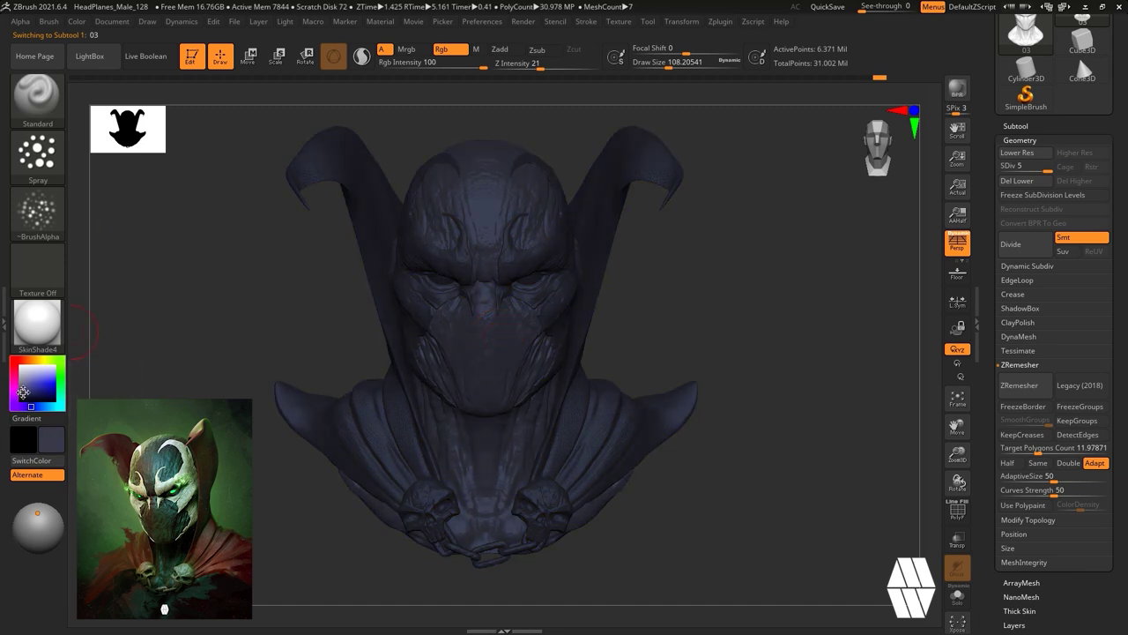
Fill the head with the dark blue, then fill the pale face markings with a light grey.
{"action": "left_click", "coordinate": [77, 22]}
{"action": "left_click", "coordinate": [110, 272]}
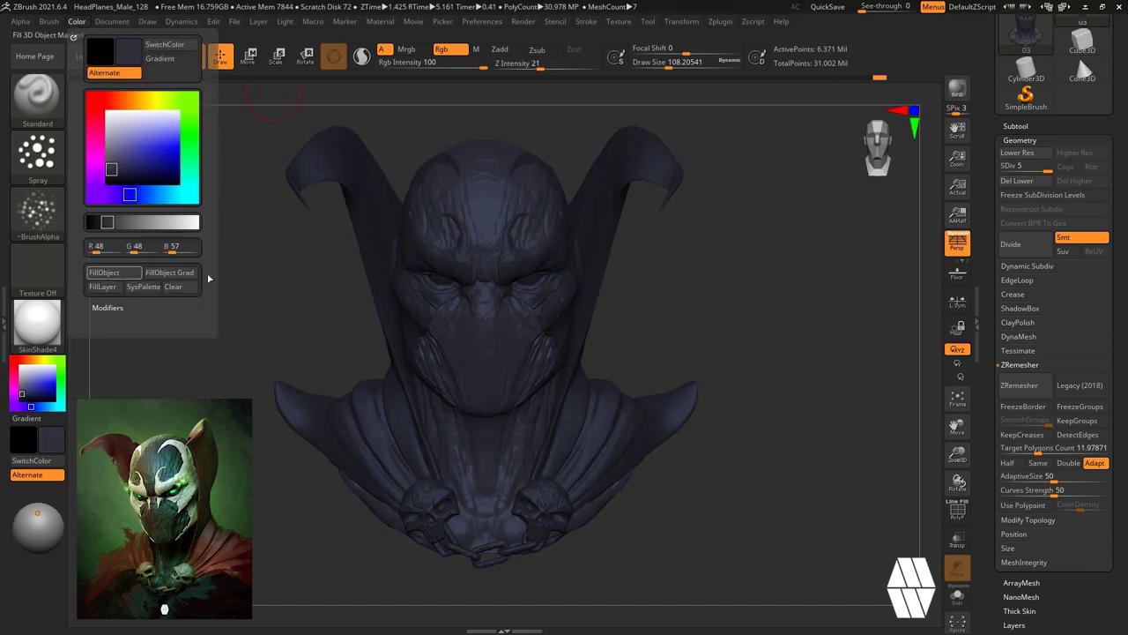
{"action": "left_click", "coordinate": [523, 263], "text": "alt"}
{"action": "left_click", "coordinate": [21, 371]}
{"action": "left_click", "coordinate": [76, 22]}
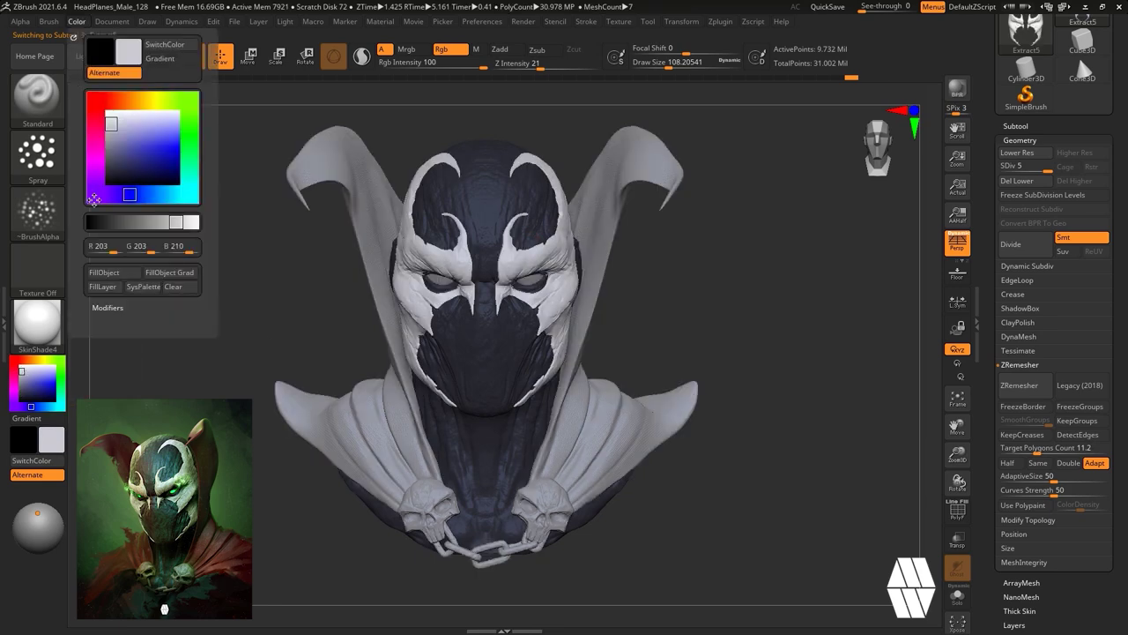
{"action": "left_click", "coordinate": [111, 271]}
Select the eyes, choose a saturated green and fill them with it.
{"action": "left_click", "coordinate": [534, 280], "text": "alt"}
{"action": "left_click", "coordinate": [61, 366]}
{"action": "left_click", "coordinate": [52, 371]}
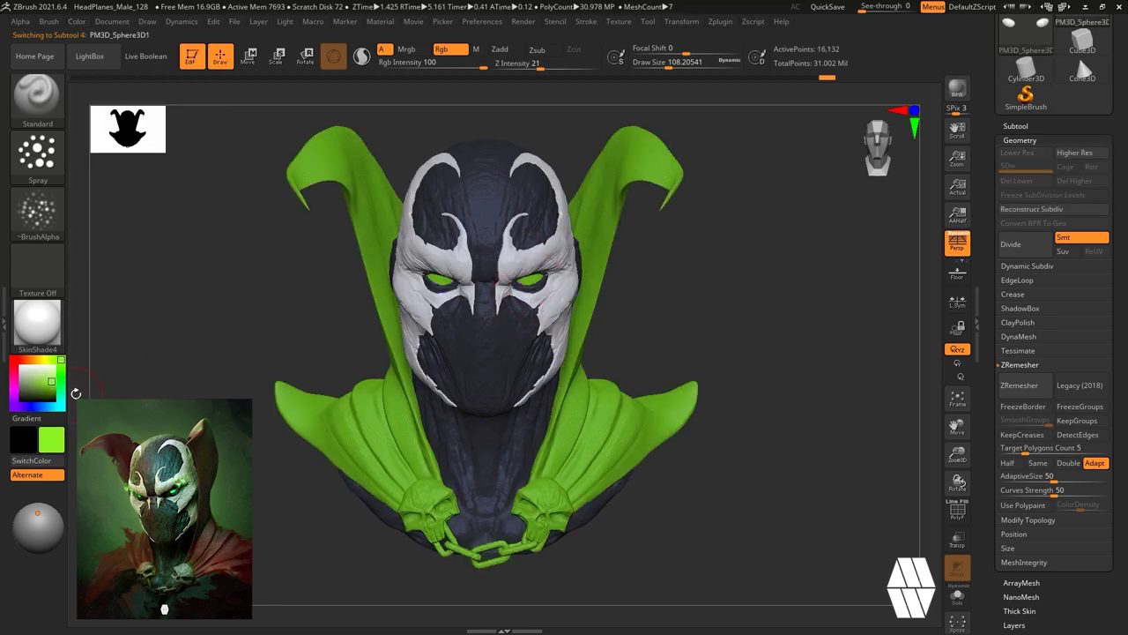
{"action": "left_click", "coordinate": [61, 377]}
{"action": "left_click", "coordinate": [49, 381]}
{"action": "left_click", "coordinate": [49, 383]}
{"action": "left_click", "coordinate": [50, 386]}
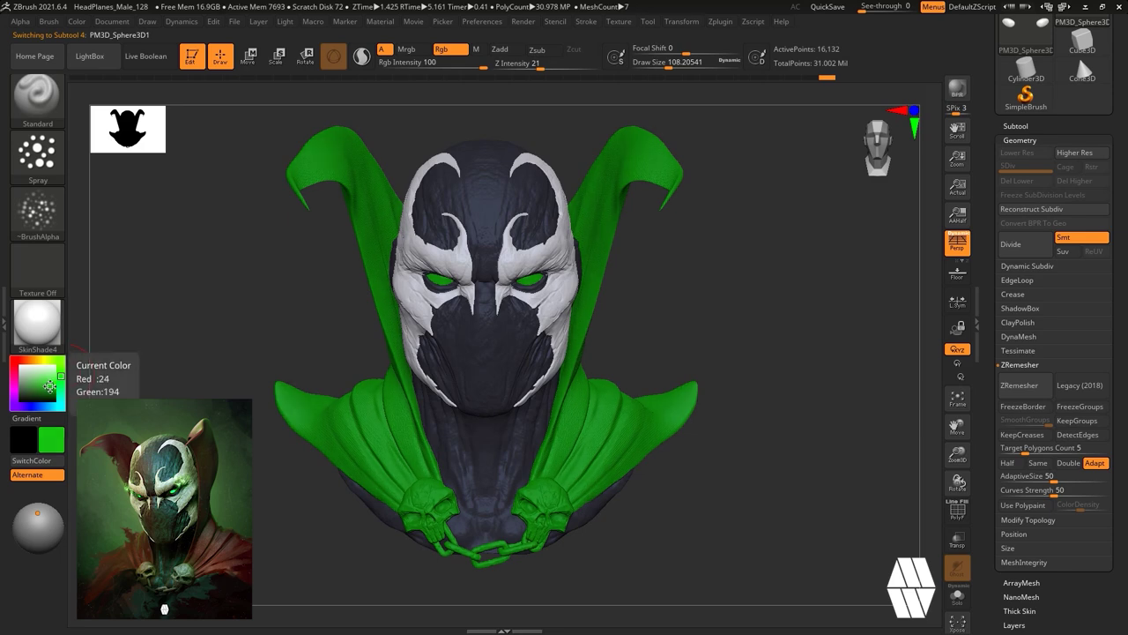
{"action": "left_click", "coordinate": [77, 22]}
{"action": "left_click", "coordinate": [110, 271]}
Fill the tall collar and the shoulder cape with a dark red.
{"action": "left_click", "coordinate": [646, 174], "text": "alt"}
{"action": "left_click", "coordinate": [14, 360]}
{"action": "left_click", "coordinate": [42, 389]}
{"action": "left_click", "coordinate": [77, 22]}
{"action": "left_click", "coordinate": [102, 274]}
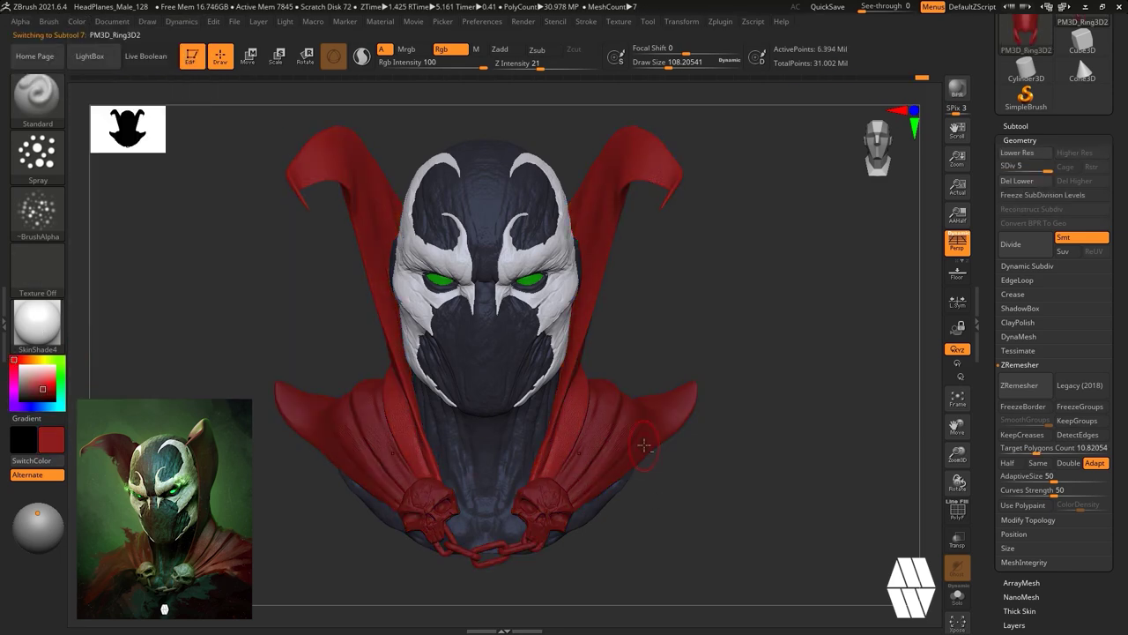
{"action": "left_click", "coordinate": [642, 446], "text": "alt"}
{"action": "left_click", "coordinate": [76, 22]}
{"action": "left_click", "coordinate": [111, 273]}
Fill the two skulls and the chain with a muted grey-brown.
{"action": "left_click", "coordinate": [428, 511], "text": "alt"}
{"action": "left_click_drag", "start_coordinate": [28, 388], "coordinate": [21, 386]}
{"action": "left_click", "coordinate": [77, 22]}
{"action": "left_click", "coordinate": [103, 272]}
{"action": "left_click", "coordinate": [488, 551], "text": "alt"}
{"action": "left_click", "coordinate": [76, 22]}
{"action": "left_click", "coordinate": [105, 272]}
Select the head and mottle its dark blue with the Color Spray stroke at an Rgb intensity of 39.
{"action": "left_click_drag", "start_coordinate": [736, 411], "coordinate": [722, 278]}
{"action": "left_click", "coordinate": [545, 334], "text": "alt"}
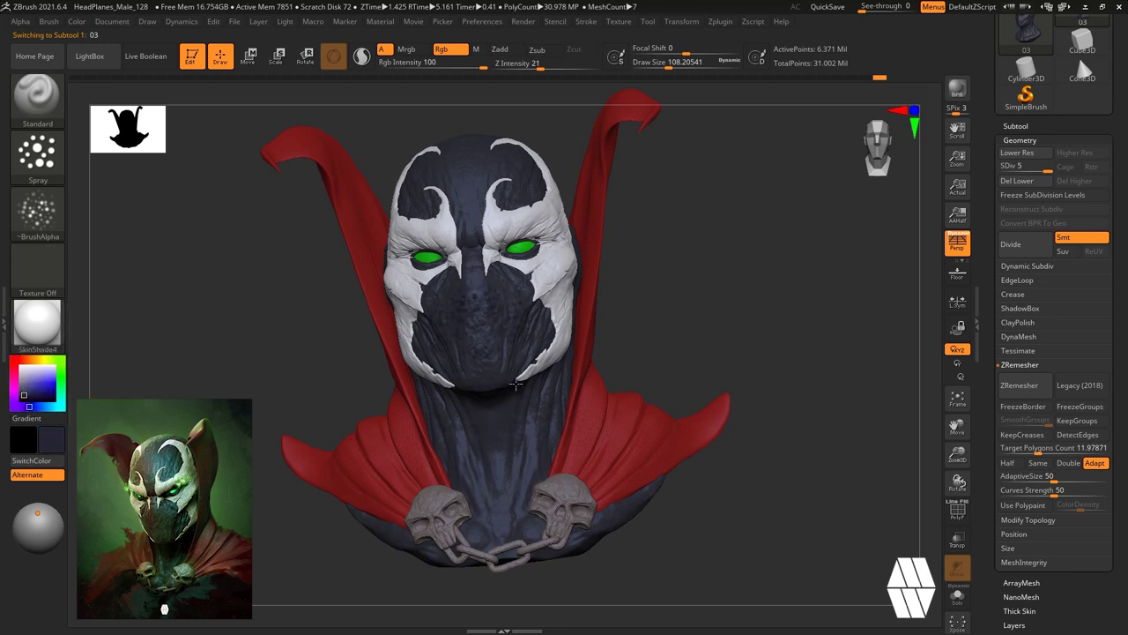
{"action": "left_click_drag", "start_coordinate": [679, 231], "coordinate": [631, 241]}
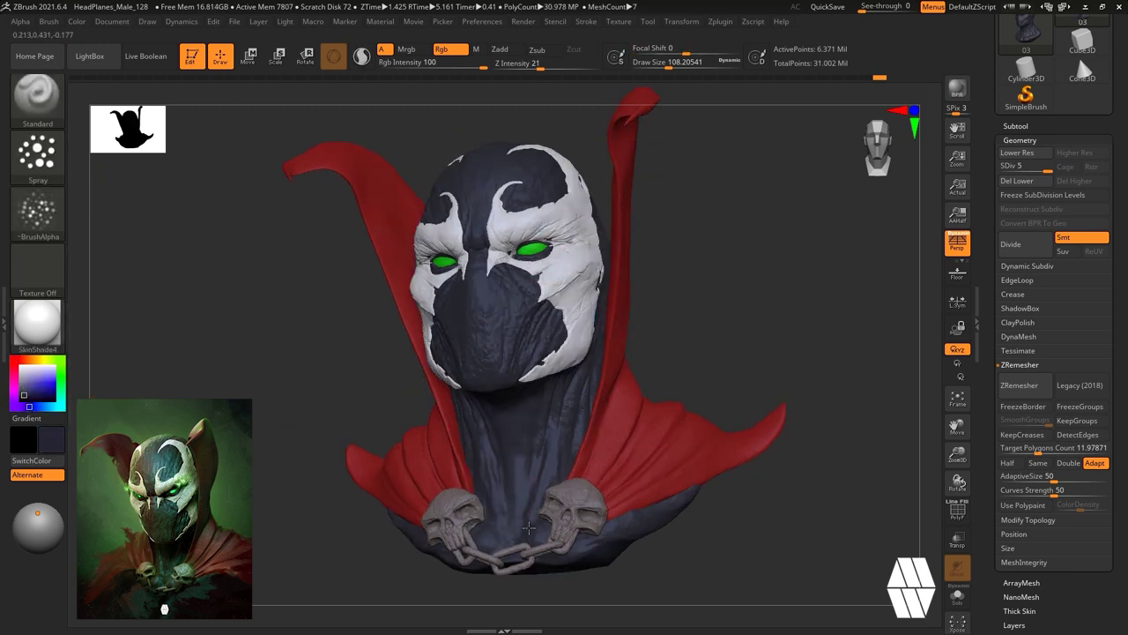
{"action": "left_click_drag", "start_coordinate": [515, 248], "coordinate": [519, 247]}
{"action": "mouse_move", "coordinate": [715, 212]}
{"action": "left_mouse_down"}
{"action": "mouse_move", "coordinate": [703, 214]}
{"action": "mouse_move", "coordinate": [732, 209]}
{"action": "mouse_move", "coordinate": [648, 247]}
{"action": "mouse_move", "coordinate": [790, 286]}
{"action": "left_mouse_up"}
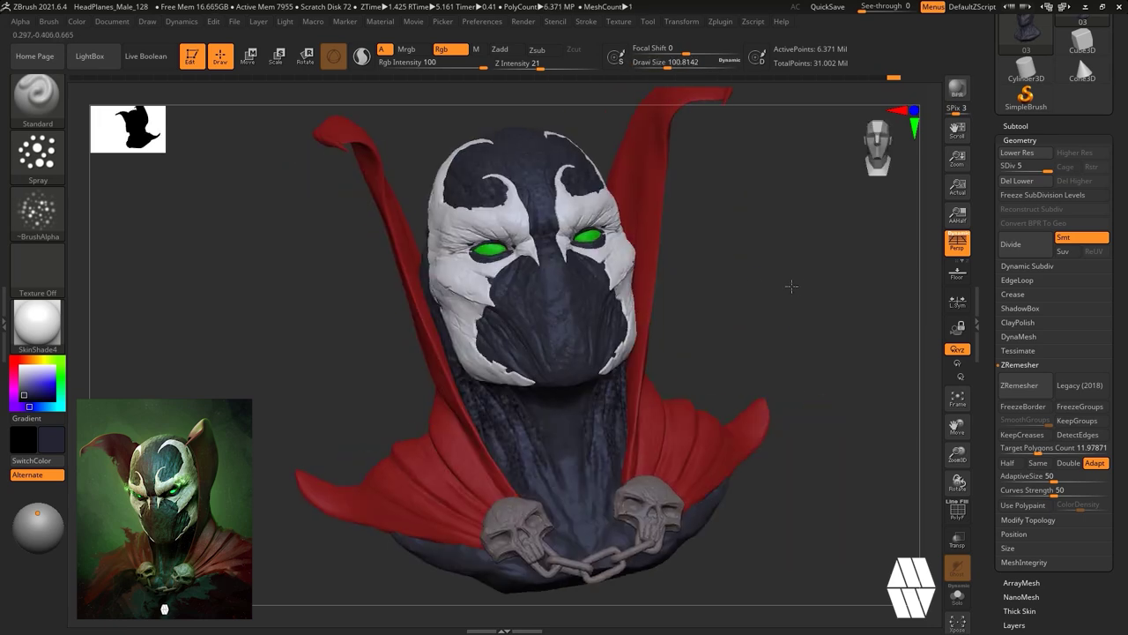
{"action": "left_click", "coordinate": [38, 155]}
{"action": "left_click", "coordinate": [279, 165]}
{"action": "left_click", "coordinate": [38, 211]}
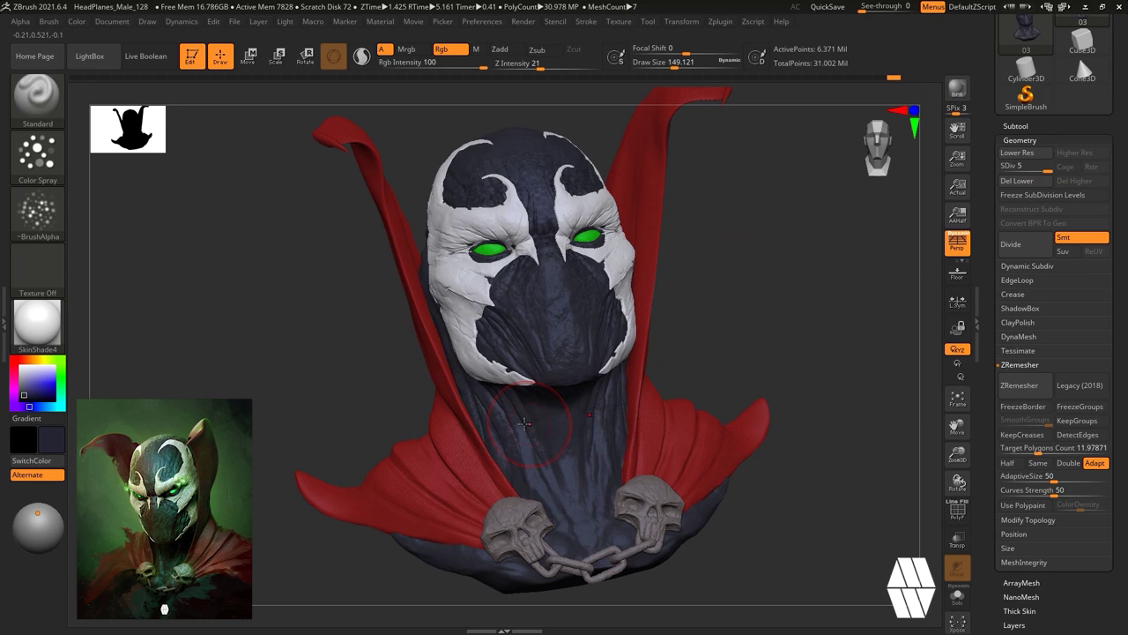
{"action": "left_click_drag", "start_coordinate": [841, 277], "coordinate": [749, 269]}
{"action": "key", "text": "["}
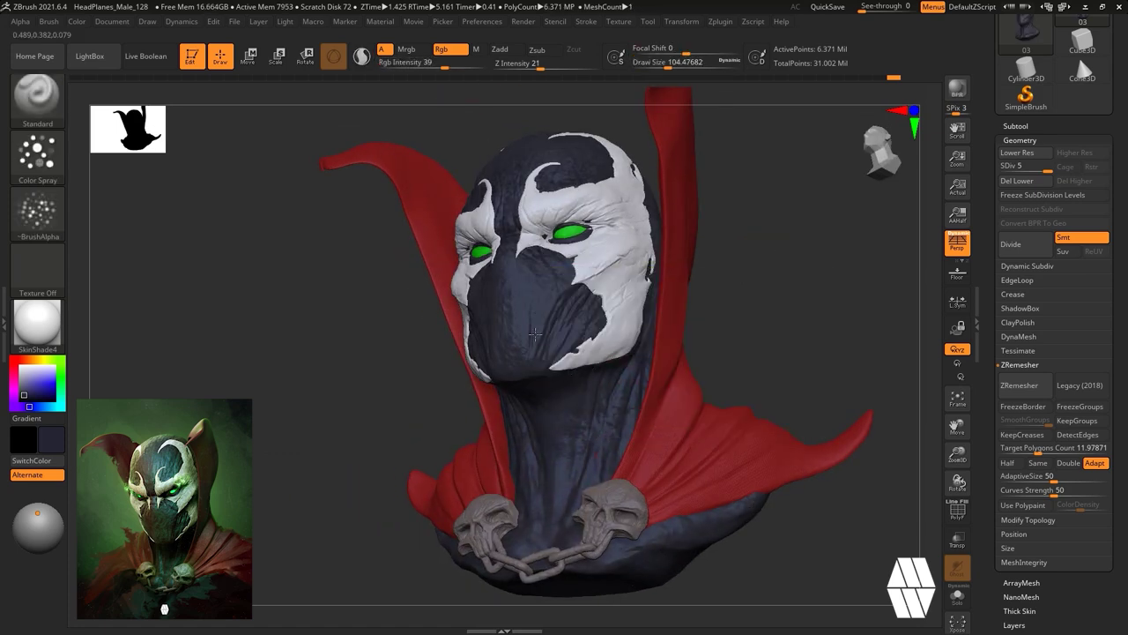
Select the pale face markings and spray a mottled greyish brown over them.
{"action": "left_click", "coordinate": [617, 253], "text": "alt"}
{"action": "left_click", "coordinate": [32, 360]}
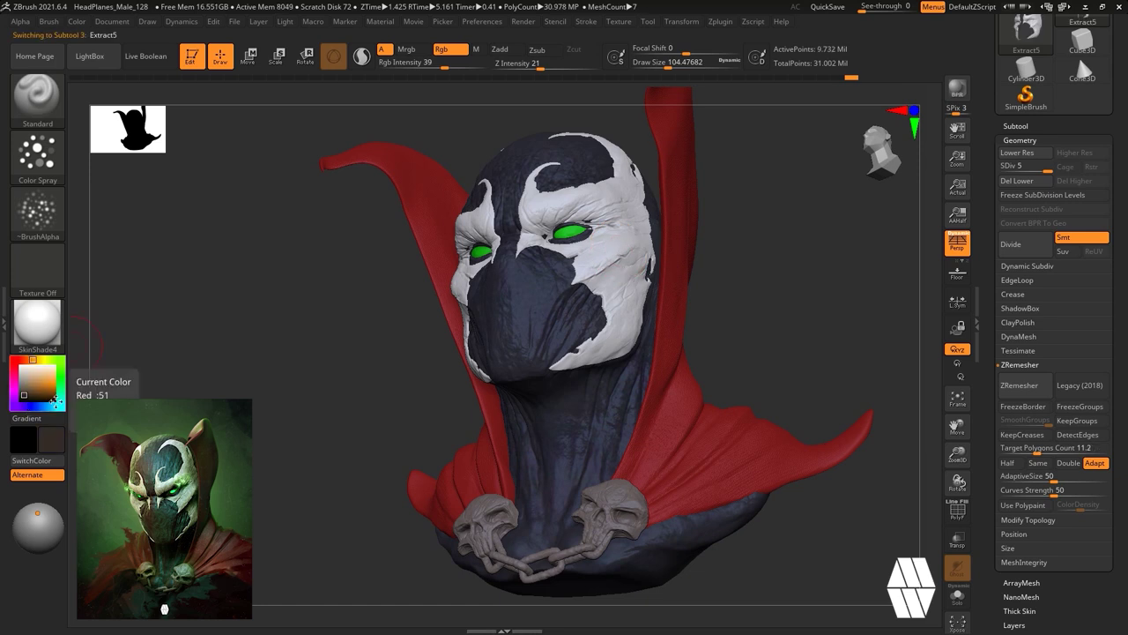
{"action": "left_click", "coordinate": [24, 384]}
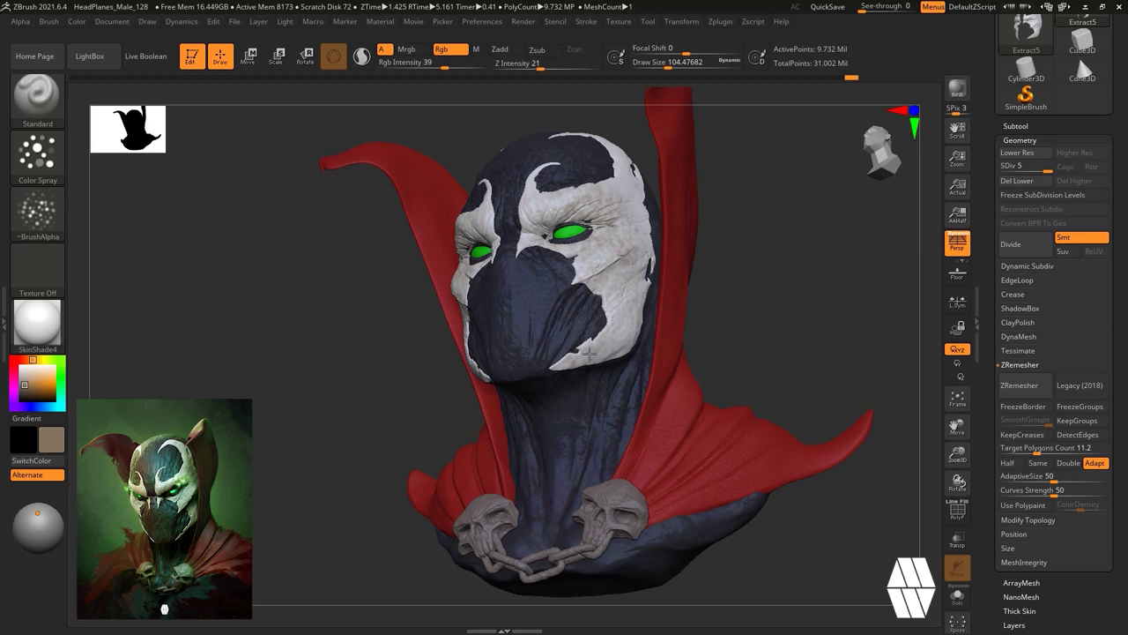
{"action": "mouse_move", "coordinate": [598, 255]}
{"action": "right_mouse_down"}
{"action": "mouse_move", "coordinate": [678, 267]}
{"action": "mouse_move", "coordinate": [615, 253]}
{"action": "right_mouse_up"}
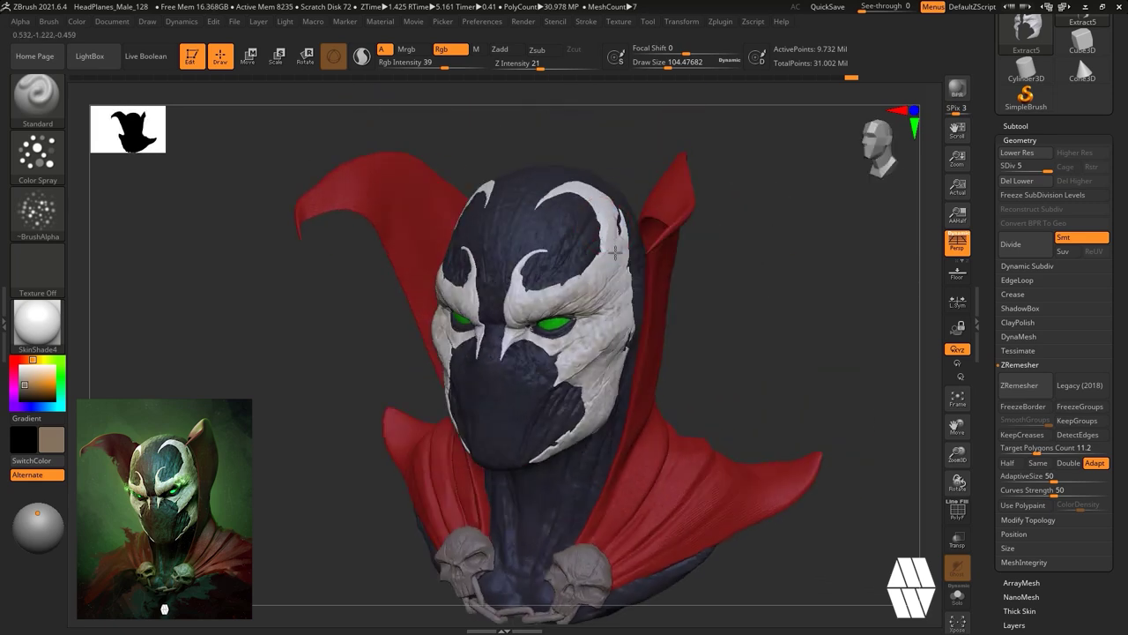
{"action": "mouse_move", "coordinate": [539, 267]}
{"action": "right_mouse_down"}
{"action": "mouse_move", "coordinate": [798, 246]}
{"action": "mouse_move", "coordinate": [806, 300]}
{"action": "right_mouse_up"}
Choose a dark blue and shade the pale markings around the eye sockets with a smaller brush.
{"action": "left_click", "coordinate": [38, 406]}
{"action": "left_click", "coordinate": [25, 395]}
{"action": "left_click_drag", "start_coordinate": [551, 333], "coordinate": [598, 341]}
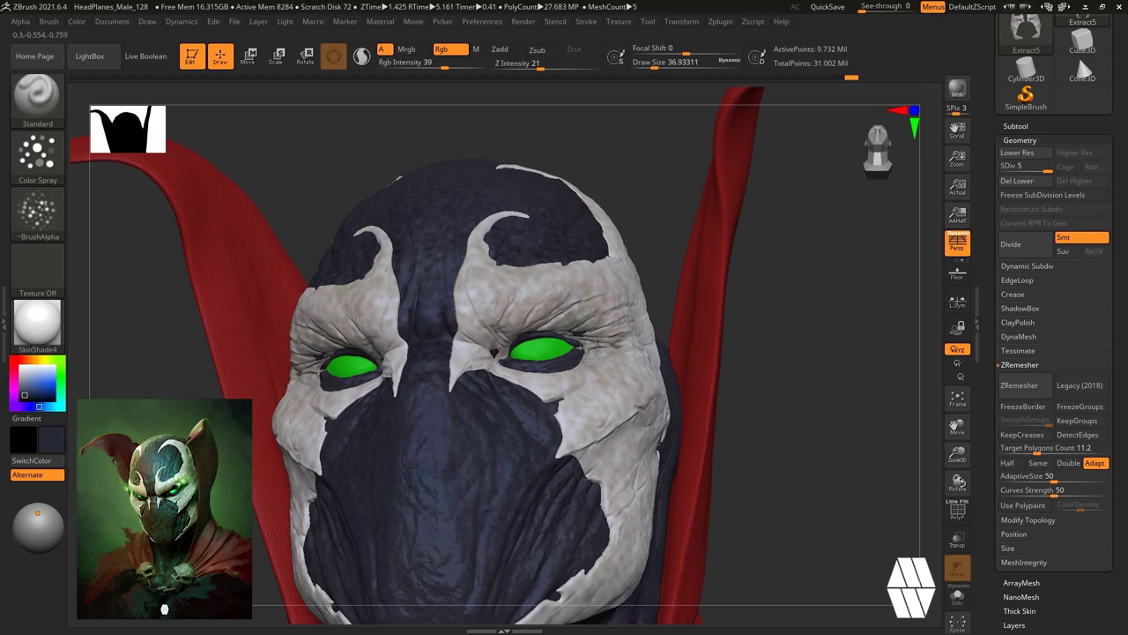
{"action": "right_click_drag", "start_coordinate": [767, 304], "coordinate": [772, 388]}
{"action": "right_click_drag", "start_coordinate": [773, 388], "coordinate": [769, 251], "text": "ctrl"}
{"action": "right_click_drag", "start_coordinate": [768, 251], "coordinate": [764, 215]}
Select the head and mask it by cavity with blur 2 and intensity 100.
{"action": "left_click_drag", "start_coordinate": [1095, 591], "coordinate": [1089, 501]}
{"action": "left_click", "coordinate": [1025, 440]}
{"action": "left_click_drag", "start_coordinate": [1030, 266], "coordinate": [1031, 296]}
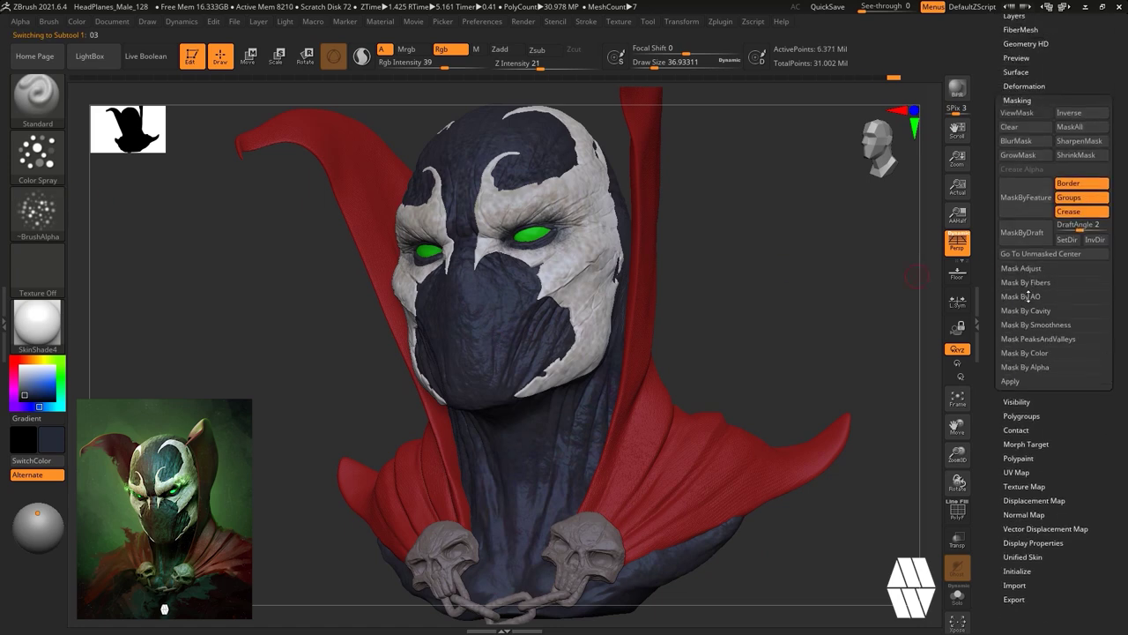
{"action": "left_click", "coordinate": [1027, 310]}
{"action": "left_click", "coordinate": [1029, 324]}
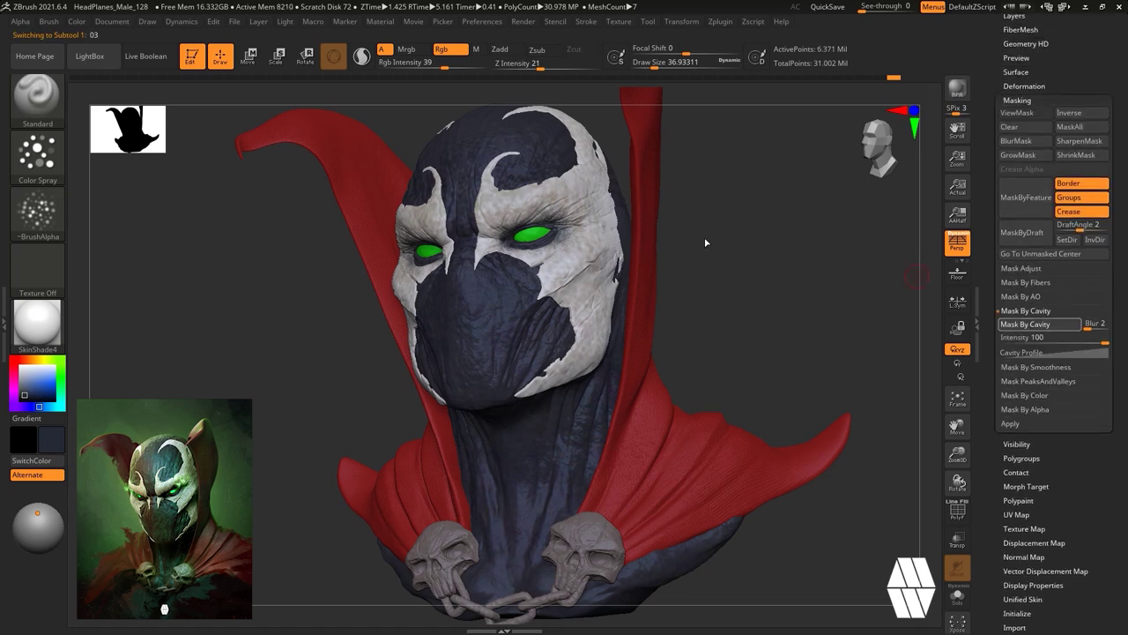
{"action": "left_click", "coordinate": [1031, 143]}
{"action": "left_click", "coordinate": [1029, 127]}
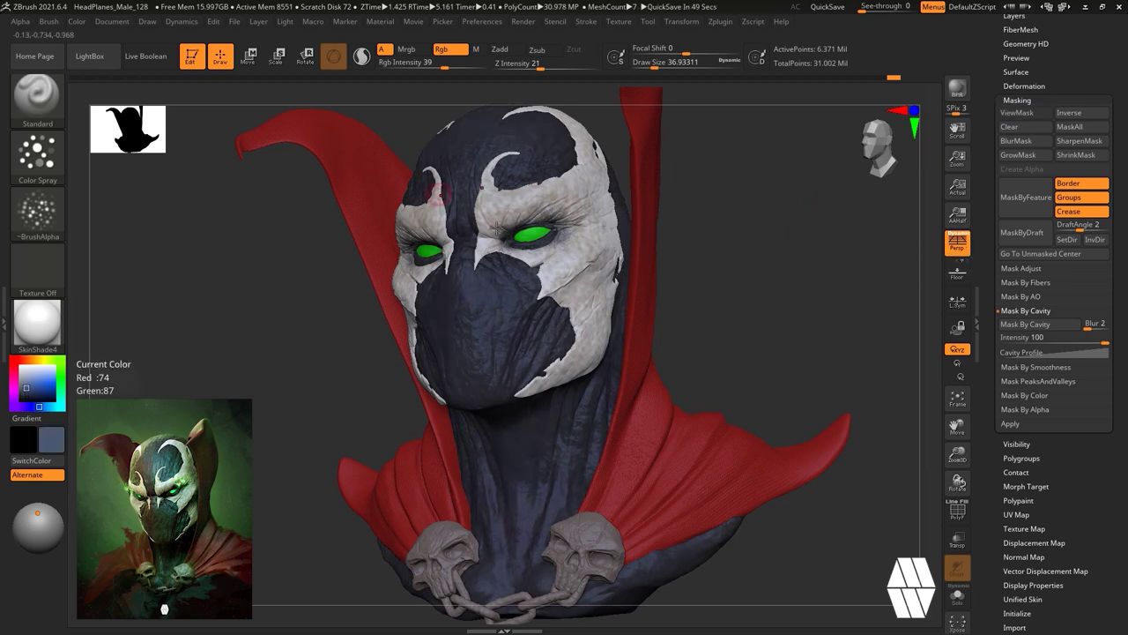
Raise the Rgb intensity to 92, test a lighter blue on the face, undo the strokes and toggle the mask display.
{"action": "left_click_drag", "start_coordinate": [687, 291], "coordinate": [838, 304]}
{"action": "left_click_drag", "start_coordinate": [444, 65], "coordinate": [478, 65]}
{"action": "left_click_drag", "start_coordinate": [438, 304], "coordinate": [454, 359]}
{"action": "left_click_drag", "start_coordinate": [673, 245], "coordinate": [677, 302], "text": "alt"}
{"action": "key", "text": "ctrl+z"}
{"action": "key", "text": "ctrl+z"}
{"action": "left_click", "coordinate": [1027, 117]}
{"action": "key", "text": "ctrl+h"}
Spray a lighter blue over the dark skin of the mouth area and forehead.
{"action": "left_click_drag", "start_coordinate": [420, 368], "coordinate": [502, 451]}
{"action": "left_click_drag", "start_coordinate": [732, 338], "coordinate": [572, 335]}
{"action": "key", "text": "ctrl+z"}
{"action": "left_click", "coordinate": [26, 390]}
{"action": "left_click_drag", "start_coordinate": [737, 339], "coordinate": [736, 300]}
{"action": "left_click_drag", "start_coordinate": [793, 220], "coordinate": [863, 459], "text": "alt"}
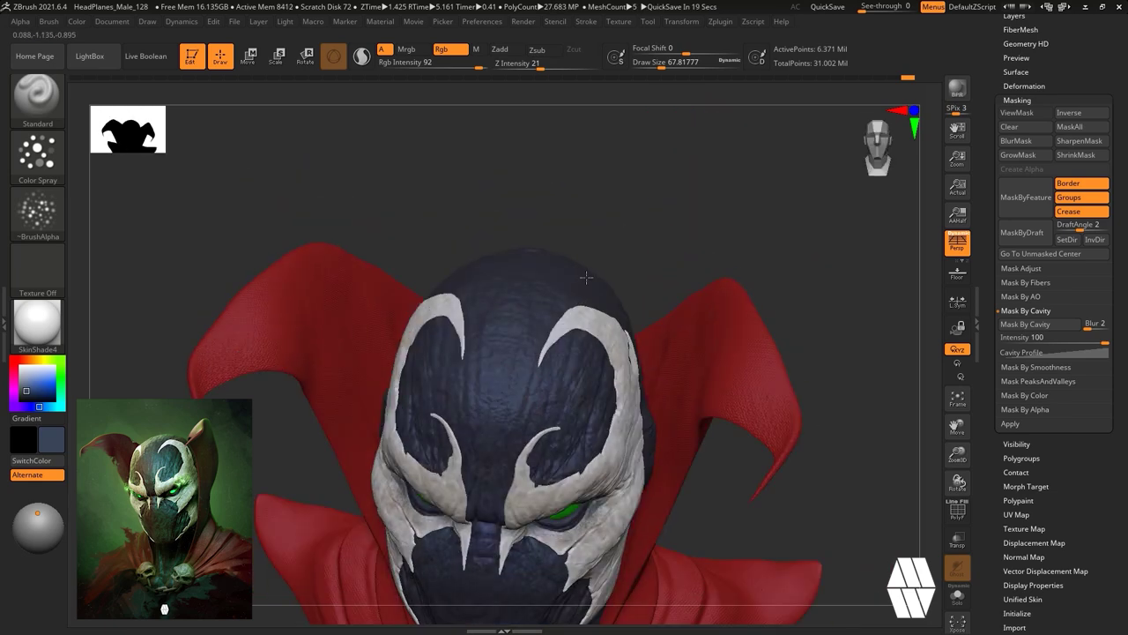
{"action": "left_click_drag", "start_coordinate": [689, 257], "coordinate": [675, 227], "text": "alt"}
{"action": "left_click_drag", "start_coordinate": [675, 227], "coordinate": [687, 282]}
Spray a dark purple over the head's brow, eye area and sides for colour variation.
{"action": "left_click_drag", "start_coordinate": [740, 423], "coordinate": [793, 229]}
{"action": "left_click_drag", "start_coordinate": [793, 352], "coordinate": [846, 388]}
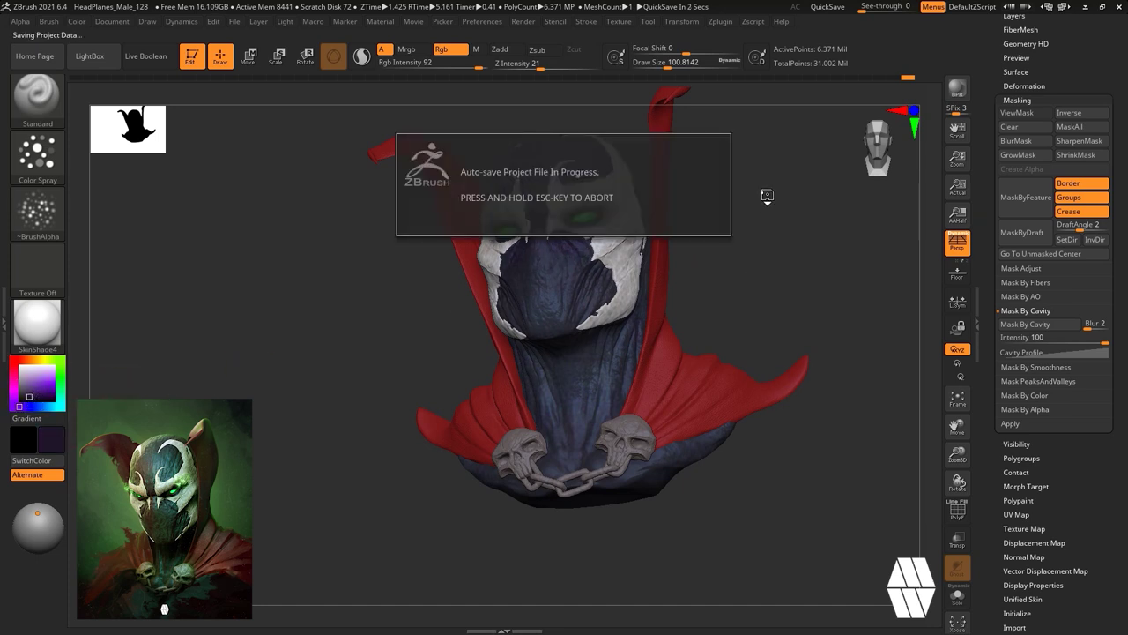
{"action": "left_click_drag", "start_coordinate": [737, 251], "coordinate": [705, 340]}
{"action": "left_click_drag", "start_coordinate": [702, 285], "coordinate": [551, 284]}
{"action": "right_click_drag", "start_coordinate": [405, 300], "coordinate": [436, 338]}
{"action": "left_click_drag", "start_coordinate": [275, 278], "coordinate": [319, 373]}
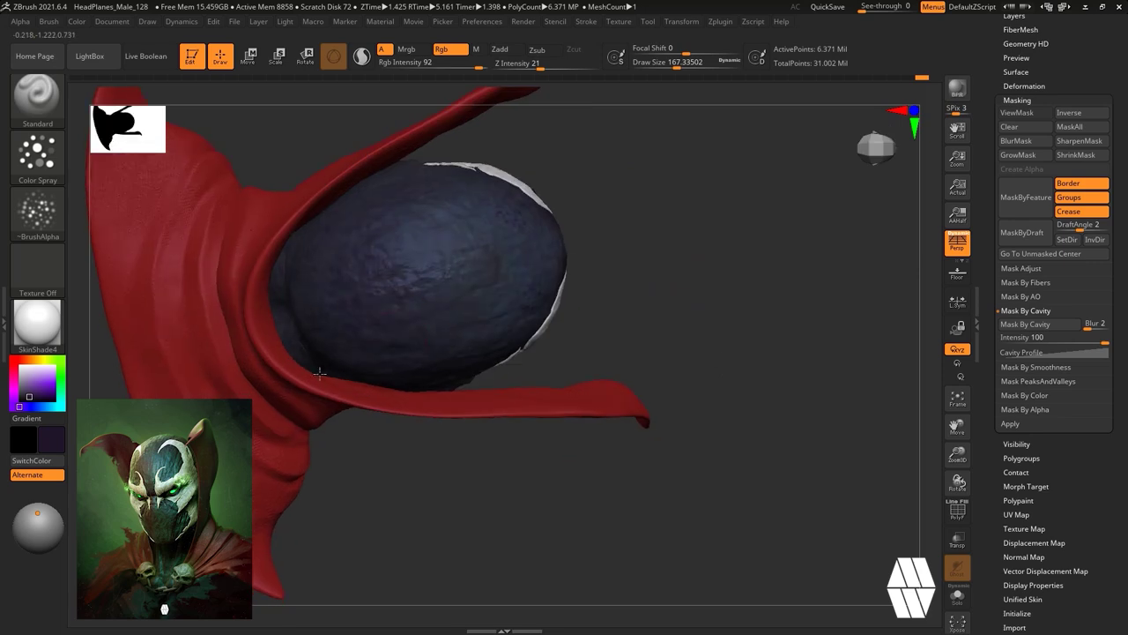
{"action": "left_click_drag", "start_coordinate": [680, 374], "coordinate": [589, 169]}
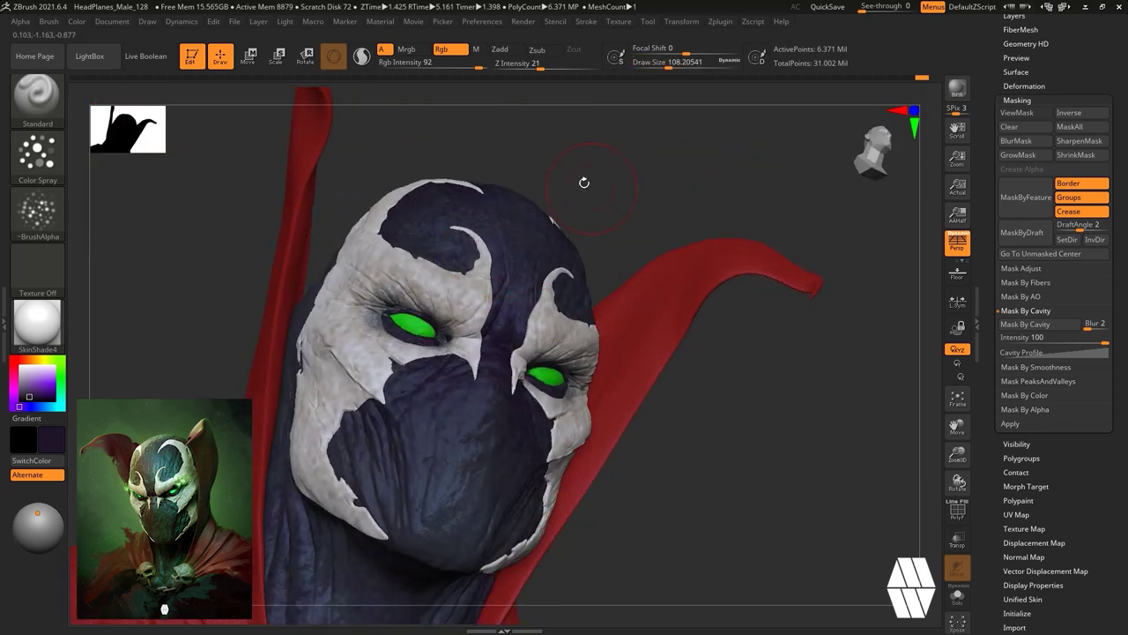
{"action": "left_click_drag", "start_coordinate": [683, 308], "coordinate": [734, 208], "text": "shift"}
{"action": "mouse_move", "coordinate": [735, 208]}
{"action": "left_mouse_down"}
{"action": "mouse_move", "coordinate": [732, 184]}
{"action": "mouse_move", "coordinate": [750, 191]}
{"action": "mouse_move", "coordinate": [735, 227]}
{"action": "left_mouse_up"}
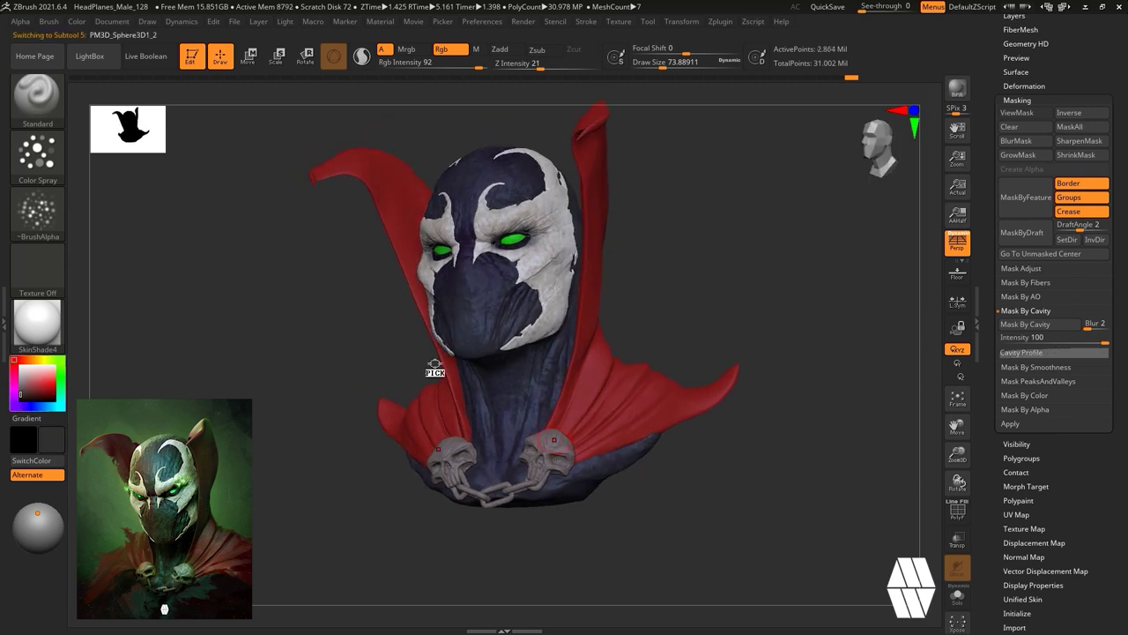
Try spraying a dark colour onto the two skulls.
{"action": "left_click_drag", "start_coordinate": [563, 515], "coordinate": [781, 385], "text": "alt"}
{"action": "key", "text": "space"}
{"action": "left_click", "coordinate": [766, 334]}
{"action": "left_click_drag", "start_coordinate": [524, 284], "coordinate": [550, 293]}
{"action": "left_click_drag", "start_coordinate": [697, 379], "coordinate": [673, 451], "text": "alt"}
{"action": "key", "text": "ctrl+z"}
Set the brush to the FreeHand stroke with Alpha 01 and shade the skulls' recesses in dark reddish brown.
{"action": "left_click", "coordinate": [37, 212]}
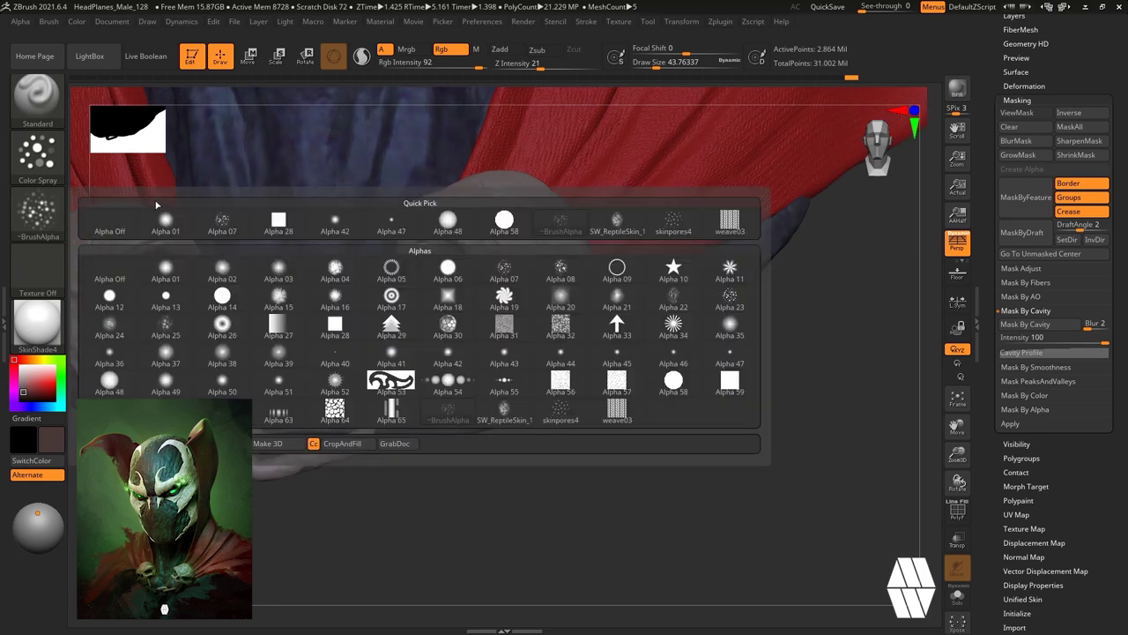
{"action": "left_click", "coordinate": [164, 267]}
{"action": "left_click", "coordinate": [37, 155]}
{"action": "left_click", "coordinate": [249, 164]}
{"action": "left_click_drag", "start_coordinate": [423, 250], "coordinate": [476, 296]}
{"action": "left_click_drag", "start_coordinate": [664, 456], "coordinate": [678, 388], "text": "alt"}
{"action": "mouse_move", "coordinate": [683, 441]}
{"action": "left_mouse_down"}
{"action": "mouse_move", "coordinate": [715, 455]}
{"action": "mouse_move", "coordinate": [697, 374]}
{"action": "left_mouse_up"}
{"action": "left_click_drag", "start_coordinate": [520, 395], "coordinate": [530, 400]}
Adjust the brush size, select the chain and shade it with the same dark reddish brown.
{"action": "mouse_move", "coordinate": [617, 472]}
{"action": "left_mouse_down"}
{"action": "mouse_move", "coordinate": [622, 550]}
{"action": "mouse_move", "coordinate": [573, 520]}
{"action": "left_mouse_up"}
{"action": "key", "text": "space"}
{"action": "left_click", "coordinate": [534, 357]}
{"action": "left_click_drag", "start_coordinate": [497, 398], "coordinate": [492, 379]}
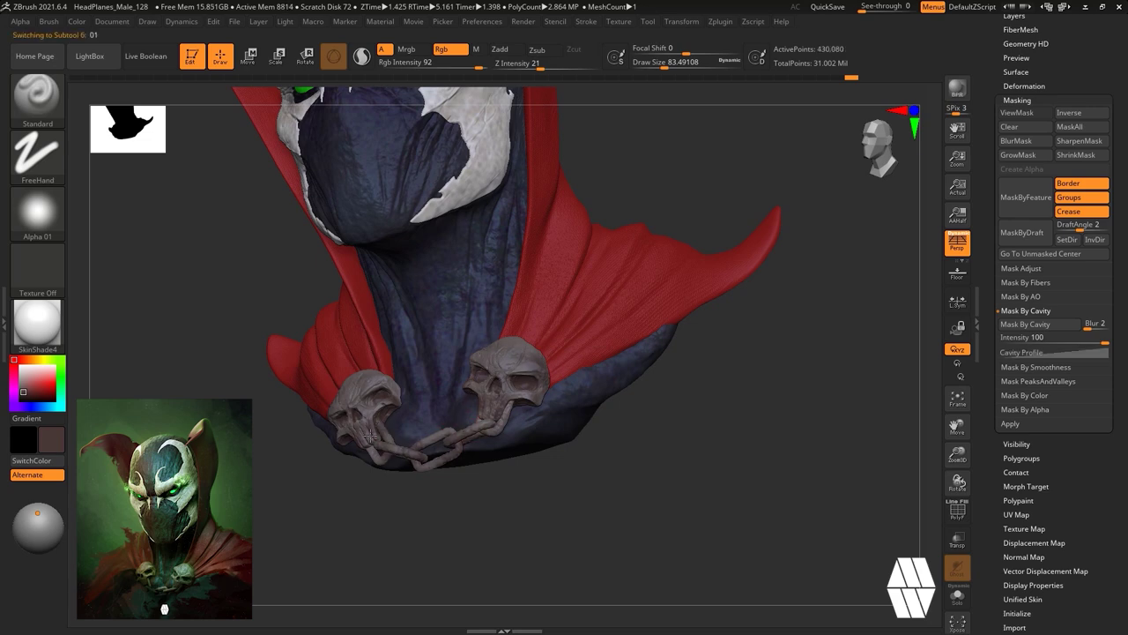
{"action": "right_click_drag", "start_coordinate": [379, 419], "coordinate": [496, 246]}
{"action": "left_click_drag", "start_coordinate": [667, 245], "coordinate": [671, 181], "text": "alt"}
Select the tall collar and shade its sides and back in very dark red with a brush size of about 437.
{"action": "left_click", "coordinate": [582, 476], "text": "alt"}
{"action": "mouse_move", "coordinate": [622, 284]}
{"action": "left_mouse_down"}
{"action": "mouse_move", "coordinate": [685, 290]}
{"action": "mouse_move", "coordinate": [620, 191]}
{"action": "left_mouse_up"}
{"action": "left_click", "coordinate": [36, 396]}
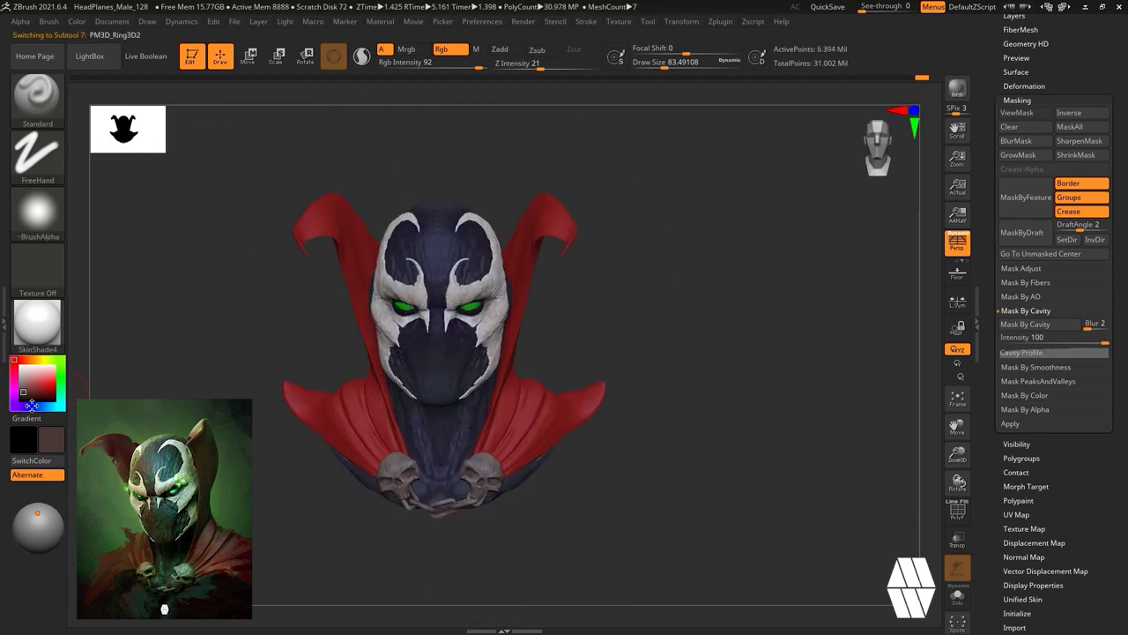
{"action": "left_click", "coordinate": [686, 67]}
{"action": "left_click_drag", "start_coordinate": [666, 268], "coordinate": [537, 280]}
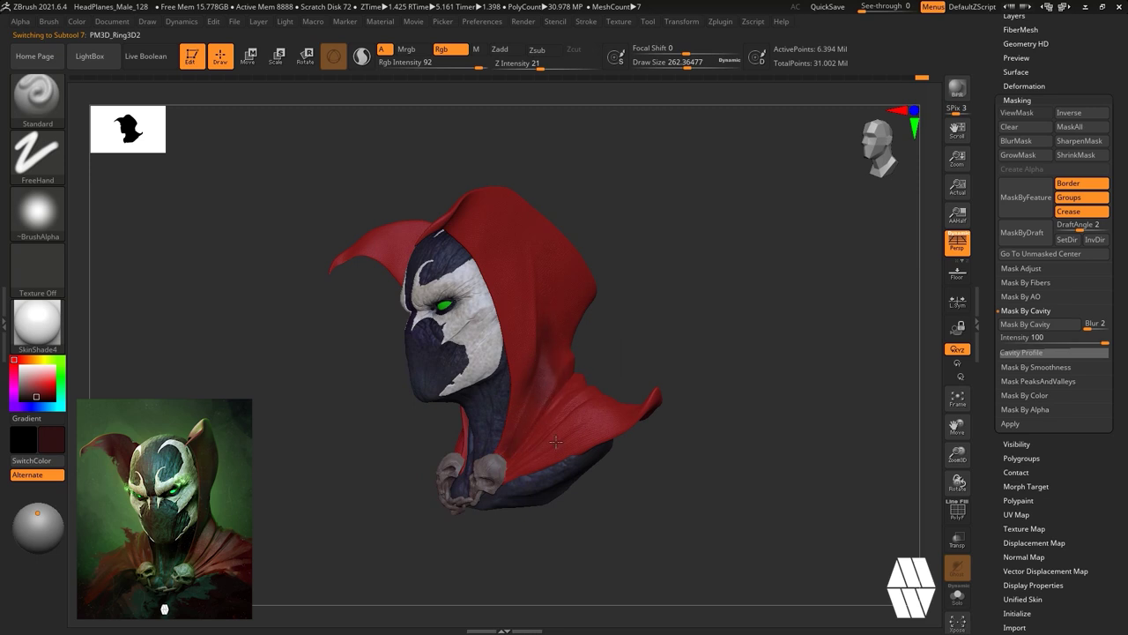
{"action": "right_click_drag", "start_coordinate": [669, 291], "coordinate": [563, 334]}
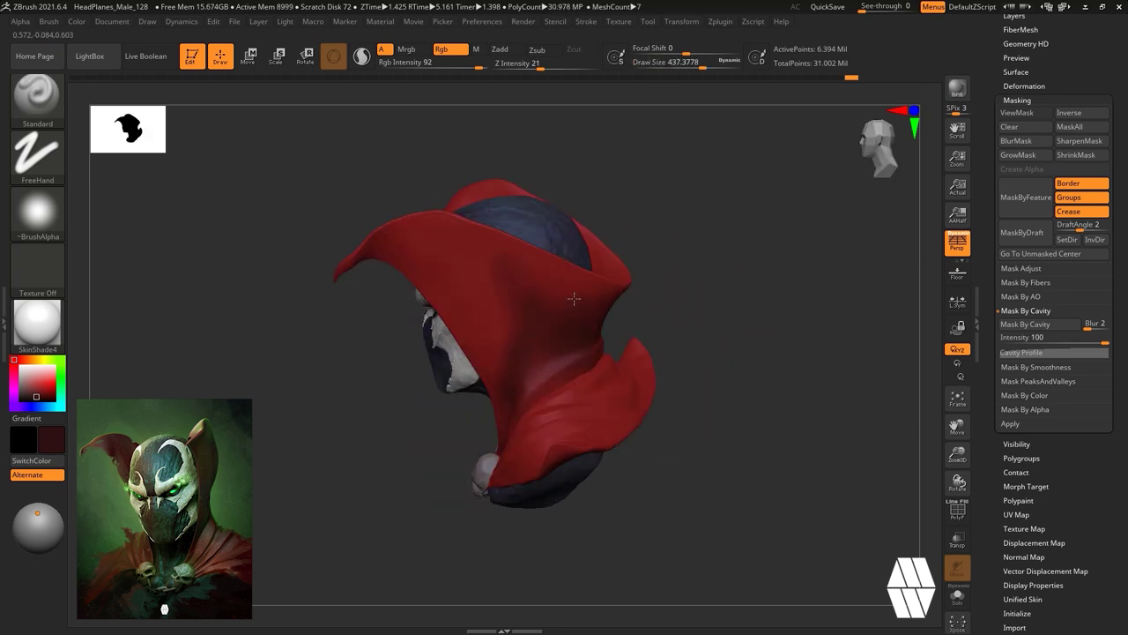
{"action": "left_click_drag", "start_coordinate": [547, 259], "coordinate": [502, 287]}
{"action": "mouse_move", "coordinate": [673, 318]}
{"action": "left_mouse_down"}
{"action": "mouse_move", "coordinate": [752, 182]}
{"action": "mouse_move", "coordinate": [699, 272]}
{"action": "left_mouse_up"}
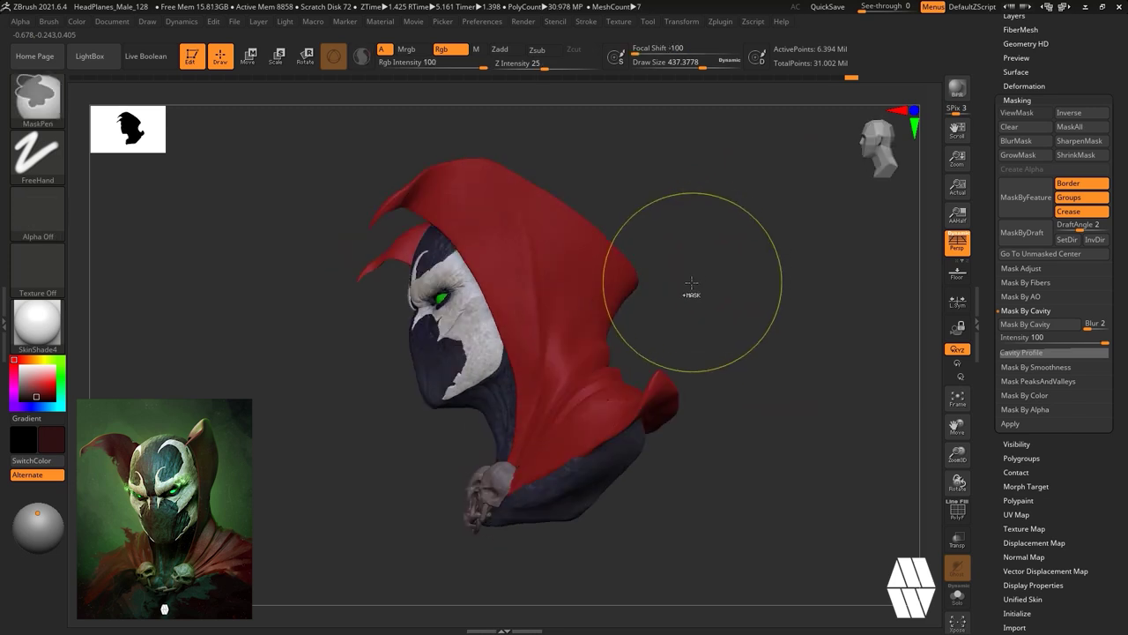
{"action": "key", "text": "ctrl+z"}
{"action": "key", "text": "ctrl+shift+z"}
{"action": "key", "text": "ctrl"}
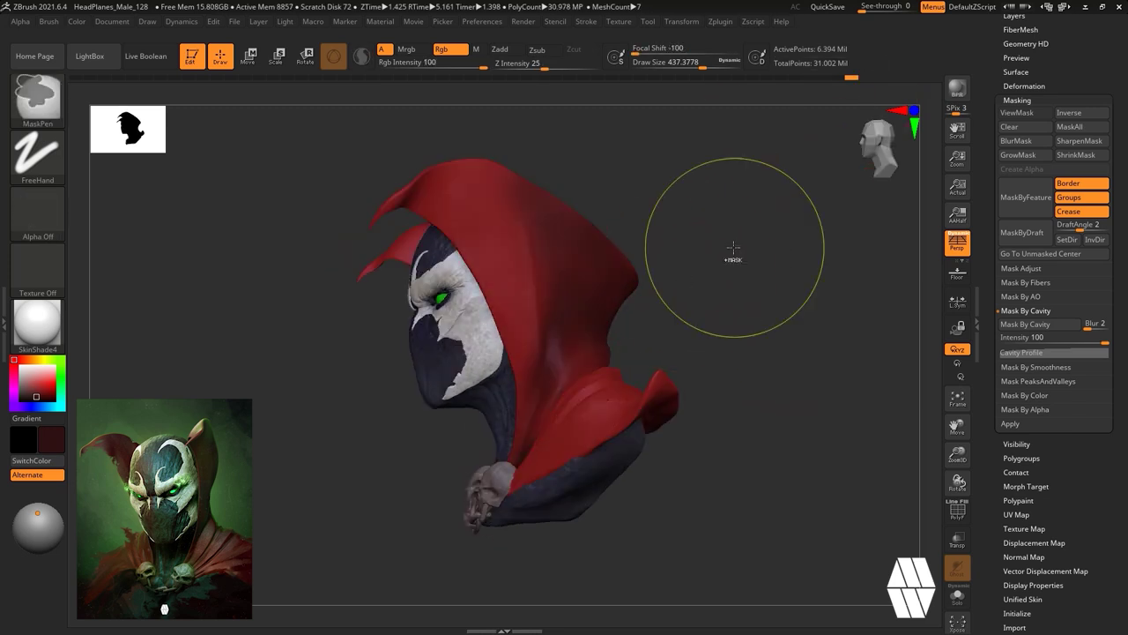
Select the head, sample its dark blue and soften the shading on the lower face with a smaller brush.
{"action": "mouse_move", "coordinate": [732, 255]}
{"action": "right_mouse_down", "text": "shift"}
{"action": "mouse_move", "coordinate": [783, 297]}
{"action": "mouse_move", "coordinate": [718, 239]}
{"action": "mouse_move", "coordinate": [716, 257]}
{"action": "right_mouse_up", "text": "shift"}
{"action": "right_click", "coordinate": [716, 251]}
{"action": "key", "text": "c"}
{"action": "key", "text": "space"}
{"action": "left_click_drag", "start_coordinate": [508, 345], "coordinate": [499, 345]}
{"action": "left_click_drag", "start_coordinate": [780, 409], "coordinate": [779, 227]}
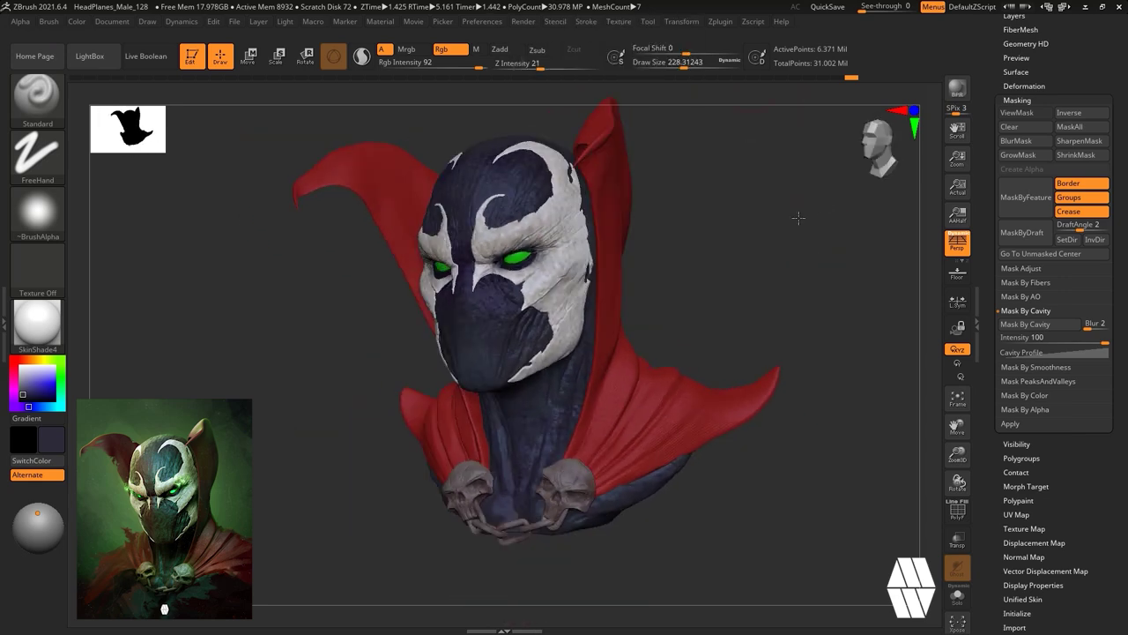
{"action": "left_click_drag", "start_coordinate": [798, 217], "coordinate": [816, 242]}
Create a combined low-resolution posing mesh of the whole bust with Transpose Master.
{"action": "left_click", "coordinate": [720, 22]}
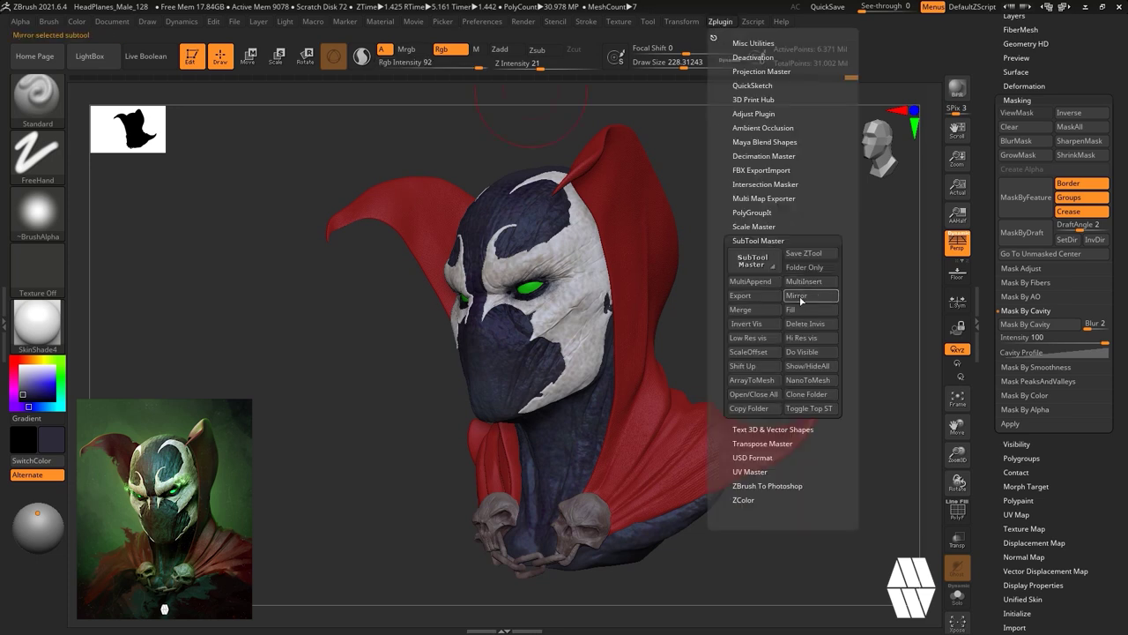
{"action": "left_click", "coordinate": [761, 442]}
{"action": "left_click", "coordinate": [726, 23]}
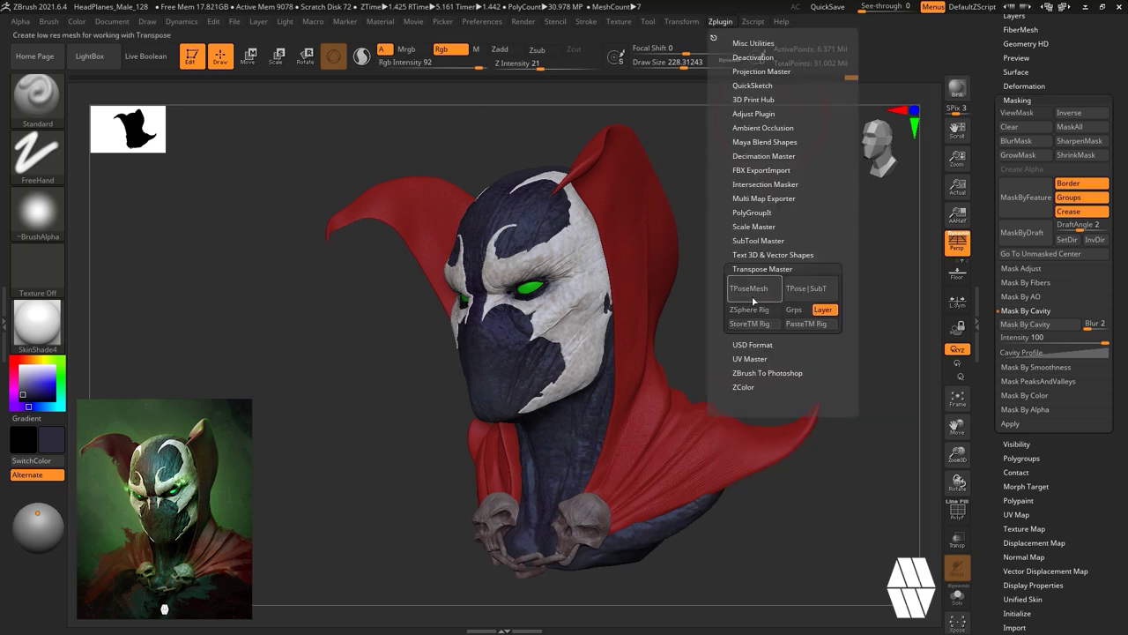
{"action": "left_click_drag", "start_coordinate": [23, 379], "coordinate": [13, 346]}
{"action": "left_click", "coordinate": [714, 22]}
{"action": "left_click", "coordinate": [749, 288]}
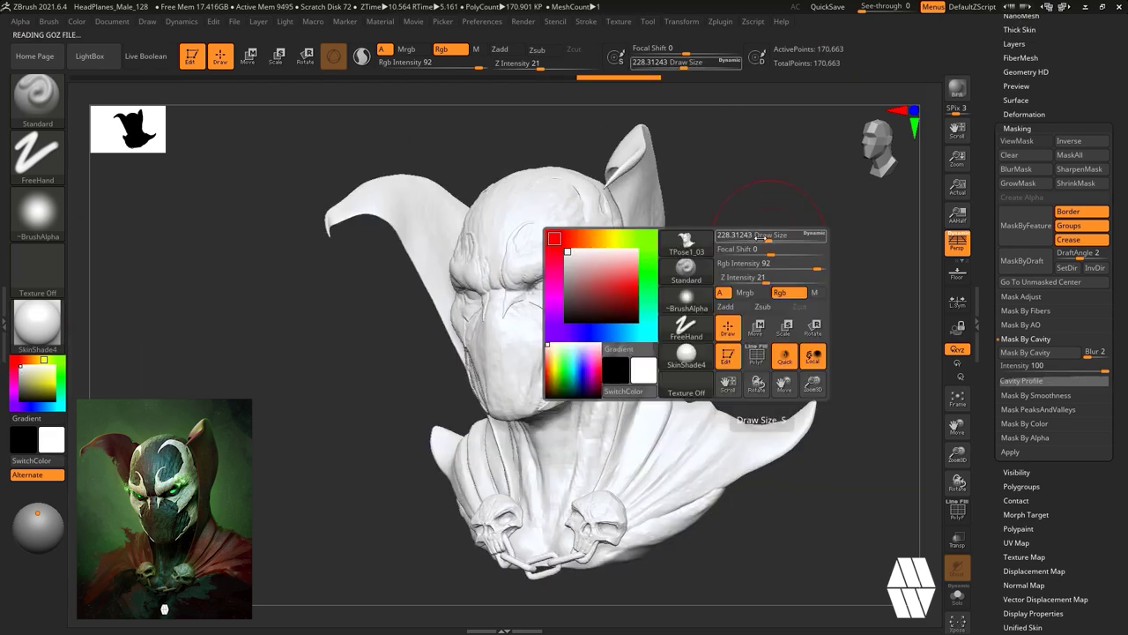
Switch to Move mode and mask everything on the posing mesh except the tall collar.
{"action": "left_click_drag", "start_coordinate": [781, 226], "coordinate": [719, 259]}
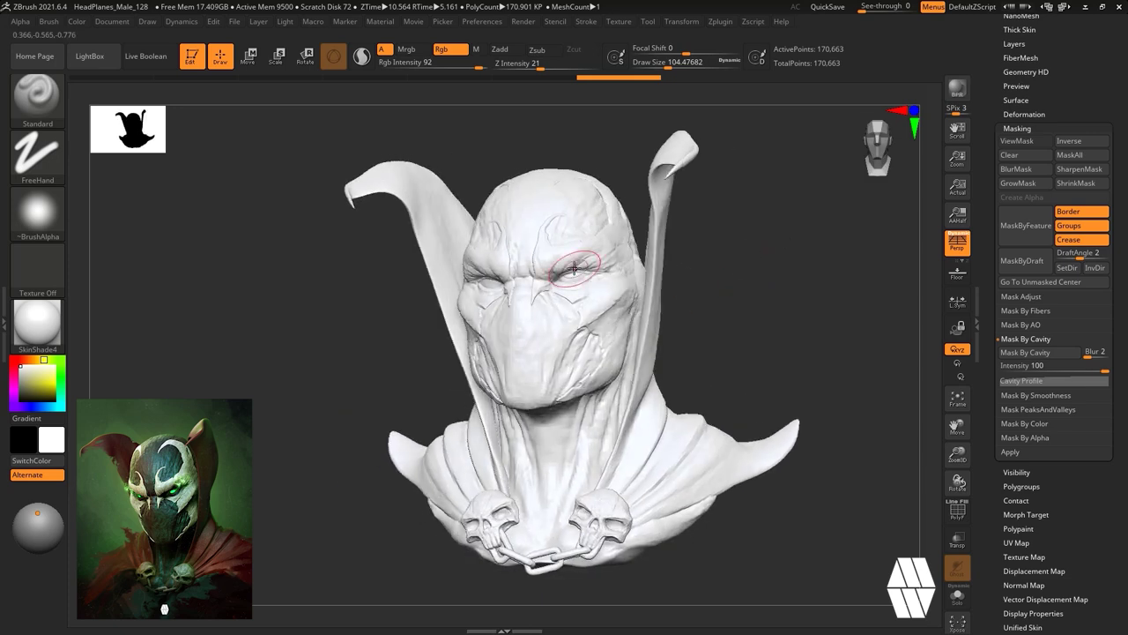
{"action": "key", "text": "w"}
{"action": "left_click", "coordinate": [657, 284], "text": "ctrl+shift"}
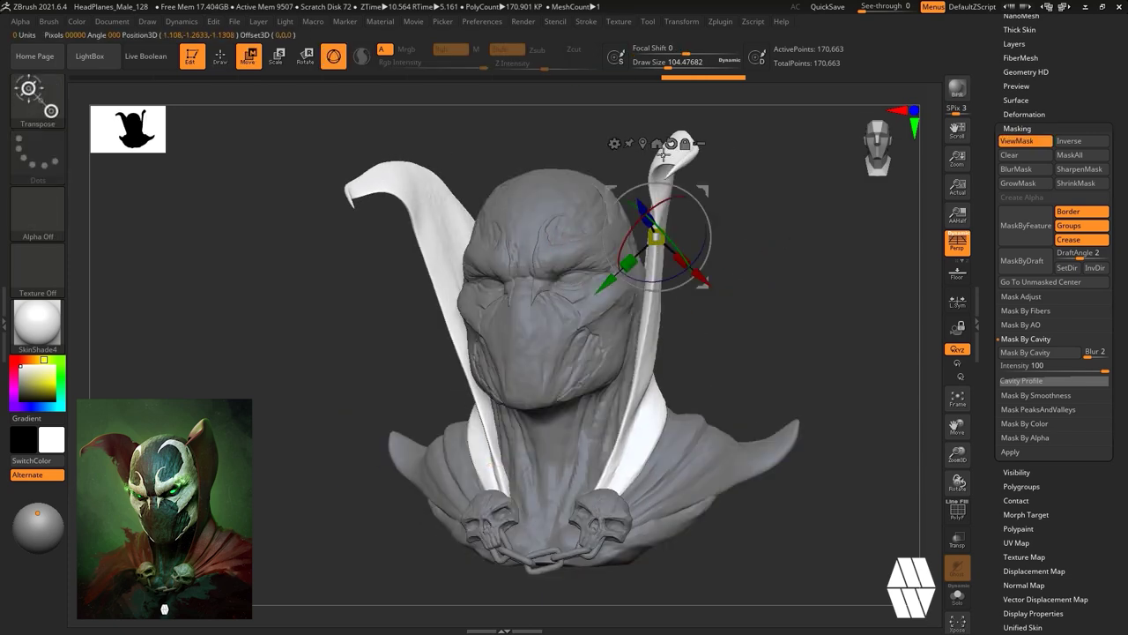
Clear the mask on the posing mesh and isolate the head and neck in a side view.
{"action": "left_click", "coordinate": [784, 326], "text": "ctrl"}
{"action": "left_click_drag", "start_coordinate": [784, 327], "coordinate": [769, 346], "text": "ctrl"}
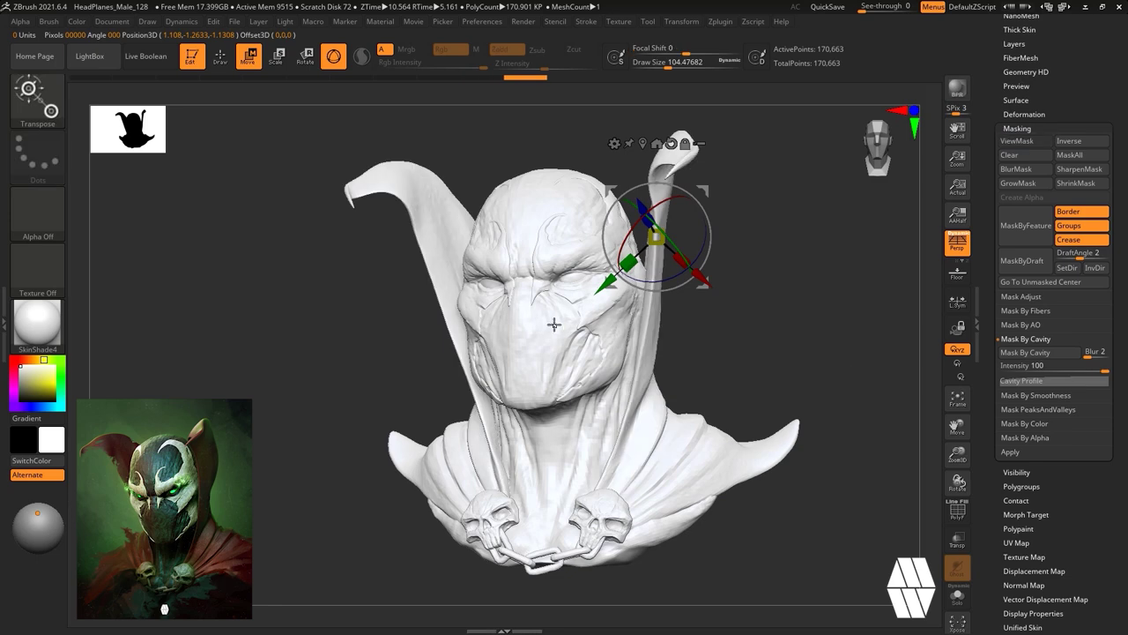
{"action": "left_click", "coordinate": [553, 324], "text": "ctrl"}
{"action": "key", "text": "q"}
{"action": "left_click", "coordinate": [570, 202], "text": "ctrl+shift"}
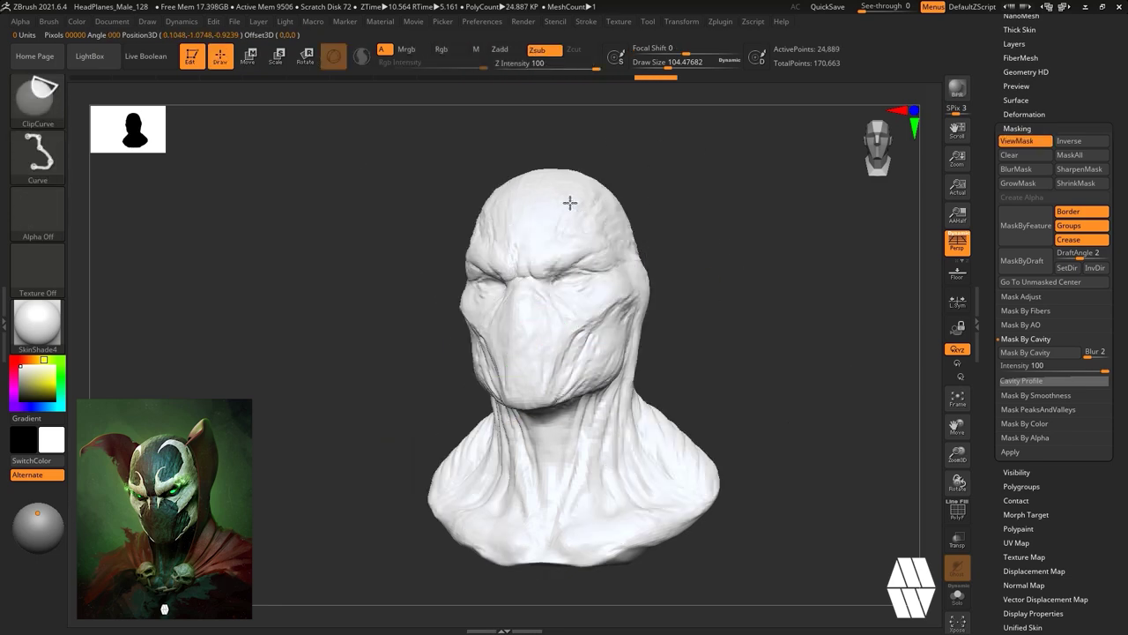
{"action": "left_click", "coordinate": [569, 203], "text": "ctrl+shift"}
{"action": "left_click", "coordinate": [582, 262], "text": "ctrl+shift"}
{"action": "left_click", "coordinate": [797, 316], "text": "ctrl+shift"}
{"action": "mouse_move", "coordinate": [813, 281]}
{"action": "left_mouse_down", "text": "ctrl"}
{"action": "mouse_move", "coordinate": [779, 307]}
{"action": "mouse_move", "coordinate": [708, 239]}
{"action": "left_mouse_up", "text": "ctrl"}
{"action": "left_click", "coordinate": [521, 248], "text": "ctrl+shift"}
{"action": "left_click", "coordinate": [529, 252], "text": "ctrl+shift"}
{"action": "left_click", "coordinate": [575, 279], "text": "ctrl+shift"}
Mask the head with a MaskPen lasso, soften the mask edge, and invert it so only the neck and chest stay masked.
{"action": "left_click", "coordinate": [38, 101], "text": "ctrl+shift"}
{"action": "left_click", "coordinate": [165, 112], "text": "ctrl+shift"}
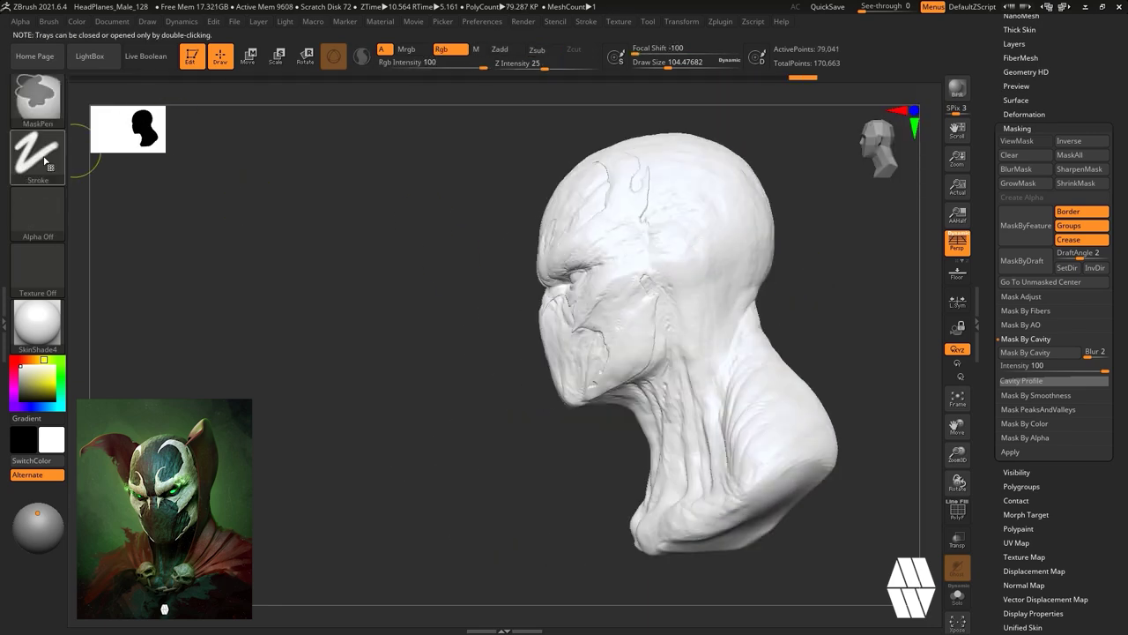
{"action": "left_click", "coordinate": [37, 156], "text": "ctrl"}
{"action": "left_click", "coordinate": [220, 220], "text": "ctrl"}
{"action": "mouse_move", "coordinate": [781, 291]}
{"action": "left_mouse_down", "text": "ctrl"}
{"action": "mouse_move", "coordinate": [569, 432]}
{"action": "mouse_move", "coordinate": [786, 265]}
{"action": "mouse_move", "coordinate": [758, 302]}
{"action": "mouse_move", "coordinate": [635, 110]}
{"action": "mouse_move", "coordinate": [715, 322]}
{"action": "mouse_move", "coordinate": [720, 88]}
{"action": "mouse_move", "coordinate": [736, 108]}
{"action": "left_mouse_up", "text": "ctrl"}
{"action": "left_click", "coordinate": [723, 211], "text": "ctrl"}
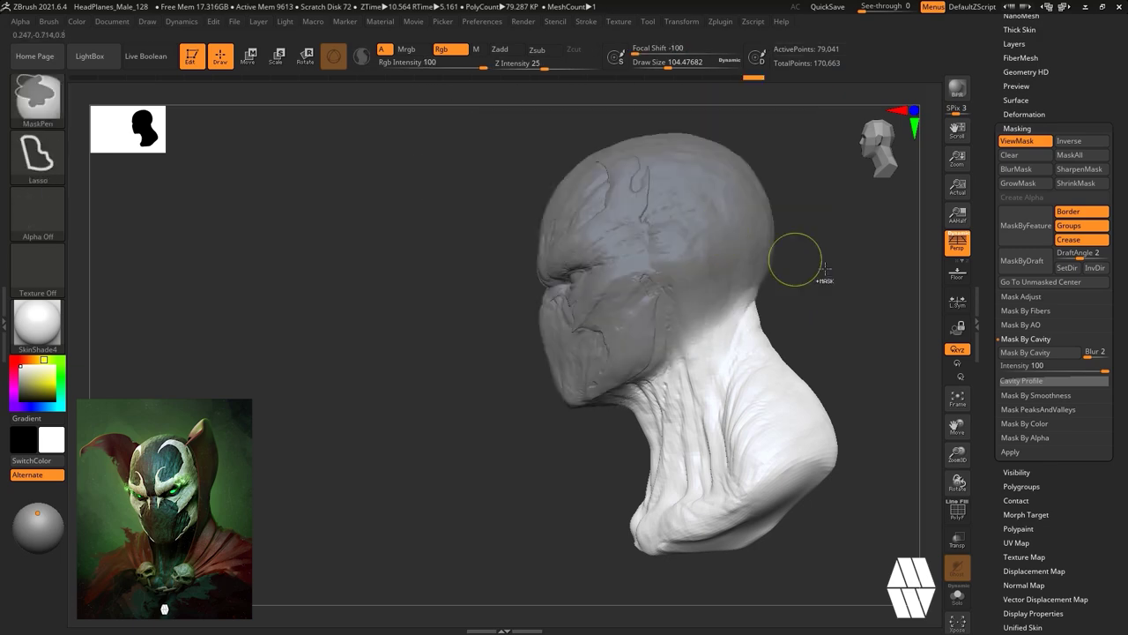
{"action": "left_click", "coordinate": [795, 262], "text": "ctrl"}
{"action": "left_click", "coordinate": [699, 229], "text": "ctrl"}
{"action": "left_click", "coordinate": [339, 151], "text": "ctrl+shift"}
{"action": "left_click_drag", "start_coordinate": [338, 151], "coordinate": [465, 145]}
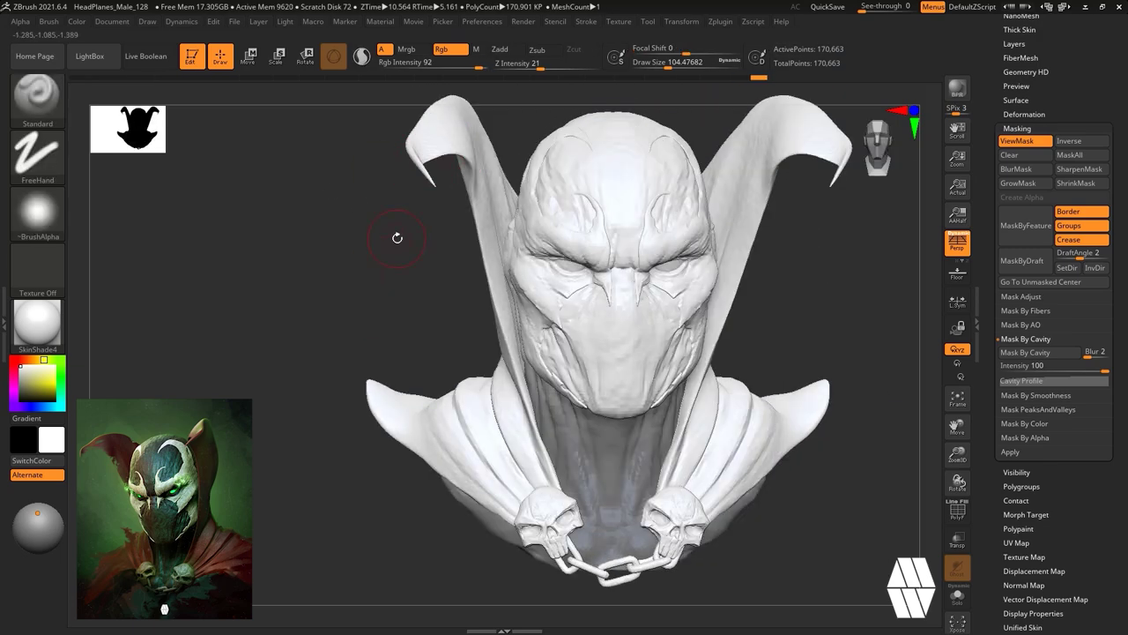
Mask everything except the shoulder cape in Scale mode and undo the last four changes.
{"action": "key", "text": "e"}
{"action": "left_click", "coordinate": [716, 459]}
{"action": "left_click", "coordinate": [504, 461], "text": "ctrl"}
{"action": "left_click_drag", "start_coordinate": [872, 510], "coordinate": [798, 476], "text": "alt"}
{"action": "key", "text": "ctrl+z"}
{"action": "key", "text": "ctrl+z"}
{"action": "key", "text": "ctrl+z"}
{"action": "key", "text": "ctrl+z"}
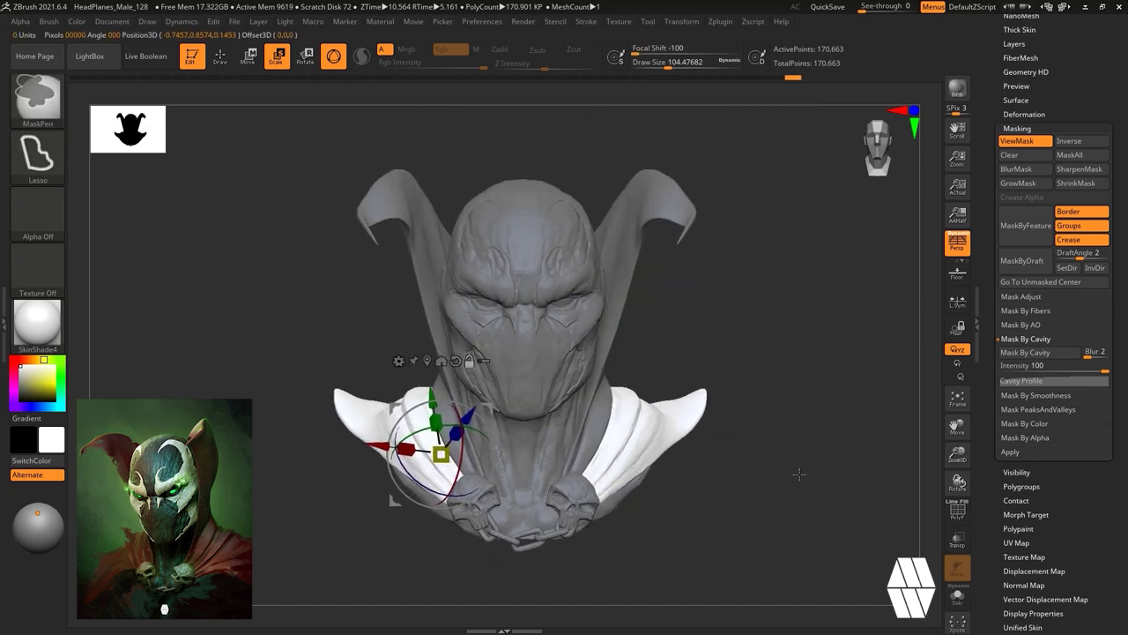
Pose the head and tall collar asymmetrically on the posing mesh and transfer the pose back to the detailed subtools.
{"action": "left_click", "coordinate": [520, 218], "text": "alt"}
{"action": "left_click_drag", "start_coordinate": [627, 178], "coordinate": [690, 274], "text": "shift"}
{"action": "mouse_move", "coordinate": [789, 289]}
{"action": "left_mouse_down", "text": "shift"}
{"action": "mouse_move", "coordinate": [828, 294]}
{"action": "mouse_move", "coordinate": [705, 279]}
{"action": "left_mouse_up", "text": "shift"}
{"action": "mouse_move", "coordinate": [476, 304]}
{"action": "left_mouse_down"}
{"action": "mouse_move", "coordinate": [573, 286]}
{"action": "mouse_move", "coordinate": [567, 262]}
{"action": "left_mouse_up"}
{"action": "left_click_drag", "start_coordinate": [758, 273], "coordinate": [733, 266]}
{"action": "left_click", "coordinate": [753, 259], "text": "ctrl+shift"}
{"action": "left_click_drag", "start_coordinate": [677, 242], "coordinate": [743, 262], "text": "alt"}
{"action": "left_click", "coordinate": [548, 280], "text": "ctrl+shift"}
{"action": "left_click_drag", "start_coordinate": [528, 291], "coordinate": [531, 319]}
{"action": "left_click_drag", "start_coordinate": [740, 297], "coordinate": [699, 296]}
{"action": "left_click_drag", "start_coordinate": [601, 276], "coordinate": [599, 278]}
{"action": "left_click_drag", "start_coordinate": [698, 284], "coordinate": [766, 224]}
{"action": "left_click", "coordinate": [741, 282], "text": "ctrl+shift"}
{"action": "left_click", "coordinate": [760, 241], "text": "ctrl"}
{"action": "left_click", "coordinate": [724, 22]}
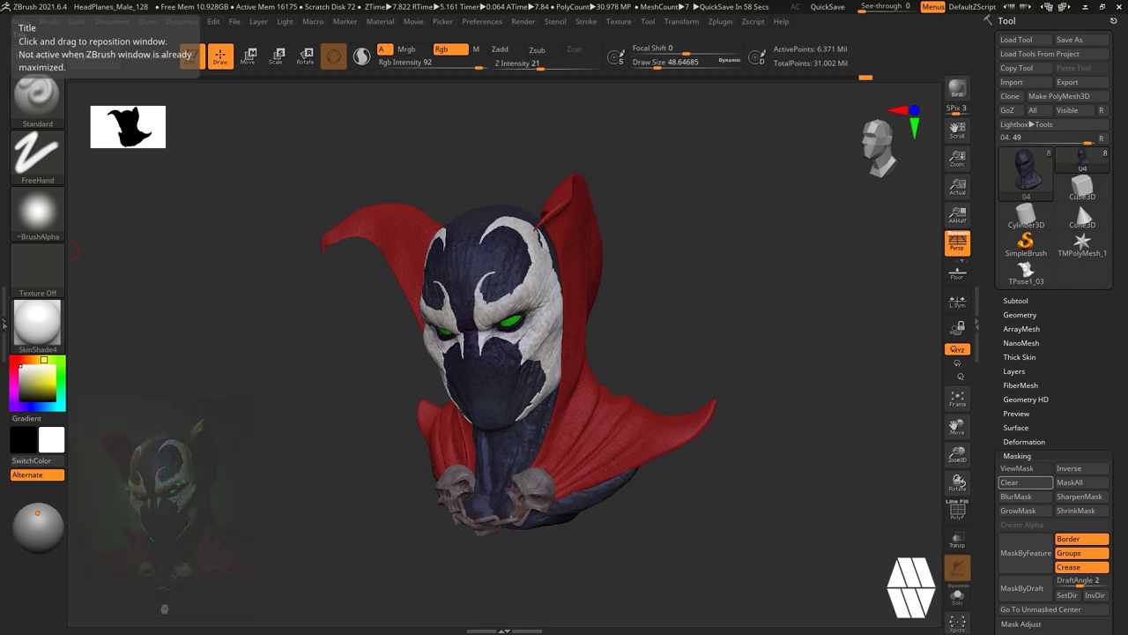
Dock the Light settings, place the main light high in front of the bust with distance 61, and make a BPR render.
{"action": "left_click", "coordinate": [3, 325]}
{"action": "left_click", "coordinate": [430, 26]}
{"action": "left_click", "coordinate": [429, 23]}
{"action": "left_click", "coordinate": [32, 302]}
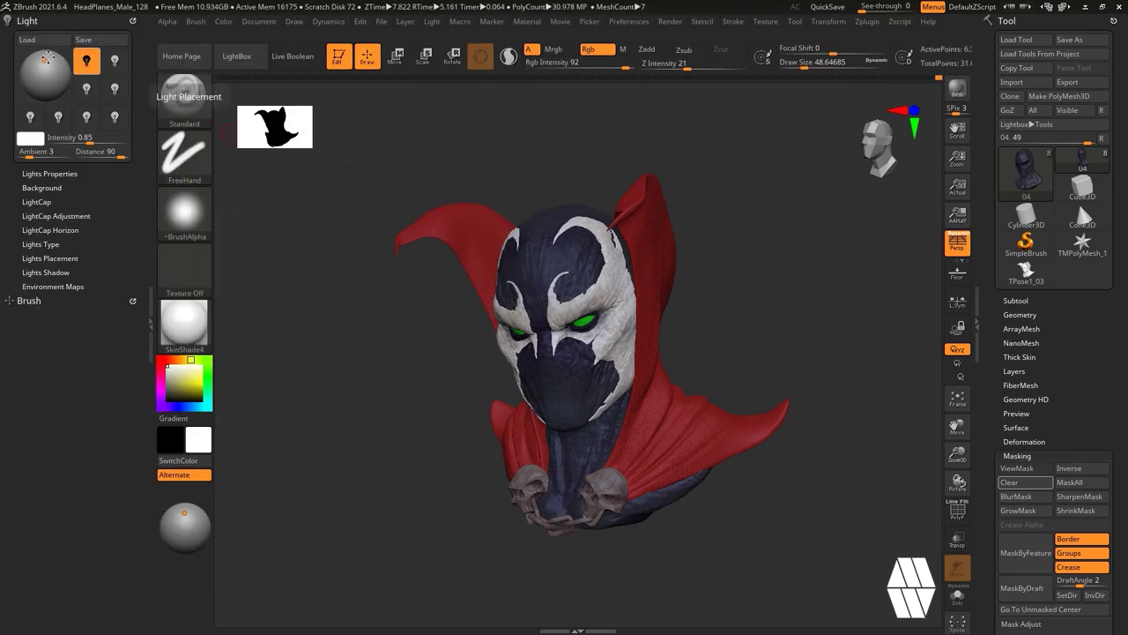
{"action": "left_click", "coordinate": [36, 60]}
{"action": "left_click", "coordinate": [114, 155]}
{"action": "left_click", "coordinate": [958, 91]}
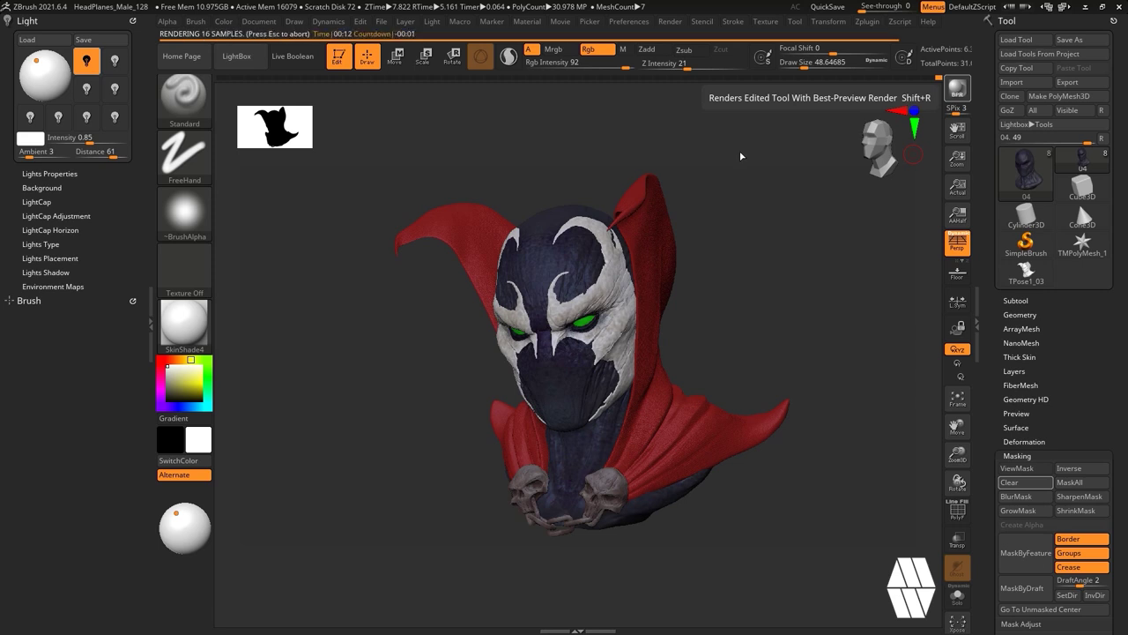
Try the main light at two other high positions, set the light distance to 78, and test each with a BPR render.
{"action": "left_click", "coordinate": [49, 59]}
{"action": "left_click", "coordinate": [957, 90]}
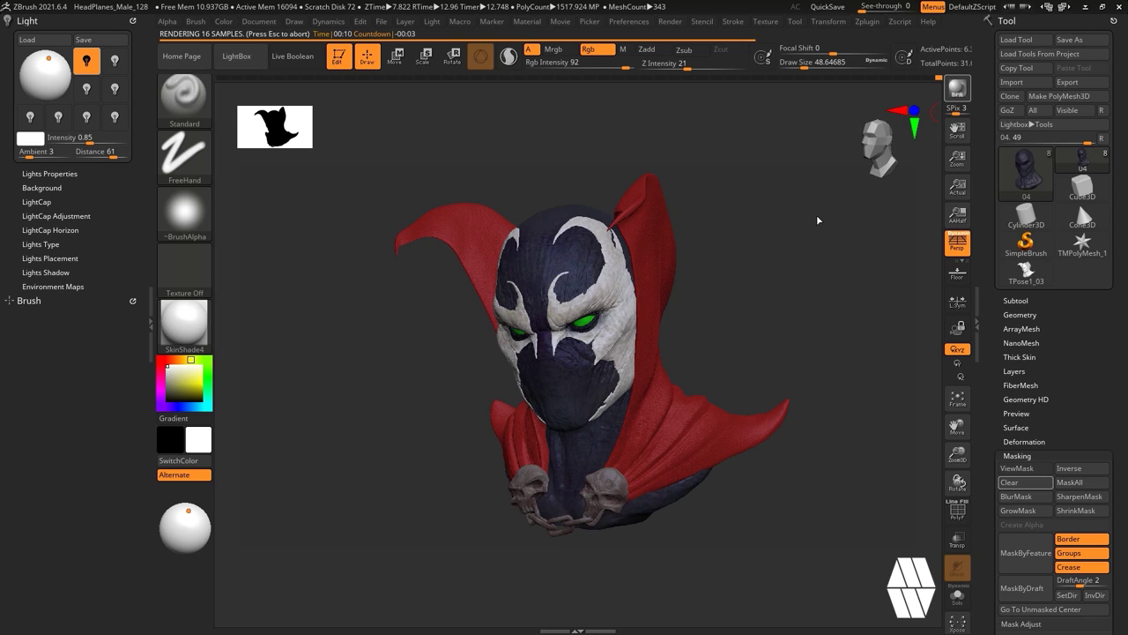
{"action": "left_click_drag", "start_coordinate": [165, 531], "coordinate": [173, 516]}
{"action": "left_click_drag", "start_coordinate": [113, 152], "coordinate": [120, 153]}
{"action": "left_click", "coordinate": [957, 90]}
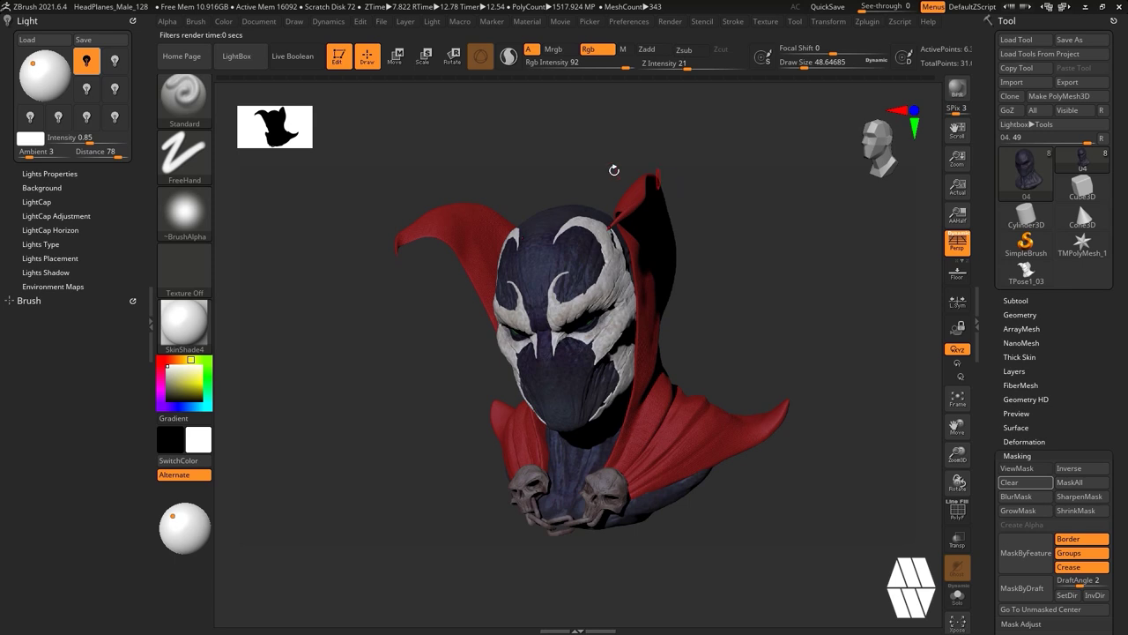
Enable a second light, place it low on the bust's right side, set the light distance to 88, and render.
{"action": "left_click", "coordinate": [116, 65]}
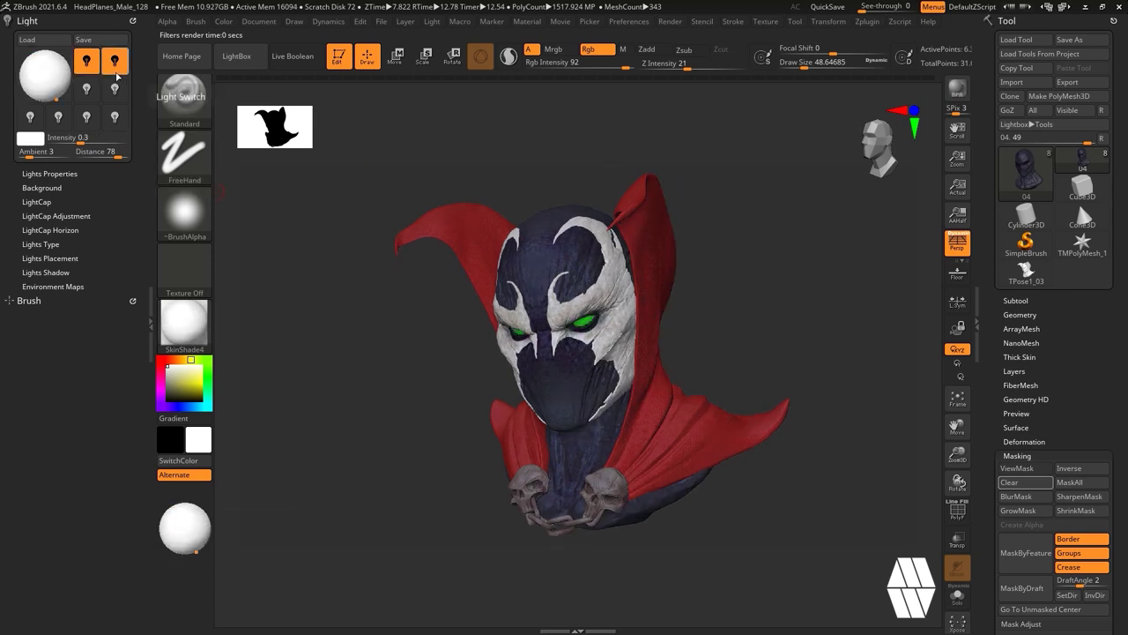
{"action": "left_click_drag", "start_coordinate": [63, 76], "coordinate": [56, 78]}
{"action": "left_click_drag", "start_coordinate": [118, 153], "coordinate": [120, 153]}
{"action": "left_click", "coordinate": [957, 90]}
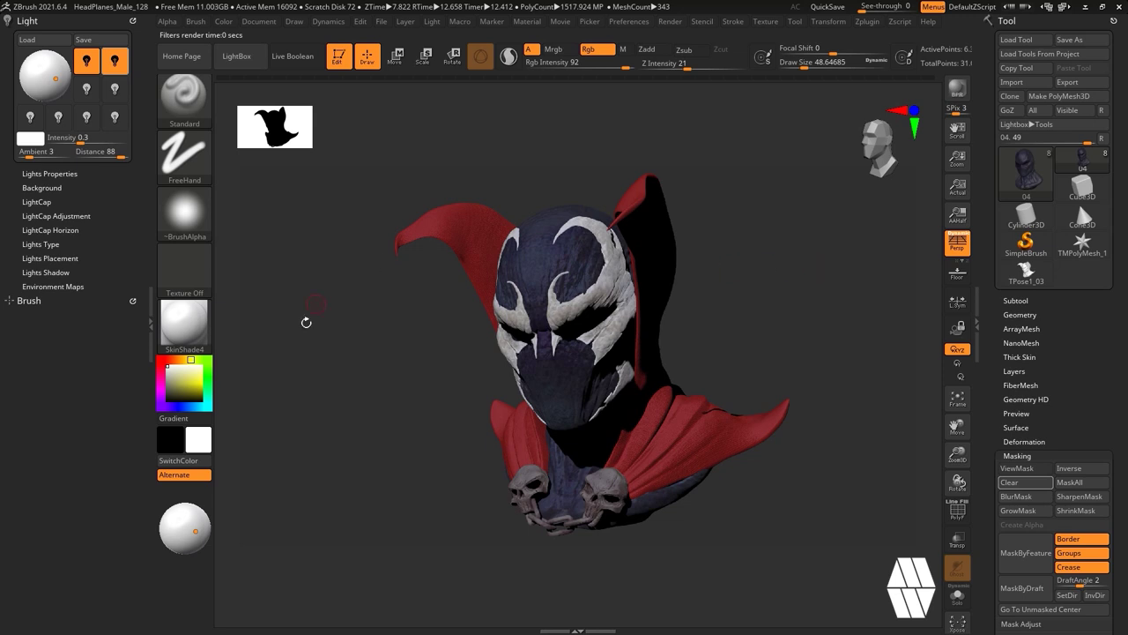
Try the main light progressively farther toward the bust's upper left side, testing each placement with a BPR render.
{"action": "left_click", "coordinate": [179, 514]}
{"action": "left_click", "coordinate": [959, 81]}
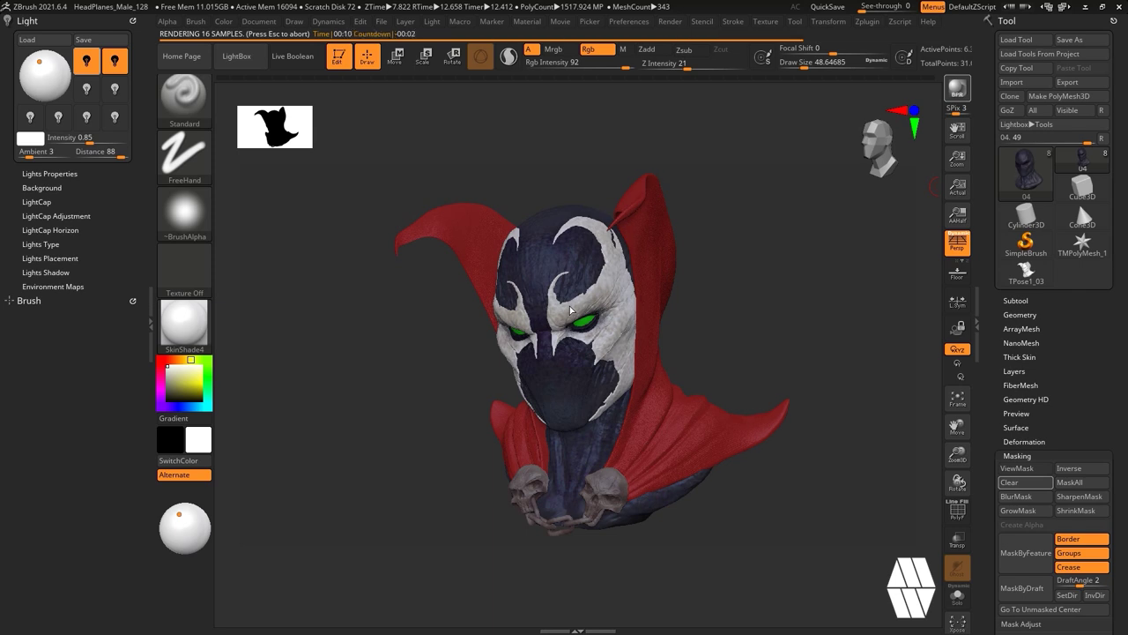
{"action": "left_click_drag", "start_coordinate": [39, 62], "coordinate": [24, 56]}
{"action": "left_click", "coordinate": [955, 96]}
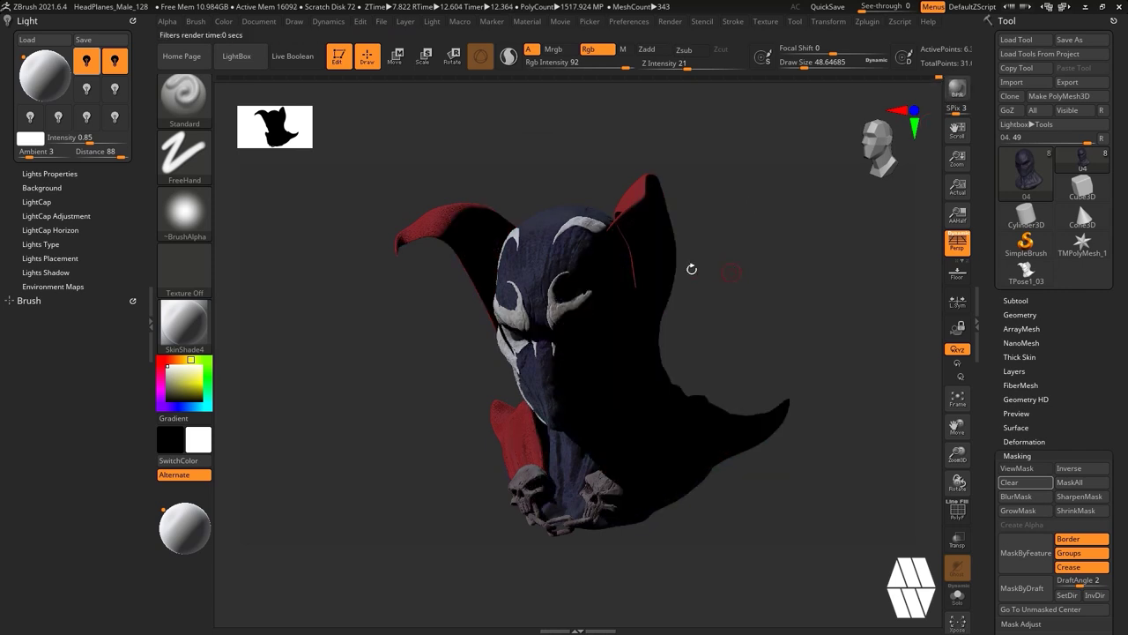
{"action": "left_click", "coordinate": [33, 65]}
{"action": "left_click_drag", "start_coordinate": [33, 65], "coordinate": [29, 58]}
{"action": "left_click", "coordinate": [956, 91]}
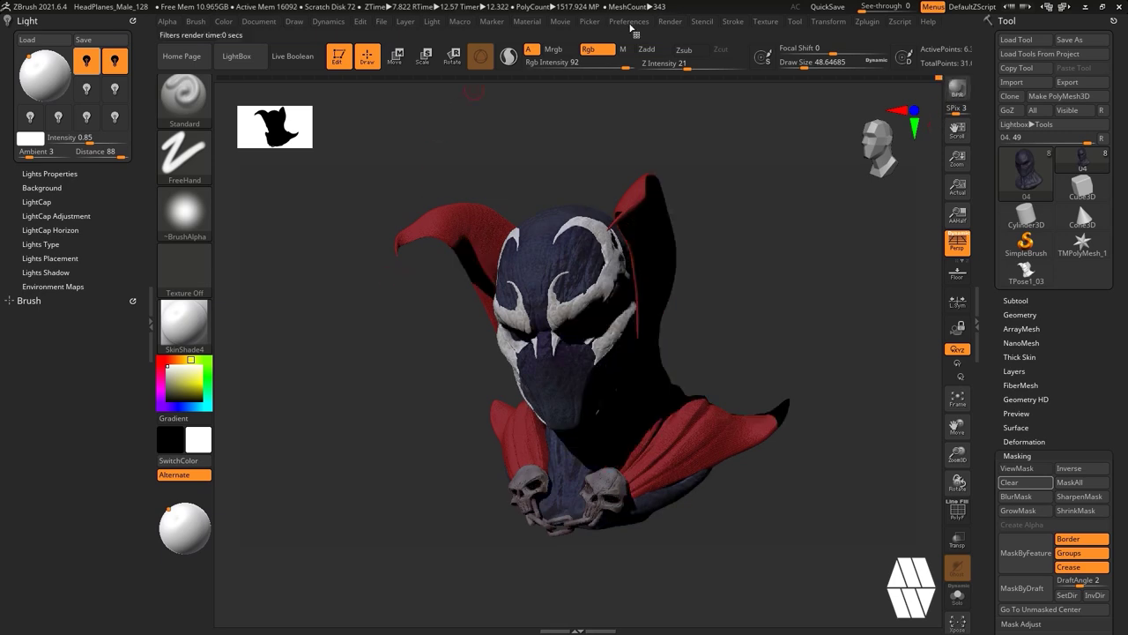
Dock the Render settings, set the BPR Shadow angle to about 28.6, and render the bust with softer shadows.
{"action": "left_click", "coordinate": [664, 36]}
{"action": "left_click", "coordinate": [44, 203]}
{"action": "left_click", "coordinate": [43, 515]}
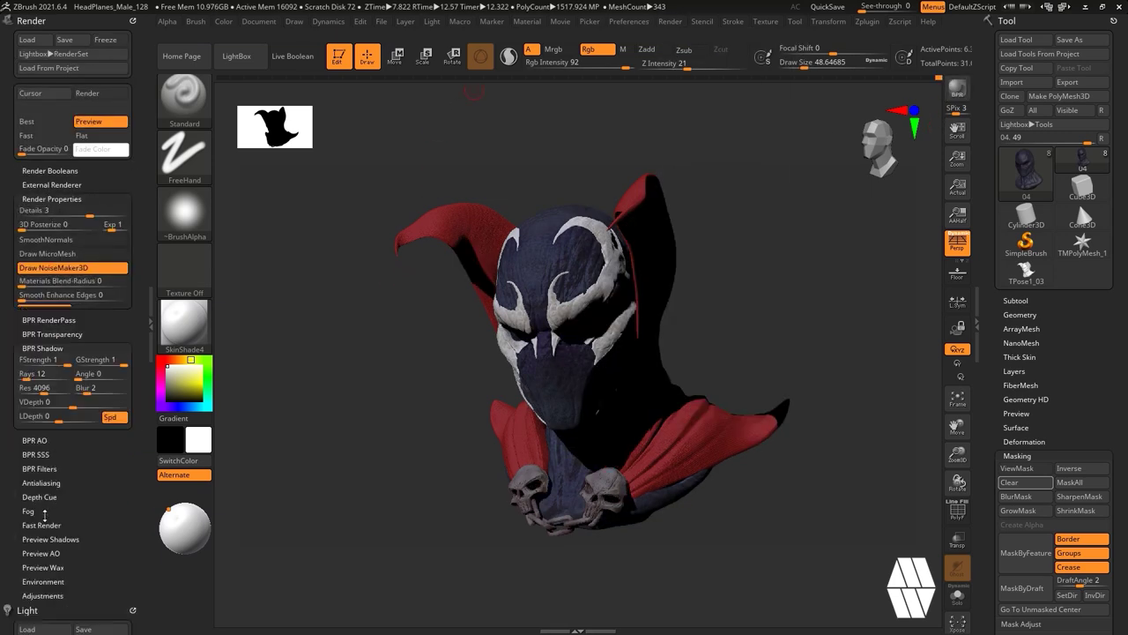
{"action": "left_click_drag", "start_coordinate": [80, 269], "coordinate": [90, 268]}
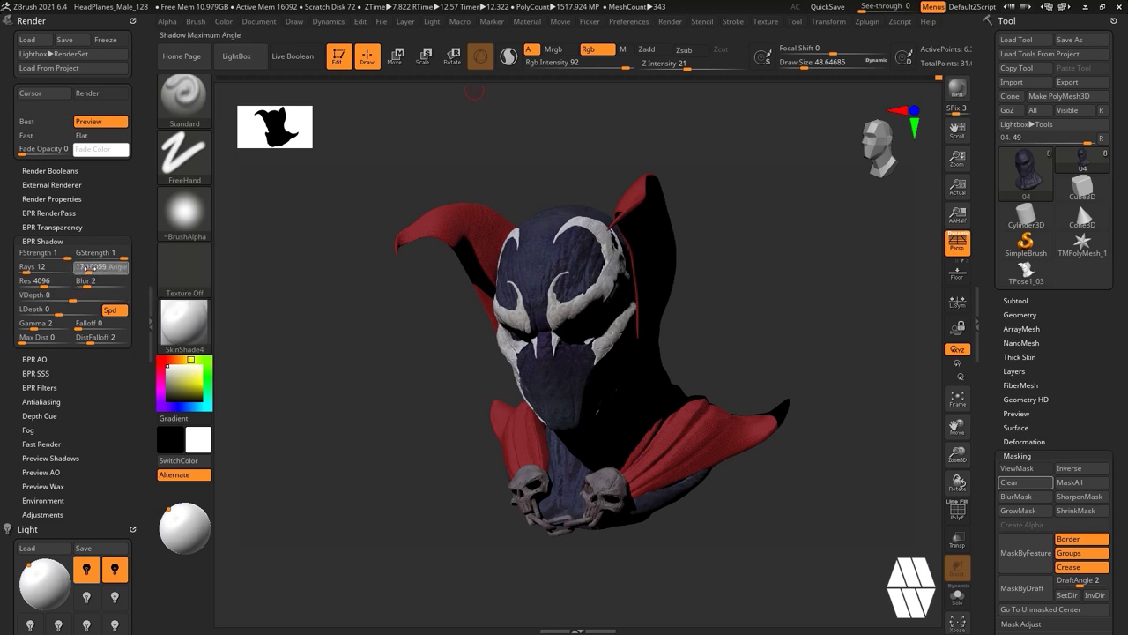
{"action": "left_click", "coordinate": [957, 89]}
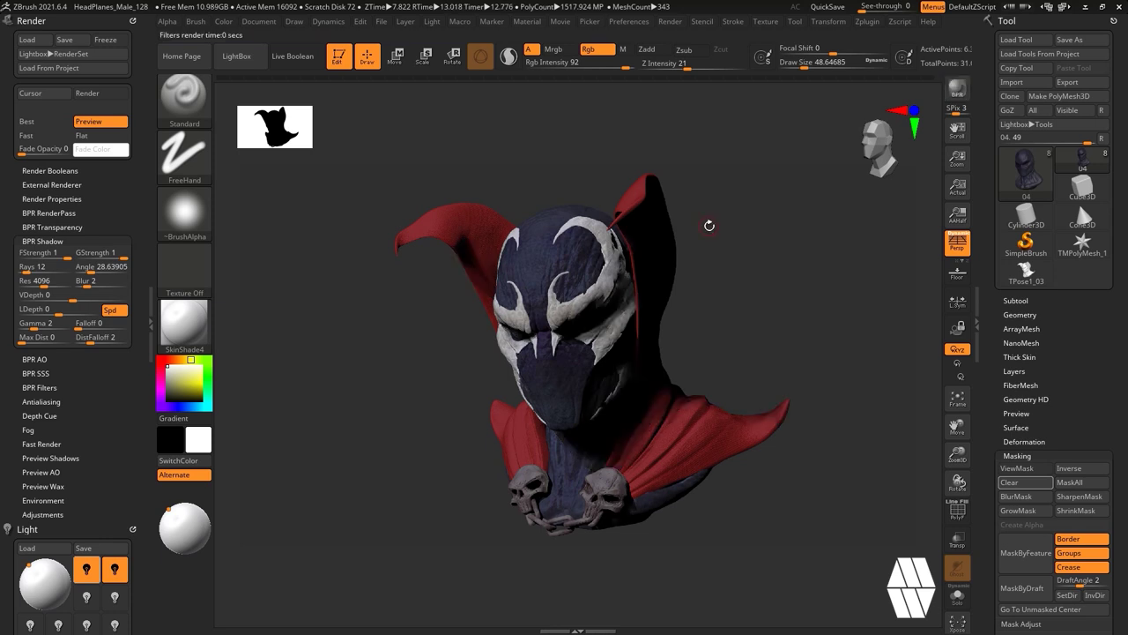
Move the main light high in front and the second light to the far left side, set distance 74, and test render.
{"action": "left_click_drag", "start_coordinate": [121, 451], "coordinate": [121, 405]}
{"action": "left_click", "coordinate": [36, 521]}
{"action": "left_click", "coordinate": [957, 89]}
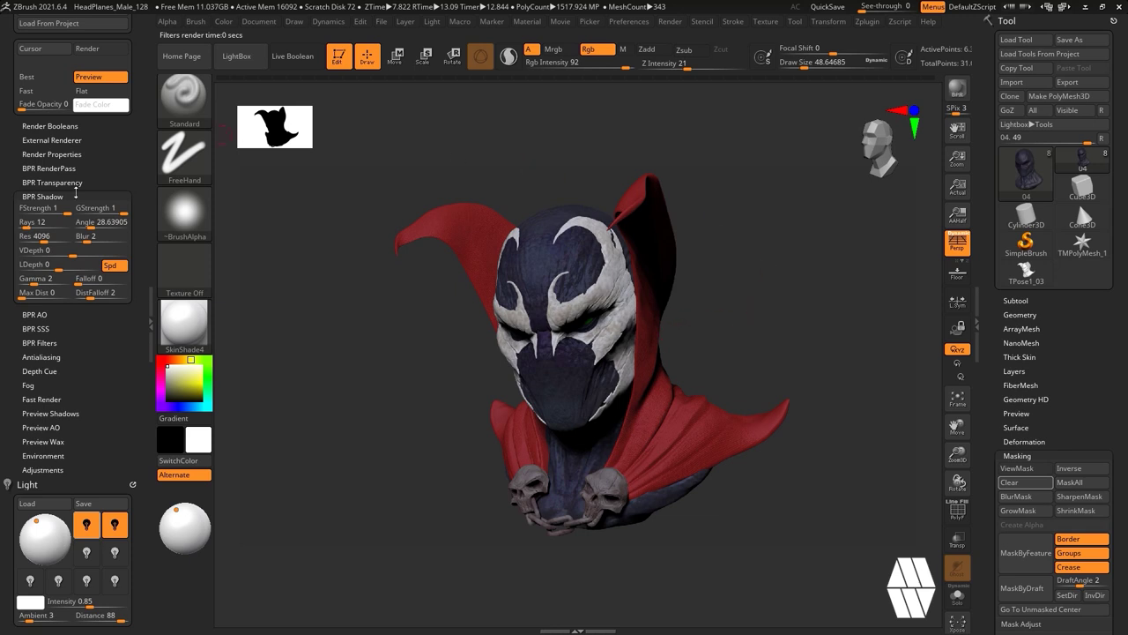
{"action": "left_click_drag", "start_coordinate": [120, 615], "coordinate": [116, 615]}
{"action": "left_click", "coordinate": [957, 89]}
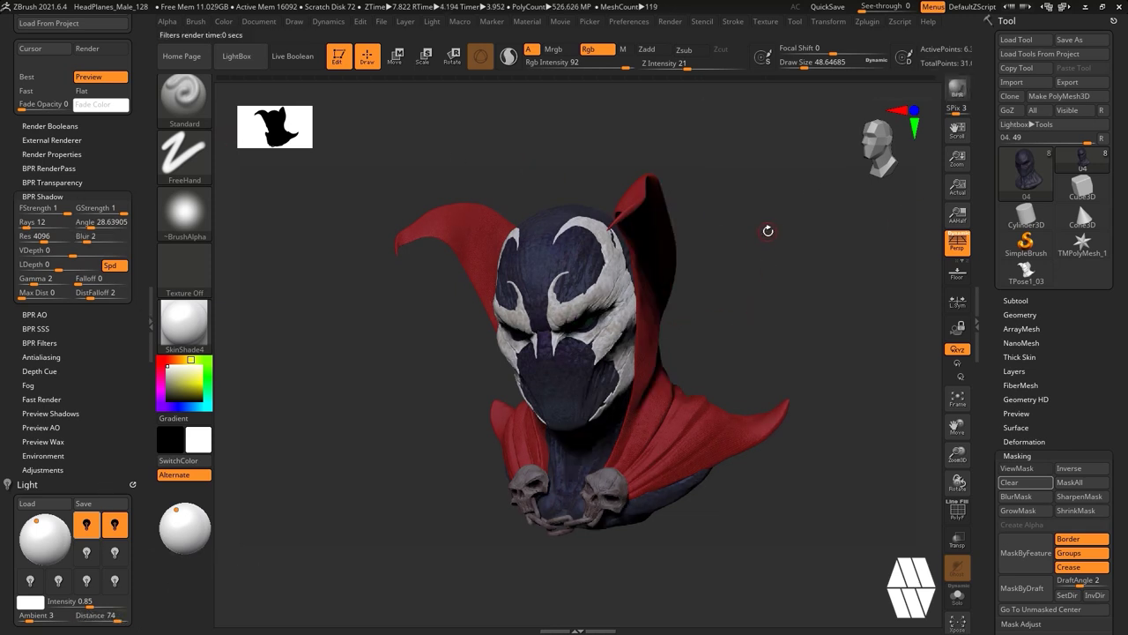
{"action": "left_click", "coordinate": [114, 525]}
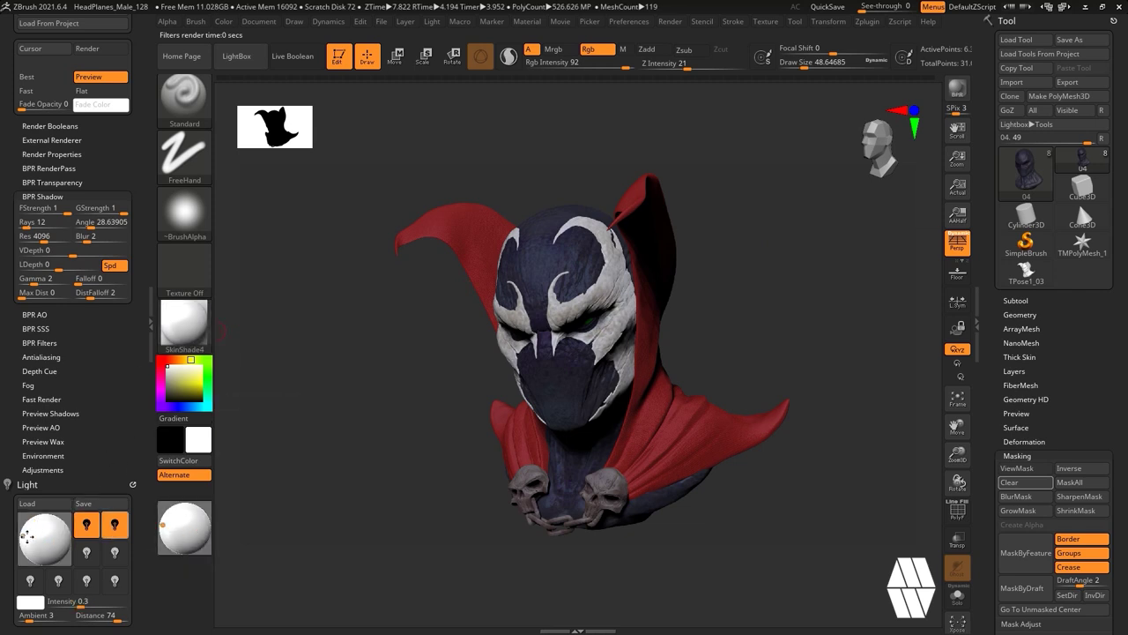
{"action": "left_click", "coordinate": [957, 89]}
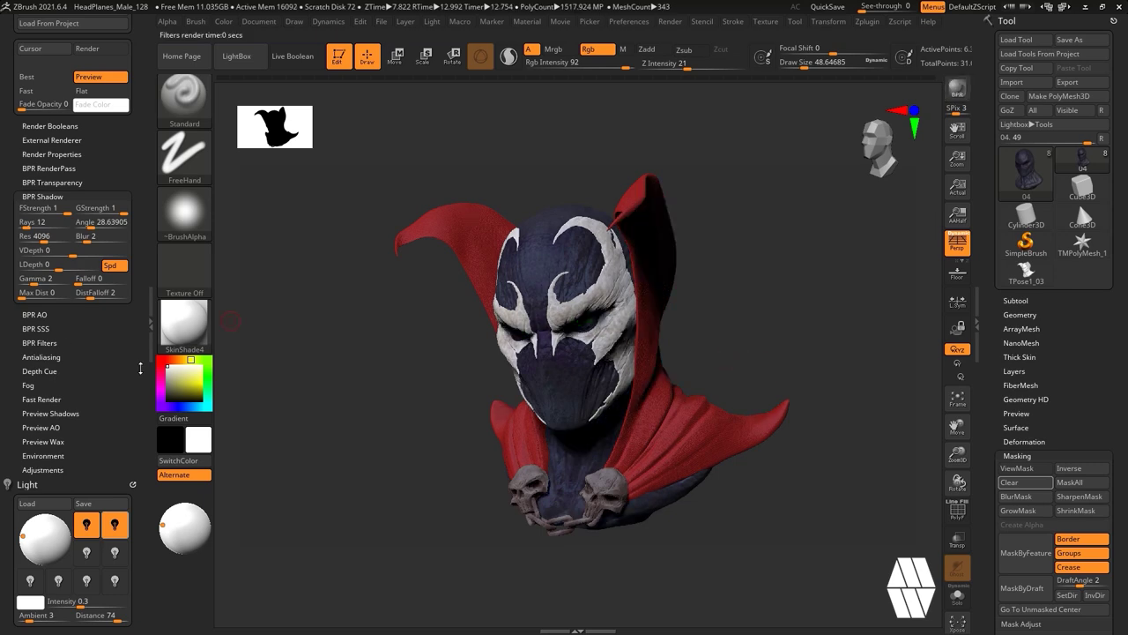
Set the BPR ambient occlusion to blur 1, VDepth 1 and a resolution of about 4347.
{"action": "left_click", "coordinate": [51, 153]}
{"action": "left_click", "coordinate": [59, 484]}
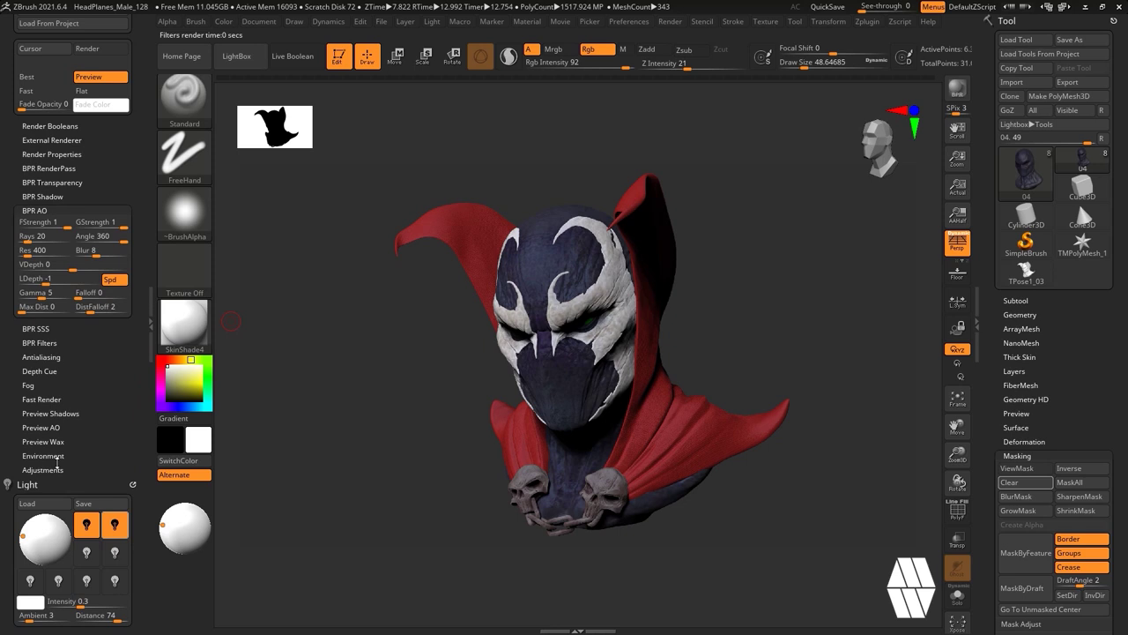
{"action": "left_click", "coordinate": [84, 267]}
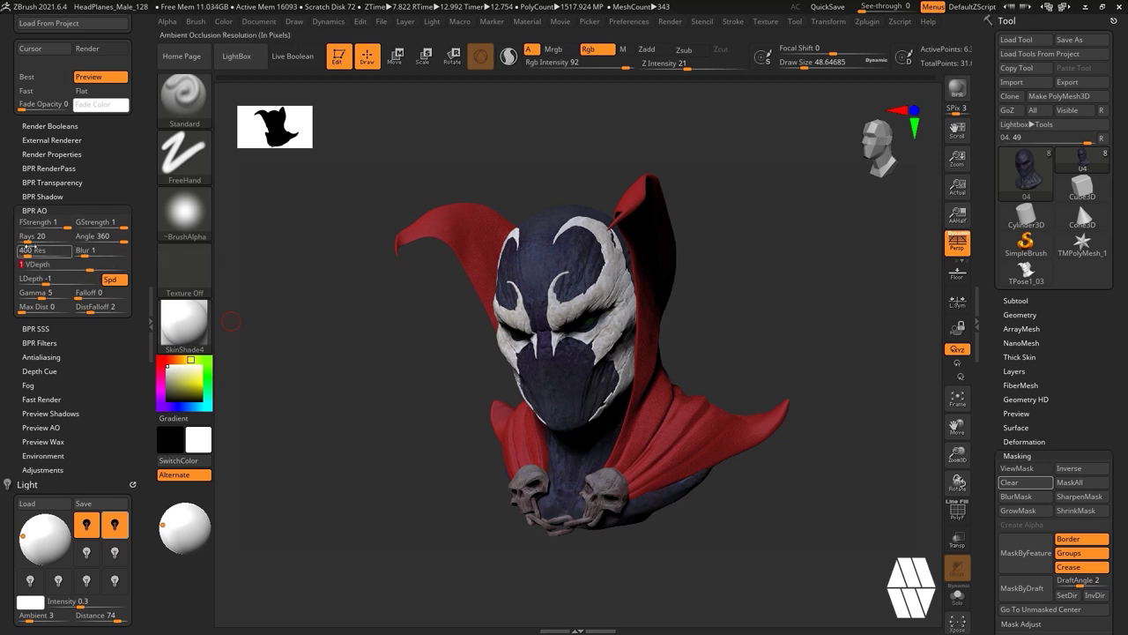
{"action": "left_click_drag", "start_coordinate": [52, 253], "coordinate": [55, 254]}
Raise the BPR shadow rays to about 73 and render the bust with ambient occlusion.
{"action": "left_click", "coordinate": [44, 195]}
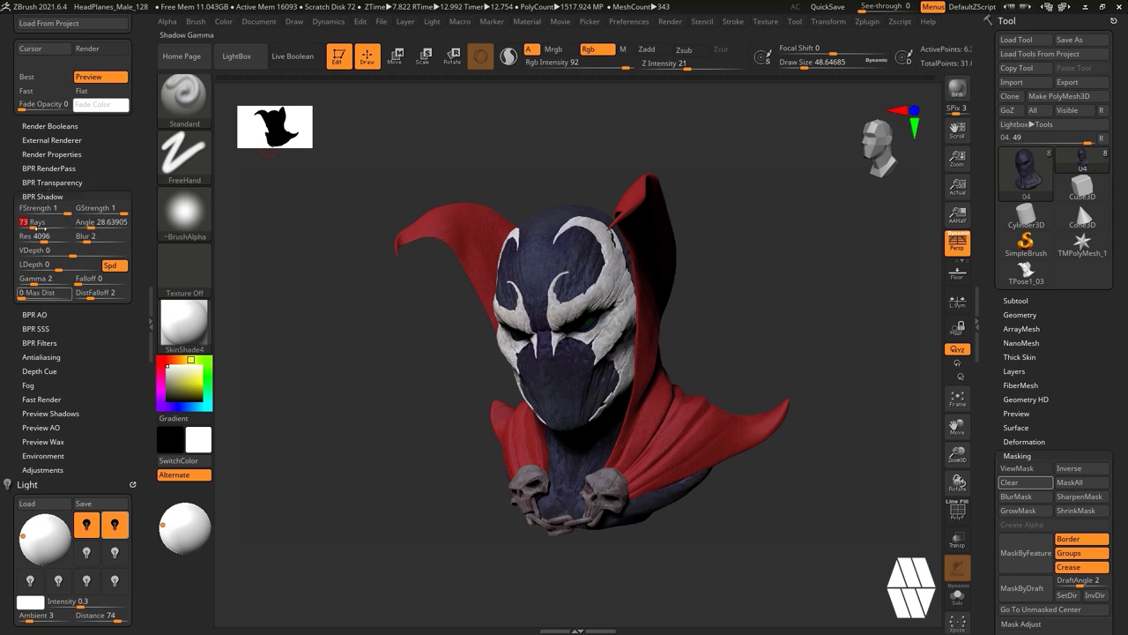
{"action": "left_click", "coordinate": [32, 314]}
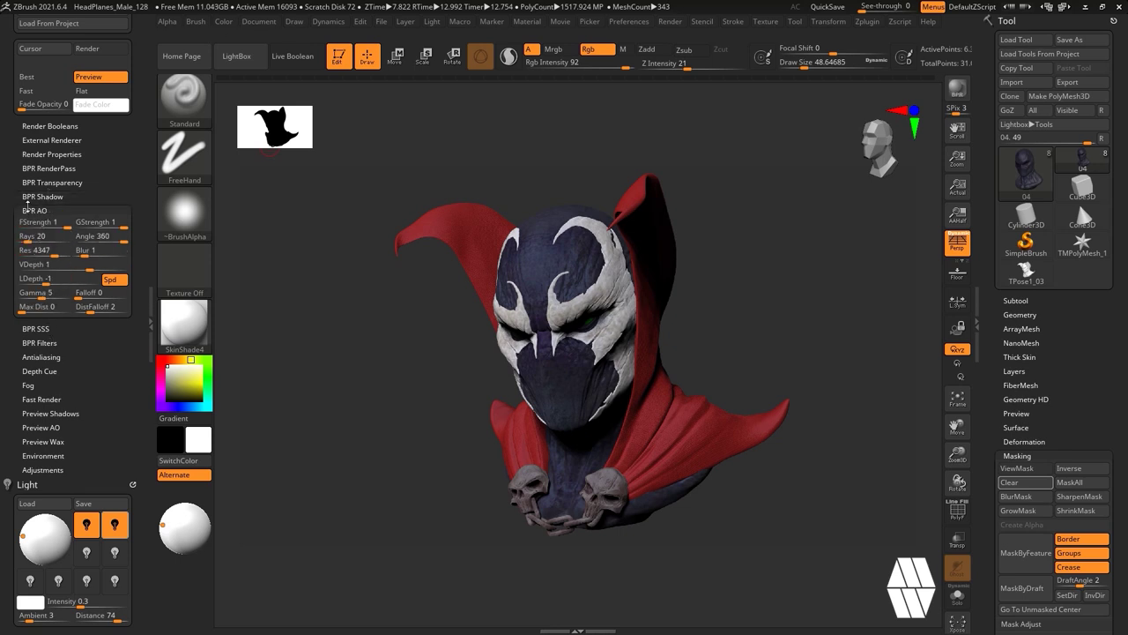
{"action": "left_click", "coordinate": [52, 153]}
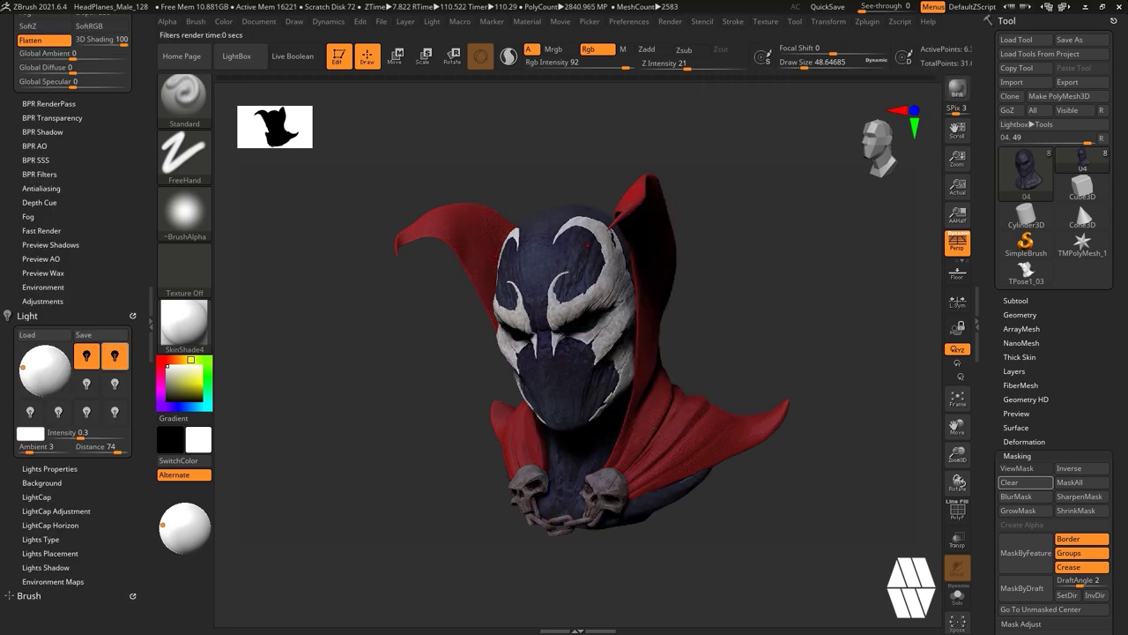
Open the BPR render passes of the finished render and check the shadow pass.
{"action": "left_click_drag", "start_coordinate": [86, 232], "coordinate": [81, 377]}
{"action": "left_click", "coordinate": [52, 482]}
{"action": "mouse_move", "coordinate": [116, 264]}
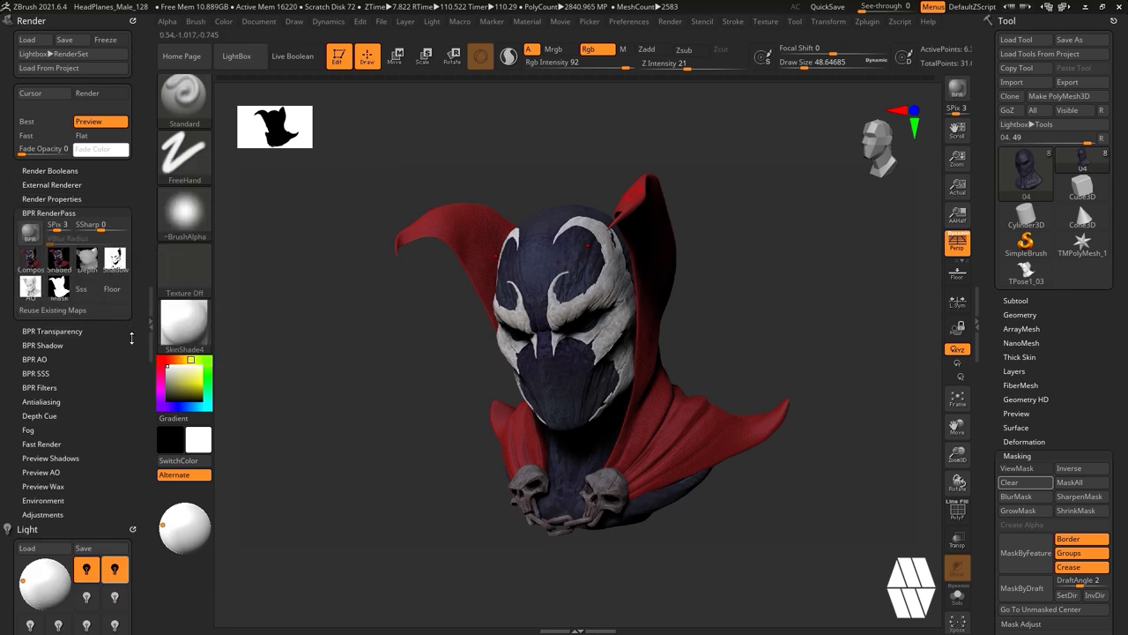
{"action": "left_click", "coordinate": [756, 172]}
Turn off shadows and ambient occlusion in the render properties, assign the Flat Color material, and render the bust.
{"action": "left_click", "coordinate": [76, 199]}
{"action": "left_click", "coordinate": [53, 198]}
{"action": "left_click", "coordinate": [51, 211]}
{"action": "left_click", "coordinate": [51, 212]}
{"action": "left_click", "coordinate": [51, 226]}
{"action": "left_click", "coordinate": [53, 199]}
{"action": "left_click", "coordinate": [62, 186]}
{"action": "left_click", "coordinate": [62, 186]}
{"action": "left_click", "coordinate": [183, 326]}
{"action": "left_click", "coordinate": [423, 494]}
{"action": "left_click", "coordinate": [957, 90]}
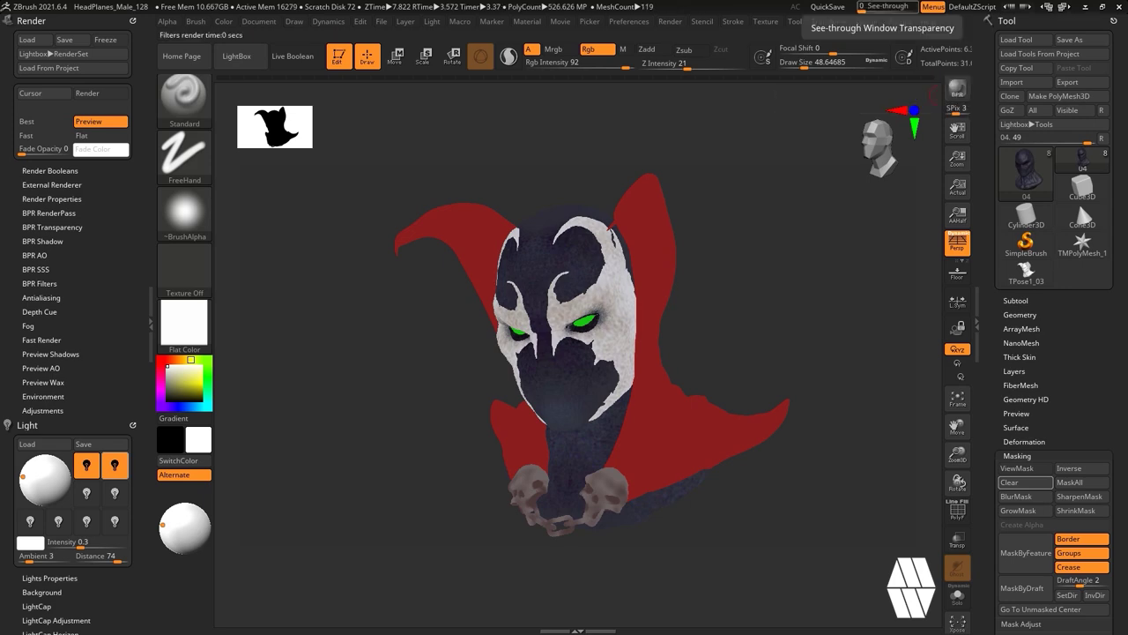
Turn off the polypaint display on the visible subtools, assign the al_normal_map material, and render the bust.
{"action": "left_click", "coordinate": [49, 213]}
{"action": "left_click", "coordinate": [1023, 299]}
{"action": "left_click", "coordinate": [1092, 327], "text": "shift"}
{"action": "left_click", "coordinate": [184, 324]}
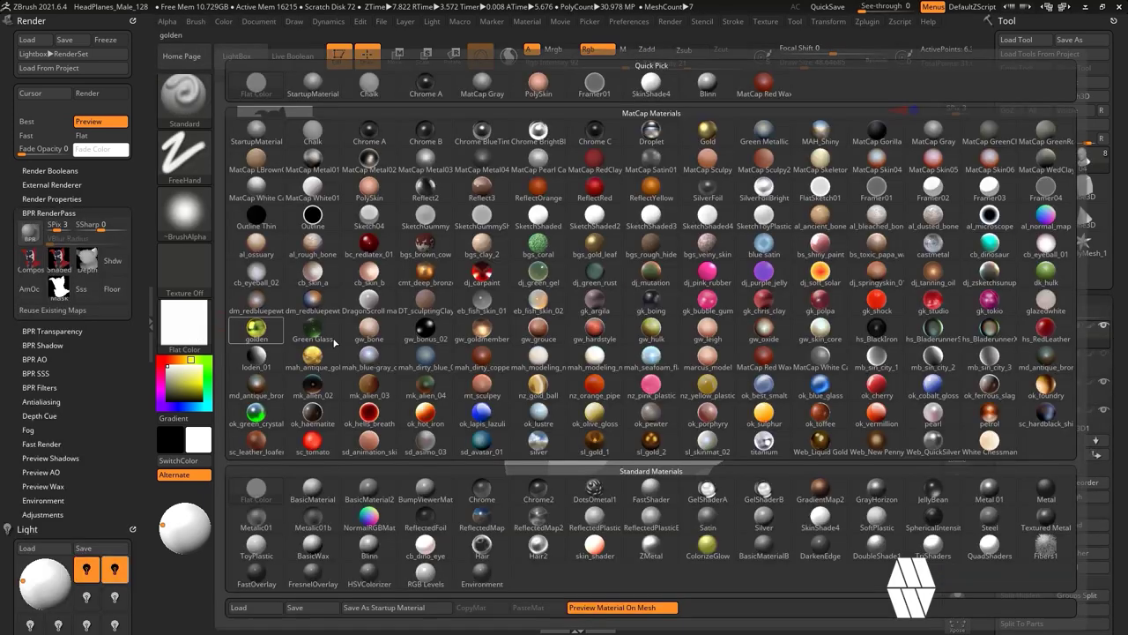
{"action": "left_click", "coordinate": [1053, 217]}
{"action": "left_click", "coordinate": [956, 94]}
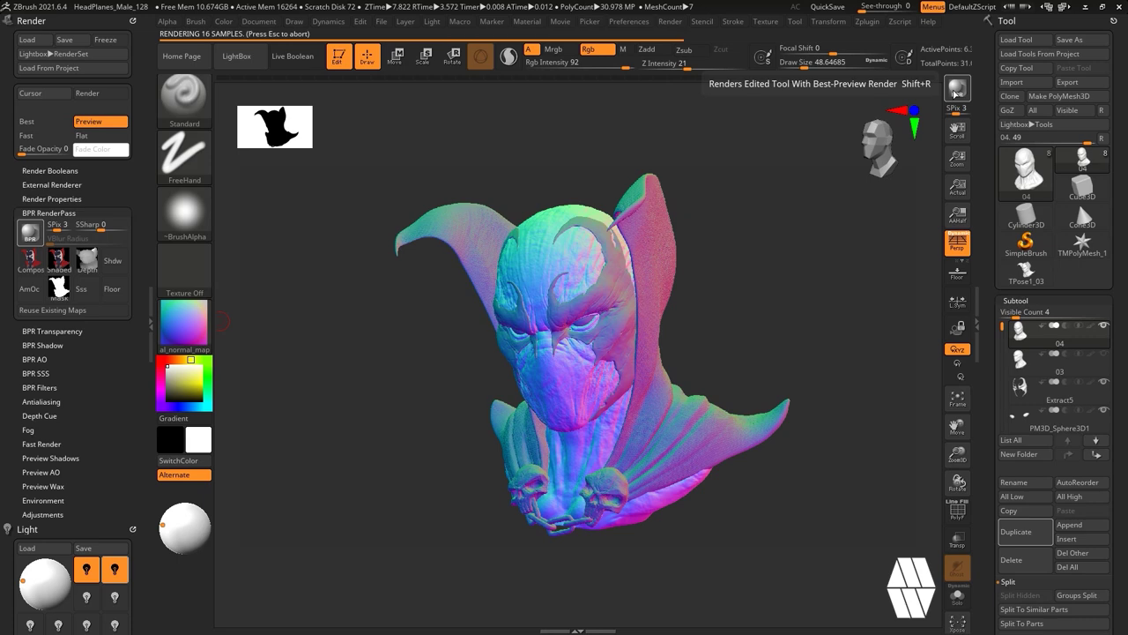
Assign the MatCap Skeleton material to the bust and make a BPR render.
{"action": "left_click", "coordinate": [184, 325]}
{"action": "left_click", "coordinate": [798, 141]}
{"action": "left_click", "coordinate": [959, 91]}
{"action": "left_click", "coordinate": [186, 327]}
{"action": "left_click", "coordinate": [473, 109]}
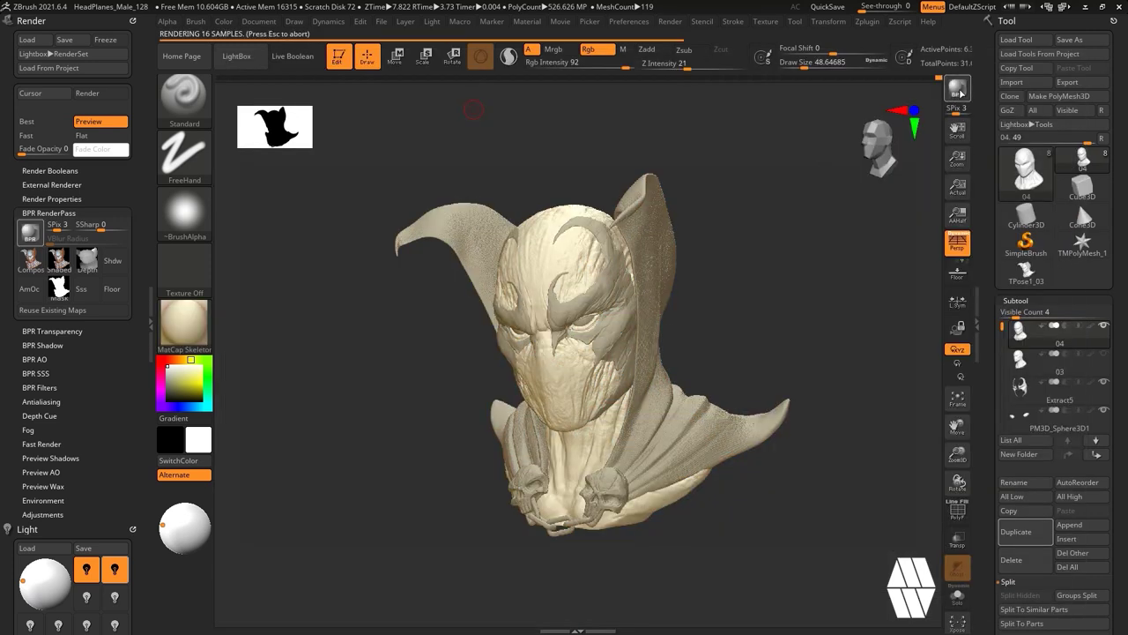
Assign the Framer01 material to the bust and make a BPR render.
{"action": "left_click", "coordinate": [185, 324]}
{"action": "left_click", "coordinate": [871, 186]}
{"action": "left_click", "coordinate": [956, 92]}
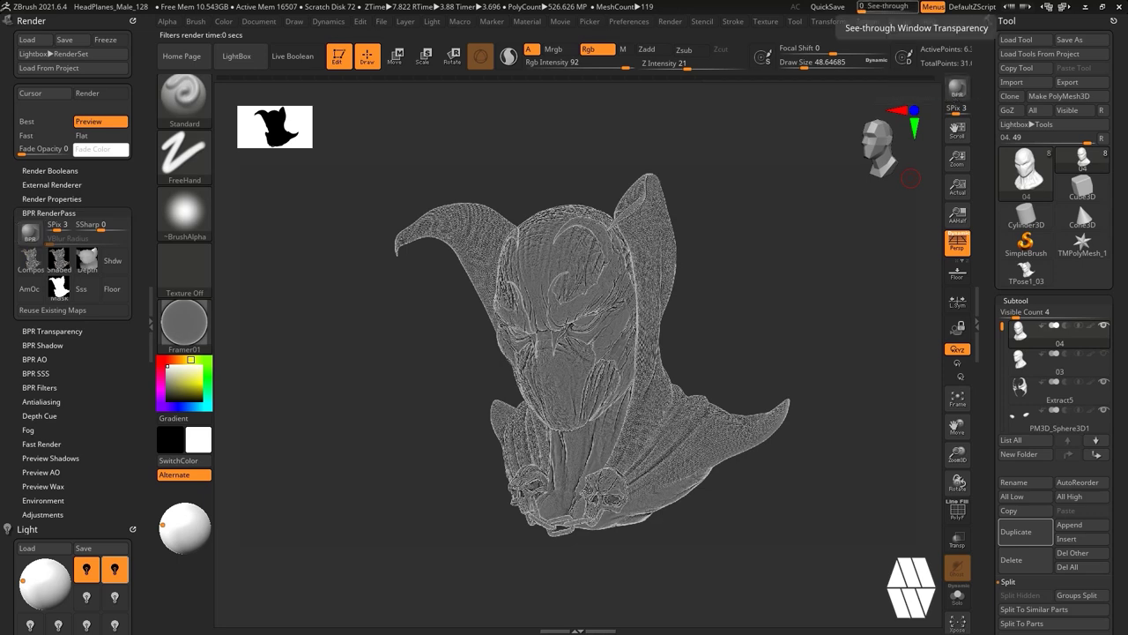
Render the bust in the ok_green_crystal material and export the shaded render pass as 05.
{"action": "left_click", "coordinate": [196, 329]}
{"action": "left_click", "coordinate": [255, 414]}
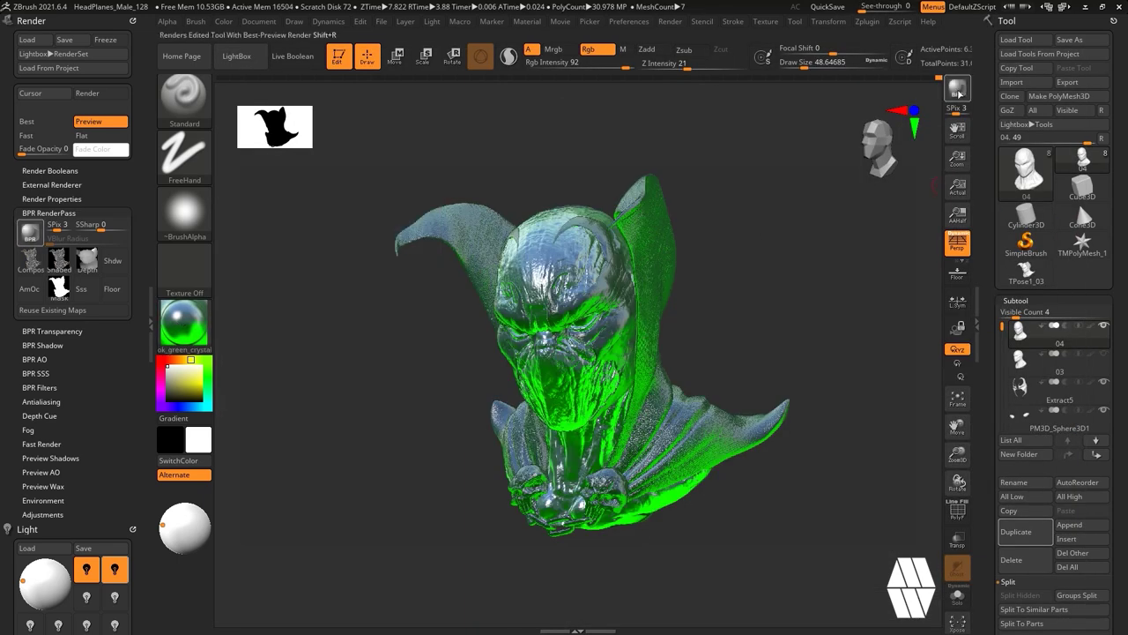
{"action": "left_click", "coordinate": [59, 261]}
{"action": "type", "text": "05"}
{"action": "key", "text": "Return"}
Try the Green Glass and dj_green_gel materials on the bust.
{"action": "left_click", "coordinate": [187, 328]}
{"action": "left_click", "coordinate": [310, 331]}
{"action": "left_click", "coordinate": [187, 327]}
{"action": "left_click", "coordinate": [536, 272]}
Assign the ReflectedMap standard material to the bust and make a BPR render.
{"action": "left_click", "coordinate": [187, 321]}
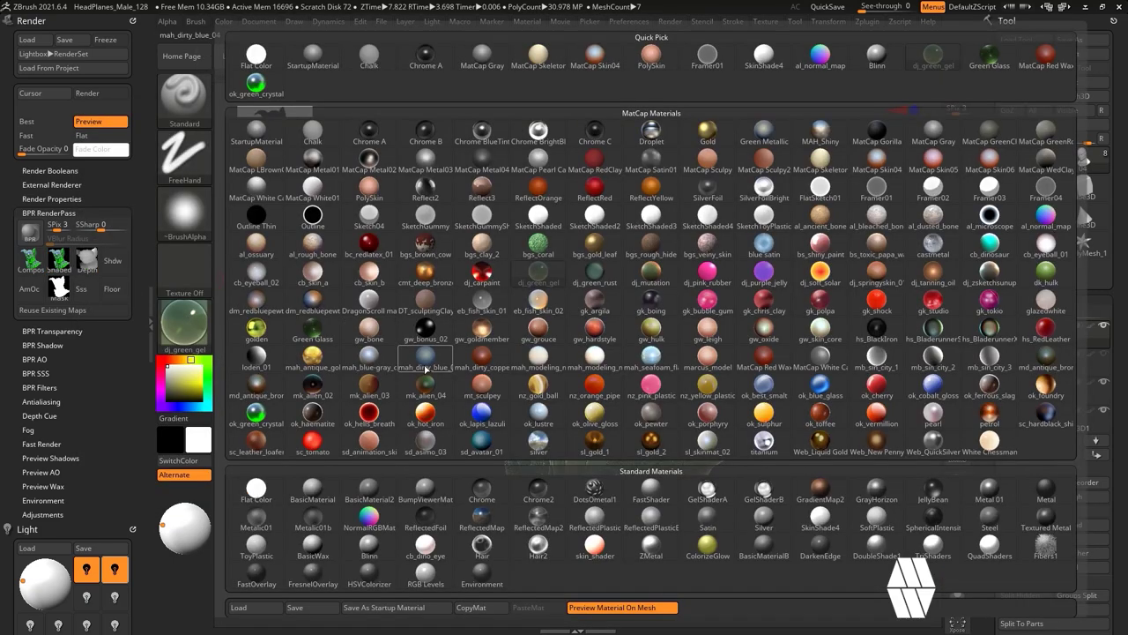
{"action": "left_click", "coordinate": [490, 519]}
{"action": "left_click", "coordinate": [957, 89]}
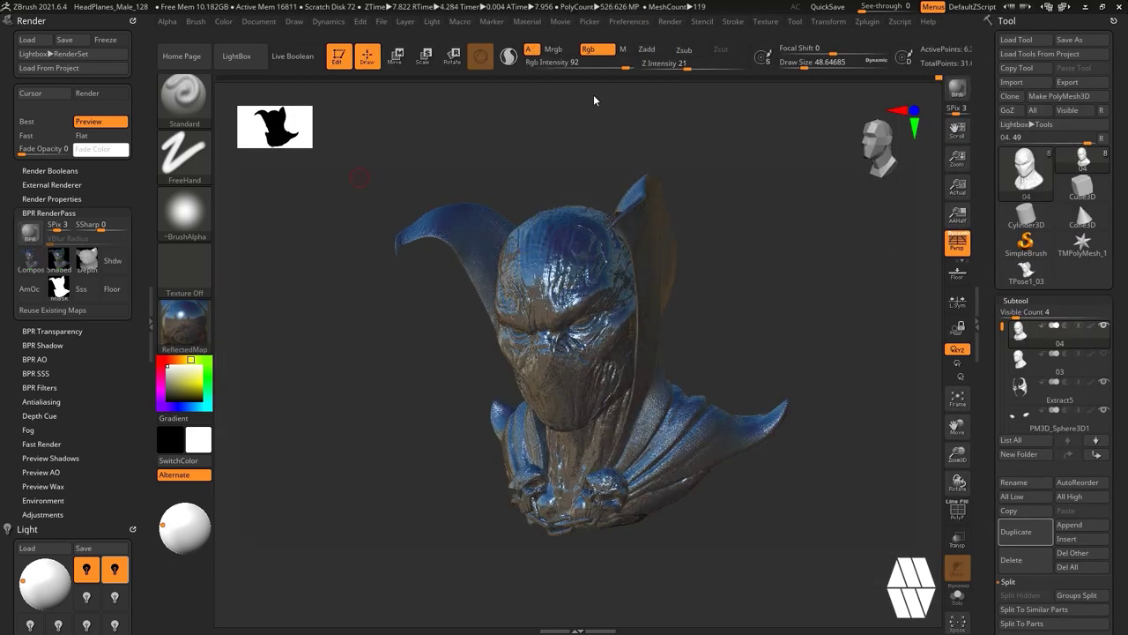
Assign the sc_hardblack_shi material to the bust and make a BPR render.
{"action": "key", "text": "m"}
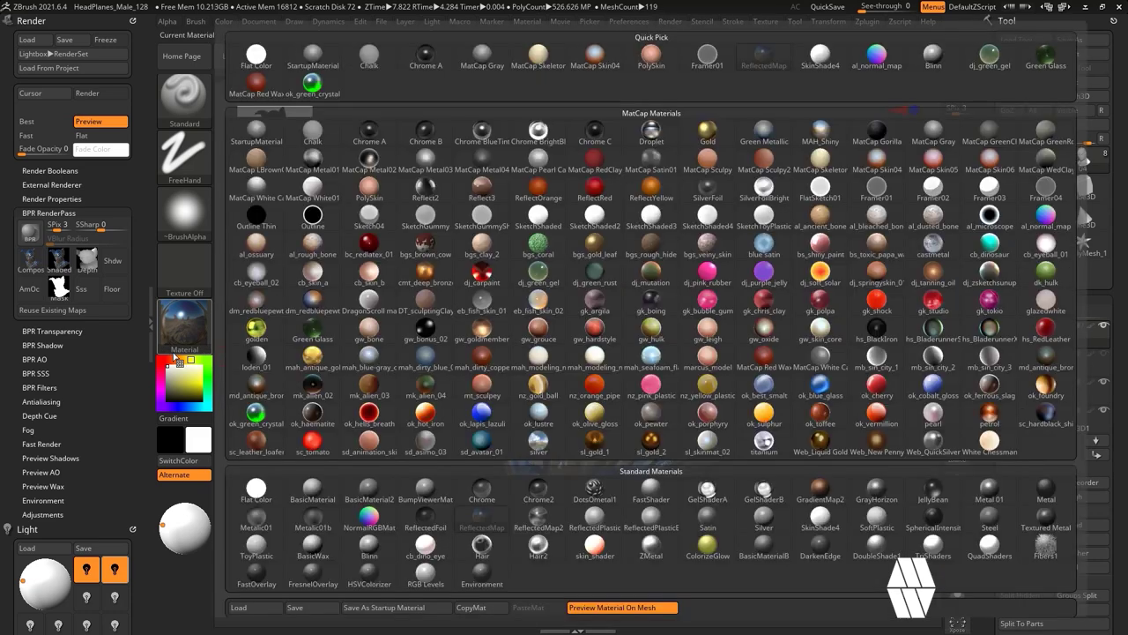
{"action": "left_click", "coordinate": [1056, 429]}
{"action": "left_click", "coordinate": [957, 89]}
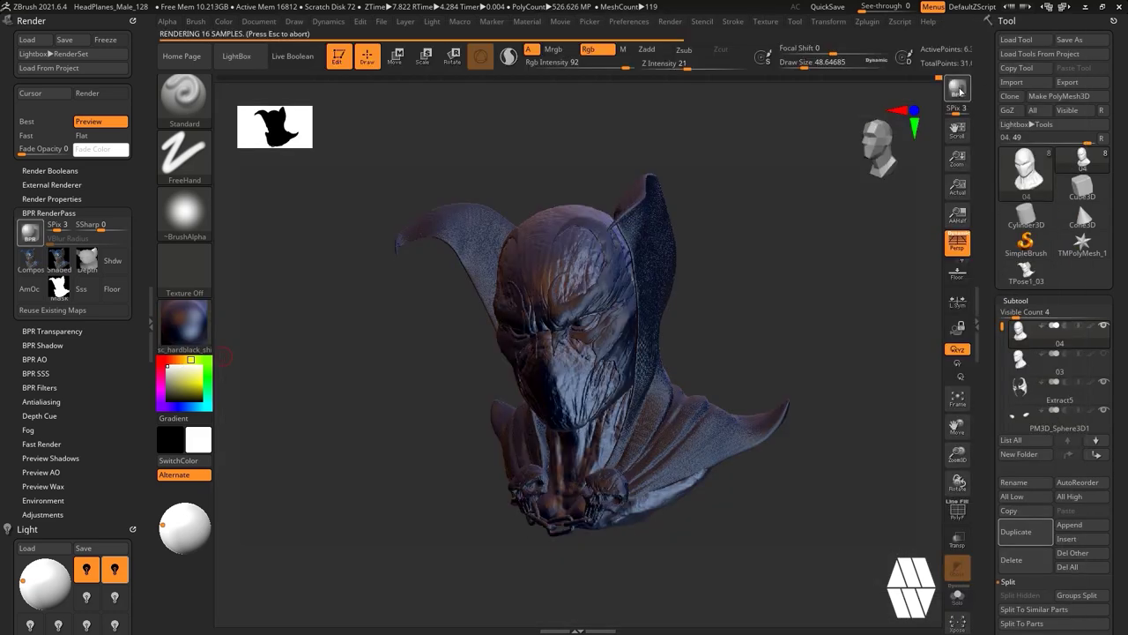
Assign the MatCap Gorilla material to the bust and make a BPR render.
{"action": "left_click", "coordinate": [178, 331]}
{"action": "left_click", "coordinate": [876, 132]}
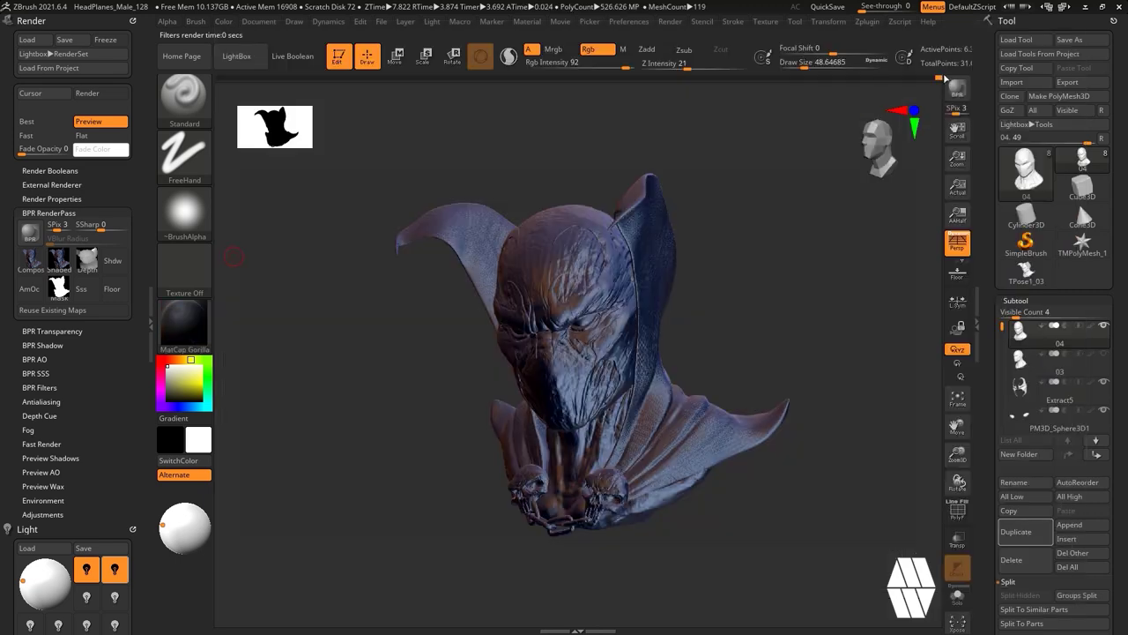
{"action": "left_click", "coordinate": [957, 88]}
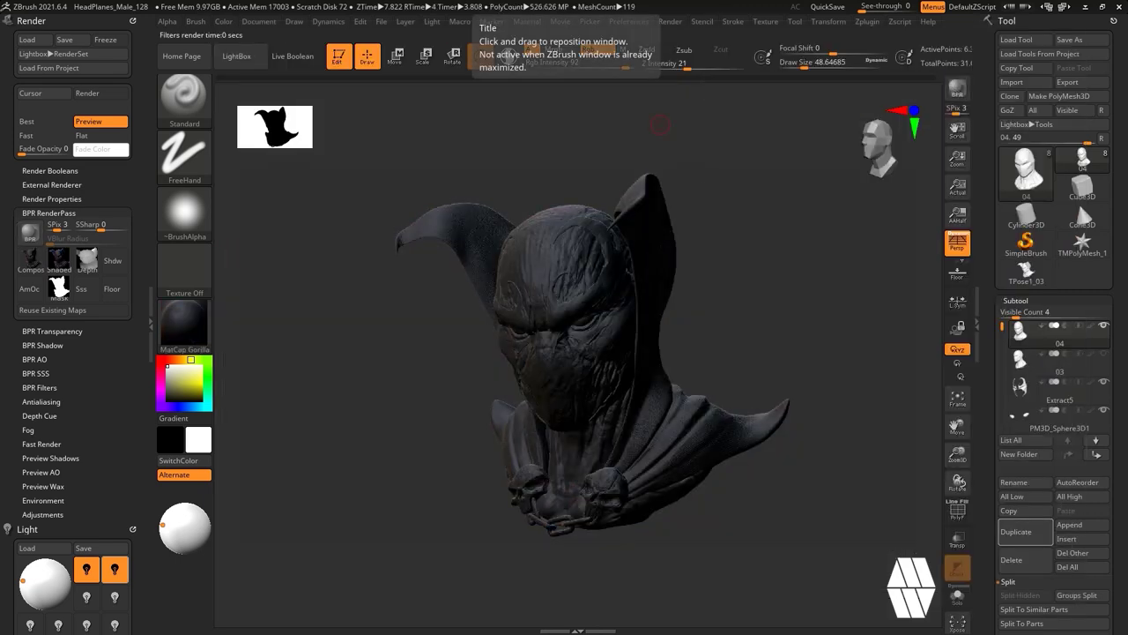
Try the MatCap Metal02, MatCap Metal01, petrol and Droplet materials on the bust.
{"action": "left_click", "coordinate": [187, 321]}
{"action": "left_click", "coordinate": [364, 157]}
{"action": "left_click", "coordinate": [182, 326]}
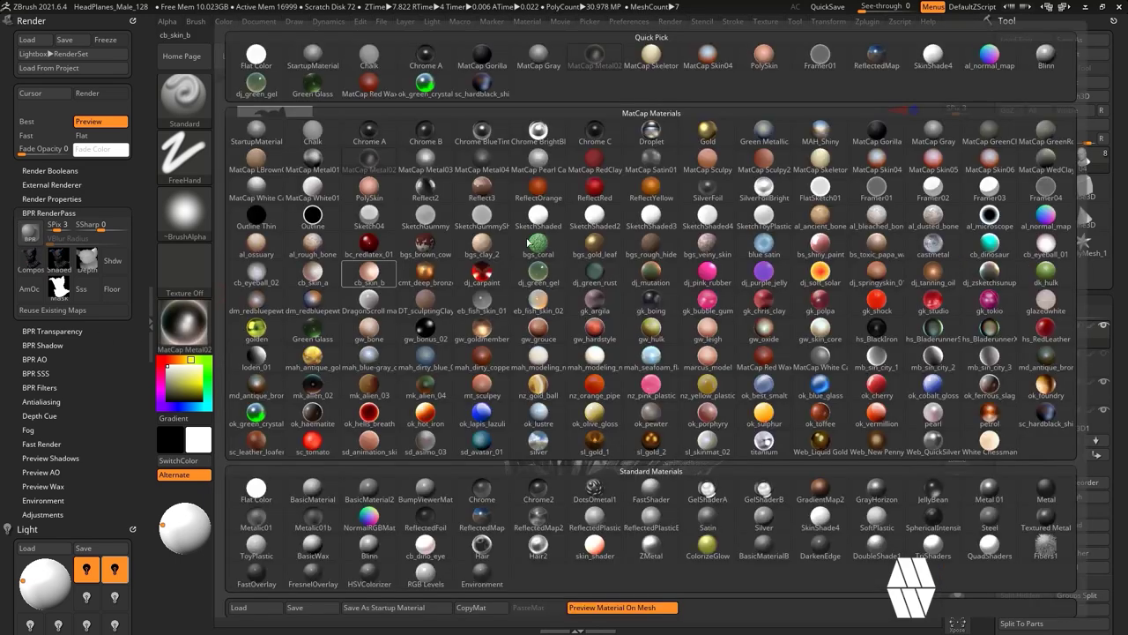
{"action": "left_click", "coordinate": [319, 151]}
{"action": "left_click", "coordinate": [170, 330]}
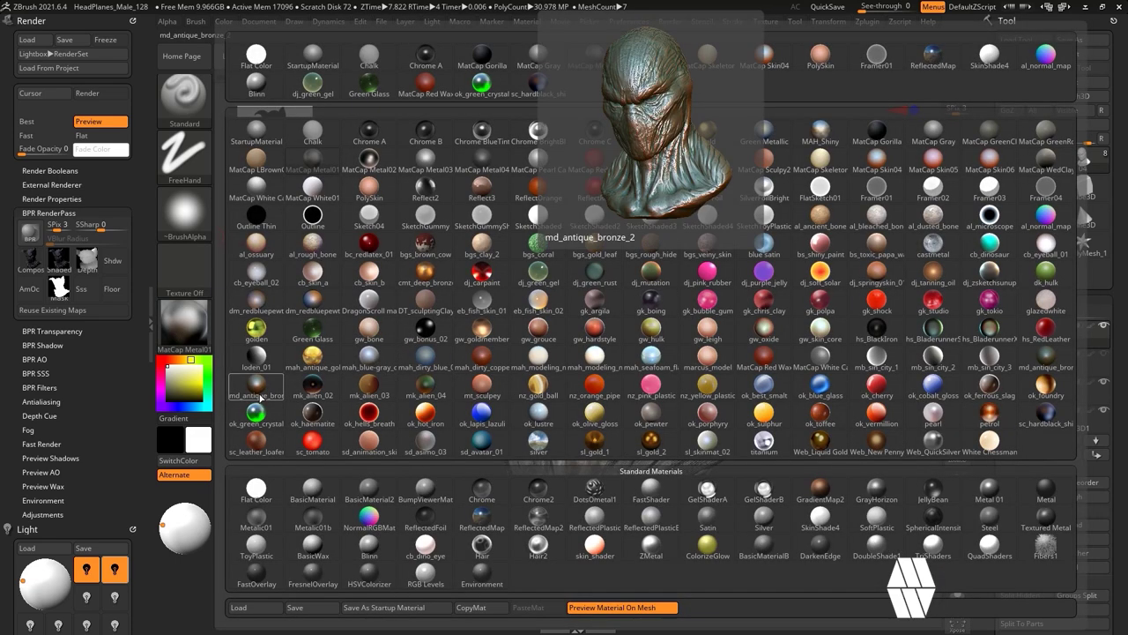
{"action": "left_click", "coordinate": [990, 414]}
{"action": "left_click", "coordinate": [183, 321]}
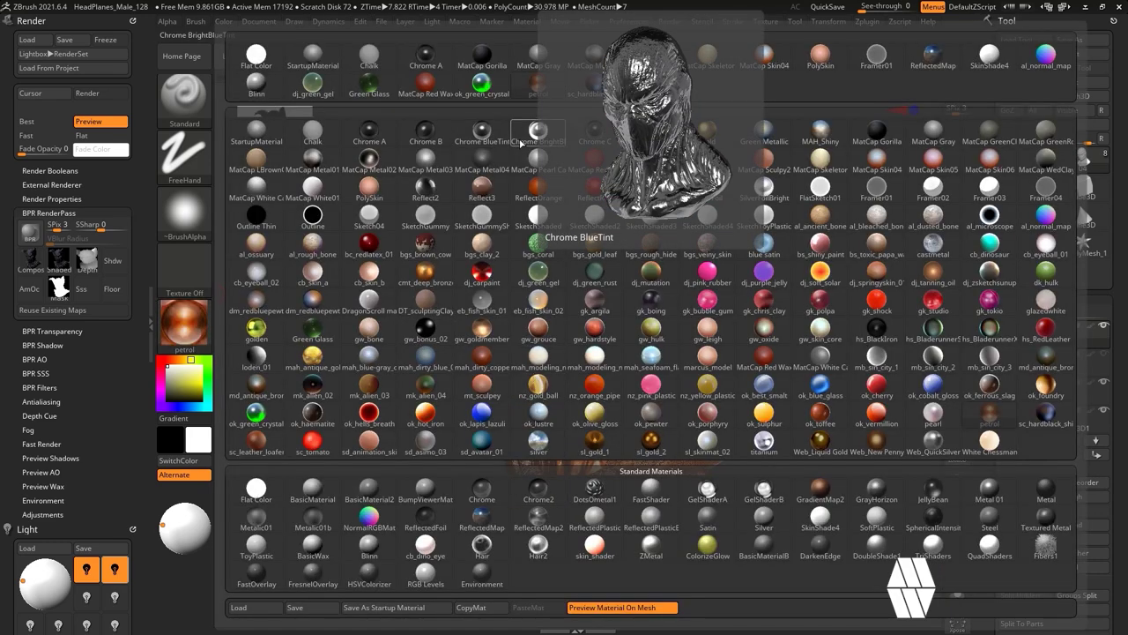
{"action": "left_click", "coordinate": [645, 141]}
Render the bust in turn in the MatCap Metal02, MatCap Metal01 and gk_boing materials, trying Web_QuickSilver along the way.
{"action": "left_click", "coordinate": [183, 331]}
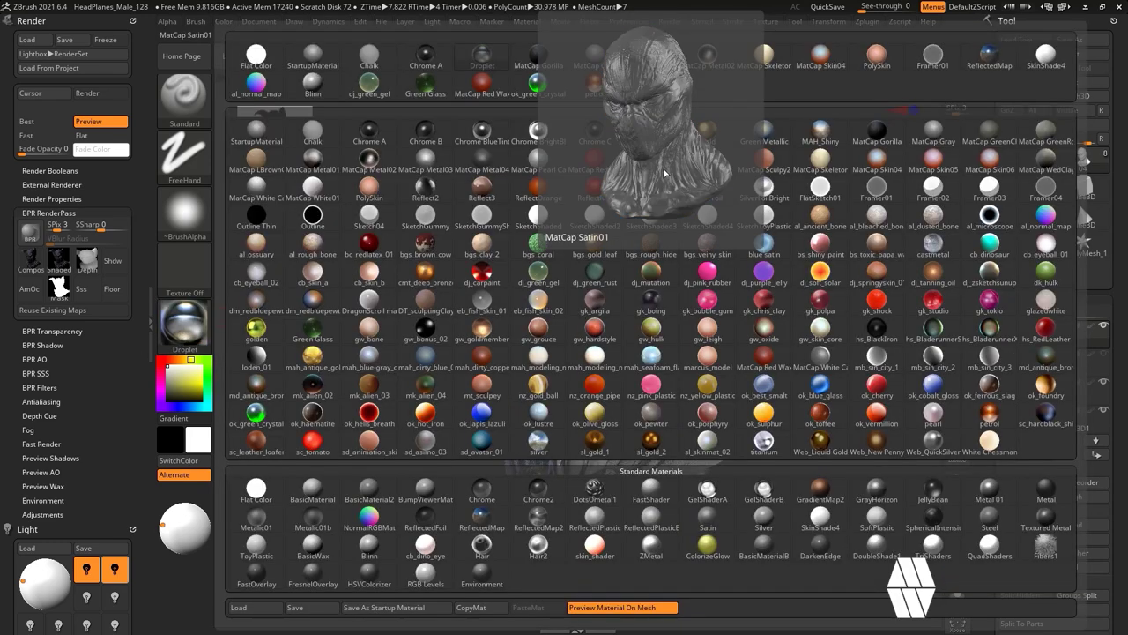
{"action": "left_click", "coordinate": [370, 159]}
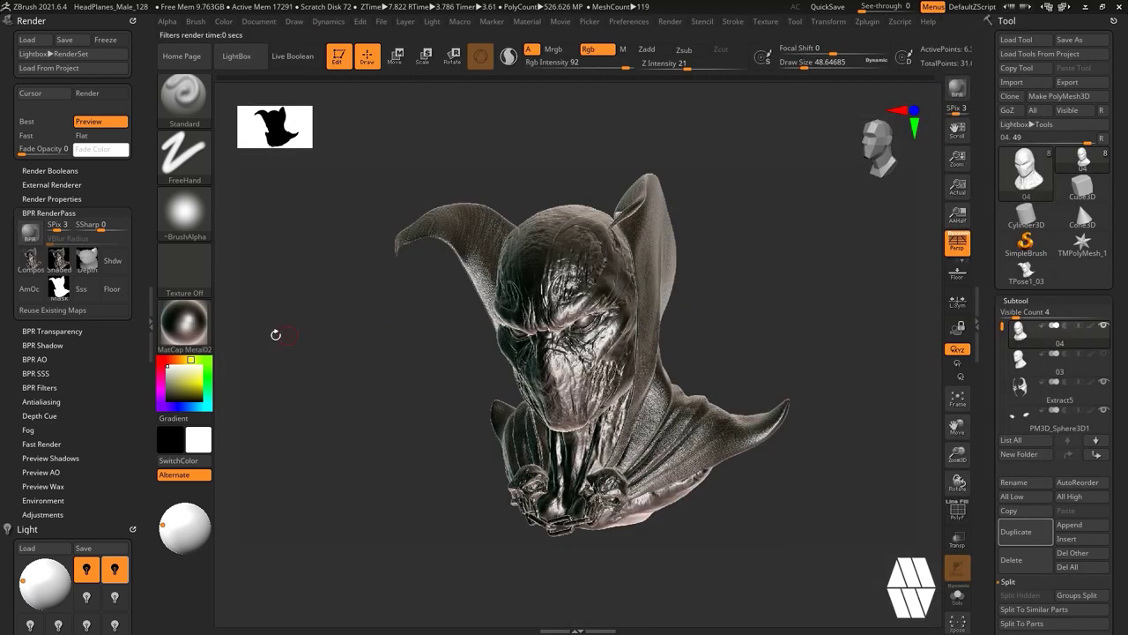
{"action": "left_click", "coordinate": [183, 328]}
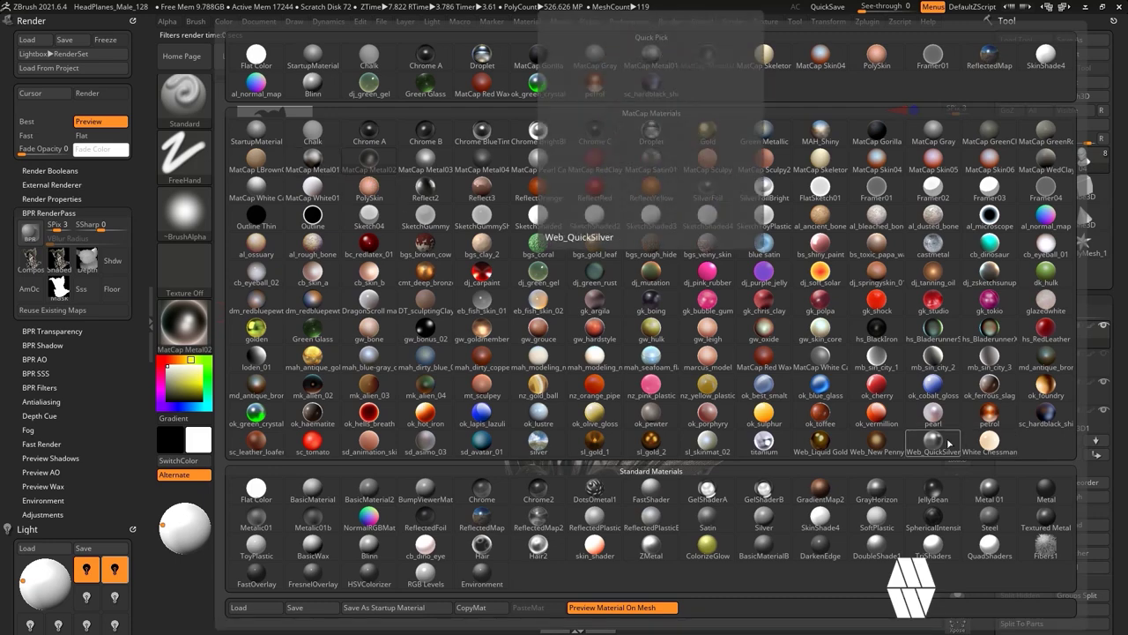
{"action": "left_click", "coordinate": [946, 444]}
{"action": "left_click", "coordinate": [184, 326]}
{"action": "left_click", "coordinate": [314, 159]}
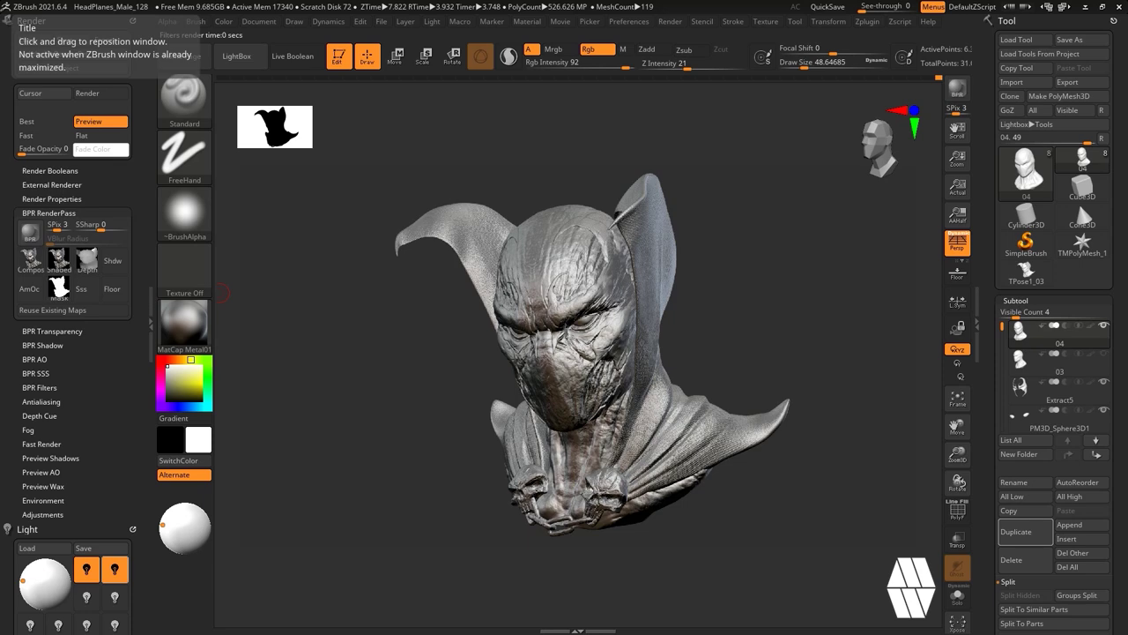
{"action": "left_click", "coordinate": [182, 328]}
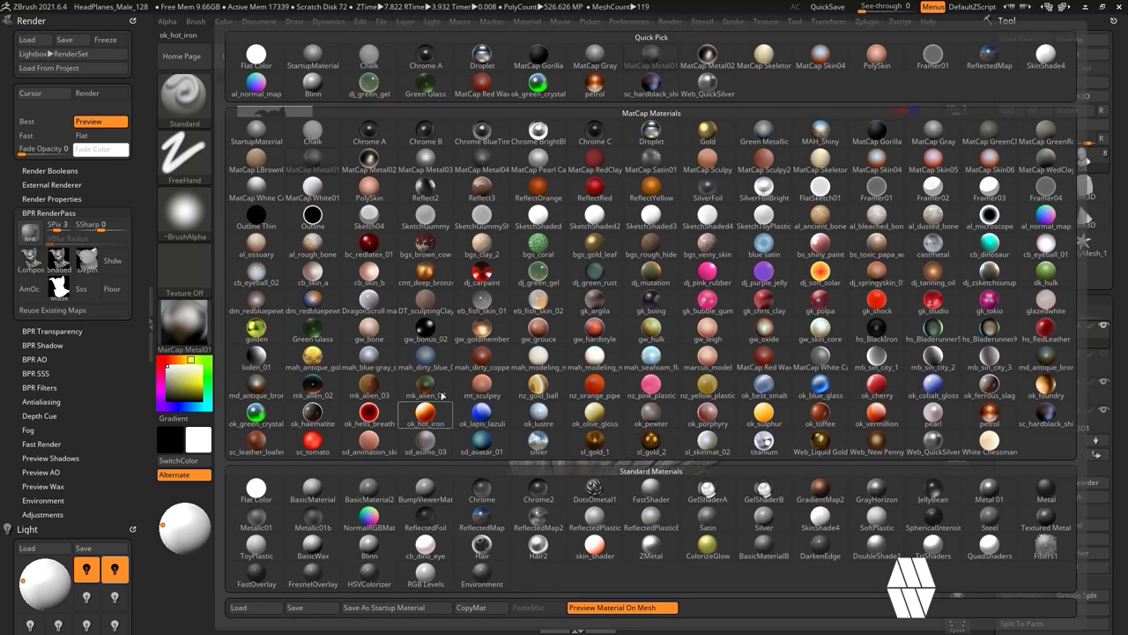
{"action": "left_click", "coordinate": [651, 300]}
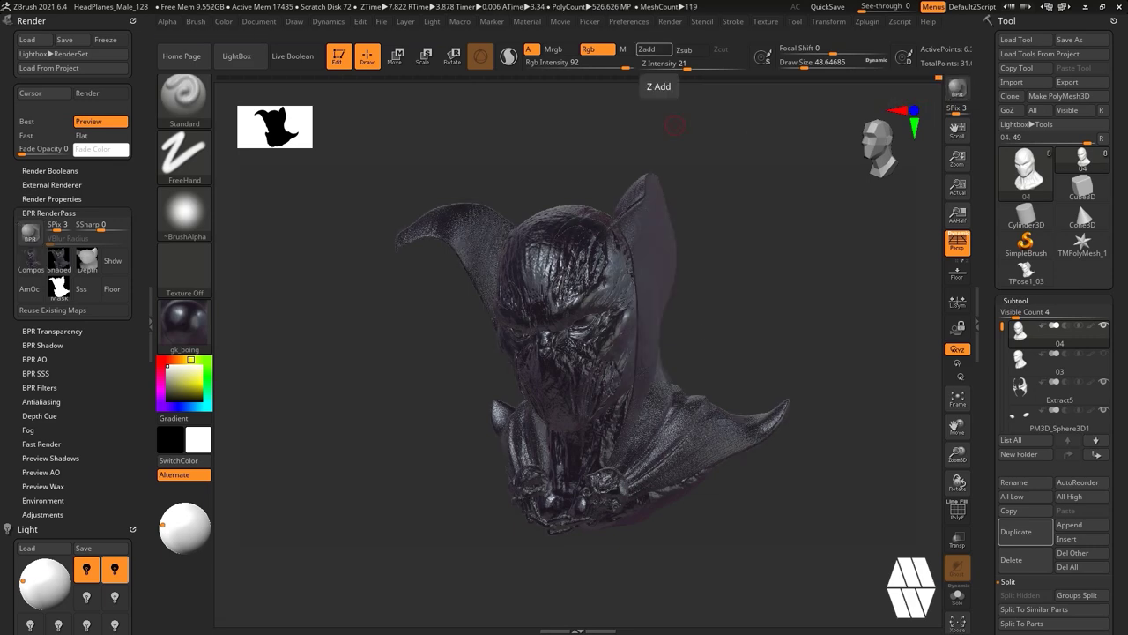
Try gk_chris_clay, assign the hs_RedLeather material instead, render the bust, and export the shaded render pass.
{"action": "left_click", "coordinate": [203, 325]}
{"action": "left_click", "coordinate": [763, 299]}
{"action": "left_click", "coordinate": [186, 323]}
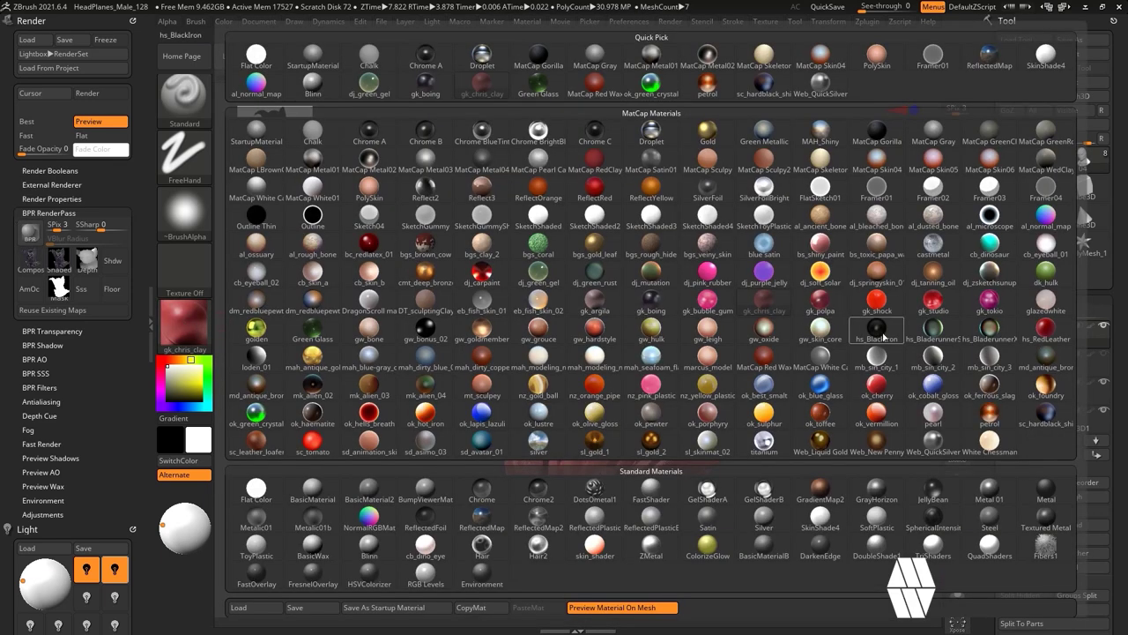
{"action": "left_click", "coordinate": [1046, 329]}
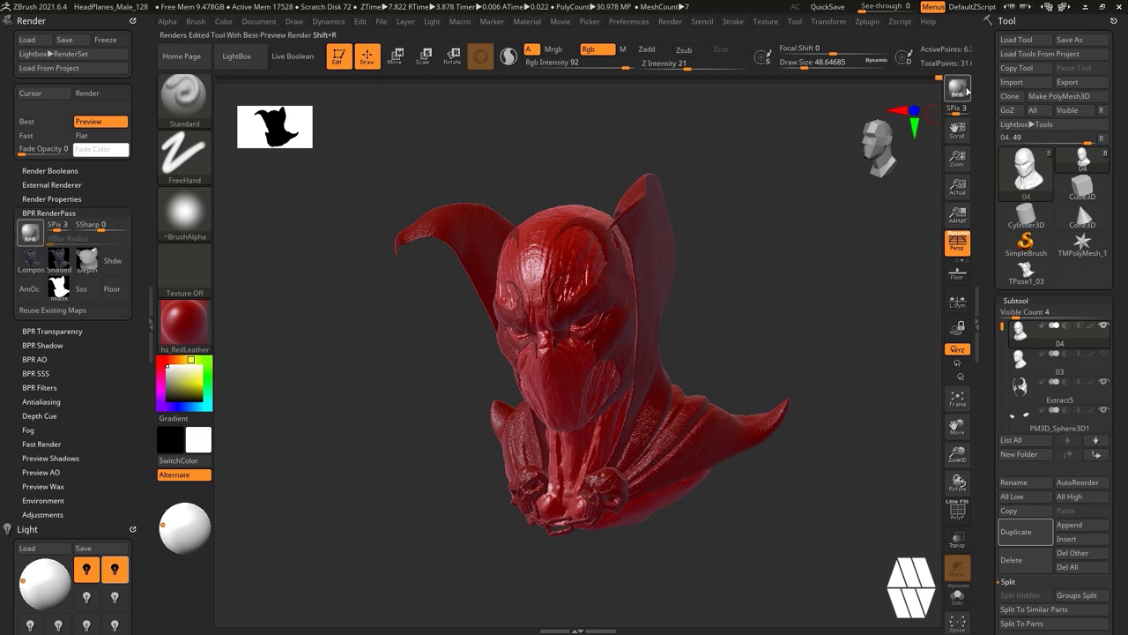
{"action": "left_click", "coordinate": [58, 258]}
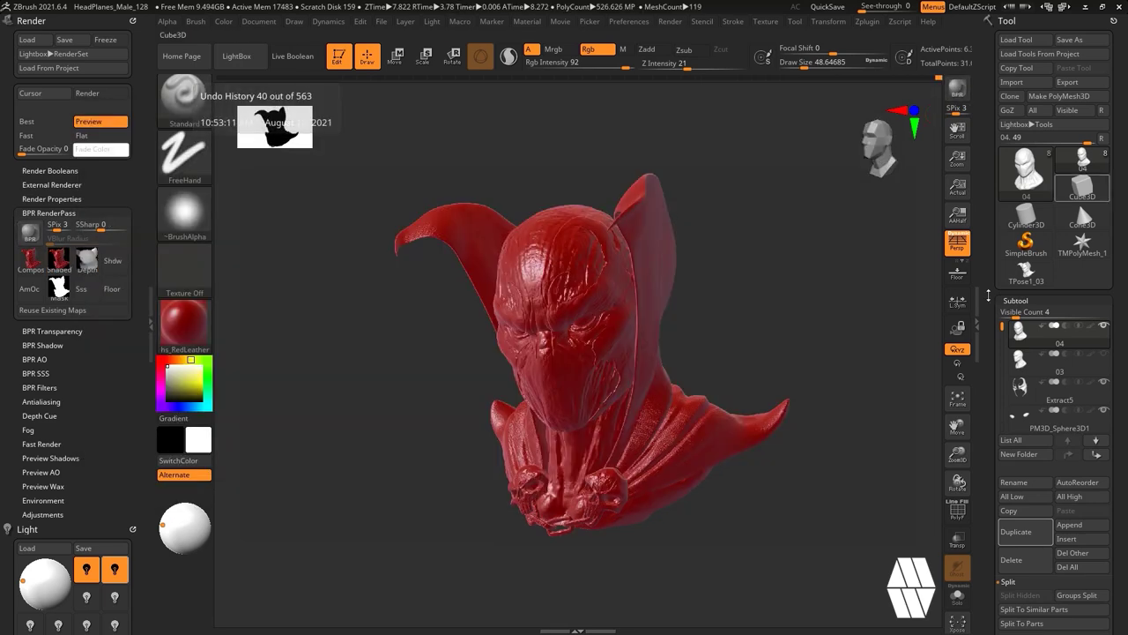
Assign the Blinn material with a black colour, switch off the second light, and render the bust.
{"action": "left_click", "coordinate": [185, 324]}
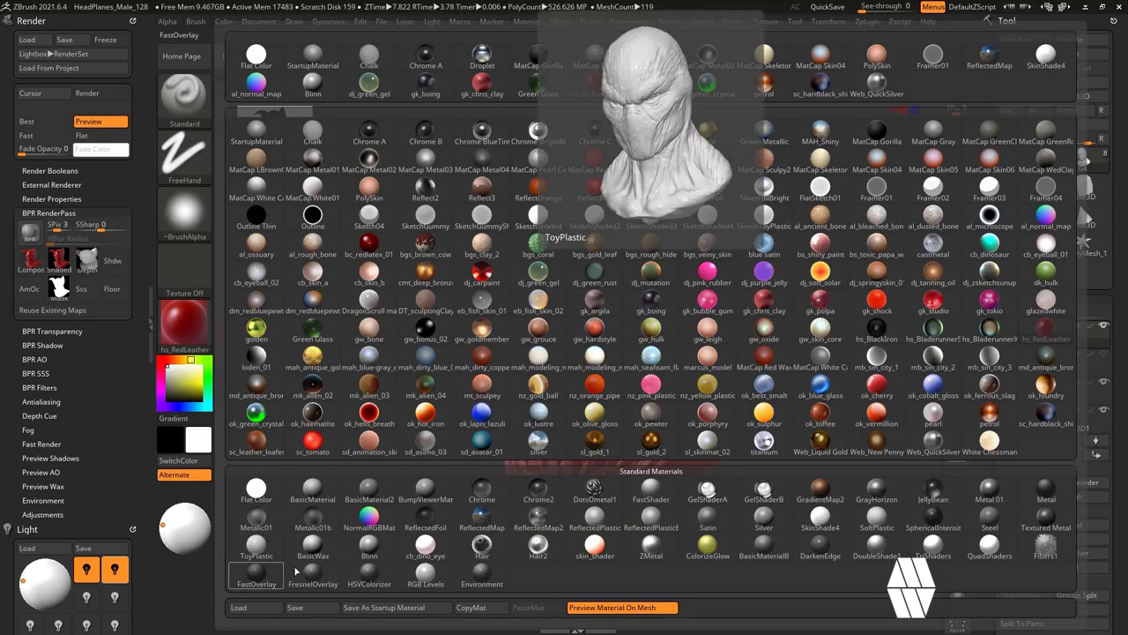
{"action": "left_click", "coordinate": [366, 548]}
{"action": "left_click_drag", "start_coordinate": [180, 386], "coordinate": [154, 409]}
{"action": "left_click", "coordinate": [112, 571]}
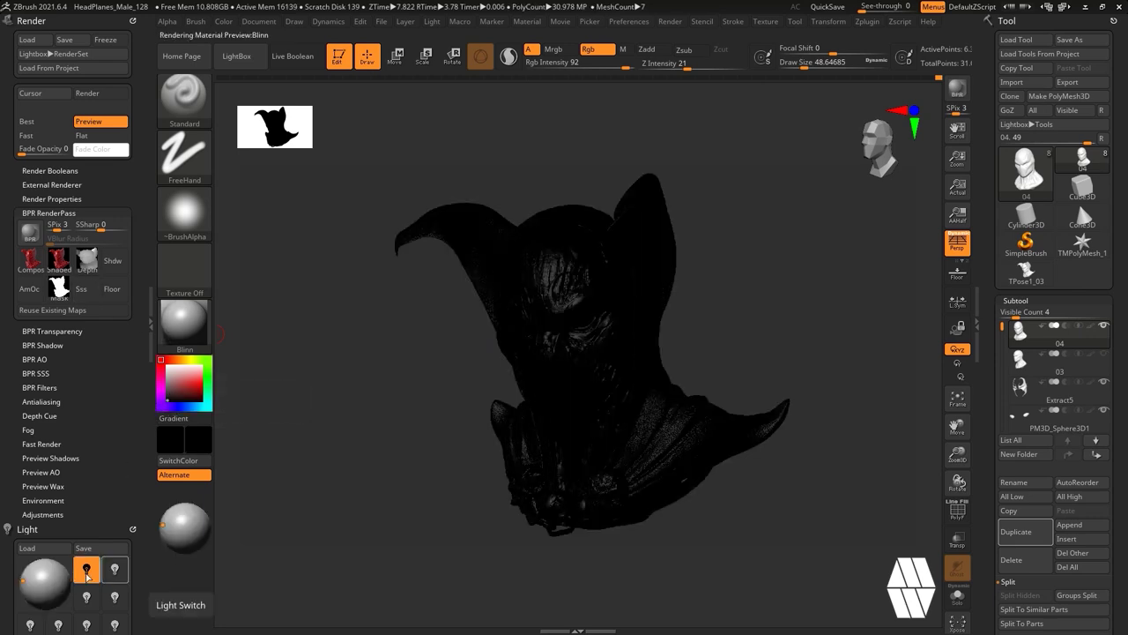
{"action": "left_click_drag", "start_coordinate": [136, 624], "coordinate": [101, 411]}
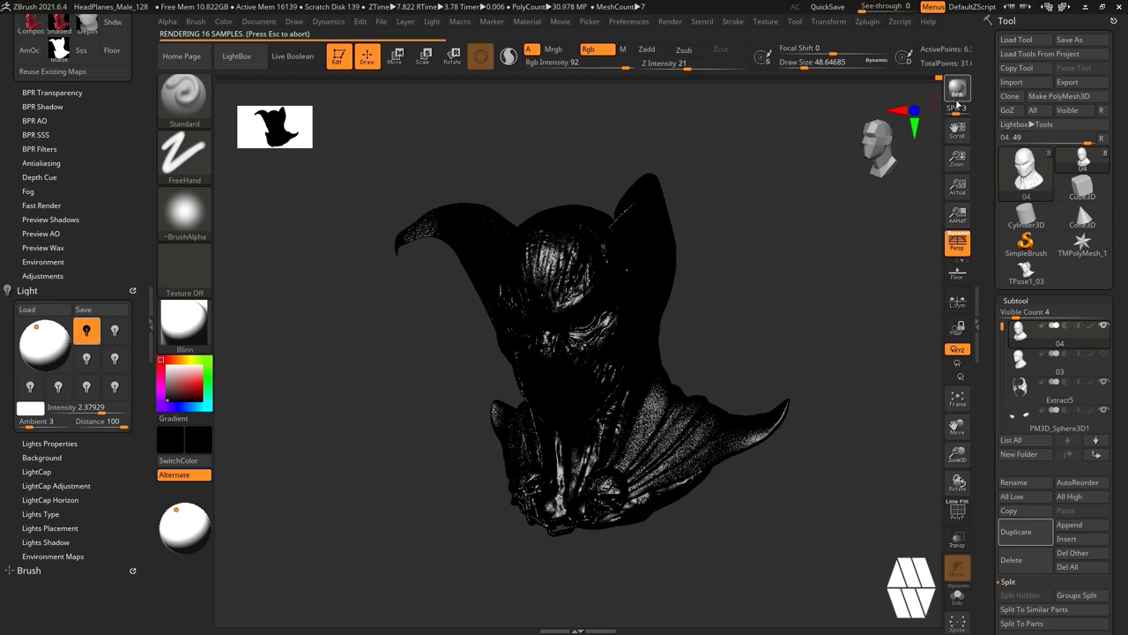
Place the remaining light behind the bust on its upper-left side and render the black Blinn bust as a rim-light pass.
{"action": "left_click_drag", "start_coordinate": [55, 419], "coordinate": [53, 412]}
{"action": "left_click", "coordinate": [35, 408]}
{"action": "left_click", "coordinate": [35, 408]}
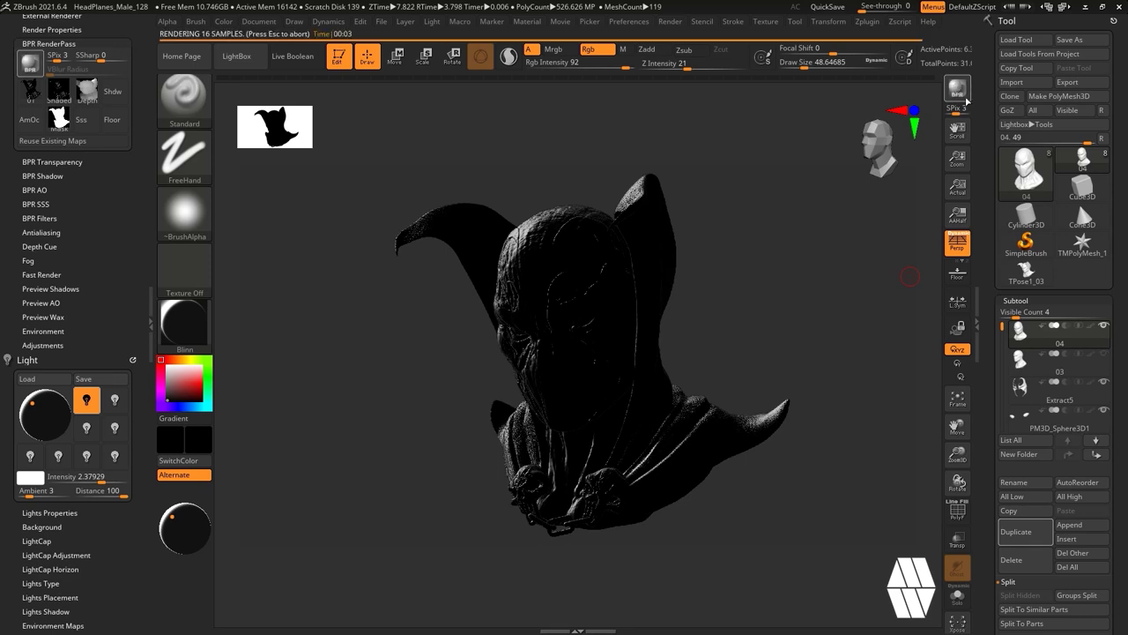
{"action": "left_click_drag", "start_coordinate": [34, 406], "coordinate": [30, 404]}
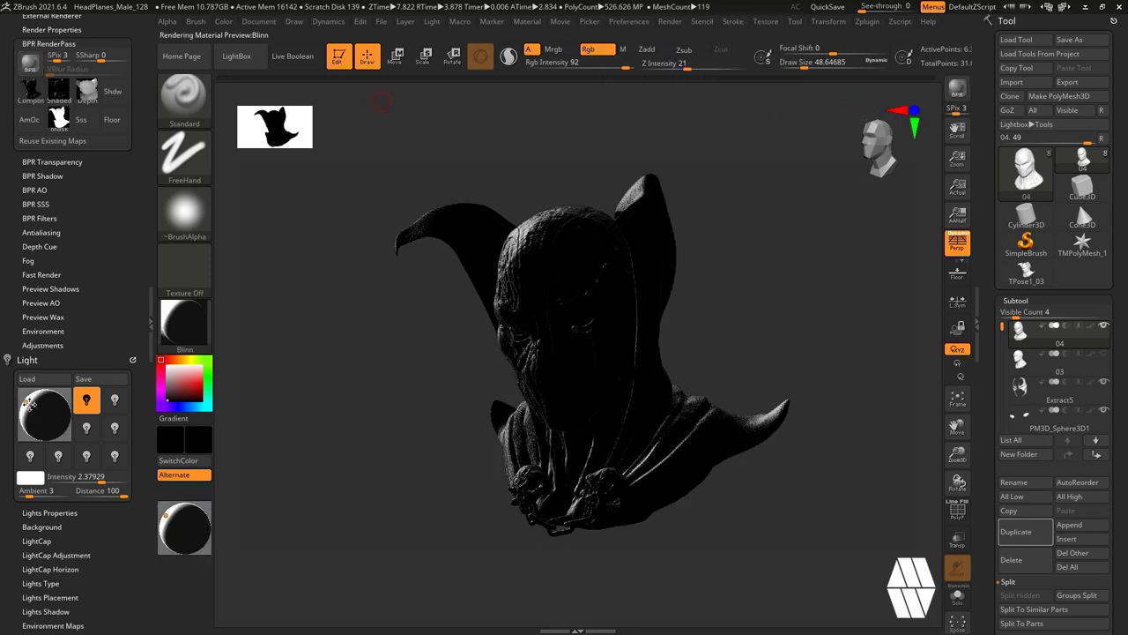
Assign the JellyBean material, adjust the back light's position on the light sphere, and render the bust.
{"action": "left_click", "coordinate": [184, 527]}
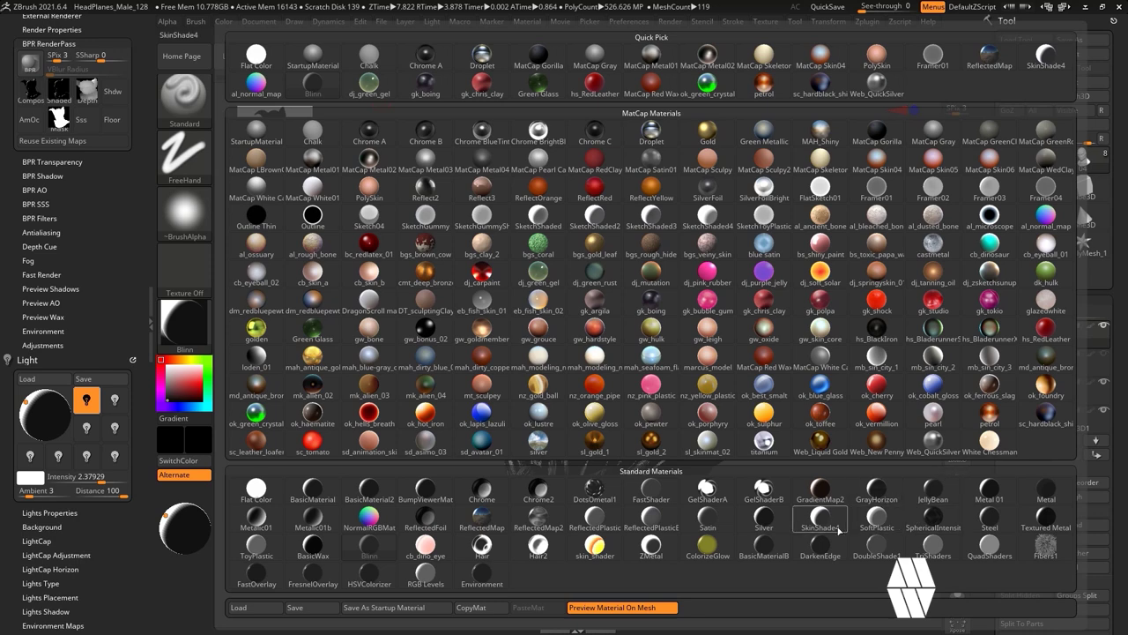
{"action": "left_click", "coordinate": [935, 494]}
{"action": "left_click_drag", "start_coordinate": [35, 400], "coordinate": [37, 403]}
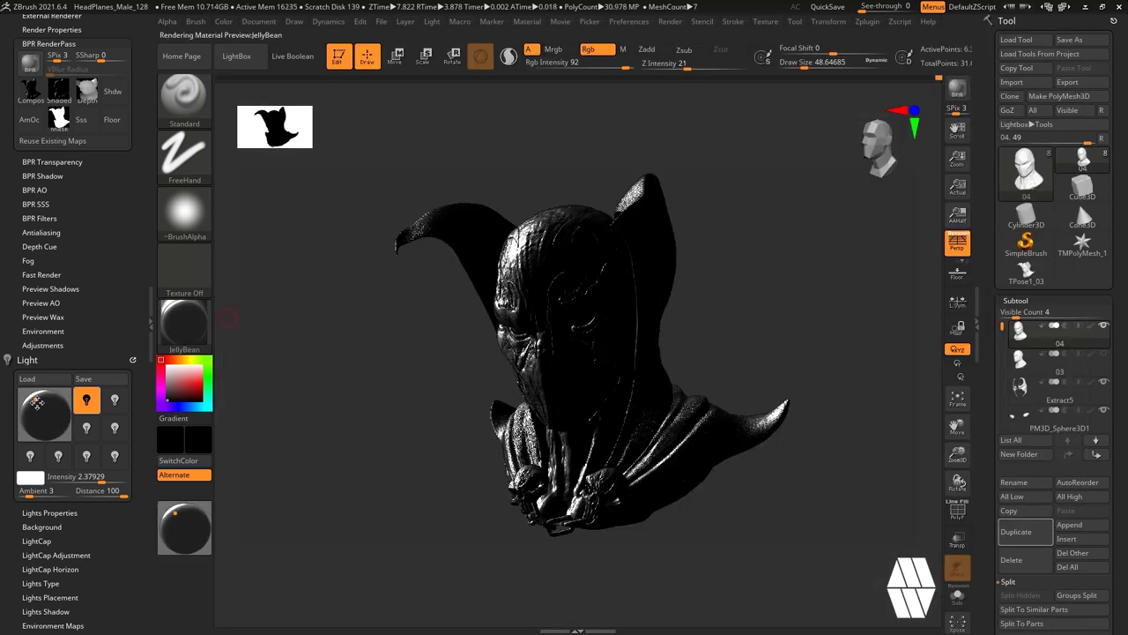
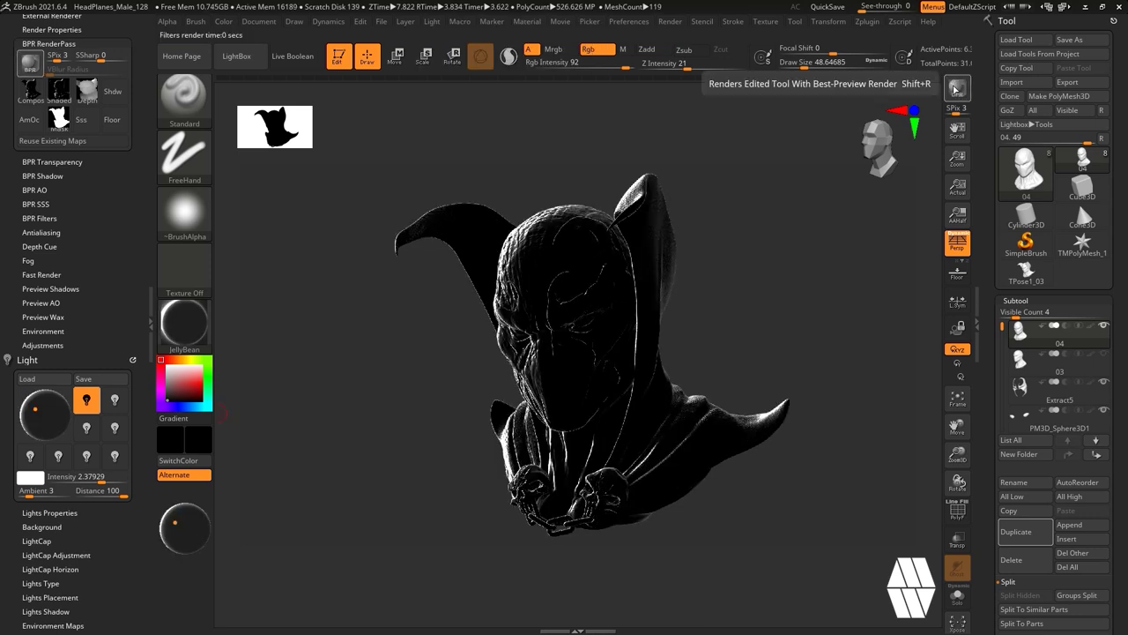
Assign the Flat Color material and fill the head subtool with white.
{"action": "left_click", "coordinate": [187, 323]}
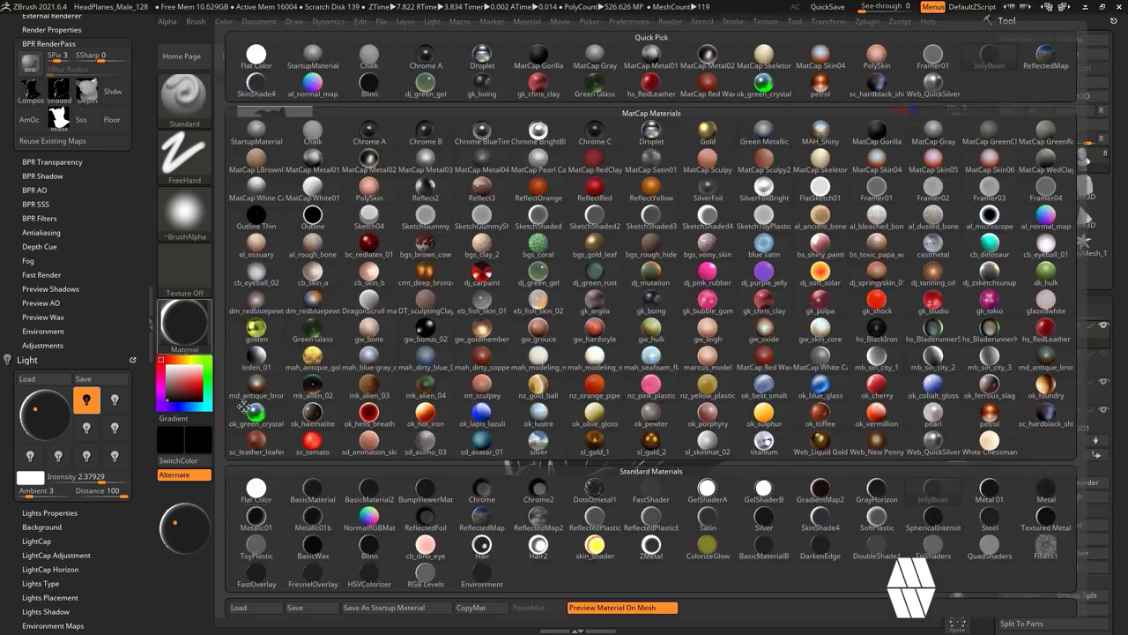
{"action": "left_click", "coordinate": [260, 488]}
{"action": "left_click", "coordinate": [167, 365]}
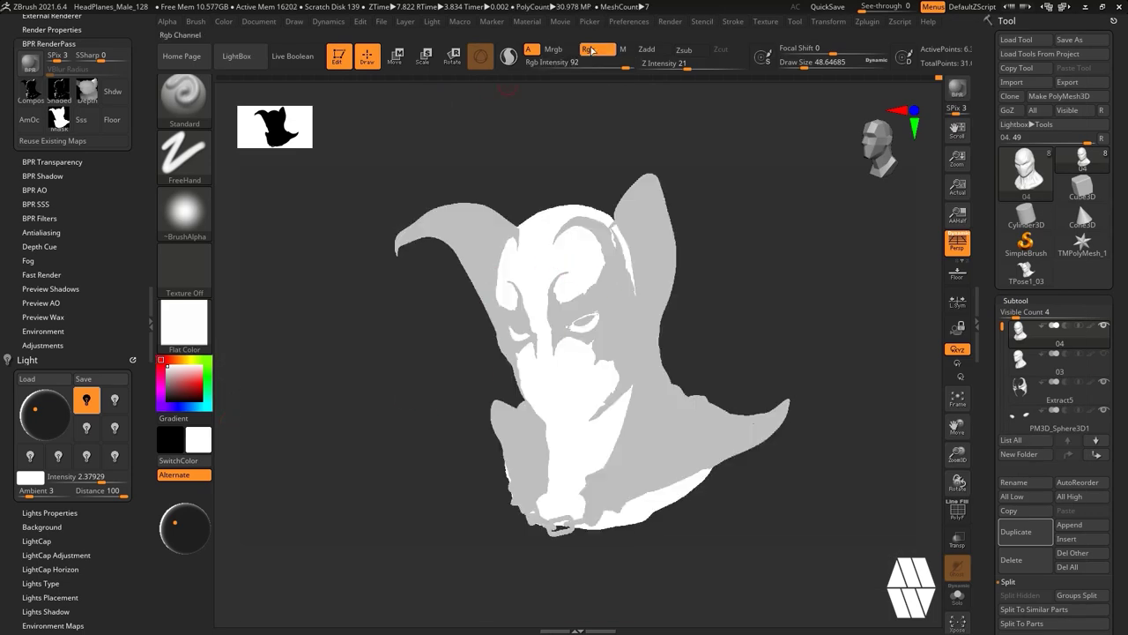
{"action": "left_click", "coordinate": [224, 21]}
{"action": "left_click", "coordinate": [259, 272]}
Fill the face-marking subtool Extract5 with red and the eye subtool with light green.
{"action": "left_click", "coordinate": [615, 301], "text": "alt"}
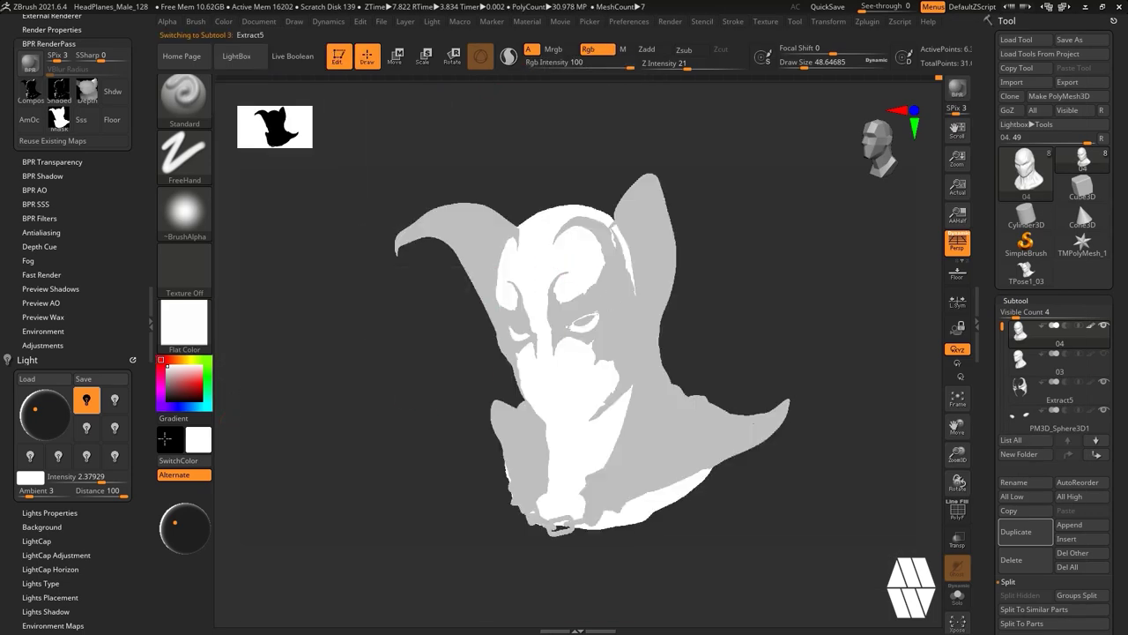
{"action": "left_click", "coordinate": [191, 381]}
{"action": "left_click", "coordinate": [224, 22]}
{"action": "left_click", "coordinate": [260, 272]}
{"action": "left_click", "coordinate": [585, 322], "text": "alt"}
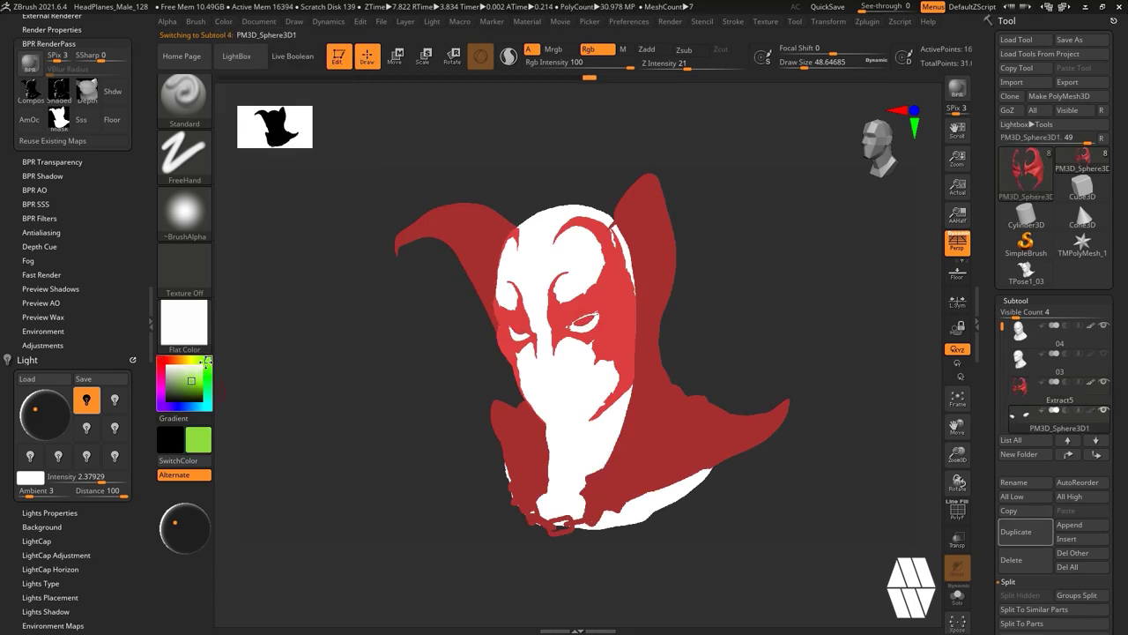
{"action": "left_click", "coordinate": [224, 22]}
{"action": "left_click", "coordinate": [260, 271]}
Fill both cape subtools, PM3D_Ring3D2 and PM3D_Sphere3D1_1, with magenta.
{"action": "left_click", "coordinate": [494, 245], "text": "alt"}
{"action": "left_click", "coordinate": [160, 386]}
{"action": "left_click", "coordinate": [224, 21]}
{"action": "left_click", "coordinate": [261, 272]}
{"action": "left_click", "coordinate": [726, 420], "text": "alt"}
{"action": "left_click", "coordinate": [224, 22]}
{"action": "left_click", "coordinate": [267, 274]}
Fill the skull subtool with teal, RGB 20, 150, 150, fill the chain as well, and render the flat colour pass.
{"action": "left_click", "coordinate": [608, 481], "text": "alt"}
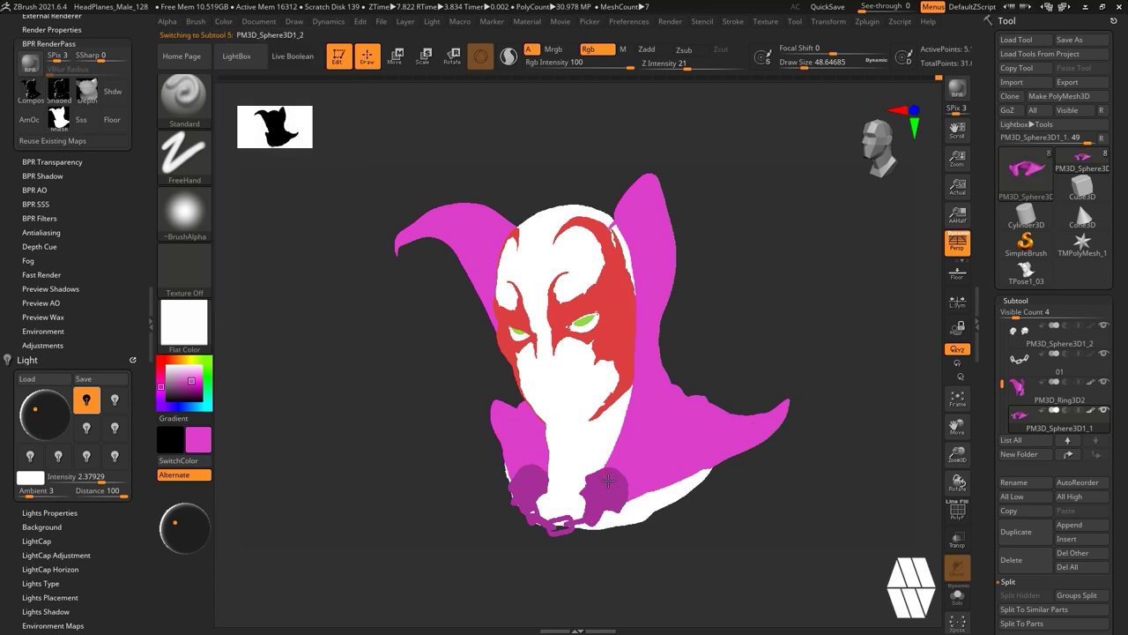
{"action": "left_click", "coordinate": [208, 407]}
{"action": "left_click", "coordinate": [194, 389]}
{"action": "left_click", "coordinate": [223, 21]}
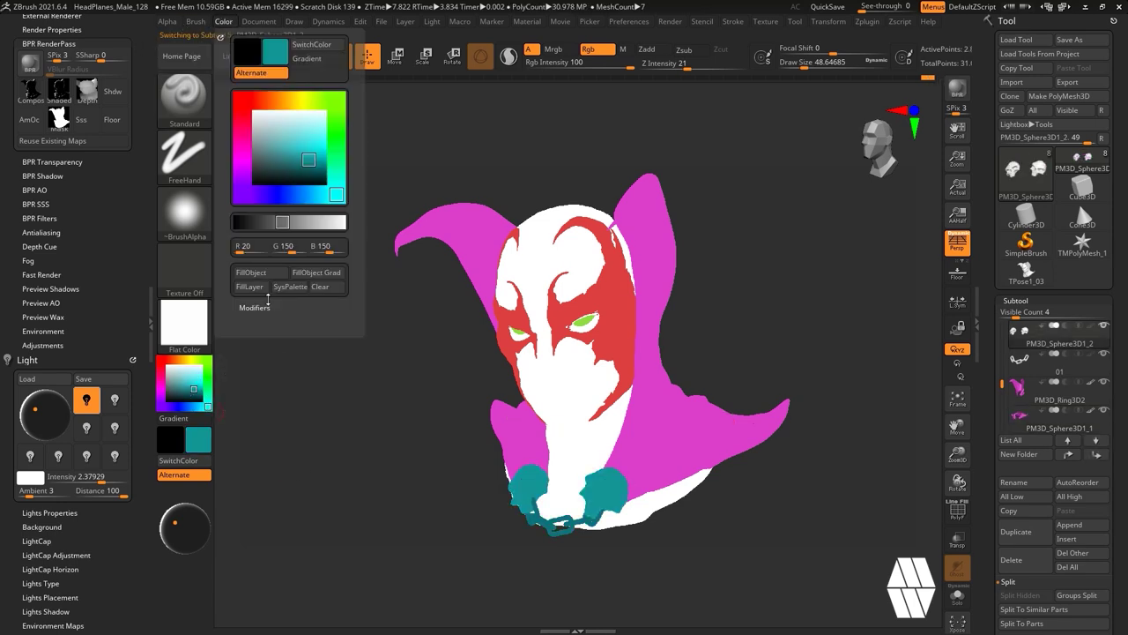
{"action": "left_click", "coordinate": [263, 273]}
{"action": "left_click", "coordinate": [224, 21]}
{"action": "left_click", "coordinate": [262, 273]}
{"action": "left_click", "coordinate": [958, 89]}
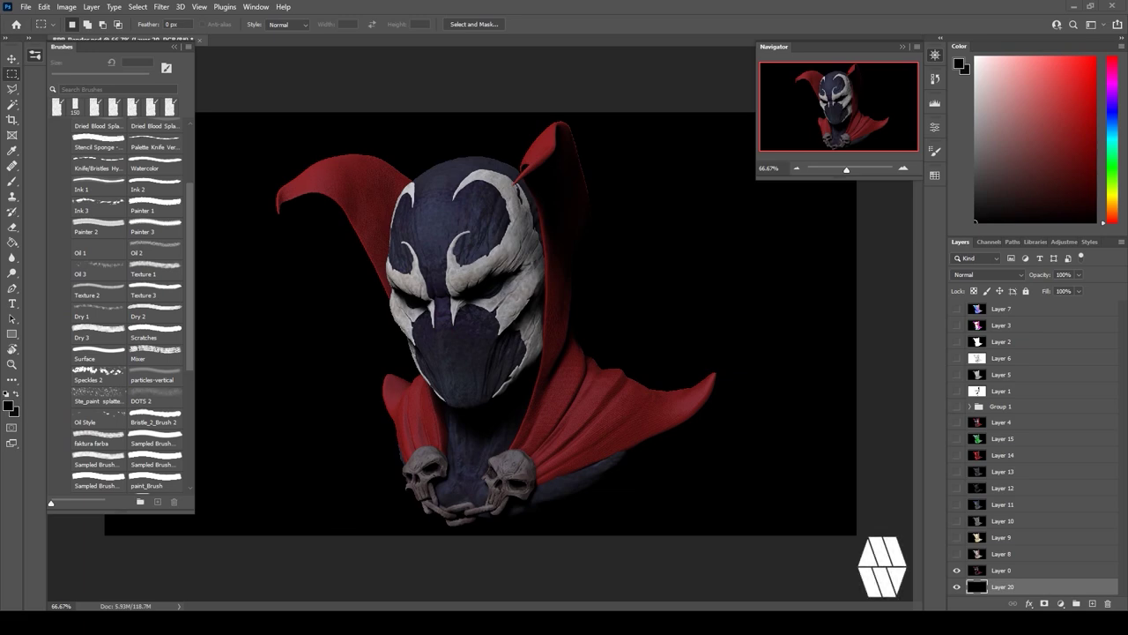
Show Layer 8 and set its blend mode to Soft Light.
{"action": "left_click", "coordinate": [957, 554]}
{"action": "left_click", "coordinate": [1037, 568]}
{"action": "left_click", "coordinate": [1037, 555]}
{"action": "left_click", "coordinate": [983, 275]}
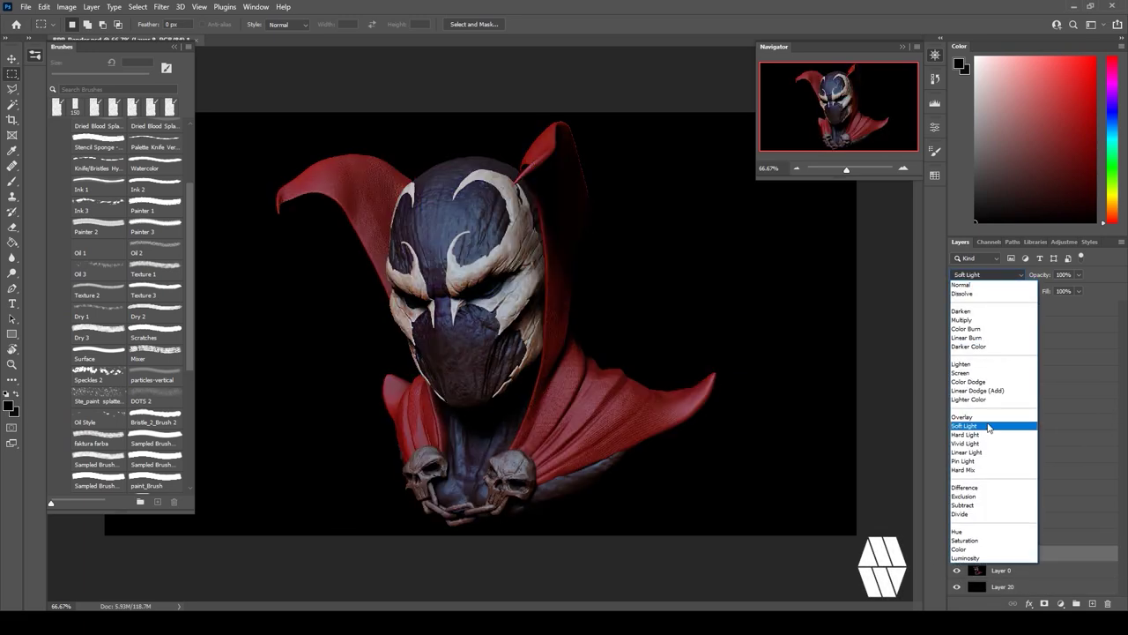
{"action": "left_click", "coordinate": [988, 427]}
Show Layer 9, change its blend mode and lower its opacity and fill.
{"action": "left_click", "coordinate": [996, 539]}
{"action": "left_click", "coordinate": [957, 538]}
{"action": "left_click", "coordinate": [980, 275]}
{"action": "left_click", "coordinate": [971, 515]}
{"action": "left_click", "coordinate": [1079, 275]}
{"action": "left_click_drag", "start_coordinate": [1081, 289], "coordinate": [1059, 305]}
{"action": "left_click", "coordinate": [1074, 288]}
Move Layer 11 above Layer 4 in the layer stack and show Layer 10.
{"action": "left_click", "coordinate": [998, 521]}
{"action": "left_click_drag", "start_coordinate": [999, 421], "coordinate": [999, 419]}
{"action": "left_click", "coordinate": [997, 521]}
{"action": "left_click", "coordinate": [956, 521]}
Darken the midtones and shadows of Layer 10 slightly with a Levels adjustment.
{"action": "left_click", "coordinate": [67, 7]}
{"action": "mouse_move", "coordinate": [124, 37]}
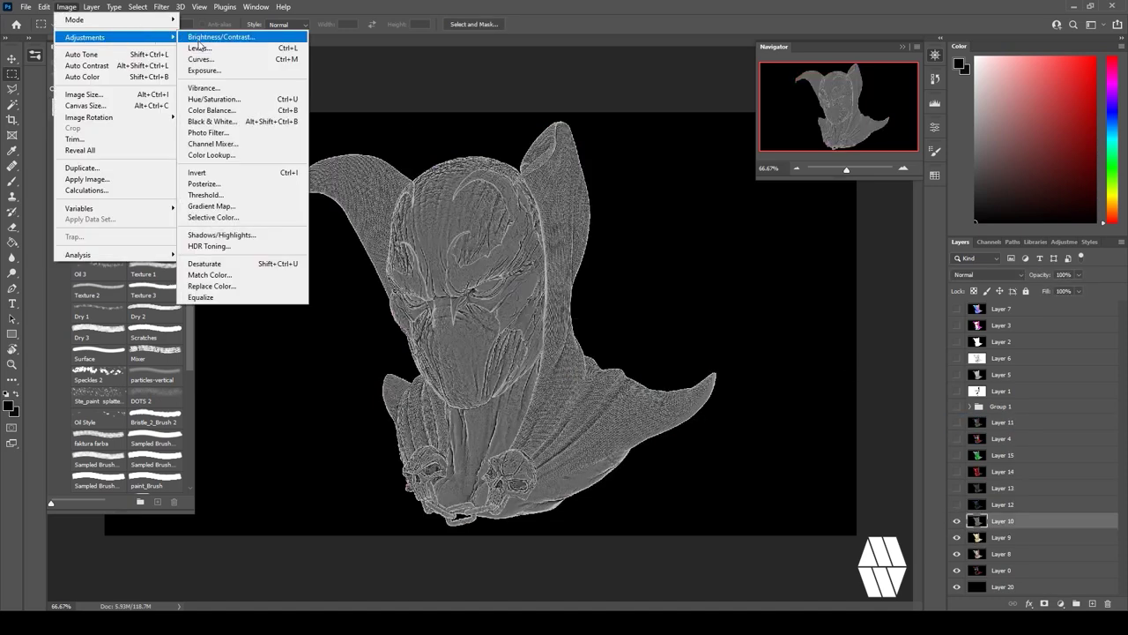
{"action": "left_click", "coordinate": [199, 48]}
{"action": "mouse_move", "coordinate": [714, 235]}
{"action": "left_mouse_down"}
{"action": "mouse_move", "coordinate": [705, 235]}
{"action": "mouse_move", "coordinate": [719, 236]}
{"action": "left_mouse_up"}
{"action": "left_click_drag", "start_coordinate": [642, 235], "coordinate": [652, 235]}
{"action": "left_click", "coordinate": [839, 121]}
Blend Layer 10 in Soft Light at 65% opacity and 68% fill.
{"action": "left_click", "coordinate": [983, 278]}
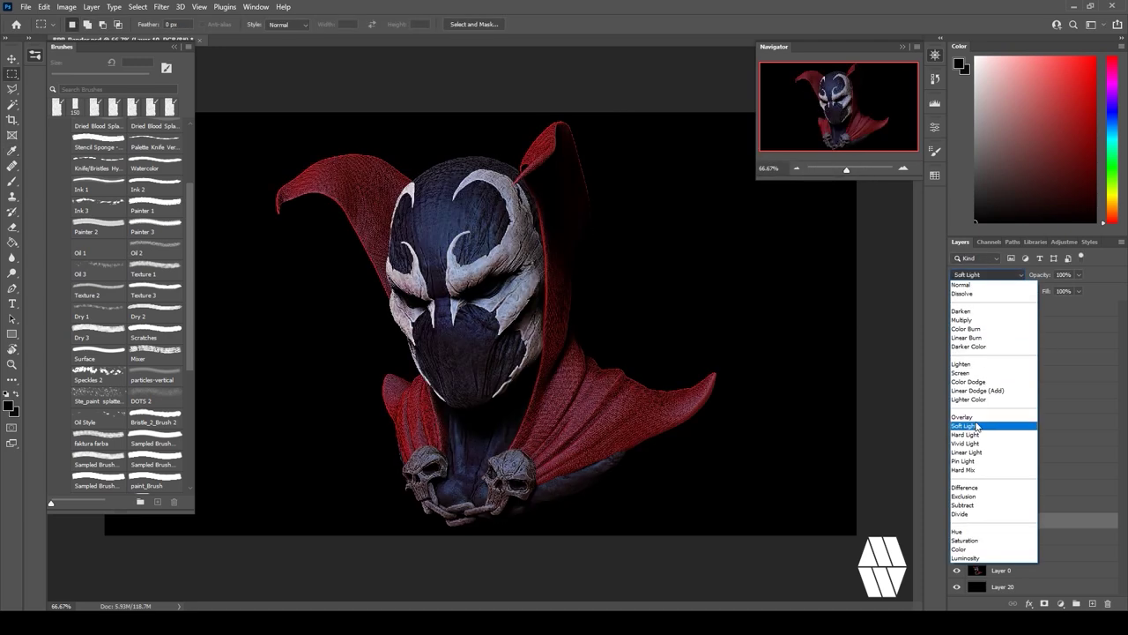
{"action": "left_click", "coordinate": [978, 425]}
{"action": "left_click_drag", "start_coordinate": [1079, 275], "coordinate": [1084, 291]}
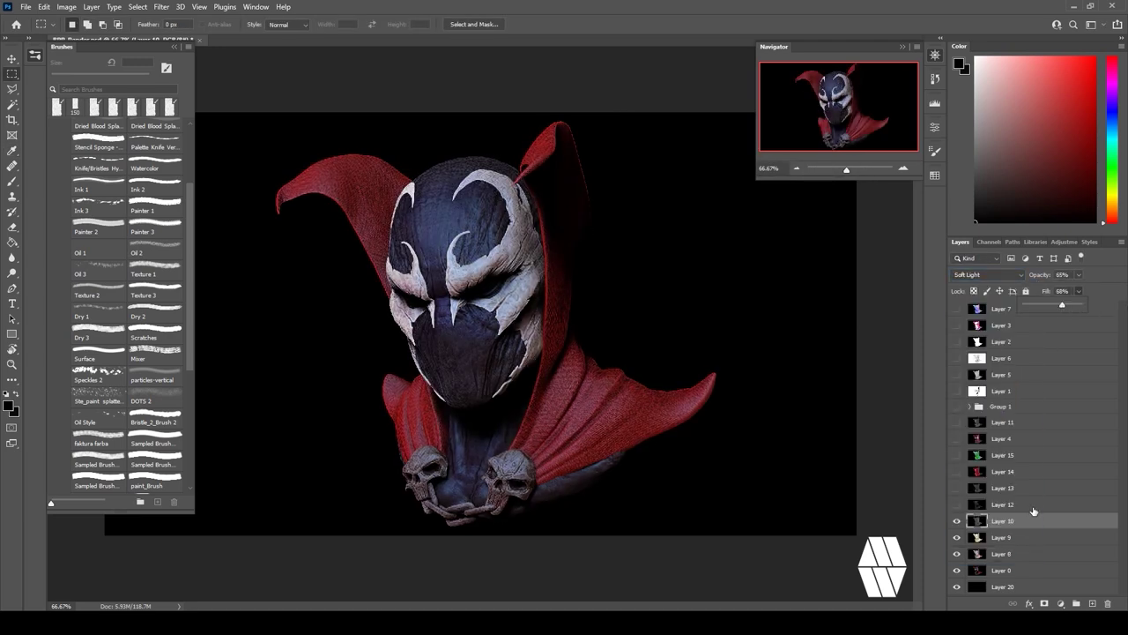
Show Layer 12 and set its blend mode to Color Dodge.
{"action": "left_click", "coordinate": [1031, 507]}
{"action": "left_click", "coordinate": [957, 504]}
{"action": "left_click", "coordinate": [992, 276]}
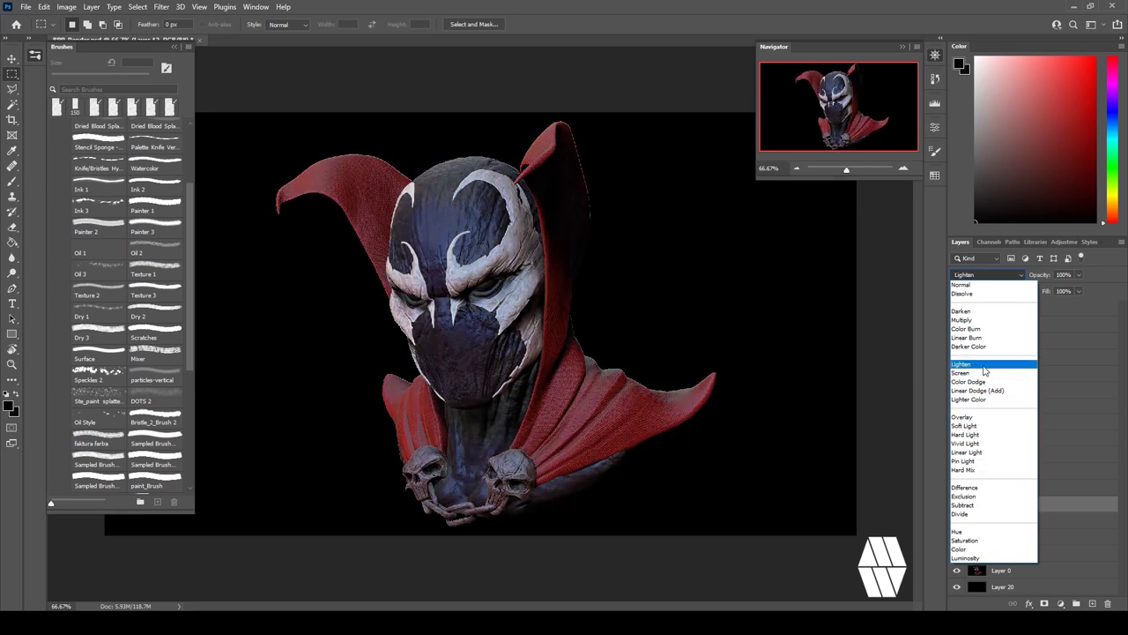
{"action": "left_click", "coordinate": [984, 388]}
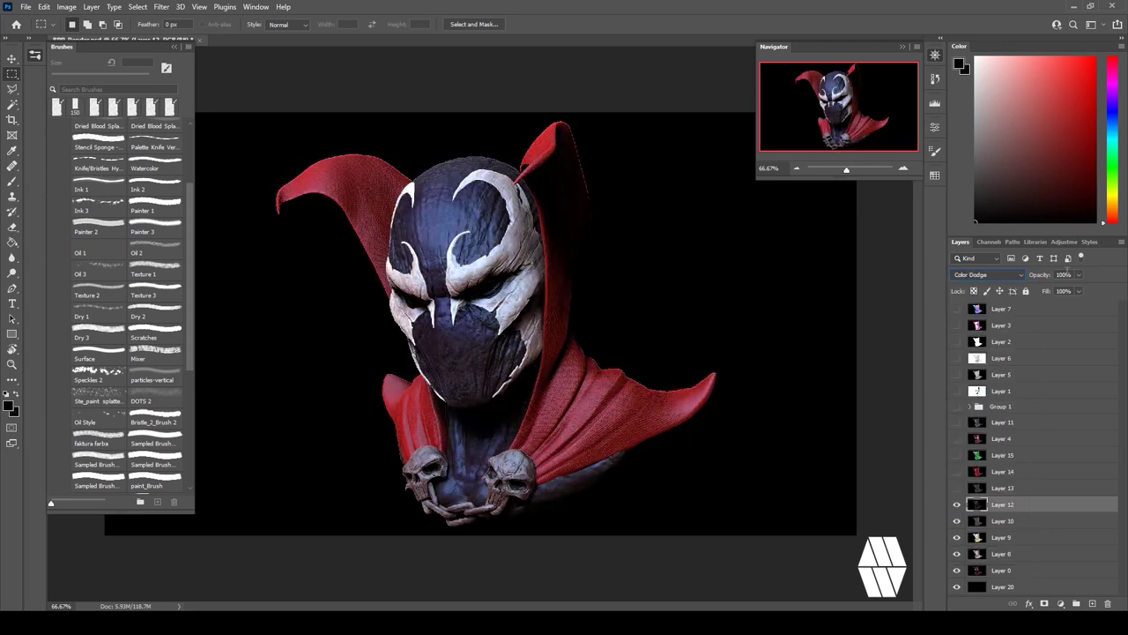
Show Layer 13 and blend it in Color Dodge at 59% opacity.
{"action": "left_click", "coordinate": [1014, 488]}
{"action": "left_click", "coordinate": [957, 489]}
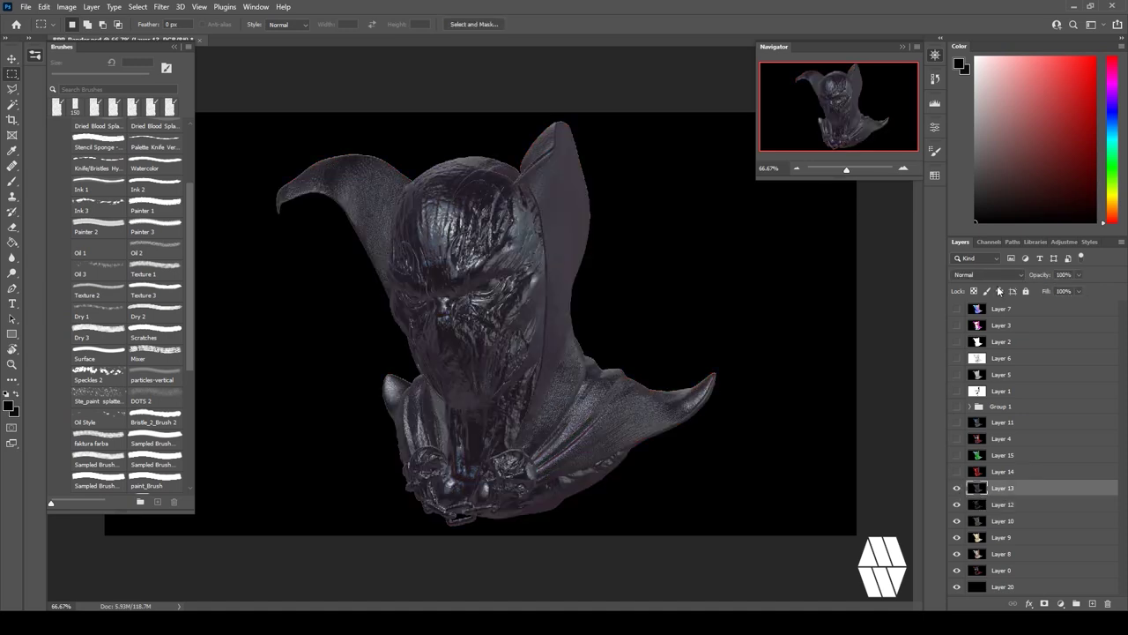
{"action": "left_click", "coordinate": [985, 275]}
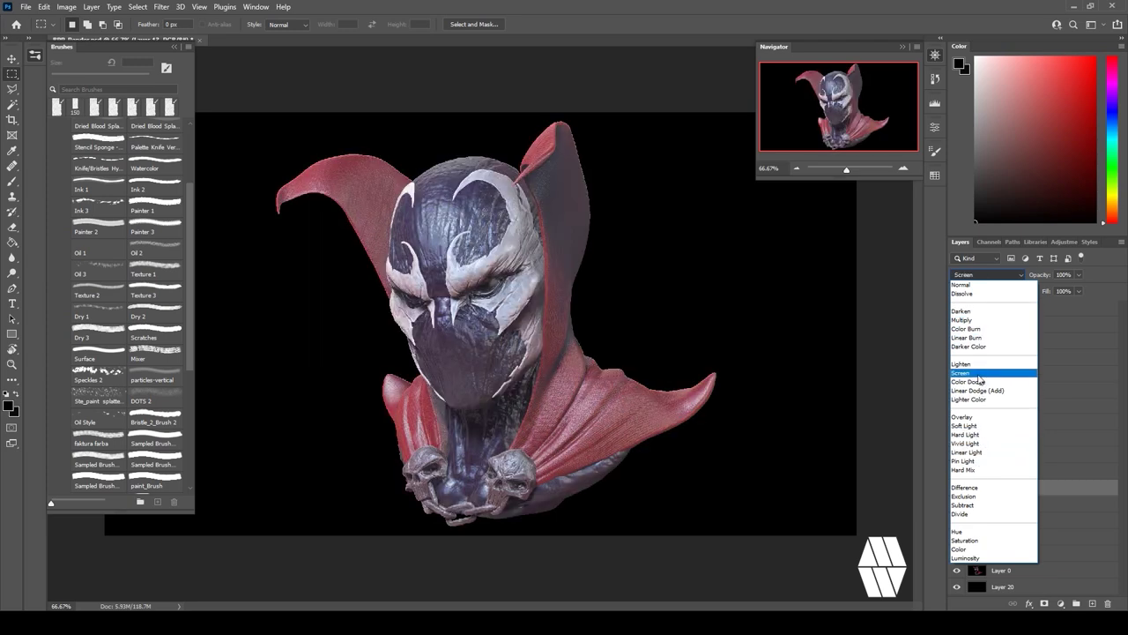
{"action": "left_click", "coordinate": [980, 382]}
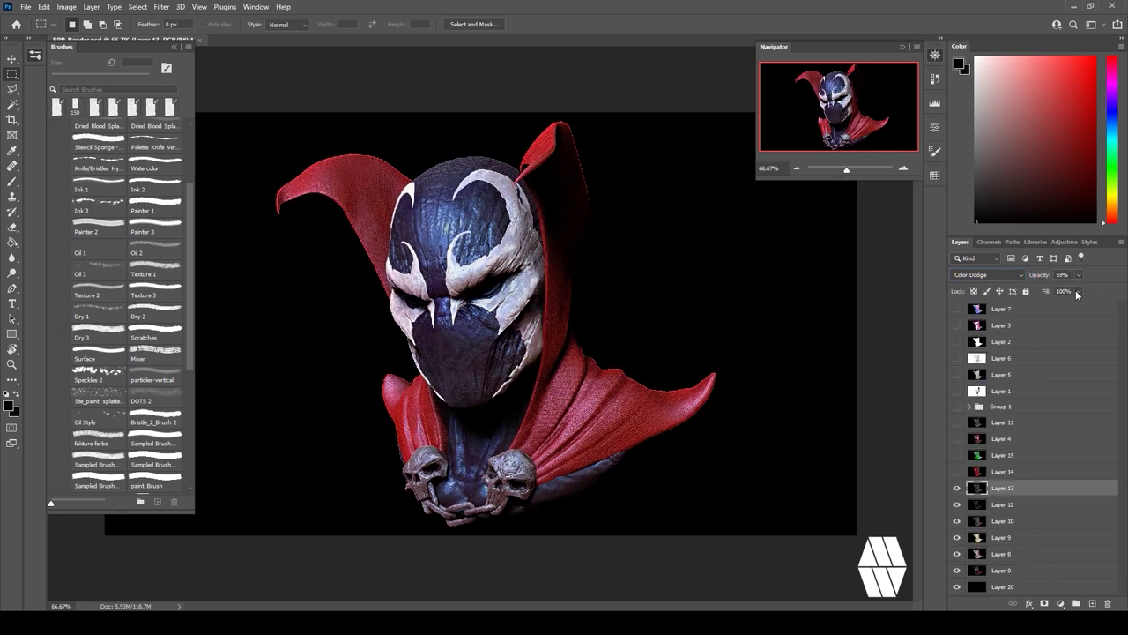
Show Layer 4, set it to Soft Light and lower its opacity and fill.
{"action": "left_click", "coordinate": [1021, 467]}
{"action": "left_click", "coordinate": [1020, 456]}
{"action": "left_click", "coordinate": [1019, 439]}
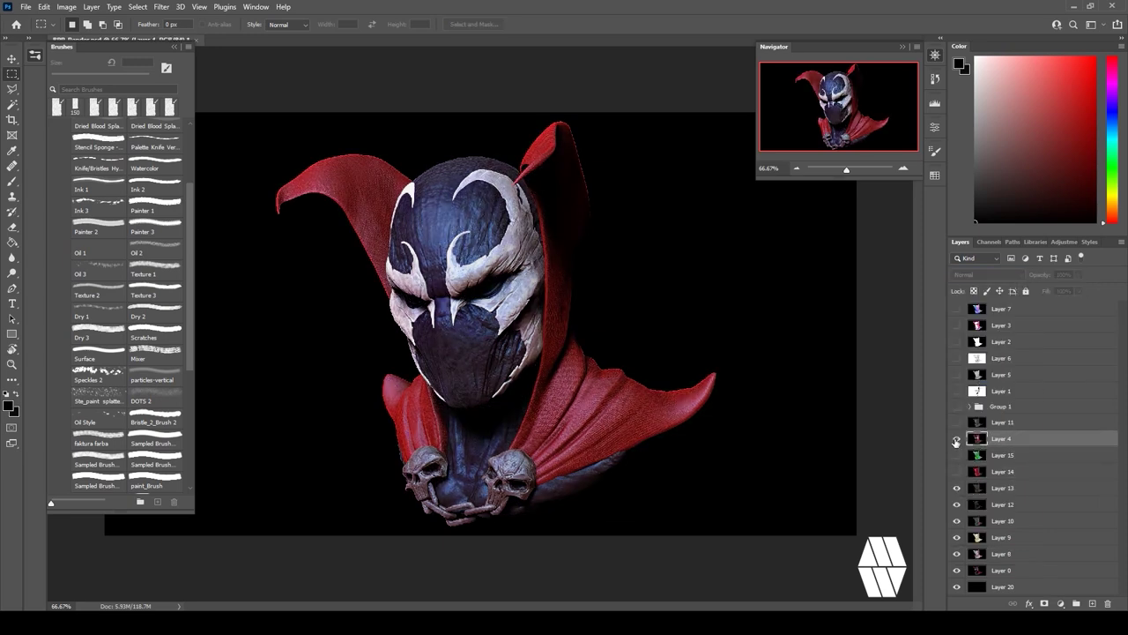
{"action": "left_click", "coordinate": [957, 439]}
{"action": "left_click", "coordinate": [980, 275]}
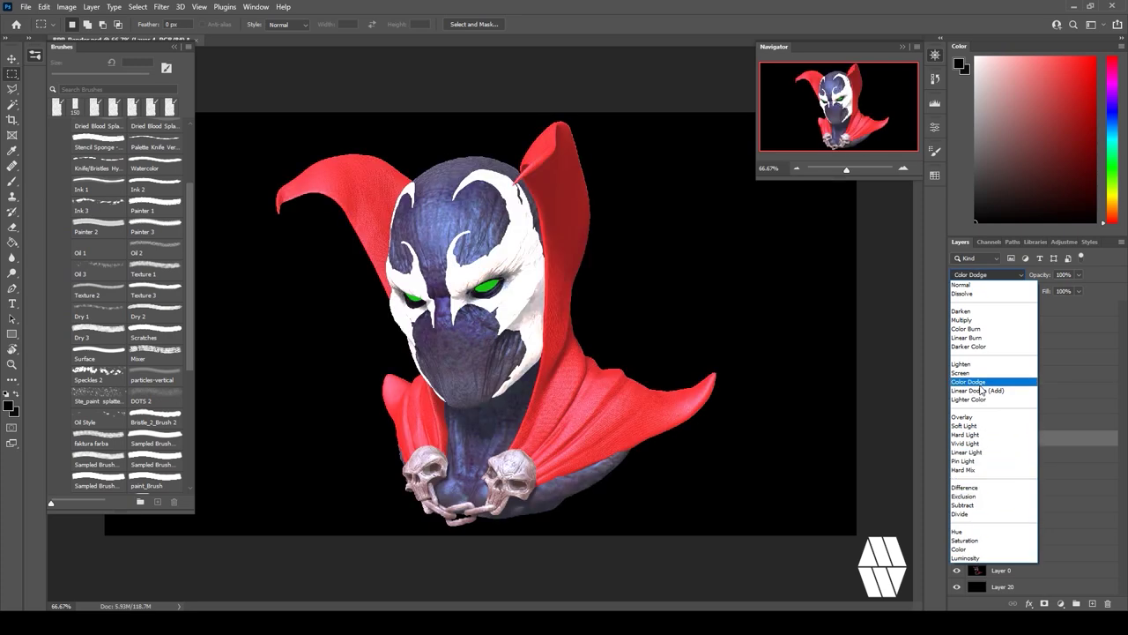
{"action": "left_click", "coordinate": [980, 427]}
{"action": "left_click", "coordinate": [1079, 275]}
{"action": "left_click_drag", "start_coordinate": [1078, 288], "coordinate": [1057, 307]}
{"action": "left_click", "coordinate": [1078, 292]}
Show Layer 11 and set its blend mode to Hard Light.
{"action": "left_click", "coordinate": [957, 422]}
{"action": "left_click", "coordinate": [1002, 424]}
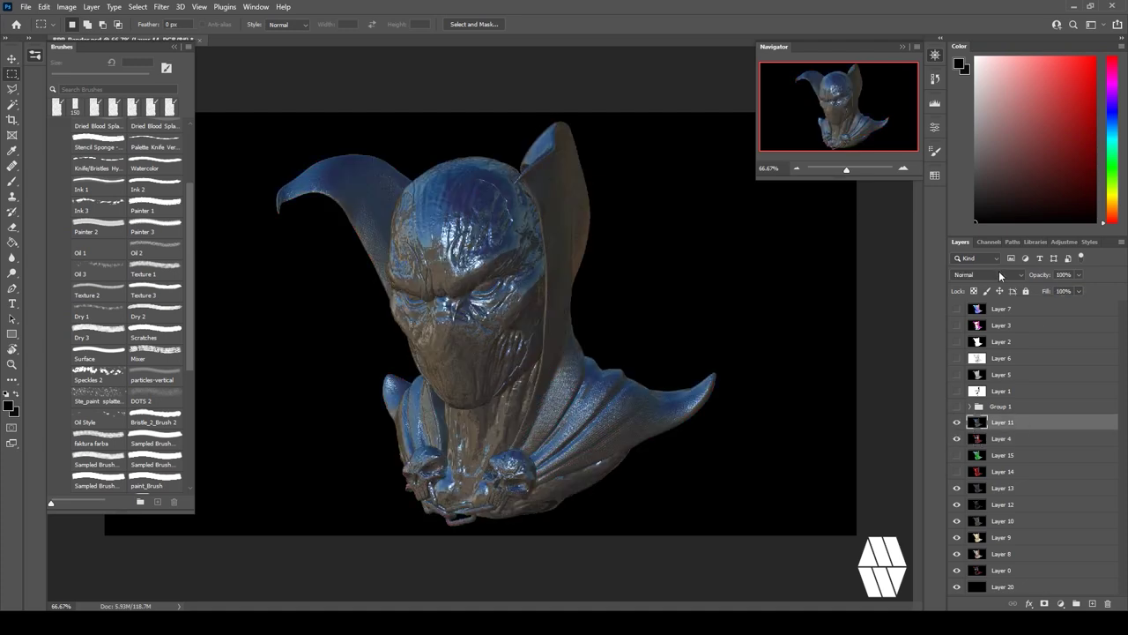
{"action": "left_click", "coordinate": [998, 274]}
{"action": "left_click", "coordinate": [962, 436]}
Desaturate and lighten Layer 11 with Hue/Saturation, and set it to 46% opacity and 45% fill.
{"action": "left_click", "coordinate": [66, 7]}
{"action": "mouse_move", "coordinate": [96, 38]}
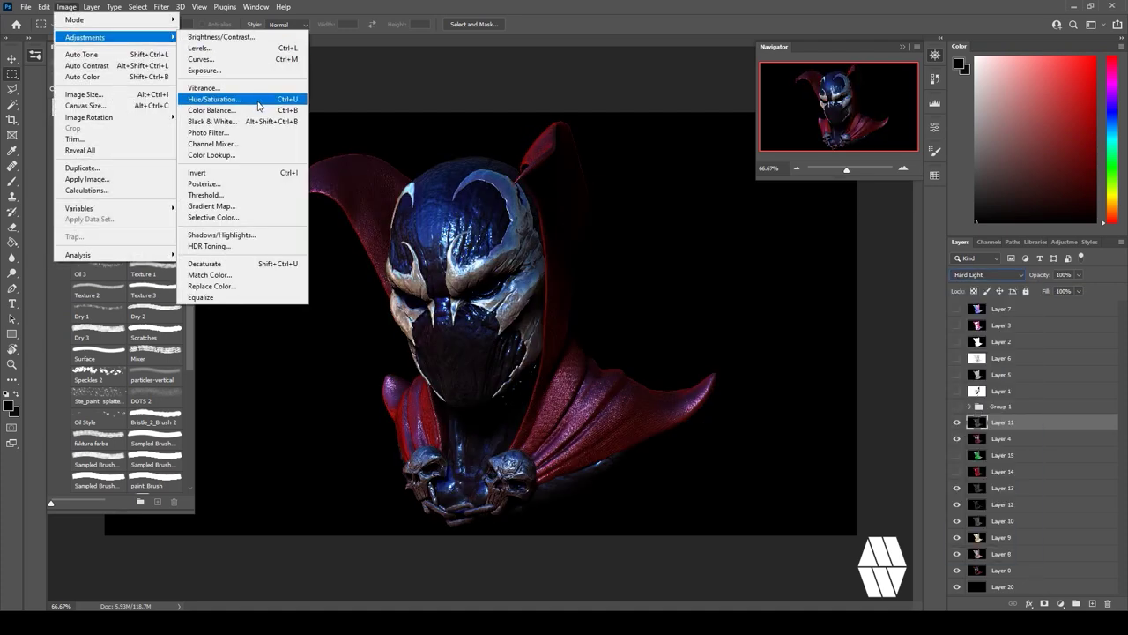
{"action": "left_click", "coordinate": [258, 100]}
{"action": "left_click_drag", "start_coordinate": [582, 153], "coordinate": [489, 154]}
{"action": "left_click_drag", "start_coordinate": [586, 185], "coordinate": [605, 184]}
{"action": "left_click", "coordinate": [715, 66]}
{"action": "left_click_drag", "start_coordinate": [1076, 290], "coordinate": [1051, 305]}
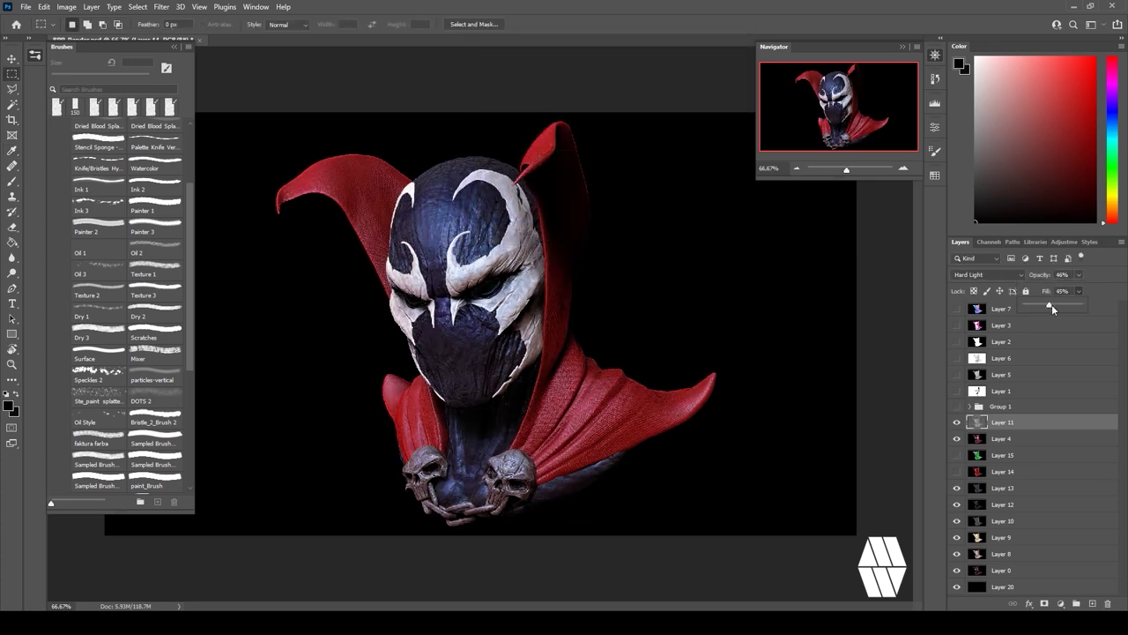
Expand and show Group 1, and hide all the layers inside it.
{"action": "left_click", "coordinate": [1013, 407]}
{"action": "left_click", "coordinate": [969, 406]}
{"action": "left_click", "coordinate": [957, 406]}
{"action": "left_click_drag", "start_coordinate": [958, 423], "coordinate": [957, 471]}
Try Layer 16 in a lightening blend mode, compare it on and off, and leave the layer hidden.
{"action": "left_click", "coordinate": [1005, 472]}
{"action": "left_click", "coordinate": [957, 471]}
{"action": "left_click", "coordinate": [985, 275]}
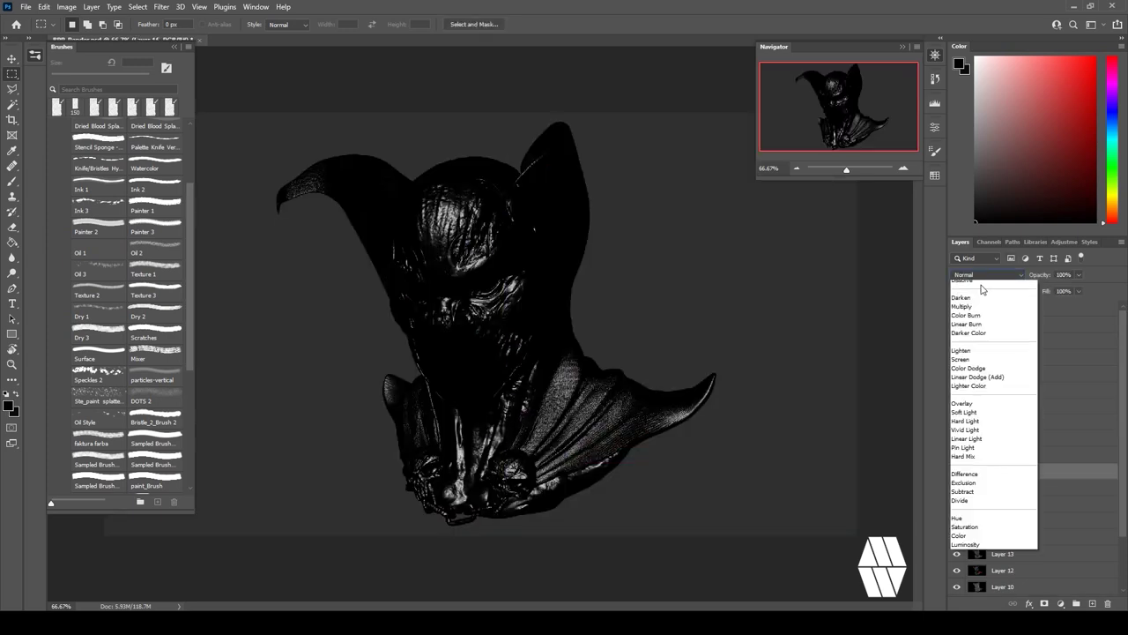
{"action": "left_click", "coordinate": [976, 373]}
{"action": "left_click", "coordinate": [957, 472]}
{"action": "left_click", "coordinate": [957, 473]}
{"action": "left_click", "coordinate": [957, 472]}
Show Layer 17 and blend it in Screen at 79% opacity and 83% fill.
{"action": "left_click", "coordinate": [1006, 456]}
{"action": "left_click", "coordinate": [956, 455]}
{"action": "left_click", "coordinate": [975, 275]}
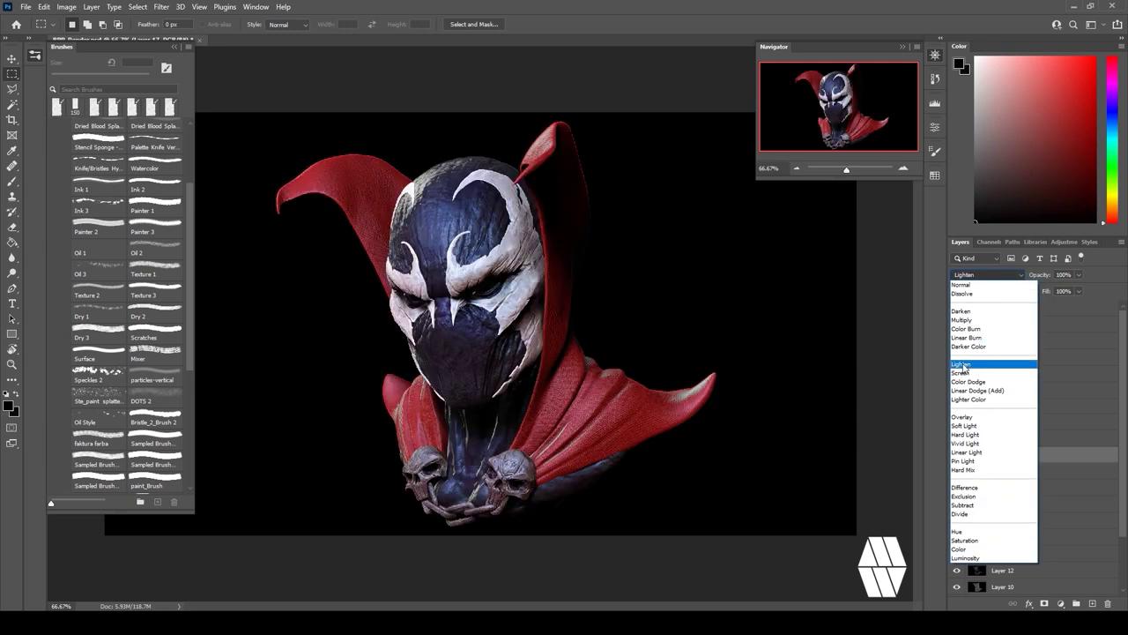
{"action": "left_click", "coordinate": [963, 373]}
{"action": "left_click_drag", "start_coordinate": [1070, 293], "coordinate": [1067, 293]}
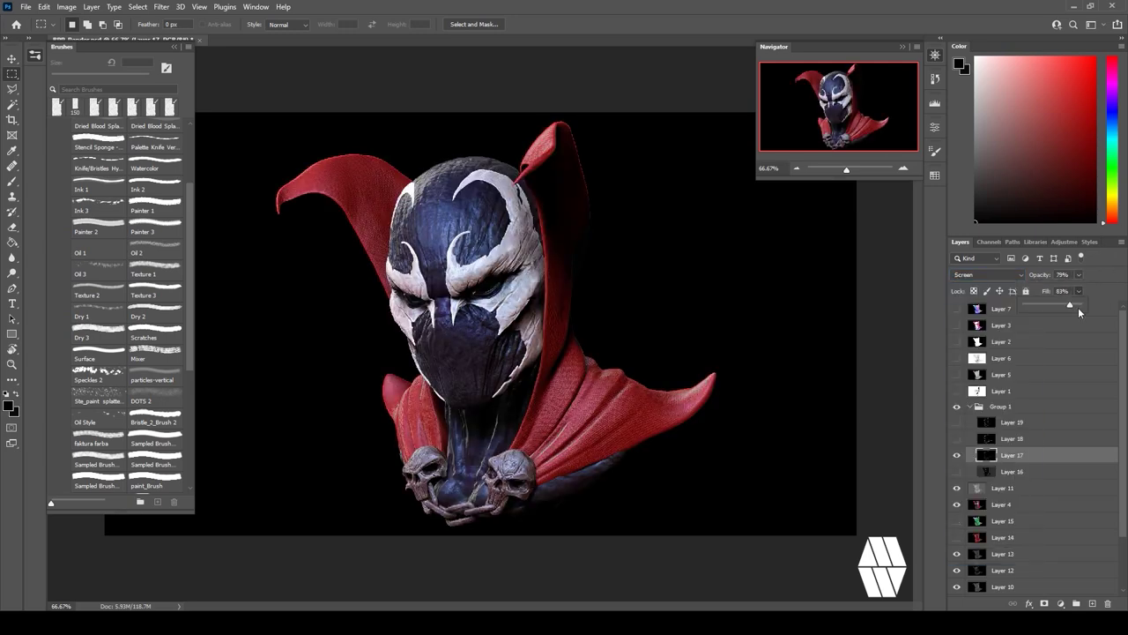
Try Layer 18 in Screen mode, return it to Normal and hide it.
{"action": "left_click", "coordinate": [956, 439]}
{"action": "left_click", "coordinate": [1008, 439]}
{"action": "left_click", "coordinate": [978, 275]}
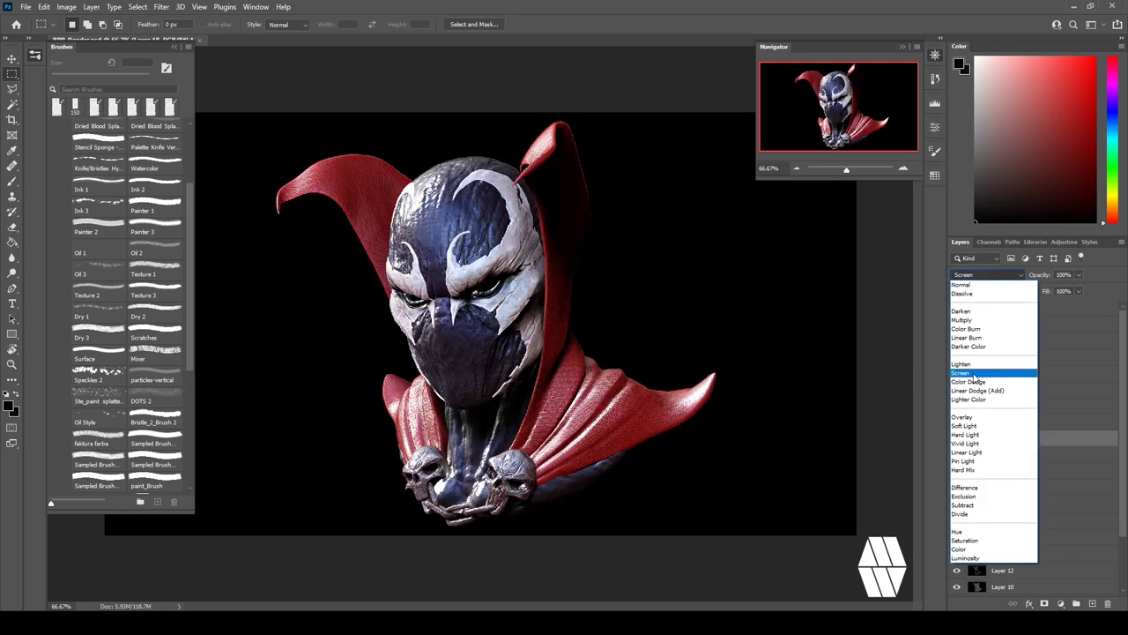
{"action": "left_click", "coordinate": [961, 285]}
{"action": "left_click", "coordinate": [956, 439]}
Show Layer 19, set it to Screen and lower its opacity and fill.
{"action": "left_click", "coordinate": [956, 422]}
{"action": "left_click", "coordinate": [1008, 422]}
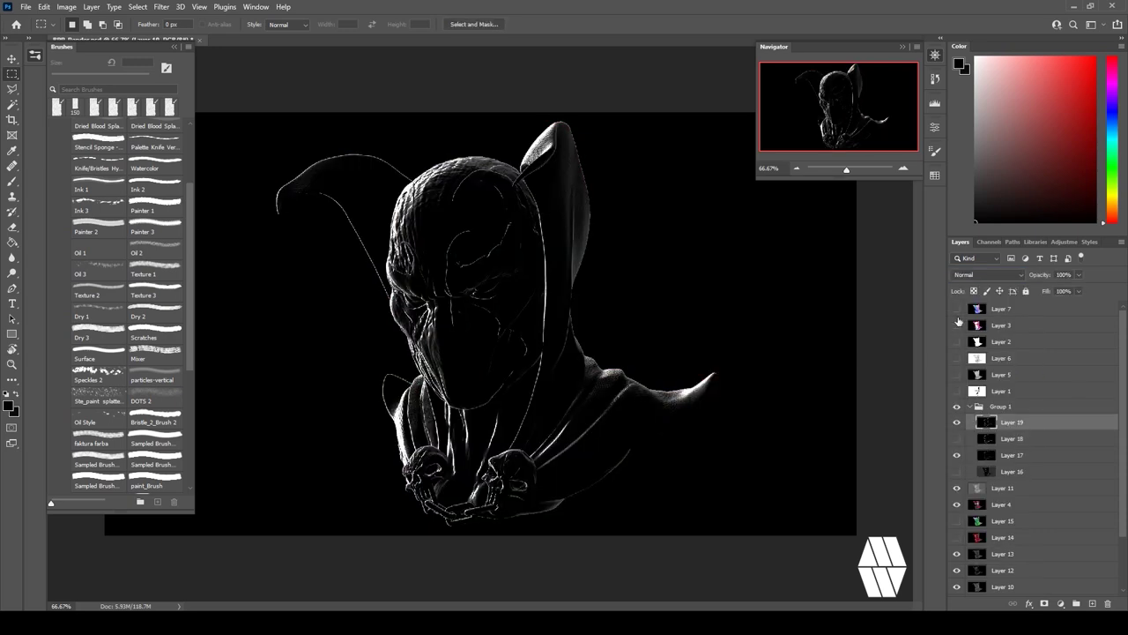
{"action": "left_click", "coordinate": [980, 275]}
{"action": "left_click", "coordinate": [978, 373]}
{"action": "left_click", "coordinate": [1079, 275]}
{"action": "left_click_drag", "start_coordinate": [1082, 289], "coordinate": [1066, 309]}
{"action": "left_click", "coordinate": [1078, 291]}
Show Layer 1 and blend it in Multiply at 66% opacity and 61% fill.
{"action": "left_click", "coordinate": [957, 390]}
{"action": "left_click", "coordinate": [1001, 391]}
{"action": "left_click", "coordinate": [978, 275]}
{"action": "left_click", "coordinate": [978, 319]}
{"action": "left_click", "coordinate": [1078, 275]}
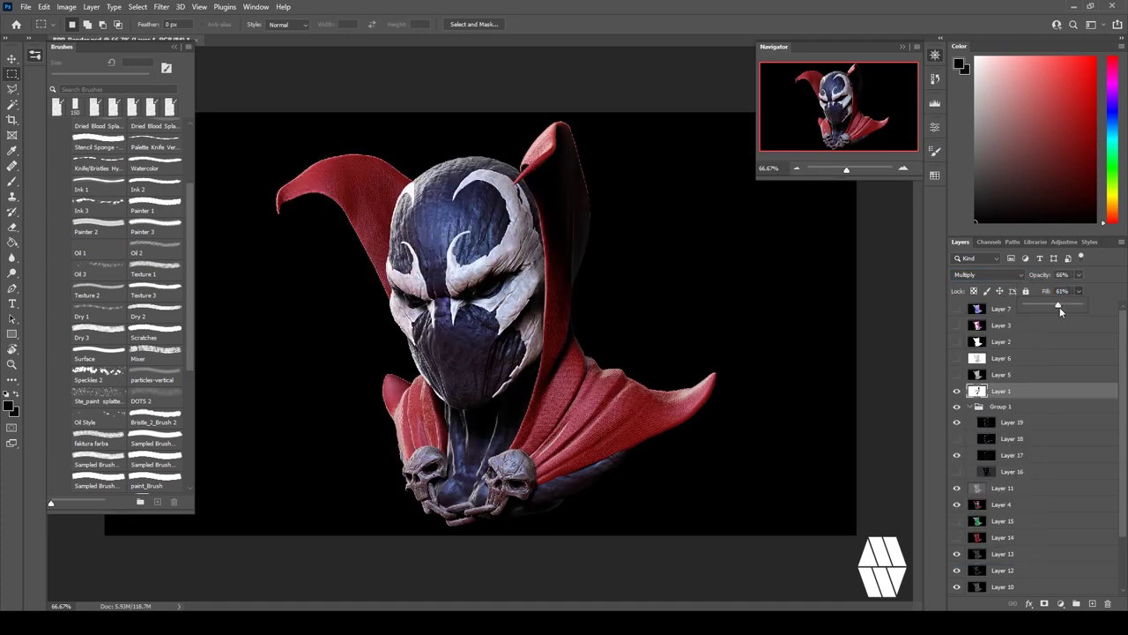
Show Layer 5 and blend it in Soft Light at 73% opacity.
{"action": "left_click", "coordinate": [1001, 374]}
{"action": "left_click", "coordinate": [956, 375]}
{"action": "left_click", "coordinate": [983, 275]}
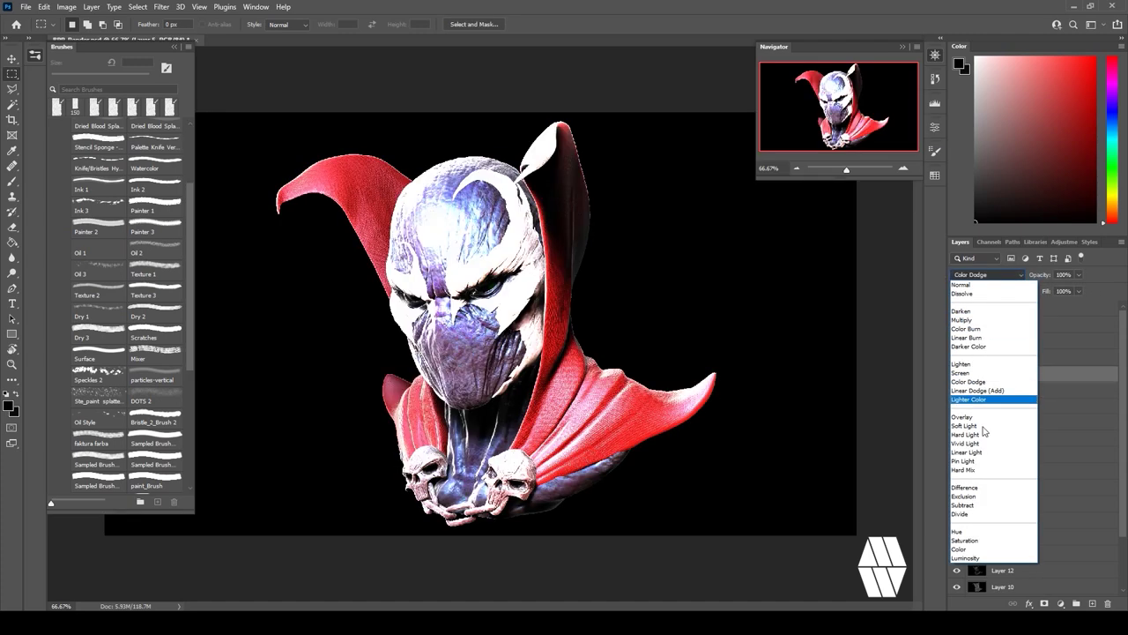
{"action": "left_click", "coordinate": [983, 425]}
{"action": "left_click", "coordinate": [1078, 277]}
{"action": "left_click_drag", "start_coordinate": [1078, 289], "coordinate": [1062, 289]}
{"action": "left_click", "coordinate": [1078, 291]}
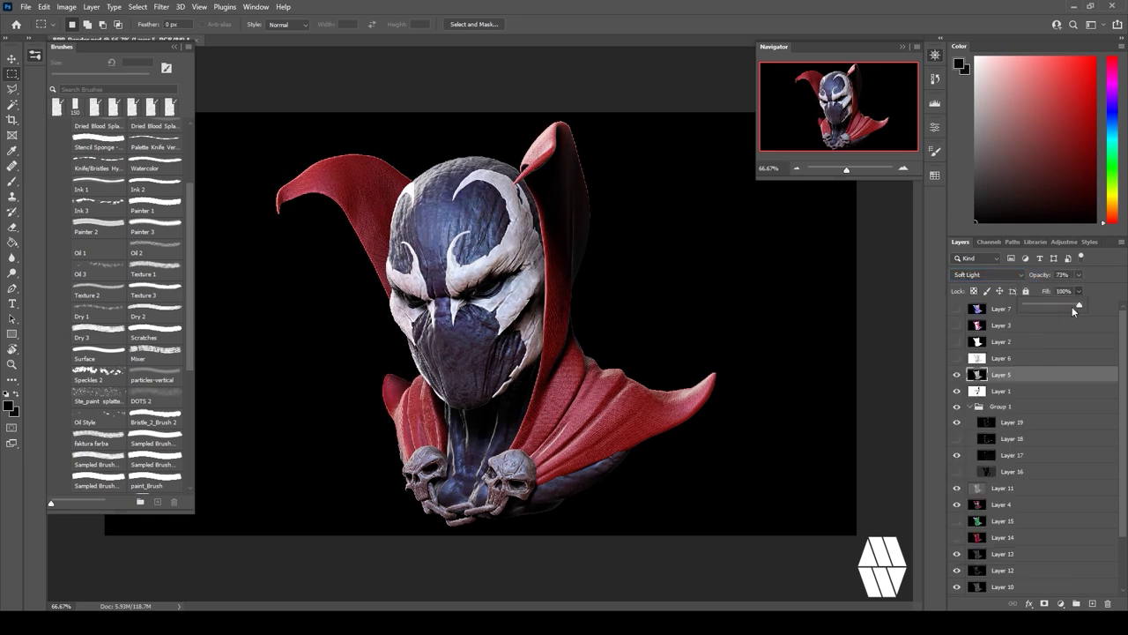
Inspect the colour channels of Layer 7 and copy one channel's full image.
{"action": "left_click", "coordinate": [956, 309]}
{"action": "left_click", "coordinate": [999, 308]}
{"action": "left_click", "coordinate": [987, 242]}
{"action": "left_click", "coordinate": [991, 272]}
{"action": "left_click", "coordinate": [992, 286]}
{"action": "left_click", "coordinate": [999, 300]}
{"action": "left_click", "coordinate": [1002, 287]}
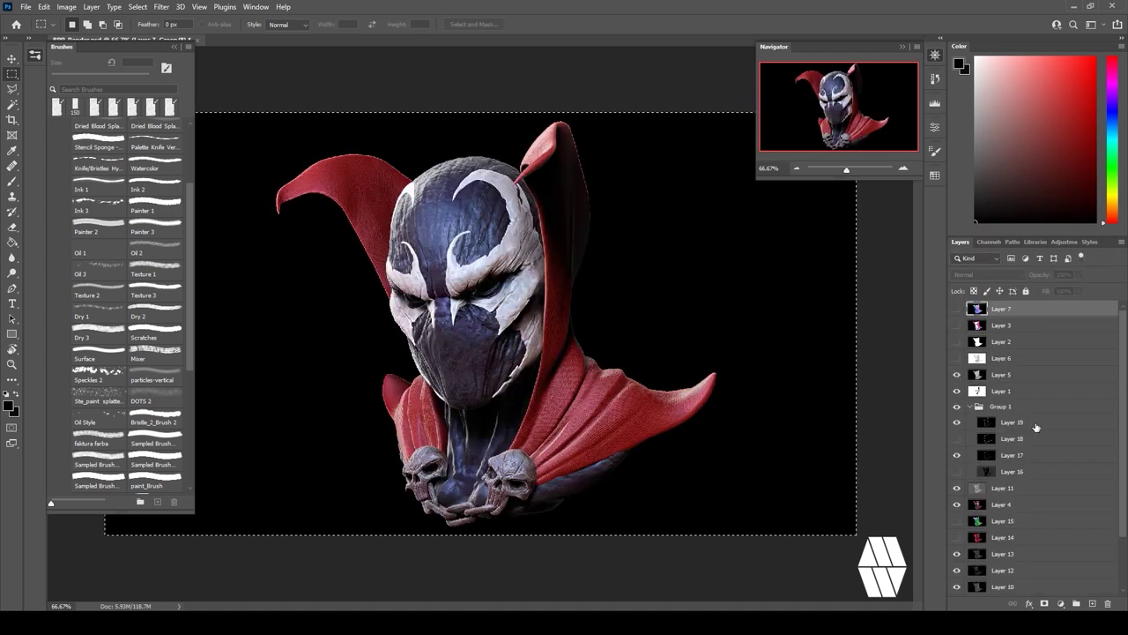
Paste the channel above Layer 19 in Group 1 and set it to Multiply, 79% opacity and 77% fill.
{"action": "left_click", "coordinate": [983, 274]}
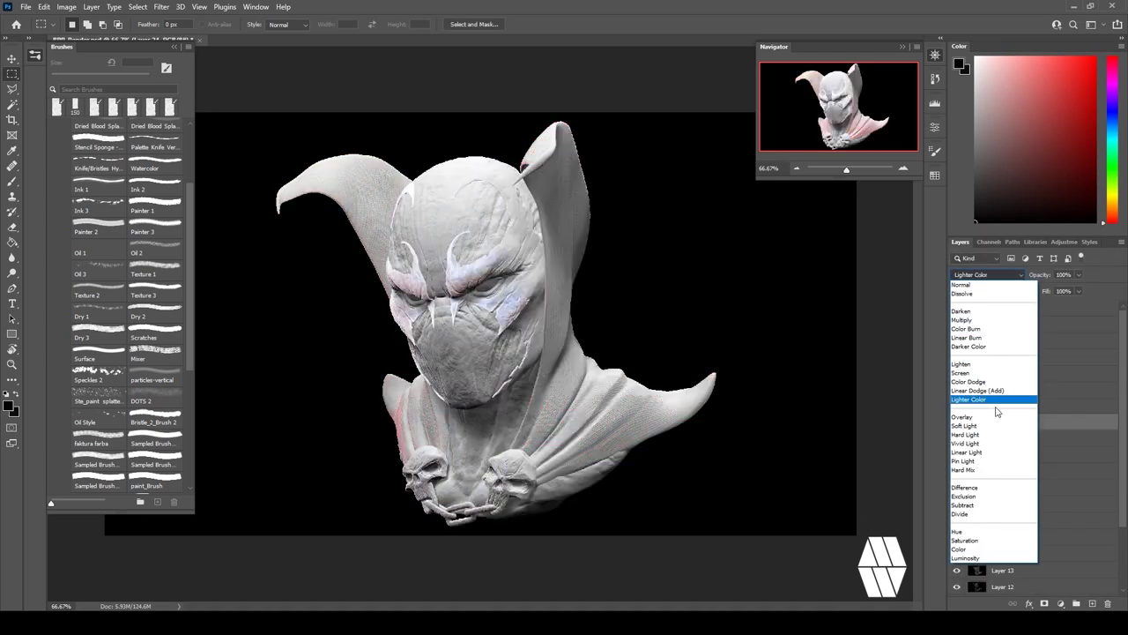
{"action": "left_click", "coordinate": [989, 321]}
{"action": "left_click", "coordinate": [1079, 275]}
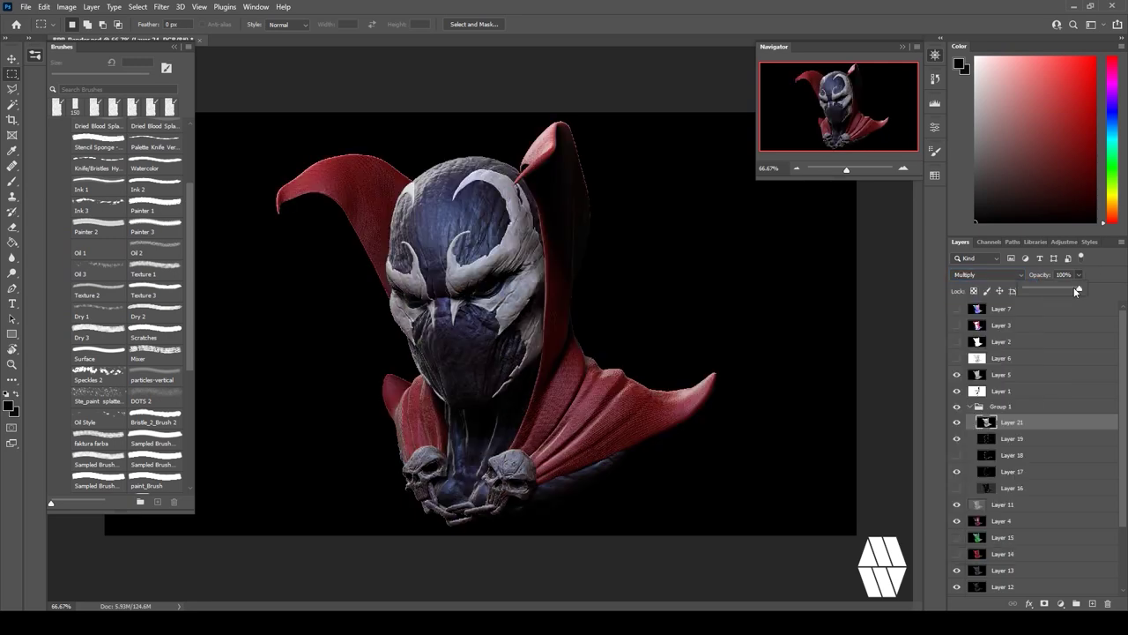
{"action": "left_click_drag", "start_coordinate": [1081, 289], "coordinate": [1068, 289]}
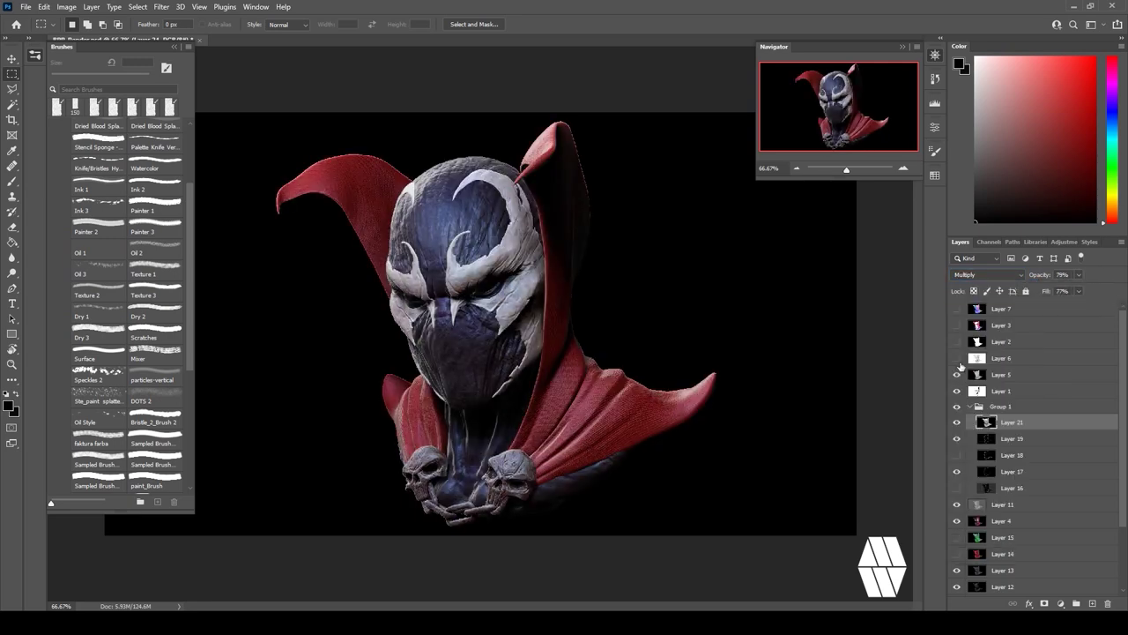
Show Layer 6, darken it with Levels and blend it in Multiply at reduced opacity and fill.
{"action": "left_click", "coordinate": [957, 359]}
{"action": "left_click", "coordinate": [1002, 359]}
{"action": "left_click", "coordinate": [66, 7]}
{"action": "mouse_move", "coordinate": [83, 38]}
{"action": "left_click", "coordinate": [251, 50]}
{"action": "left_click_drag", "start_coordinate": [641, 233], "coordinate": [746, 233]}
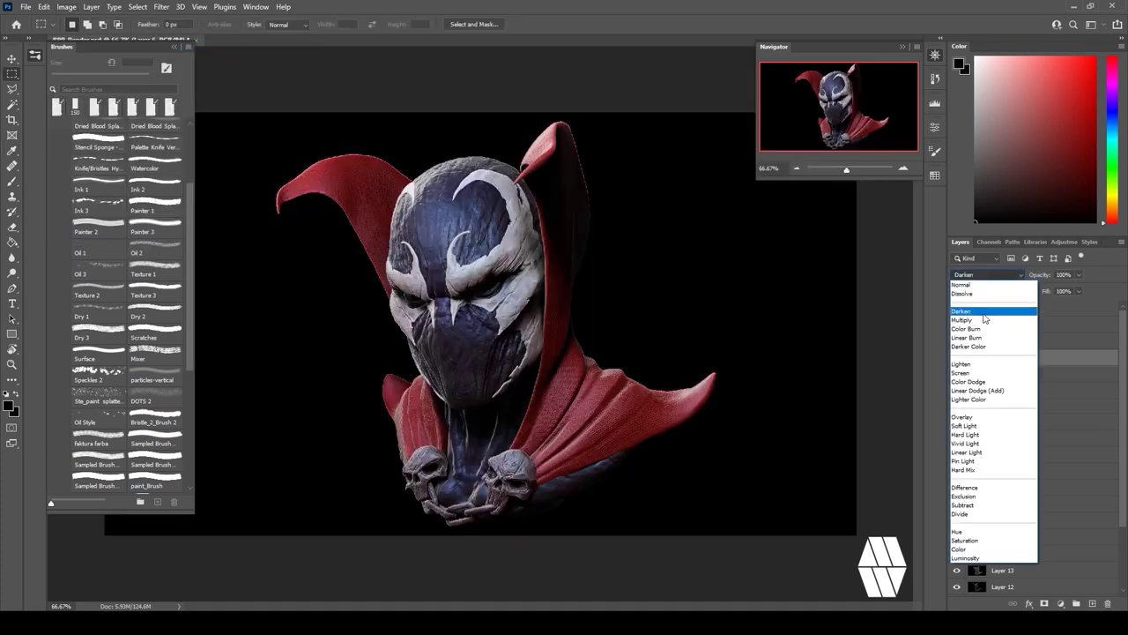
{"action": "left_click", "coordinate": [980, 319]}
{"action": "left_click_drag", "start_coordinate": [1081, 286], "coordinate": [1066, 311]}
Select the magenta cape areas of the Layer 3 colour ID pass with the Magic Wand, and hide Layer 3.
{"action": "left_click", "coordinate": [1002, 342]}
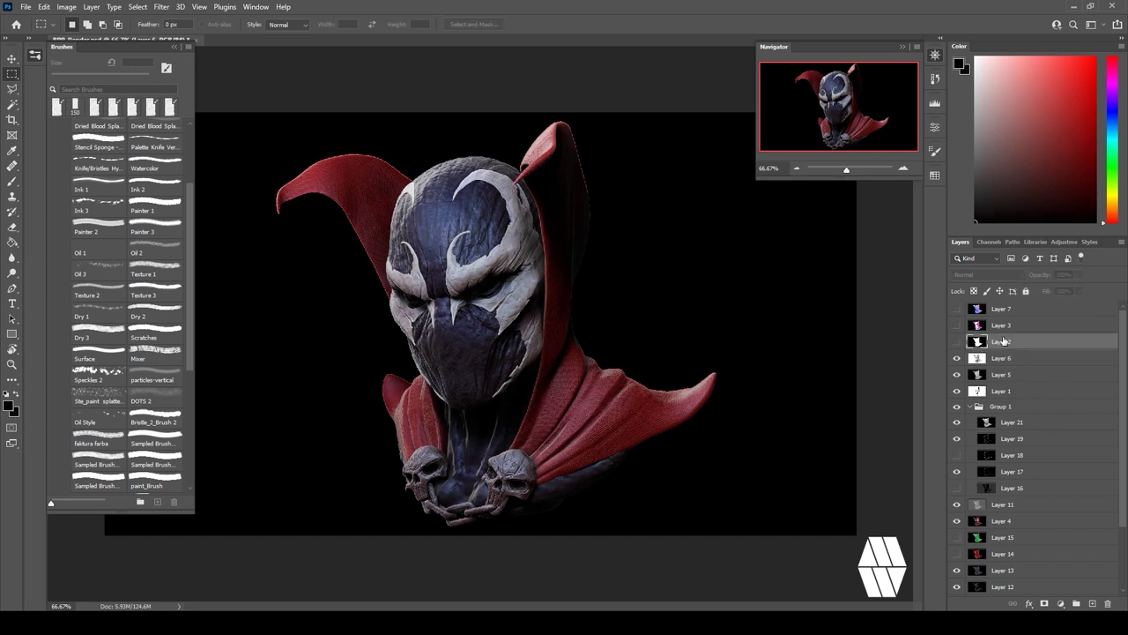
{"action": "left_click", "coordinate": [1010, 326]}
{"action": "left_click", "coordinate": [956, 325]}
{"action": "left_click", "coordinate": [12, 105]}
{"action": "left_click", "coordinate": [562, 247]}
{"action": "left_click", "coordinate": [357, 190], "text": "shift"}
{"action": "left_click", "coordinate": [416, 416], "text": "shift"}
{"action": "left_click", "coordinate": [956, 325]}
Mask Layer 14 with the cape selection, show it and set its blend mode to Difference.
{"action": "left_click", "coordinate": [1001, 554]}
{"action": "left_click", "coordinate": [1044, 603]}
{"action": "left_click", "coordinate": [956, 554]}
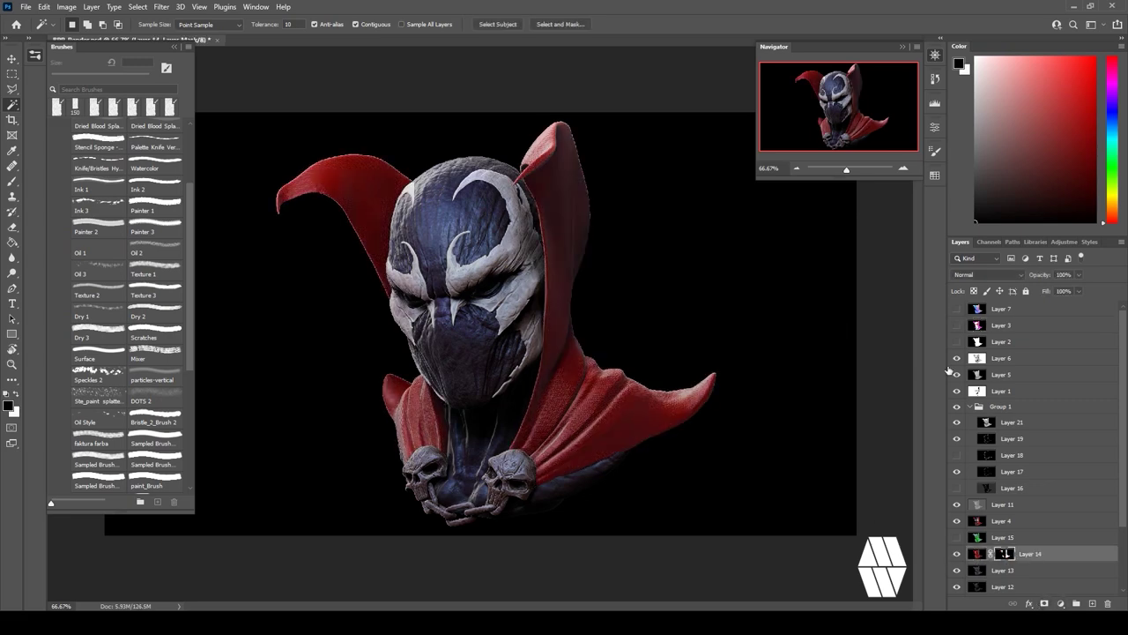
{"action": "left_click", "coordinate": [983, 275]}
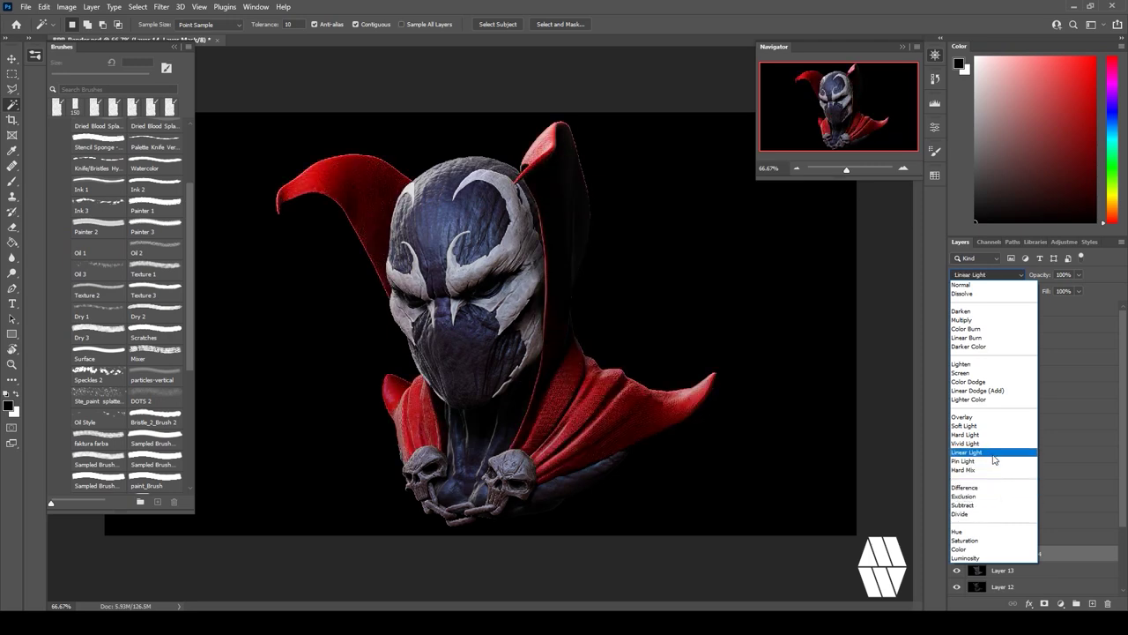
{"action": "left_click", "coordinate": [974, 487]}
{"action": "key", "text": "ctrl+i"}
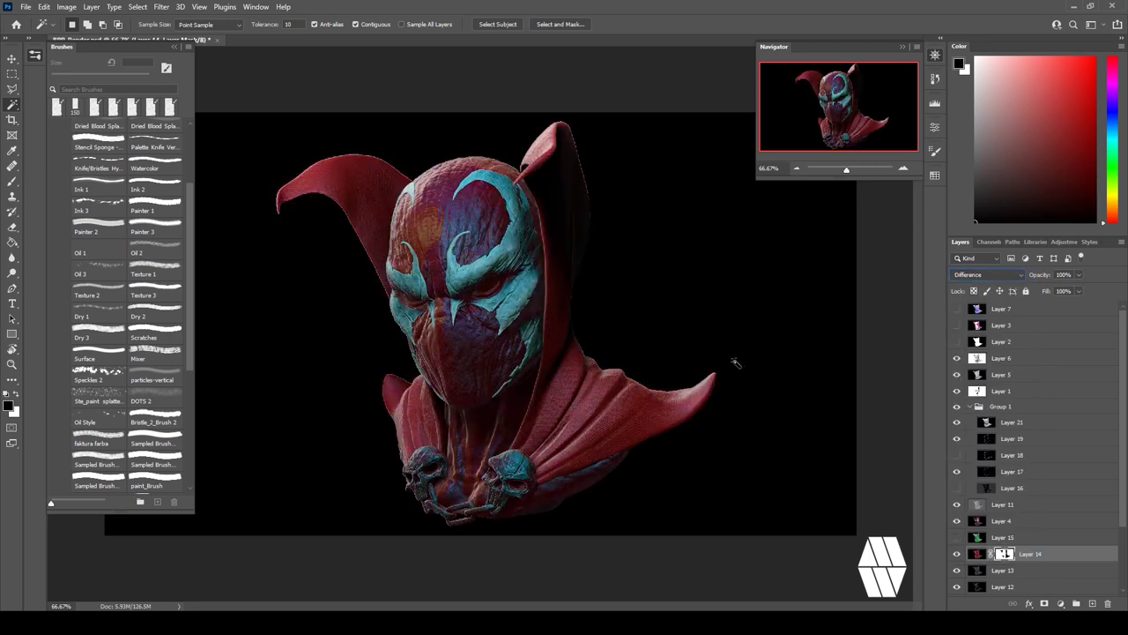
{"action": "key", "text": "ctrl+z"}
Duplicate Layer 14, hide the copy, and set the original to 72% opacity and 83% fill.
{"action": "left_click", "coordinate": [974, 556]}
{"action": "key", "text": "ctrl+j"}
{"action": "left_click", "coordinate": [957, 554]}
{"action": "left_click", "coordinate": [981, 574]}
{"action": "key", "text": "ctrl+i"}
{"action": "key", "text": "ctrl+z"}
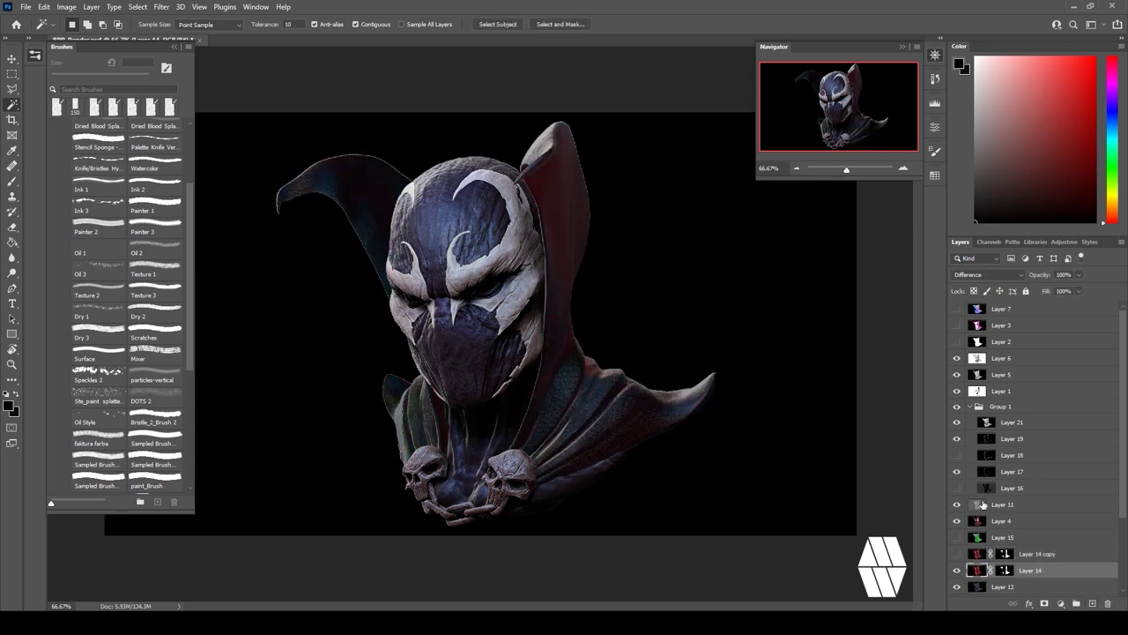
{"action": "left_click_drag", "start_coordinate": [1074, 288], "coordinate": [1064, 288]}
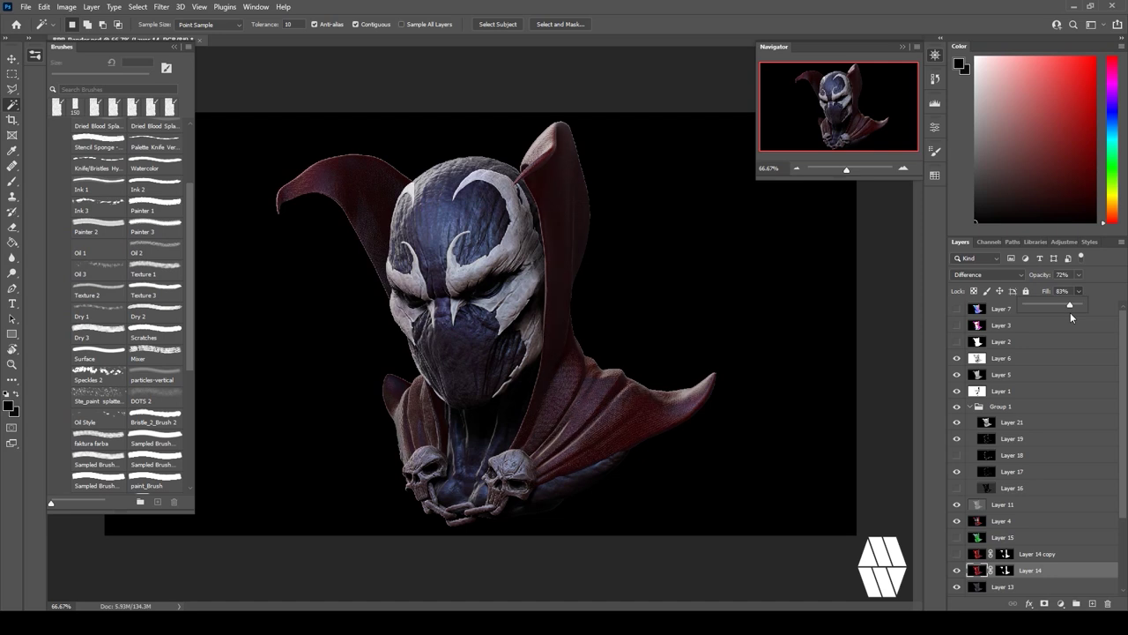
Delete the layer mask from Layer 14 copy.
{"action": "left_click", "coordinate": [980, 558]}
{"action": "left_click", "coordinate": [1006, 555]}
{"action": "left_click", "coordinate": [1031, 469]}
Show the Layer 3 colour ID pass and select its white head and suit areas with the Magic Wand.
{"action": "left_click", "coordinate": [957, 326]}
{"action": "left_click", "coordinate": [1030, 327]}
{"action": "left_click", "coordinate": [426, 234]}
{"action": "left_click", "coordinate": [531, 205], "text": "shift"}
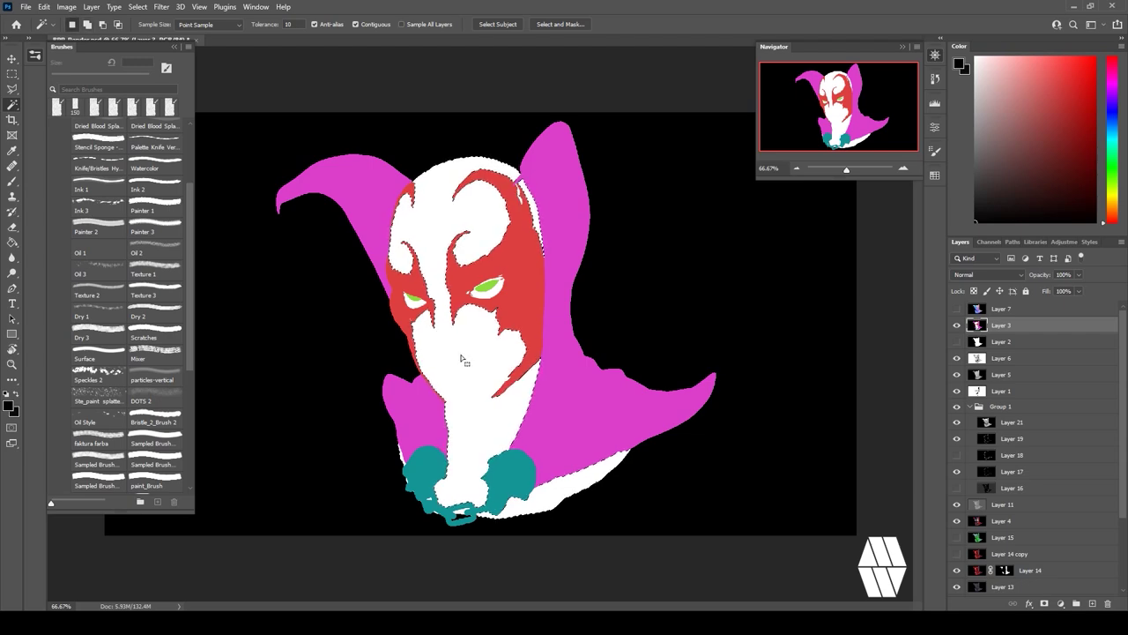
{"action": "scroll", "coordinate": [444, 247], "scroll_direction": "up", "scroll_amount": 4, "text": "alt"}
{"action": "scroll", "coordinate": [592, 338], "scroll_direction": "down", "scroll_amount": 3, "text": "alt"}
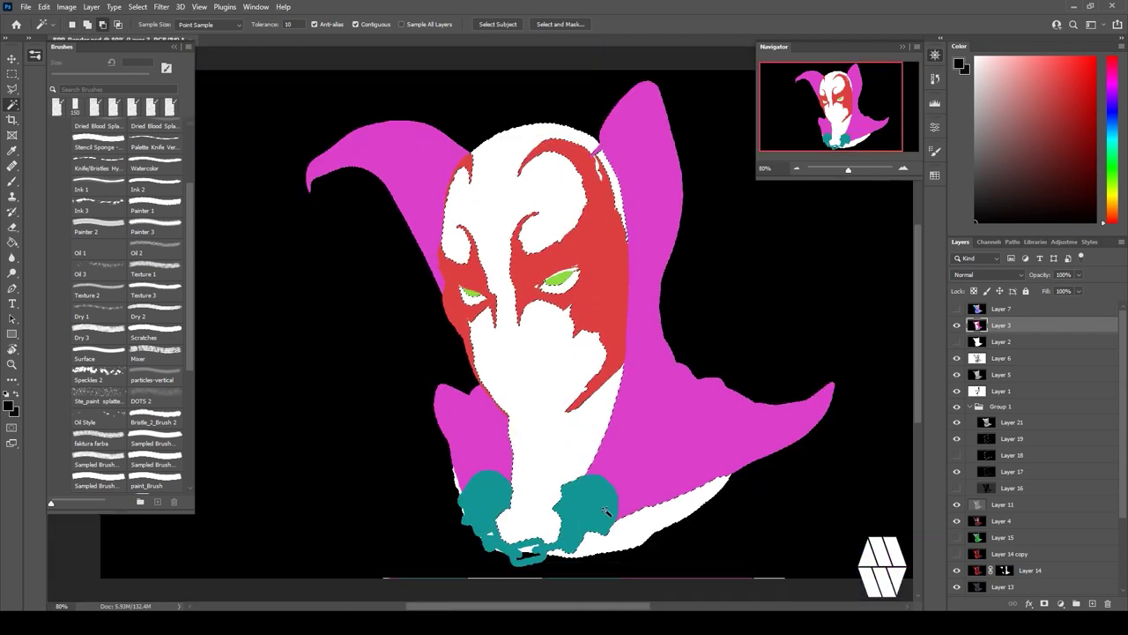
Hide Layer 3, mask Layer 14 copy with the suit selection, show it and set its blend mode to Difference.
{"action": "left_click", "coordinate": [957, 325]}
{"action": "left_click", "coordinate": [1022, 554]}
{"action": "left_click", "coordinate": [1045, 604]}
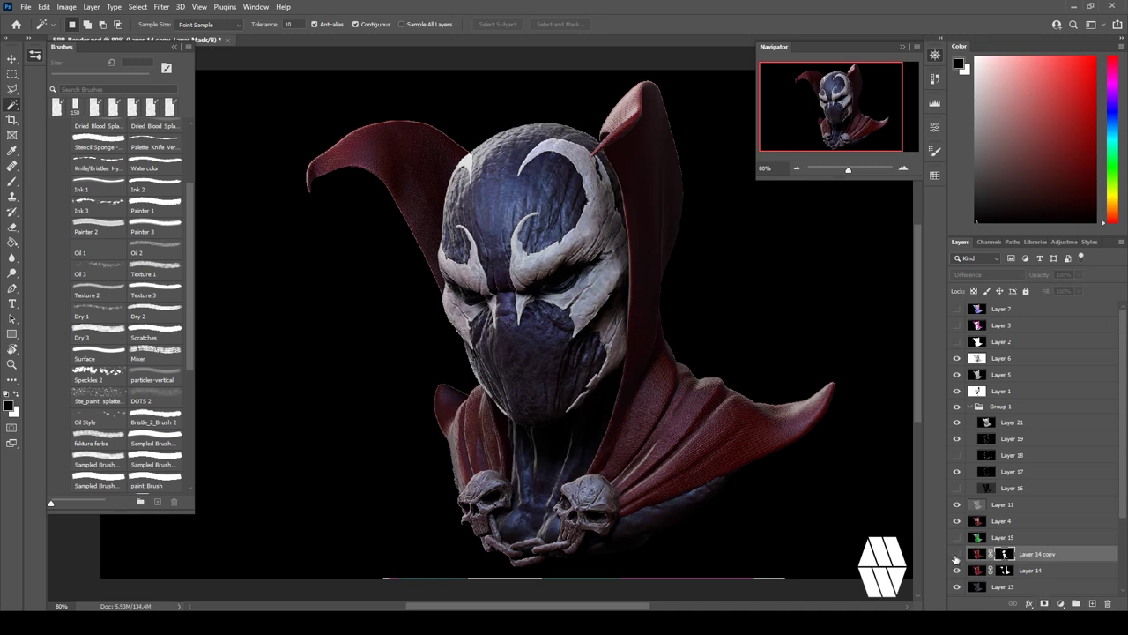
{"action": "left_click", "coordinate": [957, 554]}
{"action": "left_click", "coordinate": [980, 276]}
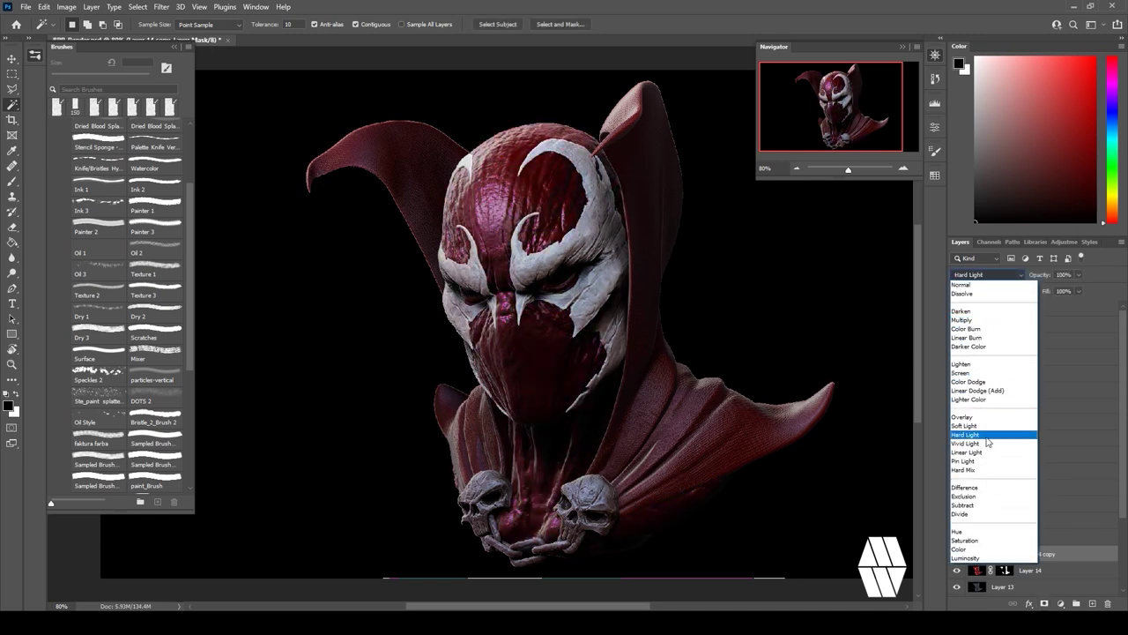
{"action": "left_click", "coordinate": [975, 487]}
Set Layer 14 copy to 50% opacity and 47% fill.
{"action": "left_click_drag", "start_coordinate": [1068, 292], "coordinate": [1046, 292]}
{"action": "left_click", "coordinate": [1079, 276]}
{"action": "left_click", "coordinate": [1079, 291]}
{"action": "left_click", "coordinate": [1043, 308]}
{"action": "left_click_drag", "start_coordinate": [1042, 307], "coordinate": [1051, 307]}
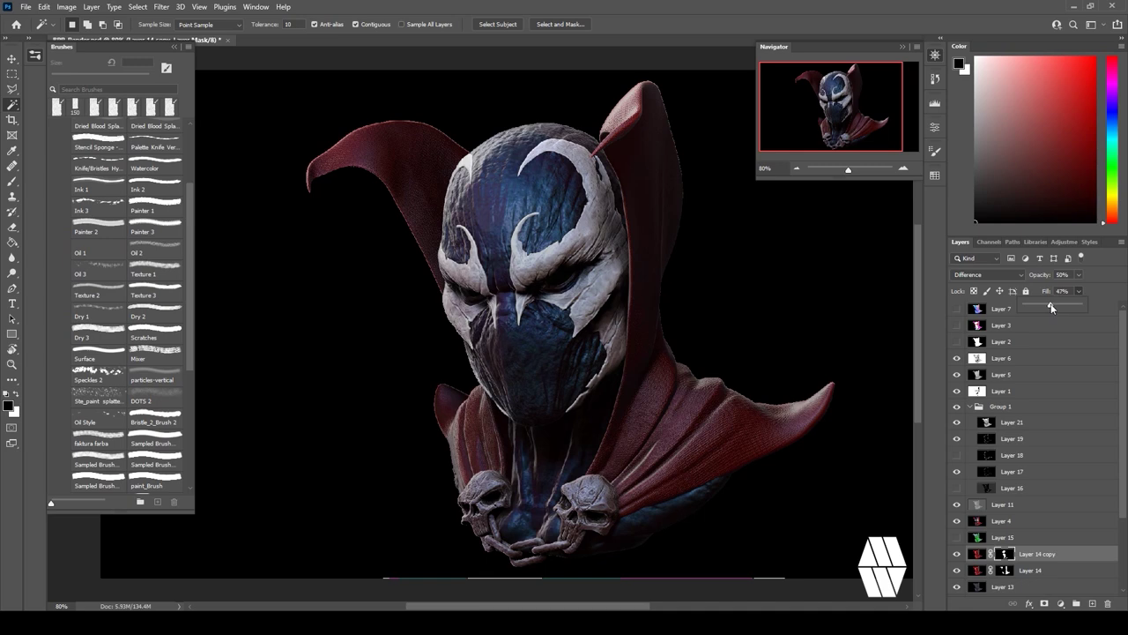
Select the green eyes on the Layer 3 ID pass, hide that pass, and mask and show Layer 15 with the selection.
{"action": "left_click", "coordinate": [975, 538]}
{"action": "left_click", "coordinate": [957, 325]}
{"action": "left_click", "coordinate": [1001, 325]}
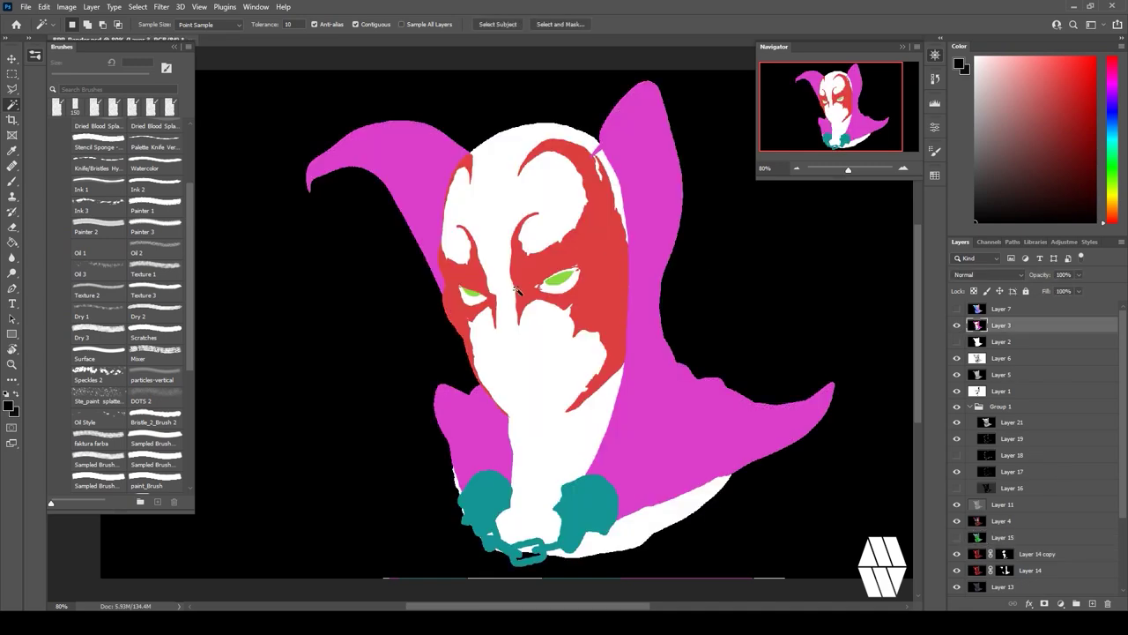
{"action": "left_click", "coordinate": [471, 294], "text": "shift"}
{"action": "left_click", "coordinate": [957, 326]}
{"action": "left_click", "coordinate": [1002, 537]}
{"action": "left_click", "coordinate": [1045, 604]}
{"action": "left_click", "coordinate": [957, 537]}
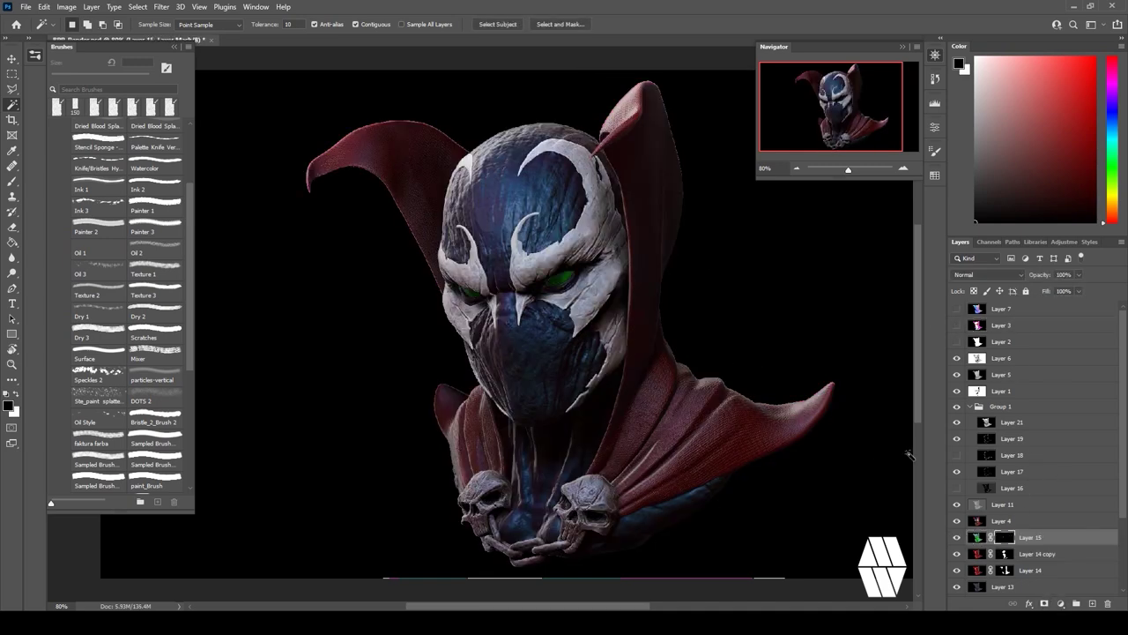
Set Layer 15's blend mode to Linear Dodge (Add) and adjust its fill.
{"action": "left_click", "coordinate": [987, 274]}
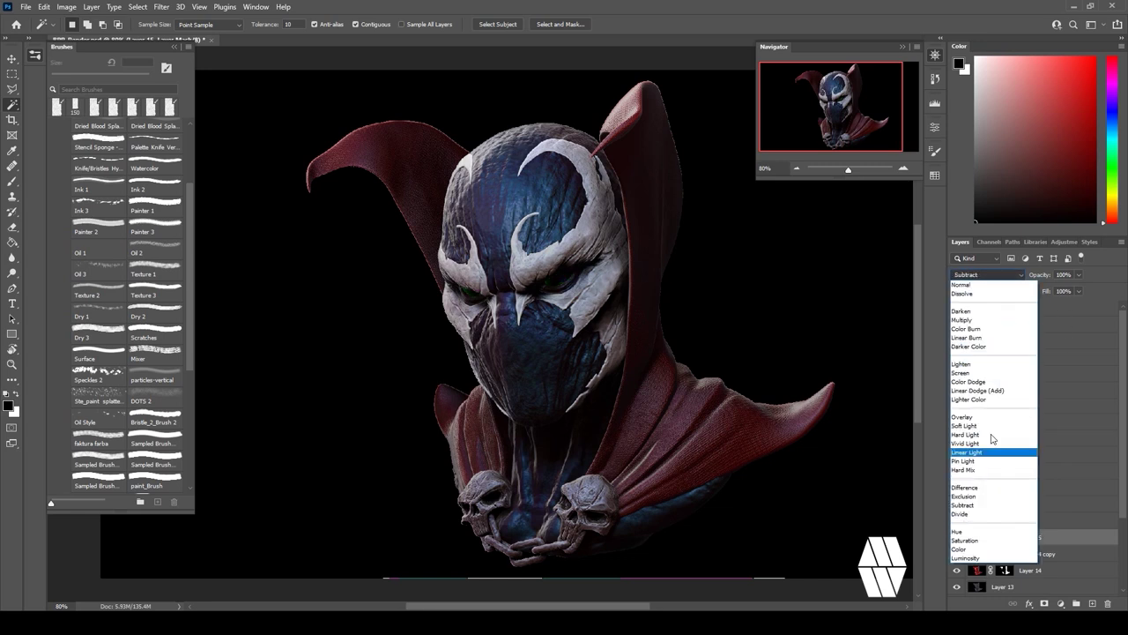
{"action": "left_click", "coordinate": [978, 391]}
{"action": "left_click_drag", "start_coordinate": [1046, 298], "coordinate": [1067, 307]}
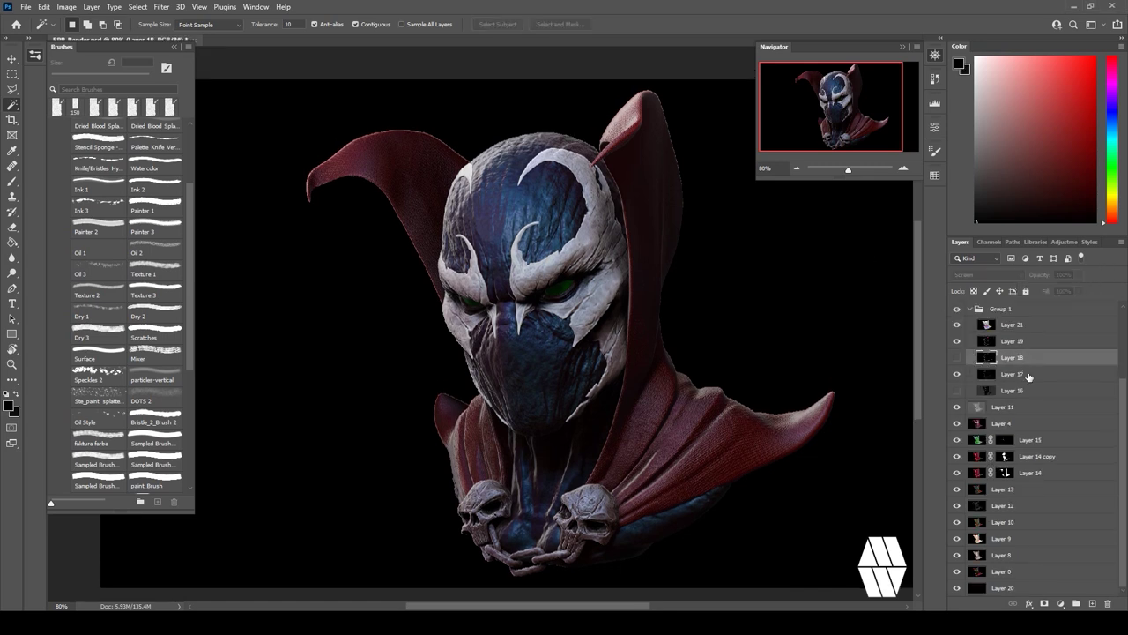
Add a layer mask to Layer 17 and paint out its light along the outer cape with a 500 px soft round brush.
{"action": "left_click", "coordinate": [1028, 376]}
{"action": "key", "text": "b"}
{"action": "key", "text": "bracketright"}
{"action": "key", "text": "bracketright"}
{"action": "key", "text": "bracketright"}
{"action": "key", "text": "bracketright"}
{"action": "key", "text": "bracketright"}
{"action": "key", "text": "bracketright"}
{"action": "key", "text": "bracketright"}
{"action": "key", "text": "bracketright"}
{"action": "key", "text": "bracketright"}
{"action": "key", "text": "bracketright"}
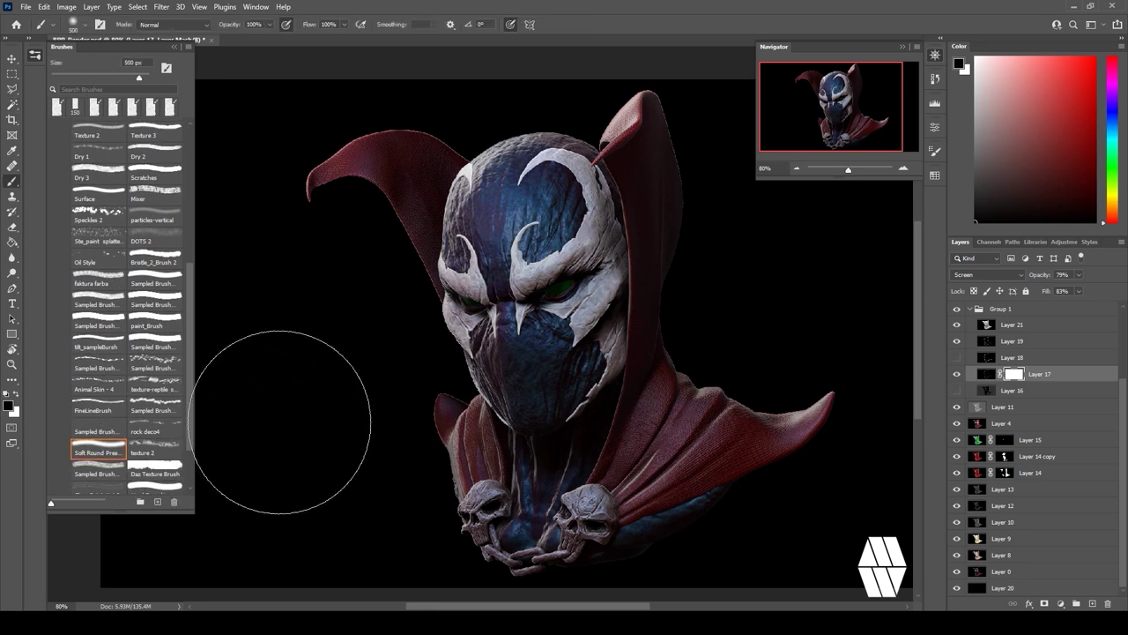
{"action": "left_click_drag", "start_coordinate": [683, 464], "coordinate": [827, 401]}
{"action": "left_click_drag", "start_coordinate": [471, 484], "coordinate": [438, 477]}
{"action": "left_click_drag", "start_coordinate": [727, 380], "coordinate": [696, 188]}
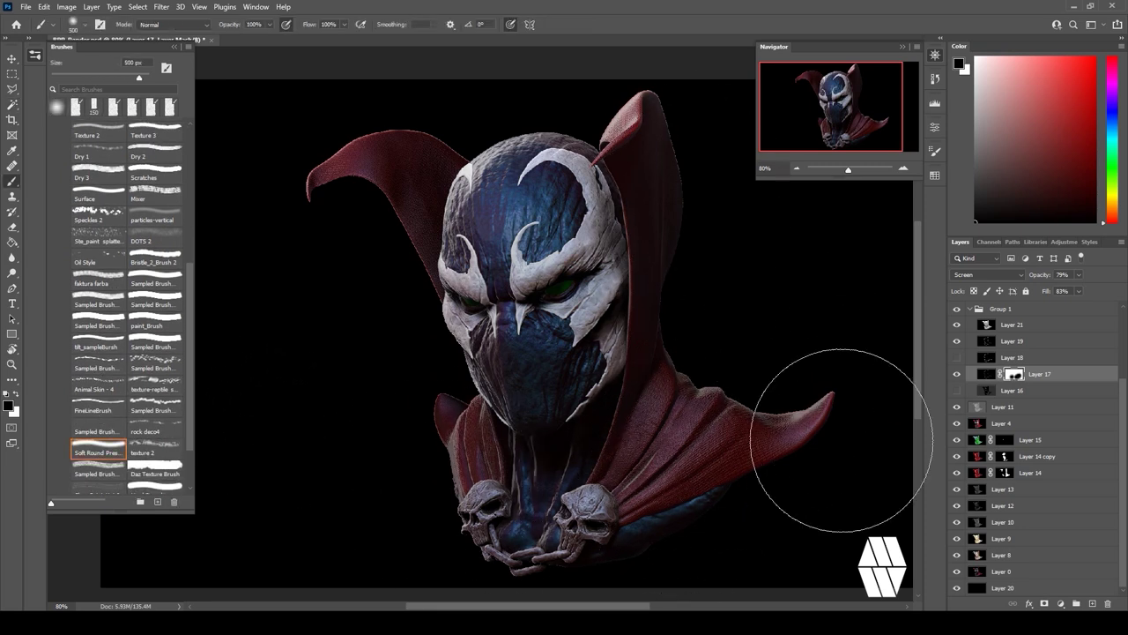
Add a layer mask to Layer 19 and paint out its light over the cape, hood and chest, reducing the soft brush to 175 px.
{"action": "left_click", "coordinate": [956, 342]}
{"action": "left_click", "coordinate": [956, 342]}
{"action": "left_click", "coordinate": [1024, 346]}
{"action": "left_click", "coordinate": [1044, 604]}
{"action": "mouse_move", "coordinate": [813, 423]}
{"action": "left_mouse_down"}
{"action": "mouse_move", "coordinate": [647, 542]}
{"action": "mouse_move", "coordinate": [595, 516]}
{"action": "mouse_move", "coordinate": [640, 558]}
{"action": "left_mouse_up"}
{"action": "key", "text": "bracketleft"}
{"action": "key", "text": "bracketleft"}
{"action": "key", "text": "bracketleft"}
{"action": "key", "text": "bracketleft"}
{"action": "key", "text": "bracketleft"}
{"action": "mouse_move", "coordinate": [619, 159]}
{"action": "left_mouse_down"}
{"action": "mouse_move", "coordinate": [582, 426]}
{"action": "mouse_move", "coordinate": [535, 182]}
{"action": "mouse_move", "coordinate": [512, 337]}
{"action": "mouse_move", "coordinate": [524, 502]}
{"action": "left_mouse_up"}
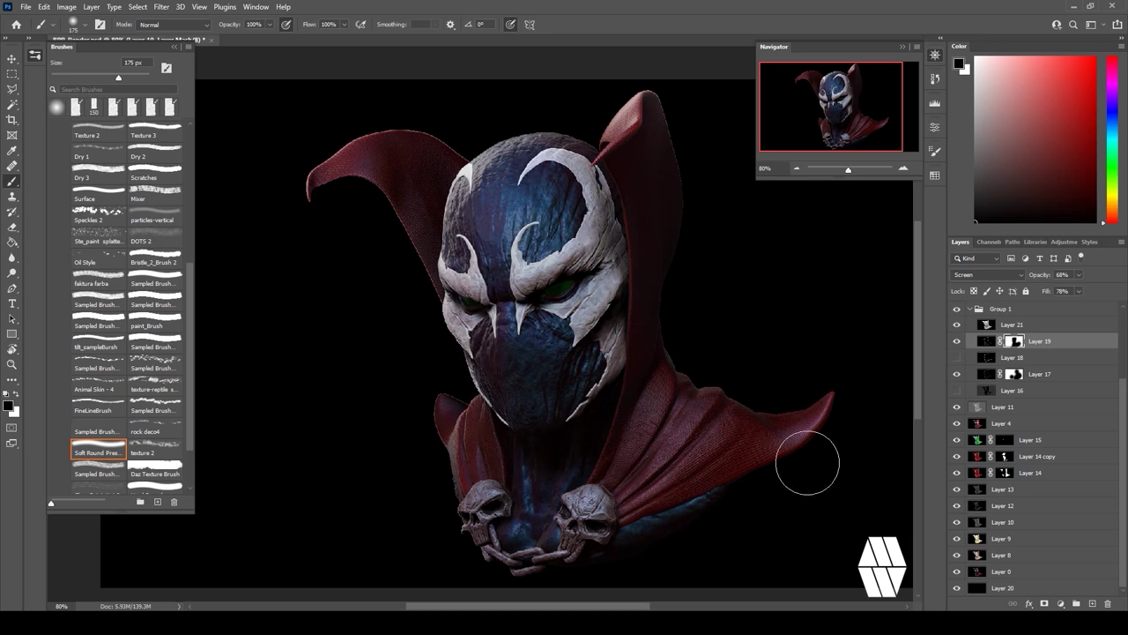
Load the white bust silhouette of Layer 2 as a selection from its channel, and hide Layer 2.
{"action": "mouse_move", "coordinate": [782, 394]}
{"action": "left_mouse_down", "text": "ctrl"}
{"action": "mouse_move", "coordinate": [718, 388]}
{"action": "mouse_move", "coordinate": [762, 388]}
{"action": "left_mouse_up", "text": "ctrl"}
{"action": "scroll", "coordinate": [1034, 335], "scroll_direction": "up", "scroll_amount": 3}
{"action": "scroll", "coordinate": [1034, 338], "scroll_direction": "up", "scroll_amount": 1}
{"action": "left_click", "coordinate": [990, 315]}
{"action": "left_click_drag", "start_coordinate": [1122, 358], "coordinate": [1123, 350]}
{"action": "left_click", "coordinate": [957, 342]}
{"action": "left_click", "coordinate": [1000, 344]}
{"action": "left_click", "coordinate": [987, 242]}
{"action": "left_click", "coordinate": [976, 268], "text": "ctrl"}
{"action": "left_click", "coordinate": [960, 242]}
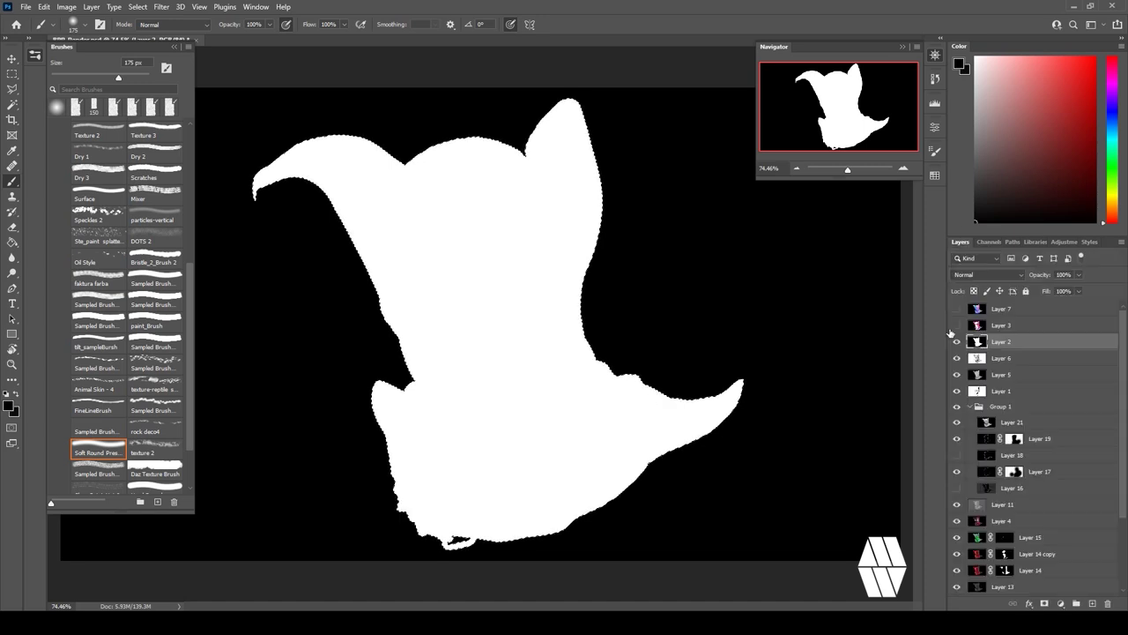
{"action": "left_click", "coordinate": [956, 341]}
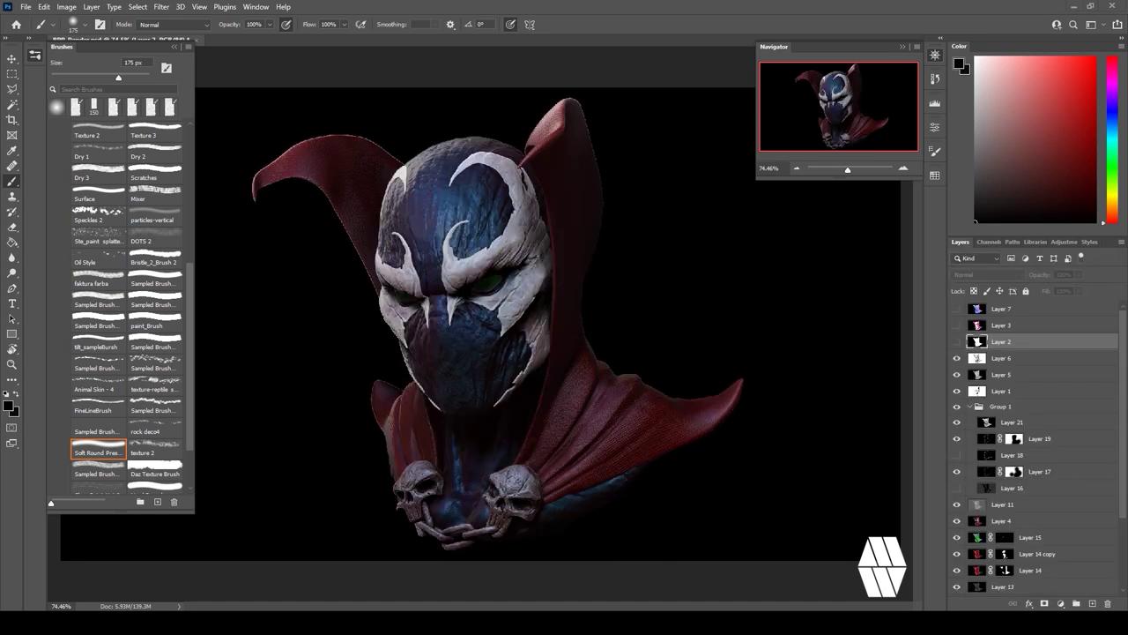
Invert the silhouette selection to cover the background around the bust.
{"action": "right_click", "coordinate": [692, 259]}
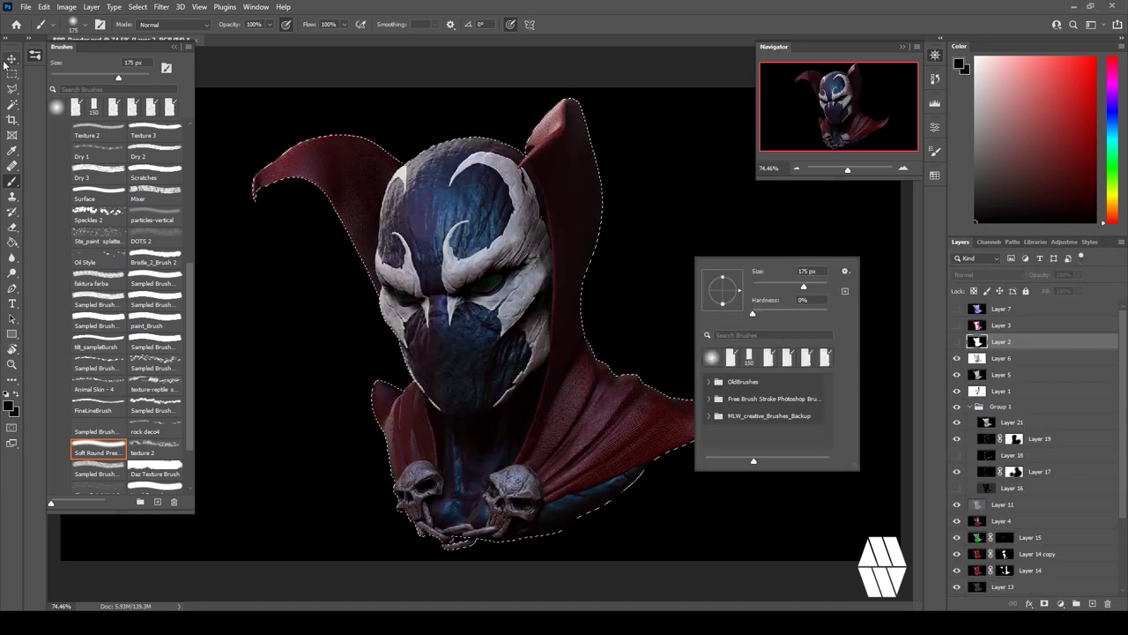
{"action": "left_click", "coordinate": [11, 73]}
{"action": "right_click", "coordinate": [550, 189]}
{"action": "left_click", "coordinate": [582, 204]}
Delete the selected black background from Layers 6, 5 and 1 and from all the layers in Group 1.
{"action": "left_click", "coordinate": [980, 360]}
{"action": "key", "text": "Delete"}
{"action": "left_click", "coordinate": [978, 377]}
{"action": "key", "text": "Delete"}
{"action": "left_click", "coordinate": [986, 423]}
{"action": "left_click", "coordinate": [987, 440]}
{"action": "left_click", "coordinate": [992, 457]}
{"action": "key", "text": "Delete"}
{"action": "left_click", "coordinate": [988, 473]}
{"action": "key", "text": "Delete"}
{"action": "left_click", "coordinate": [986, 489]}
{"action": "key", "text": "Delete"}
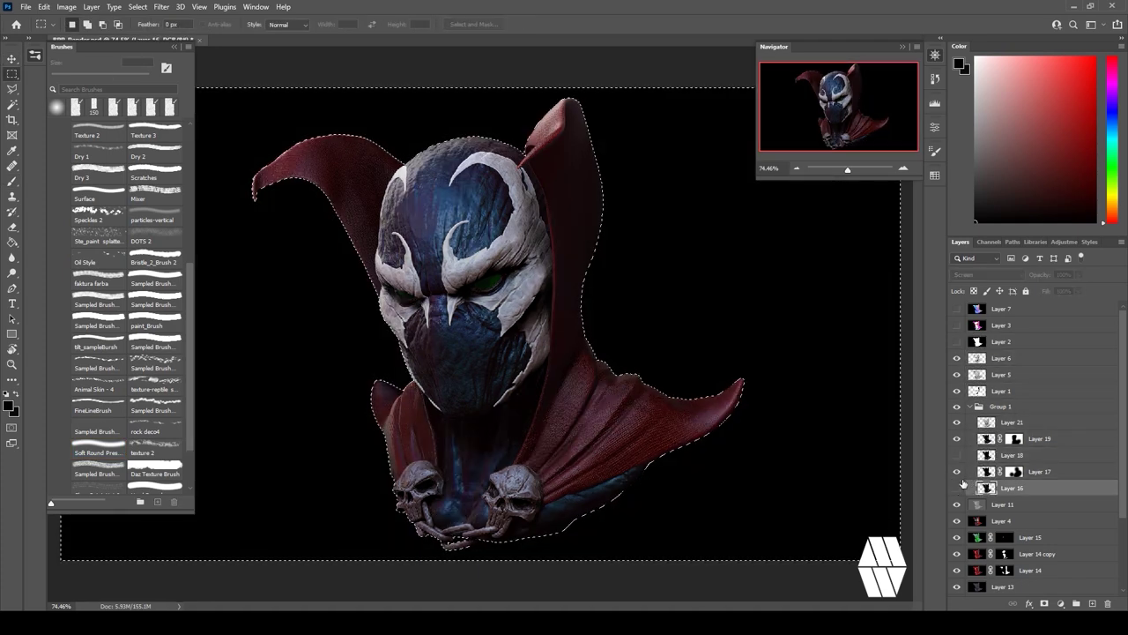
Delete the selected background from Layers 11, 4, 15, 14 copy, 14, 13, 12 and 10.
{"action": "left_click", "coordinate": [977, 506]}
{"action": "key", "text": "Delete"}
{"action": "left_click", "coordinate": [978, 524]}
{"action": "key", "text": "Delete"}
{"action": "left_click", "coordinate": [978, 555]}
{"action": "left_click", "coordinate": [978, 571]}
{"action": "scroll", "coordinate": [978, 571], "scroll_direction": "down", "scroll_amount": 2}
{"action": "left_click", "coordinate": [978, 523]}
{"action": "left_click", "coordinate": [978, 554]}
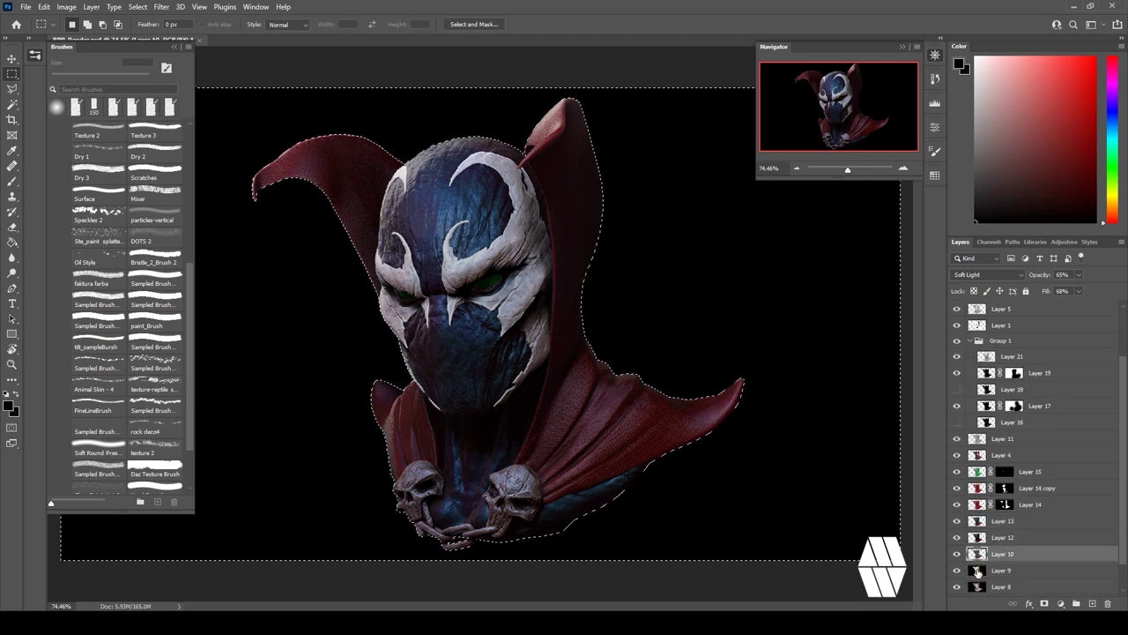
Delete the selected background from Layers 9, 8 and 0, and deselect.
{"action": "left_click", "coordinate": [978, 585]}
{"action": "left_click", "coordinate": [992, 570]}
{"action": "key", "text": "Delete"}
{"action": "key", "text": "ctrl+d"}
Crop the canvas to a portrait frame tight around the bust's sides, extending it above and below the image.
{"action": "scroll", "coordinate": [617, 256], "scroll_direction": "down", "scroll_amount": 3, "text": "alt"}
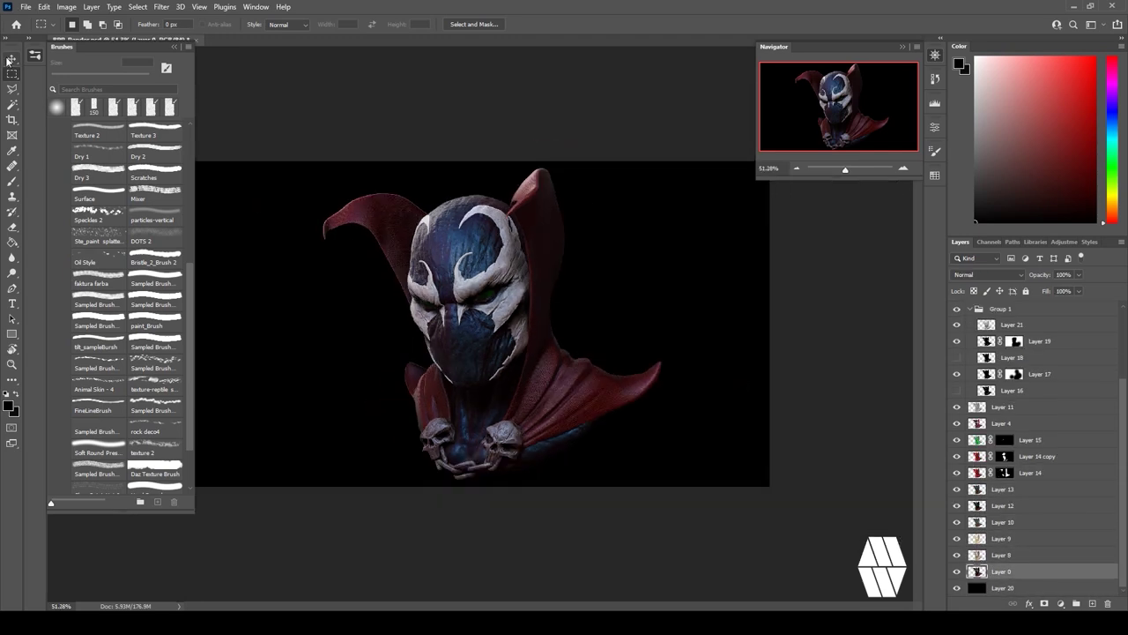
{"action": "left_click", "coordinate": [12, 118]}
{"action": "left_click_drag", "start_coordinate": [480, 161], "coordinate": [486, 129]}
{"action": "left_click_drag", "start_coordinate": [768, 326], "coordinate": [725, 327]}
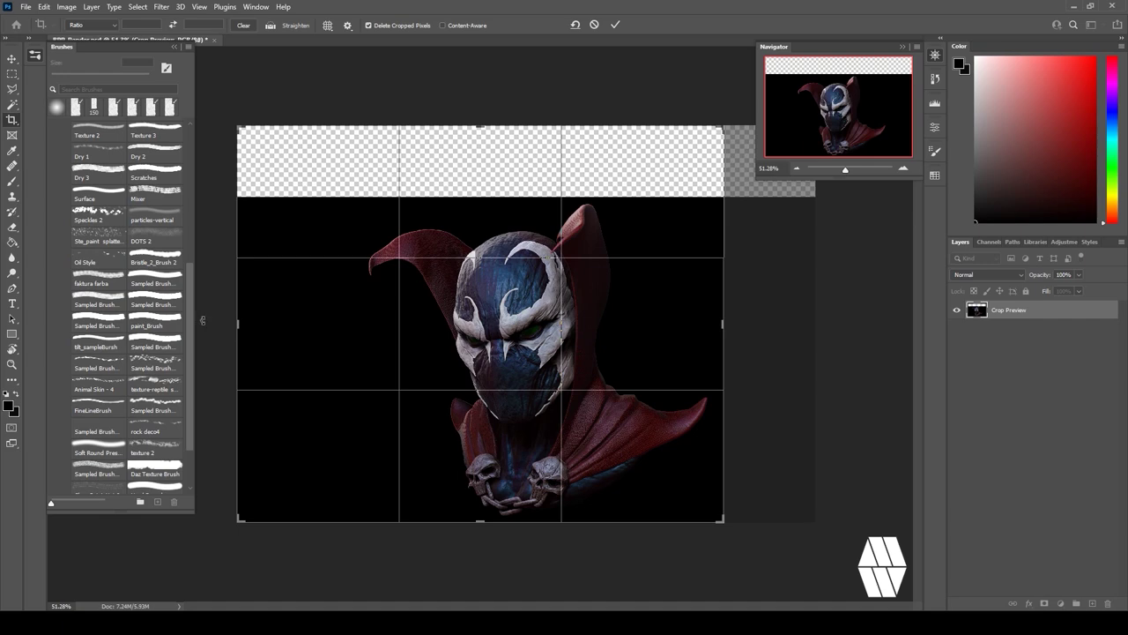
{"action": "left_click_drag", "start_coordinate": [240, 323], "coordinate": [290, 331]}
{"action": "left_click_drag", "start_coordinate": [490, 522], "coordinate": [490, 544]}
{"action": "left_click_drag", "start_coordinate": [288, 323], "coordinate": [300, 324]}
{"action": "left_click_drag", "start_coordinate": [661, 323], "coordinate": [654, 323]}
{"action": "left_click", "coordinate": [616, 25]}
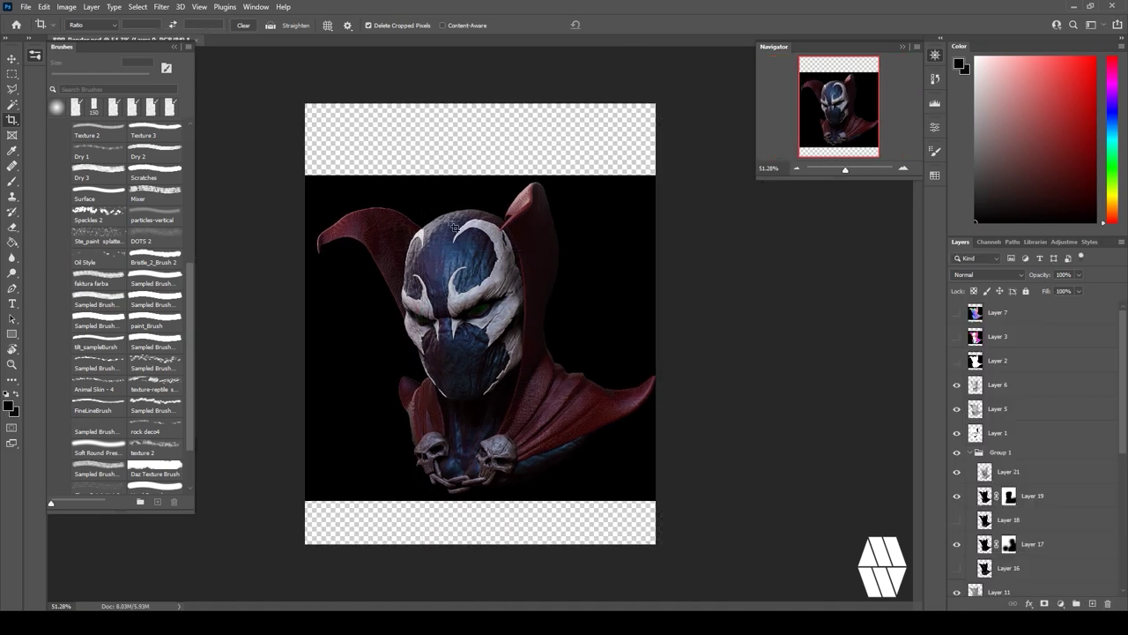
Fill a new layer beneath the render layers with near-black grey, and delete the old black Layer 20.
{"action": "scroll", "coordinate": [1032, 503], "scroll_direction": "down", "scroll_amount": 10}
{"action": "left_click", "coordinate": [1022, 584]}
{"action": "key", "text": "g"}
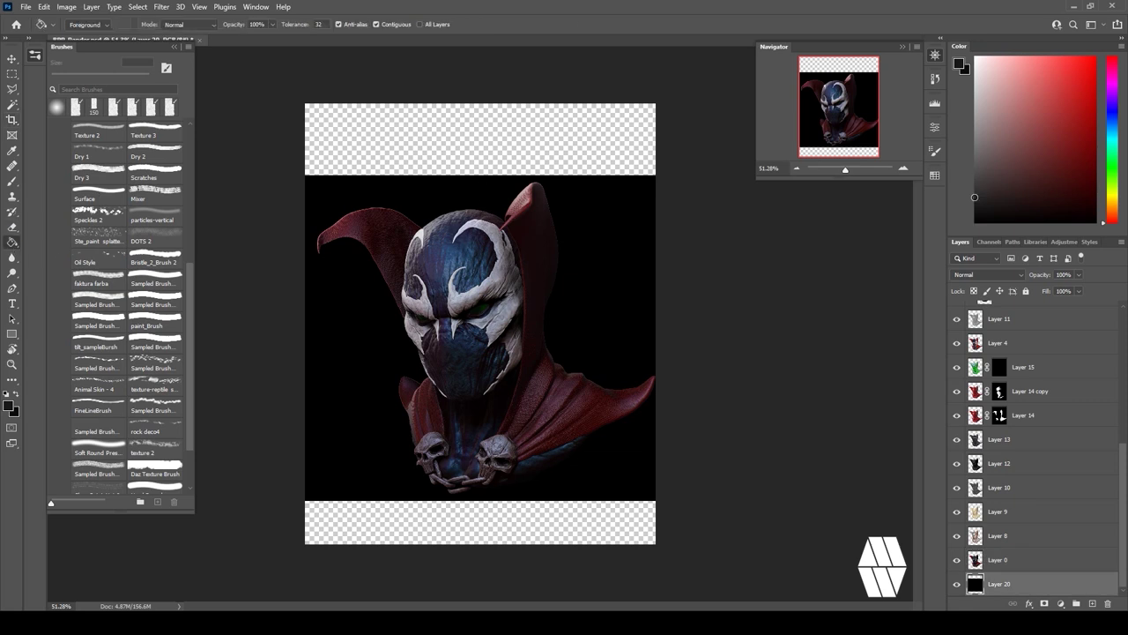
{"action": "left_click", "coordinate": [1091, 605]}
{"action": "key", "text": "alt+BackSpace"}
{"action": "scroll", "coordinate": [1026, 574], "scroll_direction": "down", "scroll_amount": 2}
{"action": "left_click", "coordinate": [1055, 586]}
{"action": "key", "text": "Delete"}
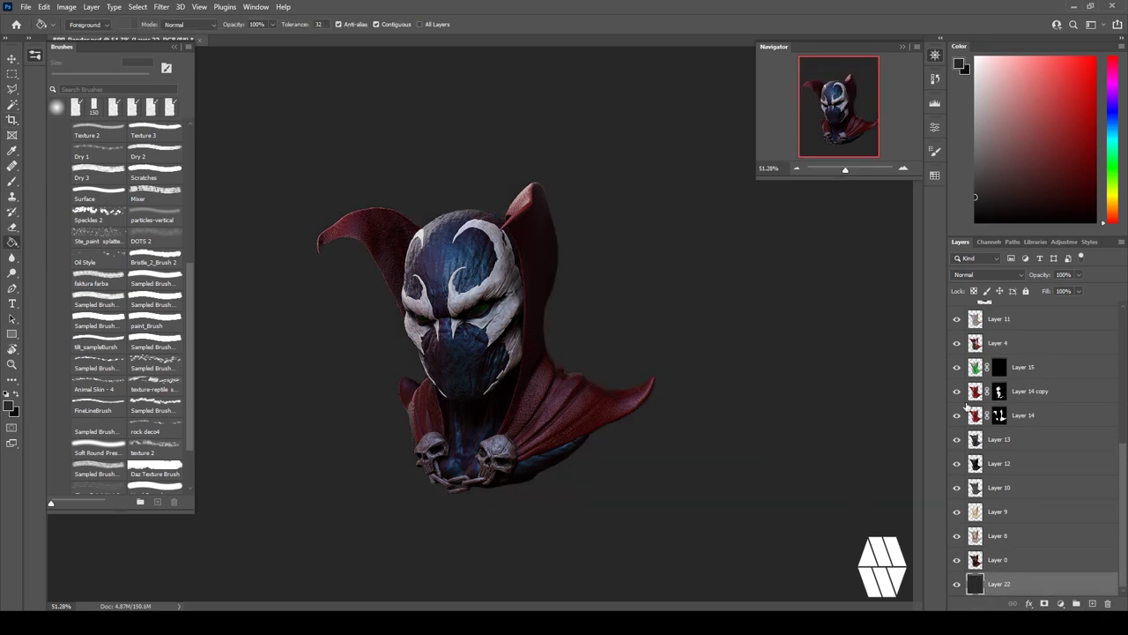
{"action": "left_click", "coordinate": [636, 261]}
Group all the render pass layers from Layer 0 up to Layer 7 above the Layer 22 background.
{"action": "left_click", "coordinate": [12, 183]}
{"action": "scroll", "coordinate": [441, 349], "scroll_direction": "up", "scroll_amount": 3, "text": "alt"}
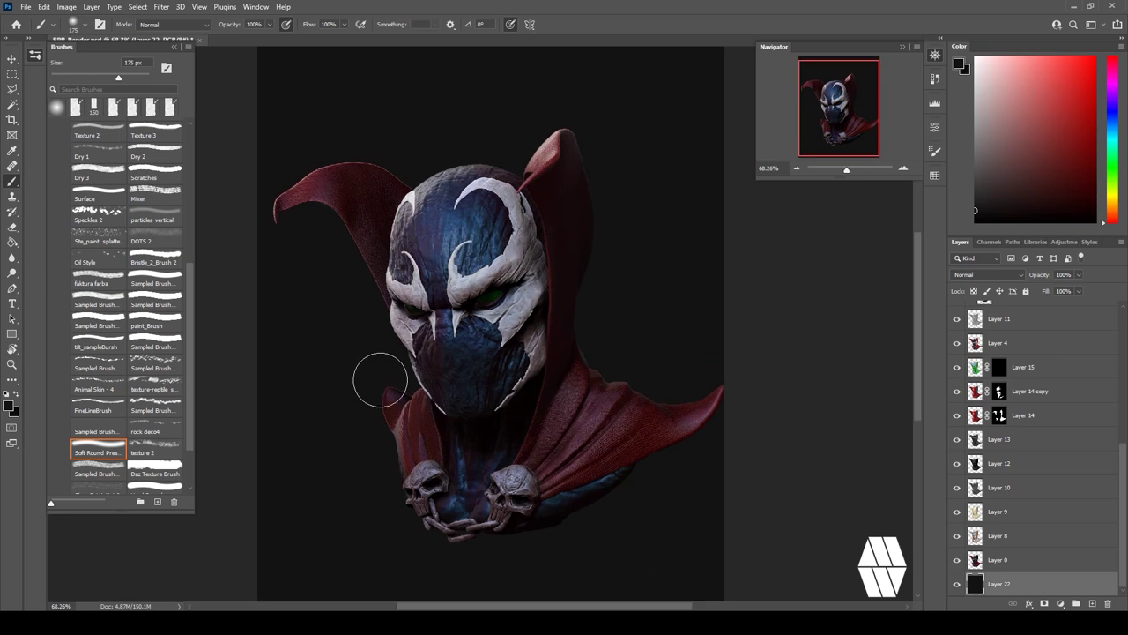
{"action": "scroll", "coordinate": [388, 381], "scroll_direction": "down", "scroll_amount": 1}
{"action": "left_click", "coordinate": [1030, 563]}
{"action": "scroll", "coordinate": [1031, 528], "scroll_direction": "up", "scroll_amount": 5}
{"action": "left_click", "coordinate": [1031, 316], "text": "shift"}
{"action": "left_click", "coordinate": [1076, 604]}
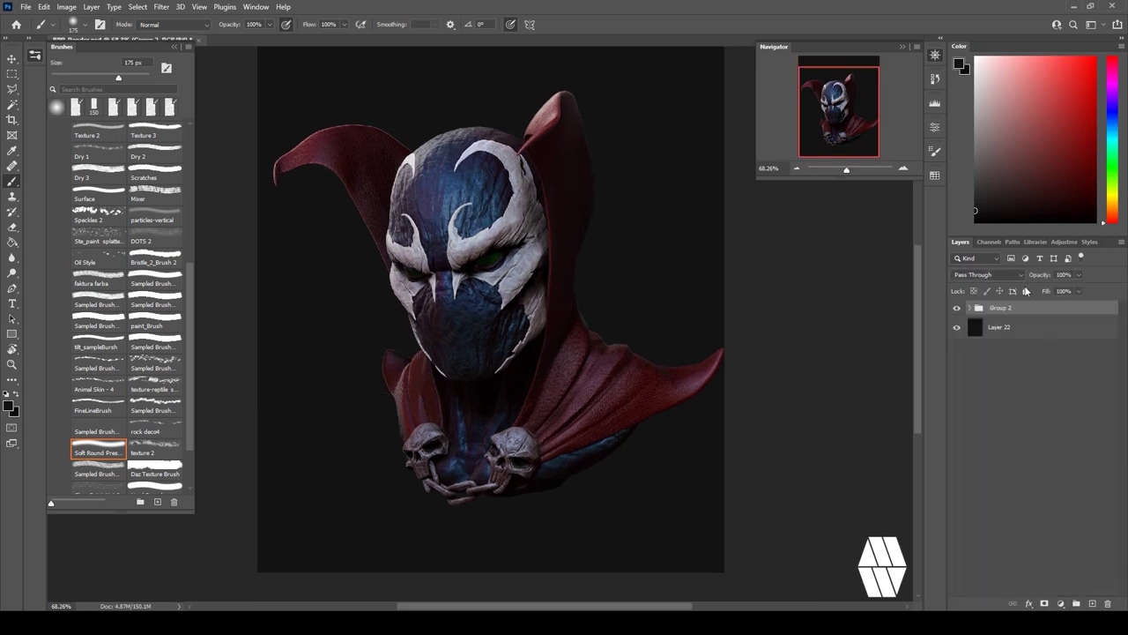
Add a layer above Layer 22 and paint dark shoulders and chest below the bust with a 90 px textured brush.
{"action": "left_click", "coordinate": [1027, 327]}
{"action": "left_click", "coordinate": [1091, 604]}
{"action": "left_click", "coordinate": [76, 112]}
{"action": "key", "text": "bracketleft"}
{"action": "key", "text": "bracketleft"}
{"action": "key", "text": "bracketleft"}
{"action": "key", "text": "bracketleft"}
{"action": "left_click", "coordinate": [624, 435], "text": "alt"}
{"action": "left_click", "coordinate": [584, 473], "text": "alt"}
{"action": "mouse_move", "coordinate": [585, 473]}
{"action": "left_mouse_down"}
{"action": "mouse_move", "coordinate": [567, 514]}
{"action": "mouse_move", "coordinate": [396, 402]}
{"action": "mouse_move", "coordinate": [349, 518]}
{"action": "mouse_move", "coordinate": [697, 484]}
{"action": "mouse_move", "coordinate": [560, 449]}
{"action": "left_mouse_up"}
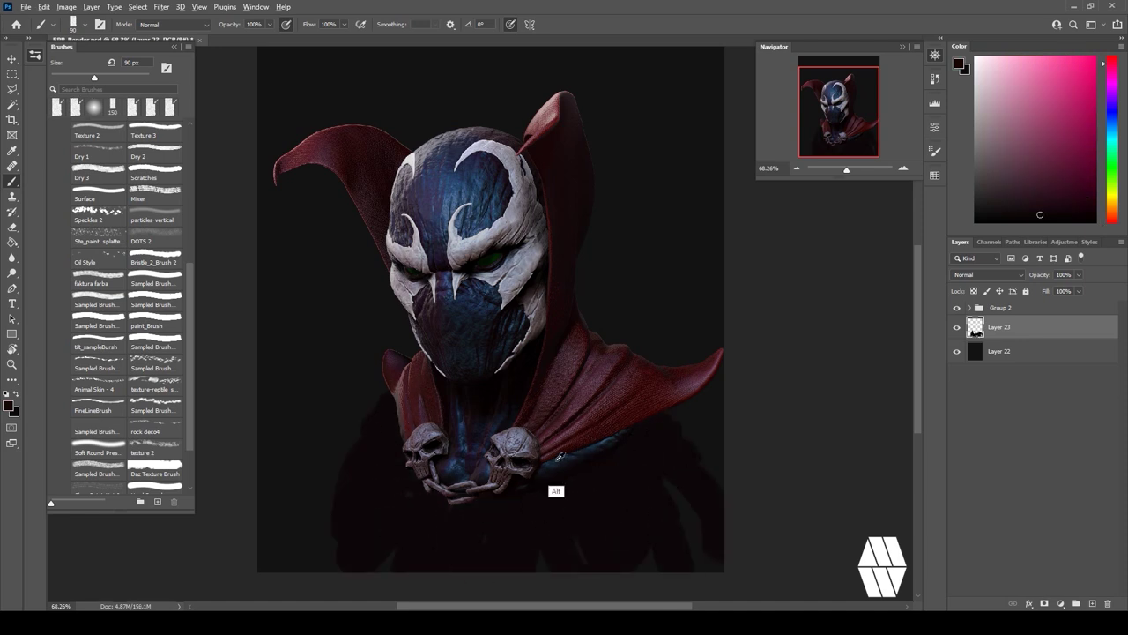
Paint muted blue and dark tones sampled from the suit over the chest and shoulders to extend the torso.
{"action": "left_click", "coordinate": [574, 482], "text": "alt"}
{"action": "left_click", "coordinate": [618, 502], "text": "alt"}
{"action": "left_click_drag", "start_coordinate": [593, 486], "coordinate": [537, 518]}
{"action": "left_click", "coordinate": [452, 504], "text": "alt"}
{"action": "left_click_drag", "start_coordinate": [432, 499], "coordinate": [491, 520]}
{"action": "mouse_move", "coordinate": [427, 497]}
{"action": "left_mouse_down"}
{"action": "mouse_move", "coordinate": [438, 544]}
{"action": "mouse_move", "coordinate": [442, 522]}
{"action": "left_mouse_up"}
{"action": "left_click", "coordinate": [416, 522], "text": "alt"}
{"action": "left_click_drag", "start_coordinate": [377, 493], "coordinate": [347, 567]}
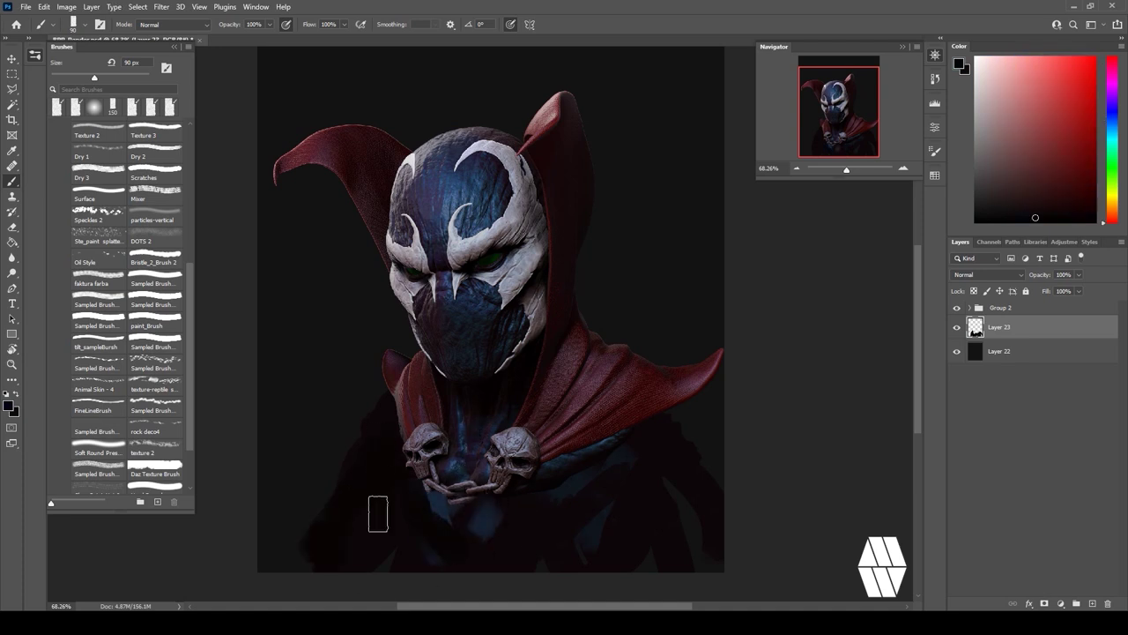
{"action": "left_click_drag", "start_coordinate": [677, 504], "coordinate": [709, 451]}
Sample the cape's dark red and add a new layer inside a new group above Group 2.
{"action": "left_click", "coordinate": [674, 389], "text": "alt"}
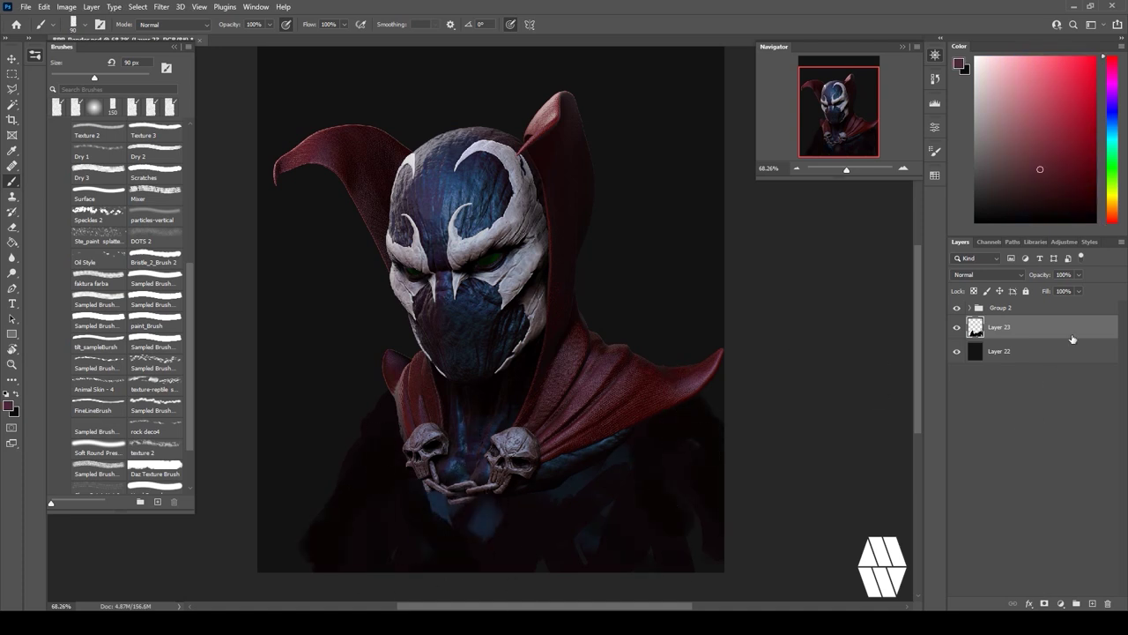
{"action": "left_click", "coordinate": [1020, 309]}
{"action": "left_click", "coordinate": [1093, 604]}
{"action": "left_click", "coordinate": [1076, 604]}
{"action": "left_click_drag", "start_coordinate": [1040, 333], "coordinate": [1021, 312]}
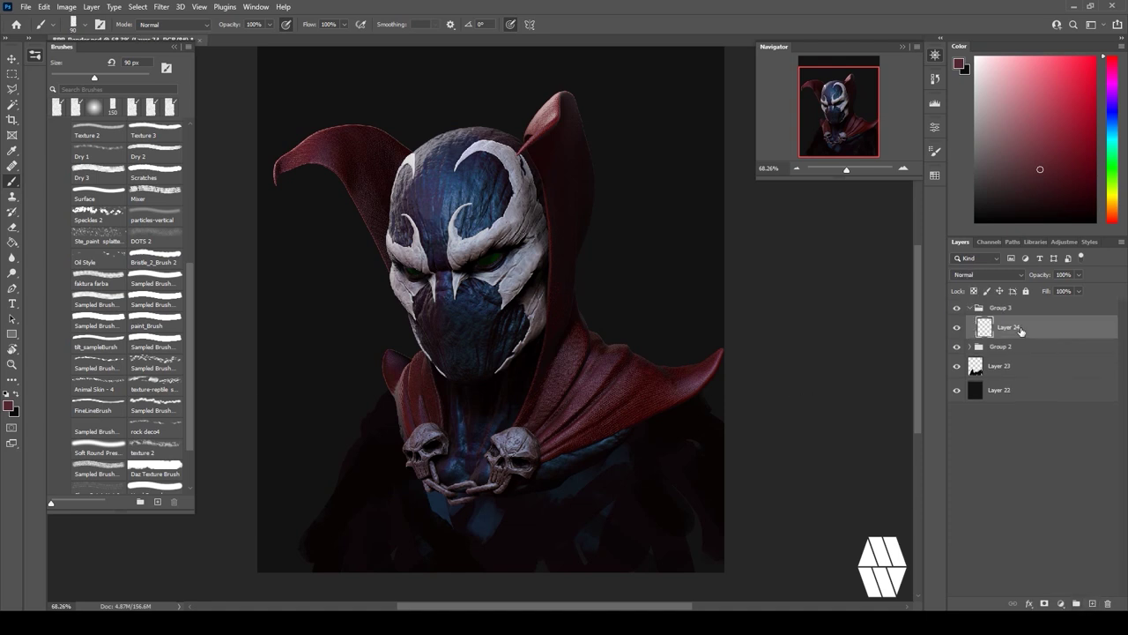
On Layer 24, rough in the dark red cape over both shoulders and along the left edge of the portrait with a 60 px brush.
{"action": "left_click_drag", "start_coordinate": [647, 410], "coordinate": [712, 396]}
{"action": "key", "text": "ctrl+z"}
{"action": "mouse_move", "coordinate": [661, 403]}
{"action": "left_mouse_down"}
{"action": "mouse_move", "coordinate": [684, 384]}
{"action": "mouse_move", "coordinate": [734, 446]}
{"action": "left_mouse_up"}
{"action": "left_click", "coordinate": [646, 407], "text": "alt"}
{"action": "left_click_drag", "start_coordinate": [401, 433], "coordinate": [395, 407]}
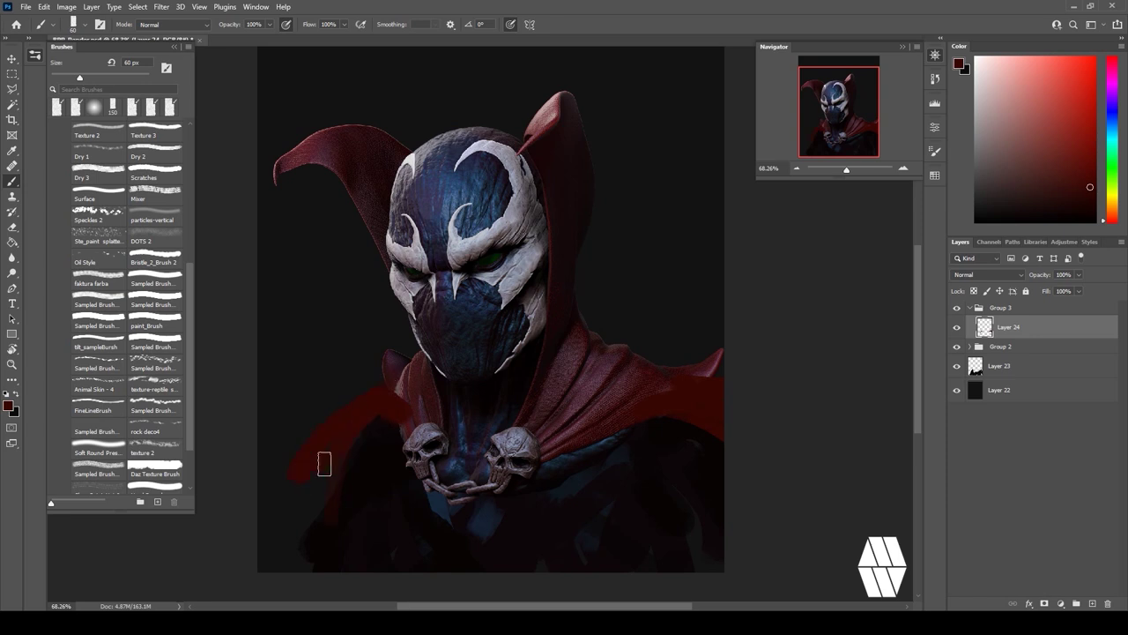
{"action": "left_click_drag", "start_coordinate": [298, 540], "coordinate": [263, 553]}
{"action": "left_click", "coordinate": [309, 139], "text": "alt"}
{"action": "mouse_move", "coordinate": [274, 448]}
{"action": "left_mouse_down"}
{"action": "mouse_move", "coordinate": [298, 423]}
{"action": "mouse_move", "coordinate": [322, 429]}
{"action": "left_mouse_up"}
Erase excess paint outside the left shoulder and paint darker red shadow folds down the left side of the cape.
{"action": "key", "text": "e"}
{"action": "mouse_move", "coordinate": [250, 476]}
{"action": "left_mouse_down"}
{"action": "mouse_move", "coordinate": [275, 545]}
{"action": "mouse_move", "coordinate": [329, 479]}
{"action": "left_mouse_up"}
{"action": "key", "text": "b"}
{"action": "left_click", "coordinate": [372, 236], "text": "alt"}
{"action": "left_click_drag", "start_coordinate": [362, 439], "coordinate": [329, 496]}
{"action": "mouse_move", "coordinate": [312, 558]}
{"action": "left_mouse_down"}
{"action": "mouse_move", "coordinate": [316, 497]}
{"action": "mouse_move", "coordinate": [280, 566]}
{"action": "left_mouse_up"}
{"action": "left_click_drag", "start_coordinate": [359, 421], "coordinate": [298, 556]}
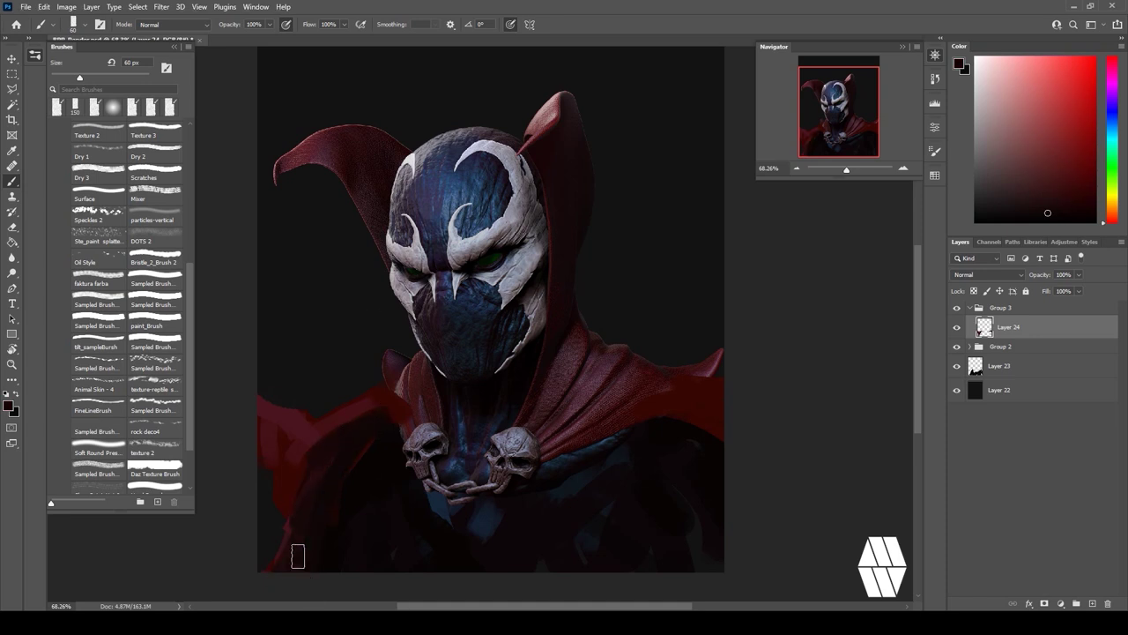
Sample reds from the cape and brush tonal variation across the left shoulder and its outer edge.
{"action": "left_click", "coordinate": [323, 423], "text": "alt"}
{"action": "mouse_move", "coordinate": [340, 424]}
{"action": "left_mouse_down"}
{"action": "mouse_move", "coordinate": [305, 458]}
{"action": "mouse_move", "coordinate": [373, 407]}
{"action": "left_mouse_up"}
{"action": "left_click_drag", "start_coordinate": [341, 445], "coordinate": [305, 478]}
{"action": "left_click", "coordinate": [414, 376], "text": "alt"}
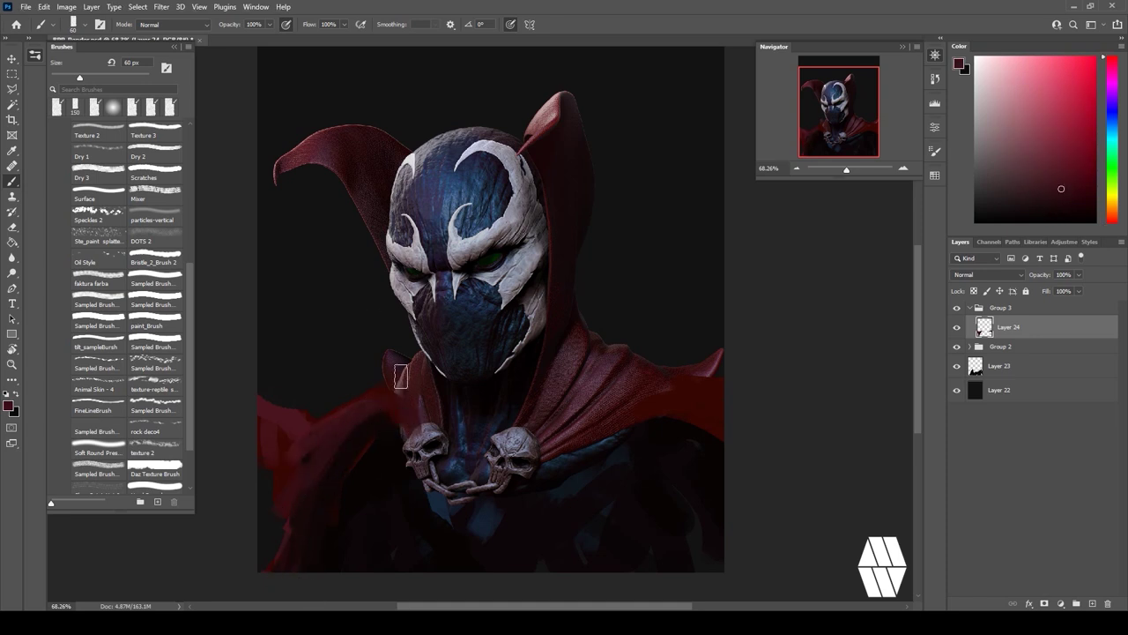
{"action": "mouse_move", "coordinate": [377, 394]}
{"action": "left_mouse_down"}
{"action": "mouse_move", "coordinate": [403, 404]}
{"action": "mouse_move", "coordinate": [328, 424]}
{"action": "mouse_move", "coordinate": [376, 398]}
{"action": "mouse_move", "coordinate": [263, 421]}
{"action": "left_mouse_up"}
Blend lighter reds sampled from the cape along the upper ridge of the left shoulder with a smaller brush.
{"action": "left_click", "coordinate": [405, 397], "text": "alt"}
{"action": "left_click", "coordinate": [357, 418], "text": "alt"}
{"action": "left_click", "coordinate": [385, 391], "text": "alt"}
{"action": "mouse_move", "coordinate": [327, 414]}
{"action": "left_mouse_down"}
{"action": "mouse_move", "coordinate": [302, 429]}
{"action": "mouse_move", "coordinate": [314, 425]}
{"action": "left_mouse_up"}
{"action": "left_click", "coordinate": [304, 434], "text": "alt"}
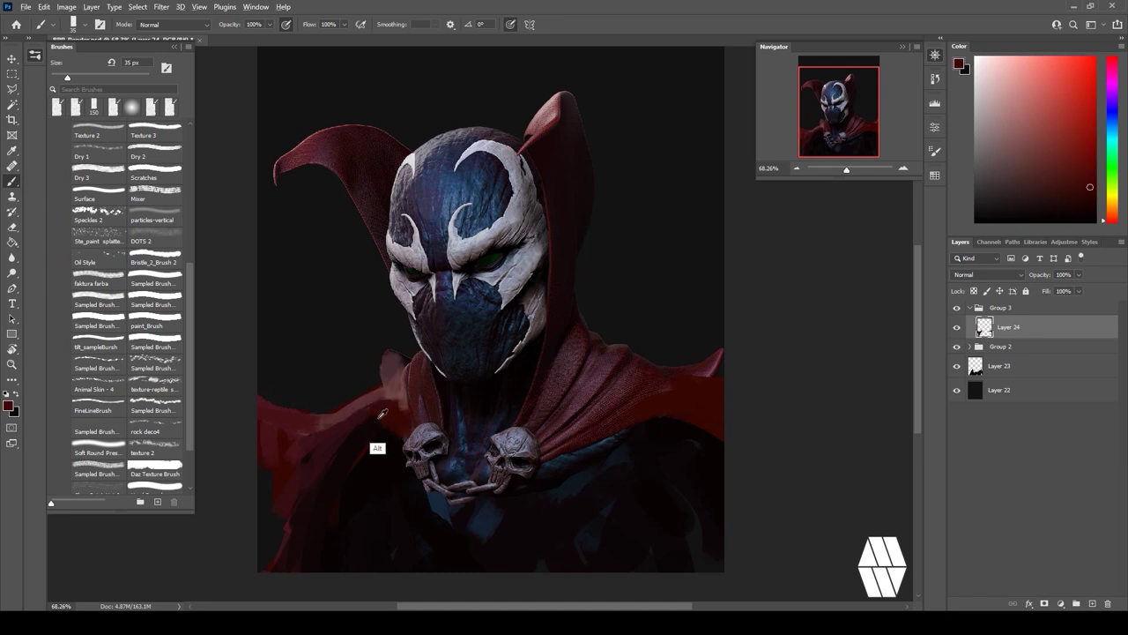
{"action": "left_click", "coordinate": [339, 417], "text": "alt"}
{"action": "left_click", "coordinate": [374, 408], "text": "alt"}
{"action": "mouse_move", "coordinate": [319, 430]}
{"action": "left_mouse_down"}
{"action": "mouse_move", "coordinate": [392, 408]}
{"action": "mouse_move", "coordinate": [275, 414]}
{"action": "left_mouse_up"}
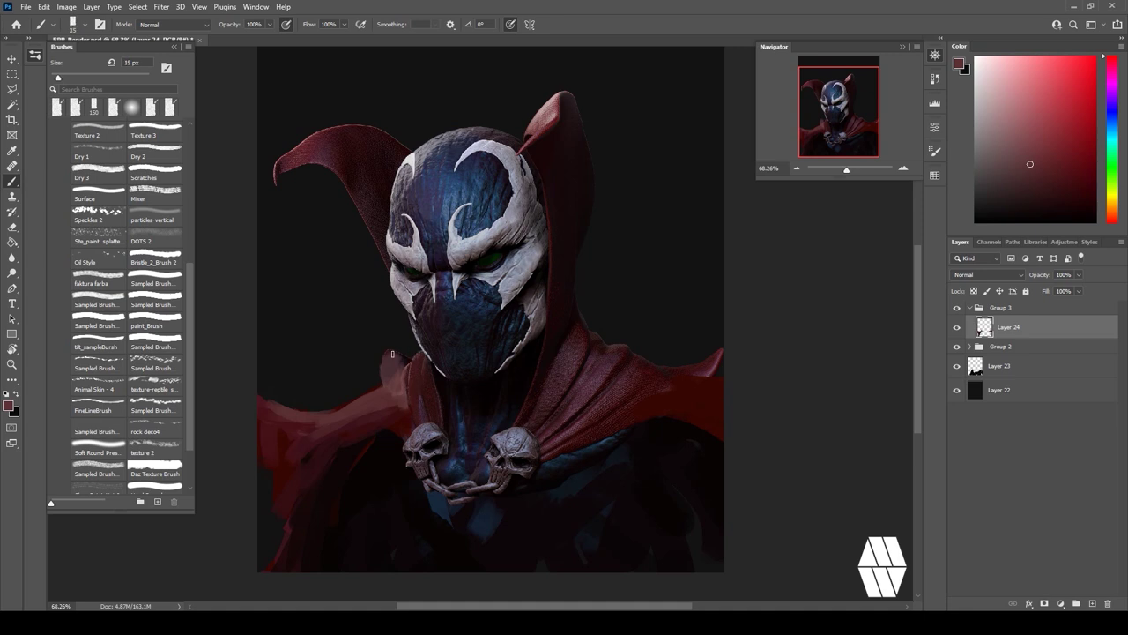
Paint over the cape's collar tip beside the left skull clasp at 15 px and enlarge the eraser beyond 150 px.
{"action": "left_click_drag", "start_coordinate": [396, 352], "coordinate": [385, 368]}
{"action": "key", "text": "e"}
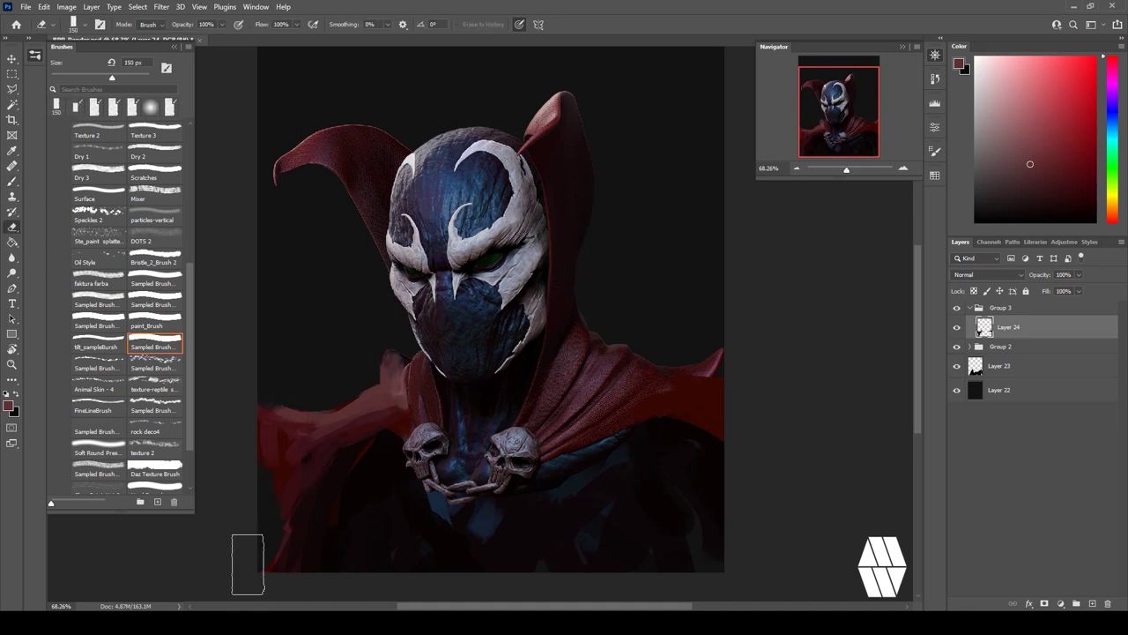
{"action": "key", "text": "bracketright"}
{"action": "key", "text": "bracketright"}
{"action": "key", "text": "bracketright"}
{"action": "key", "text": "bracketright"}
On Layer 23, paint muted blue and purple strokes sampled from the suit over the left side of the chest.
{"action": "left_click", "coordinate": [1043, 373]}
{"action": "left_click", "coordinate": [455, 511], "text": "alt"}
{"action": "left_click", "coordinate": [550, 239]}
{"action": "key", "text": "b"}
{"action": "left_click", "coordinate": [444, 530], "text": "alt"}
{"action": "mouse_move", "coordinate": [402, 480]}
{"action": "left_mouse_down"}
{"action": "mouse_move", "coordinate": [422, 496]}
{"action": "mouse_move", "coordinate": [415, 504]}
{"action": "mouse_move", "coordinate": [391, 509]}
{"action": "mouse_move", "coordinate": [409, 485]}
{"action": "mouse_move", "coordinate": [342, 544]}
{"action": "left_mouse_up"}
{"action": "left_click", "coordinate": [460, 470], "text": "alt"}
{"action": "left_click", "coordinate": [461, 467], "text": "alt"}
{"action": "left_click_drag", "start_coordinate": [367, 470], "coordinate": [342, 567]}
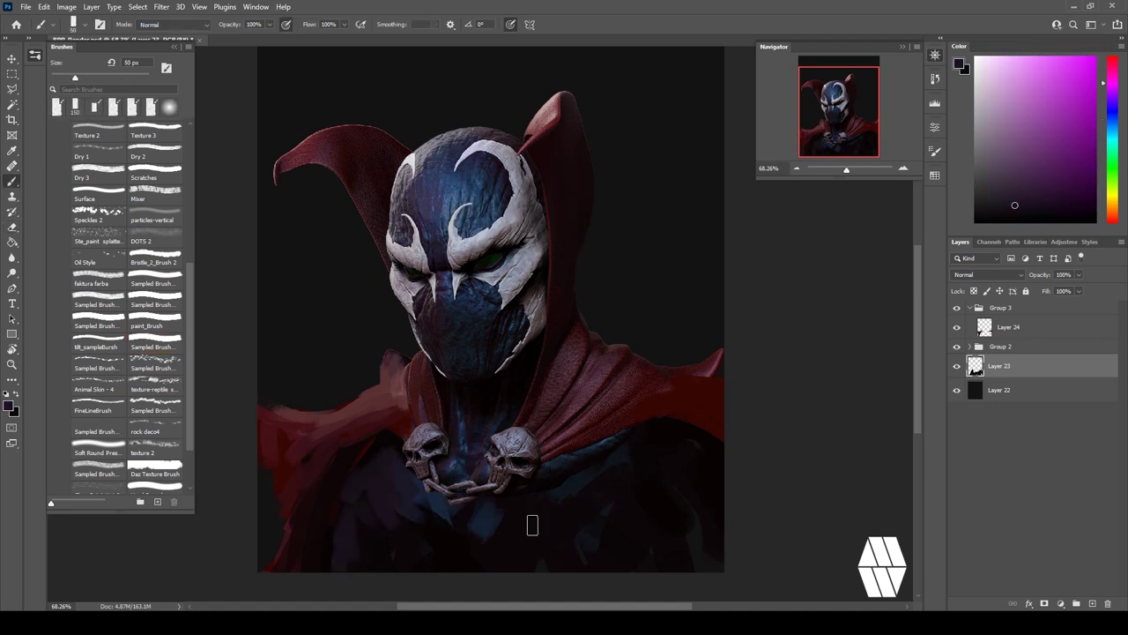
On Layer 24, paint near-black and dark blue suit tones over the centre of the chest with a 100 px brush.
{"action": "key", "text": "bracketright"}
{"action": "key", "text": "bracketright"}
{"action": "key", "text": "bracketright"}
{"action": "key", "text": "bracketright"}
{"action": "left_click", "coordinate": [1027, 327]}
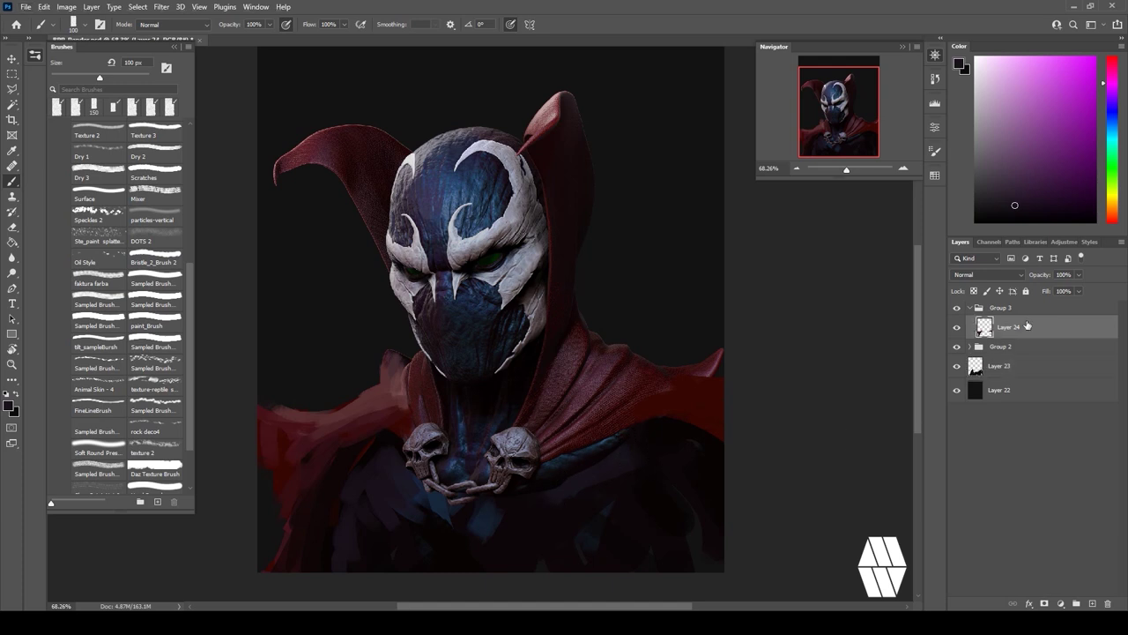
{"action": "left_click", "coordinate": [586, 460], "text": "alt"}
{"action": "left_click_drag", "start_coordinate": [592, 472], "coordinate": [559, 490]}
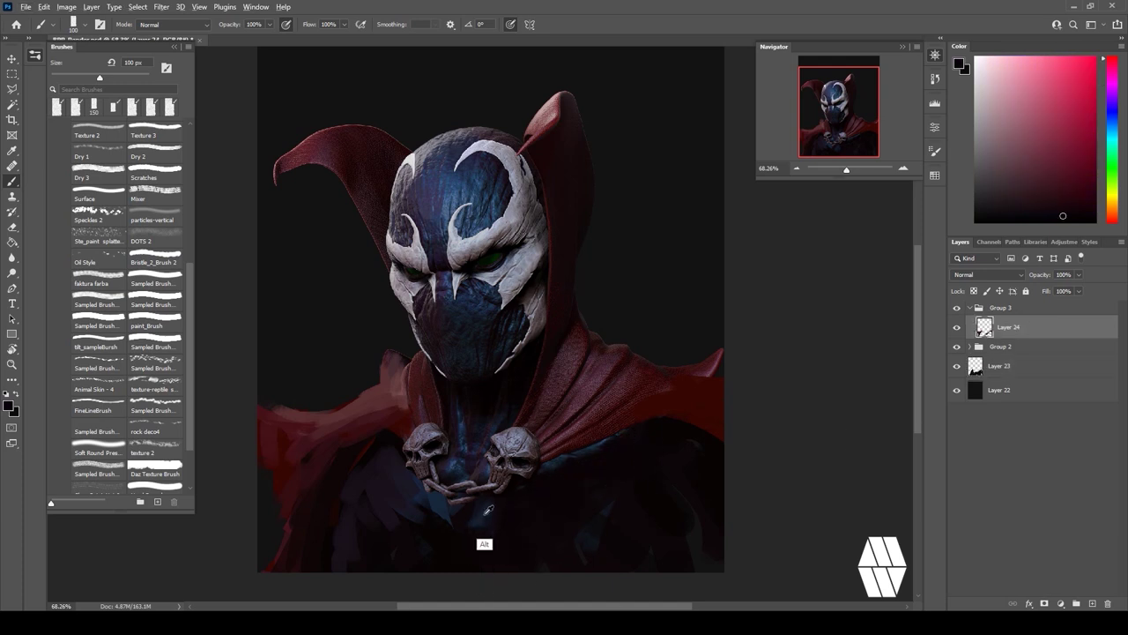
{"action": "left_click", "coordinate": [484, 515], "text": "alt"}
{"action": "left_click_drag", "start_coordinate": [484, 548], "coordinate": [473, 566]}
Block in the right side of the cape with sampled dark red and define its edge beside the right skull clasp.
{"action": "left_click", "coordinate": [675, 399], "text": "alt"}
{"action": "left_click", "coordinate": [677, 400], "text": "alt"}
{"action": "mouse_move", "coordinate": [608, 440]}
{"action": "left_mouse_down"}
{"action": "mouse_move", "coordinate": [775, 559]}
{"action": "mouse_move", "coordinate": [635, 567]}
{"action": "mouse_move", "coordinate": [705, 511]}
{"action": "left_mouse_up"}
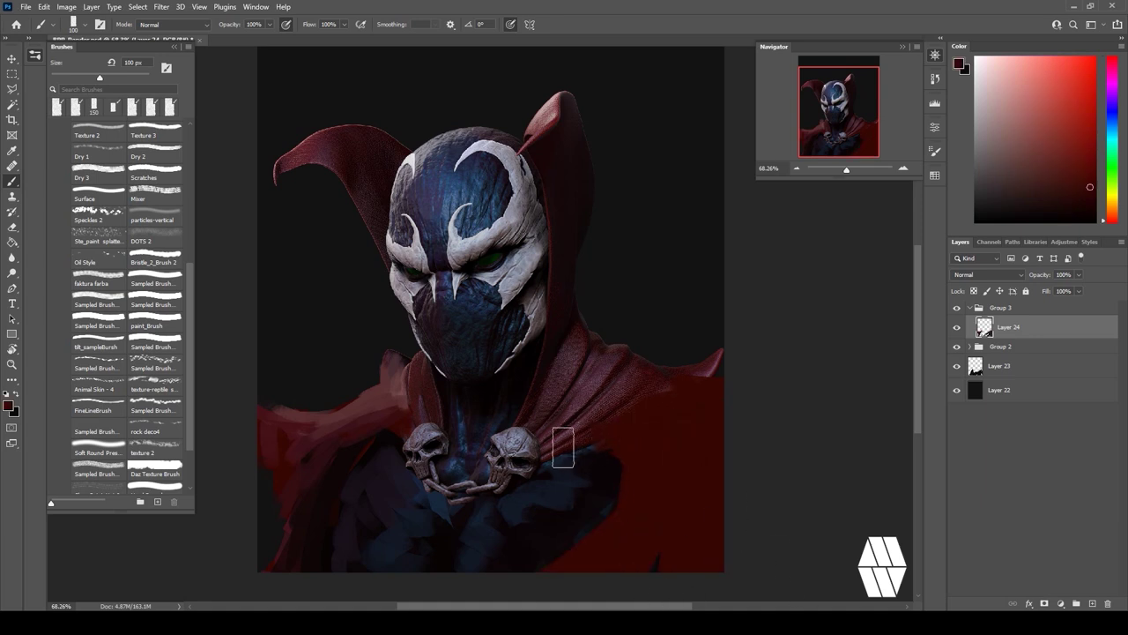
{"action": "left_click", "coordinate": [578, 428], "text": "alt"}
{"action": "left_click_drag", "start_coordinate": [566, 444], "coordinate": [634, 430]}
{"action": "mouse_move", "coordinate": [610, 436]}
{"action": "left_mouse_down"}
{"action": "mouse_move", "coordinate": [654, 474]}
{"action": "mouse_move", "coordinate": [602, 547]}
{"action": "mouse_move", "coordinate": [564, 562]}
{"action": "left_mouse_up"}
Paint sampled shadow tones over the lower right of the cape and torso, leaving red along the shoulder.
{"action": "left_click", "coordinate": [650, 462], "text": "alt"}
{"action": "left_click", "coordinate": [654, 493], "text": "alt"}
{"action": "mouse_move", "coordinate": [654, 466]}
{"action": "left_mouse_down"}
{"action": "mouse_move", "coordinate": [600, 534]}
{"action": "mouse_move", "coordinate": [635, 472]}
{"action": "left_mouse_up"}
{"action": "left_click", "coordinate": [610, 470], "text": "alt"}
{"action": "mouse_move", "coordinate": [555, 557]}
{"action": "left_mouse_down"}
{"action": "mouse_move", "coordinate": [612, 491]}
{"action": "mouse_move", "coordinate": [616, 582]}
{"action": "left_mouse_up"}
{"action": "mouse_move", "coordinate": [616, 581]}
{"action": "left_mouse_down"}
{"action": "mouse_move", "coordinate": [629, 473]}
{"action": "mouse_move", "coordinate": [716, 528]}
{"action": "left_mouse_up"}
{"action": "left_click_drag", "start_coordinate": [715, 529], "coordinate": [617, 584]}
{"action": "left_click_drag", "start_coordinate": [673, 482], "coordinate": [711, 562]}
Sample several cape reds and refine the folds on the right shoulder with a 45 px brush.
{"action": "left_click", "coordinate": [631, 437], "text": "alt"}
{"action": "mouse_move", "coordinate": [663, 415]}
{"action": "left_mouse_down"}
{"action": "mouse_move", "coordinate": [625, 419]}
{"action": "mouse_move", "coordinate": [697, 432]}
{"action": "mouse_move", "coordinate": [662, 428]}
{"action": "left_mouse_up"}
{"action": "left_click", "coordinate": [643, 392], "text": "alt"}
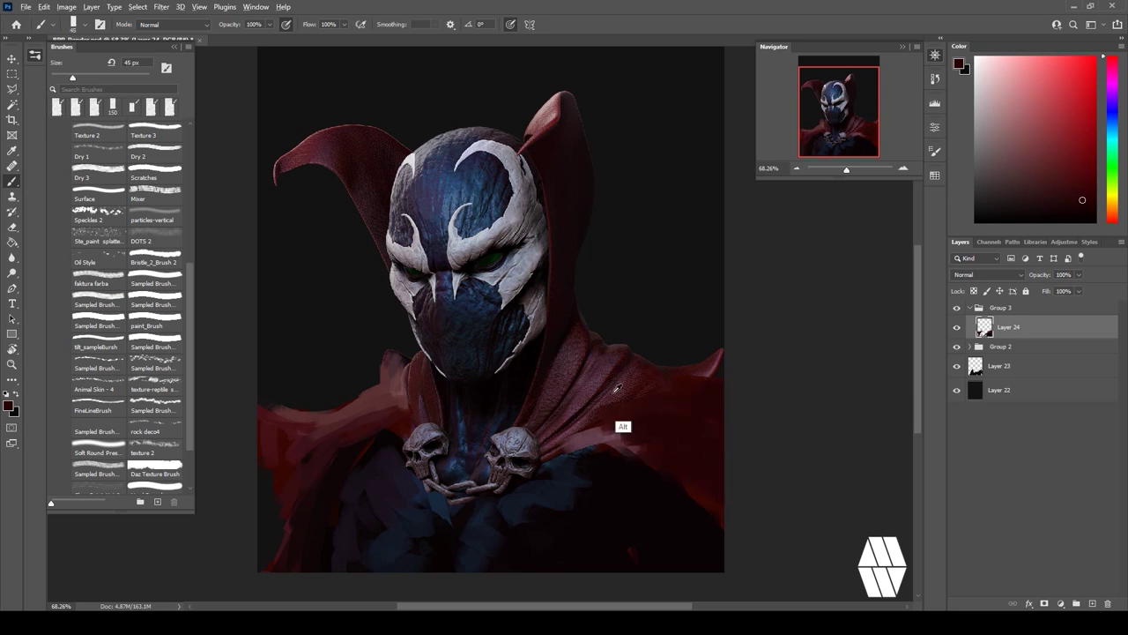
{"action": "left_click", "coordinate": [616, 389], "text": "alt"}
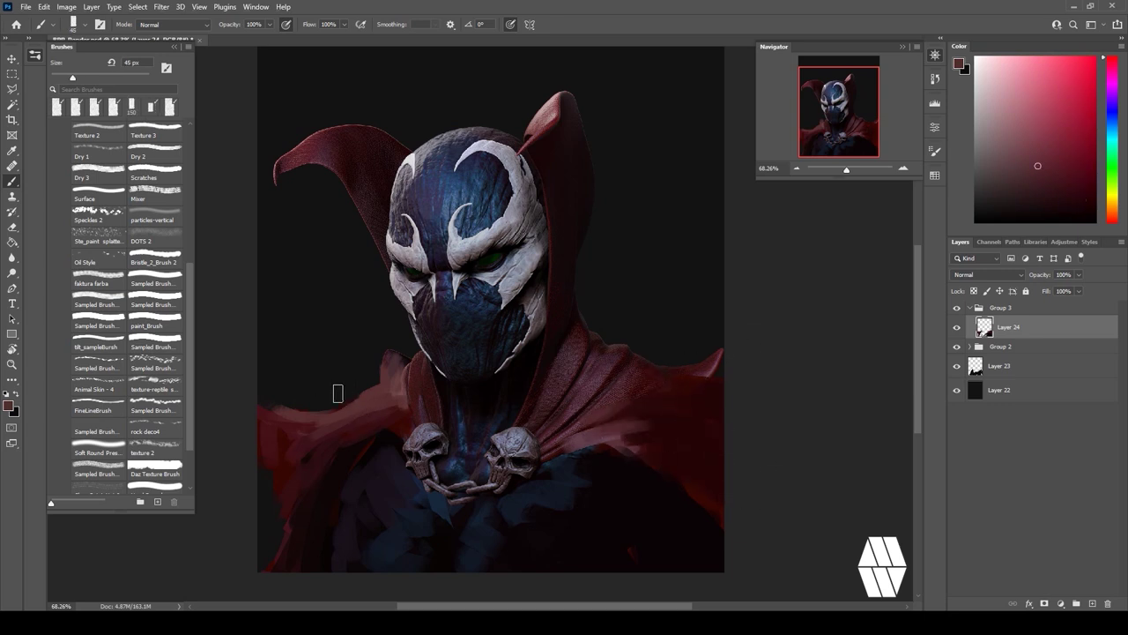
Touch up the left shoulder's upper ridge with a smaller brush and erase the cape's outer left edge using a 300 px eraser.
{"action": "key", "text": "bracketleft"}
{"action": "key", "text": "bracketleft"}
{"action": "key", "text": "bracketleft"}
{"action": "left_click_drag", "start_coordinate": [333, 406], "coordinate": [331, 408]}
{"action": "left_click", "coordinate": [284, 415], "text": "alt"}
{"action": "key", "text": "e"}
{"action": "left_click_drag", "start_coordinate": [277, 409], "coordinate": [231, 432]}
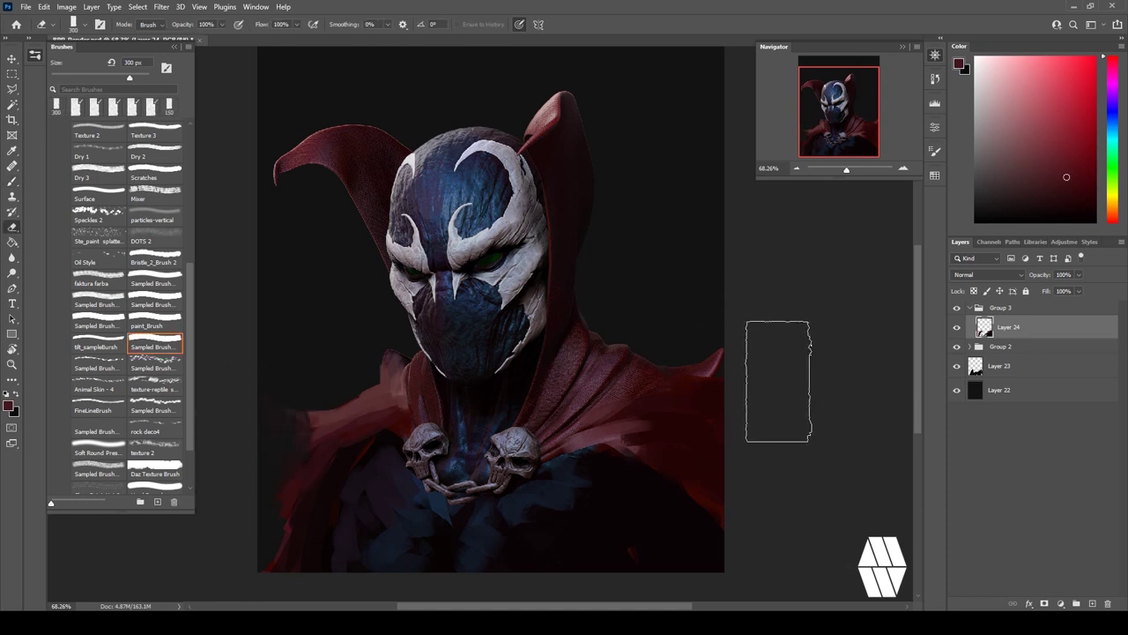
Shrink the eraser to 90 px and paint sampled dark red into the left cape's inner folds with a 30 px brush.
{"action": "key", "text": "bracketleft"}
{"action": "key", "text": "bracketleft"}
{"action": "key", "text": "bracketleft"}
{"action": "key", "text": "bracketleft"}
{"action": "key", "text": "bracketleft"}
{"action": "key", "text": "bracketleft"}
{"action": "key", "text": "bracketleft"}
{"action": "key", "text": "b"}
{"action": "left_click", "coordinate": [338, 473], "text": "alt"}
{"action": "left_click_drag", "start_coordinate": [382, 432], "coordinate": [387, 426]}
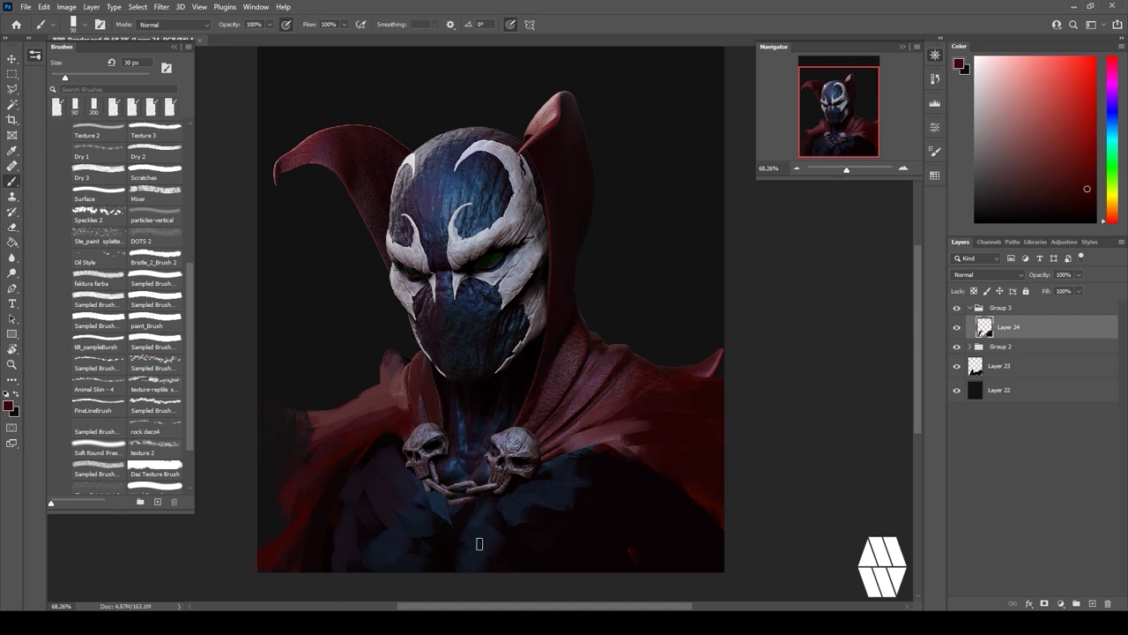
Smooth the left shoulder with sampled dark red and erase its outer edge into a ragged outline.
{"action": "left_click", "coordinate": [637, 354], "text": "alt"}
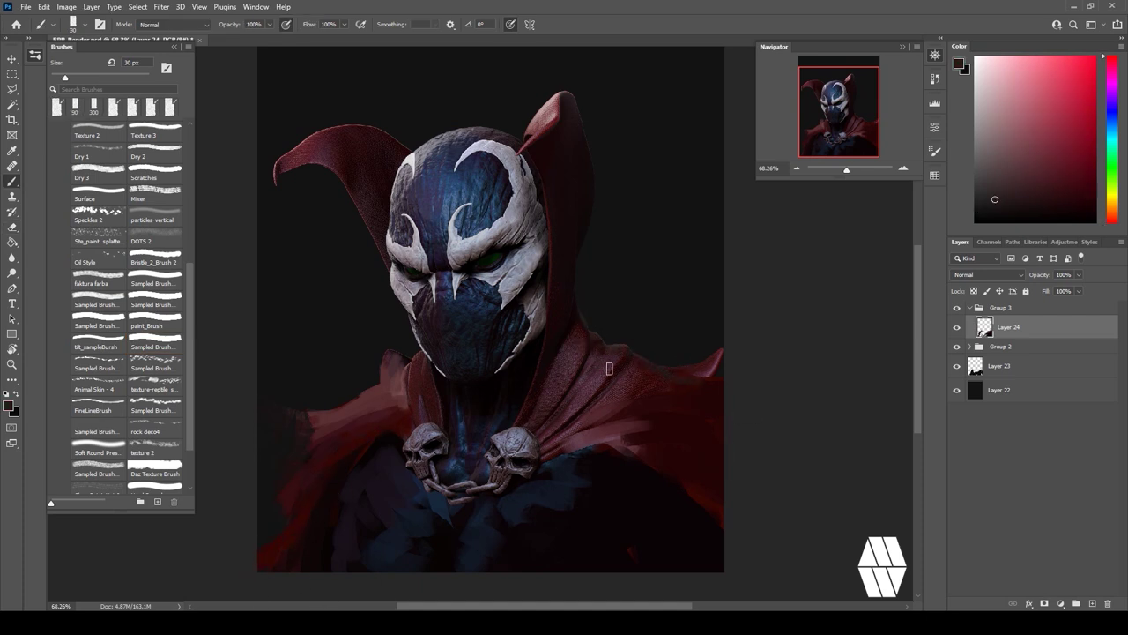
{"action": "left_click", "coordinate": [410, 408], "text": "alt"}
{"action": "left_click_drag", "start_coordinate": [389, 404], "coordinate": [331, 423]}
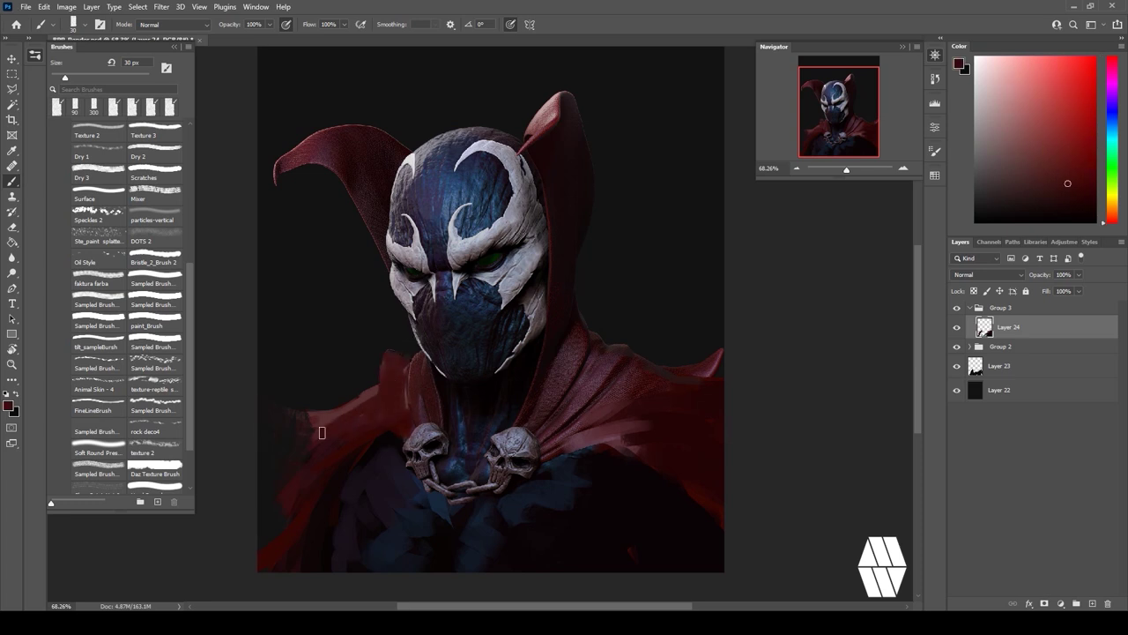
{"action": "key", "text": "e"}
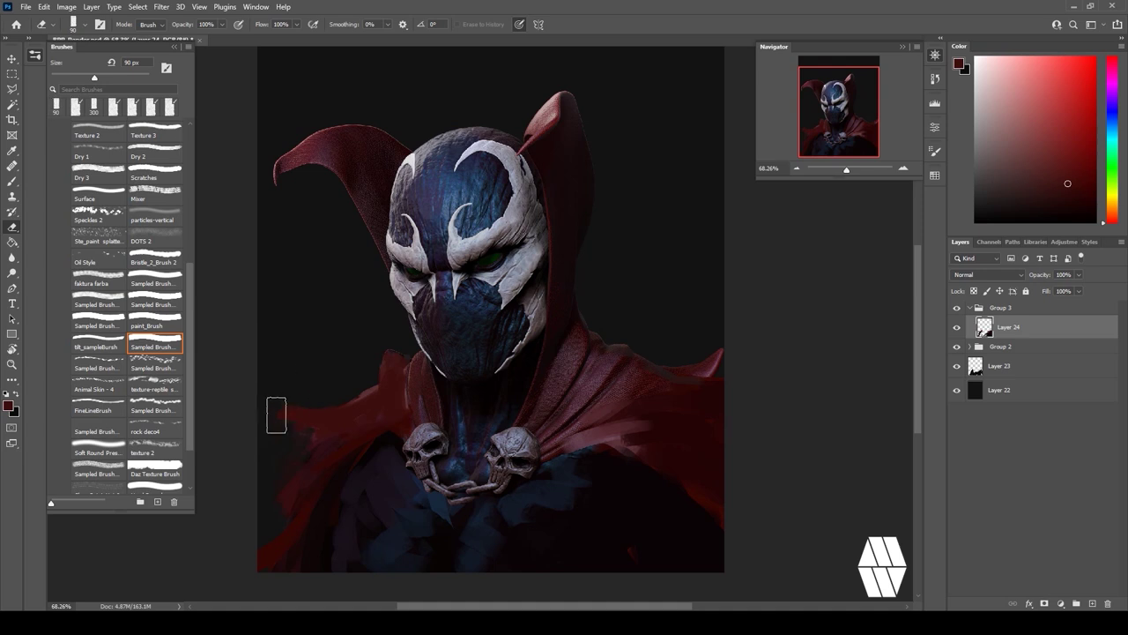
{"action": "key", "text": "b"}
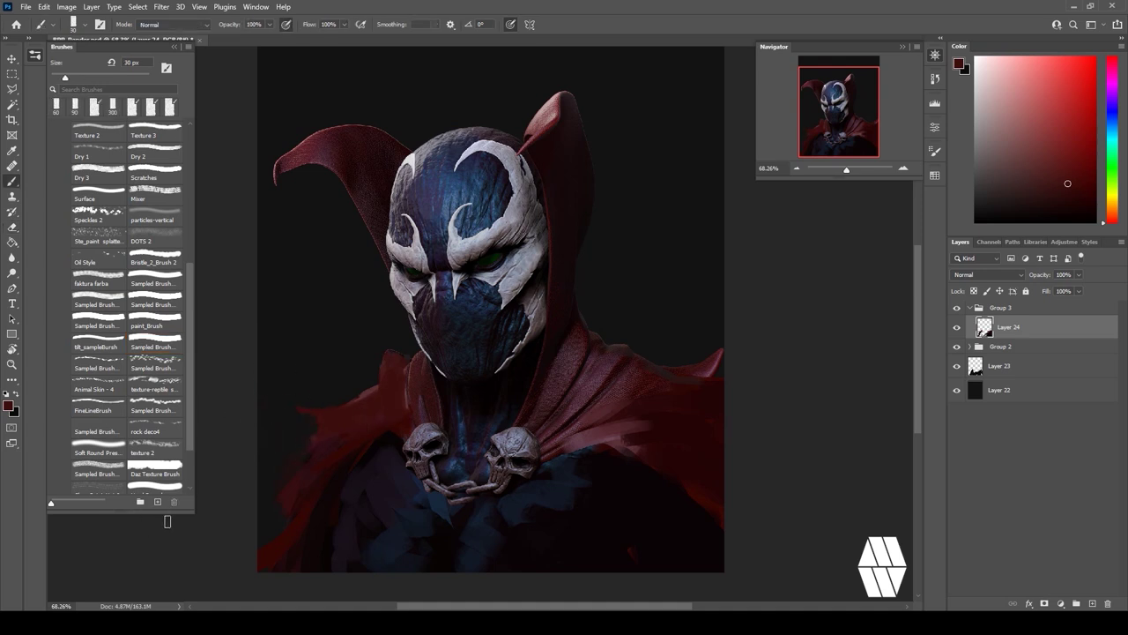
Paint a torn tip on the left collar with a 15 px brush and deepen the cape's shadows with sampled dark reds.
{"action": "key", "text": "bracketleft"}
{"action": "key", "text": "bracketleft"}
{"action": "key", "text": "bracketleft"}
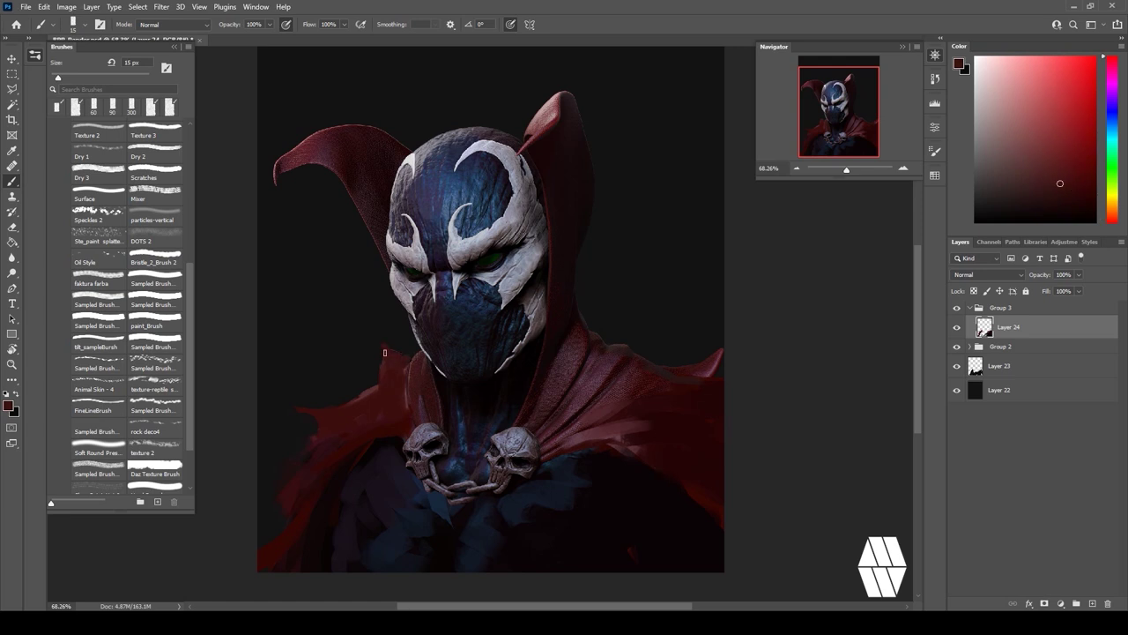
{"action": "key", "text": "e"}
{"action": "key", "text": "b"}
{"action": "left_click", "coordinate": [355, 426], "text": "alt"}
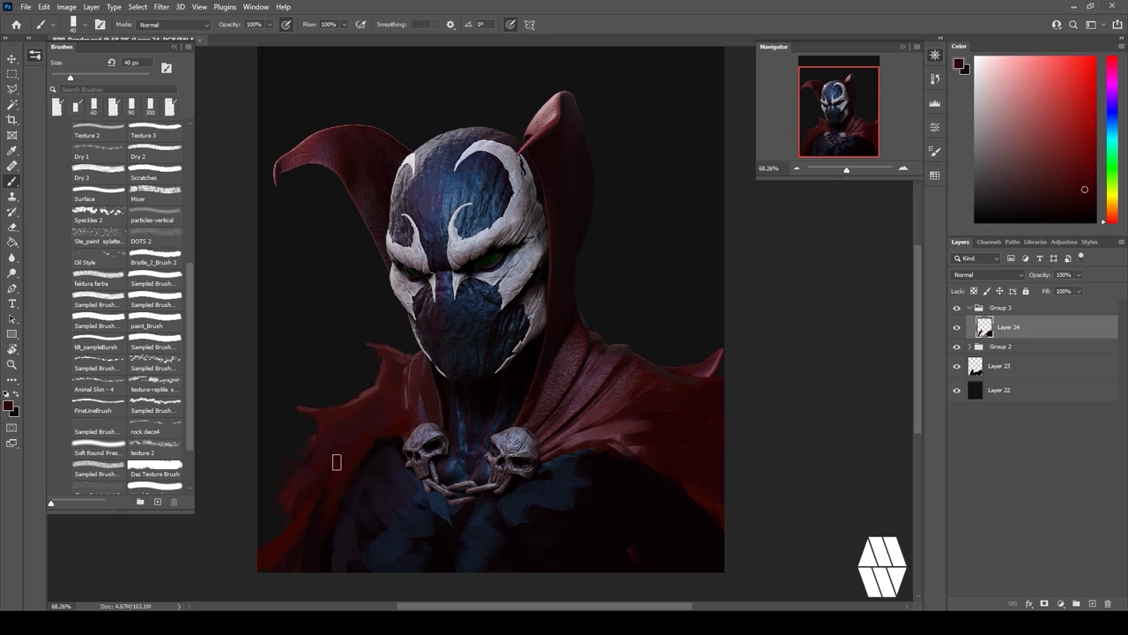
{"action": "left_click", "coordinate": [368, 484], "text": "alt"}
Add a layer above Layer 22 with a pale pink radial gradient behind the bust, at 32% opacity and 40% fill.
{"action": "left_click", "coordinate": [1035, 398]}
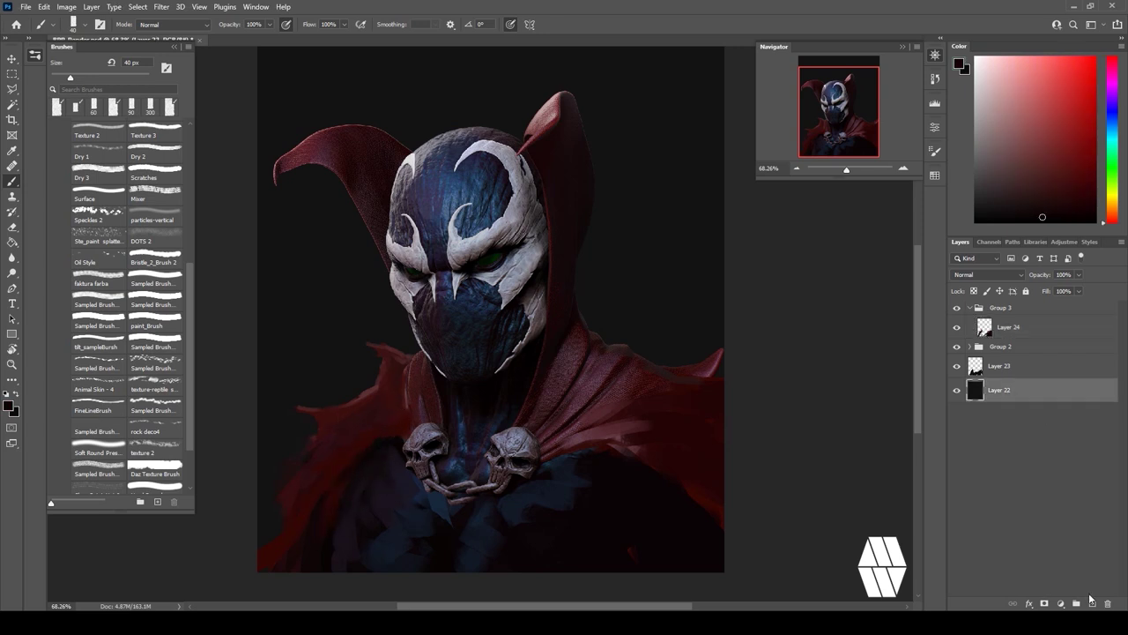
{"action": "left_click", "coordinate": [1092, 602]}
{"action": "scroll", "coordinate": [685, 327], "scroll_direction": "down", "scroll_amount": 2, "text": "alt"}
{"action": "right_click", "coordinate": [12, 242]}
{"action": "left_click", "coordinate": [46, 244]}
{"action": "left_click", "coordinate": [148, 25]}
{"action": "left_click", "coordinate": [534, 176], "text": "alt"}
{"action": "left_click_drag", "start_coordinate": [402, 251], "coordinate": [630, 503]}
{"action": "left_click", "coordinate": [1080, 275]}
{"action": "left_click_drag", "start_coordinate": [1081, 289], "coordinate": [1047, 305]}
{"action": "left_click", "coordinate": [1110, 291]}
{"action": "left_click", "coordinate": [1080, 291]}
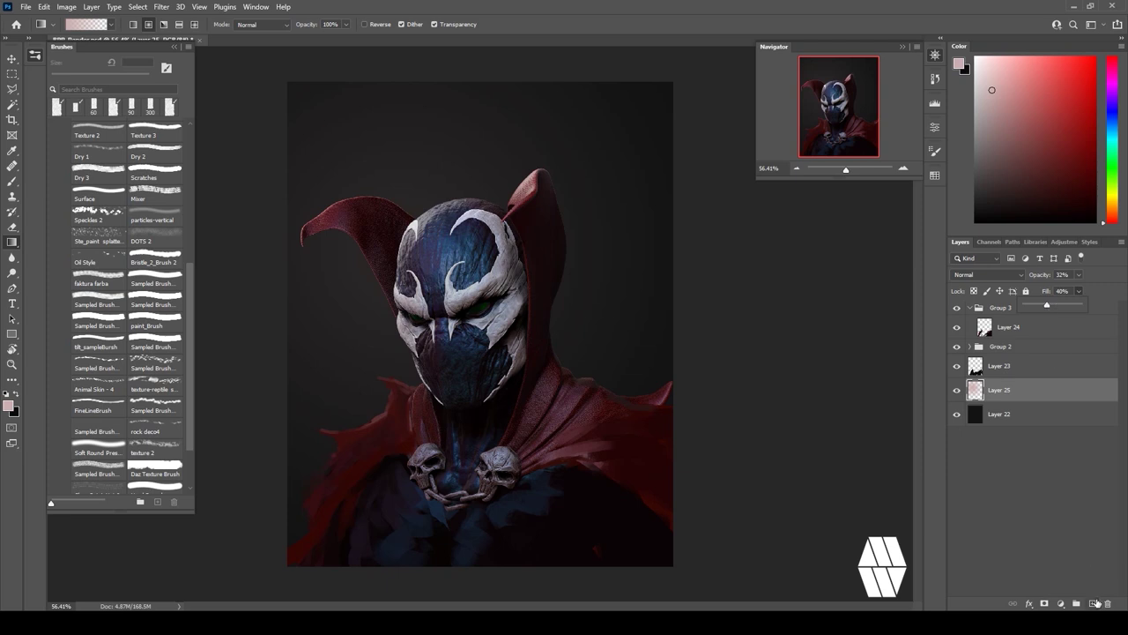
Add another layer above the pink glow and darken the background's edges and corners with black radial gradients.
{"action": "left_click", "coordinate": [1093, 604]}
{"action": "left_click", "coordinate": [622, 516], "text": "alt"}
{"action": "left_click_drag", "start_coordinate": [670, 317], "coordinate": [573, 317]}
{"action": "left_click_drag", "start_coordinate": [667, 97], "coordinate": [551, 177]}
{"action": "left_click_drag", "start_coordinate": [229, 527], "coordinate": [329, 465]}
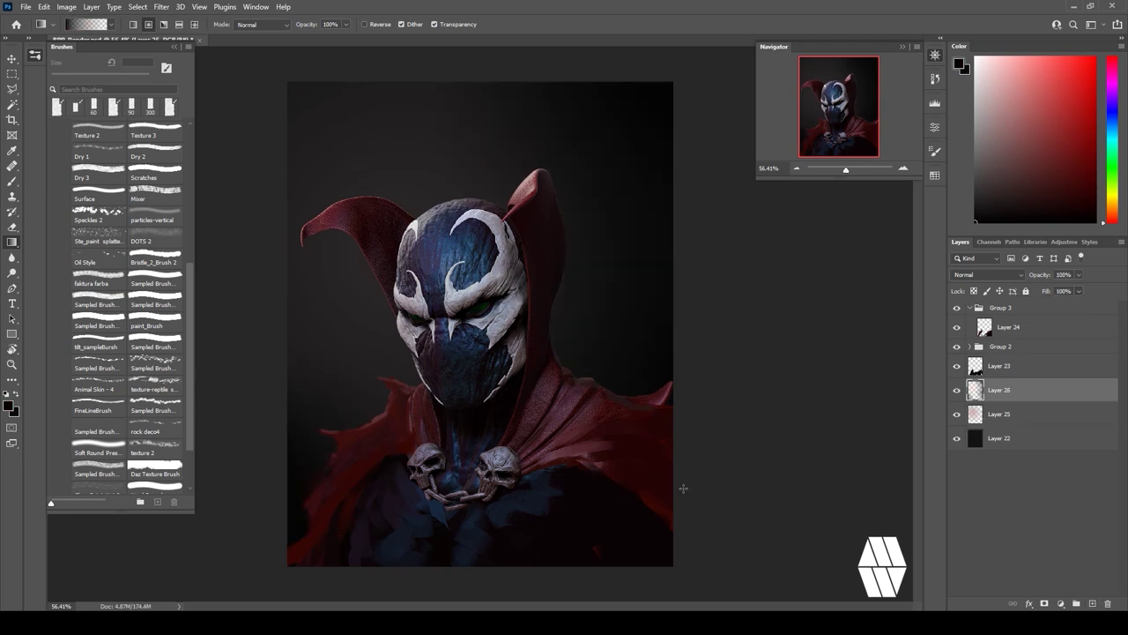
Add a layer on top of the background gradients and draw a diagonal muted green reflected gradient across it.
{"action": "left_click", "coordinate": [1092, 603]}
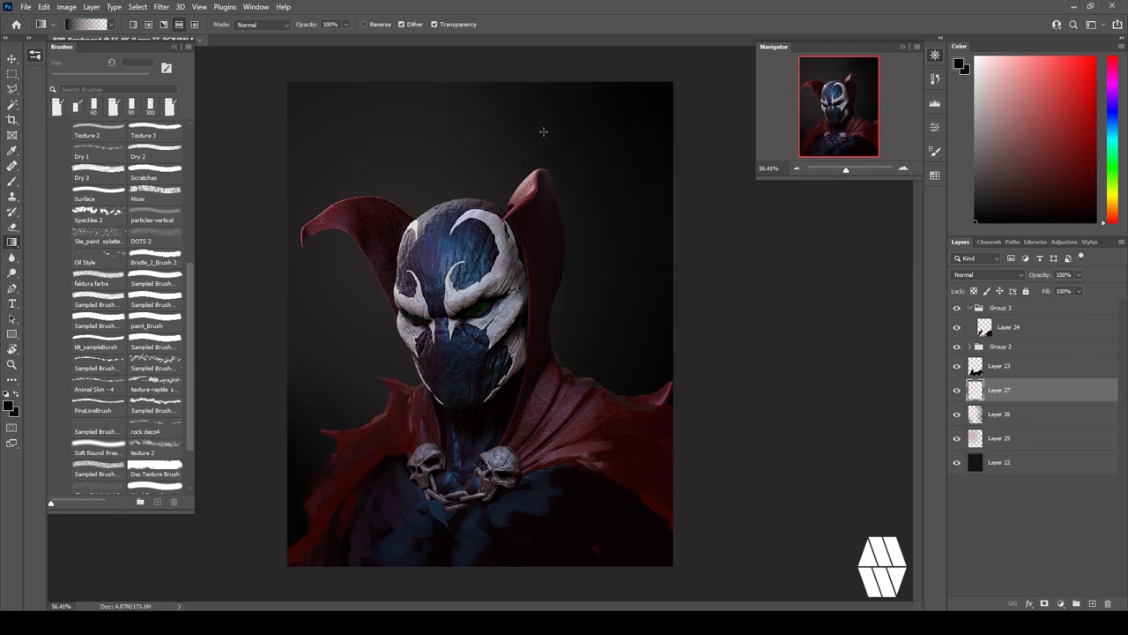
{"action": "left_click", "coordinate": [1102, 171]}
{"action": "left_click_drag", "start_coordinate": [477, 323], "coordinate": [428, 504], "text": "shift"}
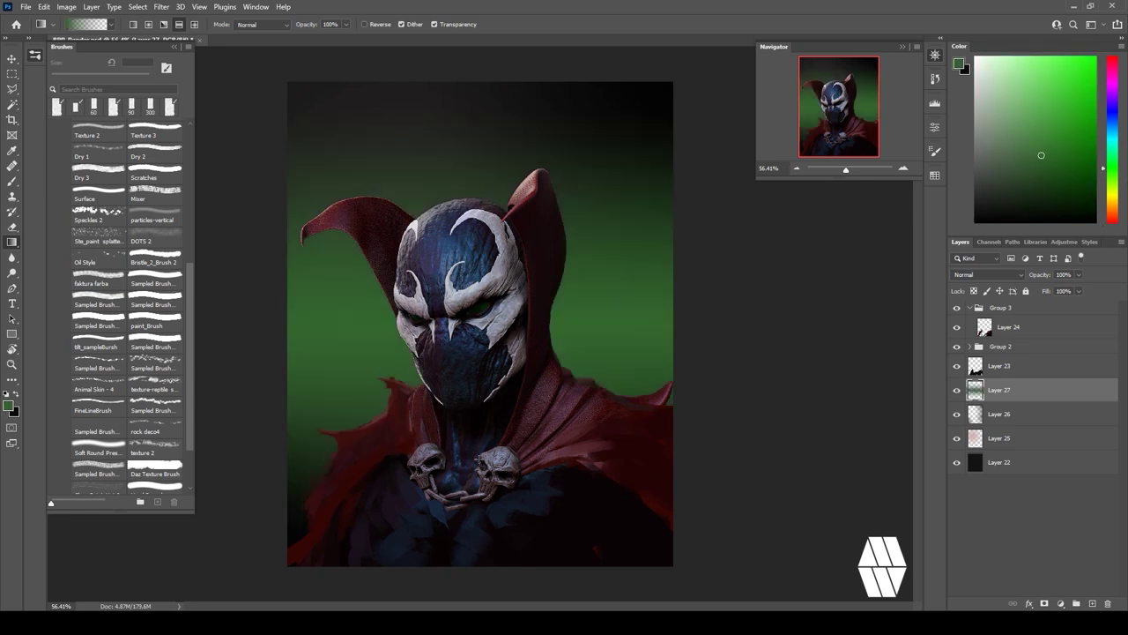
{"action": "key", "text": "ctrl+z"}
{"action": "left_click_drag", "start_coordinate": [419, 278], "coordinate": [519, 514]}
Set the green gradient layer to Screen, move it below Layer 26, reduce its fill and lower its opacity to 40%.
{"action": "left_click", "coordinate": [1002, 272]}
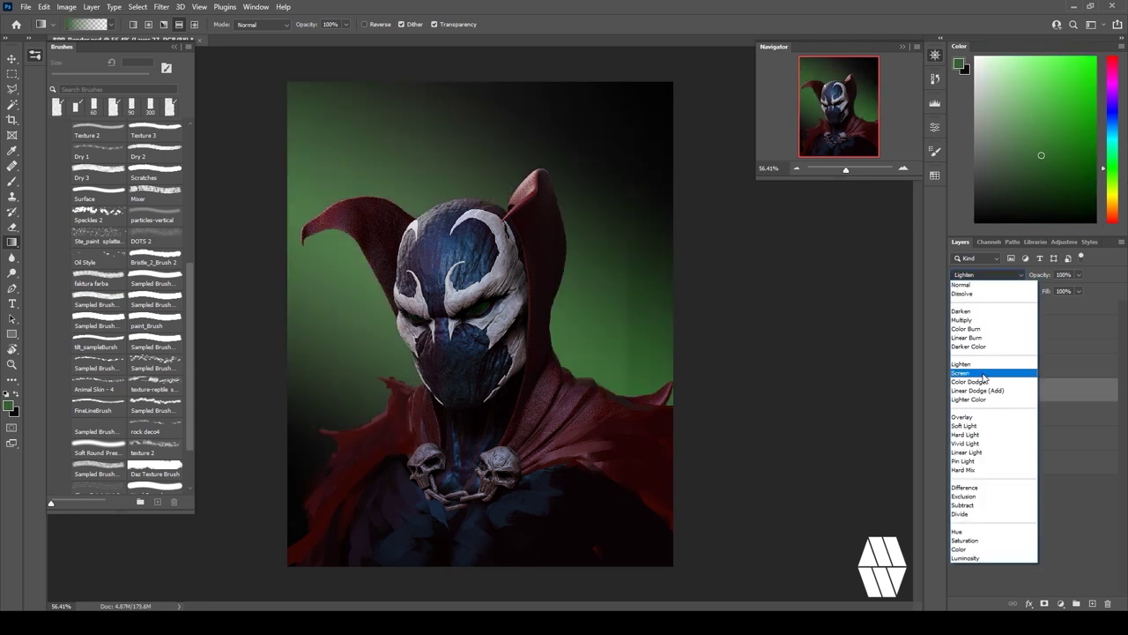
{"action": "left_click", "coordinate": [986, 373]}
{"action": "left_click", "coordinate": [1078, 276]}
{"action": "left_click_drag", "start_coordinate": [1079, 288], "coordinate": [1051, 289]}
{"action": "left_click_drag", "start_coordinate": [1025, 391], "coordinate": [1015, 429]}
{"action": "left_click", "coordinate": [1079, 291]}
{"action": "mouse_move", "coordinate": [1079, 305]}
{"action": "left_mouse_down"}
{"action": "mouse_move", "coordinate": [1056, 305]}
{"action": "mouse_move", "coordinate": [1074, 288]}
{"action": "left_mouse_up"}
{"action": "left_click", "coordinate": [1078, 275]}
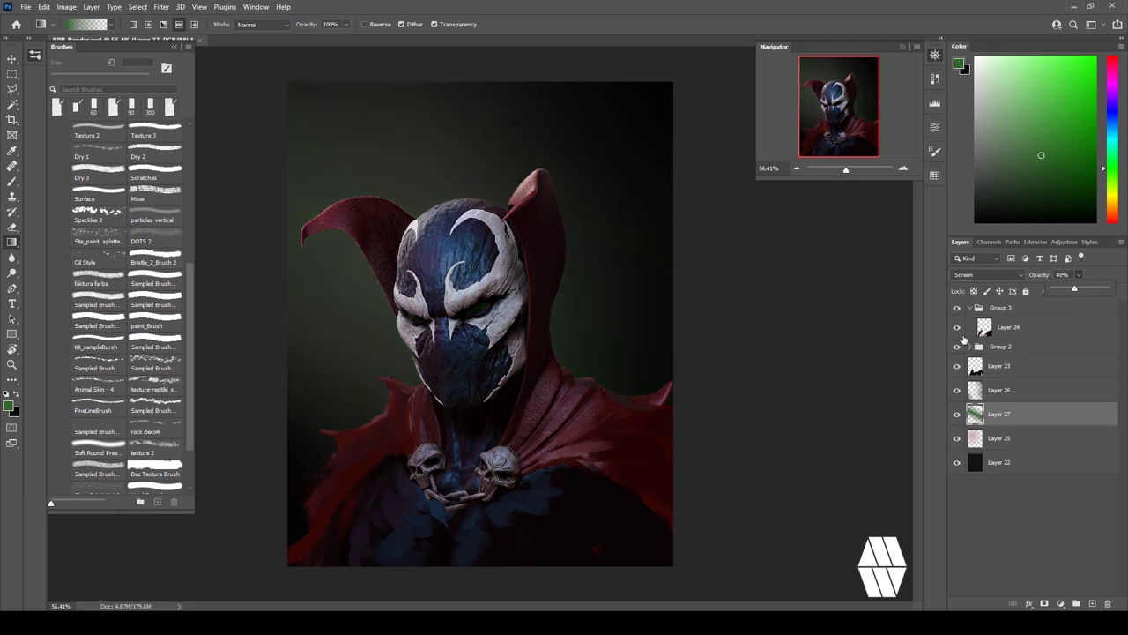
Apply Color Balance to Layer 19 in Group 1, setting the Shadows levels to 0, +88 and -47.
{"action": "left_click", "coordinate": [970, 346]}
{"action": "scroll", "coordinate": [1069, 431], "scroll_direction": "down", "scroll_amount": 3}
{"action": "left_click", "coordinate": [956, 490]}
{"action": "left_click", "coordinate": [956, 491]}
{"action": "left_click", "coordinate": [994, 491]}
{"action": "left_click", "coordinate": [66, 7]}
{"action": "mouse_move", "coordinate": [88, 38]}
{"action": "left_click", "coordinate": [245, 111]}
{"action": "left_click_drag", "start_coordinate": [499, 109], "coordinate": [548, 111]}
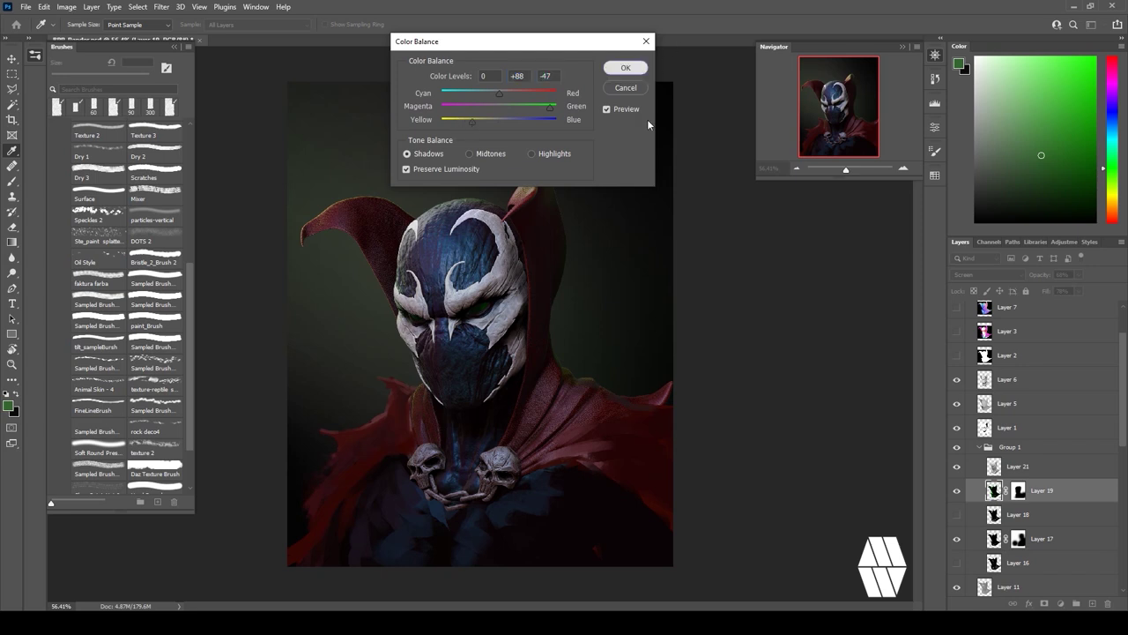
{"action": "left_click", "coordinate": [627, 69]}
Add a layer above Layer 24 and fill it with orange-red using the Paint Bucket tool.
{"action": "scroll", "coordinate": [1043, 395], "scroll_direction": "up", "scroll_amount": 3}
{"action": "left_click", "coordinate": [1040, 328]}
{"action": "left_click", "coordinate": [1091, 603]}
{"action": "left_click", "coordinate": [11, 181]}
{"action": "right_click", "coordinate": [12, 242]}
{"action": "left_click", "coordinate": [62, 253]}
{"action": "left_click", "coordinate": [1112, 213]}
{"action": "left_click", "coordinate": [1111, 217]}
{"action": "left_click", "coordinate": [1063, 84]}
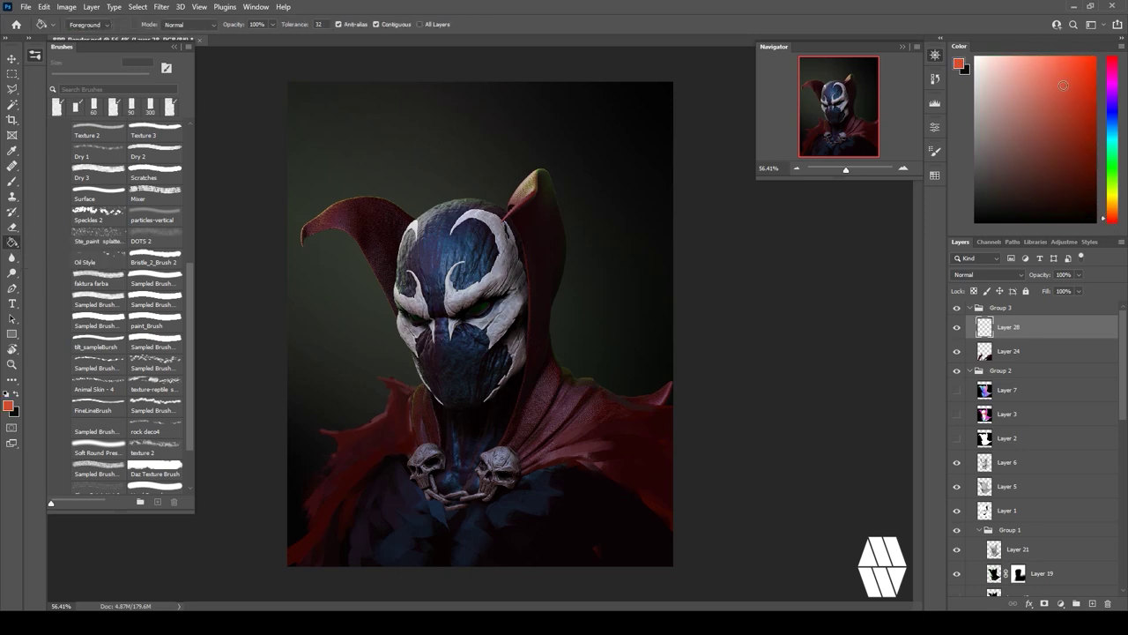
{"action": "left_click", "coordinate": [622, 344]}
Set the orange-red layer to Soft Light and refill it with a yellower orange.
{"action": "left_click", "coordinate": [989, 275]}
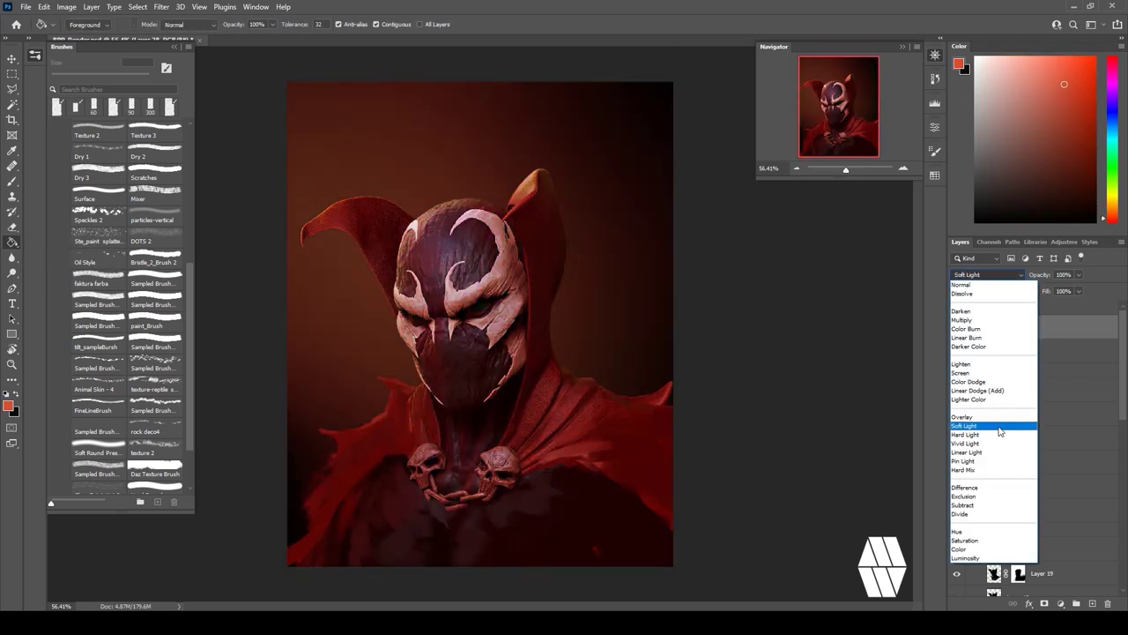
{"action": "left_click", "coordinate": [996, 425]}
{"action": "left_click", "coordinate": [1112, 205]}
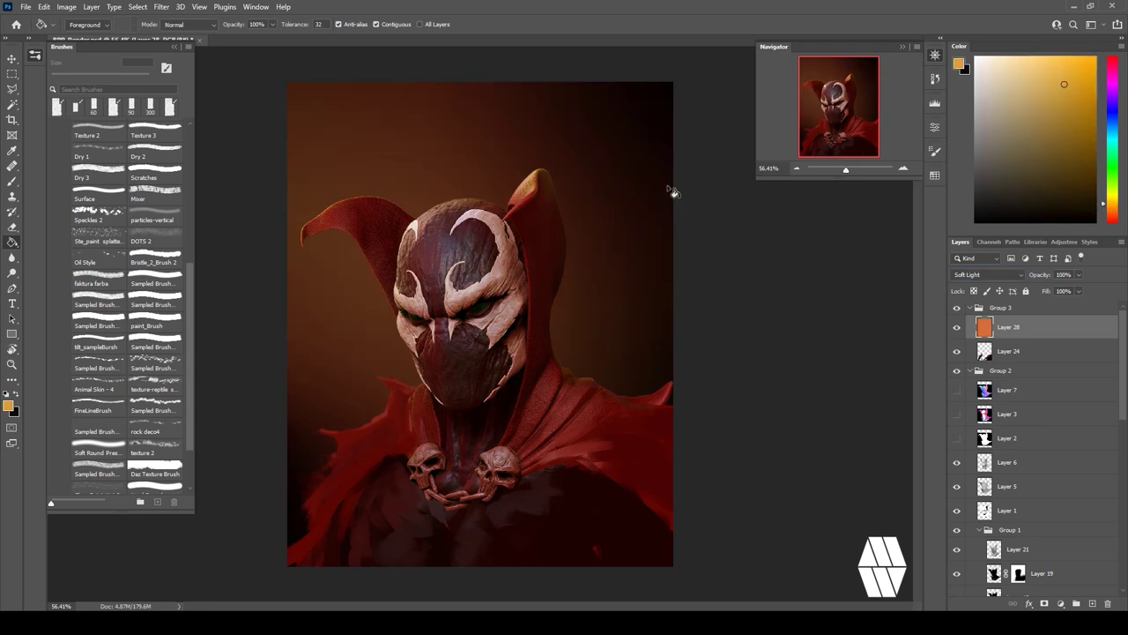
{"action": "left_click", "coordinate": [667, 205]}
{"action": "left_click", "coordinate": [1111, 209]}
{"action": "left_click", "coordinate": [654, 214]}
Add a layer mask to the orange layer, fill the mask with black and ready a 40 px soft round brush.
{"action": "left_click", "coordinate": [1044, 603]}
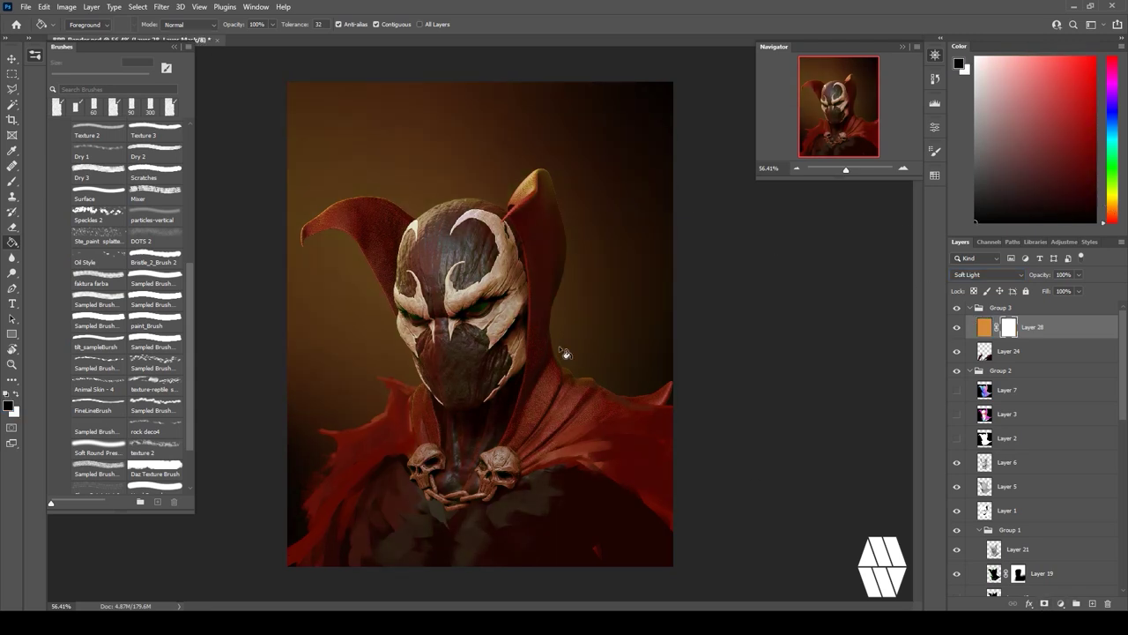
{"action": "left_click", "coordinate": [567, 352]}
{"action": "left_click", "coordinate": [11, 182]}
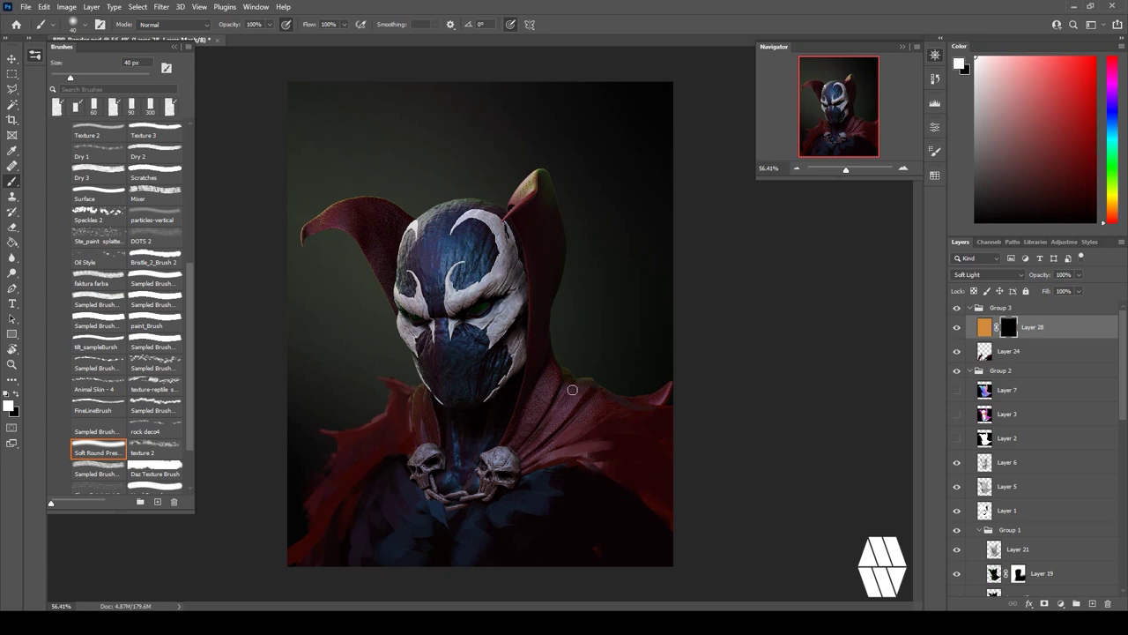
Paint Layer 28's mask with an enlarged soft round brush to reveal orange light across the face, collar and cape.
{"action": "key", "text": "bracketright"}
{"action": "key", "text": "bracketright"}
{"action": "key", "text": "bracketright"}
{"action": "left_click_drag", "start_coordinate": [445, 371], "coordinate": [414, 268]}
{"action": "mouse_move", "coordinate": [480, 470]}
{"action": "left_mouse_down"}
{"action": "mouse_move", "coordinate": [414, 464]}
{"action": "mouse_move", "coordinate": [434, 448]}
{"action": "left_mouse_up"}
{"action": "left_click_drag", "start_coordinate": [564, 430], "coordinate": [622, 475]}
{"action": "left_click_drag", "start_coordinate": [414, 290], "coordinate": [399, 264]}
Tint the background on Layer 29 with a muted purple, using a 1200 px soft round brush.
{"action": "scroll", "coordinate": [1045, 526], "scroll_direction": "down", "scroll_amount": 10}
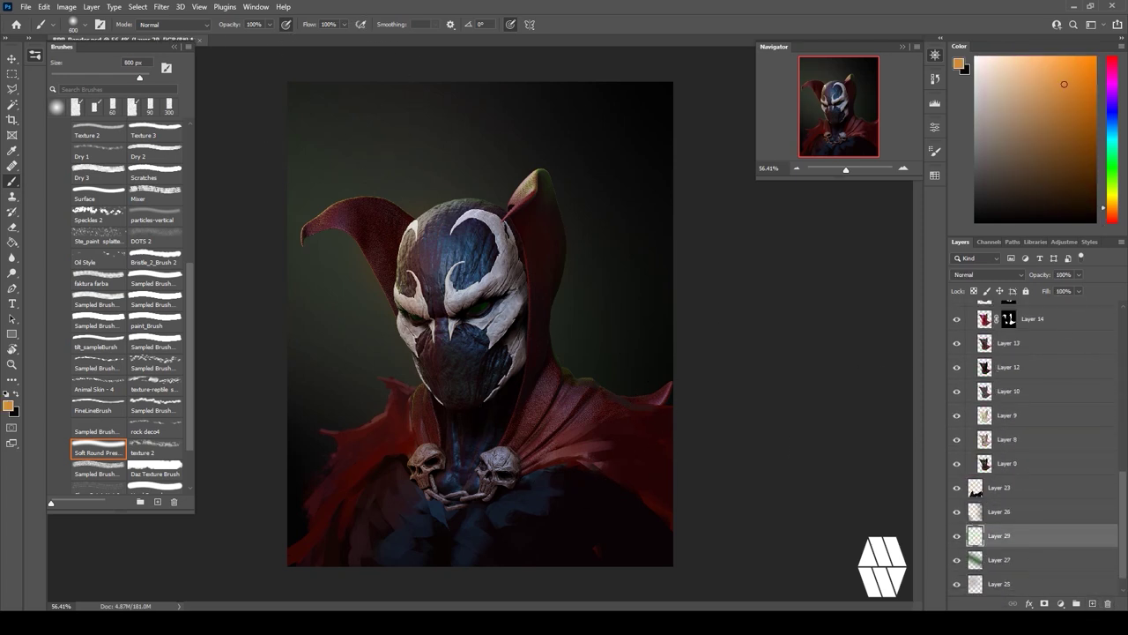
{"action": "key", "text": "]"}
{"action": "key", "text": "]"}
{"action": "key", "text": "]"}
{"action": "key", "text": "]"}
{"action": "key", "text": "]"}
{"action": "key", "text": "]"}
{"action": "left_click_drag", "start_coordinate": [370, 158], "coordinate": [529, 236]}
{"action": "key", "text": "ctrl+z"}
{"action": "left_click", "coordinate": [1112, 95]}
{"action": "left_click", "coordinate": [1005, 165]}
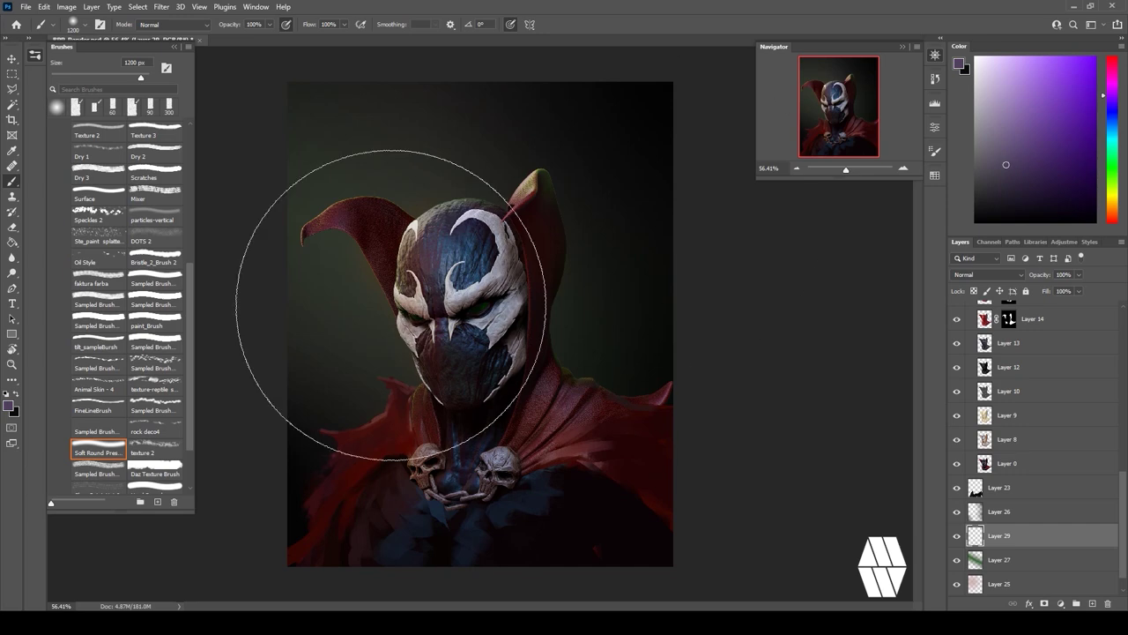
{"action": "left_click_drag", "start_coordinate": [390, 305], "coordinate": [380, 350]}
{"action": "key", "text": "ctrl+z"}
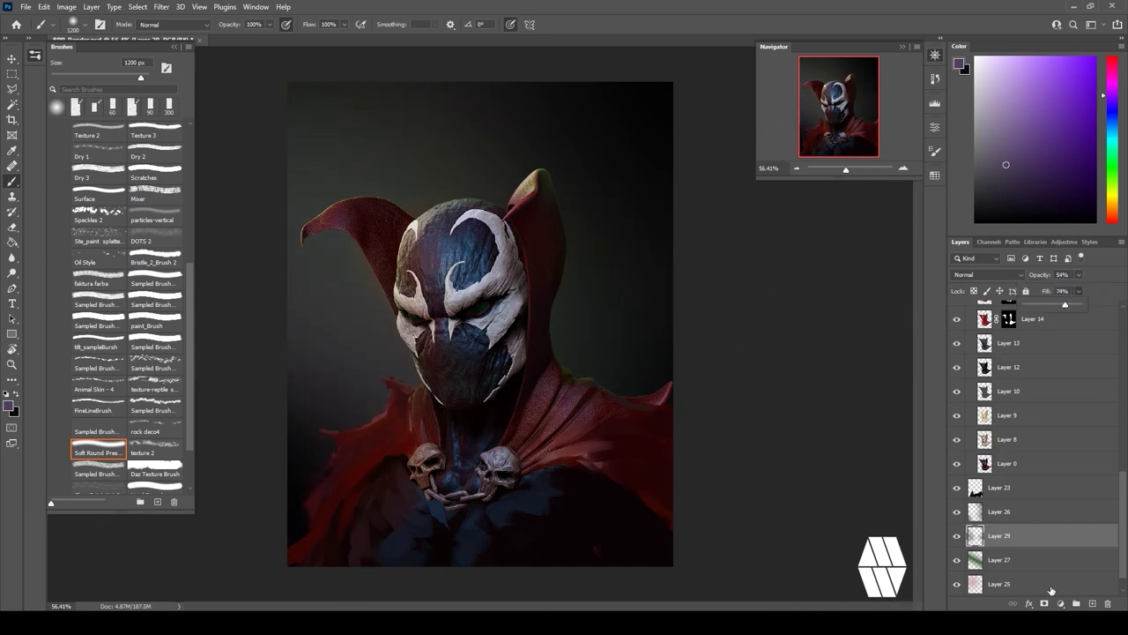
Add a layer above Layer 26 and paint a smoky patch along the left background with a 250 px textured flat brush.
{"action": "left_click", "coordinate": [1014, 491]}
{"action": "left_click", "coordinate": [1022, 516]}
{"action": "left_click", "coordinate": [1091, 604]}
{"action": "left_click", "coordinate": [76, 107]}
{"action": "left_click", "coordinate": [316, 371], "text": "alt"}
{"action": "key", "text": "["}
{"action": "key", "text": "["}
{"action": "key", "text": "["}
{"action": "key", "text": "["}
{"action": "key", "text": "["}
{"action": "key", "text": "["}
{"action": "key", "text": "["}
{"action": "key", "text": "["}
{"action": "key", "text": "["}
{"action": "key", "text": "["}
{"action": "key", "text": "["}
{"action": "key", "text": "["}
{"action": "mouse_move", "coordinate": [319, 485]}
{"action": "left_mouse_down"}
{"action": "mouse_move", "coordinate": [307, 439]}
{"action": "mouse_move", "coordinate": [323, 377]}
{"action": "mouse_move", "coordinate": [316, 307]}
{"action": "left_mouse_up"}
Sample several background tones and paint cloudy strokes across the upper part of the backdrop.
{"action": "left_click", "coordinate": [311, 450], "text": "alt"}
{"action": "left_click", "coordinate": [374, 347], "text": "alt"}
{"action": "left_click", "coordinate": [659, 323], "text": "alt"}
{"action": "left_click", "coordinate": [620, 107], "text": "alt"}
{"action": "left_click_drag", "start_coordinate": [651, 151], "coordinate": [602, 64]}
{"action": "mouse_move", "coordinate": [312, 95]}
{"action": "left_mouse_down"}
{"action": "mouse_move", "coordinate": [305, 67]}
{"action": "mouse_move", "coordinate": [377, 111]}
{"action": "left_mouse_up"}
{"action": "left_click", "coordinate": [452, 99], "text": "alt"}
{"action": "mouse_move", "coordinate": [493, 98]}
{"action": "left_mouse_down"}
{"action": "mouse_move", "coordinate": [378, 118]}
{"action": "mouse_move", "coordinate": [335, 107]}
{"action": "left_mouse_up"}
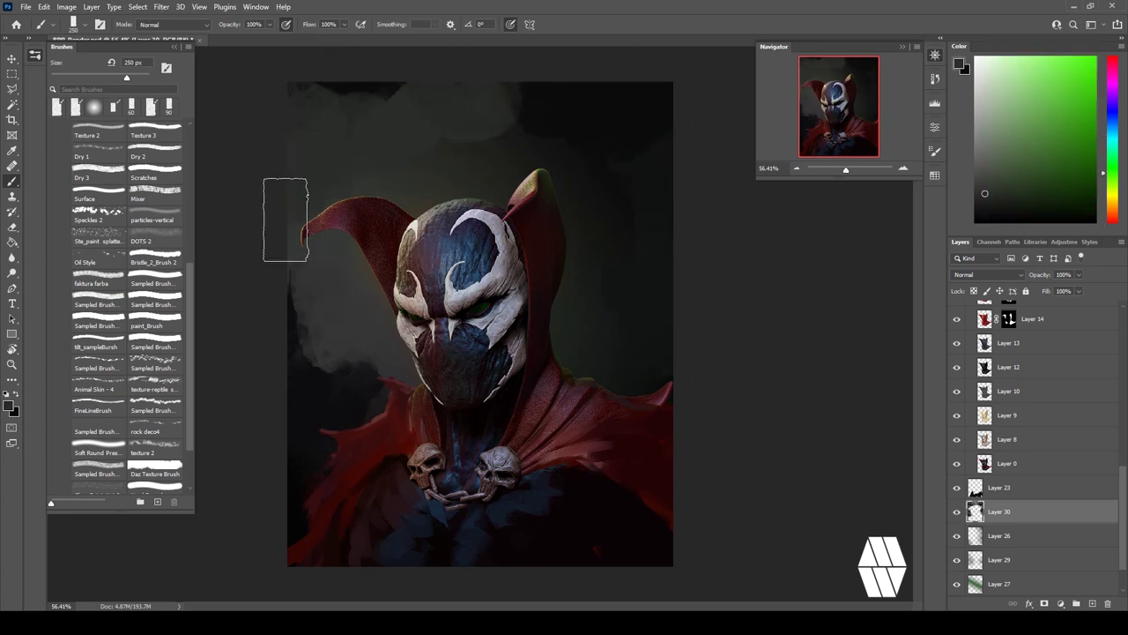
Blend the smoke beside the cape's left hood point and above the head with sampled grey-green and dark tones.
{"action": "left_click_drag", "start_coordinate": [286, 221], "coordinate": [313, 356]}
{"action": "left_click", "coordinate": [636, 199], "text": "alt"}
{"action": "mouse_move", "coordinate": [554, 120]}
{"action": "left_mouse_down"}
{"action": "mouse_move", "coordinate": [497, 144]}
{"action": "mouse_move", "coordinate": [515, 174]}
{"action": "left_mouse_up"}
{"action": "left_click", "coordinate": [442, 146], "text": "alt"}
{"action": "left_click", "coordinate": [635, 256], "text": "alt"}
{"action": "left_click", "coordinate": [617, 186], "text": "alt"}
{"action": "left_click", "coordinate": [353, 300], "text": "alt"}
{"action": "mouse_move", "coordinate": [342, 309]}
{"action": "left_mouse_down"}
{"action": "mouse_move", "coordinate": [378, 382]}
{"action": "mouse_move", "coordinate": [337, 392]}
{"action": "mouse_move", "coordinate": [363, 411]}
{"action": "mouse_move", "coordinate": [267, 279]}
{"action": "left_mouse_up"}
Refine the cloud edges above the left shoulder and over the head with a 150 px brush in sampled tones.
{"action": "left_click", "coordinate": [345, 391], "text": "alt"}
{"action": "key", "text": "["}
{"action": "key", "text": "["}
{"action": "key", "text": "["}
{"action": "left_click", "coordinate": [307, 432], "text": "alt"}
{"action": "left_click", "coordinate": [325, 344], "text": "alt"}
{"action": "mouse_move", "coordinate": [320, 343]}
{"action": "left_mouse_down"}
{"action": "mouse_move", "coordinate": [287, 266]}
{"action": "mouse_move", "coordinate": [304, 352]}
{"action": "left_mouse_up"}
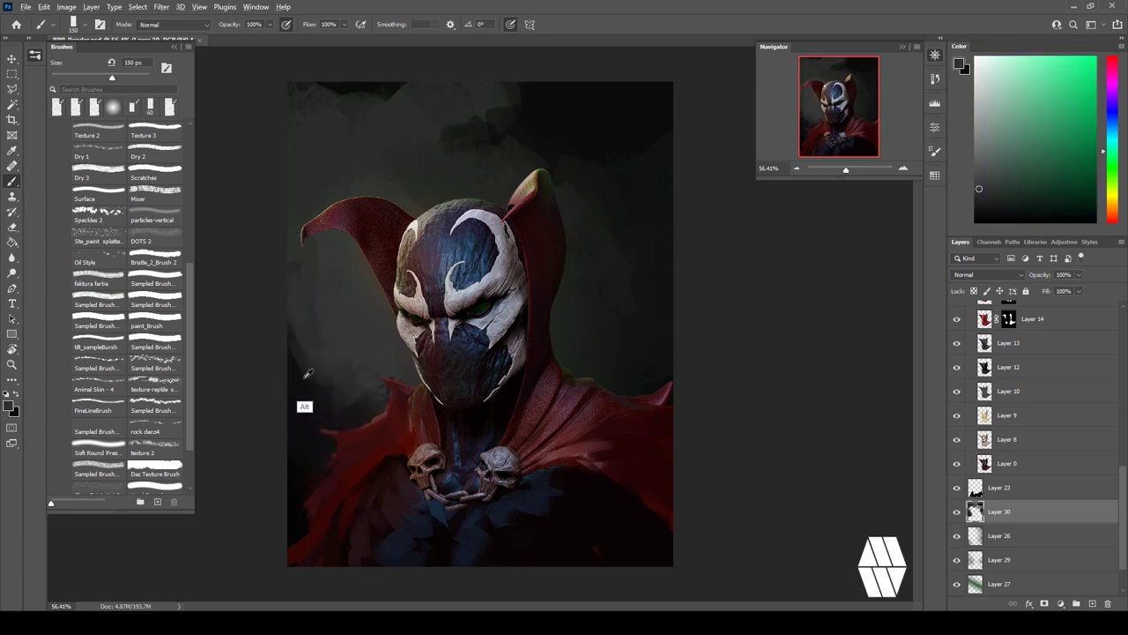
{"action": "left_click_drag", "start_coordinate": [506, 112], "coordinate": [487, 149]}
Soften the dark clouds above the hood and in the upper-right background with a 300 px brush and sampled colours.
{"action": "left_click", "coordinate": [421, 178], "text": "alt"}
{"action": "key", "text": "bracketright"}
{"action": "key", "text": "bracketright"}
{"action": "key", "text": "bracketright"}
{"action": "key", "text": "bracketright"}
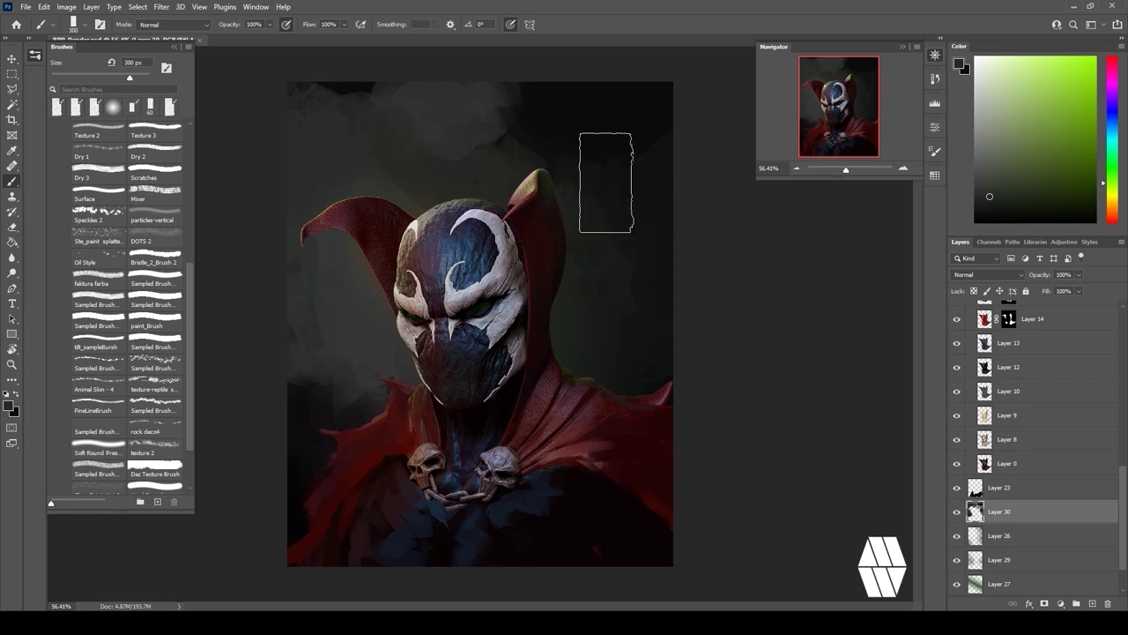
{"action": "left_click", "coordinate": [505, 136], "text": "alt"}
{"action": "left_click", "coordinate": [490, 136], "text": "alt"}
{"action": "mouse_move", "coordinate": [504, 137]}
{"action": "left_mouse_down"}
{"action": "mouse_move", "coordinate": [483, 138]}
{"action": "mouse_move", "coordinate": [527, 142]}
{"action": "left_mouse_up"}
{"action": "left_click_drag", "start_coordinate": [620, 193], "coordinate": [666, 240]}
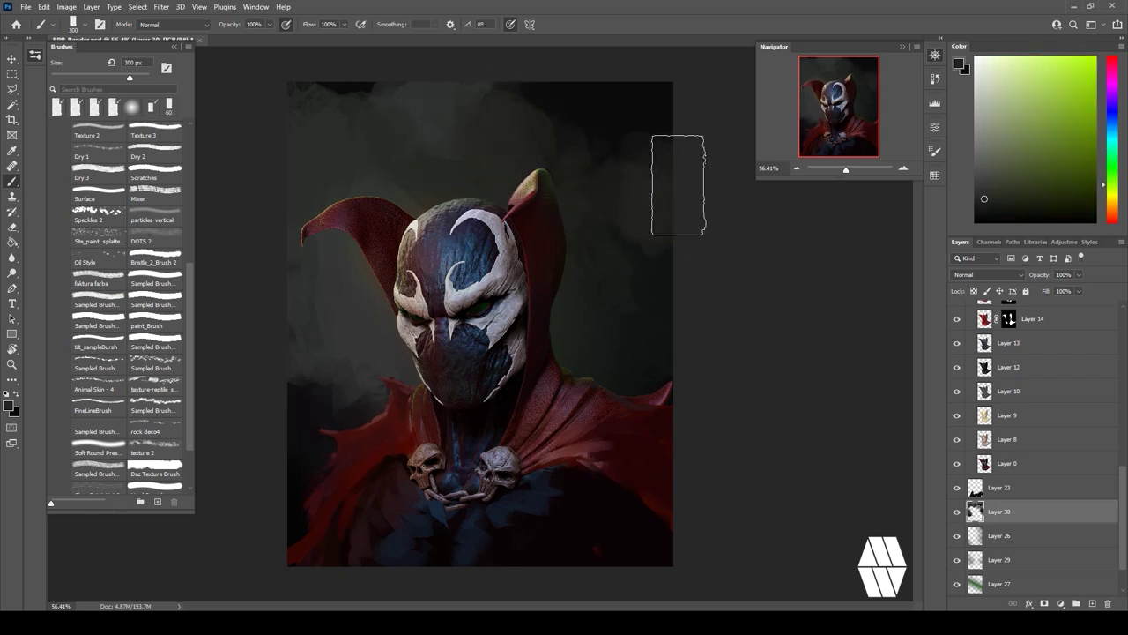
{"action": "left_click", "coordinate": [653, 161], "text": "alt"}
{"action": "left_click_drag", "start_coordinate": [653, 162], "coordinate": [628, 164]}
Rework the smoky background left of the face with sampled dark tones, undoing one stroke and repainting it.
{"action": "left_click", "coordinate": [330, 421], "text": "alt"}
{"action": "left_click_drag", "start_coordinate": [333, 349], "coordinate": [276, 326]}
{"action": "left_click", "coordinate": [295, 463], "text": "alt"}
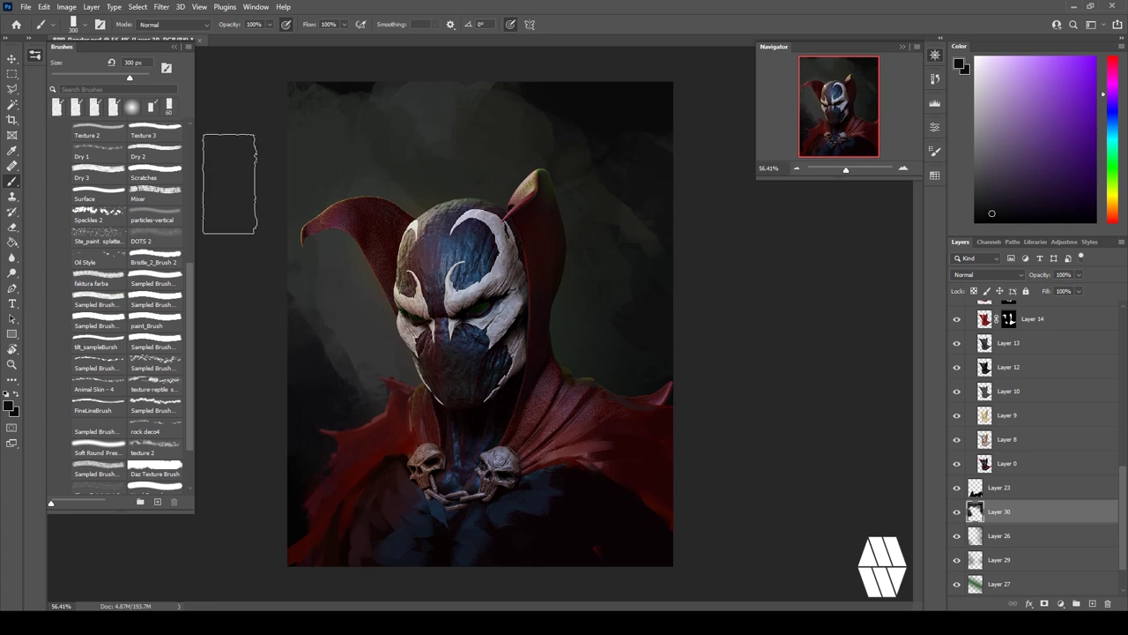
{"action": "left_click_drag", "start_coordinate": [338, 342], "coordinate": [316, 282]}
{"action": "key", "text": "ctrl+z"}
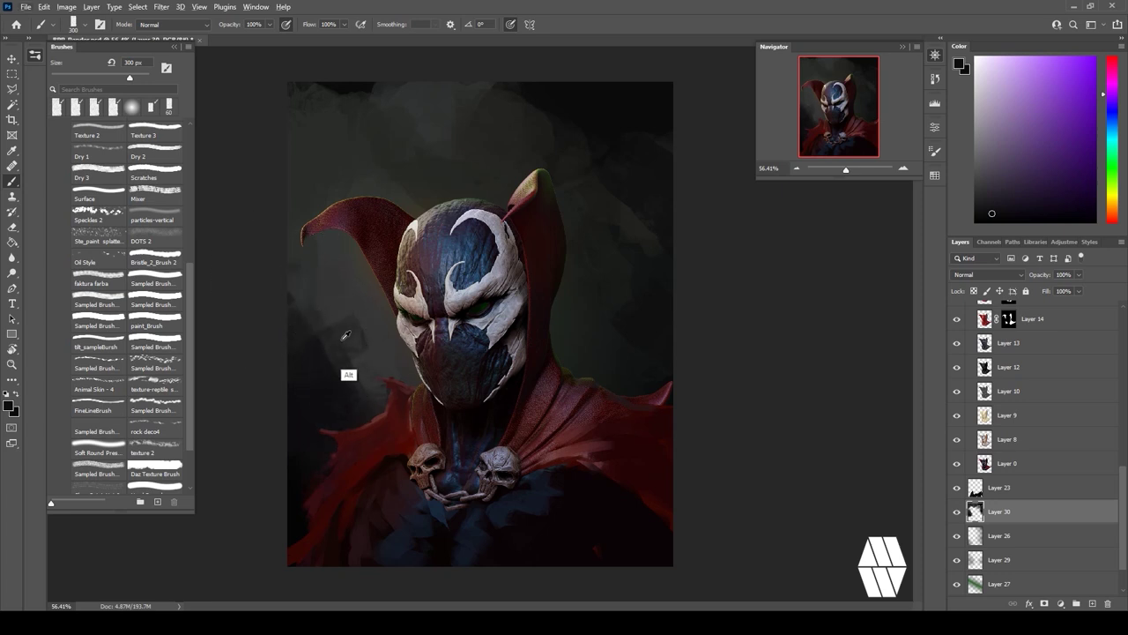
{"action": "left_click", "coordinate": [343, 349], "text": "alt"}
{"action": "left_click_drag", "start_coordinate": [328, 337], "coordinate": [311, 314]}
Reduce the brush to 150 px and lower Layer 30's opacity to 92%.
{"action": "left_click", "coordinate": [321, 435], "text": "alt"}
{"action": "key", "text": "bracketleft"}
{"action": "key", "text": "bracketleft"}
{"action": "key", "text": "bracketleft"}
{"action": "key", "text": "bracketleft"}
{"action": "left_click", "coordinate": [1079, 275]}
{"action": "left_click_drag", "start_coordinate": [1080, 287], "coordinate": [1073, 289]}
Add a layer above Layer 28 and darken the bottom of the torso and cape with a sampled near-black red at 250 px.
{"action": "scroll", "coordinate": [1076, 344], "scroll_direction": "up", "scroll_amount": 10}
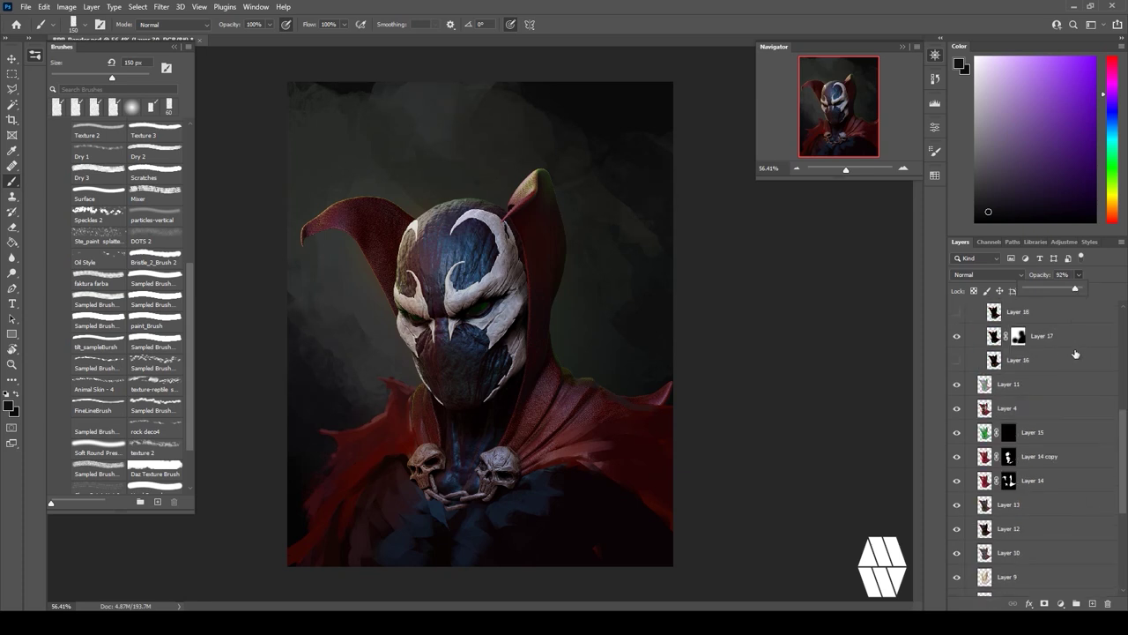
{"action": "left_click", "coordinate": [1077, 328]}
{"action": "key", "text": "ctrl+alt+shift+n"}
{"action": "left_click", "coordinate": [667, 486], "text": "alt"}
{"action": "key", "text": "bracketleft"}
{"action": "key", "text": "bracketleft"}
{"action": "key", "text": "bracketright"}
{"action": "key", "text": "bracketright"}
{"action": "key", "text": "bracketright"}
{"action": "key", "text": "bracketright"}
{"action": "key", "text": "bracketright"}
{"action": "mouse_move", "coordinate": [666, 527]}
{"action": "left_mouse_down"}
{"action": "mouse_move", "coordinate": [468, 573]}
{"action": "mouse_move", "coordinate": [311, 543]}
{"action": "left_mouse_up"}
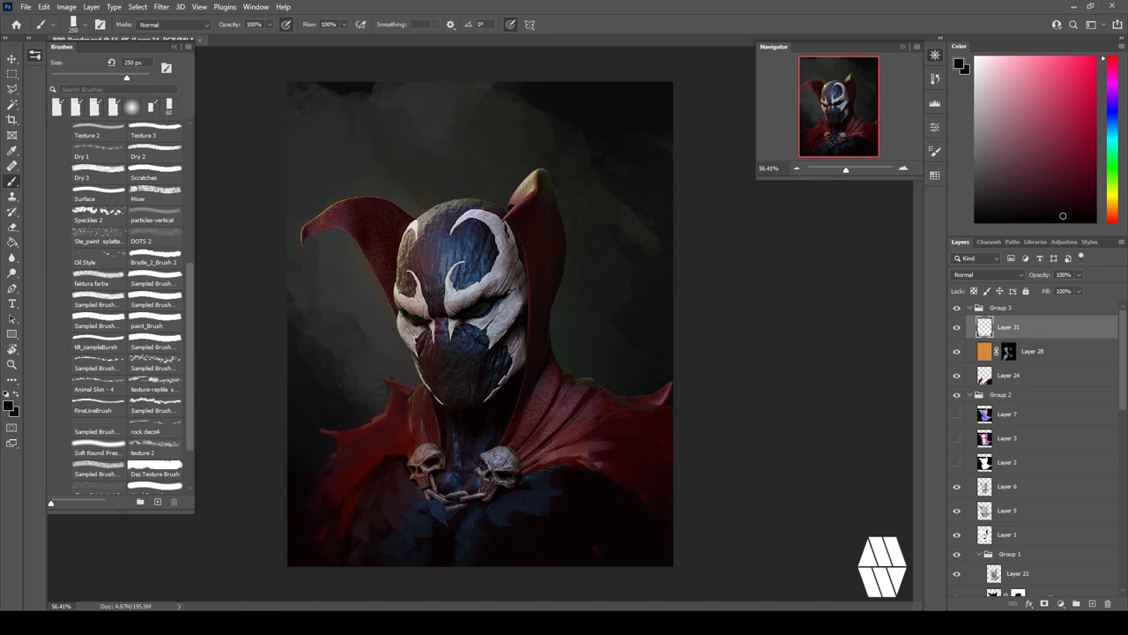
Add a layer above Layer 31 and dab bright green highlights into both eyes with a 10 px brush.
{"action": "left_click", "coordinate": [1093, 604]}
{"action": "left_click", "coordinate": [1111, 158]}
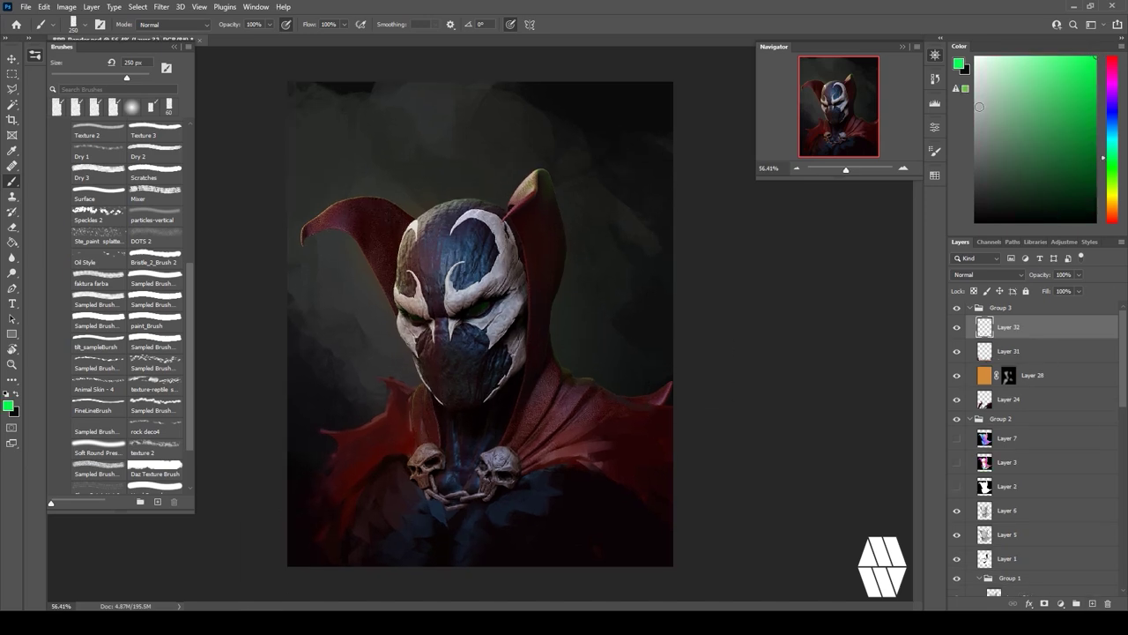
{"action": "left_click_drag", "start_coordinate": [447, 264], "coordinate": [520, 291], "text": "ctrl"}
{"action": "key", "text": "bracketleft"}
{"action": "key", "text": "bracketleft"}
{"action": "key", "text": "bracketleft"}
{"action": "key", "text": "bracketleft"}
{"action": "key", "text": "bracketleft"}
{"action": "key", "text": "bracketleft"}
{"action": "key", "text": "bracketleft"}
{"action": "key", "text": "bracketleft"}
{"action": "key", "text": "bracketleft"}
{"action": "key", "text": "bracketleft"}
{"action": "key", "text": "bracketleft"}
{"action": "key", "text": "bracketleft"}
{"action": "key", "text": "bracketleft"}
{"action": "key", "text": "bracketleft"}
{"action": "key", "text": "bracketleft"}
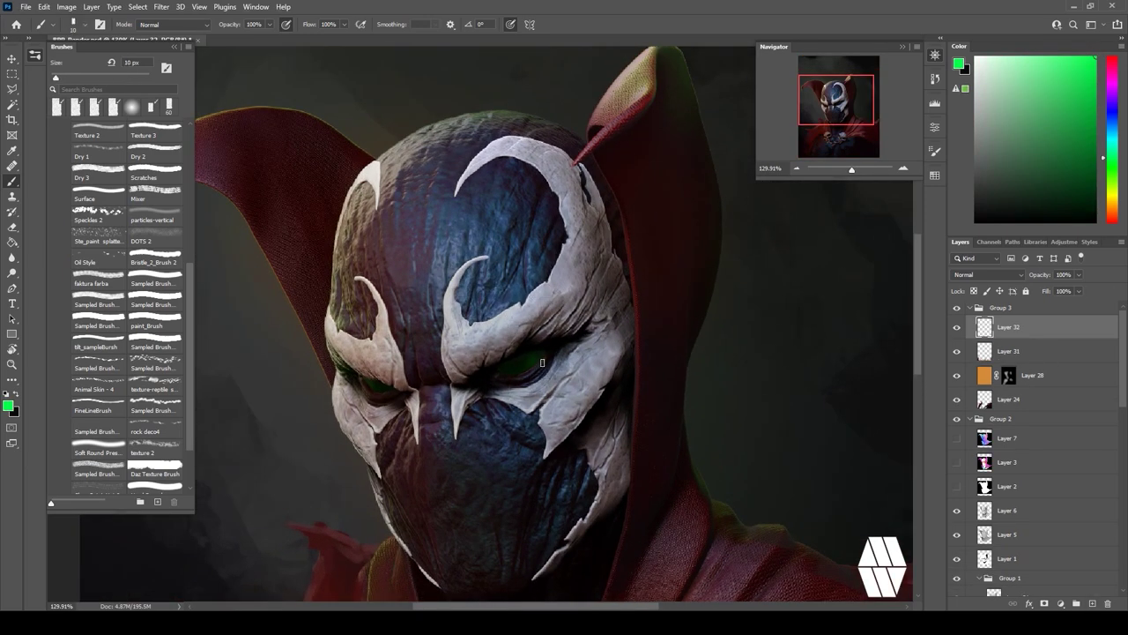
{"action": "left_click", "coordinate": [520, 365]}
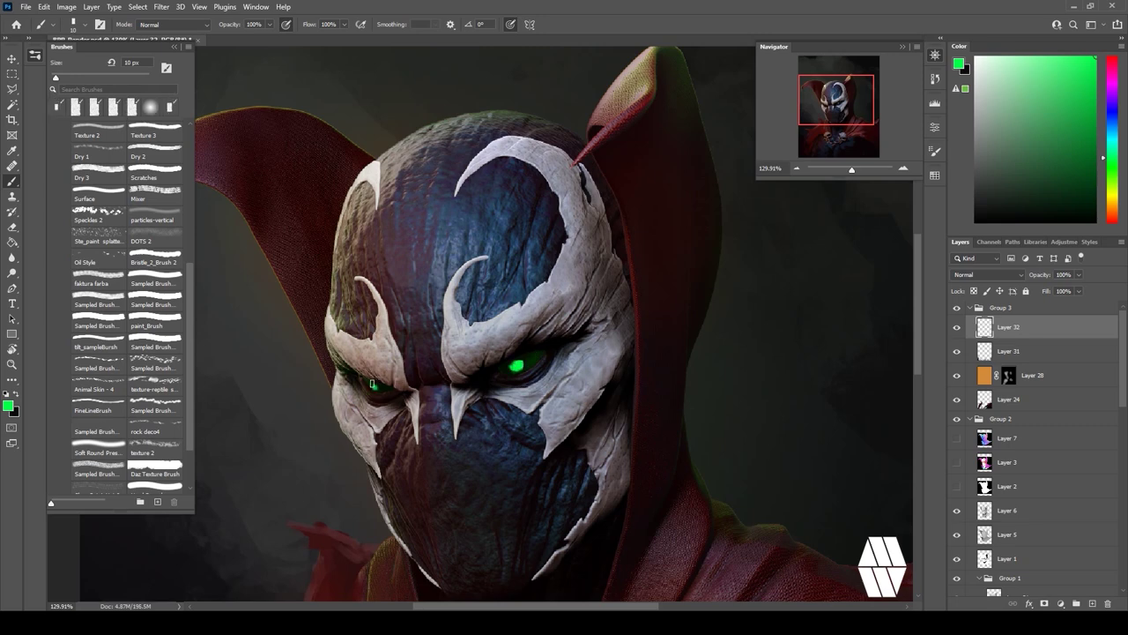
Extend the bright green glow across the iris of the eye on the portrait's right side.
{"action": "left_click_drag", "start_coordinate": [366, 363], "coordinate": [295, 359], "text": "ctrl"}
{"action": "left_click_drag", "start_coordinate": [407, 326], "coordinate": [487, 326], "text": "ctrl"}
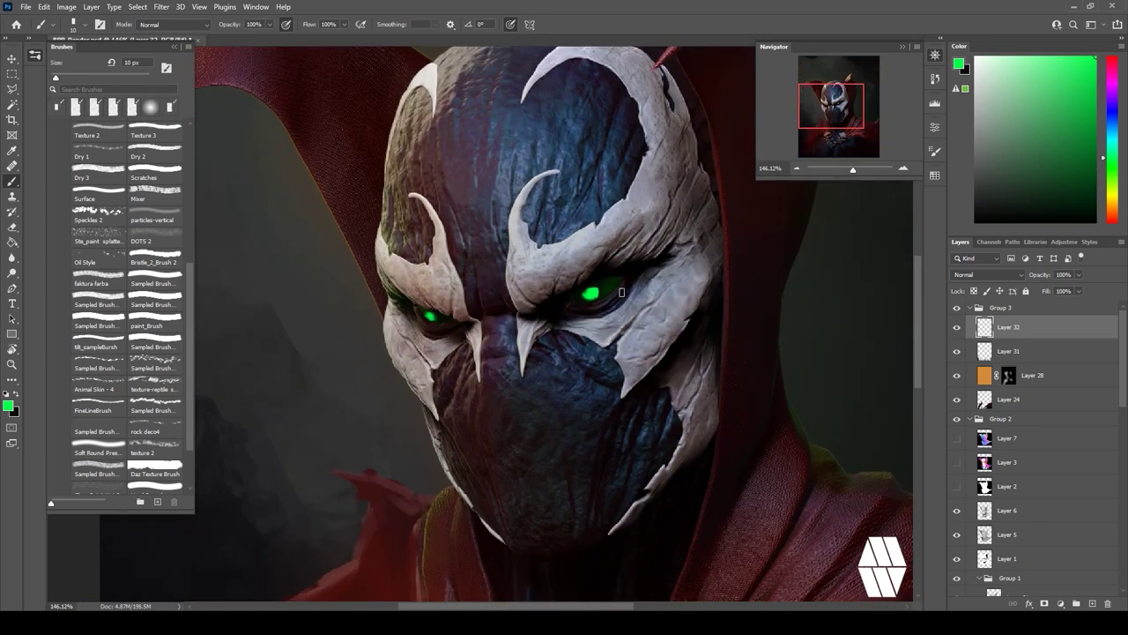
{"action": "key", "text": "bracketright"}
{"action": "key", "text": "bracketright"}
{"action": "key", "text": "bracketright"}
{"action": "left_click_drag", "start_coordinate": [598, 291], "coordinate": [611, 282]}
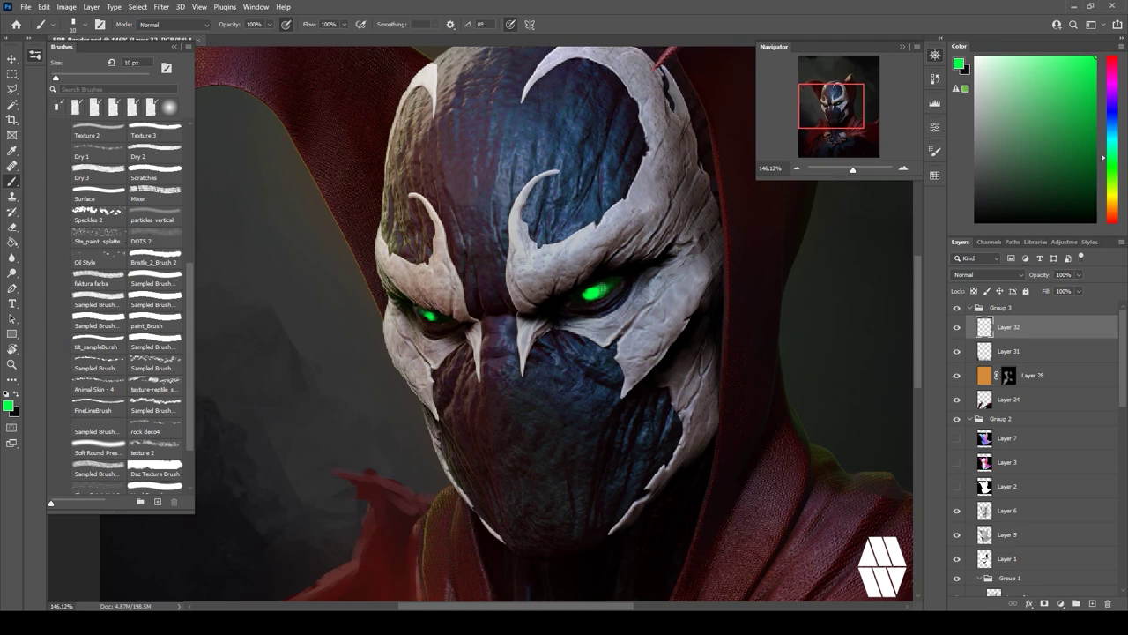
Add a layer above Layer 32 and paint the cape's left shoulder with reds sampled from the cloth.
{"action": "left_click_drag", "start_coordinate": [640, 296], "coordinate": [557, 275], "text": "ctrl"}
{"action": "left_click", "coordinate": [1092, 604]}
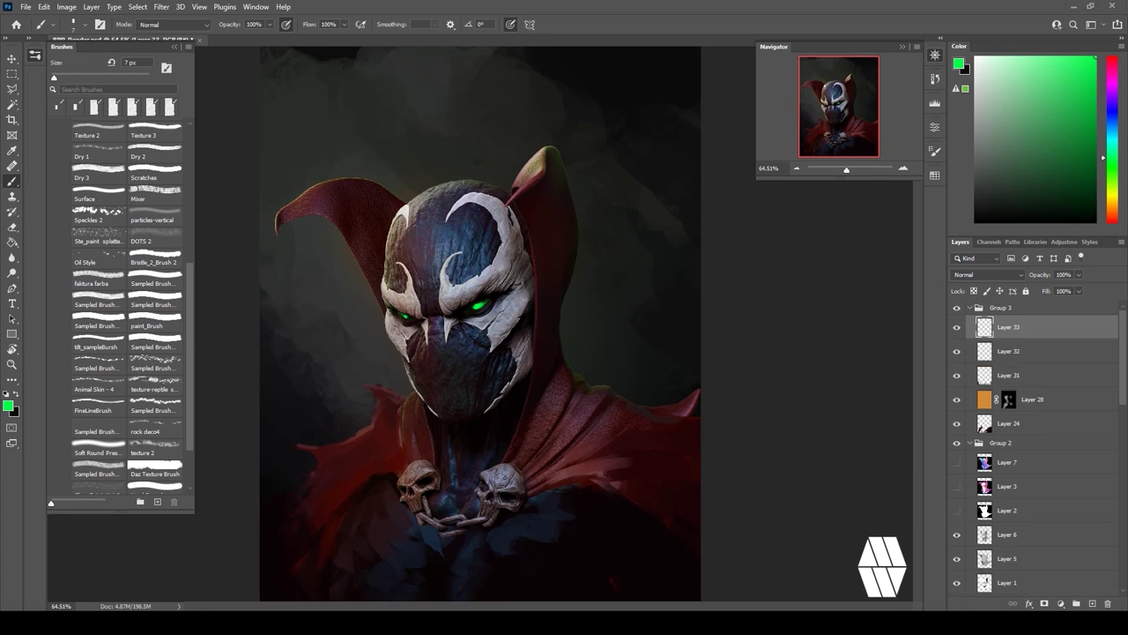
{"action": "left_click_drag", "start_coordinate": [356, 502], "coordinate": [365, 502], "text": "ctrl"}
{"action": "left_click", "coordinate": [417, 423], "text": "alt"}
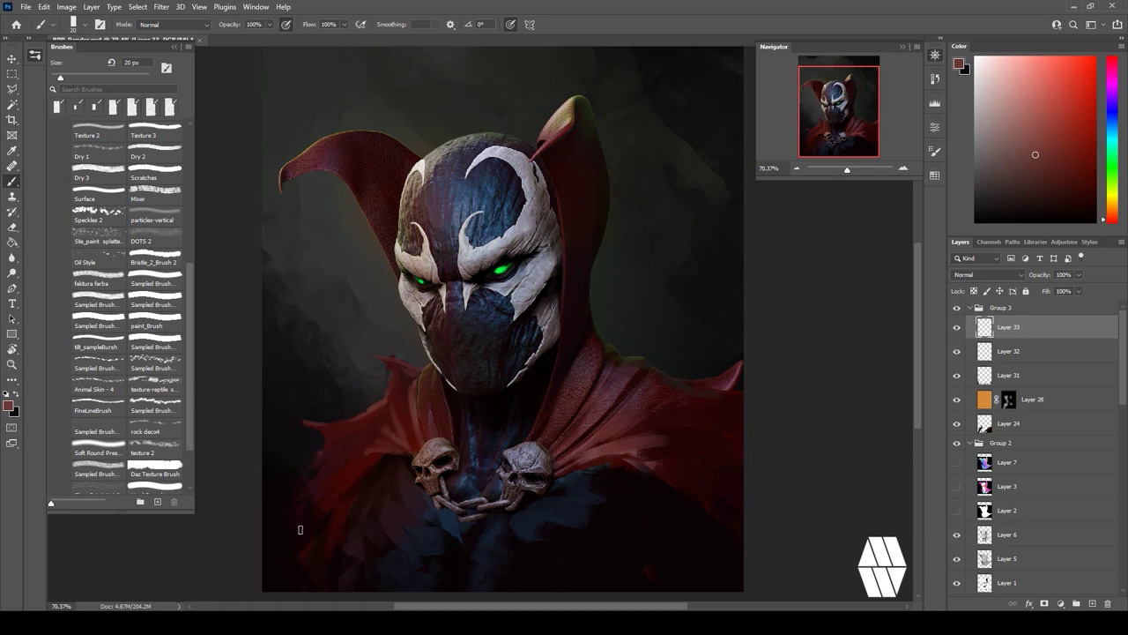
{"action": "left_click_drag", "start_coordinate": [380, 423], "coordinate": [379, 442]}
{"action": "left_click", "coordinate": [326, 492], "text": "alt"}
{"action": "left_click", "coordinate": [383, 491], "text": "alt"}
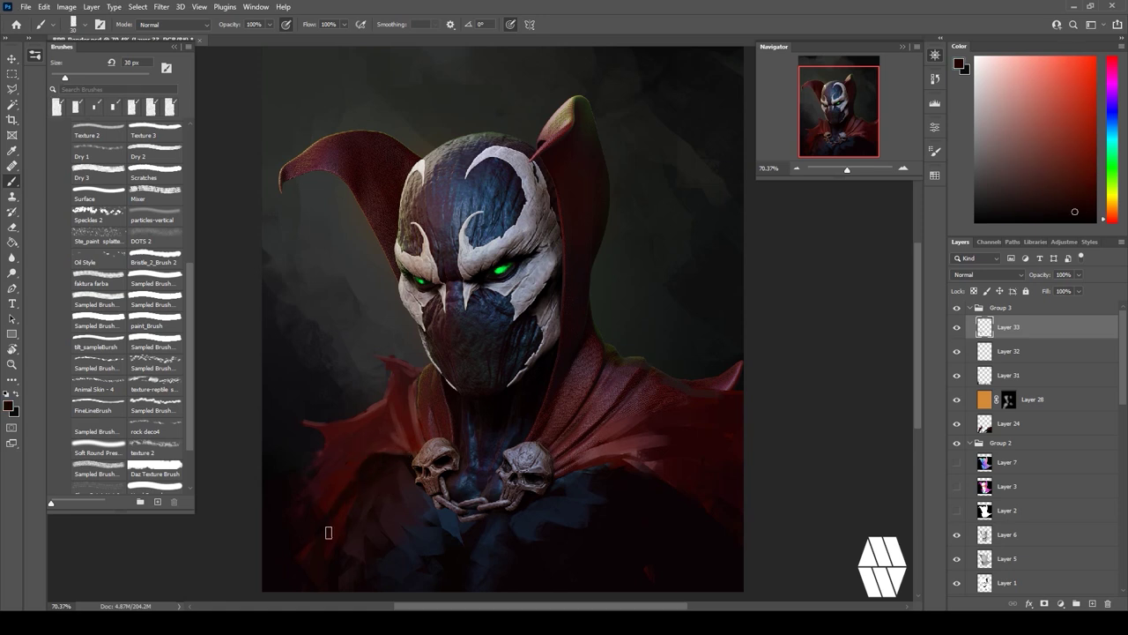
Reshape the ragged outer edge of the cape's left shoulder with a 30 px brush in sampled dark reds.
{"action": "left_click", "coordinate": [360, 415], "text": "alt"}
{"action": "left_click_drag", "start_coordinate": [288, 444], "coordinate": [292, 491]}
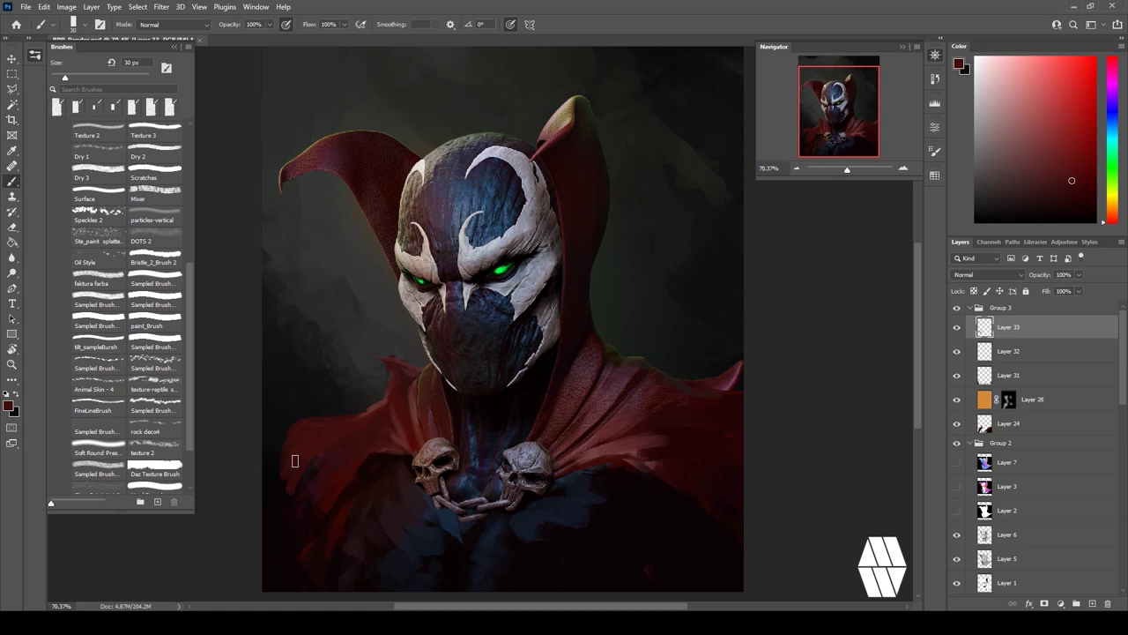
{"action": "key", "text": "ctrl+z"}
{"action": "left_click", "coordinate": [305, 432], "text": "alt"}
{"action": "left_click_drag", "start_coordinate": [304, 429], "coordinate": [324, 422]}
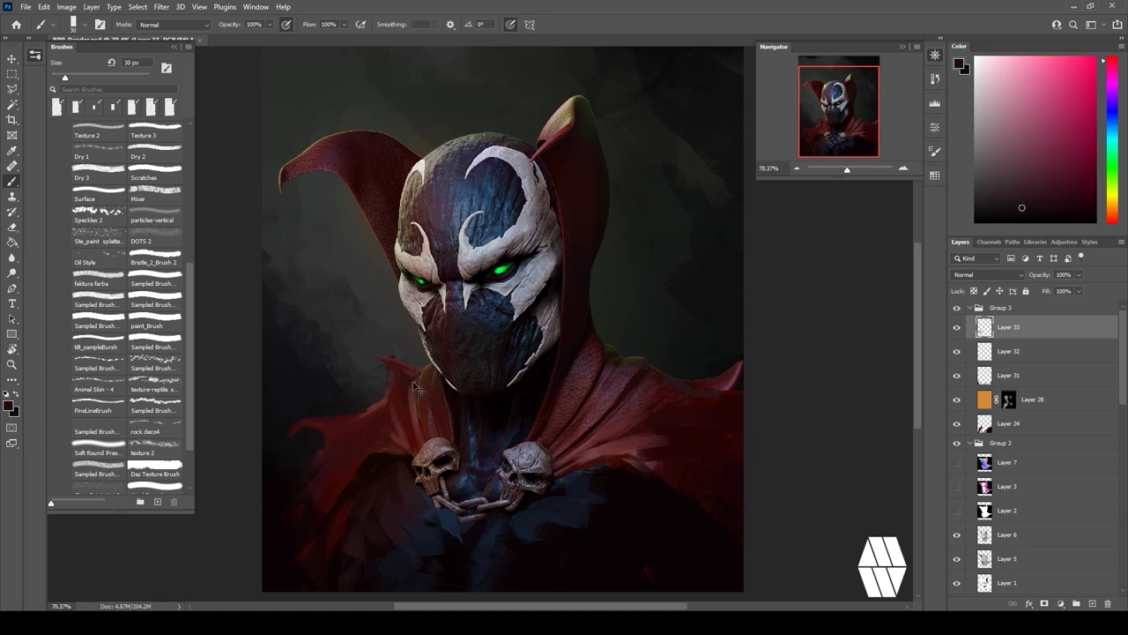
{"action": "left_click", "coordinate": [320, 511], "text": "alt"}
{"action": "left_click_drag", "start_coordinate": [301, 524], "coordinate": [304, 512]}
Paint fold strokes on the cape's right shoulder in reds sampled from the nearby cloth.
{"action": "left_click", "coordinate": [645, 472], "text": "alt"}
{"action": "left_click", "coordinate": [650, 460], "text": "alt"}
{"action": "mouse_move", "coordinate": [654, 443]}
{"action": "left_mouse_down"}
{"action": "mouse_move", "coordinate": [671, 440]}
{"action": "mouse_move", "coordinate": [680, 405]}
{"action": "left_mouse_up"}
Touch up the cape collar's pointed left tip with sampled reds, trimming its edge with the Eraser.
{"action": "scroll", "coordinate": [670, 365], "scroll_direction": "down", "scroll_amount": 1, "text": "alt"}
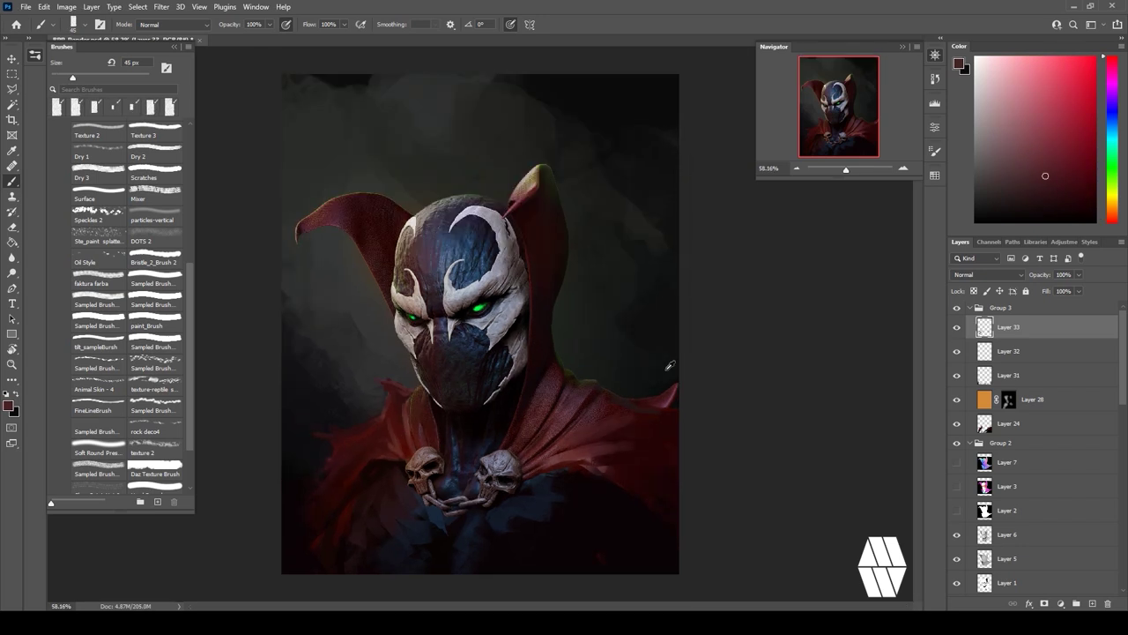
{"action": "scroll", "coordinate": [501, 385], "scroll_direction": "up", "scroll_amount": 1, "text": "alt"}
{"action": "left_click", "coordinate": [380, 436], "text": "alt"}
{"action": "left_click_drag", "start_coordinate": [365, 406], "coordinate": [374, 418]}
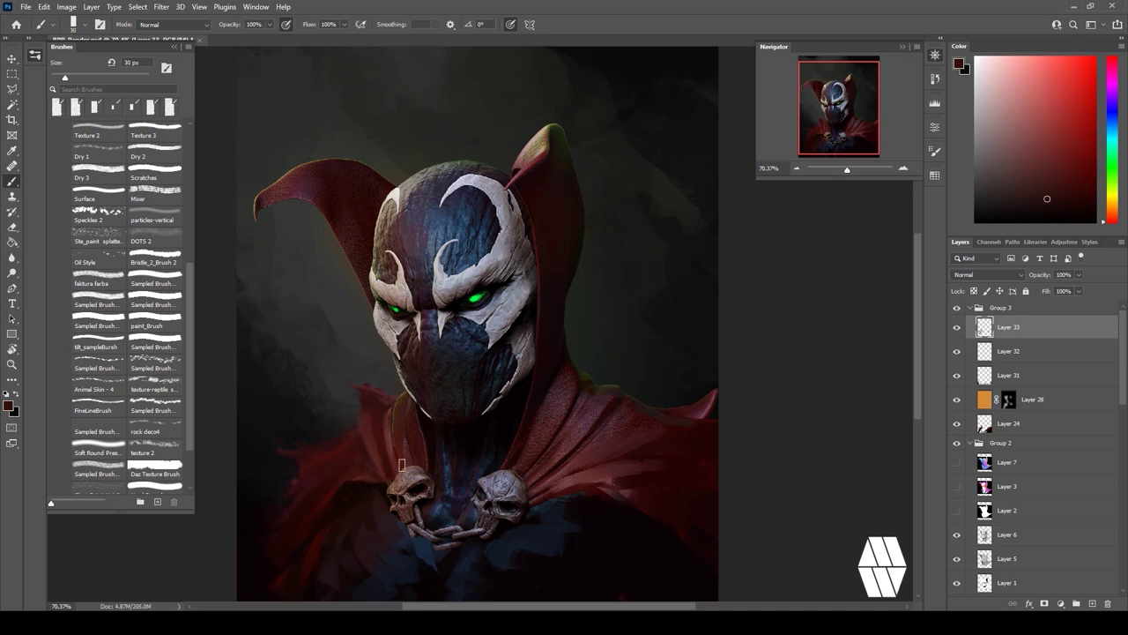
{"action": "left_click", "coordinate": [371, 429], "text": "alt"}
{"action": "left_click", "coordinate": [376, 407], "text": "alt"}
{"action": "key", "text": "e"}
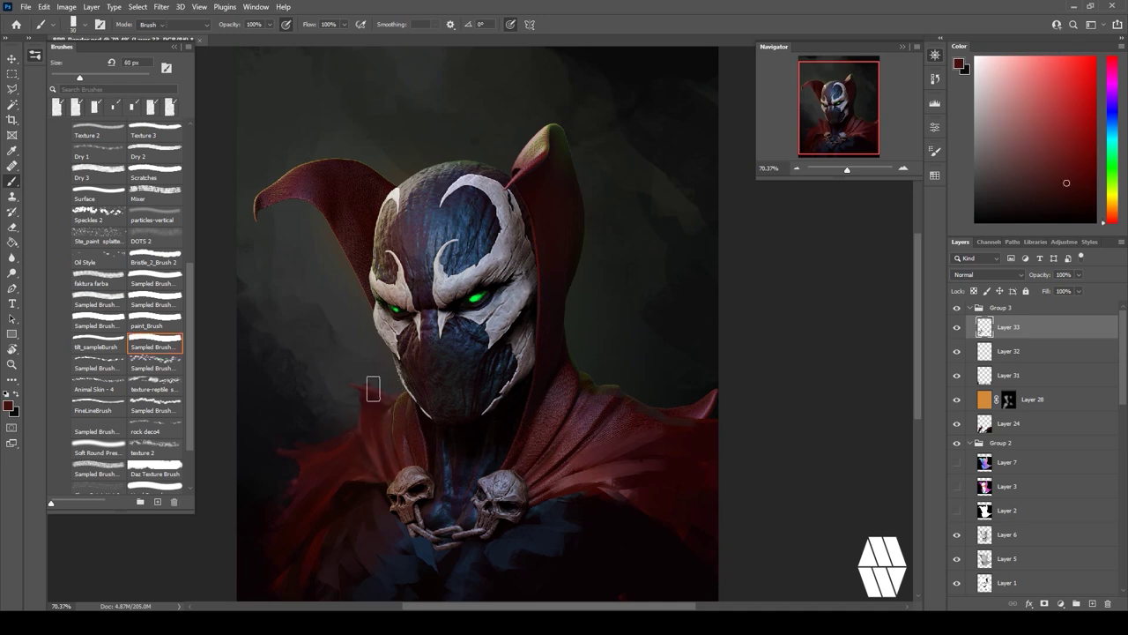
{"action": "left_click_drag", "start_coordinate": [373, 388], "coordinate": [375, 412]}
{"action": "key", "text": "b"}
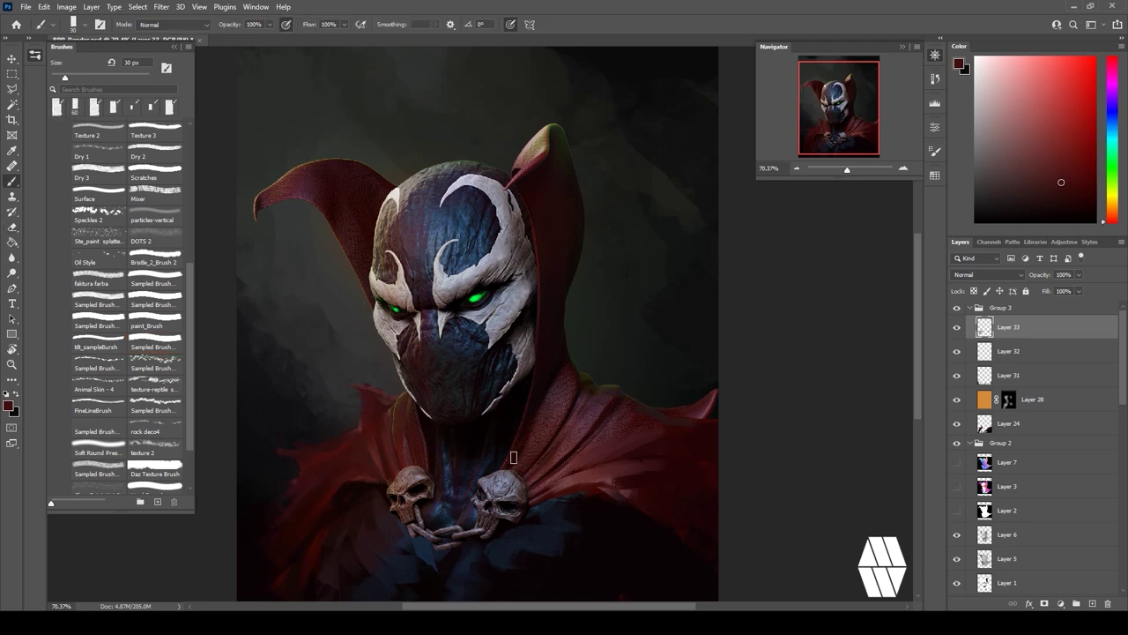
Paste the grey knit fabric texture, scaled down to a smaller tile, and duplicate it to cover most of the portrait.
{"action": "key", "text": "ctrl+v"}
{"action": "key", "text": "v"}
{"action": "scroll", "coordinate": [466, 270], "scroll_direction": "down", "scroll_amount": 2, "text": "alt"}
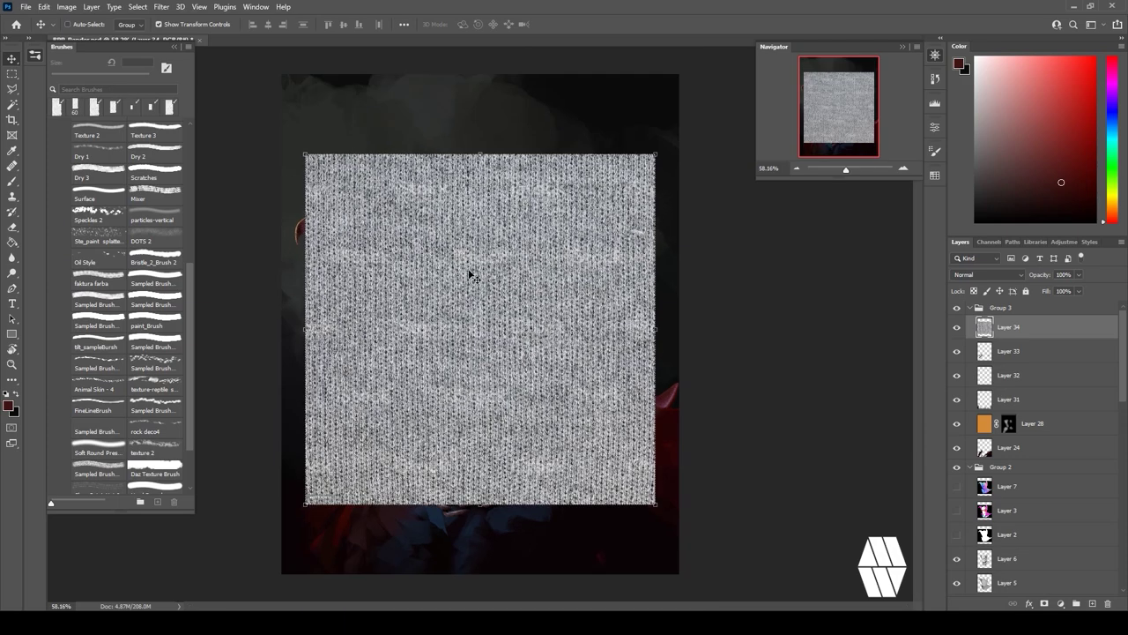
{"action": "left_click_drag", "start_coordinate": [465, 270], "coordinate": [392, 448]}
{"action": "left_click_drag", "start_coordinate": [582, 331], "coordinate": [432, 480]}
{"action": "left_click_drag", "start_coordinate": [366, 535], "coordinate": [560, 414]}
{"action": "key", "text": "Return"}
{"action": "left_click_drag", "start_coordinate": [574, 414], "coordinate": [361, 261], "text": "alt"}
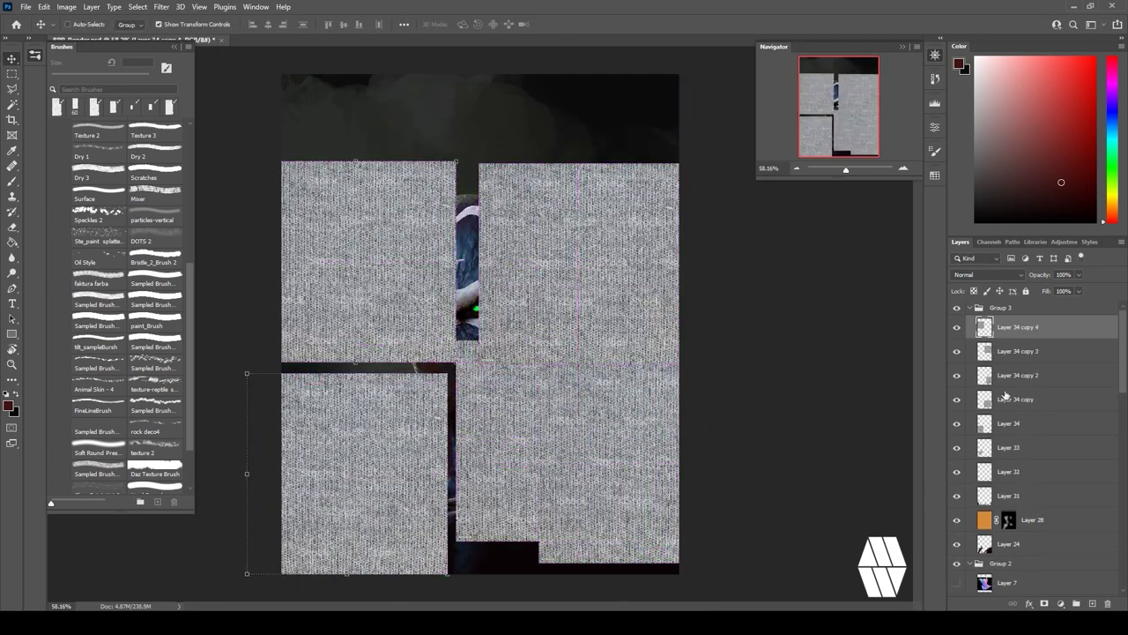
Merge all the knit texture tiles into one layer and set its blend mode to Overlay.
{"action": "left_click", "coordinate": [1021, 423], "text": "shift"}
{"action": "right_click", "coordinate": [1029, 402]}
{"action": "left_click", "coordinate": [983, 462]}
{"action": "left_click", "coordinate": [987, 274]}
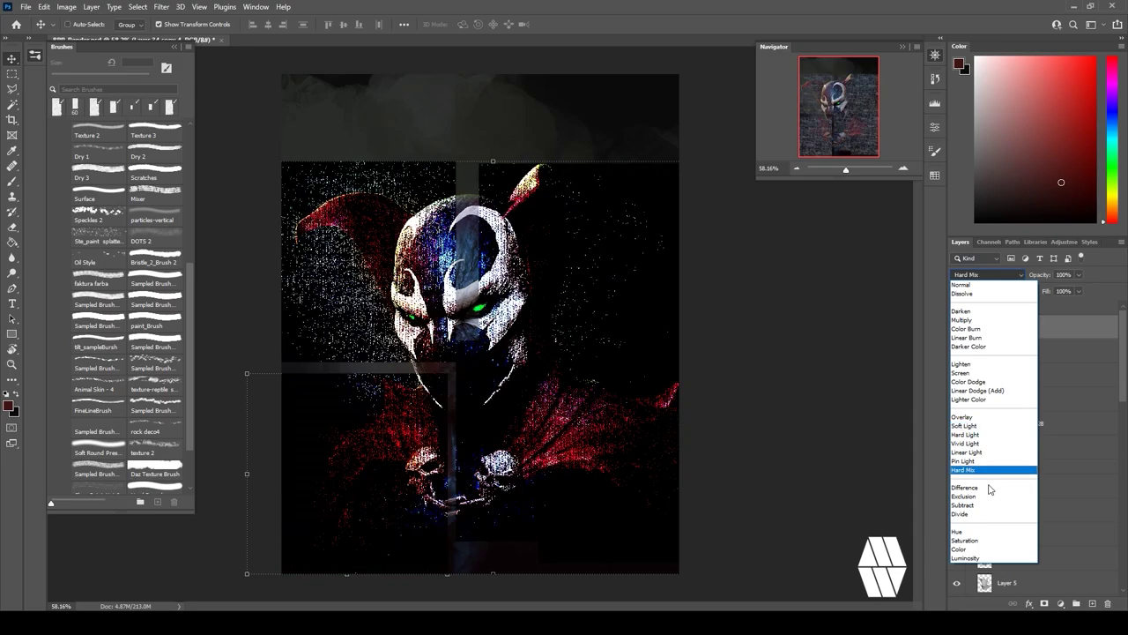
{"action": "left_click", "coordinate": [997, 418]}
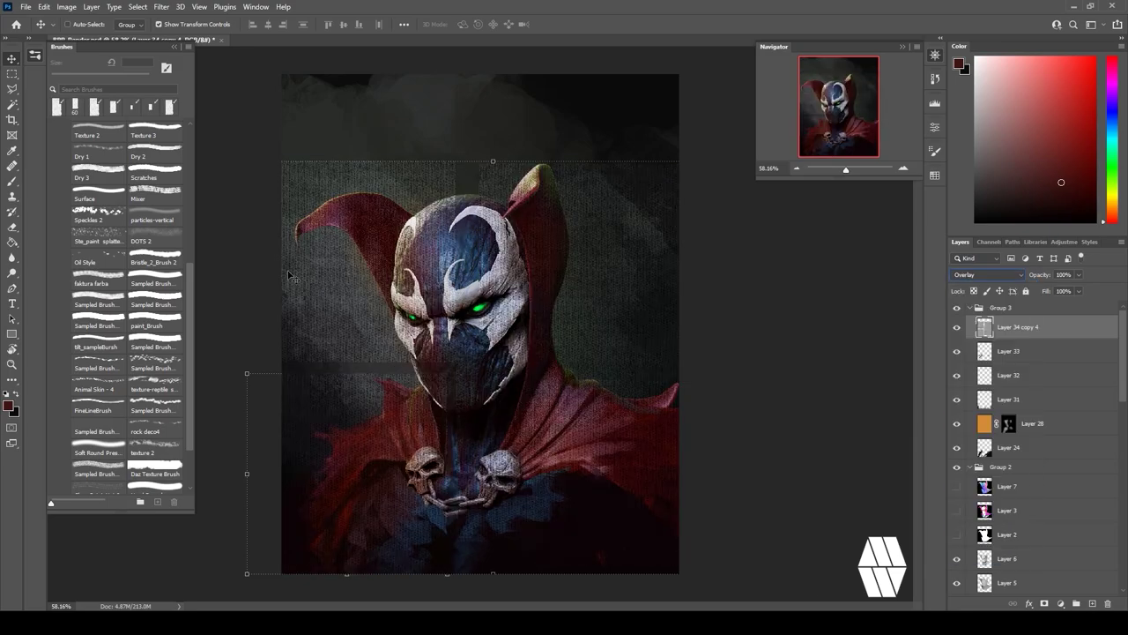
Warp the merged knit texture so its weave bends along the hood and cape.
{"action": "key", "text": "ctrl+t"}
{"action": "left_click", "coordinate": [526, 24]}
{"action": "left_click_drag", "start_coordinate": [353, 260], "coordinate": [435, 271]}
{"action": "left_click_drag", "start_coordinate": [394, 211], "coordinate": [361, 208]}
{"action": "left_click_drag", "start_coordinate": [698, 509], "coordinate": [655, 512]}
{"action": "key", "text": "Return"}
Hide the knit texture behind an inverted black layer mask and choose the Soft Round Pressure brush.
{"action": "left_click", "coordinate": [1044, 604]}
{"action": "key", "text": "ctrl+i"}
{"action": "left_click", "coordinate": [12, 181]}
{"action": "scroll", "coordinate": [119, 441], "scroll_direction": "down", "scroll_amount": 3}
{"action": "left_click", "coordinate": [101, 392]}
{"action": "scroll", "coordinate": [482, 456], "scroll_direction": "up", "scroll_amount": 4, "text": "alt"}
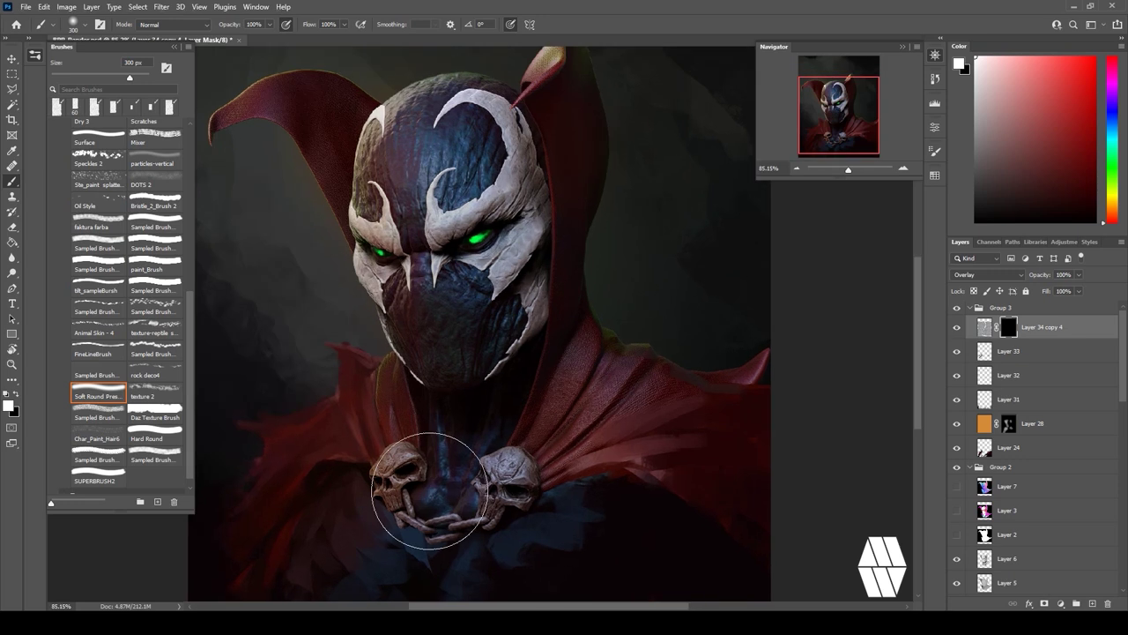
Paint white on the mask to reveal the knit texture across both cape shoulders, reducing the brush to 125 px.
{"action": "left_click_drag", "start_coordinate": [585, 423], "coordinate": [634, 381]}
{"action": "key", "text": "bracketleft"}
{"action": "key", "text": "bracketleft"}
{"action": "key", "text": "bracketleft"}
{"action": "mouse_move", "coordinate": [603, 445]}
{"action": "left_mouse_down"}
{"action": "mouse_move", "coordinate": [733, 440]}
{"action": "mouse_move", "coordinate": [695, 430]}
{"action": "left_mouse_up"}
{"action": "left_click_drag", "start_coordinate": [418, 425], "coordinate": [285, 466]}
{"action": "key", "text": "bracketleft"}
{"action": "key", "text": "bracketleft"}
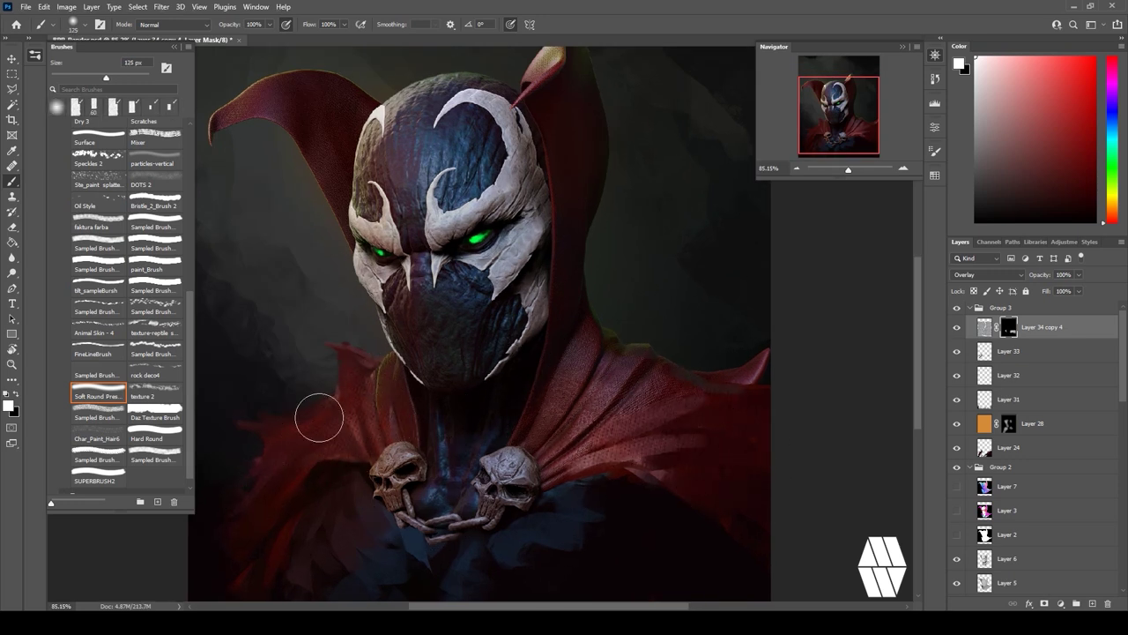
Reveal the knit texture on both raised collar tips, alternating white and black on the mask to trim the edges.
{"action": "left_click_drag", "start_coordinate": [287, 102], "coordinate": [327, 94]}
{"action": "key", "text": "x"}
{"action": "left_click_drag", "start_coordinate": [371, 60], "coordinate": [323, 46]}
{"action": "key", "text": "x"}
{"action": "left_click_drag", "start_coordinate": [549, 79], "coordinate": [541, 67]}
{"action": "key", "text": "x"}
{"action": "scroll", "coordinate": [887, 359], "scroll_direction": "down", "scroll_amount": 4, "text": "alt"}
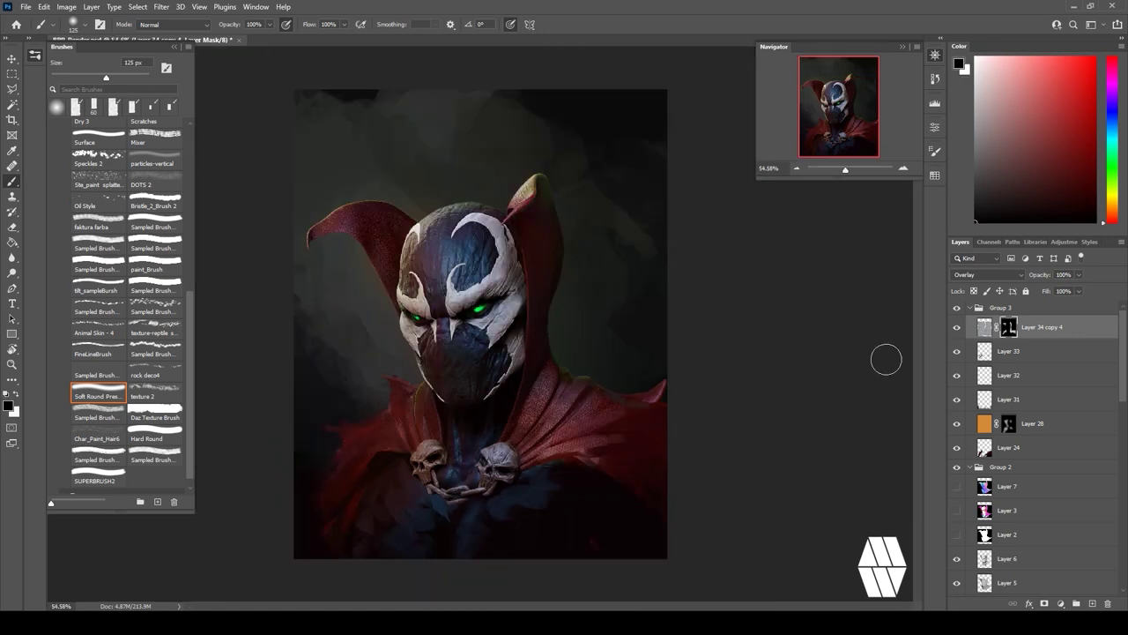
Slightly lower the fill of the masked knit texture layer.
{"action": "left_click", "coordinate": [1079, 291]}
{"action": "left_click_drag", "start_coordinate": [1081, 305], "coordinate": [1075, 306]}
{"action": "left_click", "coordinate": [1029, 358]}
{"action": "left_click", "coordinate": [1056, 334]}
Add a new layer above the texture and paint sampled dark tones on the chest just below the skull clasp.
{"action": "left_click", "coordinate": [1092, 603]}
{"action": "left_click", "coordinate": [76, 107]}
{"action": "scroll", "coordinate": [392, 454], "scroll_direction": "up", "scroll_amount": 3, "text": "alt"}
{"action": "left_click", "coordinate": [645, 383], "text": "alt"}
{"action": "scroll", "coordinate": [660, 309], "scroll_direction": "down", "scroll_amount": 2, "text": "alt"}
{"action": "left_click", "coordinate": [491, 488], "text": "alt"}
{"action": "mouse_move", "coordinate": [484, 452]}
{"action": "left_mouse_down"}
{"action": "mouse_move", "coordinate": [481, 442]}
{"action": "mouse_move", "coordinate": [468, 494]}
{"action": "mouse_move", "coordinate": [517, 491]}
{"action": "left_mouse_up"}
Paint over the dark chest and lower cape with a 90 px textured brush in sampled blacks and blues.
{"action": "left_click", "coordinate": [538, 345], "text": "alt"}
{"action": "left_click", "coordinate": [505, 529], "text": "alt"}
{"action": "key", "text": "bracketleft"}
{"action": "key", "text": "bracketleft"}
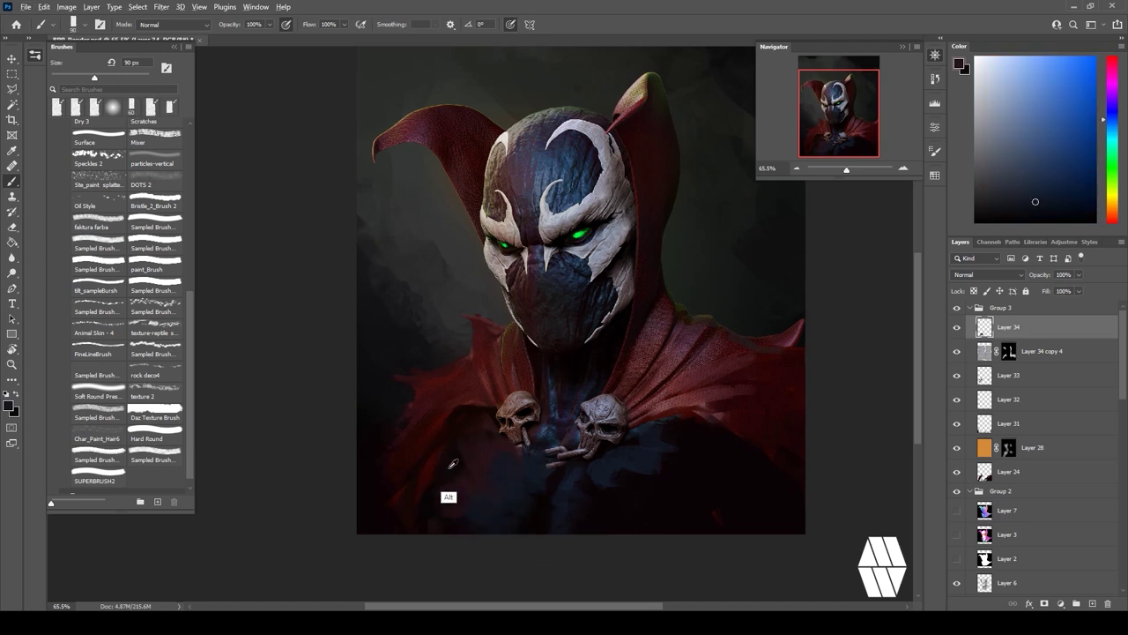
{"action": "left_click", "coordinate": [450, 491], "text": "alt"}
{"action": "left_click_drag", "start_coordinate": [453, 490], "coordinate": [455, 499]}
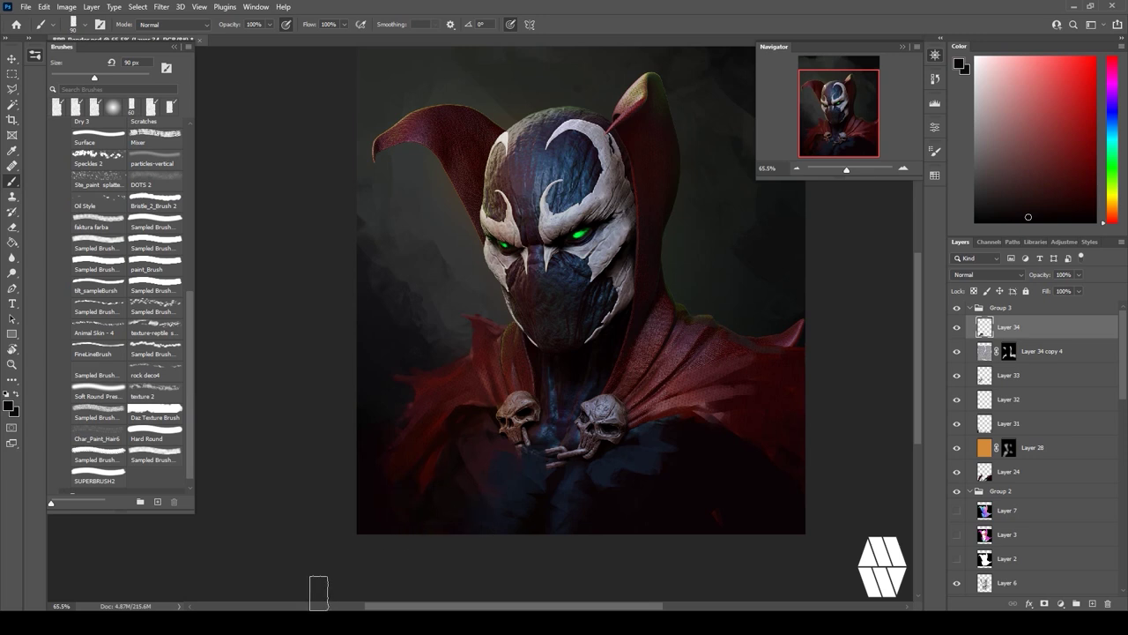
{"action": "left_click", "coordinate": [561, 425], "text": "alt"}
{"action": "left_click_drag", "start_coordinate": [486, 423], "coordinate": [492, 443]}
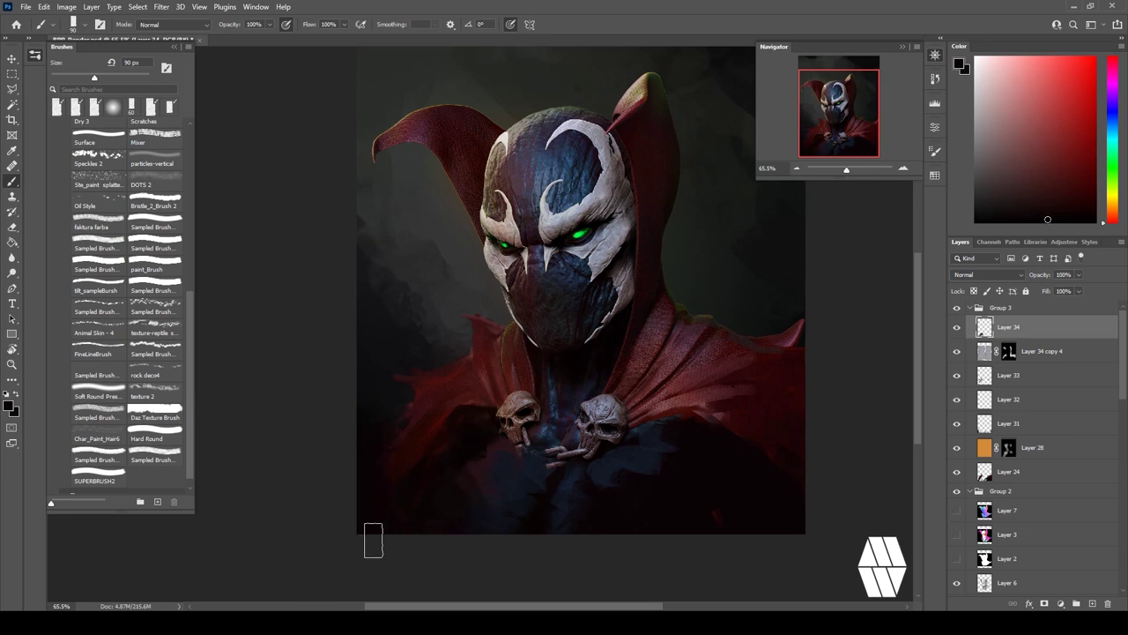
{"action": "key", "text": "bracketleft"}
{"action": "key", "text": "bracketleft"}
Scale down and rotate the pasted smoke photo over the right-hand eye and set its blend mode to Screen.
{"action": "mouse_move", "coordinate": [414, 363]}
{"action": "left_mouse_down", "text": "ctrl"}
{"action": "mouse_move", "coordinate": [362, 356]}
{"action": "mouse_move", "coordinate": [392, 352]}
{"action": "left_mouse_up", "text": "ctrl"}
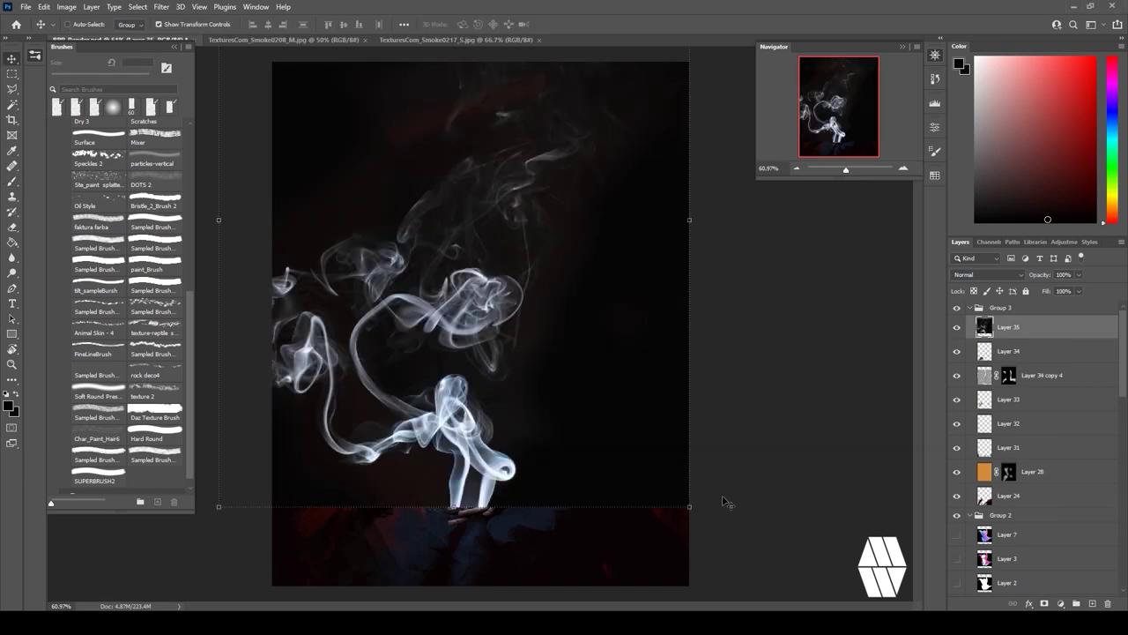
{"action": "left_click_drag", "start_coordinate": [690, 507], "coordinate": [395, 147]}
{"action": "left_click_drag", "start_coordinate": [362, 117], "coordinate": [599, 324]}
{"action": "left_click_drag", "start_coordinate": [571, 284], "coordinate": [489, 262]}
{"action": "left_click_drag", "start_coordinate": [532, 216], "coordinate": [579, 246]}
{"action": "left_click_drag", "start_coordinate": [470, 241], "coordinate": [490, 251]}
{"action": "left_click", "coordinate": [585, 23]}
{"action": "left_click", "coordinate": [985, 275]}
{"action": "left_click", "coordinate": [982, 371]}
Tint the smoke green with Color Balance: highlights green +94, midtones green +34 and blue -44.
{"action": "left_click", "coordinate": [66, 7]}
{"action": "mouse_move", "coordinate": [88, 38]}
{"action": "left_click", "coordinate": [287, 111]}
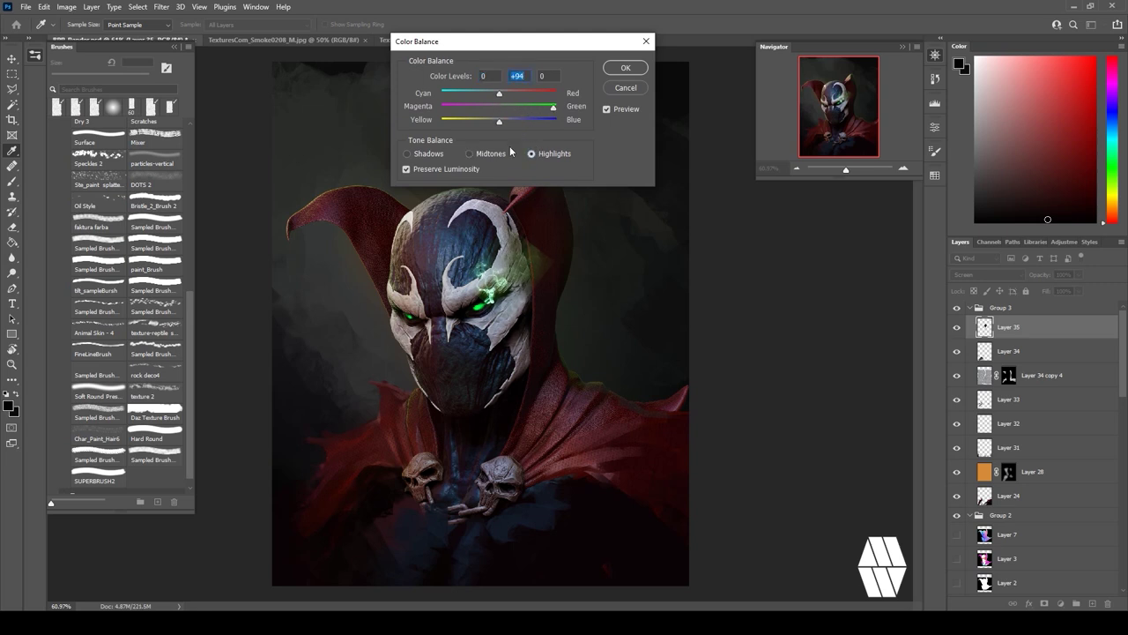
{"action": "left_click_drag", "start_coordinate": [500, 122], "coordinate": [473, 121]}
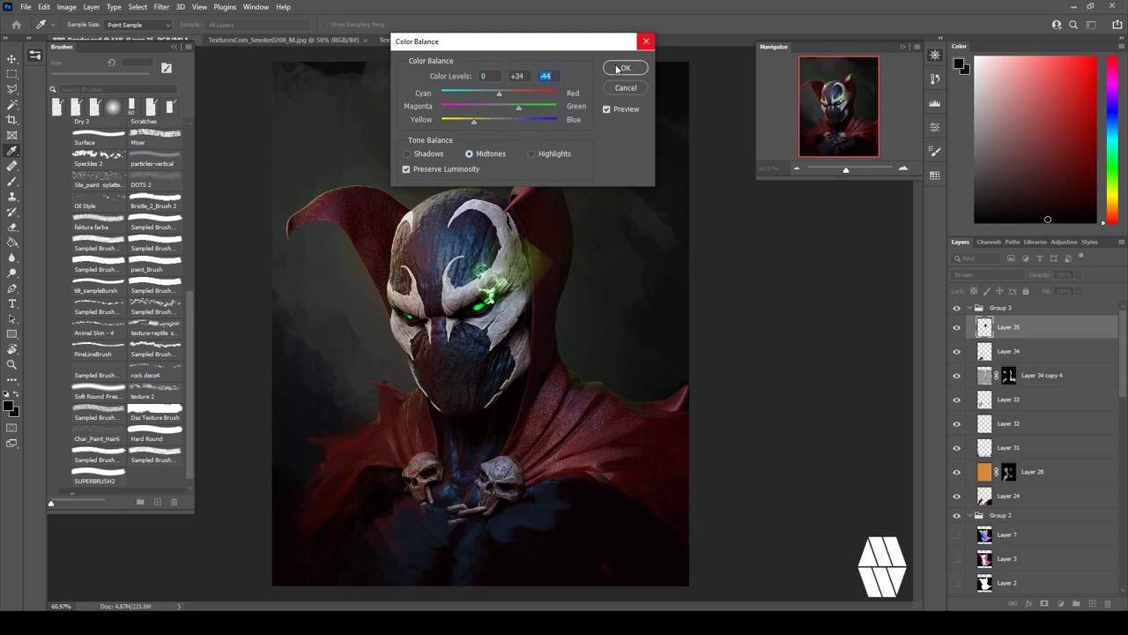
{"action": "left_click", "coordinate": [623, 70]}
Add a mask to the green smoke layer and fade its edges with a 70 px soft black brush.
{"action": "key", "text": "b"}
{"action": "left_click", "coordinate": [1044, 602]}
{"action": "left_click", "coordinate": [109, 111]}
{"action": "mouse_move", "coordinate": [492, 252]}
{"action": "left_mouse_down", "text": "ctrl"}
{"action": "mouse_move", "coordinate": [591, 234]}
{"action": "mouse_move", "coordinate": [603, 285]}
{"action": "left_mouse_up", "text": "ctrl"}
{"action": "key", "text": "bracketright"}
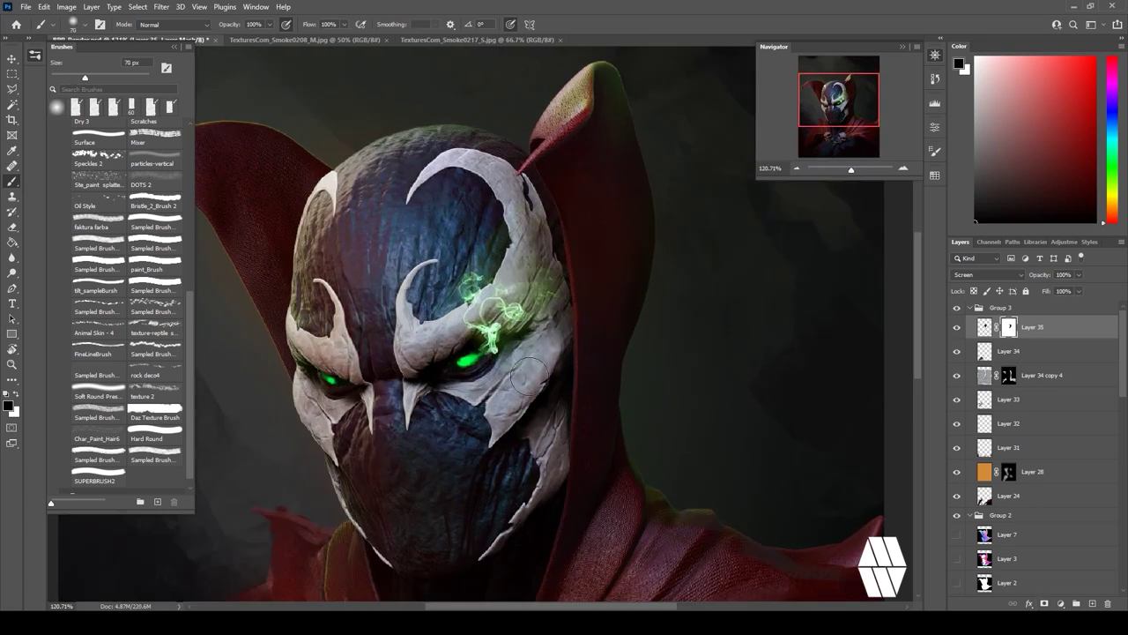
Scale down and rotate the green smoke so it rises from the outer corner of the right-hand eye.
{"action": "key", "text": "v"}
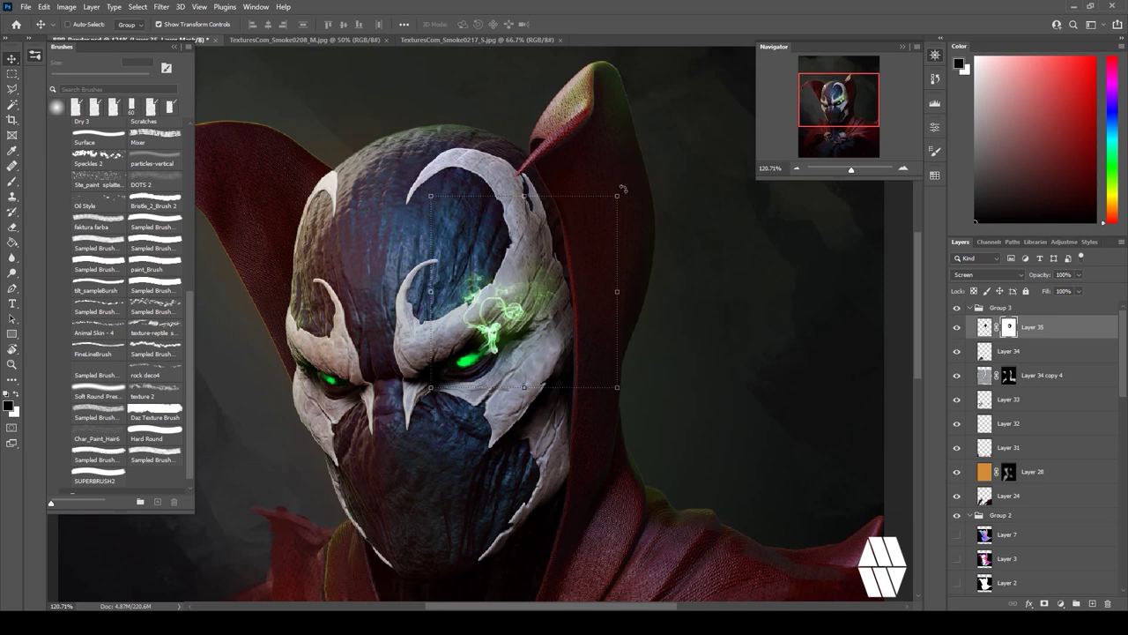
{"action": "left_click_drag", "start_coordinate": [621, 192], "coordinate": [595, 219], "text": "alt"}
{"action": "left_click_drag", "start_coordinate": [567, 239], "coordinate": [548, 260]}
{"action": "key", "text": "Return"}
{"action": "key", "text": "m"}
{"action": "left_click", "coordinate": [13, 60]}
{"action": "left_click_drag", "start_coordinate": [529, 323], "coordinate": [546, 310]}
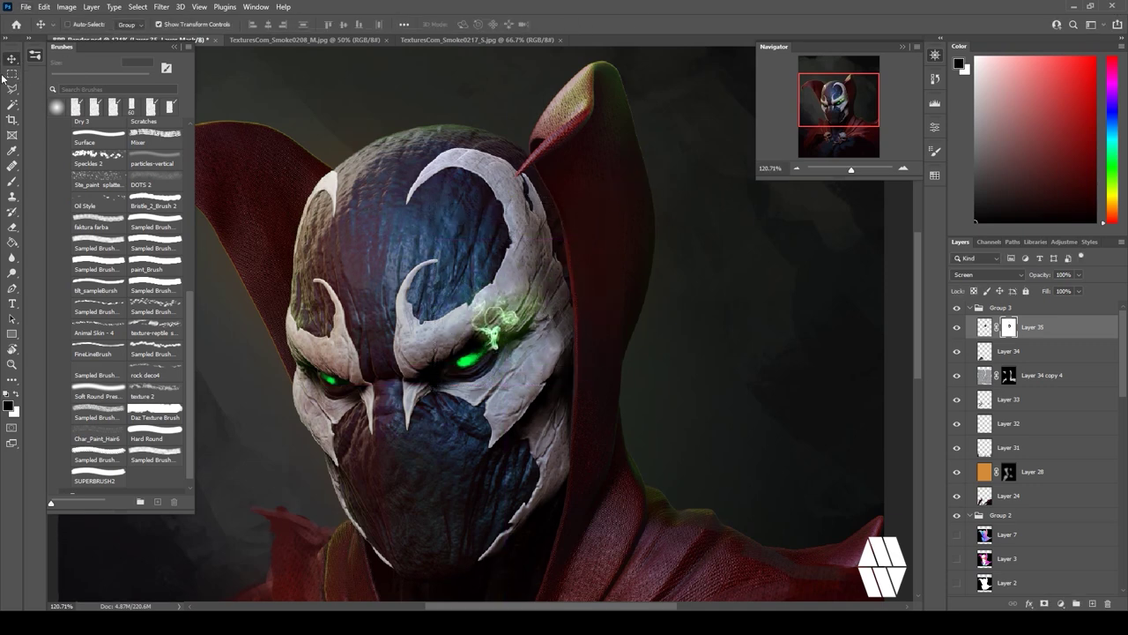
{"action": "key", "text": "b"}
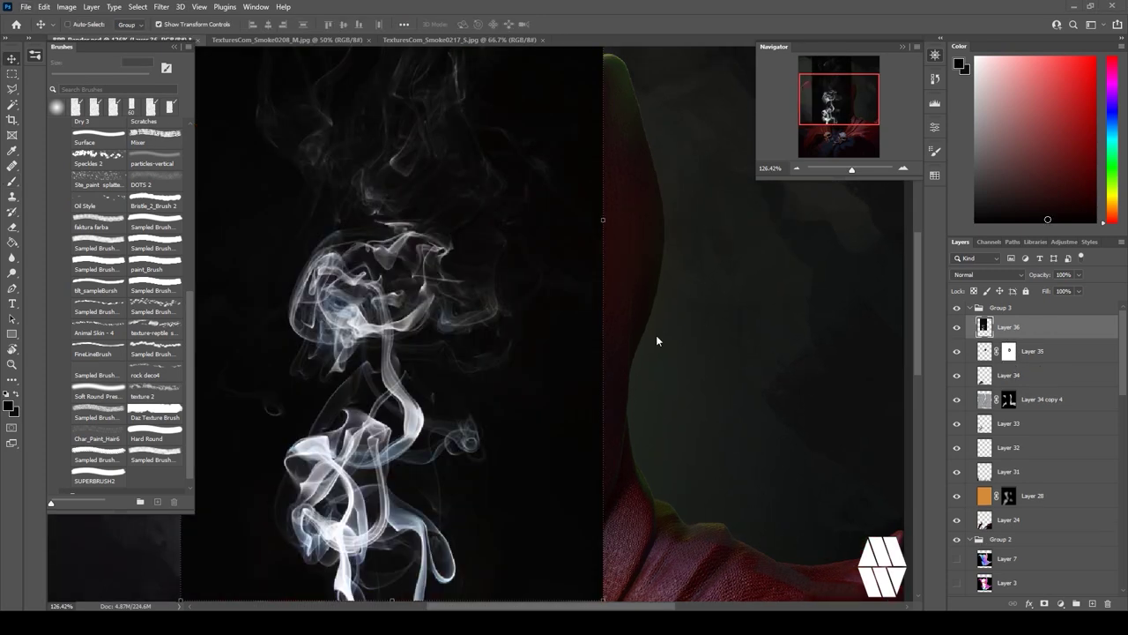
Scale down and rotate the second smoke photo over the left-hand eye and set its blend mode to Screen.
{"action": "scroll", "coordinate": [660, 338], "scroll_direction": "down", "scroll_amount": 5, "text": "alt"}
{"action": "left_click_drag", "start_coordinate": [626, 476], "coordinate": [452, 158]}
{"action": "left_click_drag", "start_coordinate": [421, 123], "coordinate": [466, 322]}
{"action": "left_click_drag", "start_coordinate": [519, 241], "coordinate": [433, 236]}
{"action": "mouse_move", "coordinate": [497, 357]}
{"action": "left_mouse_down"}
{"action": "mouse_move", "coordinate": [481, 337]}
{"action": "mouse_move", "coordinate": [491, 346]}
{"action": "left_mouse_up"}
{"action": "left_click_drag", "start_coordinate": [494, 325], "coordinate": [467, 357]}
{"action": "left_click", "coordinate": [581, 25]}
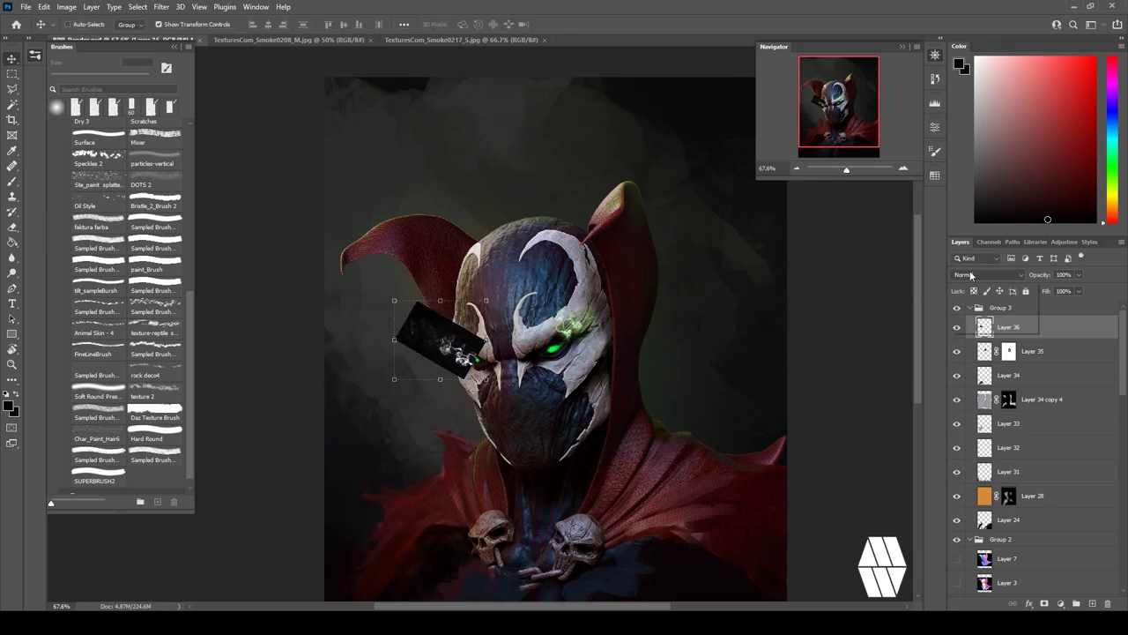
{"action": "left_click", "coordinate": [972, 275]}
{"action": "left_click", "coordinate": [972, 363]}
Warp the second smoke so it curls outward from the left-hand eye.
{"action": "scroll", "coordinate": [455, 356], "scroll_direction": "up", "scroll_amount": 6, "text": "alt"}
{"action": "key", "text": "ctrl+t"}
{"action": "left_click", "coordinate": [528, 25]}
{"action": "left_click_drag", "start_coordinate": [353, 275], "coordinate": [416, 183]}
{"action": "mouse_move", "coordinate": [394, 338]}
{"action": "left_mouse_down"}
{"action": "mouse_move", "coordinate": [424, 341]}
{"action": "mouse_move", "coordinate": [413, 347]}
{"action": "left_mouse_up"}
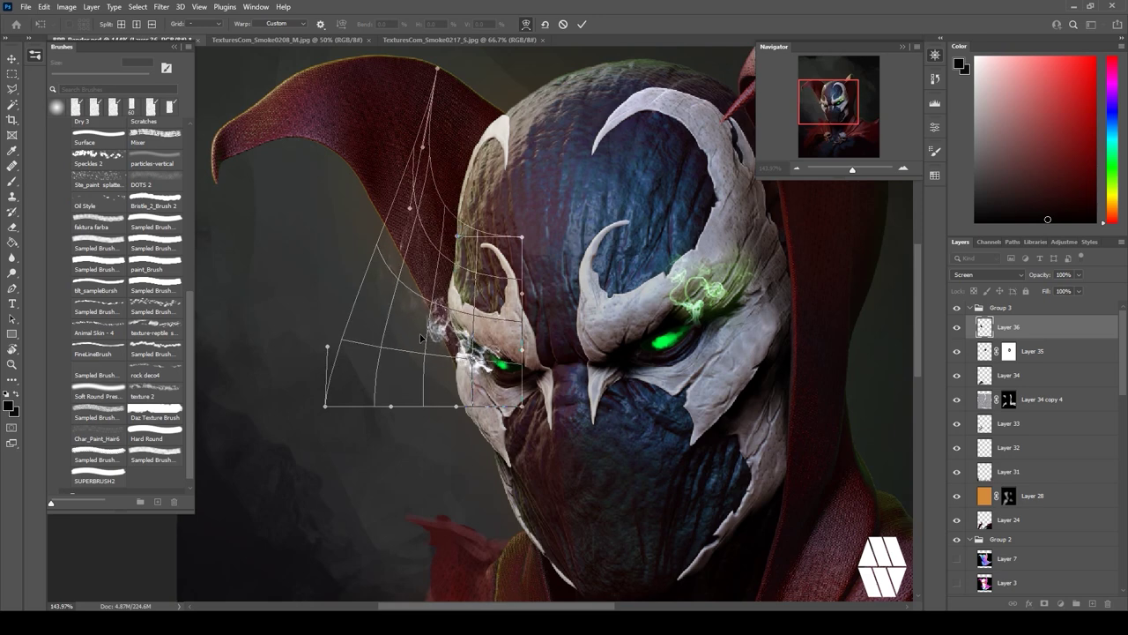
{"action": "left_click", "coordinate": [582, 25]}
Tint the second smoke green with Color Balance, setting the highlights to green +82 and blue -21.
{"action": "left_click", "coordinate": [67, 7]}
{"action": "mouse_move", "coordinate": [86, 37]}
{"action": "left_click", "coordinate": [226, 112]}
{"action": "mouse_move", "coordinate": [499, 106]}
{"action": "left_mouse_down"}
{"action": "mouse_move", "coordinate": [547, 108]}
{"action": "mouse_move", "coordinate": [487, 124]}
{"action": "left_mouse_up"}
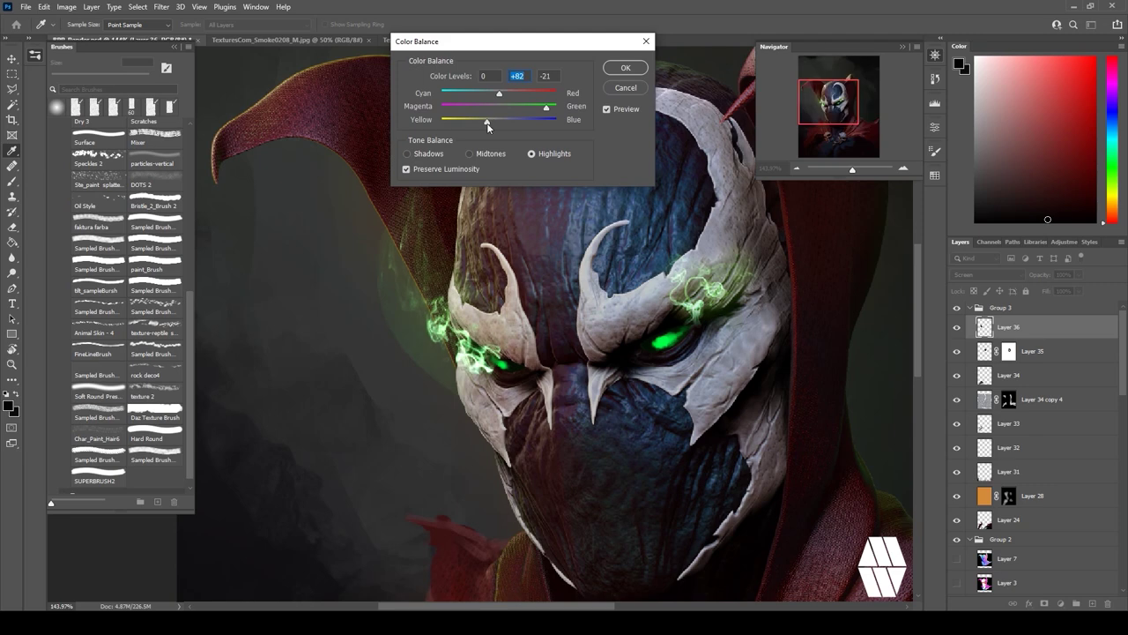
{"action": "left_click", "coordinate": [632, 74]}
Mask the second smoke layer and paint away its excess over the collar and beside the left-hand eye.
{"action": "left_click", "coordinate": [12, 182]}
{"action": "left_click", "coordinate": [1043, 604]}
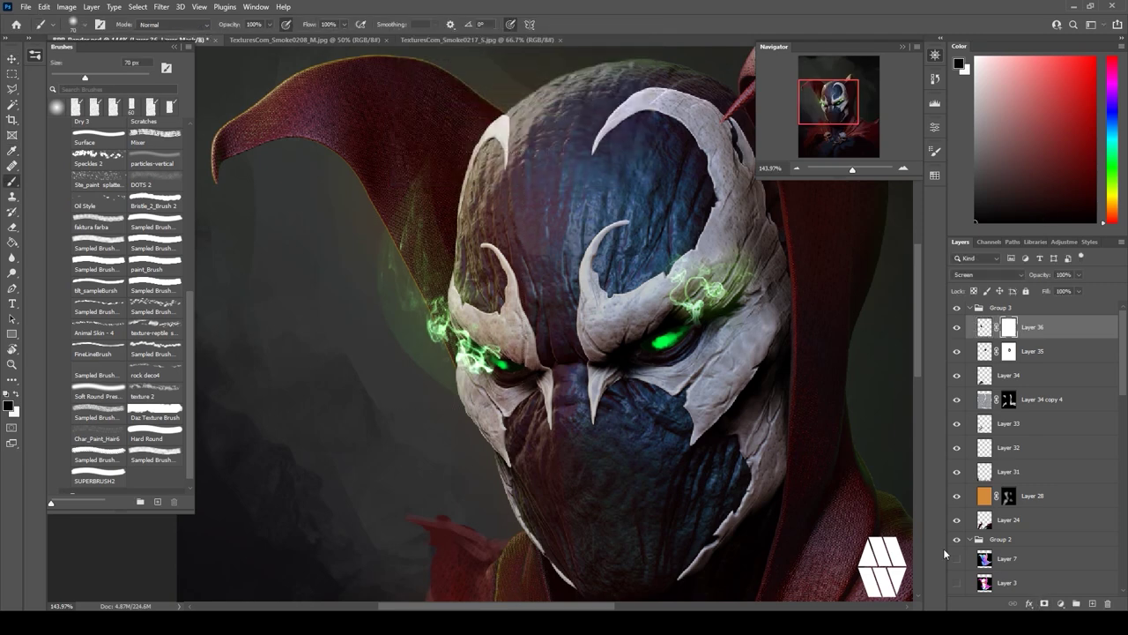
{"action": "left_click_drag", "start_coordinate": [390, 331], "coordinate": [409, 177]}
{"action": "mouse_move", "coordinate": [495, 384]}
{"action": "left_mouse_down"}
{"action": "mouse_move", "coordinate": [457, 359]}
{"action": "mouse_move", "coordinate": [451, 299]}
{"action": "mouse_move", "coordinate": [427, 339]}
{"action": "left_mouse_up"}
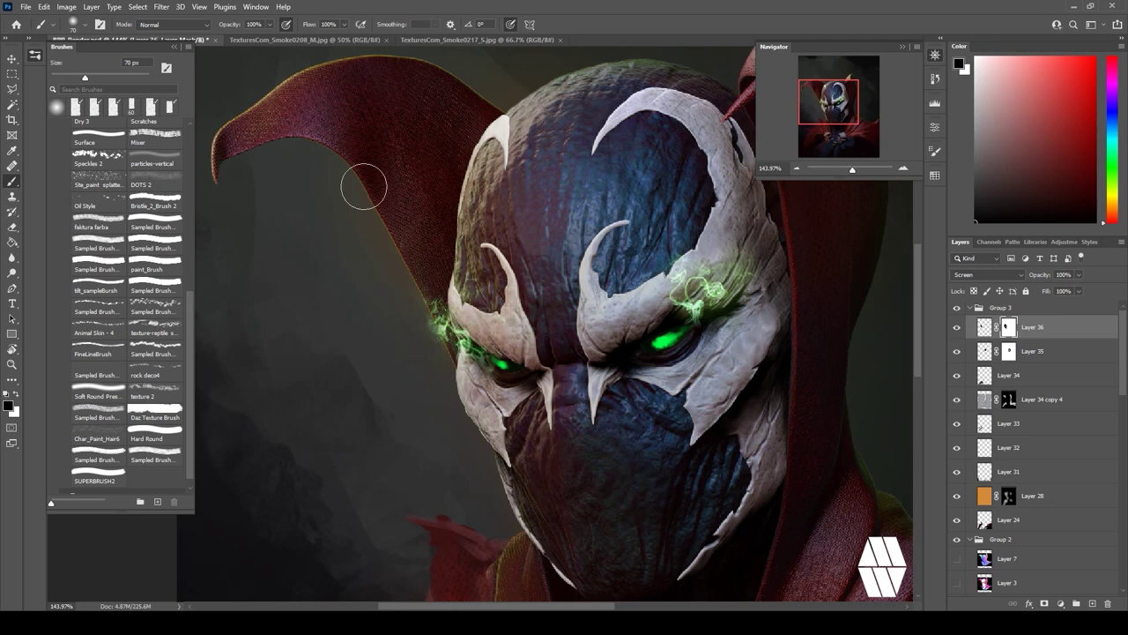
{"action": "key", "text": "ctrl+0"}
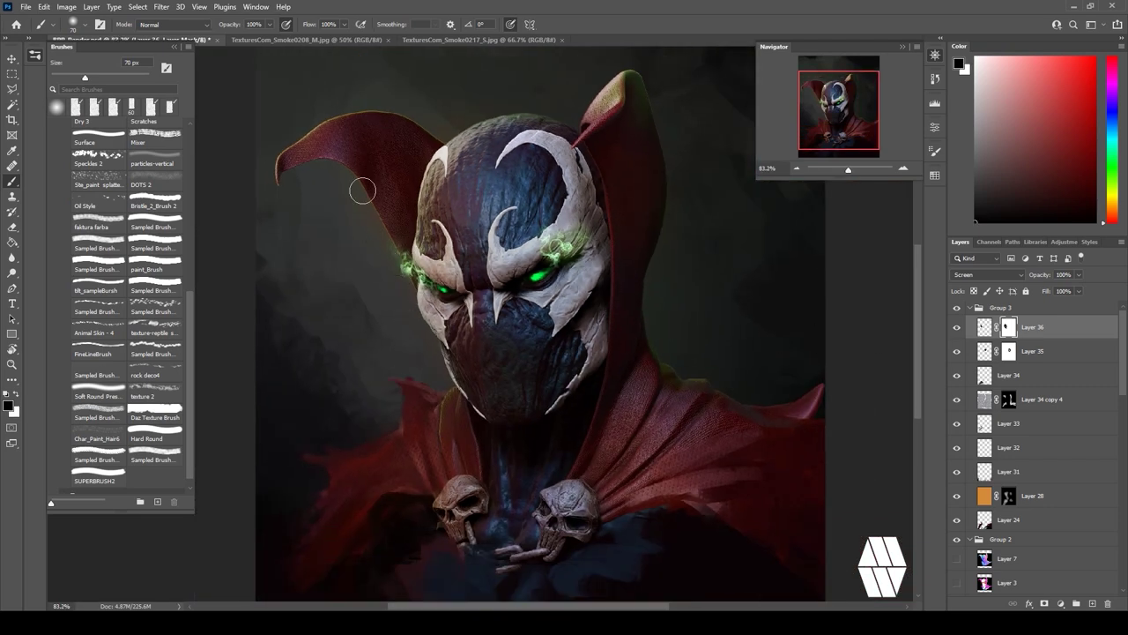
Add a new layer above both smoke layers, set it to Color Dodge and choose a yellow hue.
{"action": "left_click", "coordinate": [1032, 358]}
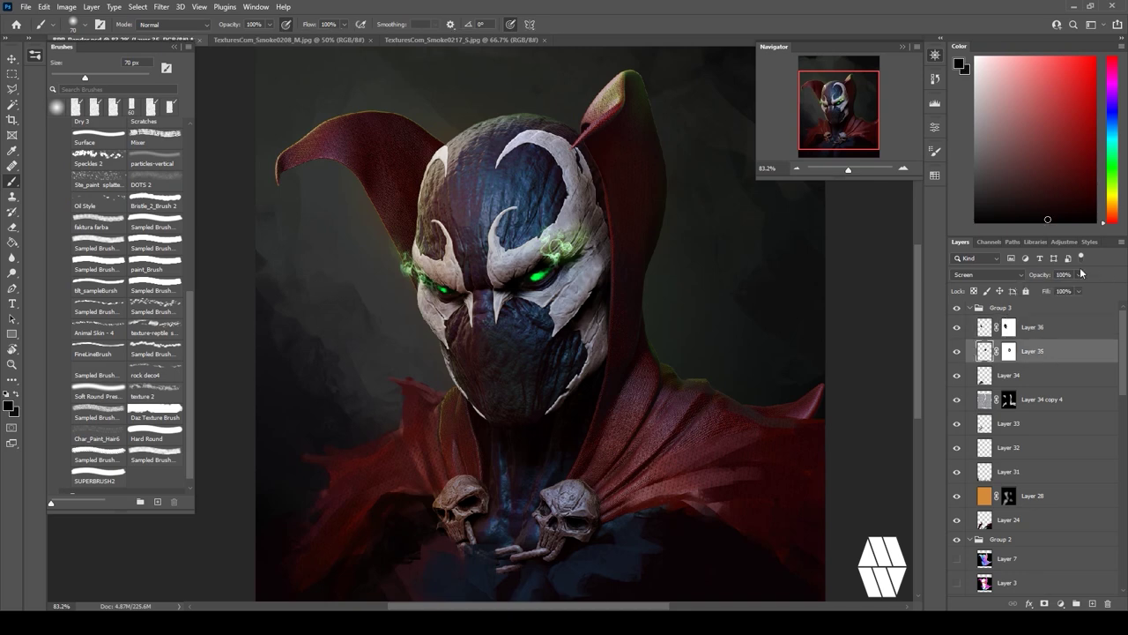
{"action": "left_click", "coordinate": [1047, 327]}
{"action": "left_click", "coordinate": [1092, 604]}
{"action": "left_click_drag", "start_coordinate": [446, 291], "coordinate": [498, 291], "text": "ctrl"}
{"action": "left_click", "coordinate": [1116, 196]}
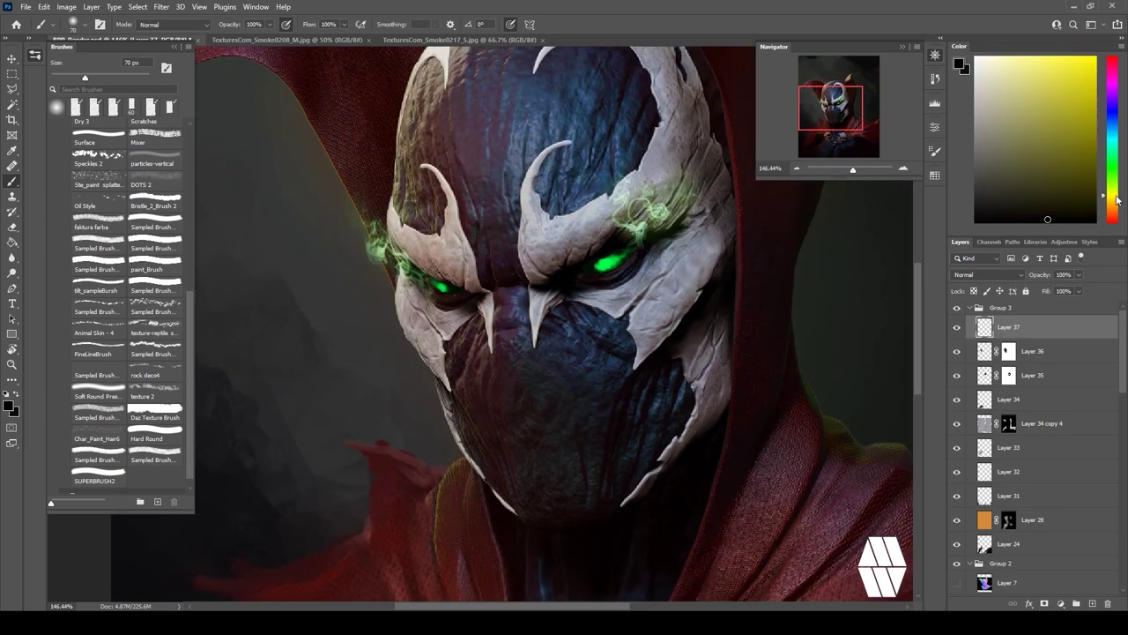
{"action": "scroll", "coordinate": [561, 244], "scroll_direction": "up", "scroll_amount": 2, "text": "alt"}
{"action": "left_click", "coordinate": [987, 275]}
{"action": "left_click", "coordinate": [980, 383]}
Touch up the glowing eyes with a 10 px bright yellow soft brush, undoing a stroke.
{"action": "key", "text": "bracketleft"}
{"action": "left_click", "coordinate": [748, 287]}
{"action": "key", "text": "bracketleft"}
{"action": "key", "text": "bracketleft"}
{"action": "key", "text": "bracketleft"}
{"action": "key", "text": "bracketleft"}
{"action": "key", "text": "bracketleft"}
{"action": "key", "text": "bracketleft"}
{"action": "key", "text": "bracketleft"}
{"action": "key", "text": "bracketleft"}
{"action": "key", "text": "bracketleft"}
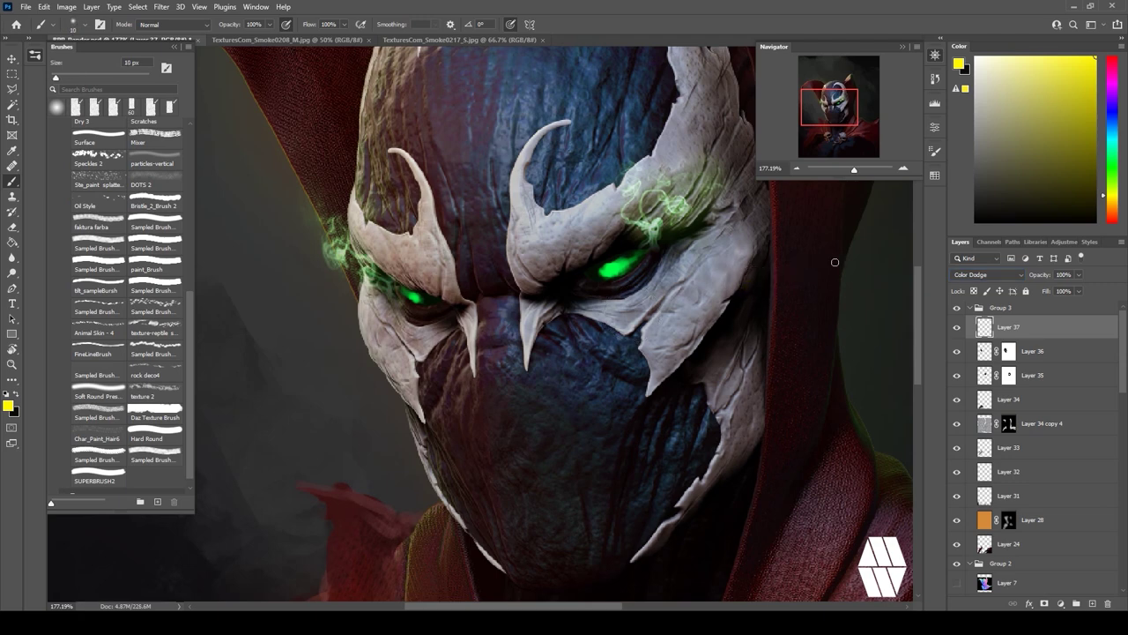
{"action": "key", "text": "ctrl+z"}
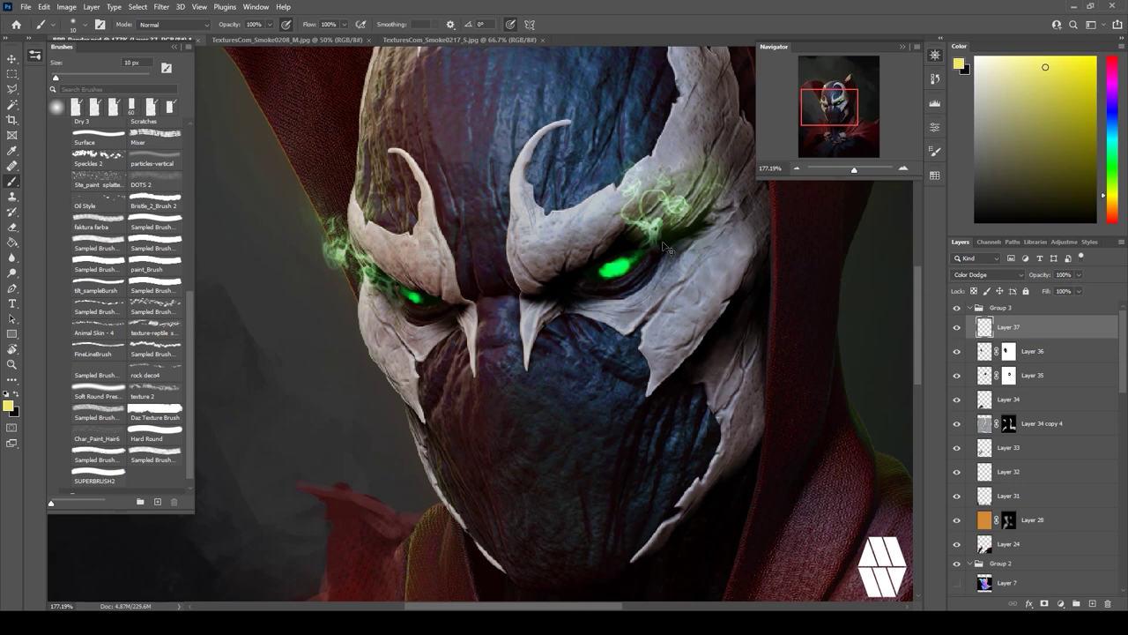
{"action": "key", "text": "ctrl+0"}
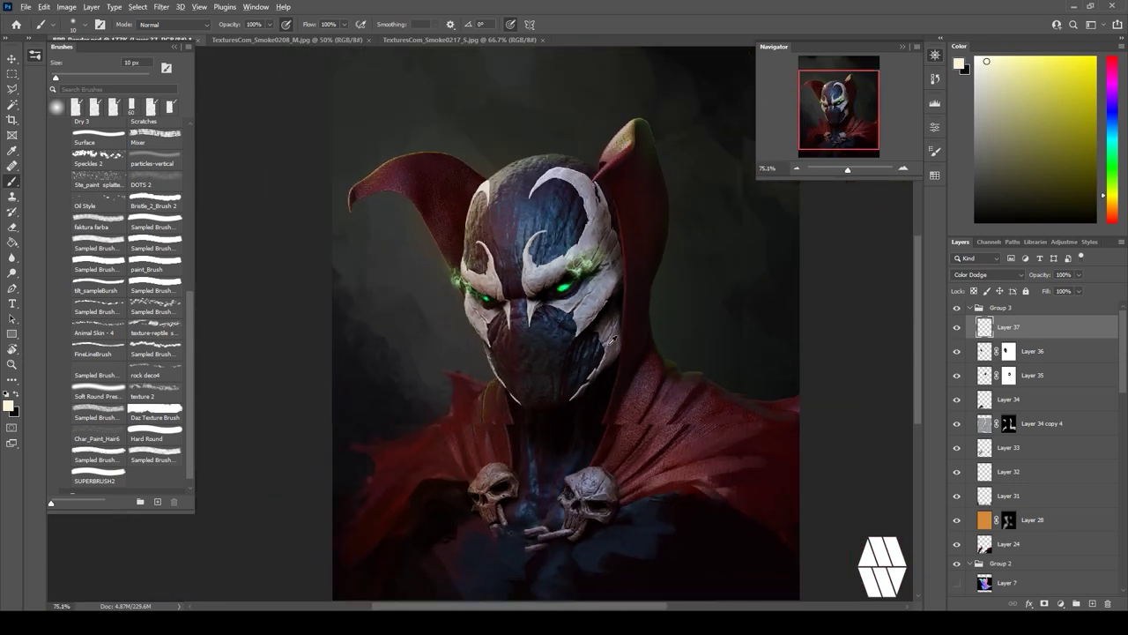
Erase part of the cape's right shoulder edge on Layer 24 with a 60 px textured eraser.
{"action": "left_click", "coordinate": [1027, 544]}
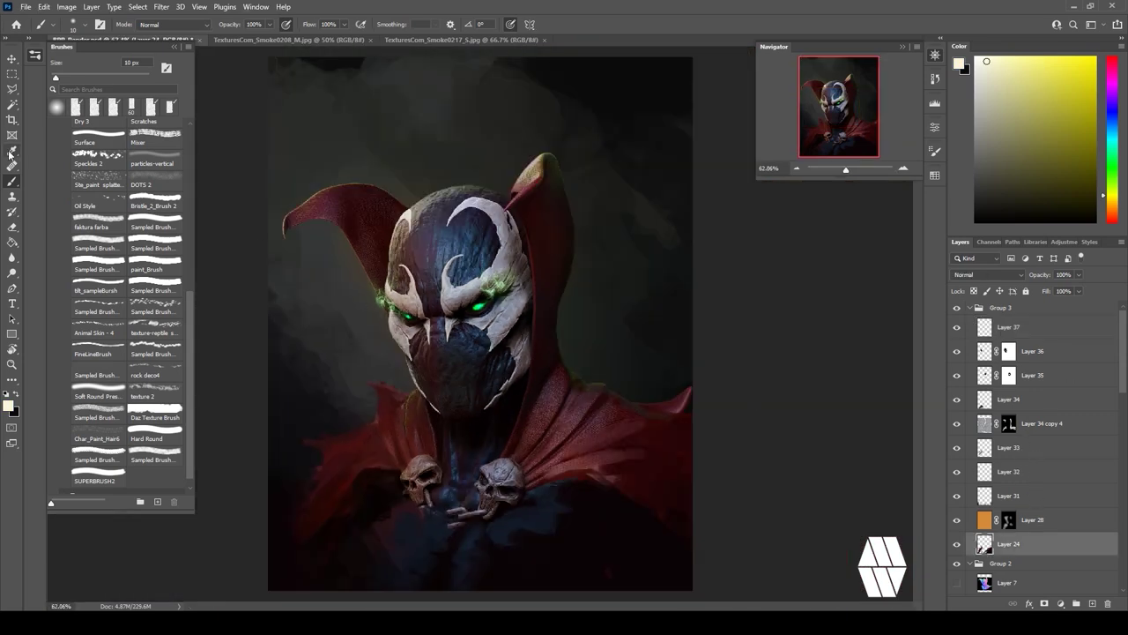
{"action": "key", "text": "e"}
{"action": "left_click_drag", "start_coordinate": [629, 418], "coordinate": [716, 382]}
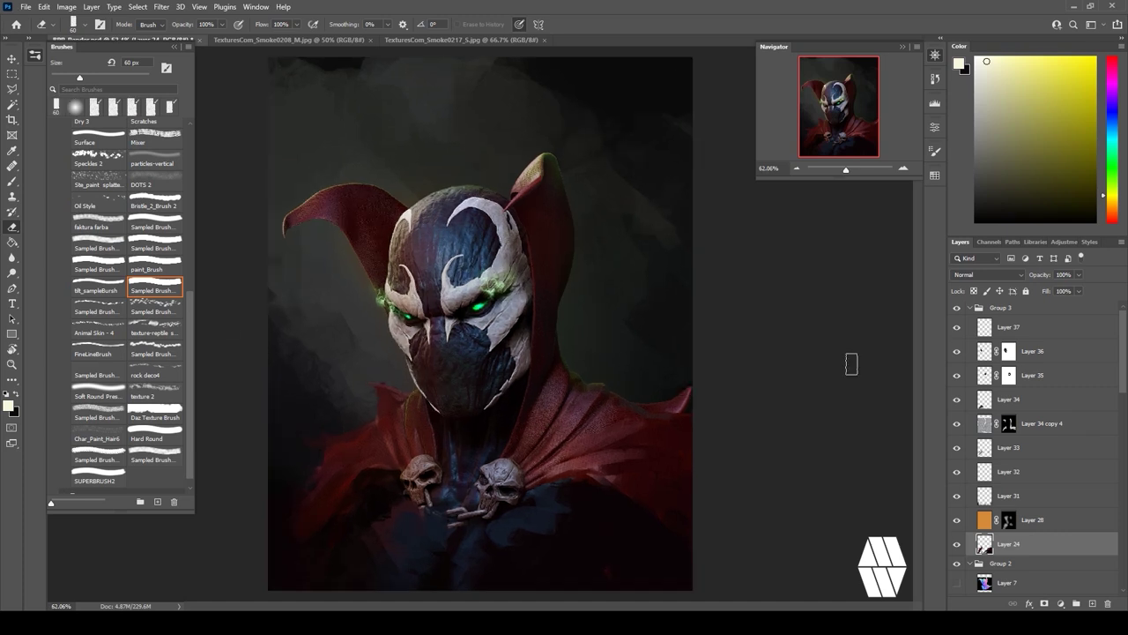
Add a new top layer and darken the area around the skull clasp's chain with a 175 px soft black brush.
{"action": "left_click", "coordinate": [1027, 327]}
{"action": "left_click", "coordinate": [1092, 604]}
{"action": "key", "text": "b"}
{"action": "left_click", "coordinate": [976, 221]}
{"action": "key", "text": "bracketright"}
{"action": "key", "text": "bracketright"}
{"action": "key", "text": "bracketright"}
{"action": "key", "text": "bracketright"}
{"action": "key", "text": "bracketright"}
{"action": "key", "text": "bracketright"}
{"action": "key", "text": "bracketright"}
{"action": "key", "text": "bracketright"}
{"action": "key", "text": "bracketright"}
{"action": "key", "text": "bracketright"}
{"action": "key", "text": "bracketright"}
{"action": "key", "text": "bracketright"}
{"action": "mouse_move", "coordinate": [420, 505]}
{"action": "left_mouse_down"}
{"action": "mouse_move", "coordinate": [401, 506]}
{"action": "mouse_move", "coordinate": [402, 496]}
{"action": "mouse_move", "coordinate": [513, 523]}
{"action": "left_mouse_up"}
Set the opacity of the chain-darkening layer to 83%.
{"action": "key", "text": "ctrl+d"}
{"action": "key", "text": "m"}
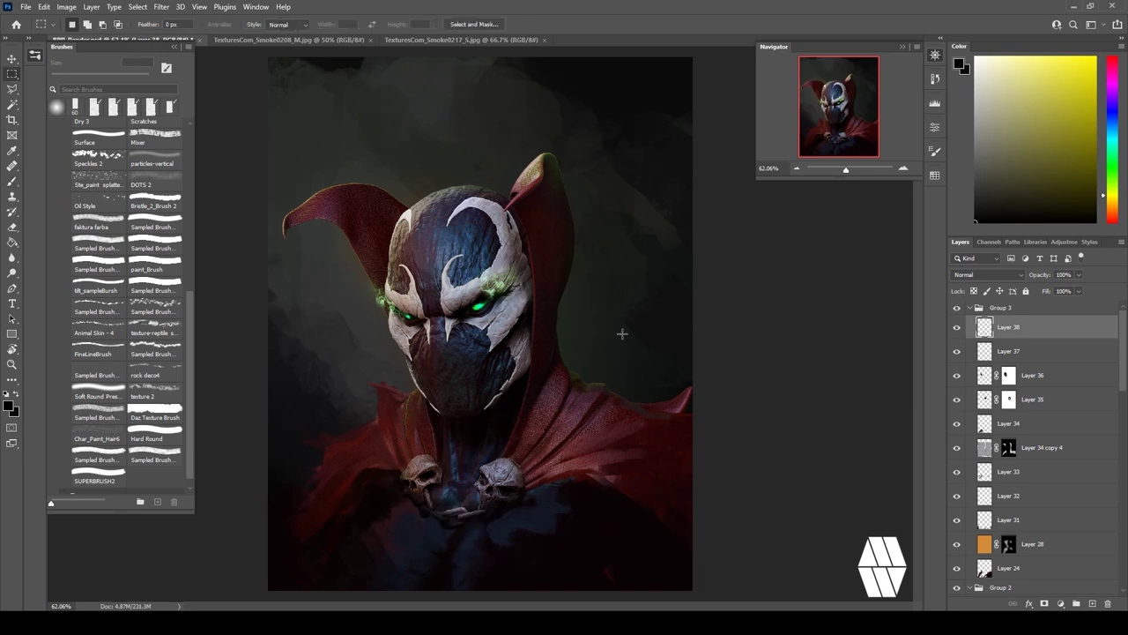
{"action": "left_click_drag", "start_coordinate": [1068, 296], "coordinate": [1069, 296]}
{"action": "key", "text": "b"}
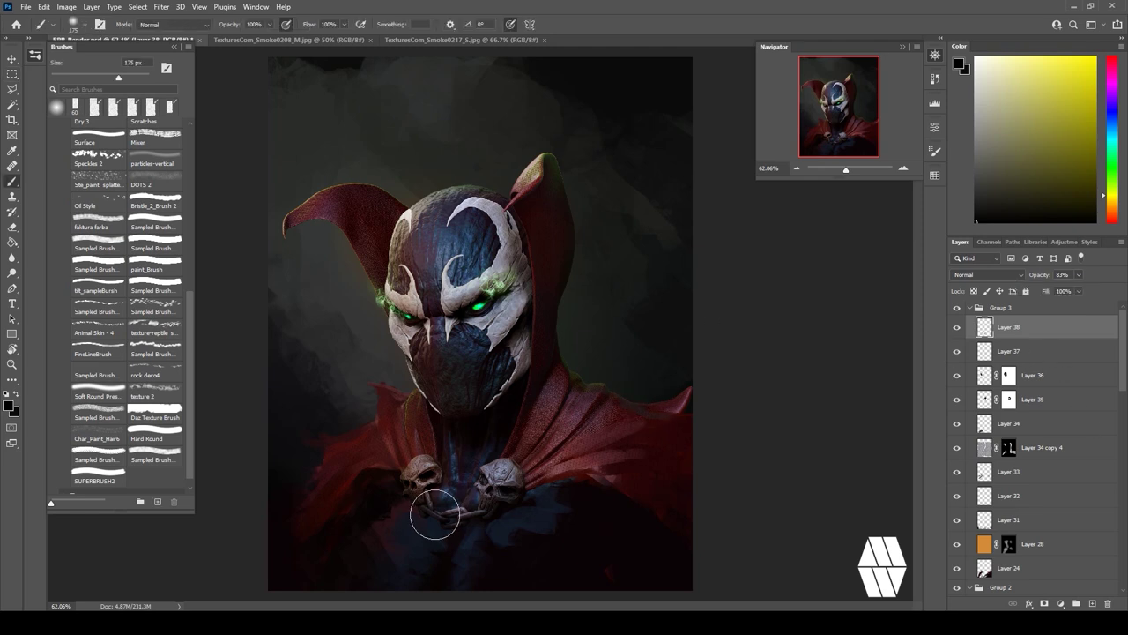
{"action": "scroll", "coordinate": [654, 373], "scroll_direction": "down", "scroll_amount": 1, "text": "alt"}
{"action": "scroll", "coordinate": [655, 368], "scroll_direction": "up", "scroll_amount": 1, "text": "alt"}
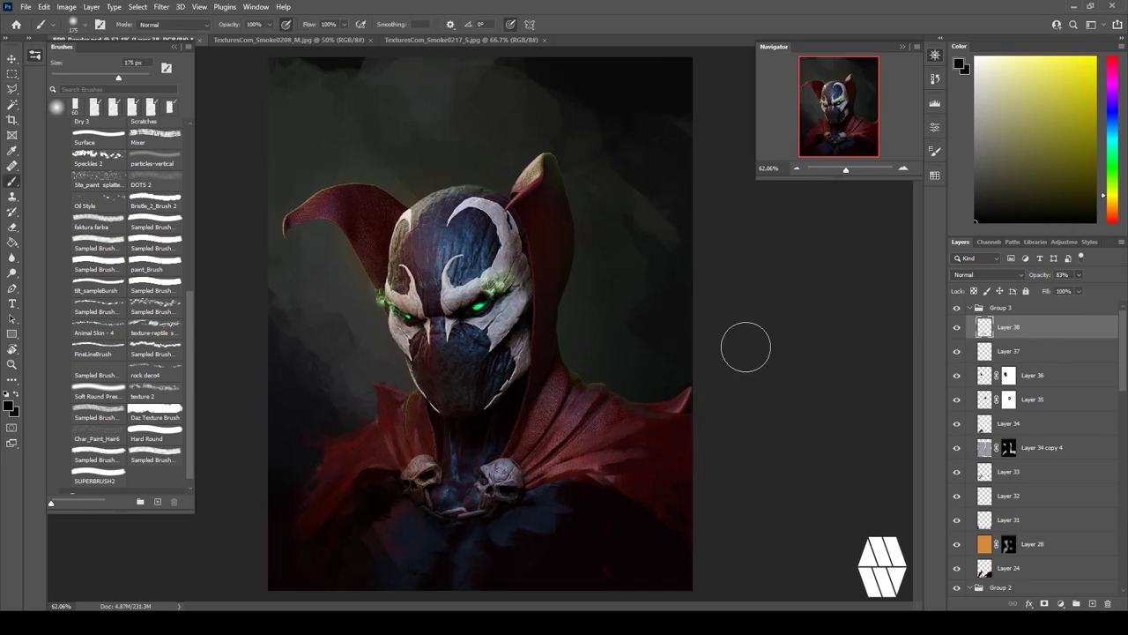
Set the opacity of the background's Screen-mode Layer 27 to 59%.
{"action": "scroll", "coordinate": [1089, 463], "scroll_direction": "down", "scroll_amount": 10}
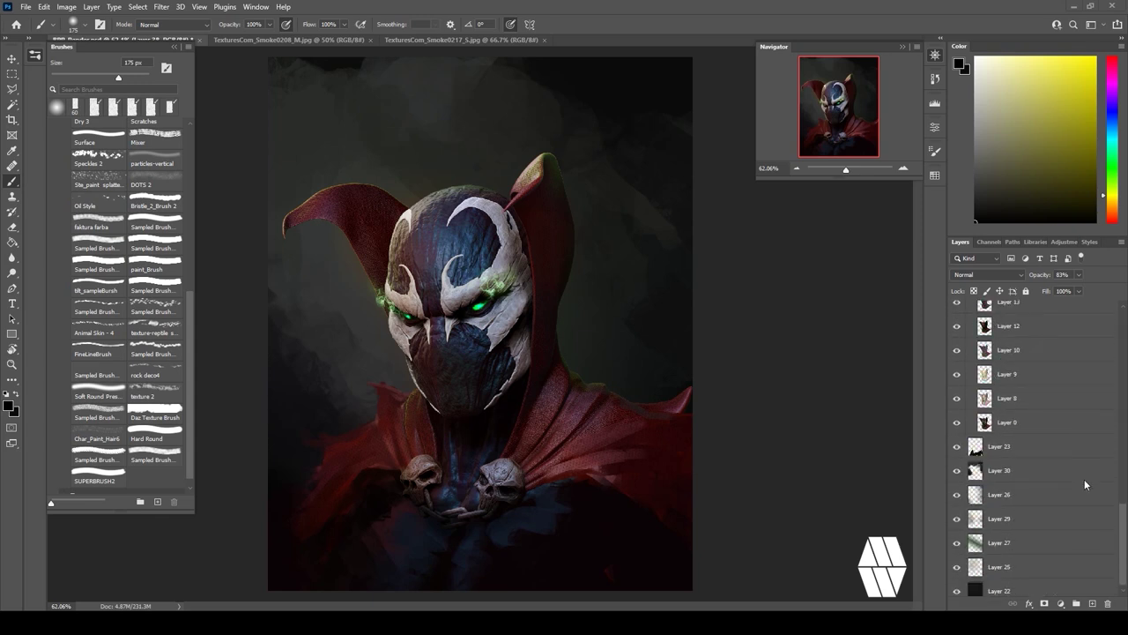
{"action": "left_click", "coordinate": [1027, 539]}
{"action": "left_click", "coordinate": [1079, 275]}
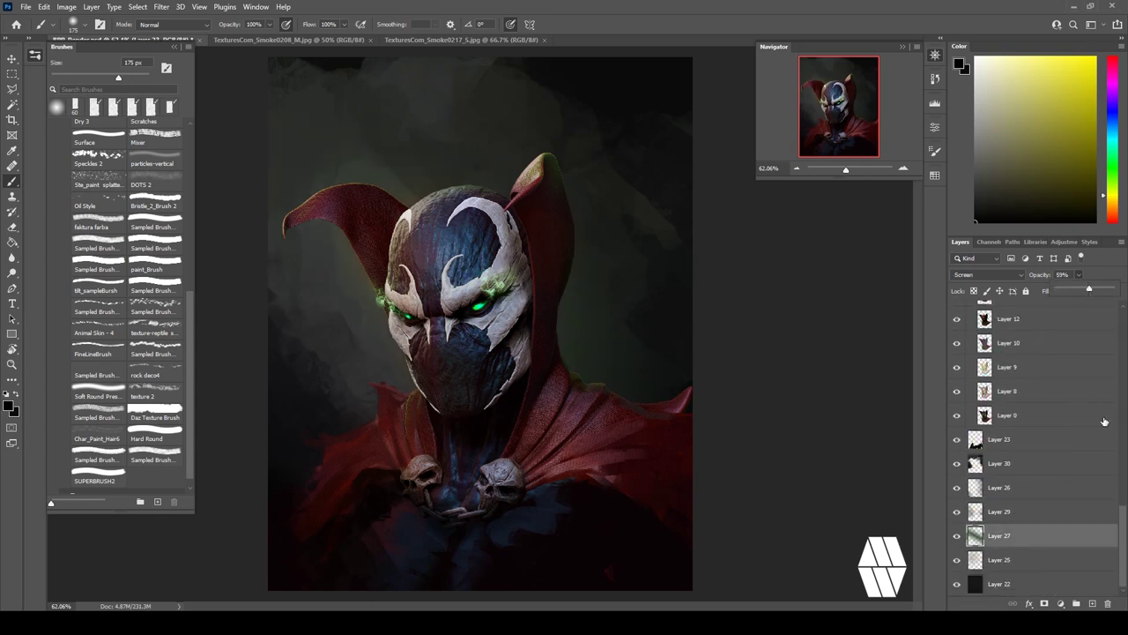
Add a new layer above Layer 39 in Group 3 and set the painting colour to bright green.
{"action": "left_click_drag", "start_coordinate": [1123, 537], "coordinate": [1123, 291]}
{"action": "left_click", "coordinate": [1085, 328]}
{"action": "left_click", "coordinate": [1092, 604]}
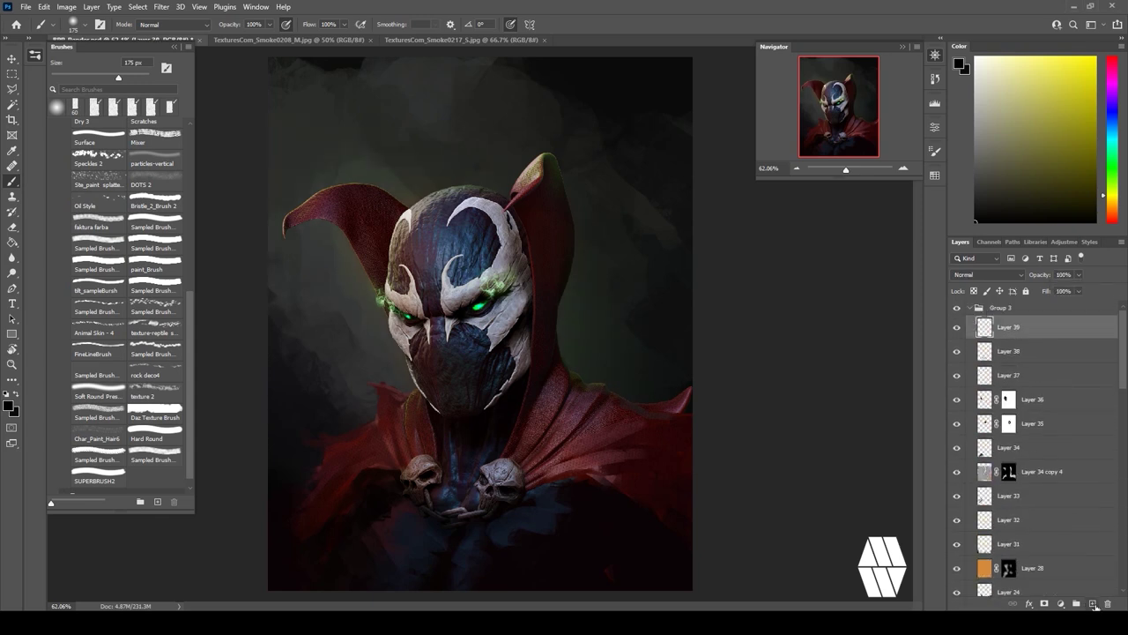
{"action": "left_click", "coordinate": [1094, 604]}
{"action": "left_click", "coordinate": [1112, 182]}
Try green reflected gradients over the figure on the new layer, blended in Overlay mode.
{"action": "right_click", "coordinate": [12, 242]}
{"action": "left_click", "coordinate": [58, 243]}
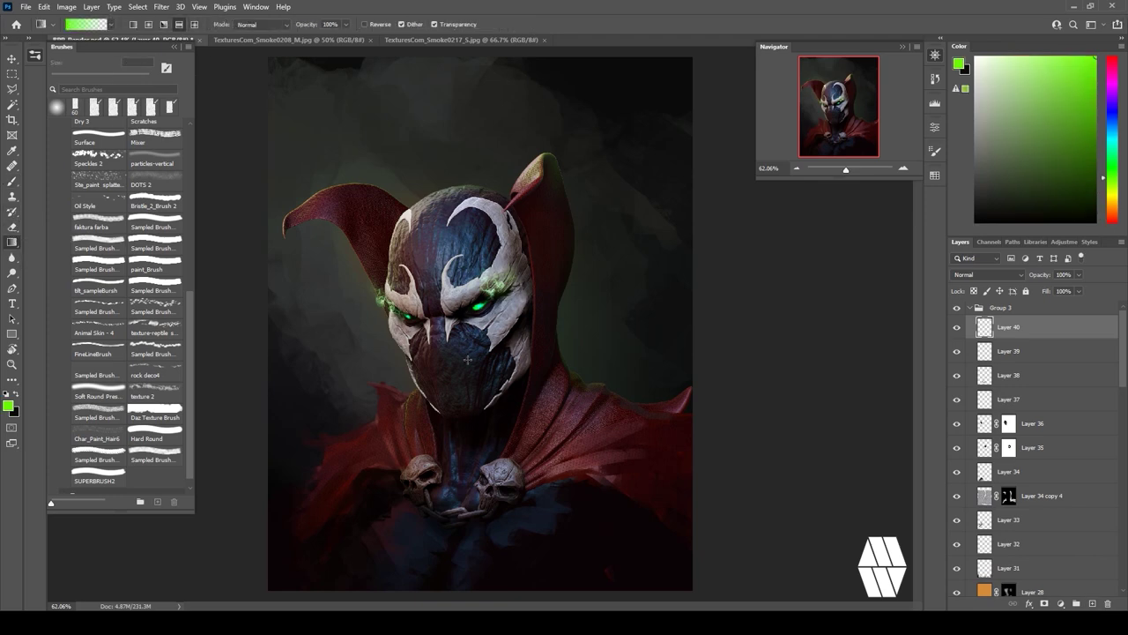
{"action": "left_click_drag", "start_coordinate": [333, 480], "coordinate": [295, 540]}
{"action": "key", "text": "ctrl+z"}
{"action": "left_click_drag", "start_coordinate": [560, 486], "coordinate": [682, 327]}
{"action": "key", "text": "ctrl+z"}
{"action": "left_click_drag", "start_coordinate": [554, 324], "coordinate": [529, 559]}
{"action": "left_click", "coordinate": [987, 274]}
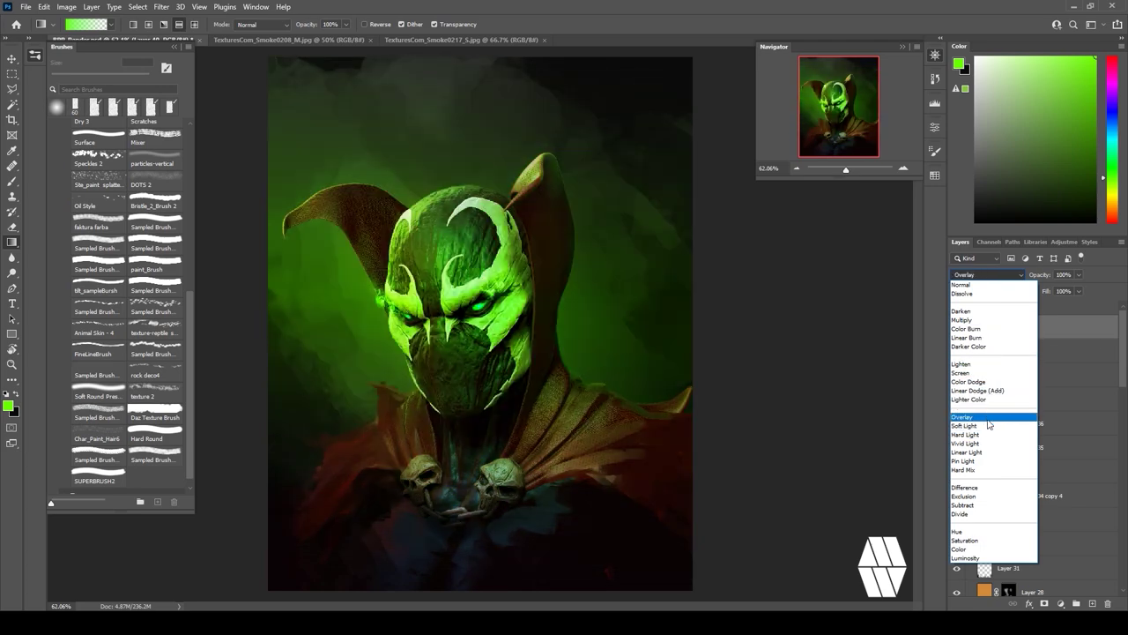
{"action": "left_click", "coordinate": [989, 419]}
{"action": "key", "text": "ctrl+z"}
{"action": "key", "text": "ctrl+z"}
Try a green reflected gradient band across the face in Color Dodge mode.
{"action": "left_click_drag", "start_coordinate": [436, 388], "coordinate": [437, 389]}
{"action": "key", "text": "ctrl+z"}
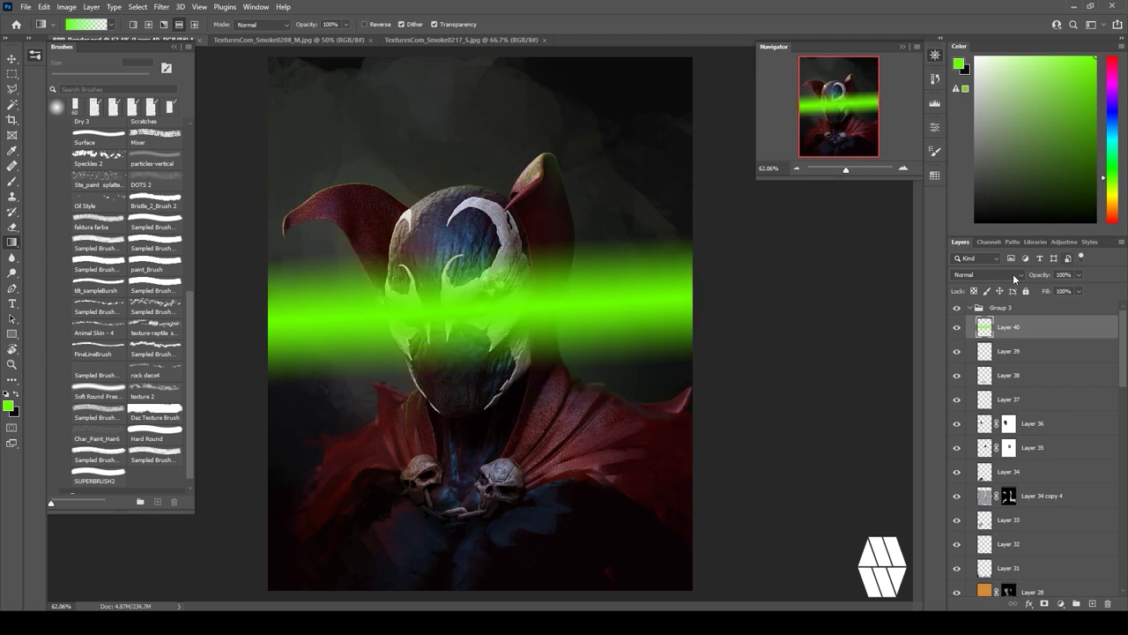
{"action": "left_click", "coordinate": [1012, 273]}
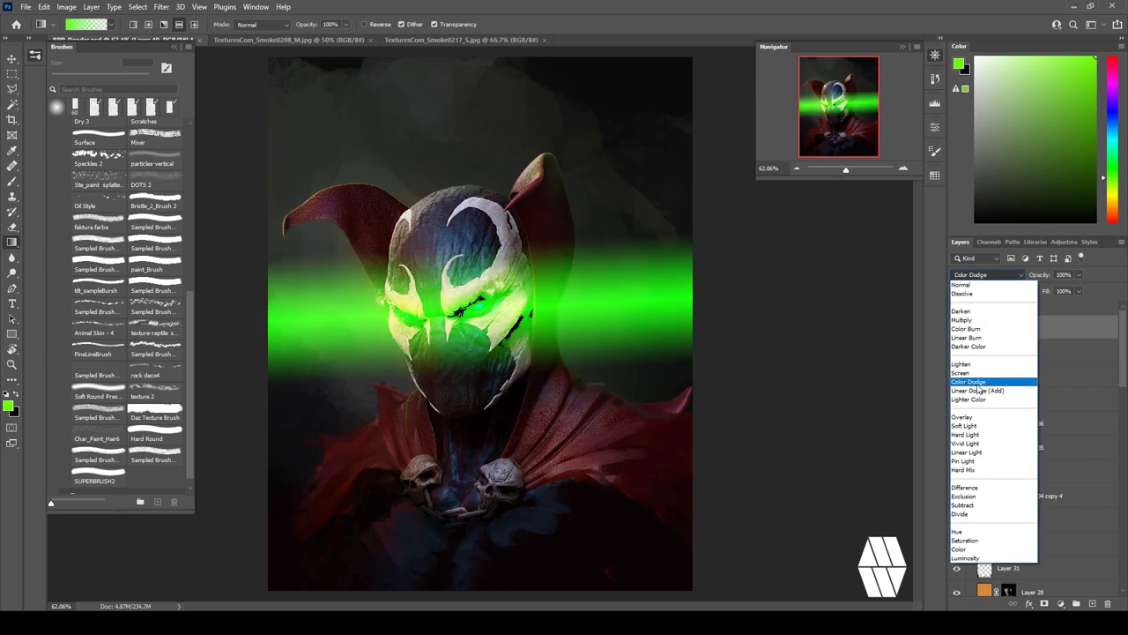
{"action": "left_click", "coordinate": [816, 276]}
{"action": "key", "text": "ctrl+z"}
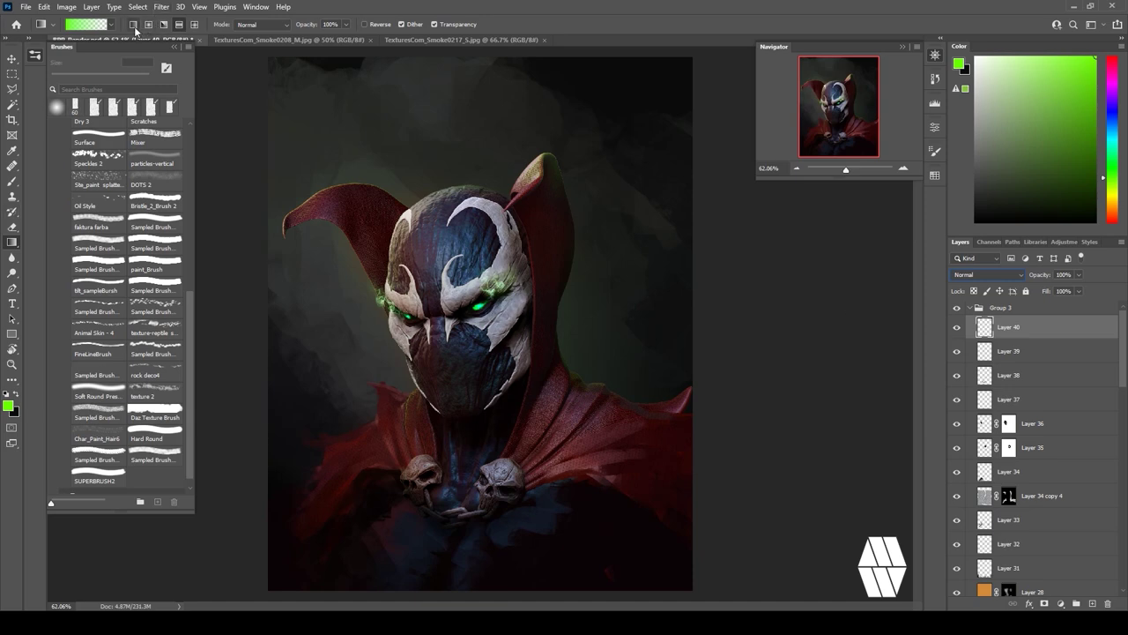
Fill Layer 40 with green in Soft Light mode at 46% opacity and 45% fill.
{"action": "right_click", "coordinate": [13, 245]}
{"action": "left_click", "coordinate": [62, 253]}
{"action": "left_click", "coordinate": [494, 265]}
{"action": "left_click", "coordinate": [966, 275]}
{"action": "left_click", "coordinate": [964, 424]}
{"action": "left_click", "coordinate": [1079, 275]}
{"action": "mouse_move", "coordinate": [1080, 288]}
{"action": "left_mouse_down"}
{"action": "mouse_move", "coordinate": [1046, 289]}
{"action": "mouse_move", "coordinate": [1049, 310]}
{"action": "left_mouse_up"}
{"action": "left_click", "coordinate": [1099, 281]}
{"action": "left_click", "coordinate": [1079, 291]}
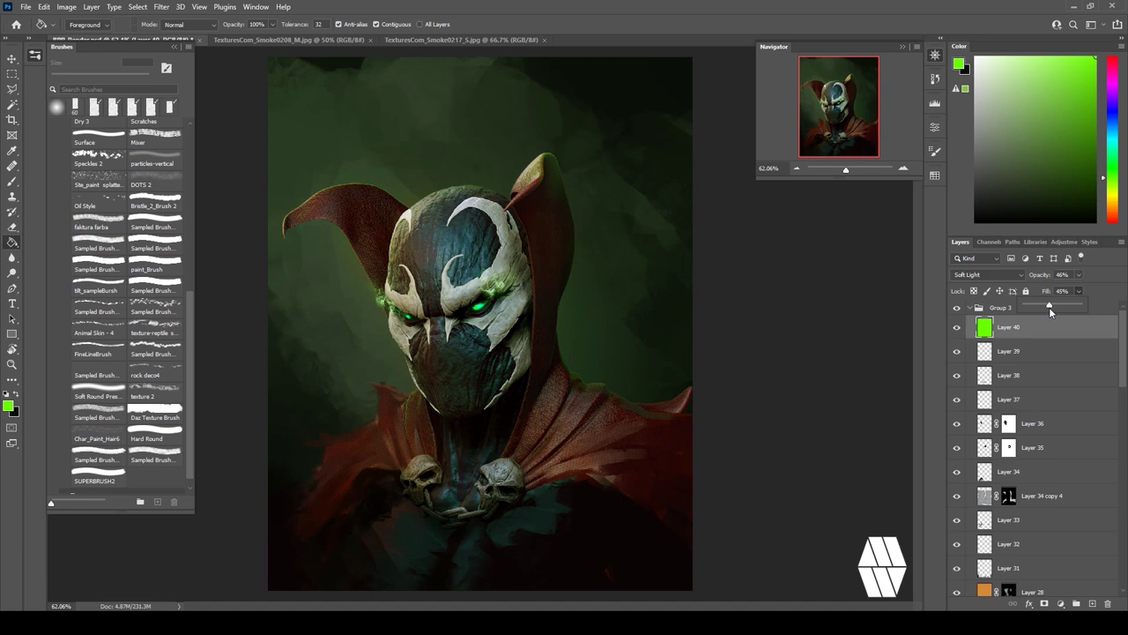
Add a new layer above the green fill layer and choose a muted violet-blue colour.
{"action": "left_click", "coordinate": [1092, 604]}
{"action": "left_click", "coordinate": [1114, 112]}
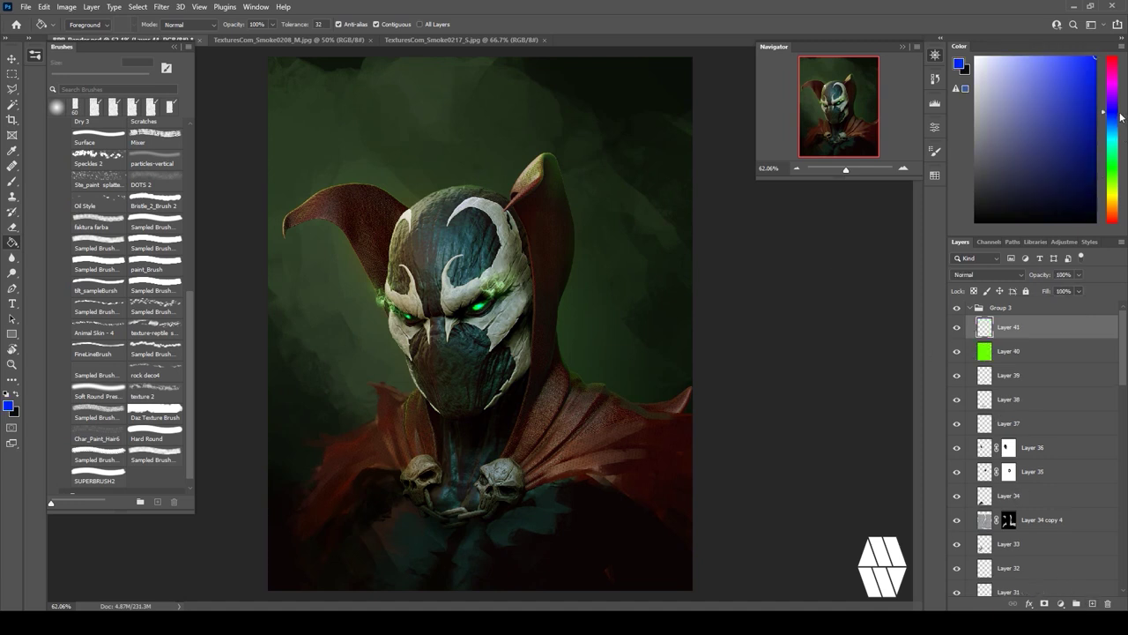
{"action": "left_click", "coordinate": [998, 158]}
Try muted violet-blue linear gradients from the canvas's upper edge and left side on Layer 41.
{"action": "right_click", "coordinate": [12, 246]}
{"action": "left_click", "coordinate": [59, 241]}
{"action": "left_click_drag", "start_coordinate": [519, 63], "coordinate": [519, 336]}
{"action": "left_click", "coordinate": [977, 276]}
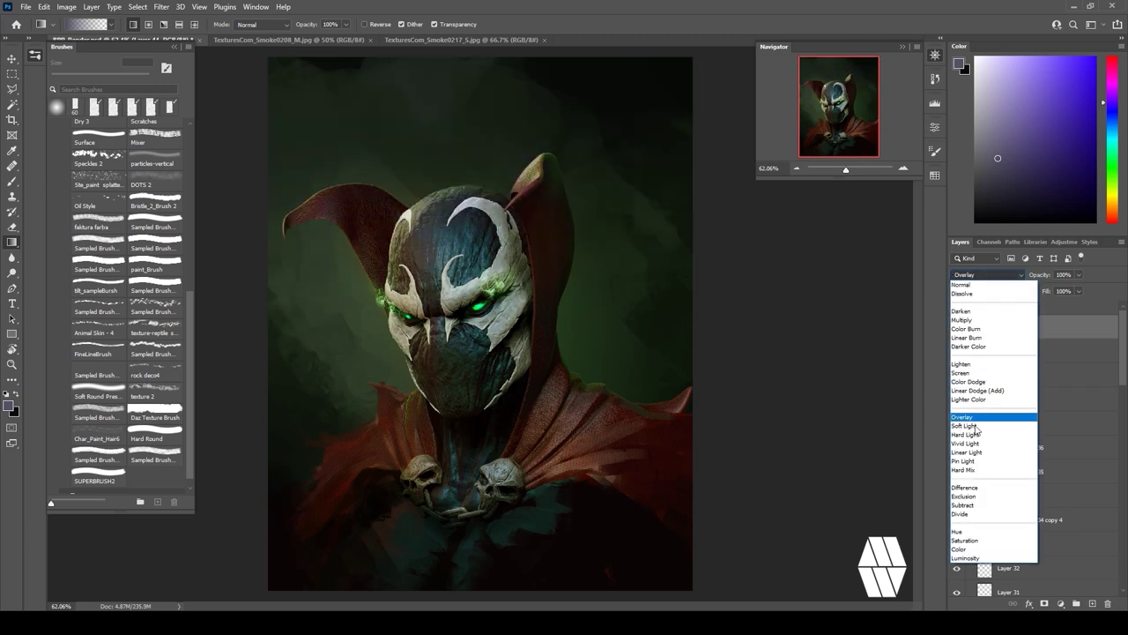
{"action": "left_click", "coordinate": [973, 547]}
{"action": "key", "text": "ctrl+z"}
{"action": "key", "text": "ctrl+z"}
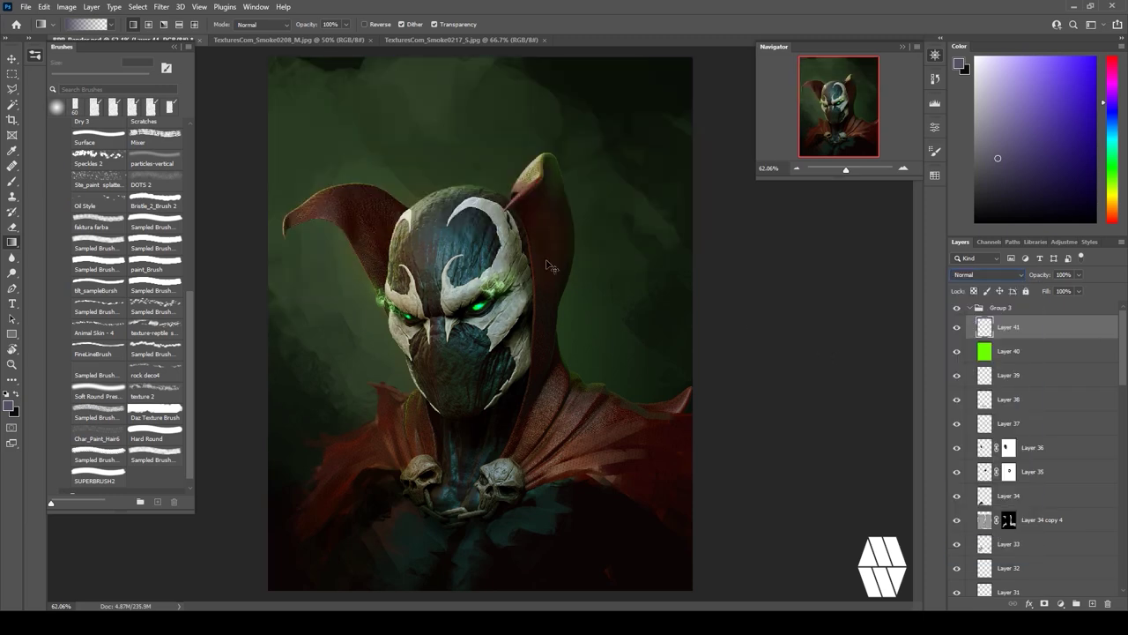
{"action": "left_click_drag", "start_coordinate": [287, 264], "coordinate": [551, 300]}
{"action": "key", "text": "ctrl+z"}
Apply a dark blue linear gradient from the canvas's upper-right edge toward the face on Layer 41, using Color mode and reduced fill.
{"action": "left_click", "coordinate": [1069, 173]}
{"action": "left_click_drag", "start_coordinate": [302, 119], "coordinate": [487, 284]}
{"action": "key", "text": "ctrl+z"}
{"action": "left_click_drag", "start_coordinate": [265, 60], "coordinate": [493, 344]}
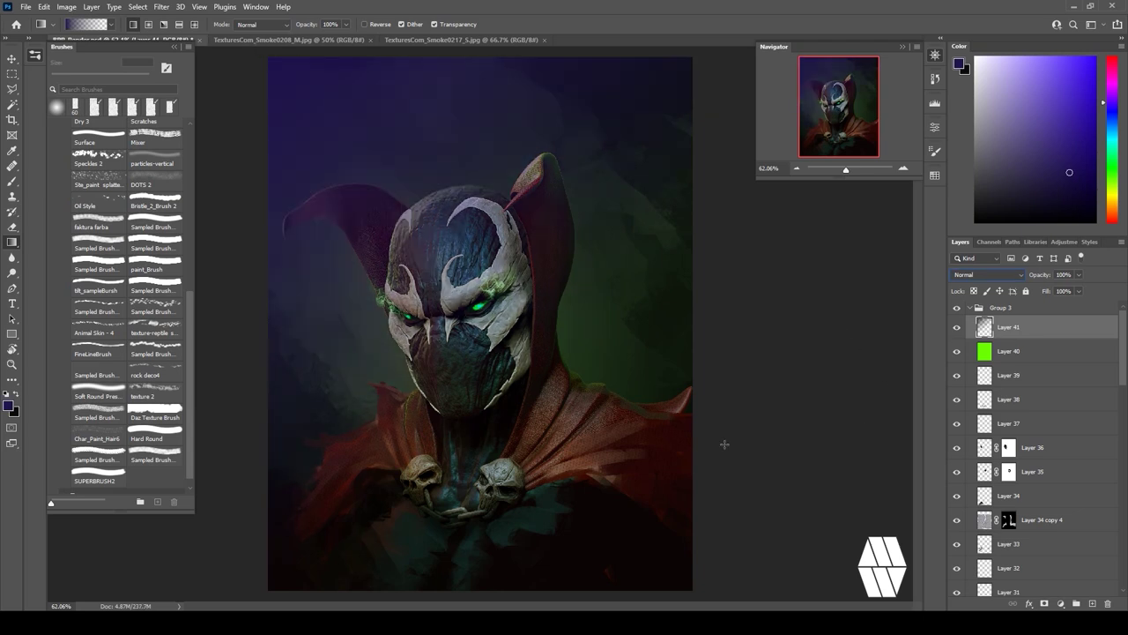
{"action": "left_click", "coordinate": [772, 351], "text": "alt"}
{"action": "left_click", "coordinate": [280, 63], "text": "alt"}
{"action": "key", "text": "ctrl+z"}
{"action": "left_click_drag", "start_coordinate": [693, 99], "coordinate": [413, 333]}
{"action": "left_click", "coordinate": [1017, 274]}
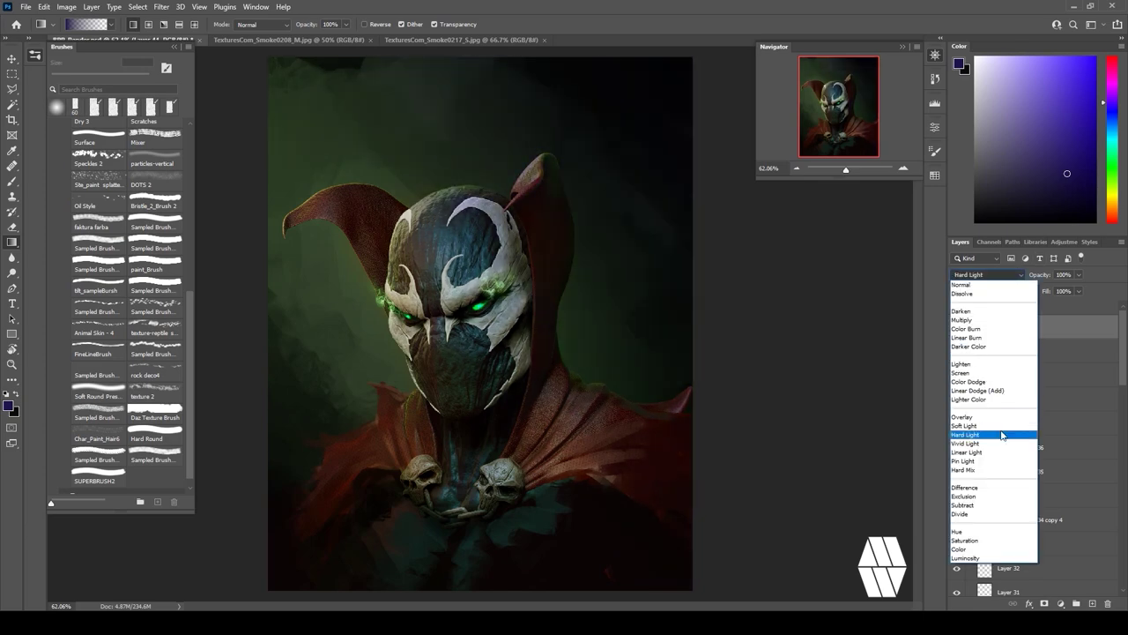
{"action": "left_click", "coordinate": [1009, 549]}
{"action": "left_click_drag", "start_coordinate": [1045, 295], "coordinate": [1042, 294]}
{"action": "left_click", "coordinate": [1079, 291]}
Add a new layer above Layer 30 and prepare the faktura farba brush at 600 px with a sampled background green.
{"action": "left_click_drag", "start_coordinate": [1122, 376], "coordinate": [1121, 574]}
{"action": "left_click", "coordinate": [1040, 461]}
{"action": "left_click", "coordinate": [1094, 603]}
{"action": "left_click", "coordinate": [106, 225]}
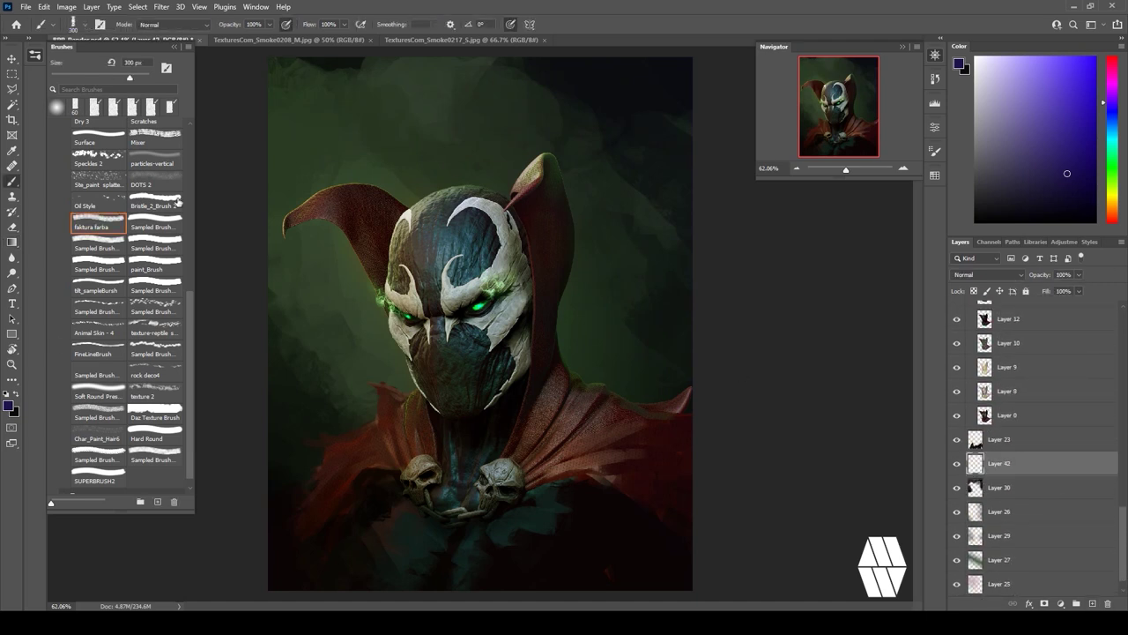
{"action": "left_click", "coordinate": [387, 155], "text": "alt"}
{"action": "key", "text": "bracketright"}
{"action": "key", "text": "bracketright"}
{"action": "key", "text": "bracketright"}
Paint textured green and muted blue strokes on both sides of the background, and set Layer 42 to 37% opacity and 54% fill.
{"action": "left_click_drag", "start_coordinate": [332, 376], "coordinate": [392, 392]}
{"action": "mouse_move", "coordinate": [661, 403]}
{"action": "left_mouse_down"}
{"action": "mouse_move", "coordinate": [670, 352]}
{"action": "mouse_move", "coordinate": [607, 274]}
{"action": "left_mouse_up"}
{"action": "left_click", "coordinate": [1113, 112]}
{"action": "left_click_drag", "start_coordinate": [322, 317], "coordinate": [296, 190]}
{"action": "left_click", "coordinate": [1079, 275]}
{"action": "left_click_drag", "start_coordinate": [1040, 288], "coordinate": [1046, 289]}
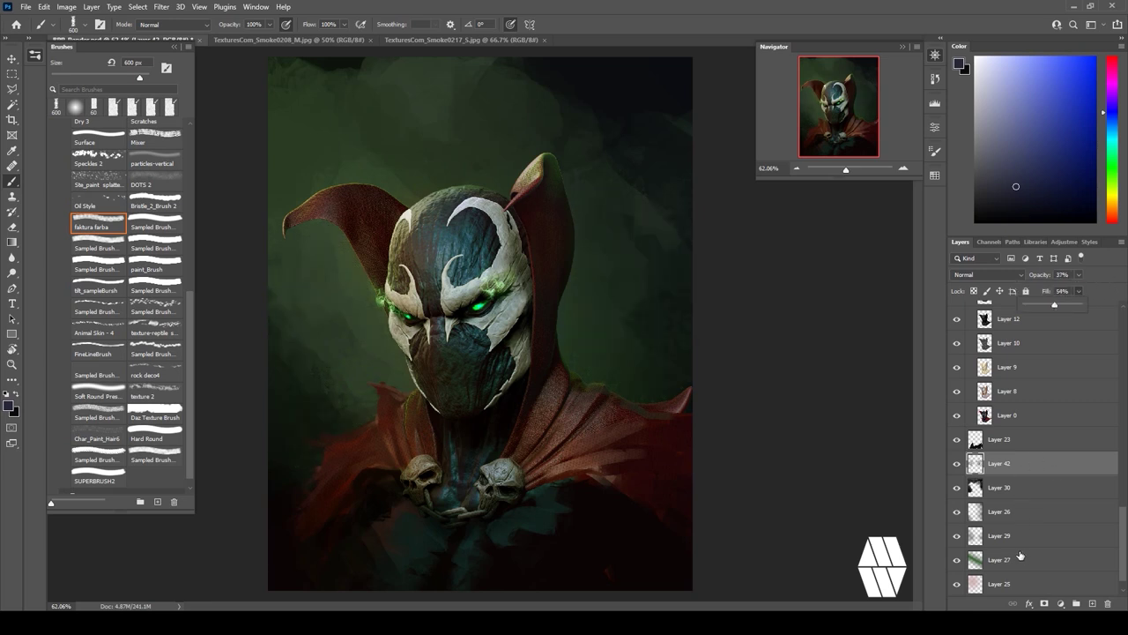
Compare the image with and without Layer 30, and set that layer's fill to 83%.
{"action": "scroll", "coordinate": [1020, 558], "scroll_direction": "down", "scroll_amount": 1}
{"action": "left_click", "coordinate": [958, 465]}
{"action": "left_click", "coordinate": [958, 464]}
{"action": "left_click", "coordinate": [1012, 470]}
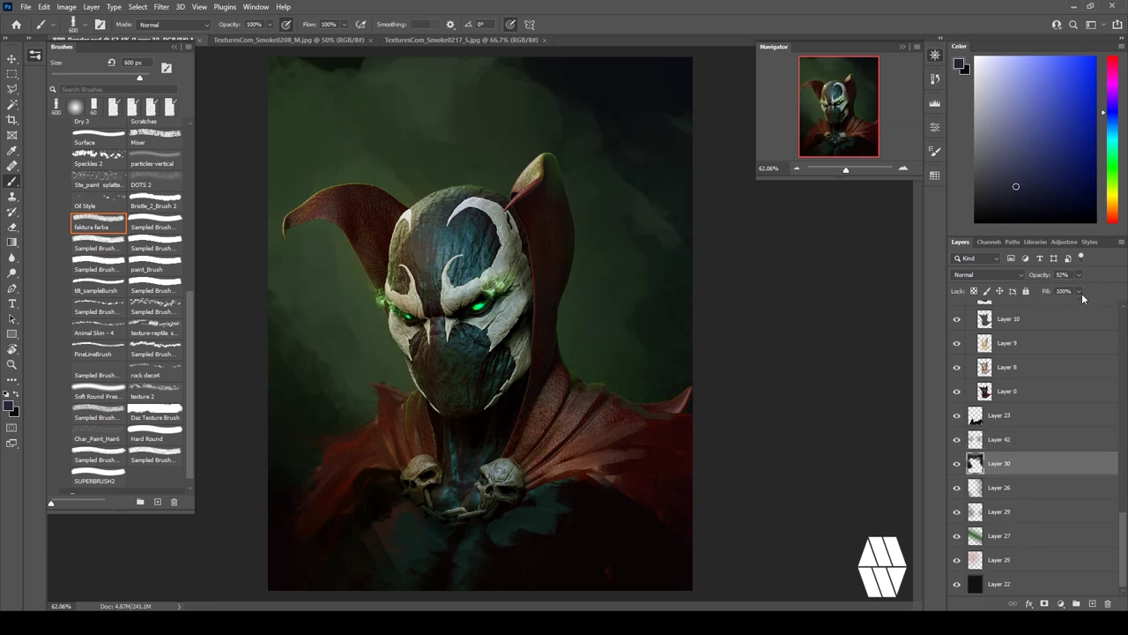
{"action": "left_click", "coordinate": [862, 374]}
Add a new layer above Layer 42 and prepare a radial gradient in a pale green sampled beside the eye.
{"action": "scroll", "coordinate": [1055, 473], "scroll_direction": "up", "scroll_amount": 1}
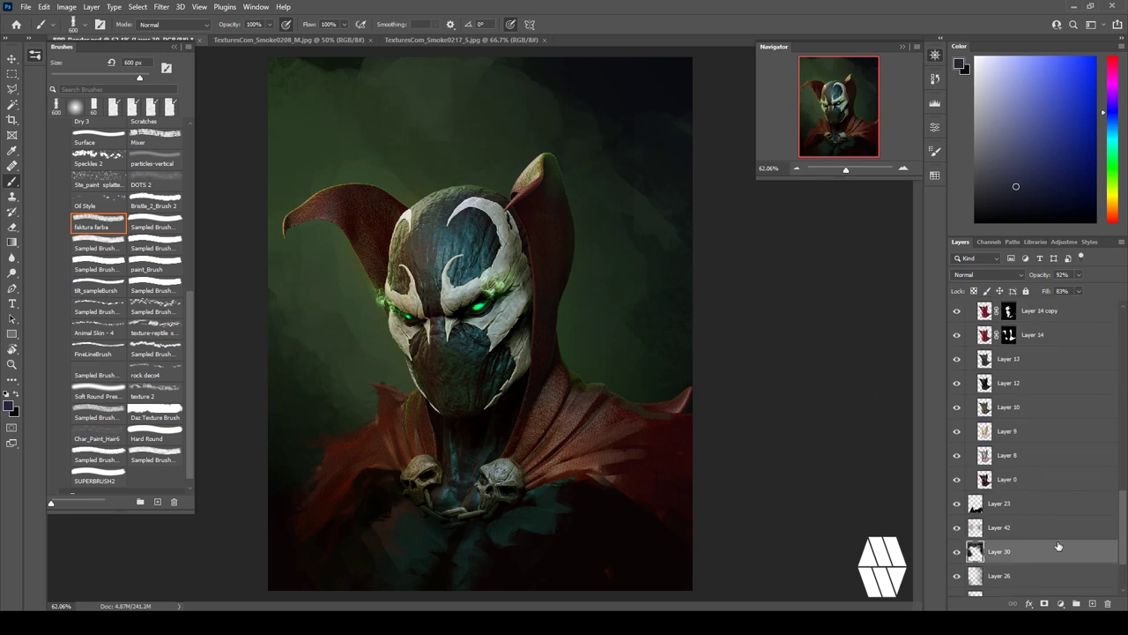
{"action": "left_click", "coordinate": [1045, 532]}
{"action": "left_click", "coordinate": [1093, 605]}
{"action": "key", "text": "e"}
{"action": "key", "text": "g"}
{"action": "left_click", "coordinate": [149, 26]}
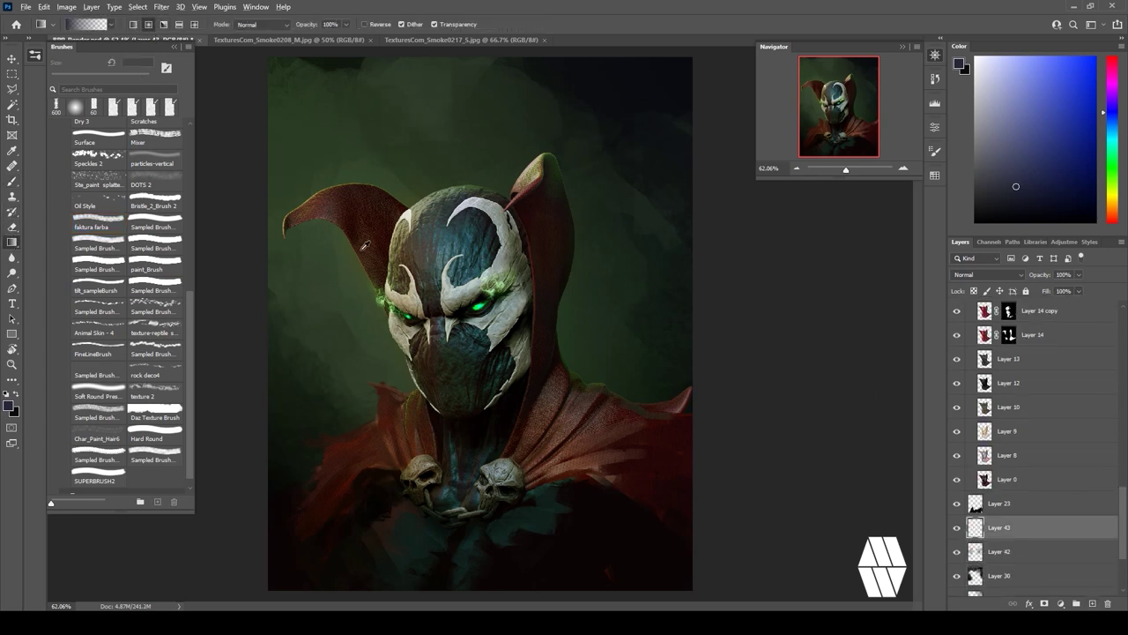
{"action": "left_click", "coordinate": [396, 301], "text": "alt"}
{"action": "left_click", "coordinate": [395, 300], "text": "alt"}
Draw a pale green radial glow behind the head and set Layer 43 to 41% opacity and 66% fill.
{"action": "left_click_drag", "start_coordinate": [467, 325], "coordinate": [704, 574]}
{"action": "key", "text": "ctrl+z"}
{"action": "left_click_drag", "start_coordinate": [467, 304], "coordinate": [653, 538]}
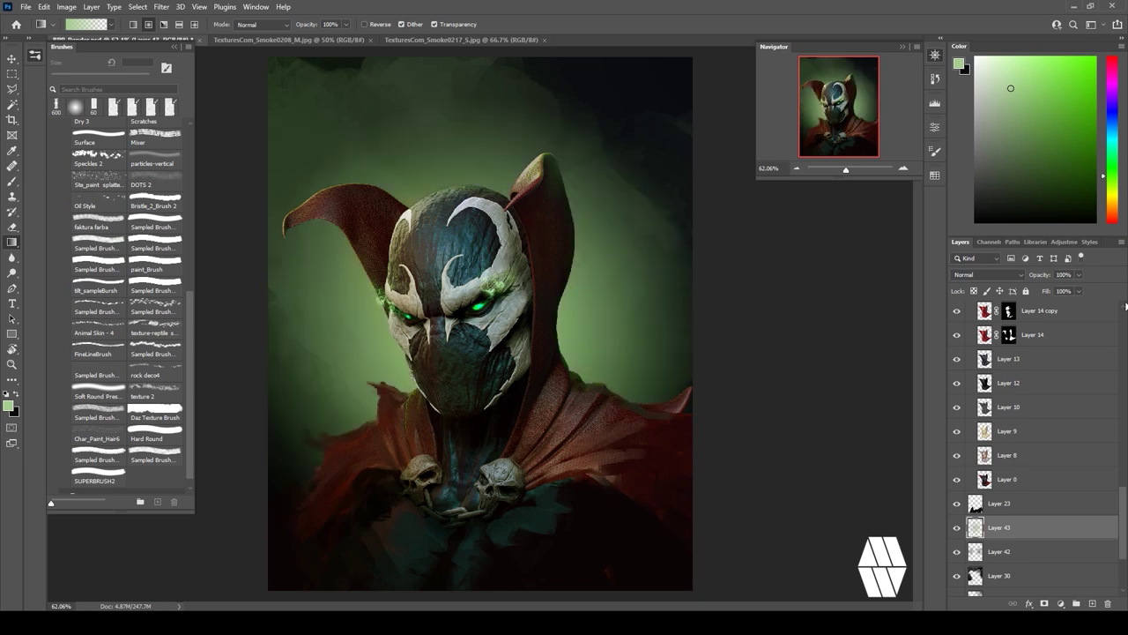
{"action": "left_click_drag", "start_coordinate": [1048, 291], "coordinate": [1061, 313]}
{"action": "left_click", "coordinate": [1078, 291]}
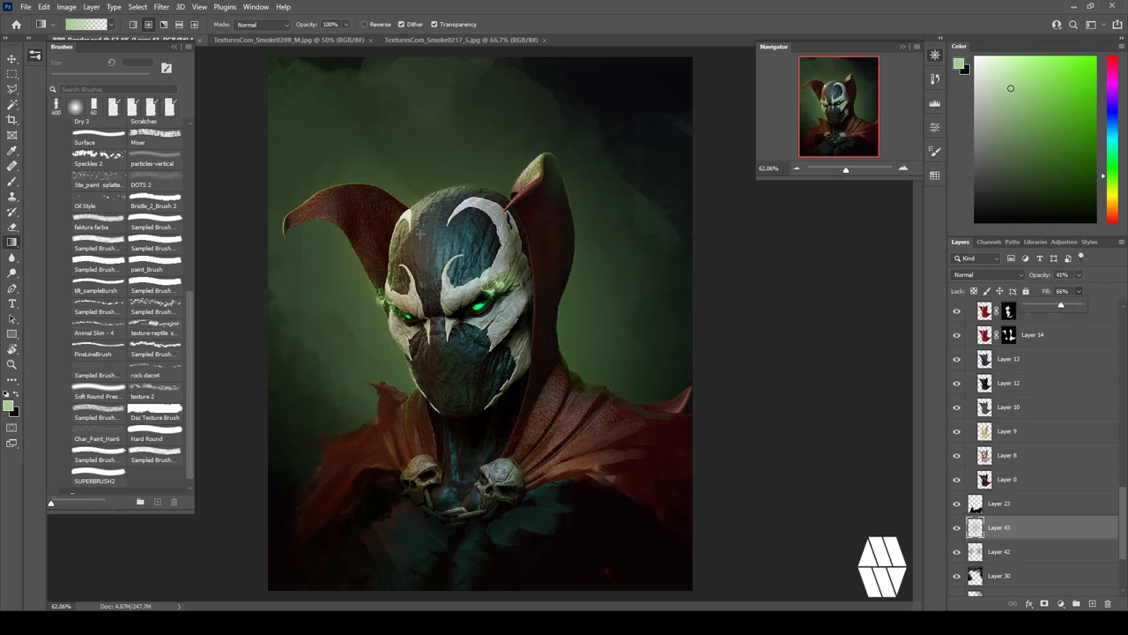
Add a new layer above Layer 41 and paint dark strokes over the lower torso with a 100 px Knife/Bristles brush.
{"action": "scroll", "coordinate": [1077, 453], "scroll_direction": "up", "scroll_amount": 1}
{"action": "scroll", "coordinate": [101, 169], "scroll_direction": "up", "scroll_amount": 8}
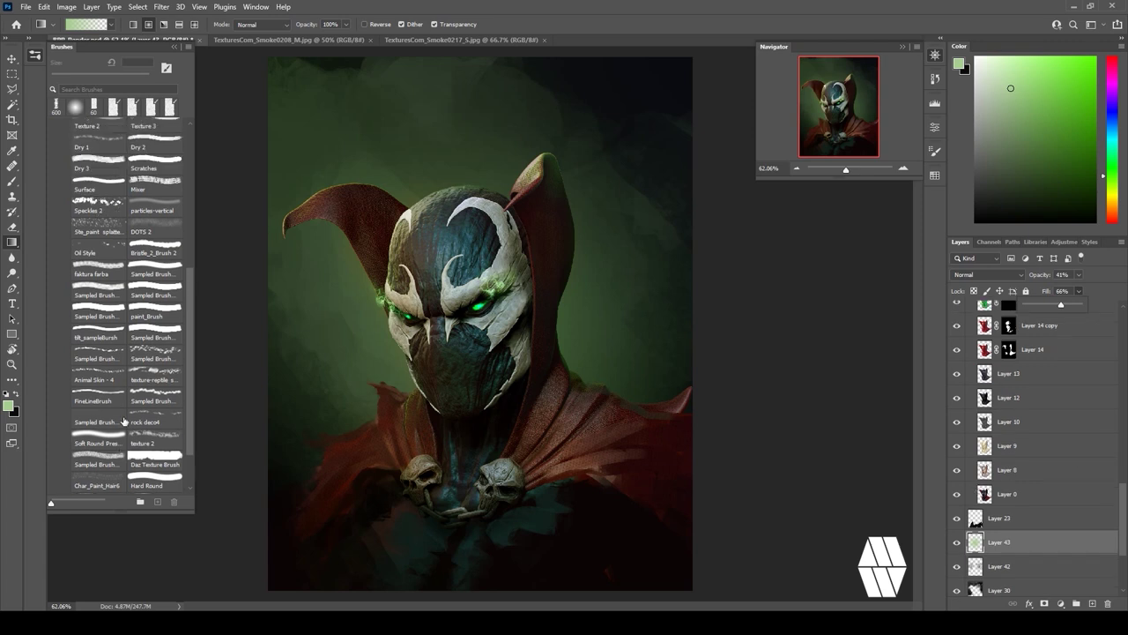
{"action": "scroll", "coordinate": [95, 174], "scroll_direction": "up", "scroll_amount": 6}
{"action": "left_click", "coordinate": [97, 156]}
{"action": "left_click", "coordinate": [533, 554], "text": "alt"}
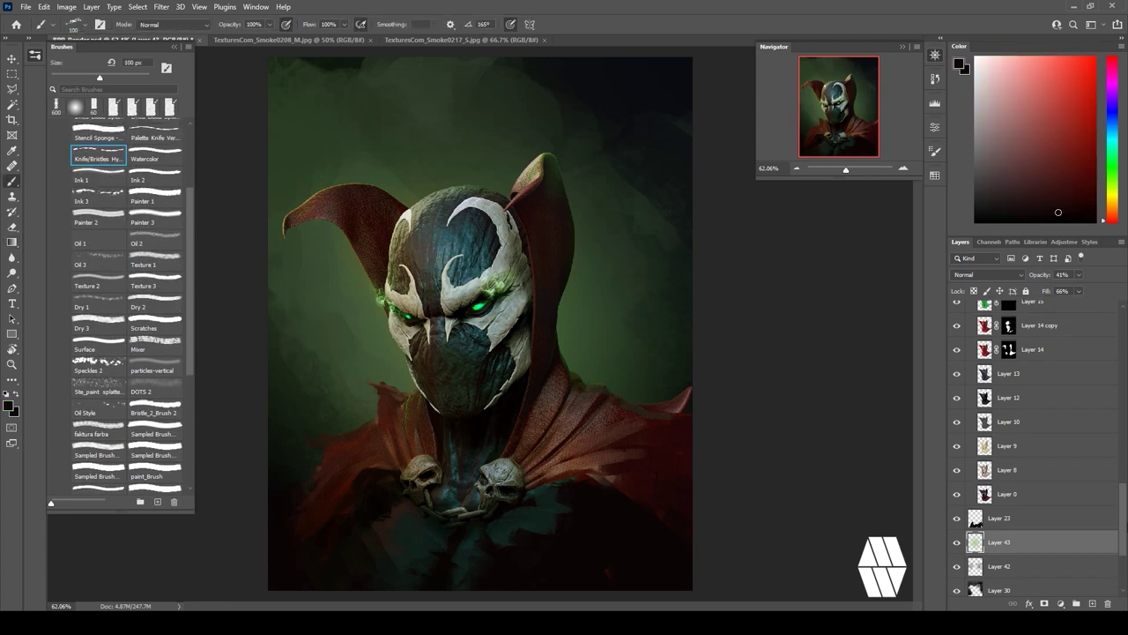
{"action": "left_click_drag", "start_coordinate": [1121, 491], "coordinate": [1121, 315]}
{"action": "left_click", "coordinate": [1052, 333]}
{"action": "left_click", "coordinate": [1092, 604]}
{"action": "left_click_drag", "start_coordinate": [668, 550], "coordinate": [659, 560]}
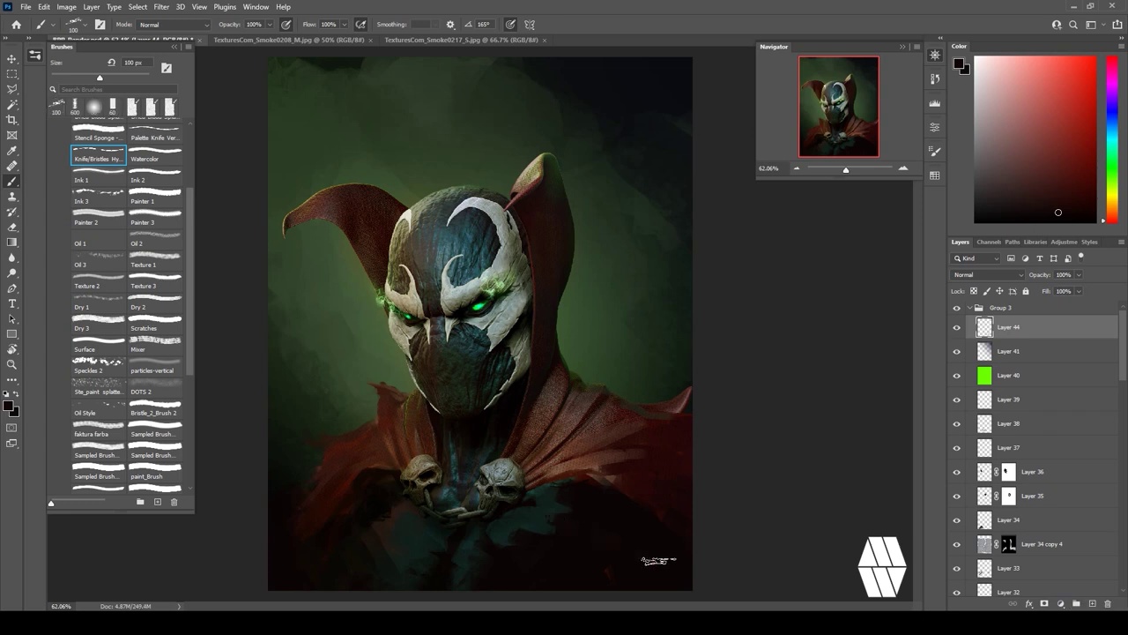
{"action": "left_click", "coordinate": [455, 544], "text": "alt"}
{"action": "left_click_drag", "start_coordinate": [435, 555], "coordinate": [420, 534]}
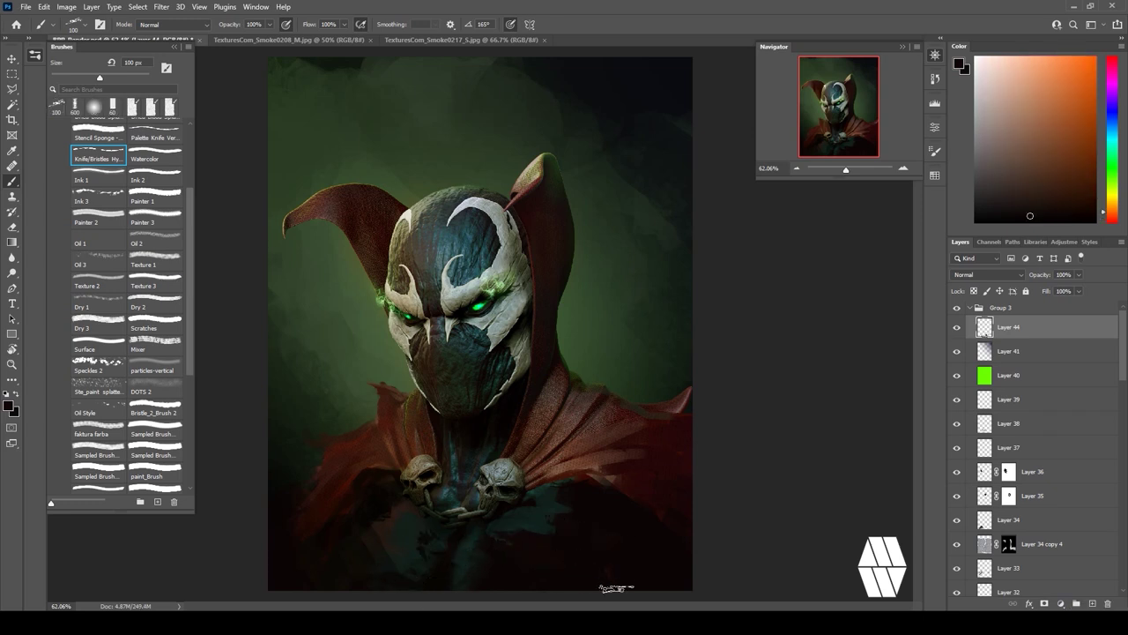
Paint the cape's left side with a sampled dark colour using a 70 px Knife/Bristles brush.
{"action": "left_click", "coordinate": [405, 561], "text": "alt"}
{"action": "left_click", "coordinate": [338, 498], "text": "alt"}
{"action": "key", "text": "bracketleft"}
{"action": "key", "text": "bracketleft"}
{"action": "key", "text": "bracketleft"}
{"action": "left_click_drag", "start_coordinate": [325, 505], "coordinate": [346, 479]}
Try painting ragged cloth strokes beyond the upper edge of the cape's left shoulder.
{"action": "mouse_move", "coordinate": [381, 386]}
{"action": "left_mouse_down"}
{"action": "mouse_move", "coordinate": [365, 391]}
{"action": "mouse_move", "coordinate": [361, 370]}
{"action": "mouse_move", "coordinate": [370, 390]}
{"action": "left_mouse_up"}
{"action": "key", "text": "ctrl+z"}
{"action": "key", "text": "ctrl+z"}
{"action": "left_click", "coordinate": [393, 395], "text": "alt"}
{"action": "left_click_drag", "start_coordinate": [366, 391], "coordinate": [375, 408]}
{"action": "key", "text": "ctrl+z"}
Roughen the lower edge of the left collar with sampled background green using a 35 px Knife/Bristles brush.
{"action": "key", "text": "bracketleft"}
{"action": "key", "text": "bracketleft"}
{"action": "key", "text": "bracketleft"}
{"action": "key", "text": "bracketleft"}
{"action": "key", "text": "bracketleft"}
{"action": "left_click_drag", "start_coordinate": [351, 371], "coordinate": [372, 388]}
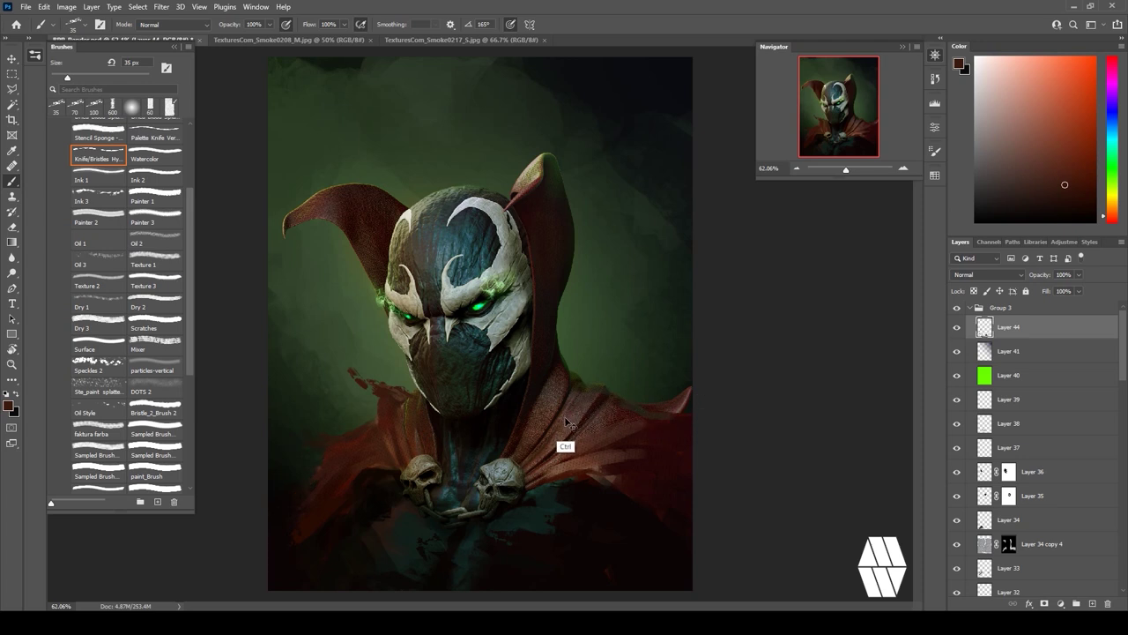
{"action": "left_click", "coordinate": [321, 251], "text": "alt"}
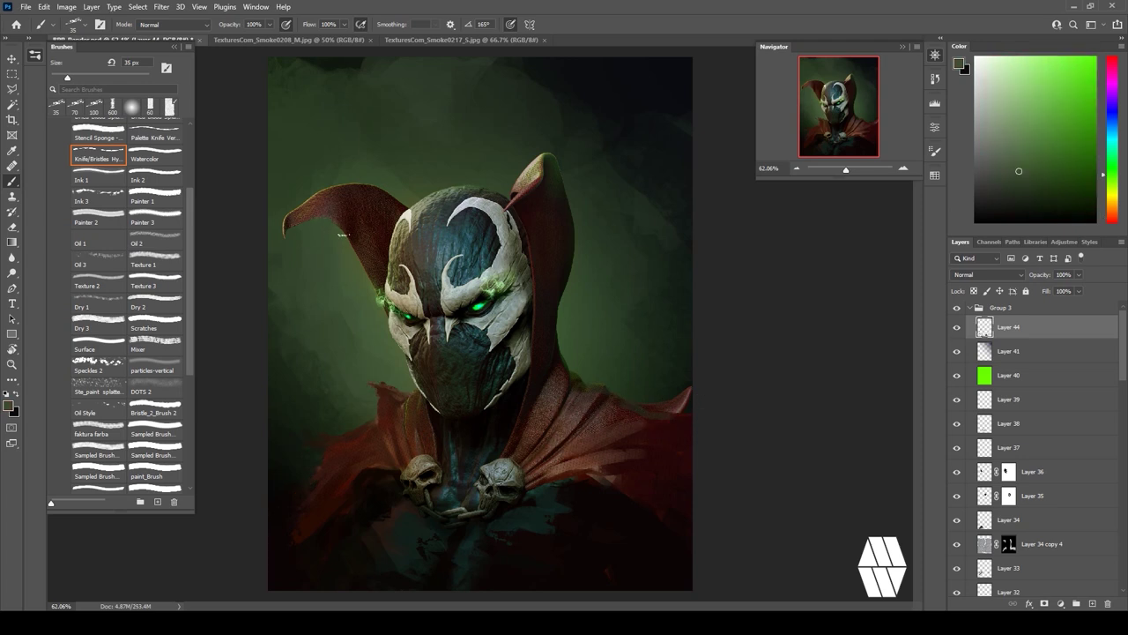
{"action": "left_click", "coordinate": [357, 255], "text": "alt"}
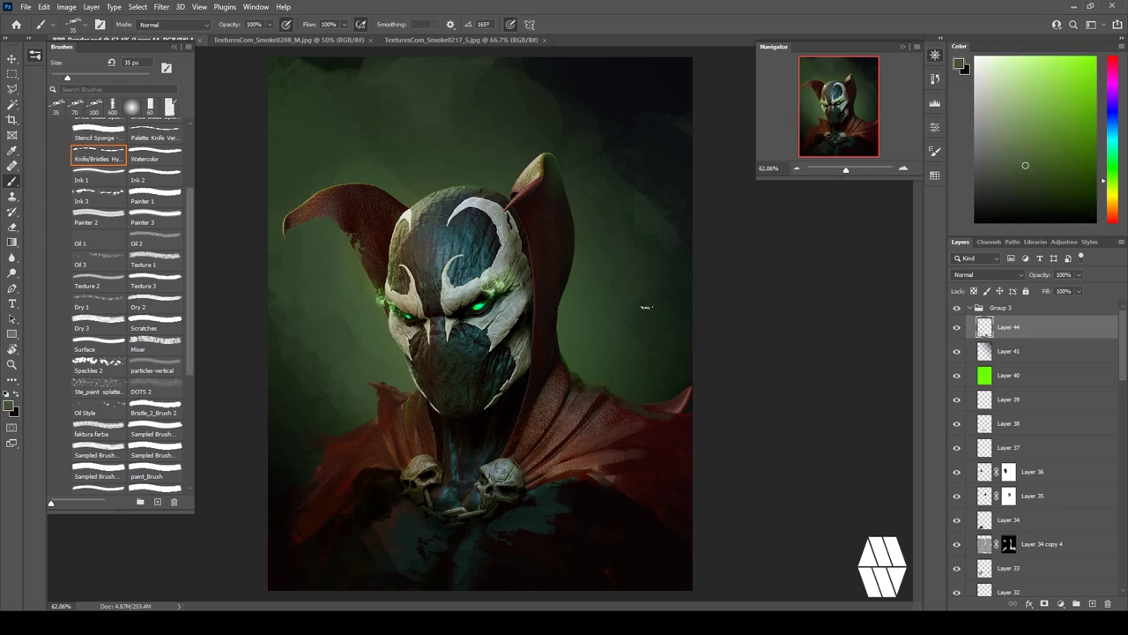
Retouch the left collar's tip and the upper edge of the cape's right shoulder with sampled colours.
{"action": "left_click", "coordinate": [290, 230], "text": "alt"}
{"action": "left_click", "coordinate": [655, 400], "text": "alt"}
{"action": "left_click", "coordinate": [668, 418], "text": "alt"}
{"action": "left_click", "coordinate": [634, 407], "text": "alt"}
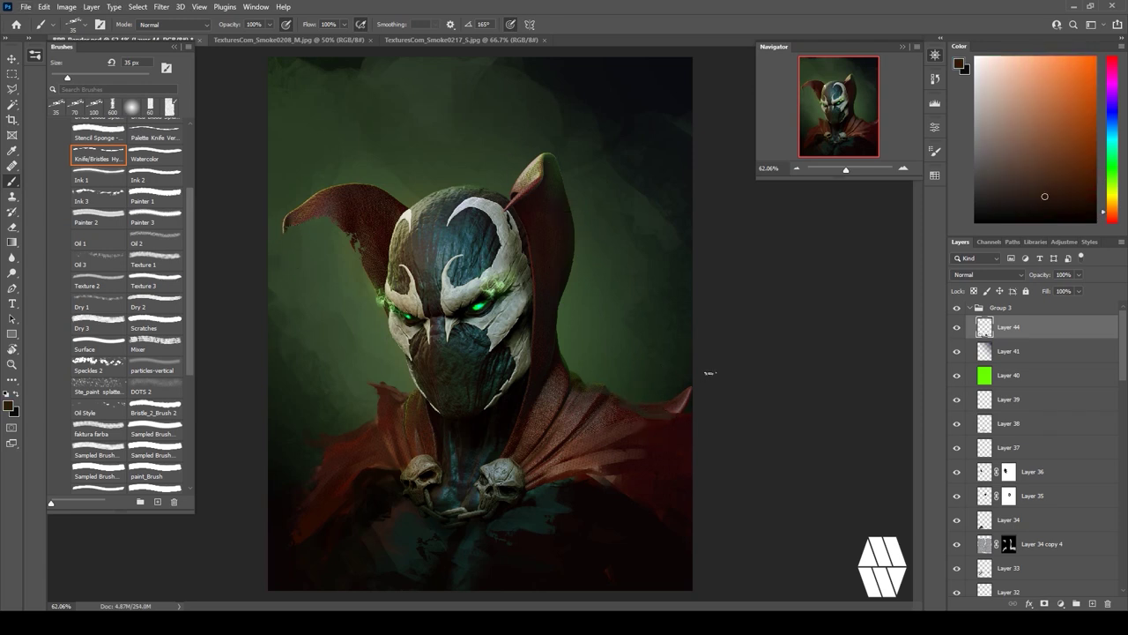
Retouch the cape's left shoulder edge and its right edge beside the neck with sampled colours.
{"action": "left_click", "coordinate": [391, 414], "text": "alt"}
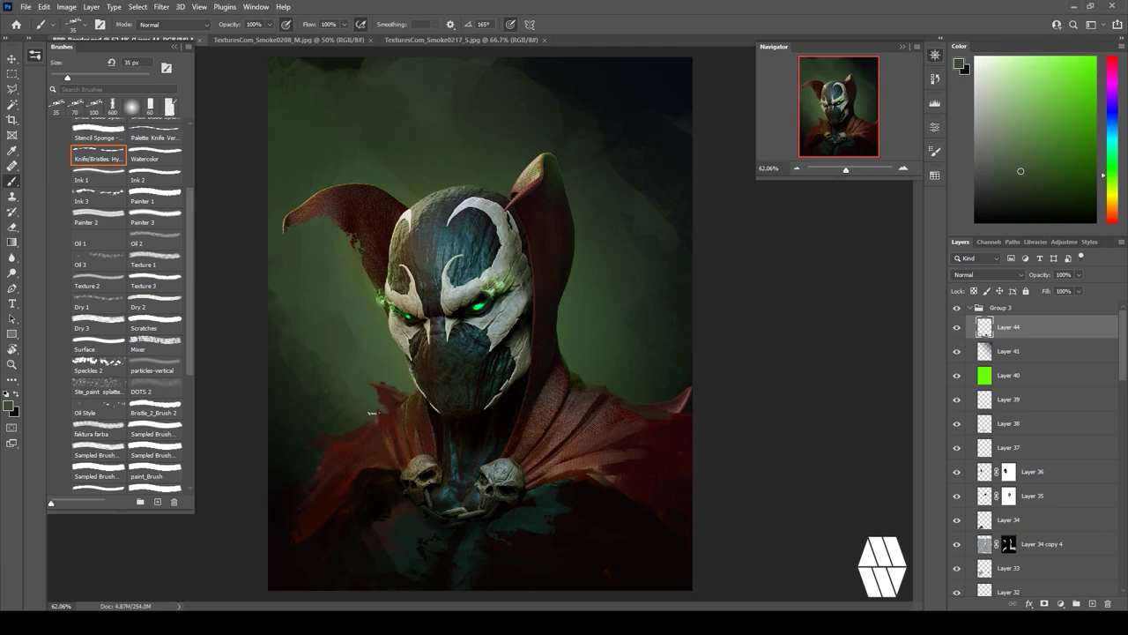
{"action": "left_click", "coordinate": [596, 386], "text": "alt"}
{"action": "left_click", "coordinate": [587, 394], "text": "alt"}
Paint tattered details along the left collar and the left shoulder's upper edge with sampled colours.
{"action": "scroll", "coordinate": [585, 376], "scroll_direction": "down", "scroll_amount": 1, "text": "alt"}
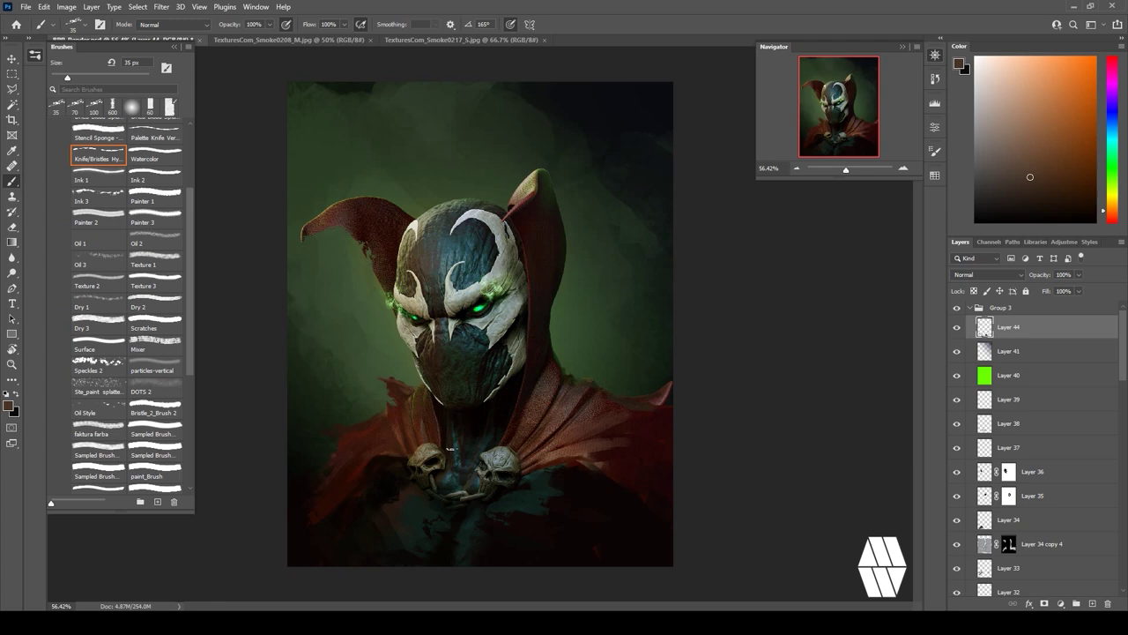
{"action": "left_click", "coordinate": [334, 246], "text": "alt"}
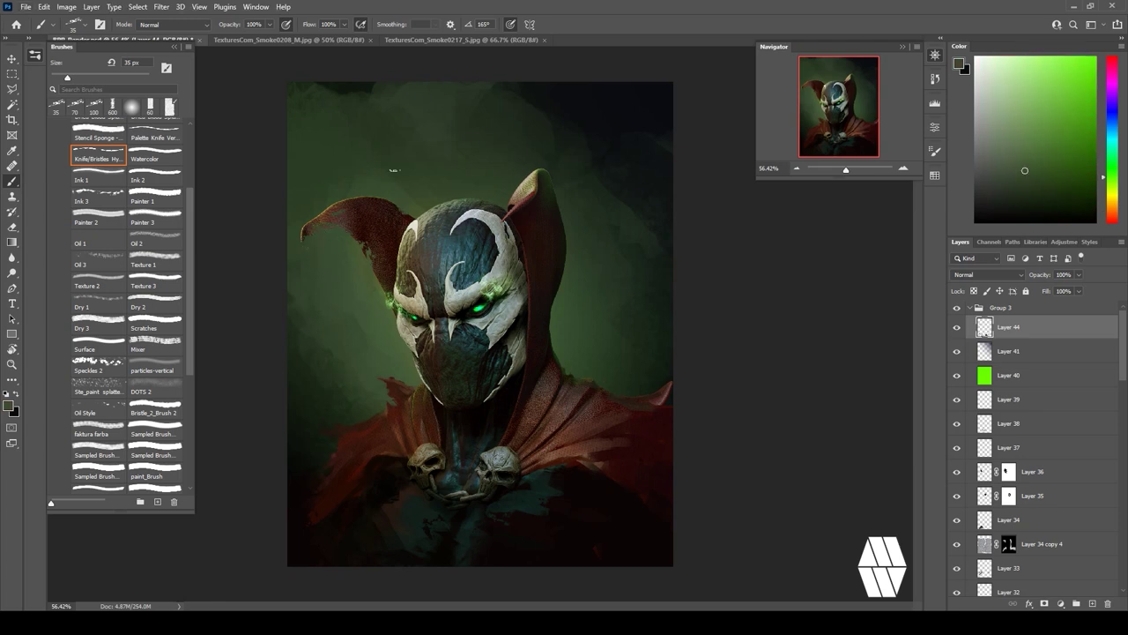
{"action": "left_click", "coordinate": [407, 425], "text": "alt"}
{"action": "left_click", "coordinate": [399, 391], "text": "alt"}
{"action": "left_click", "coordinate": [382, 364], "text": "alt"}
Add a new top layer and prepare an 800 px soft round brush in a bright green based on the eye glow.
{"action": "key", "text": "ctrl+0"}
{"action": "left_click", "coordinate": [1092, 604]}
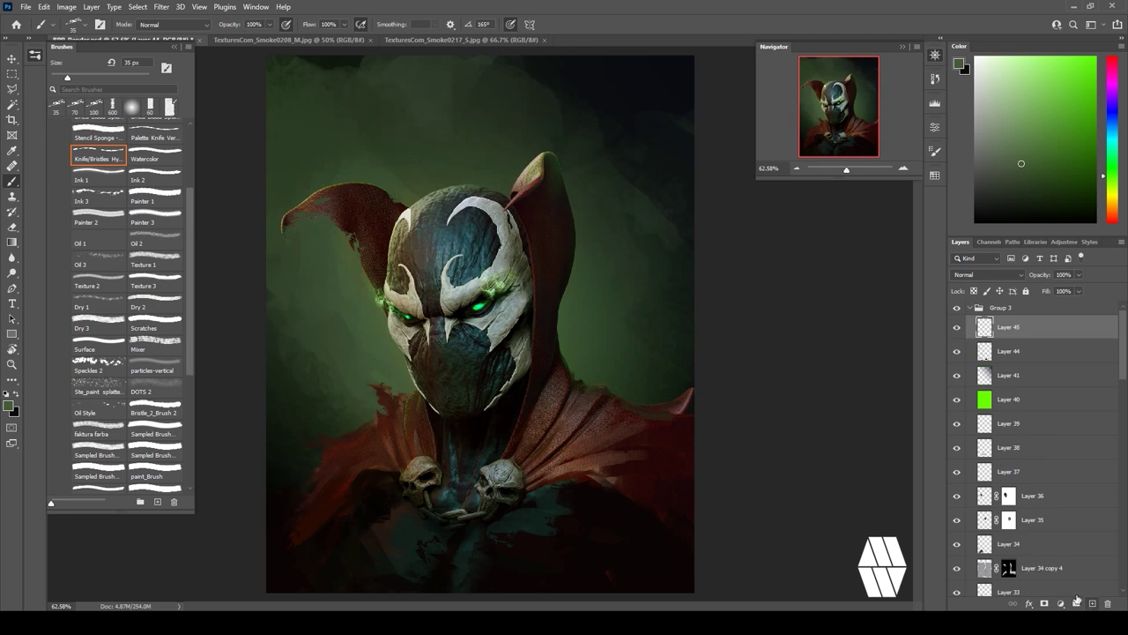
{"action": "left_click", "coordinate": [126, 108]}
{"action": "left_click", "coordinate": [408, 311], "text": "alt"}
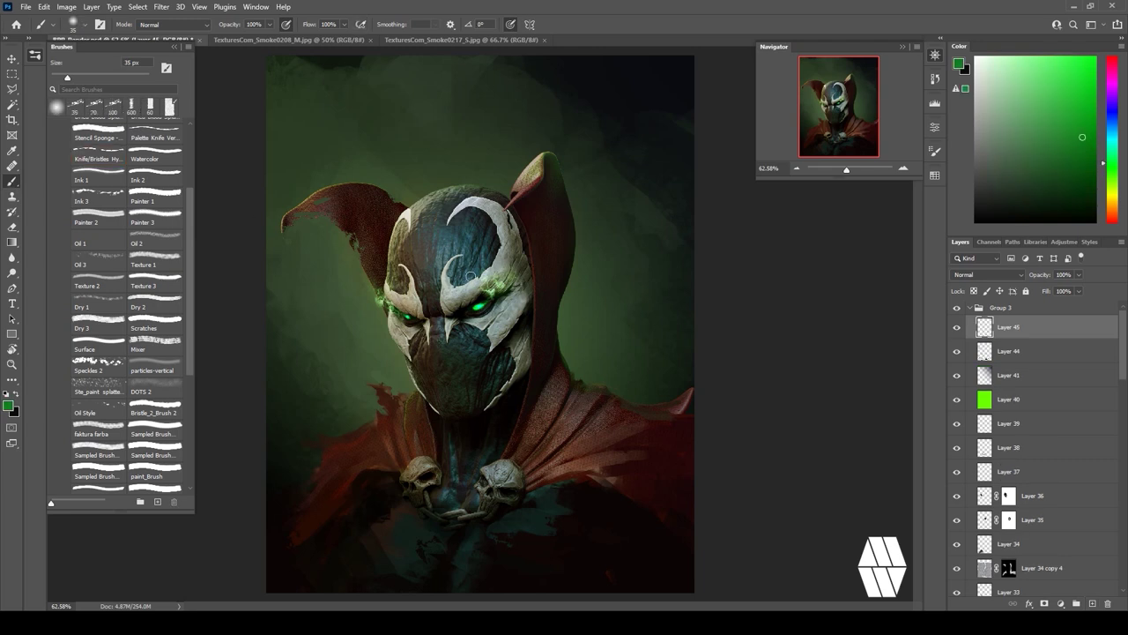
{"action": "key", "text": "bracketright"}
{"action": "key", "text": "bracketright"}
{"action": "key", "text": "bracketright"}
{"action": "key", "text": "bracketright"}
{"action": "key", "text": "bracketright"}
{"action": "key", "text": "bracketright"}
{"action": "key", "text": "bracketright"}
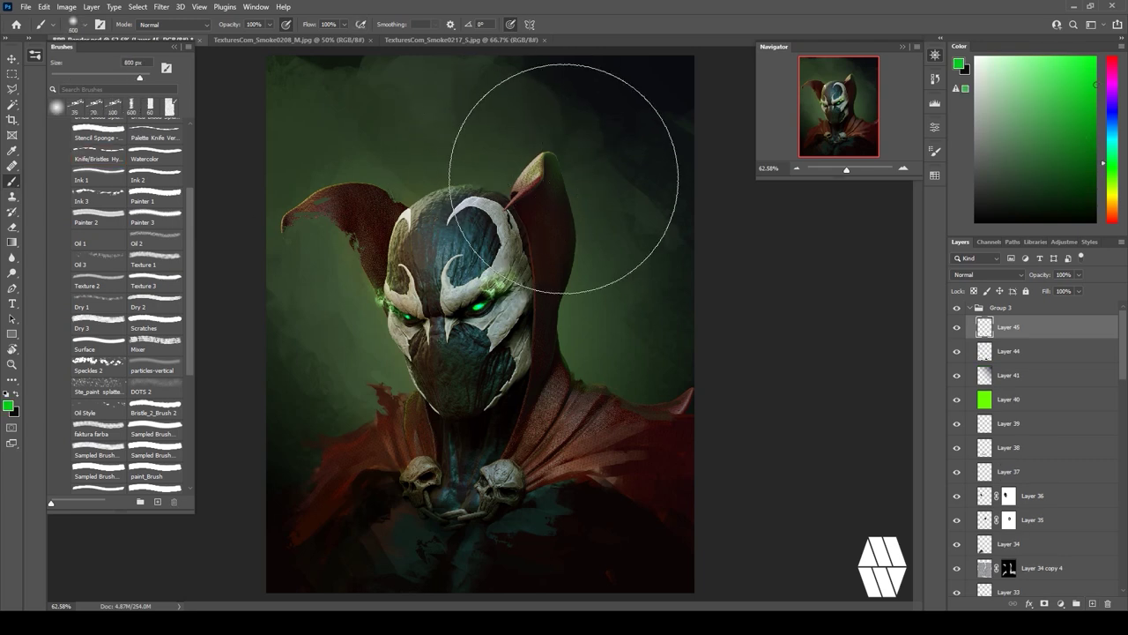
Paint a large soft green glow behind the right collar and shoulder, and set its layer's blend mode to Screen.
{"action": "left_click_drag", "start_coordinate": [564, 183], "coordinate": [708, 403]}
{"action": "key", "text": "ctrl+z"}
{"action": "mouse_move", "coordinate": [557, 201]}
{"action": "left_mouse_down"}
{"action": "mouse_move", "coordinate": [558, 250]}
{"action": "mouse_move", "coordinate": [710, 375]}
{"action": "left_mouse_up"}
{"action": "left_click", "coordinate": [978, 275]}
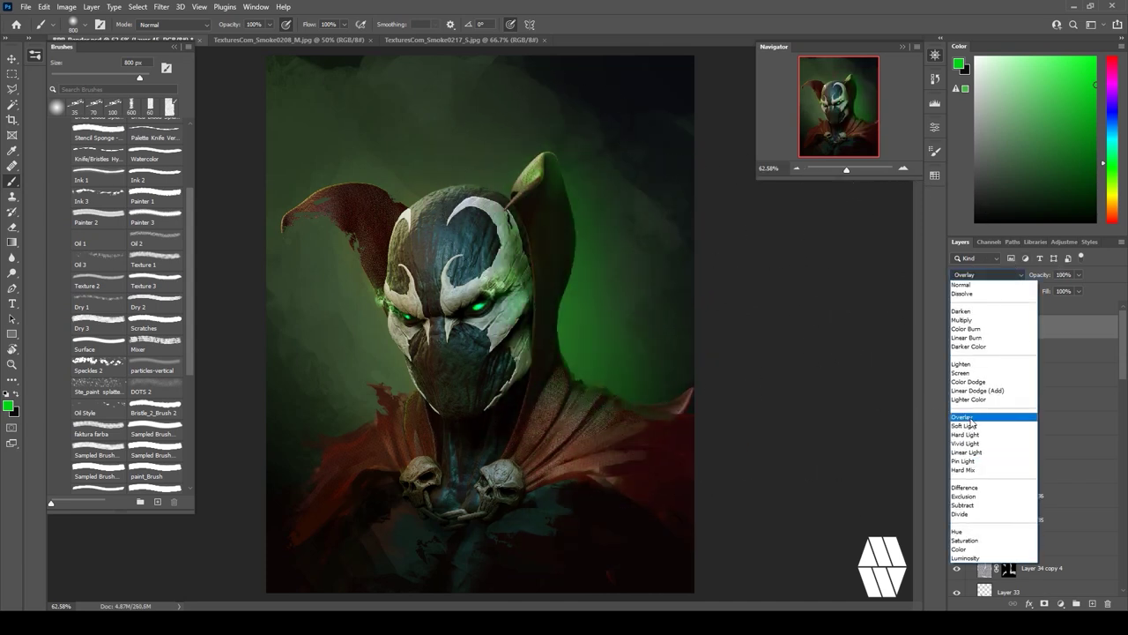
{"action": "left_click", "coordinate": [982, 374]}
Add a mask to the glow layer and hide the green over the right collar and shoulder with a large soft brush.
{"action": "left_click", "coordinate": [1044, 604]}
{"action": "mouse_move", "coordinate": [610, 202]}
{"action": "left_mouse_down"}
{"action": "mouse_move", "coordinate": [609, 168]}
{"action": "mouse_move", "coordinate": [661, 348]}
{"action": "left_mouse_up"}
{"action": "key", "text": "bracketleft"}
{"action": "key", "text": "bracketleft"}
{"action": "key", "text": "bracketleft"}
{"action": "key", "text": "bracketleft"}
{"action": "key", "text": "bracketleft"}
{"action": "key", "text": "bracketleft"}
{"action": "key", "text": "bracketleft"}
{"action": "key", "text": "x"}
{"action": "mouse_move", "coordinate": [567, 231]}
{"action": "left_mouse_down"}
{"action": "mouse_move", "coordinate": [570, 294]}
{"action": "mouse_move", "coordinate": [588, 233]}
{"action": "left_mouse_up"}
{"action": "key", "text": "x"}
{"action": "key", "text": "bracketright"}
{"action": "key", "text": "bracketright"}
{"action": "key", "text": "bracketright"}
{"action": "key", "text": "bracketright"}
{"action": "key", "text": "bracketright"}
{"action": "key", "text": "x"}
{"action": "key", "text": "x"}
{"action": "mouse_move", "coordinate": [564, 280]}
{"action": "left_mouse_down"}
{"action": "mouse_move", "coordinate": [558, 200]}
{"action": "mouse_move", "coordinate": [587, 380]}
{"action": "left_mouse_up"}
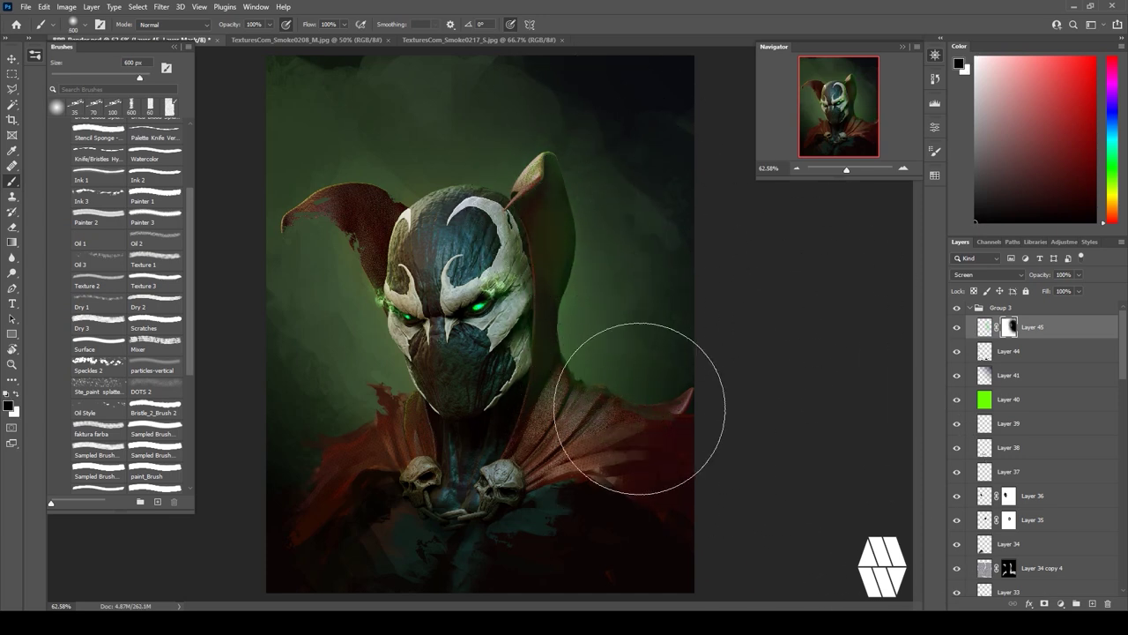
Refine the glow mask around the right collar's upper part and inner edge, alternating black and white.
{"action": "key", "text": "x"}
{"action": "mouse_move", "coordinate": [577, 187]}
{"action": "left_mouse_down"}
{"action": "mouse_move", "coordinate": [591, 167]}
{"action": "mouse_move", "coordinate": [593, 180]}
{"action": "left_mouse_up"}
{"action": "key", "text": "x"}
{"action": "key", "text": "x"}
{"action": "key", "text": "x"}
{"action": "key", "text": "x"}
{"action": "mouse_move", "coordinate": [560, 172]}
{"action": "left_mouse_down"}
{"action": "mouse_move", "coordinate": [556, 204]}
{"action": "mouse_move", "coordinate": [591, 232]}
{"action": "left_mouse_up"}
{"action": "key", "text": "x"}
Paint additional green glow over the cape's lower left side and the skull clasp on the glow layer.
{"action": "left_click", "coordinate": [980, 335]}
{"action": "mouse_move", "coordinate": [324, 483]}
{"action": "left_mouse_down"}
{"action": "mouse_move", "coordinate": [336, 441]}
{"action": "mouse_move", "coordinate": [335, 450]}
{"action": "mouse_move", "coordinate": [324, 428]}
{"action": "left_mouse_up"}
{"action": "key", "text": "x"}
{"action": "key", "text": "x"}
{"action": "left_click", "coordinate": [1014, 330]}
{"action": "key", "text": "x"}
{"action": "left_click", "coordinate": [985, 330]}
{"action": "left_click_drag", "start_coordinate": [499, 480], "coordinate": [458, 447]}
{"action": "left_click", "coordinate": [1012, 335]}
{"action": "key", "text": "x"}
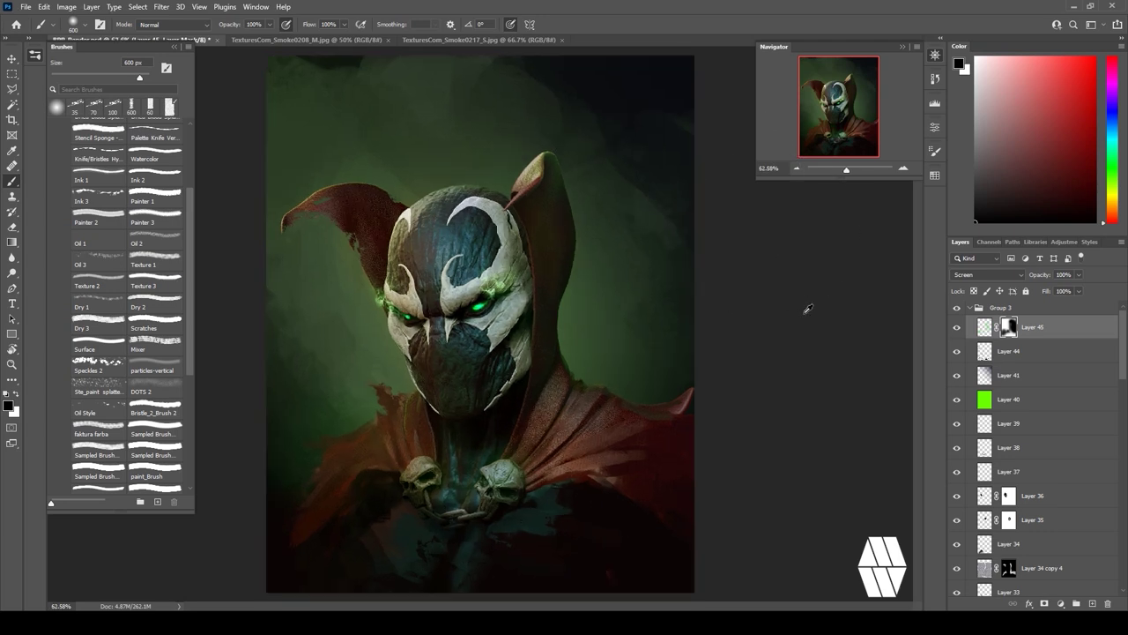
Collapse both groups, select everything above the dark base layer, and scale the artwork up to 114.71%.
{"action": "key", "text": "m"}
{"action": "left_click", "coordinate": [971, 309]}
{"action": "left_click", "coordinate": [975, 323]}
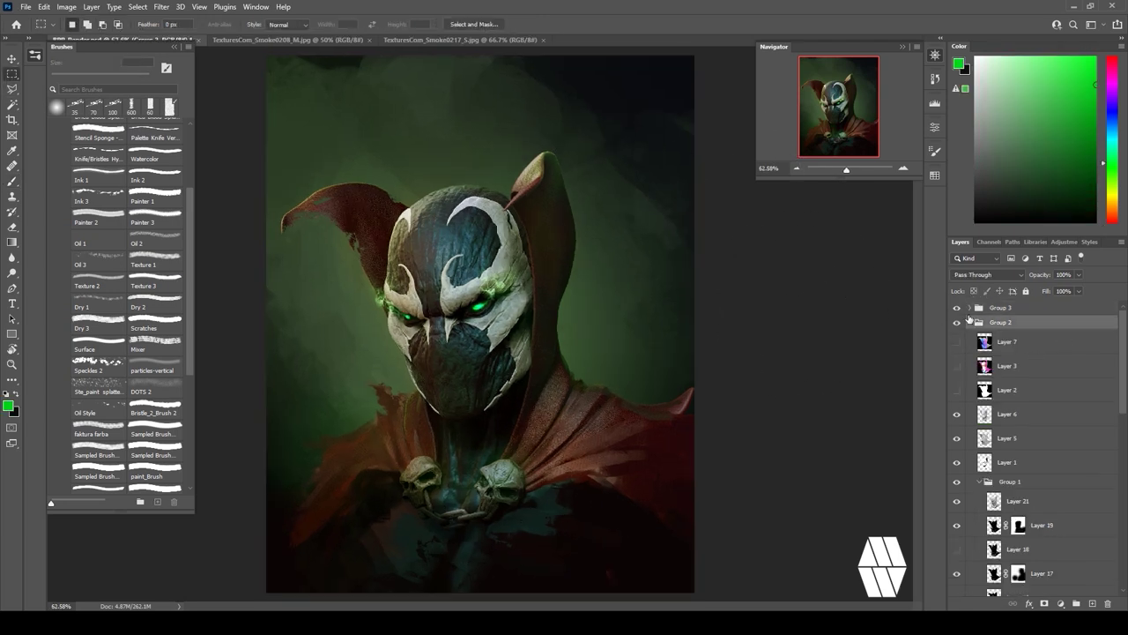
{"action": "left_click", "coordinate": [970, 323]}
{"action": "left_click", "coordinate": [1033, 311]}
{"action": "left_click", "coordinate": [16, 58]}
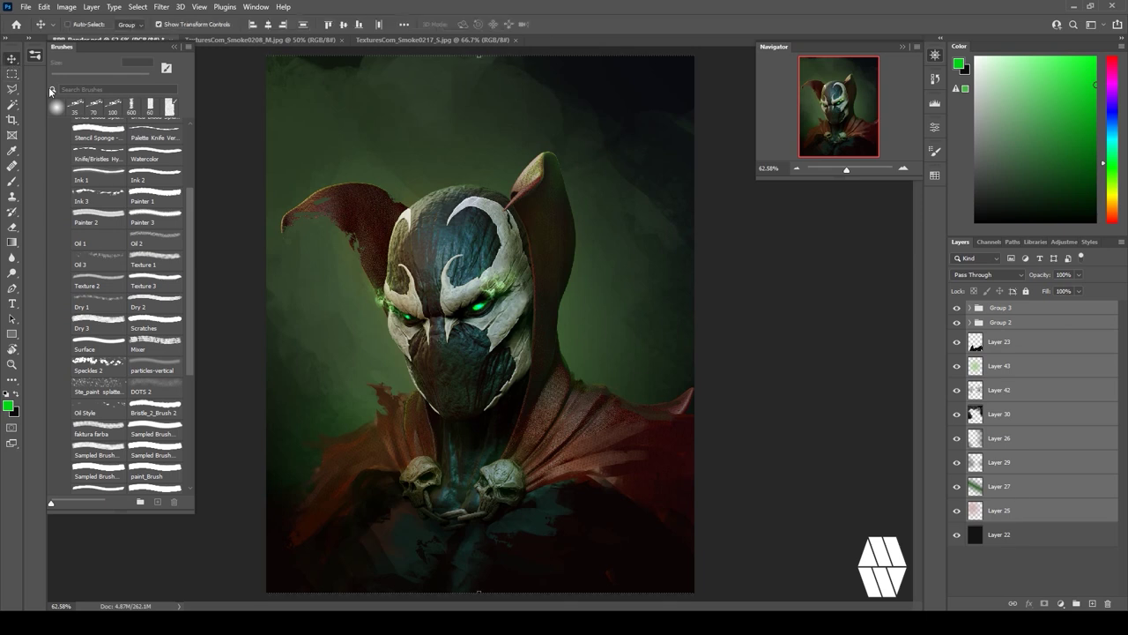
{"action": "scroll", "coordinate": [381, 196], "scroll_direction": "down", "scroll_amount": 4, "text": "alt"}
{"action": "left_click_drag", "start_coordinate": [318, 152], "coordinate": [296, 120], "text": "alt"}
{"action": "left_click_drag", "start_coordinate": [480, 204], "coordinate": [480, 192]}
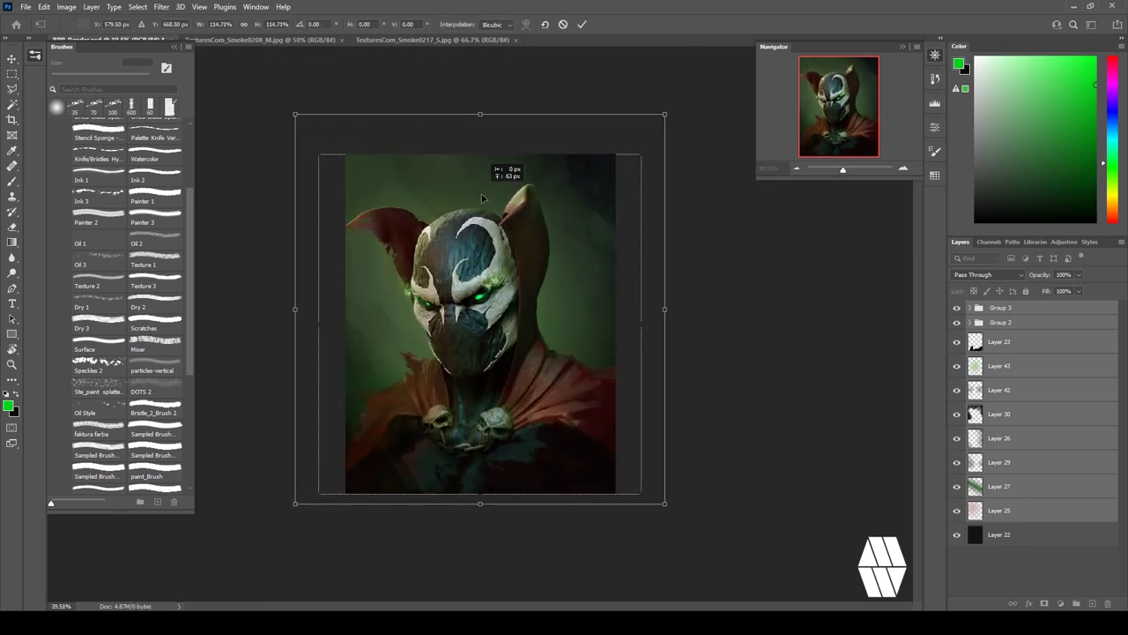
Nudge the enlarged artwork to the right within the canvas and apply the transform.
{"action": "key", "text": "shift+Right"}
{"action": "key", "text": "shift+Right"}
{"action": "key", "text": "shift+Right"}
{"action": "key", "text": "shift+Right"}
{"action": "key", "text": "shift+Right"}
{"action": "key", "text": "shift+Right"}
{"action": "key", "text": "shift+Right"}
{"action": "key", "text": "shift+Left"}
{"action": "key", "text": "shift+Left"}
{"action": "key", "text": "shift+Right"}
{"action": "left_click", "coordinate": [581, 24]}
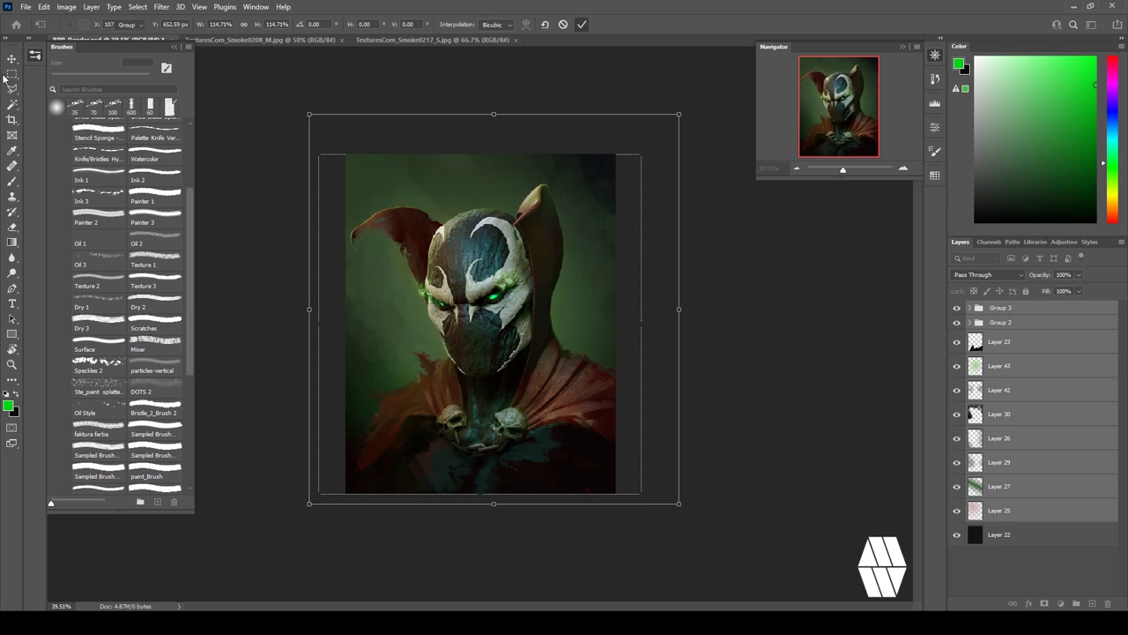
{"action": "left_click", "coordinate": [13, 78]}
{"action": "key", "text": "ctrl+0"}
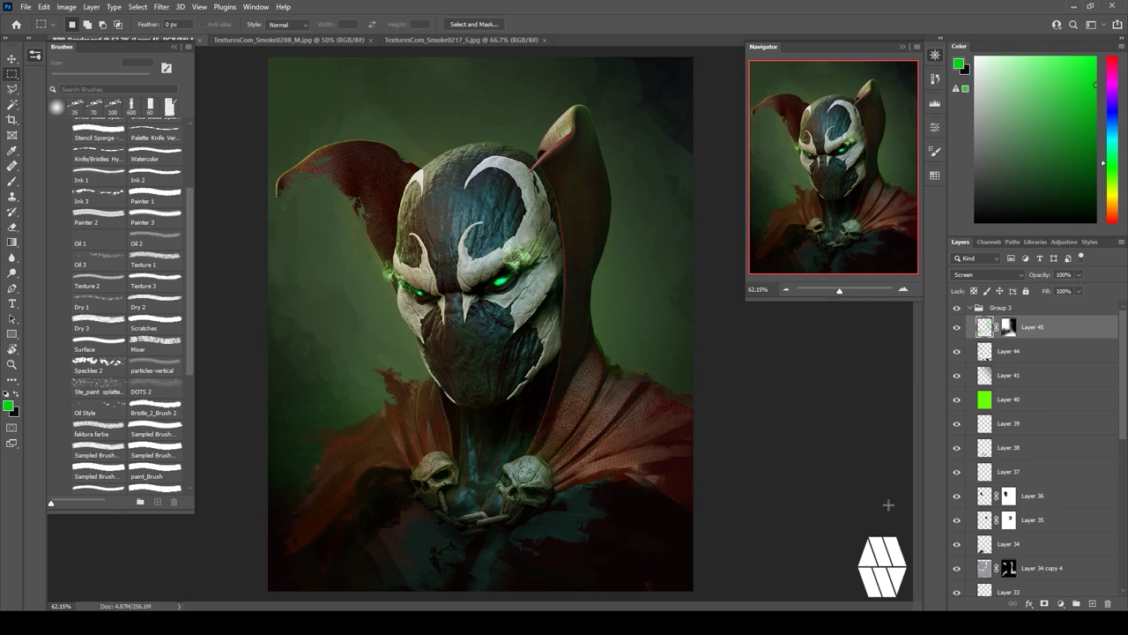
Add a new layer at the top of Group 3 and try a 30 px stroke on the left shoulder in a sampled dark brown.
{"action": "left_click", "coordinate": [1092, 604]}
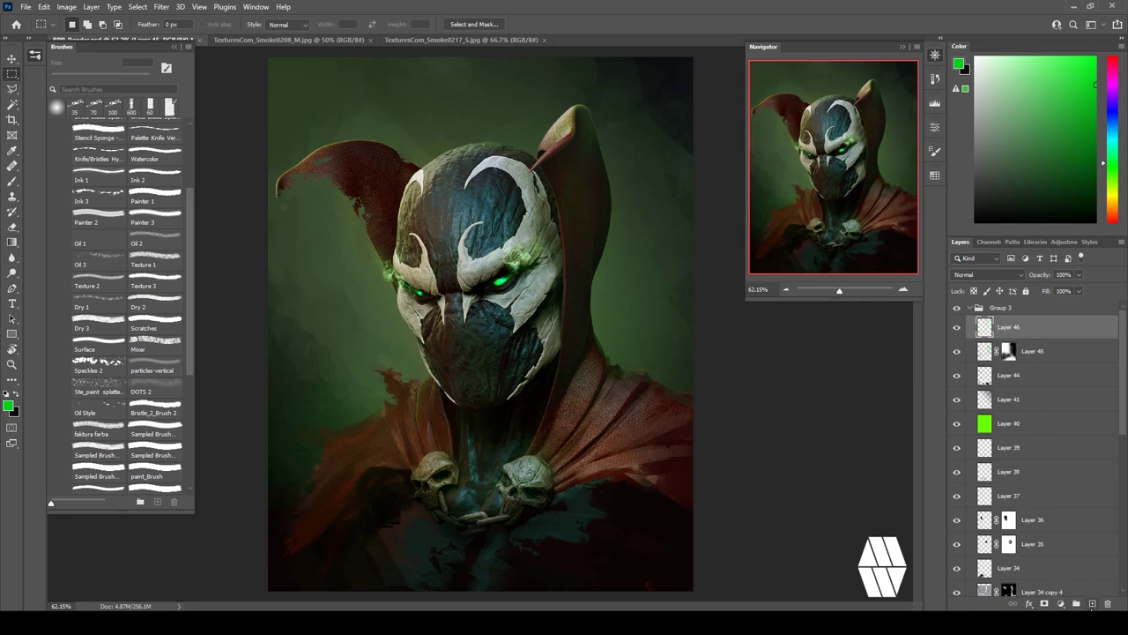
{"action": "left_click", "coordinate": [160, 486]}
{"action": "left_click", "coordinate": [351, 509], "text": "alt"}
{"action": "key", "text": "bracketleft"}
{"action": "key", "text": "bracketleft"}
{"action": "key", "text": "bracketleft"}
{"action": "key", "text": "bracketleft"}
{"action": "left_click_drag", "start_coordinate": [391, 471], "coordinate": [358, 484]}
{"action": "key", "text": "bracketleft"}
{"action": "key", "text": "ctrl+z"}
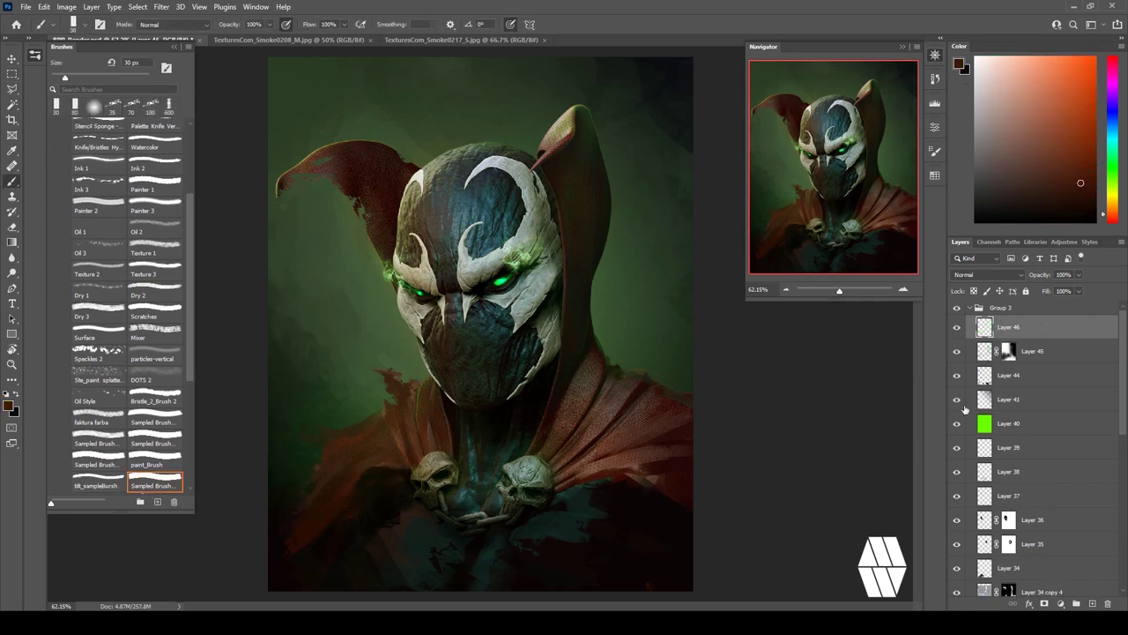
{"action": "left_click", "coordinate": [1010, 562]}
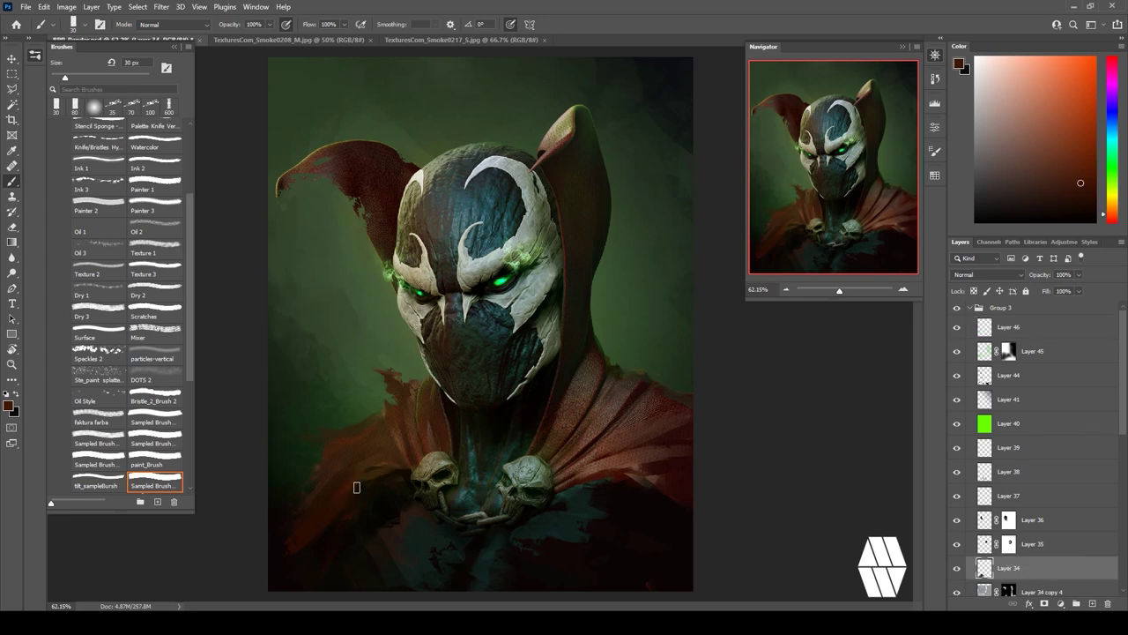
{"action": "key", "text": "ctrl+z"}
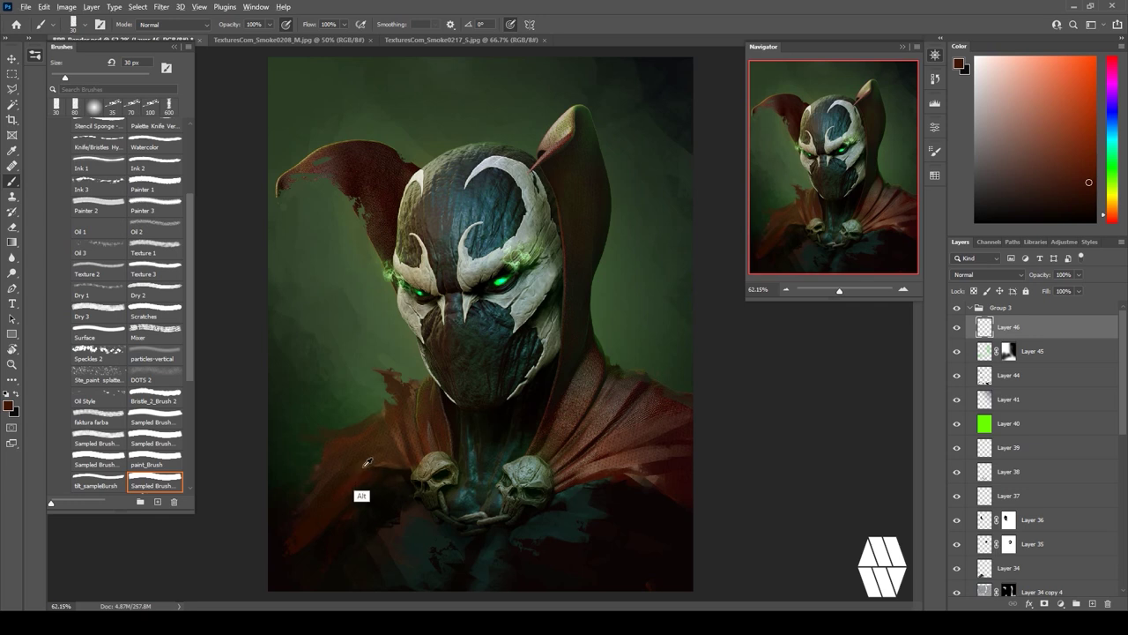
{"action": "left_click", "coordinate": [365, 476], "text": "alt"}
{"action": "left_click", "coordinate": [361, 476], "text": "alt"}
{"action": "key", "text": "ctrl+0"}
Create a new group above Group 3 and add a Levels adjustment with the black input level at 5.
{"action": "left_click", "coordinate": [1061, 605]}
{"action": "left_click", "coordinate": [1044, 308]}
{"action": "left_click", "coordinate": [1076, 605]}
{"action": "left_click", "coordinate": [1061, 604]}
{"action": "left_click", "coordinate": [1053, 445]}
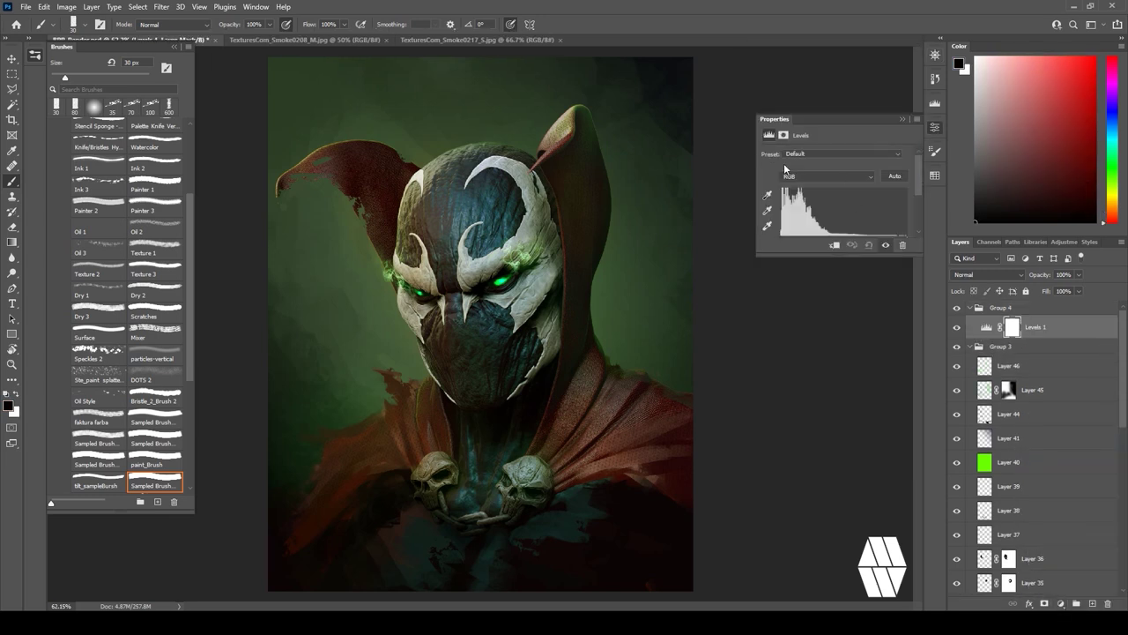
{"action": "left_click_drag", "start_coordinate": [834, 261], "coordinate": [834, 378]}
{"action": "left_click_drag", "start_coordinate": [781, 241], "coordinate": [786, 245]}
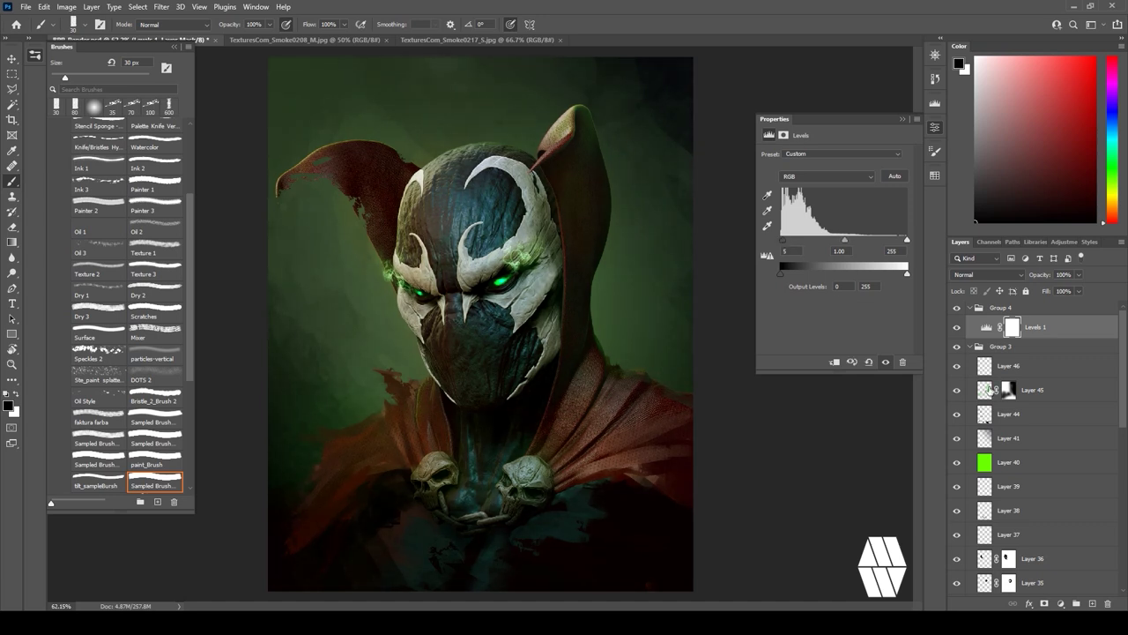
Add an Exposure adjustment of +0.11 and a Brightness/Contrast adjustment with brightness 6 and contrast 3.
{"action": "left_click", "coordinate": [1060, 604]}
{"action": "left_click", "coordinate": [1048, 466]}
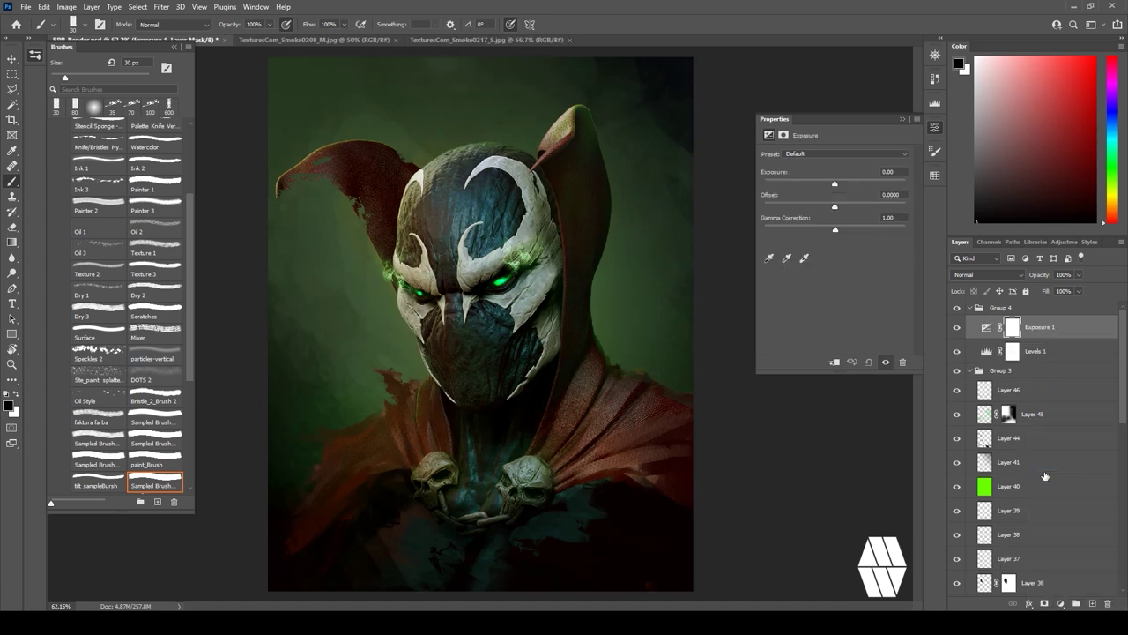
{"action": "left_click", "coordinate": [1062, 605]}
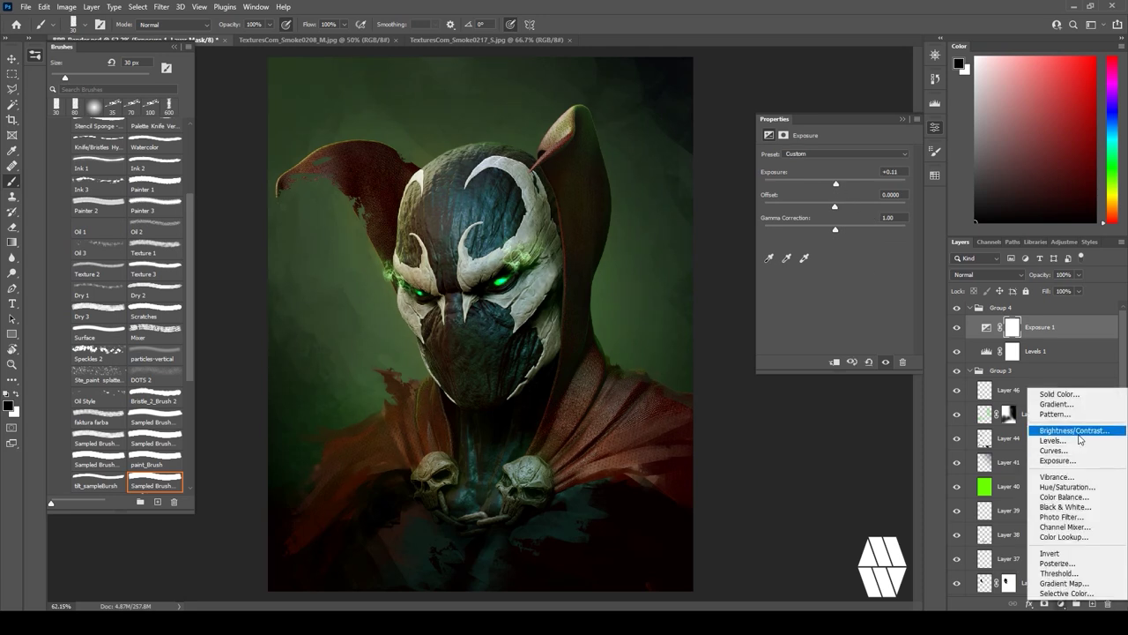
{"action": "left_click", "coordinate": [1058, 430]}
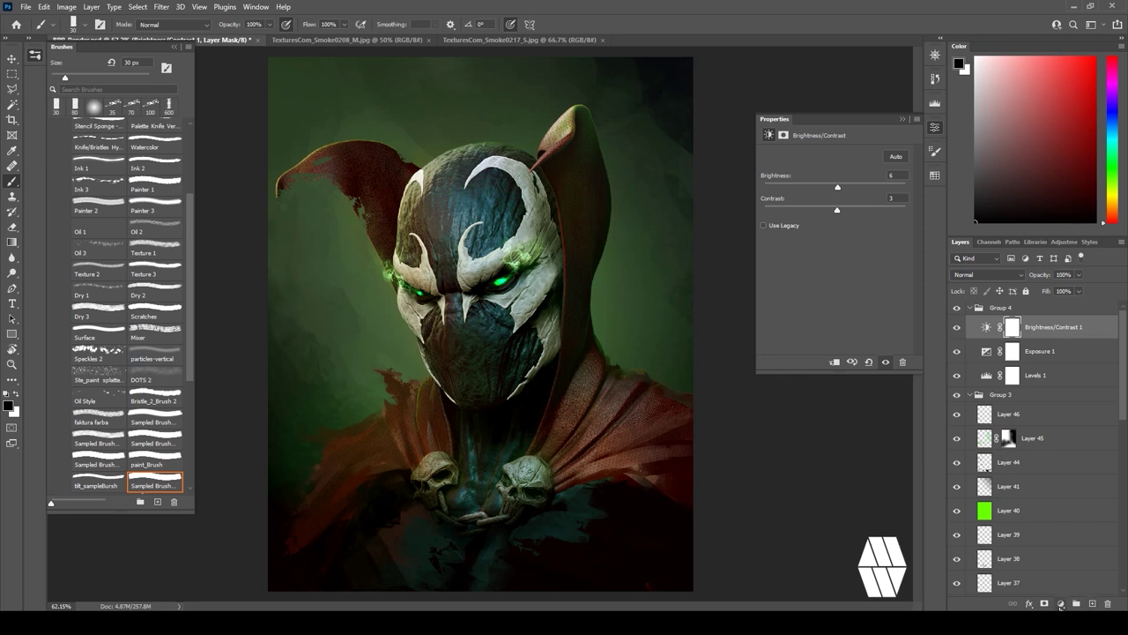
Add a Vibrance adjustment with vibrance +9 and try different saturation amounts.
{"action": "left_click", "coordinate": [1060, 604]}
{"action": "left_click", "coordinate": [1049, 486]}
{"action": "left_click_drag", "start_coordinate": [903, 172], "coordinate": [763, 167]}
{"action": "key", "text": "ctrl+z"}
{"action": "left_click_drag", "start_coordinate": [835, 190], "coordinate": [865, 191]}
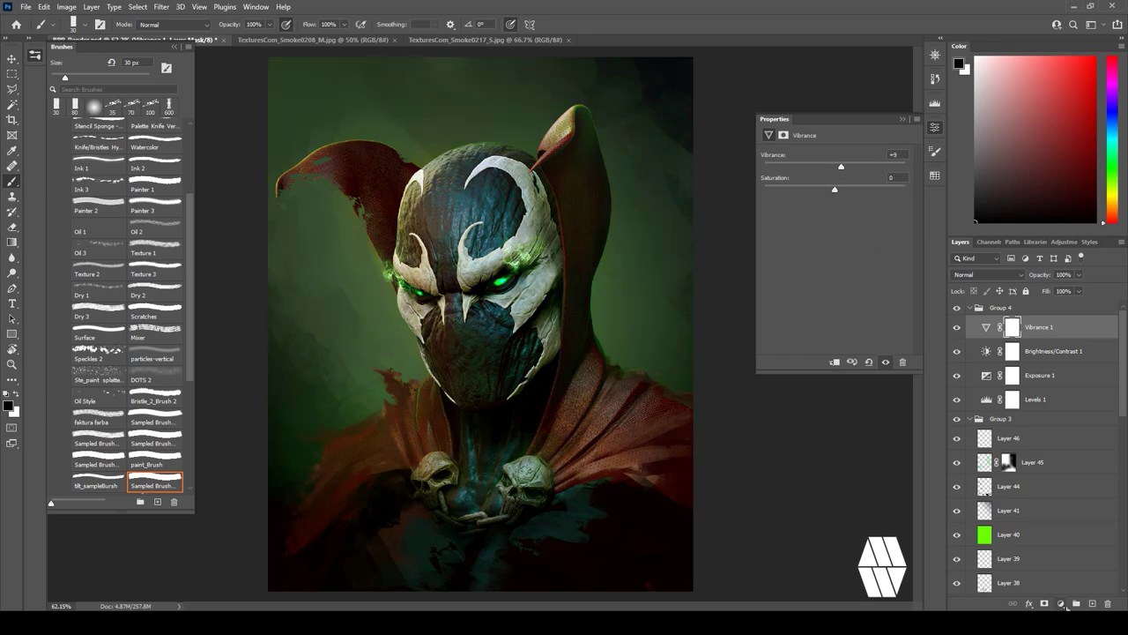
Add a Color Lookup adjustment using the 3Strip.look 3D LUT.
{"action": "left_click", "coordinate": [1061, 604]}
{"action": "left_click", "coordinate": [1093, 534]}
{"action": "left_click", "coordinate": [828, 158]}
{"action": "left_click", "coordinate": [832, 212]}
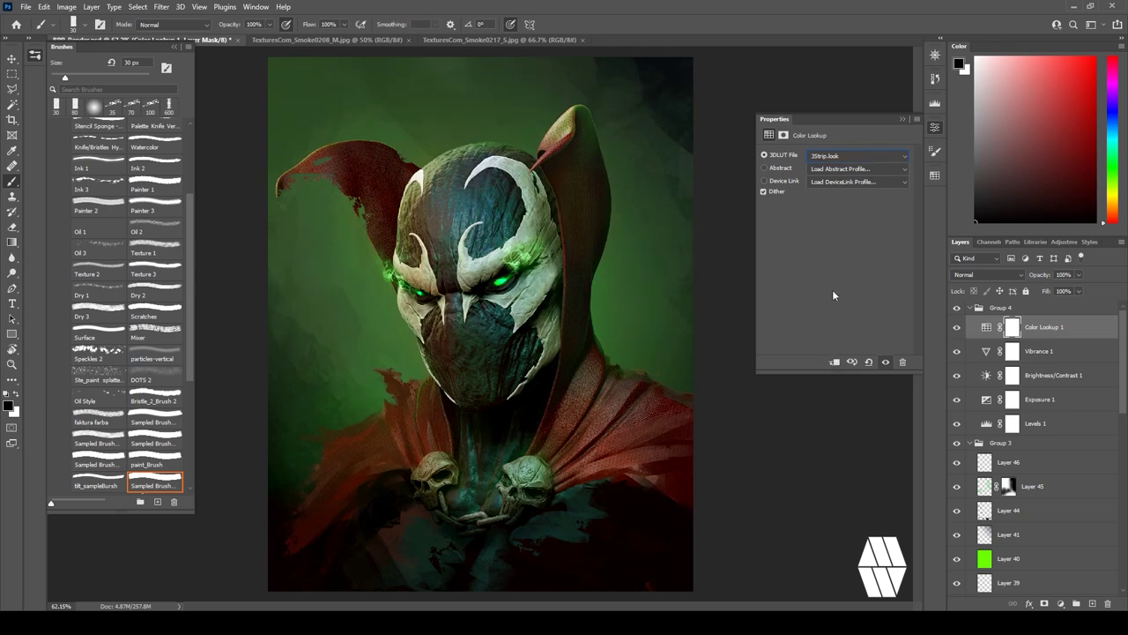
Preview the available 3D LUT presets one after another, from 3Strip.look through TensionGreen.3DL.
{"action": "left_click", "coordinate": [829, 155]}
{"action": "left_click", "coordinate": [834, 214]}
{"action": "key", "text": "Down"}
{"action": "key", "text": "Down"}
{"action": "key", "text": "Down"}
{"action": "key", "text": "Down"}
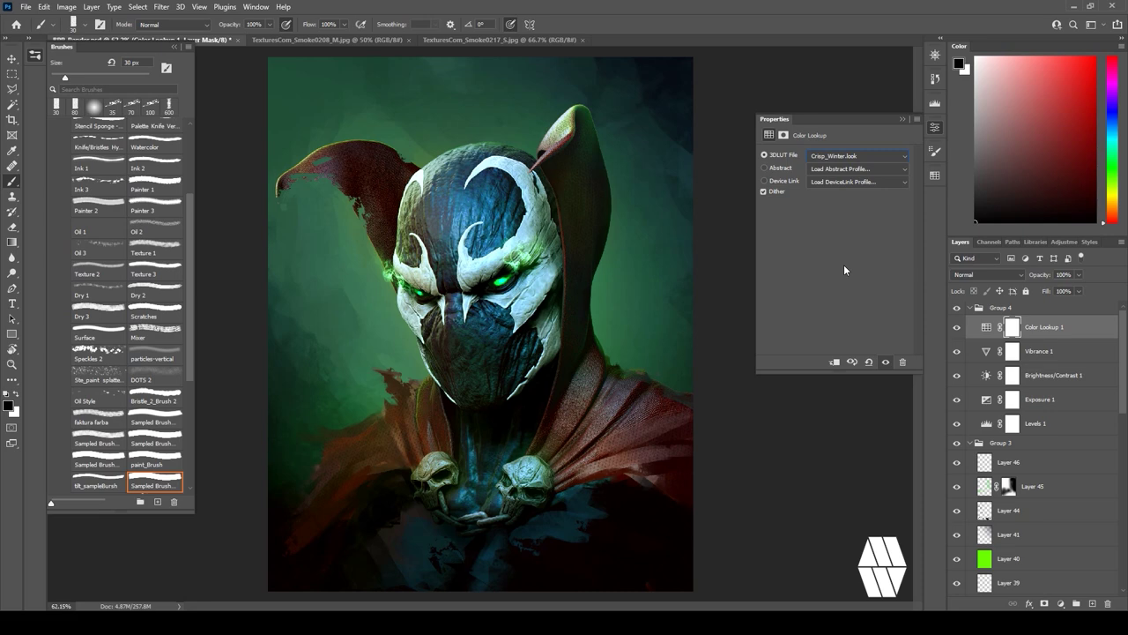
{"action": "key", "text": "Down"}
{"action": "key", "text": "Down"}
{"action": "key", "text": "Down"}
{"action": "key", "text": "Down"}
{"action": "key", "text": "Down"}
{"action": "key", "text": "Down"}
{"action": "key", "text": "Down"}
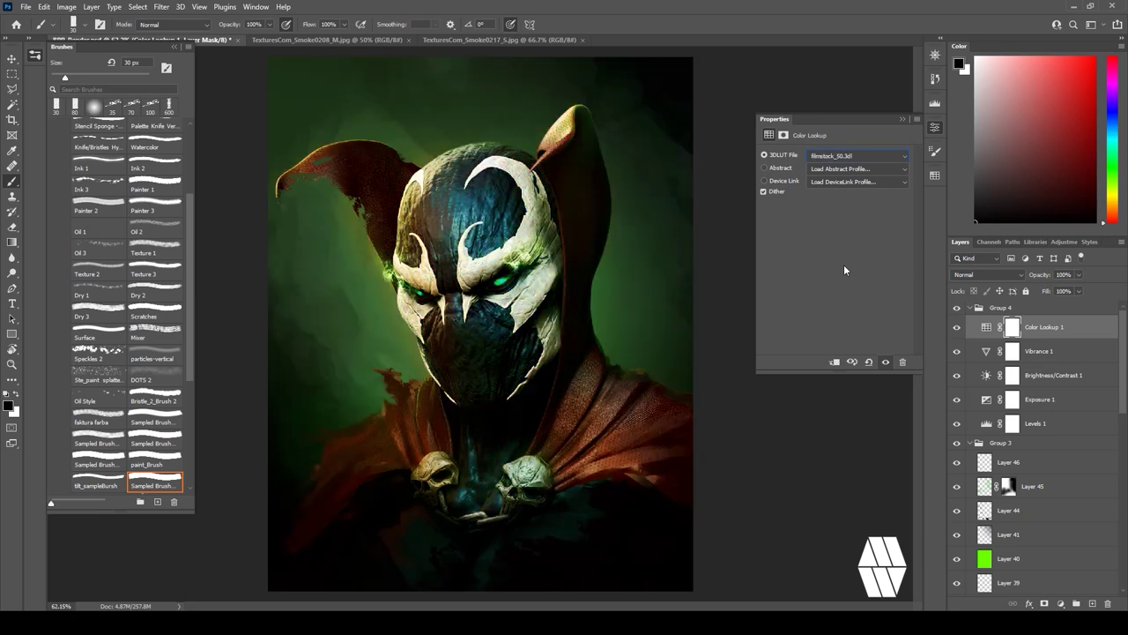
{"action": "key", "text": "Down"}
{"action": "key", "text": "Down"}
{"action": "key", "text": "Down"}
{"action": "key", "text": "Down"}
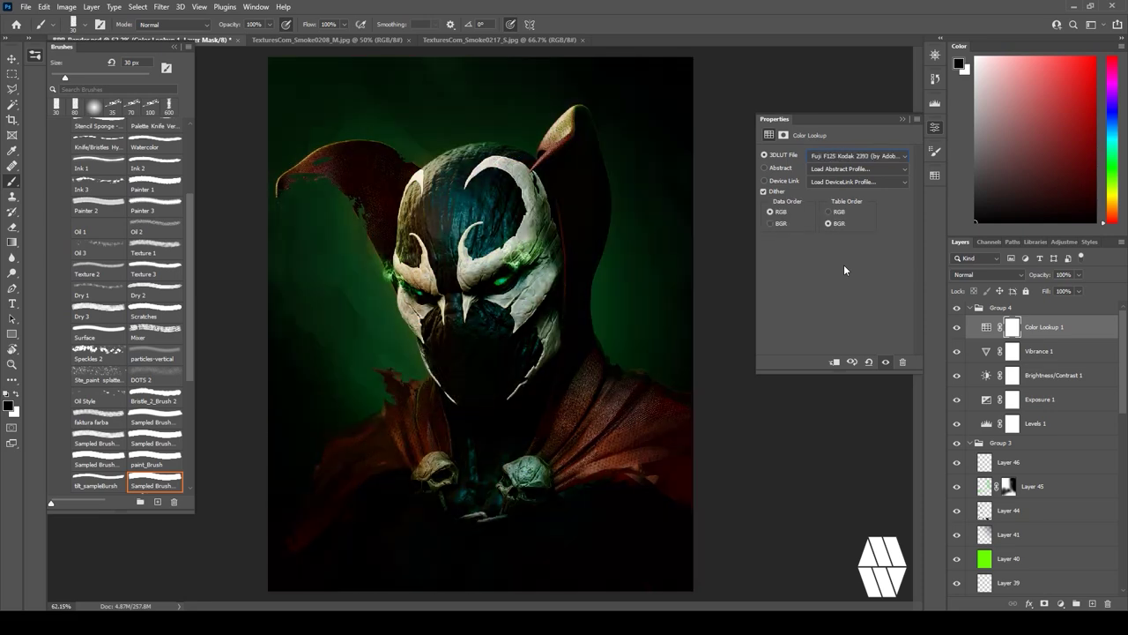
{"action": "key", "text": "Down"}
{"action": "key", "text": "Down"}
{"action": "key", "text": "Down"}
{"action": "key", "text": "Down"}
{"action": "key", "text": "Down"}
{"action": "key", "text": "Down"}
{"action": "key", "text": "Down"}
{"action": "key", "text": "Down"}
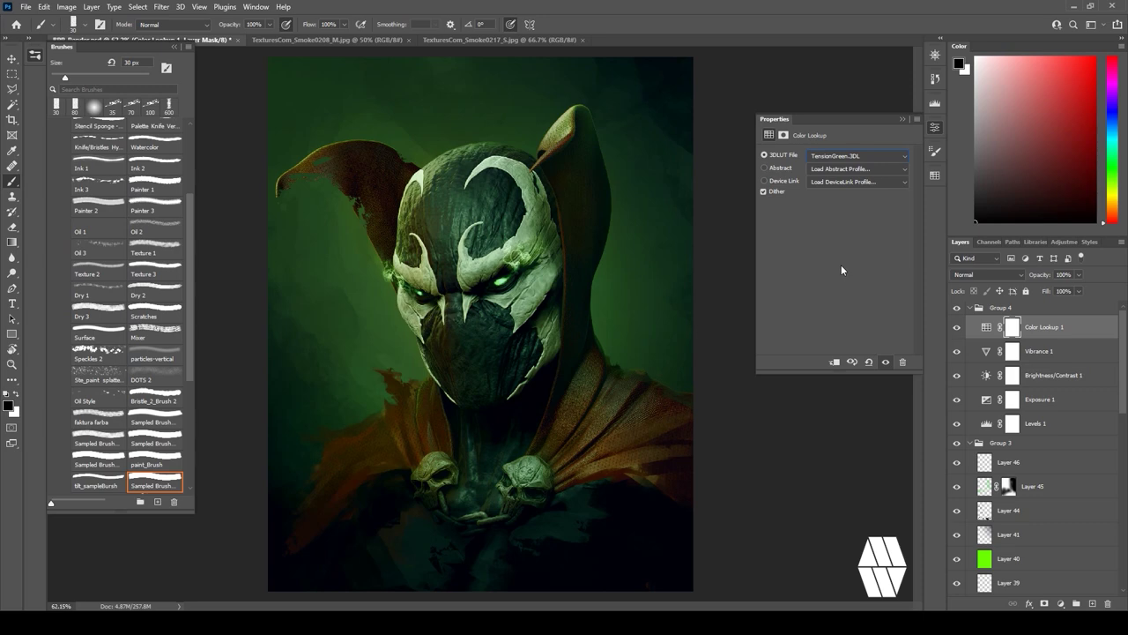
Return the Color Lookup to 3Strip.look and lower its layer opacity to 63%.
{"action": "left_click", "coordinate": [852, 156]}
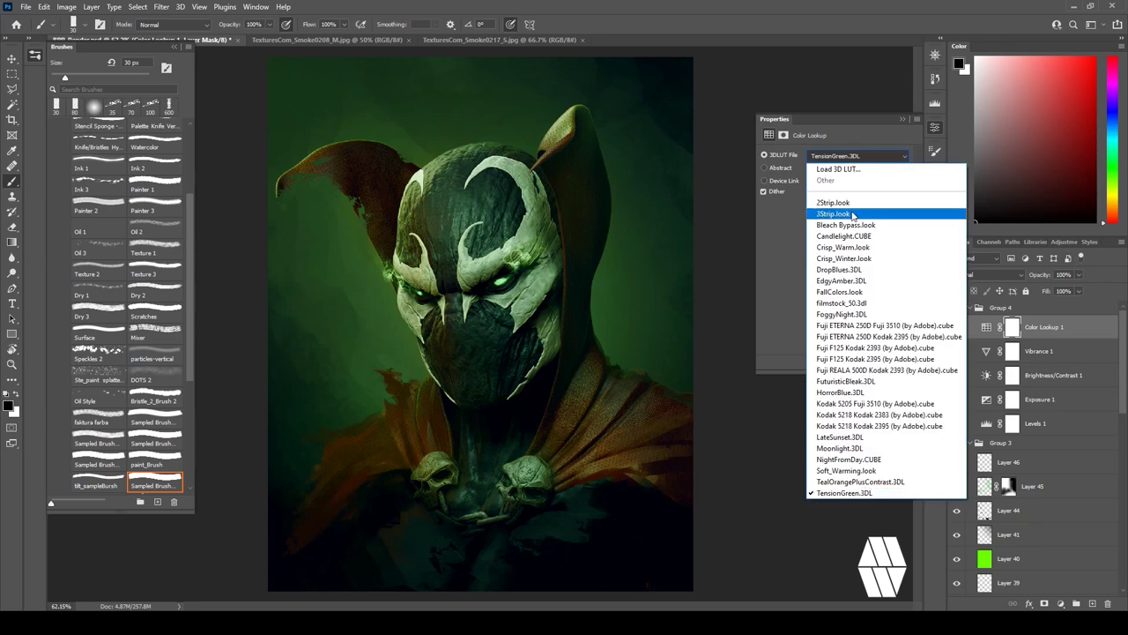
{"action": "left_click", "coordinate": [852, 214]}
{"action": "key", "text": "Down"}
{"action": "key", "text": "Up"}
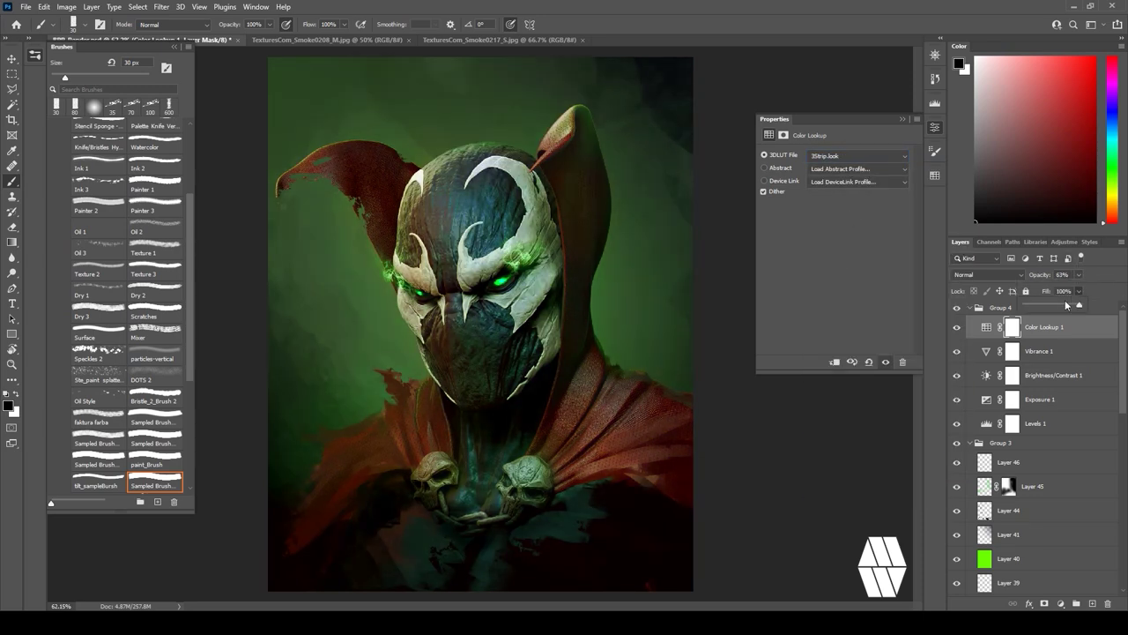
Move the dark speckle texture layer below the Levels adjustment and blend it in Screen mode with 70% opacity and 72% fill.
{"action": "left_click", "coordinate": [583, 41]}
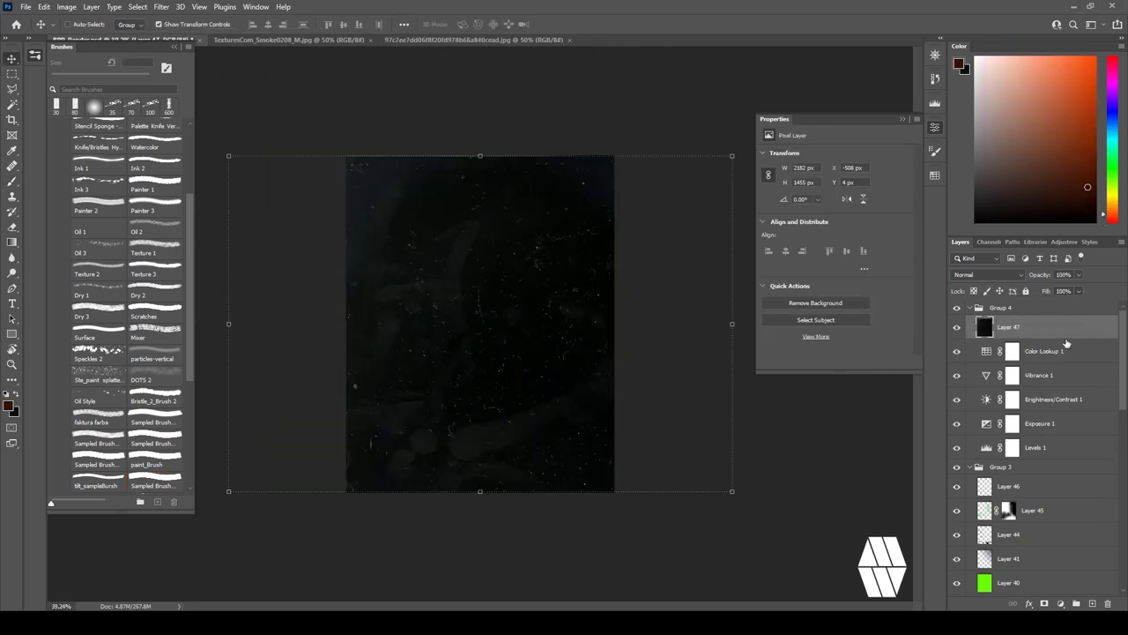
{"action": "mouse_move", "coordinate": [1067, 342]}
{"action": "left_mouse_down"}
{"action": "mouse_move", "coordinate": [1069, 460]}
{"action": "mouse_move", "coordinate": [1068, 451]}
{"action": "left_mouse_up"}
{"action": "left_click", "coordinate": [986, 274]}
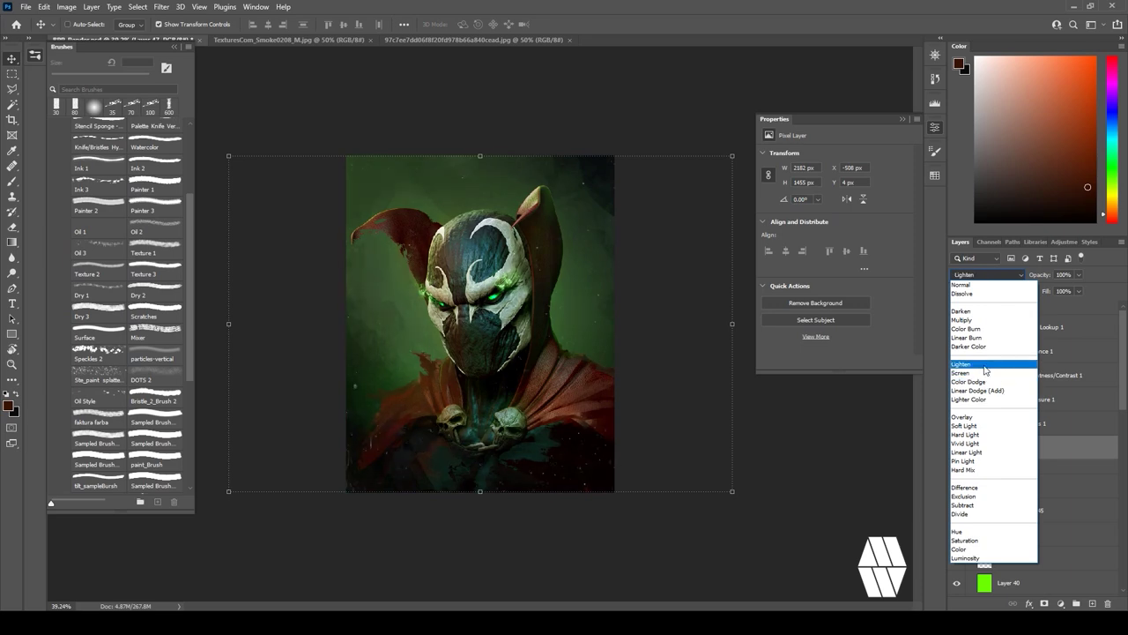
{"action": "left_click", "coordinate": [960, 372]}
{"action": "left_click_drag", "start_coordinate": [1078, 274], "coordinate": [1064, 307]}
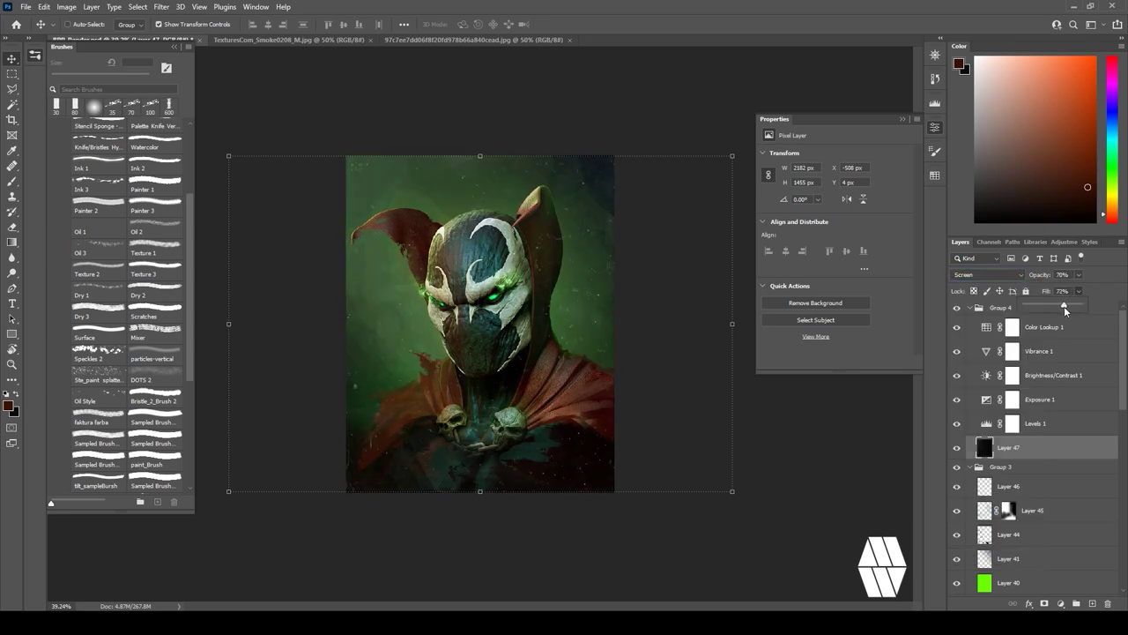
Lower the speckle texture's opacity to 55% and shift it to the right across the portrait.
{"action": "left_click", "coordinate": [12, 74]}
{"action": "scroll", "coordinate": [550, 355], "scroll_direction": "up", "scroll_amount": 5, "text": "alt"}
{"action": "scroll", "coordinate": [550, 355], "scroll_direction": "down", "scroll_amount": 1, "text": "alt"}
{"action": "left_click_drag", "start_coordinate": [1079, 275], "coordinate": [1069, 289]}
{"action": "scroll", "coordinate": [546, 247], "scroll_direction": "down", "scroll_amount": 3, "text": "alt"}
{"action": "left_click", "coordinate": [12, 59]}
{"action": "left_click_drag", "start_coordinate": [445, 234], "coordinate": [563, 234]}
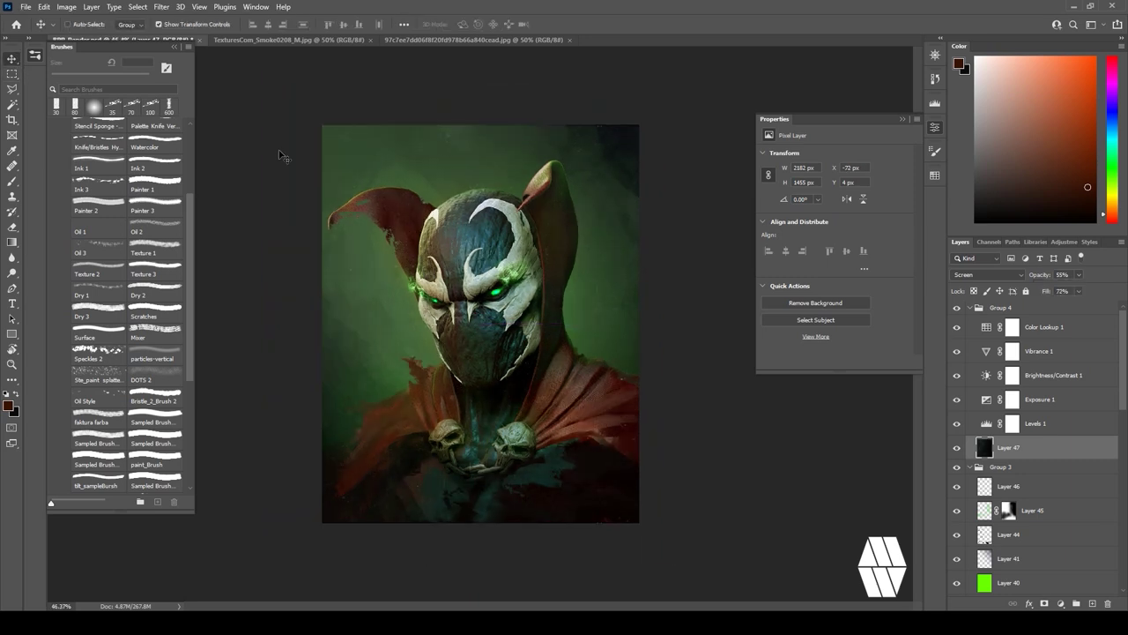
{"action": "key", "text": "m"}
{"action": "key", "text": "ctrl+0"}
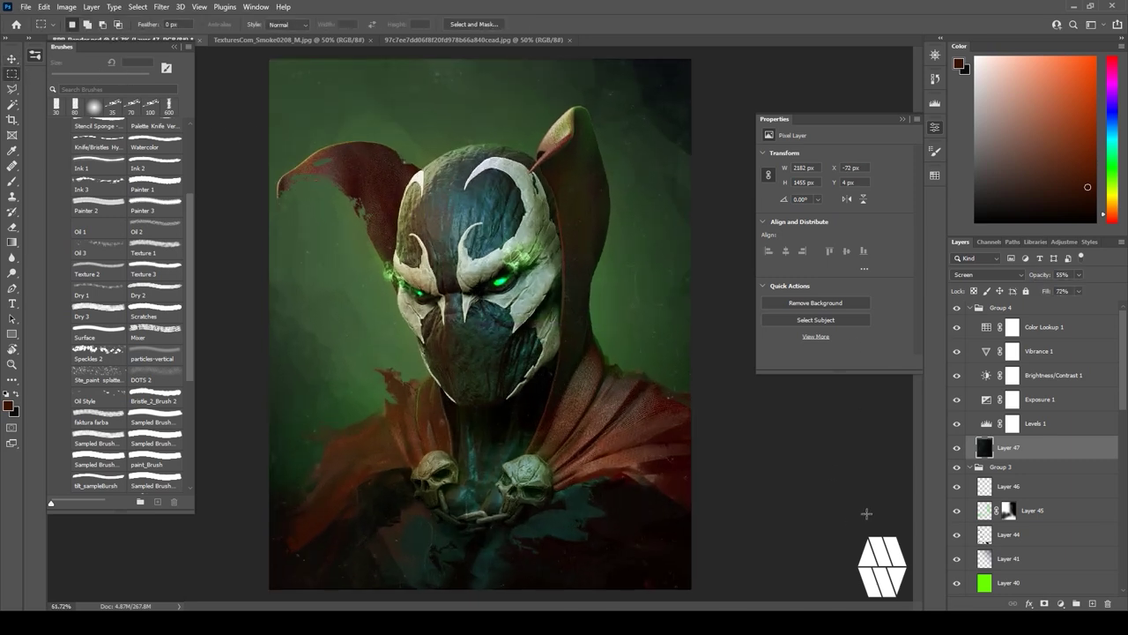
Scale the circle-pattern texture above Layer 46 down to about 309 px square and position it over the head.
{"action": "scroll", "coordinate": [1061, 468], "scroll_direction": "down", "scroll_amount": 1}
{"action": "left_click", "coordinate": [970, 452]}
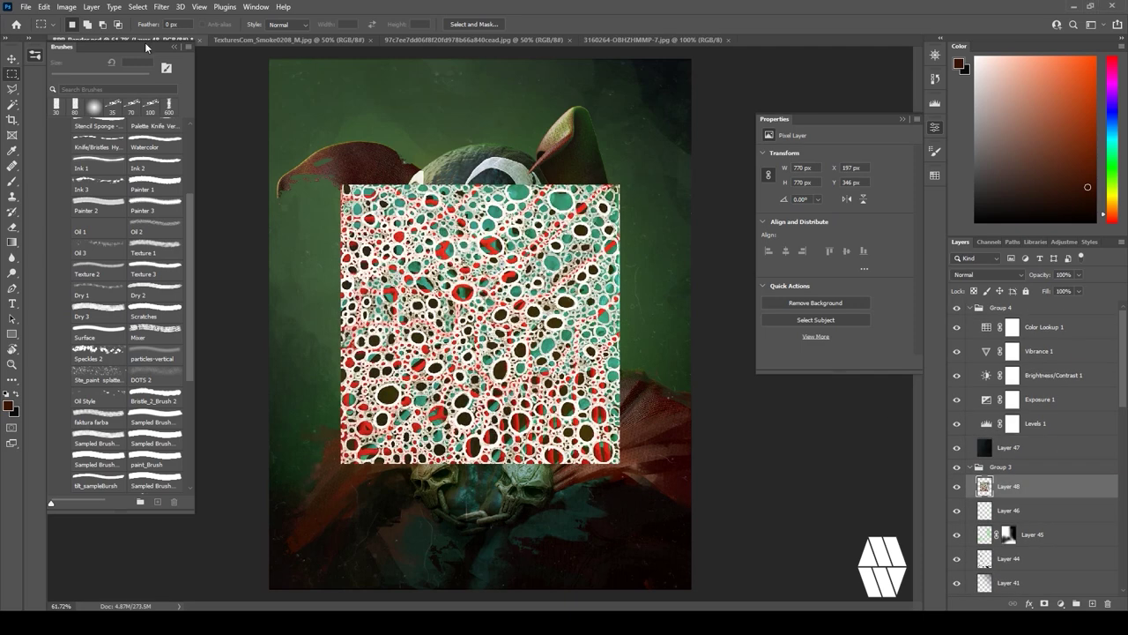
{"action": "left_click", "coordinate": [13, 60]}
{"action": "left_click_drag", "start_coordinate": [494, 352], "coordinate": [506, 274]}
{"action": "left_click_drag", "start_coordinate": [632, 385], "coordinate": [466, 219]}
{"action": "left_click_drag", "start_coordinate": [416, 168], "coordinate": [524, 219]}
{"action": "left_click", "coordinate": [582, 25]}
Duplicate the circle-pattern tile to cover the head, neck and chest, and merge the copies into one layer.
{"action": "left_click_drag", "start_coordinate": [526, 212], "coordinate": [442, 300], "text": "alt"}
{"action": "left_click_drag", "start_coordinate": [442, 300], "coordinate": [492, 352], "text": "alt"}
{"action": "left_click_drag", "start_coordinate": [497, 344], "coordinate": [449, 149], "text": "alt"}
{"action": "left_click_drag", "start_coordinate": [449, 149], "coordinate": [535, 449], "text": "alt"}
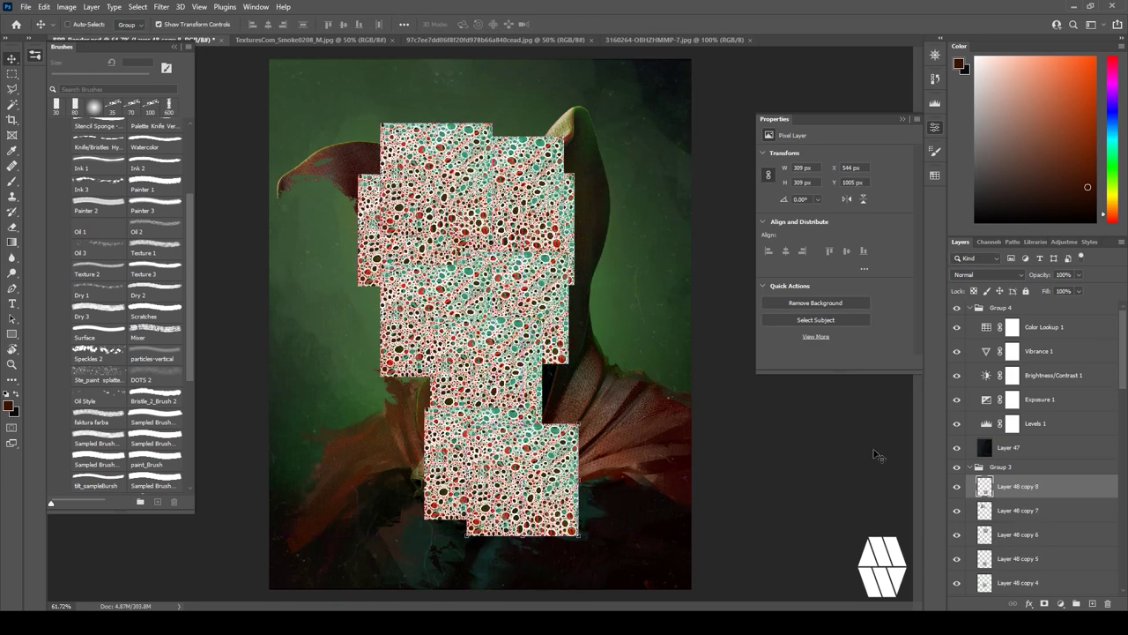
{"action": "scroll", "coordinate": [1051, 556], "scroll_direction": "down", "scroll_amount": 3}
{"action": "left_click", "coordinate": [1048, 518], "text": "shift"}
{"action": "right_click", "coordinate": [1046, 516]}
{"action": "left_click", "coordinate": [1002, 353]}
Desaturate the merged circle-pattern layer and set its blend mode to Soft Light.
{"action": "left_click", "coordinate": [63, 7]}
{"action": "mouse_move", "coordinate": [97, 38]}
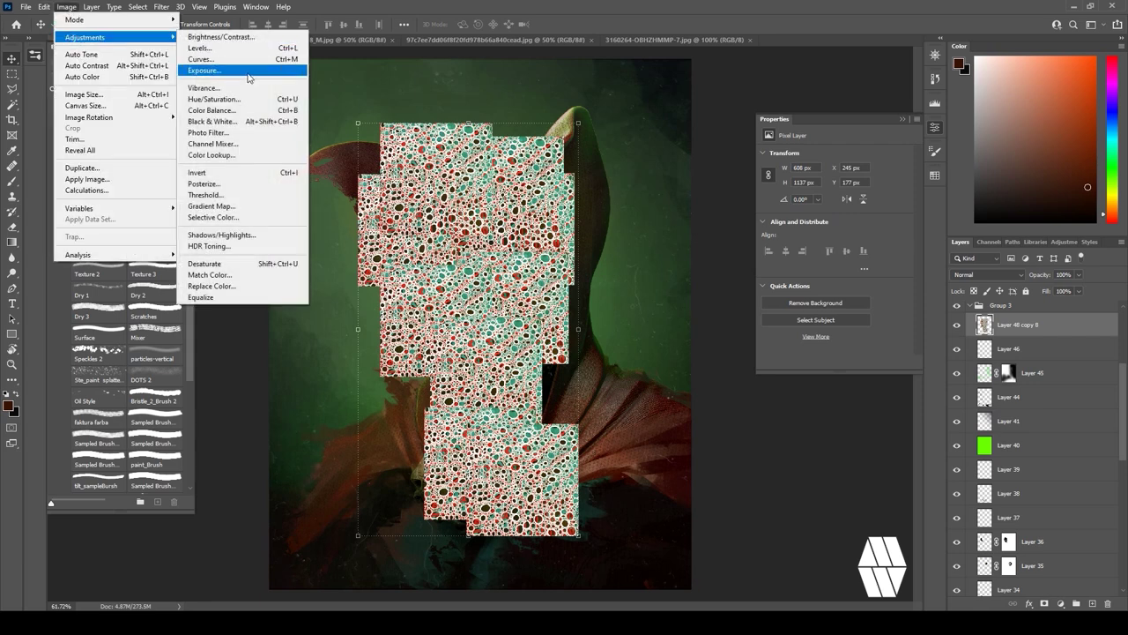
{"action": "left_click", "coordinate": [205, 263]}
{"action": "left_click", "coordinate": [985, 274]}
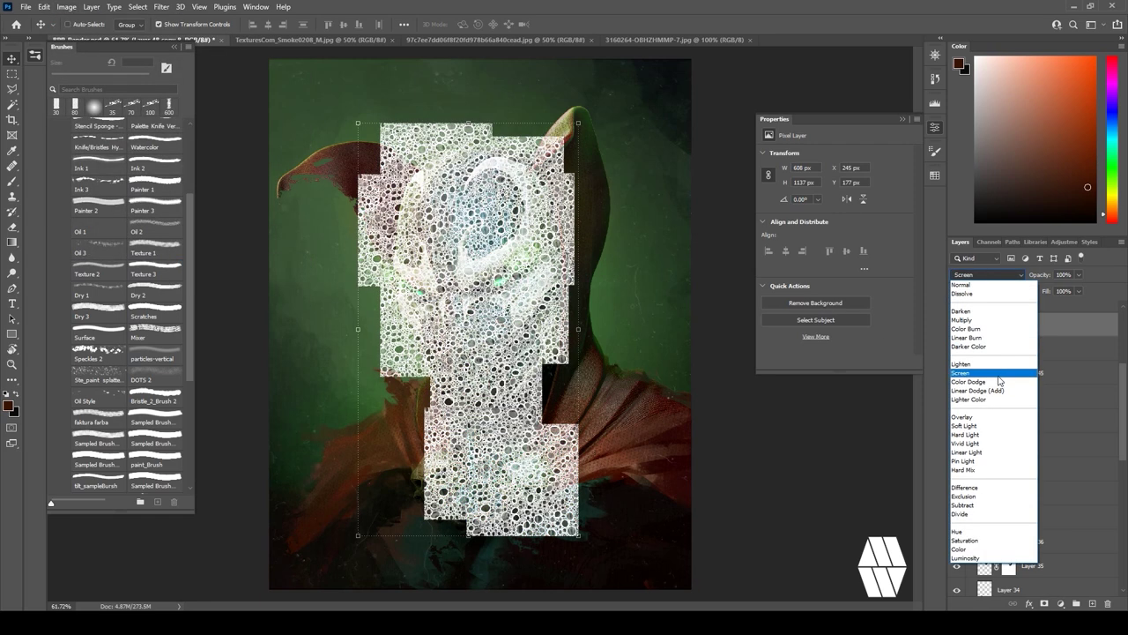
{"action": "left_click", "coordinate": [997, 430]}
Apply a 1.8 px Gaussian Blur to the circle-pattern layer and invert its tones.
{"action": "left_click", "coordinate": [156, 8]}
{"action": "mouse_move", "coordinate": [254, 161]}
{"action": "left_click", "coordinate": [326, 202]}
{"action": "left_click_drag", "start_coordinate": [788, 274], "coordinate": [776, 275]}
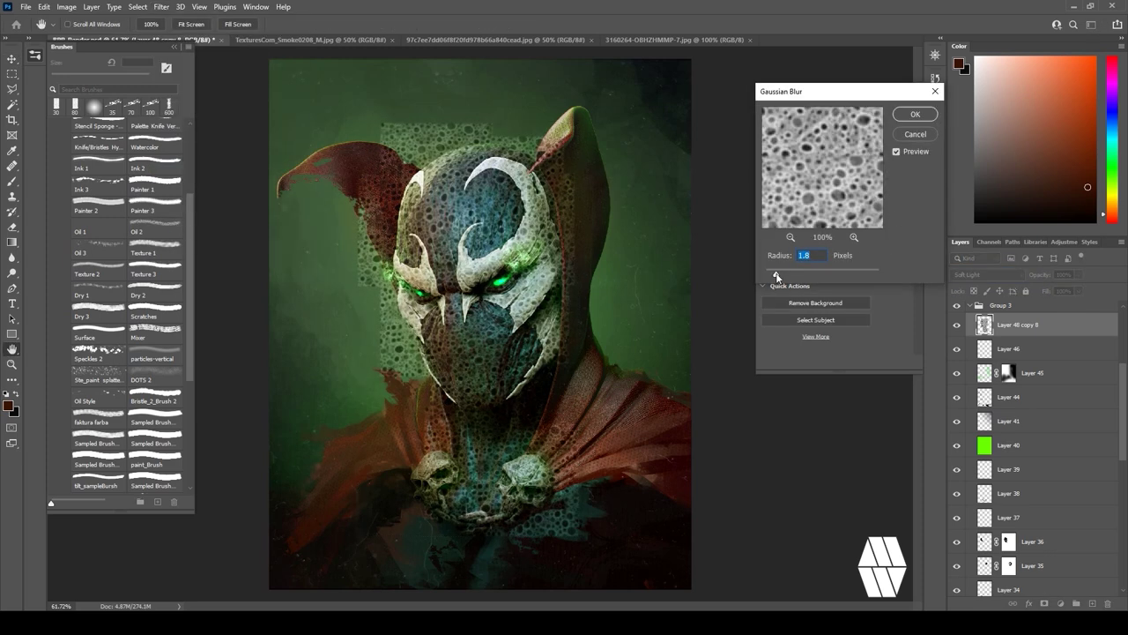
{"action": "left_click", "coordinate": [915, 114]}
{"action": "key", "text": "ctrl+i"}
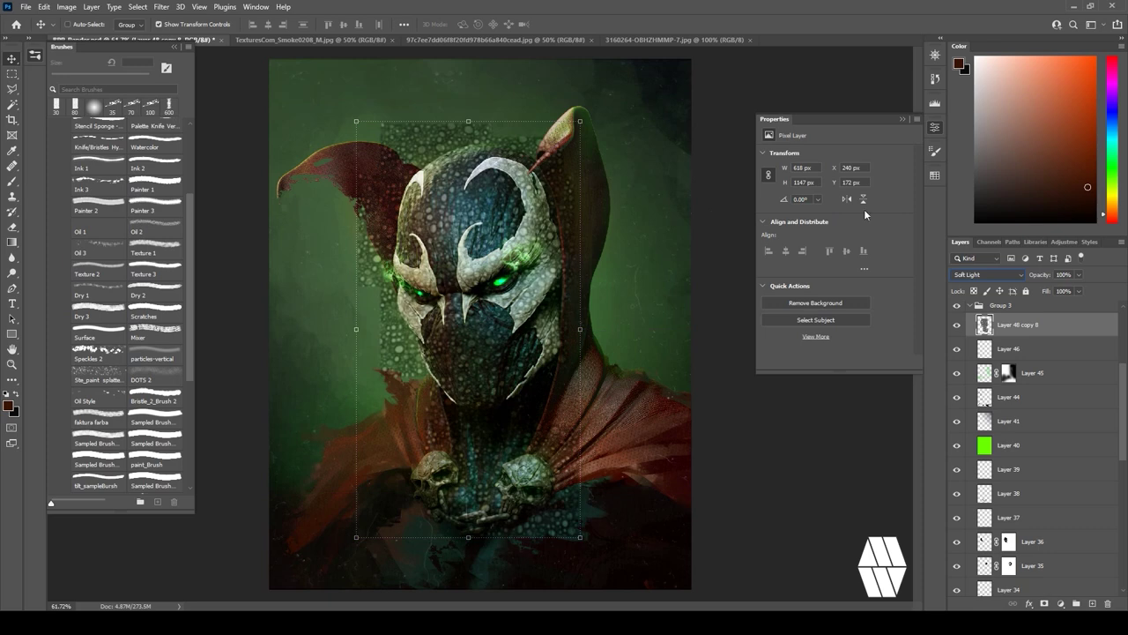
Add a mask to the circle-pattern layer and select the red face-marking area from Layer 3 with the Magic Wand.
{"action": "left_click", "coordinate": [1044, 605]}
{"action": "scroll", "coordinate": [992, 474], "scroll_direction": "down", "scroll_amount": 6}
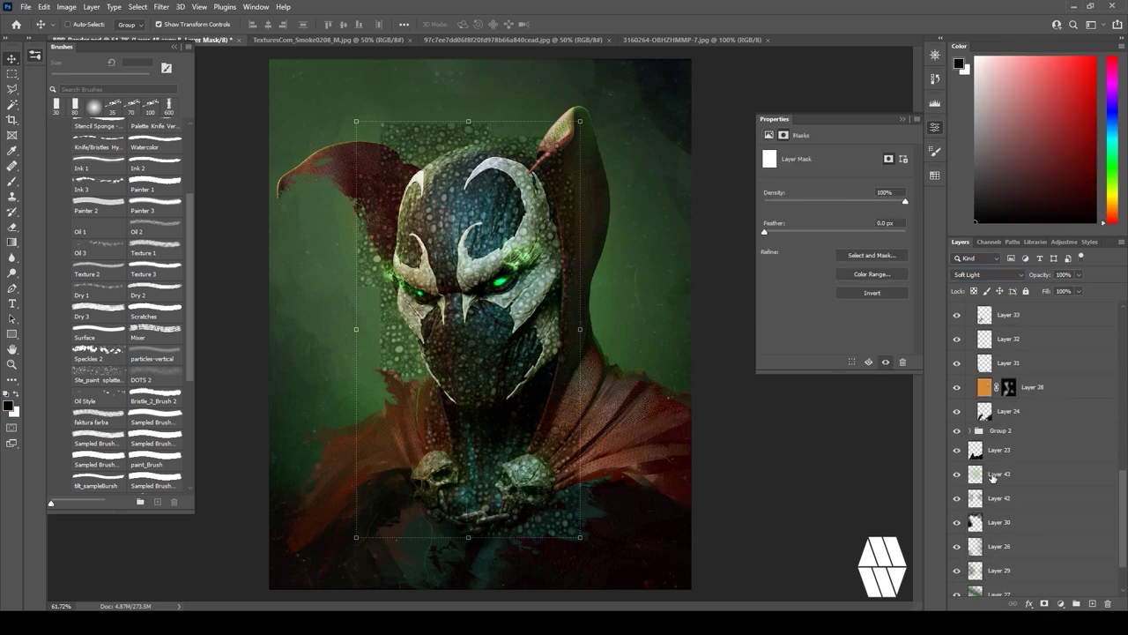
{"action": "left_click", "coordinate": [970, 372]}
{"action": "left_click", "coordinate": [987, 416]}
{"action": "left_click", "coordinate": [958, 415]}
{"action": "left_click", "coordinate": [959, 415]}
{"action": "key", "text": "w"}
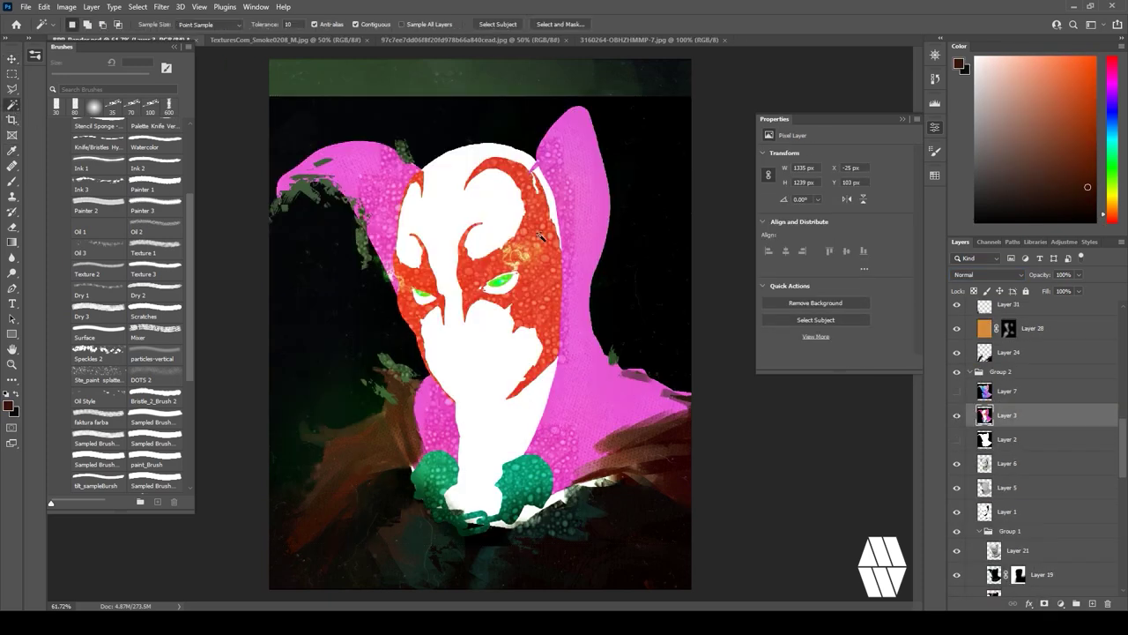
{"action": "left_click", "coordinate": [958, 414]}
{"action": "scroll", "coordinate": [978, 423], "scroll_direction": "up", "scroll_amount": 6}
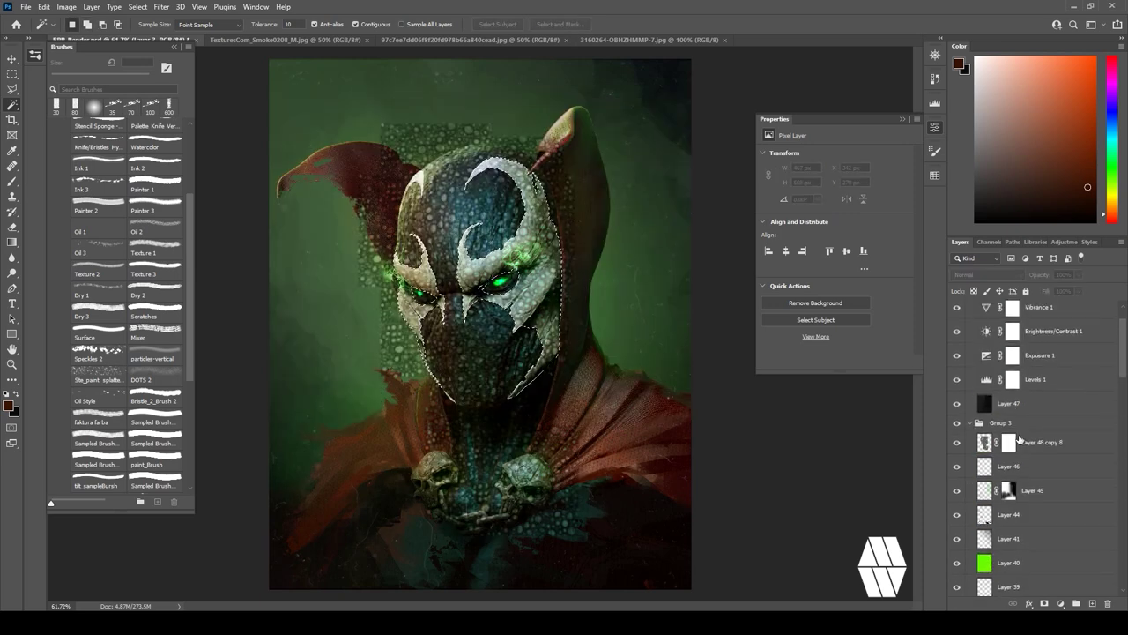
Replace the circle-pattern layer's blank mask with a mask made from the face-marking selection.
{"action": "left_click", "coordinate": [1008, 442]}
{"action": "right_click", "coordinate": [1008, 441]}
{"action": "left_click", "coordinate": [1043, 463]}
{"action": "left_click", "coordinate": [1045, 603]}
Lower the circle-pattern layer's opacity to 63% and its fill to 40%.
{"action": "left_click", "coordinate": [1079, 275]}
{"action": "left_click", "coordinate": [1042, 291]}
{"action": "left_click", "coordinate": [1108, 276]}
{"action": "left_click", "coordinate": [1079, 291]}
{"action": "mouse_move", "coordinate": [1083, 305]}
{"action": "left_mouse_down"}
{"action": "mouse_move", "coordinate": [1029, 312]}
{"action": "mouse_move", "coordinate": [1086, 291]}
{"action": "left_mouse_up"}
{"action": "left_click", "coordinate": [1079, 275]}
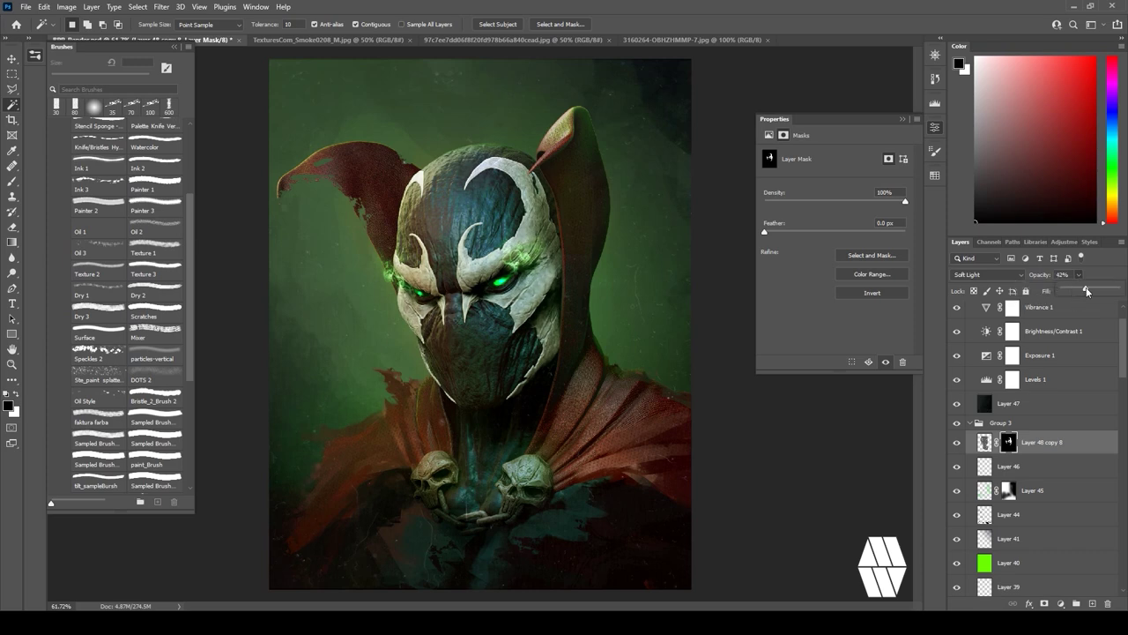
{"action": "scroll", "coordinate": [505, 221], "scroll_direction": "up", "scroll_amount": 6, "text": "alt"}
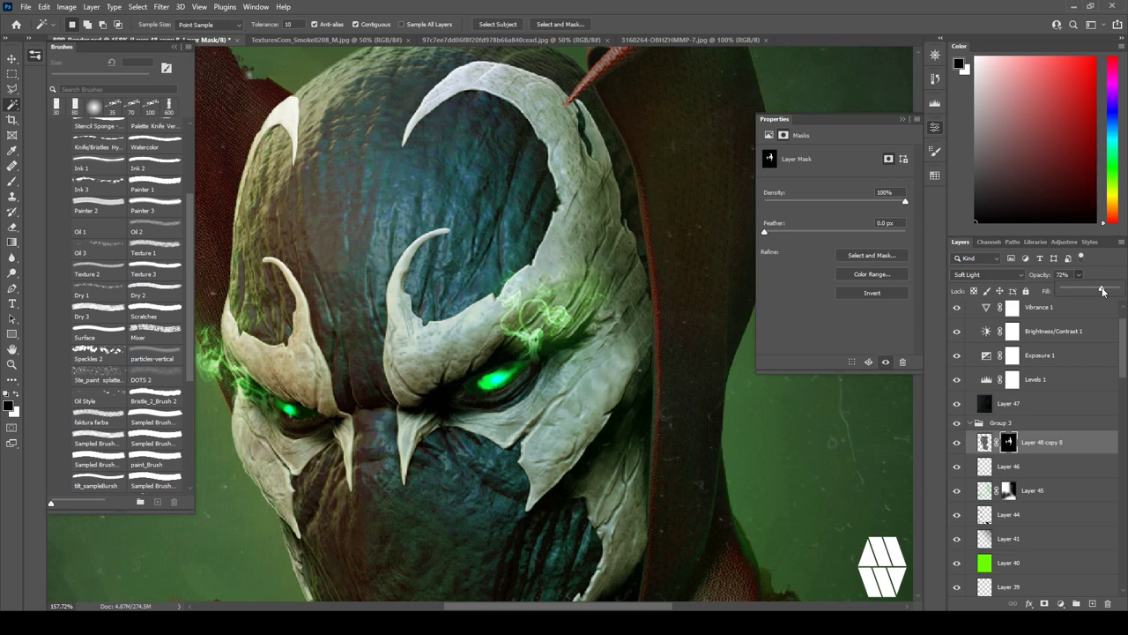
{"action": "scroll", "coordinate": [555, 296], "scroll_direction": "down", "scroll_amount": 5, "text": "alt"}
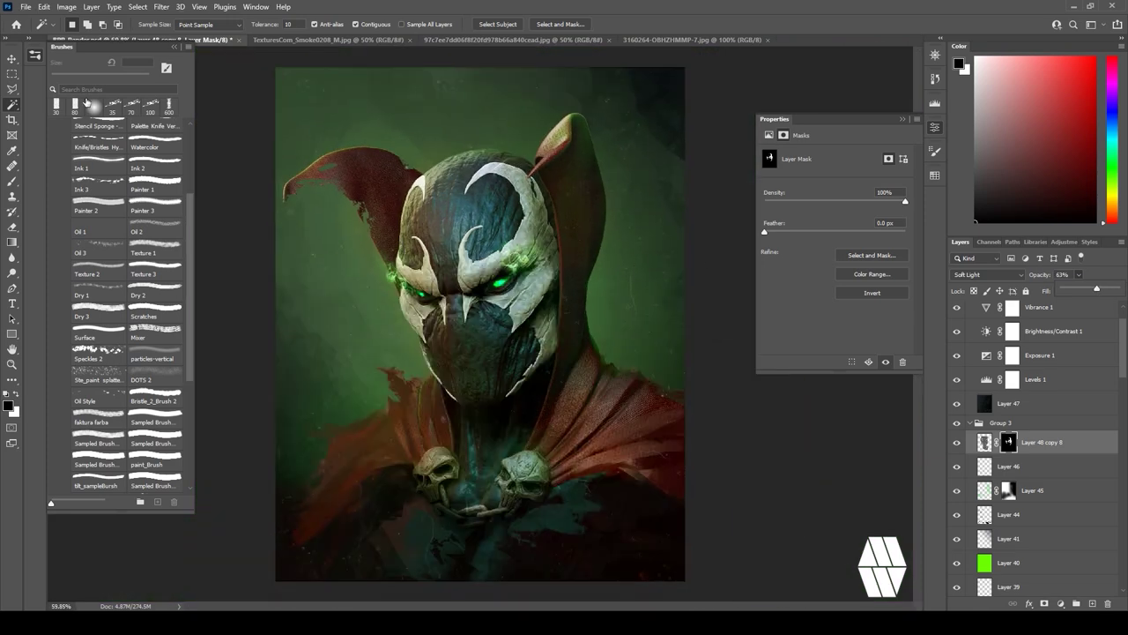
Preview other blend modes on the circle-pattern layer and keep Soft Light.
{"action": "left_click", "coordinate": [11, 74]}
{"action": "left_click", "coordinate": [989, 275]}
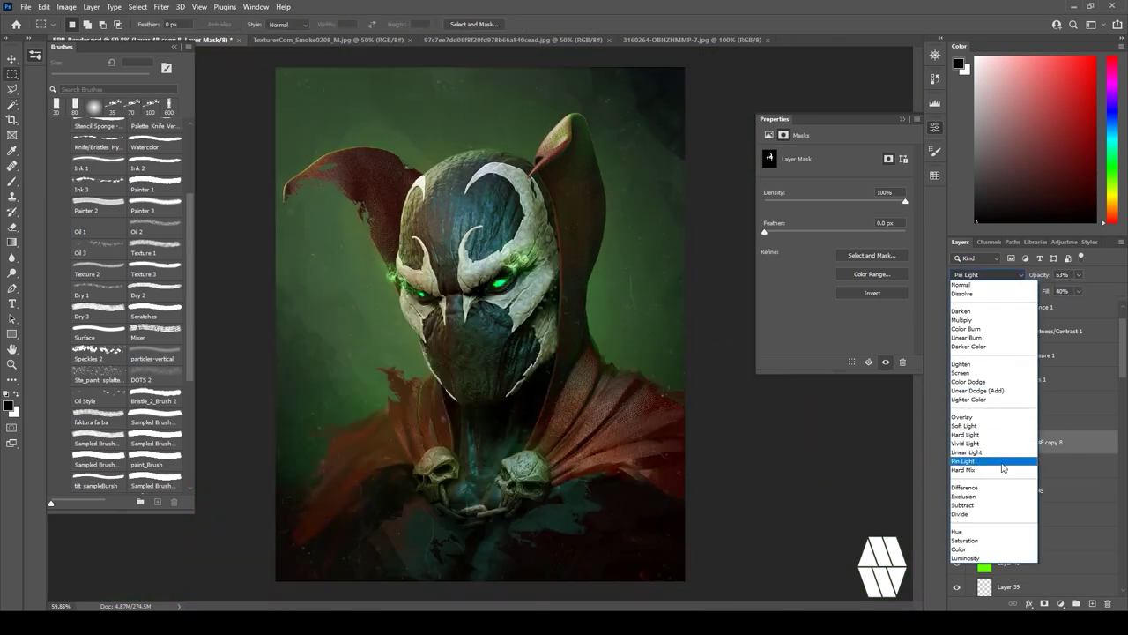
{"action": "left_click", "coordinate": [964, 425]}
{"action": "left_click", "coordinate": [1077, 274]}
{"action": "left_click", "coordinate": [803, 431]}
Group Group 3 and all the artwork layers beneath it into one new group.
{"action": "scroll", "coordinate": [1014, 370], "scroll_direction": "up", "scroll_amount": 2}
{"action": "left_click", "coordinate": [970, 467]}
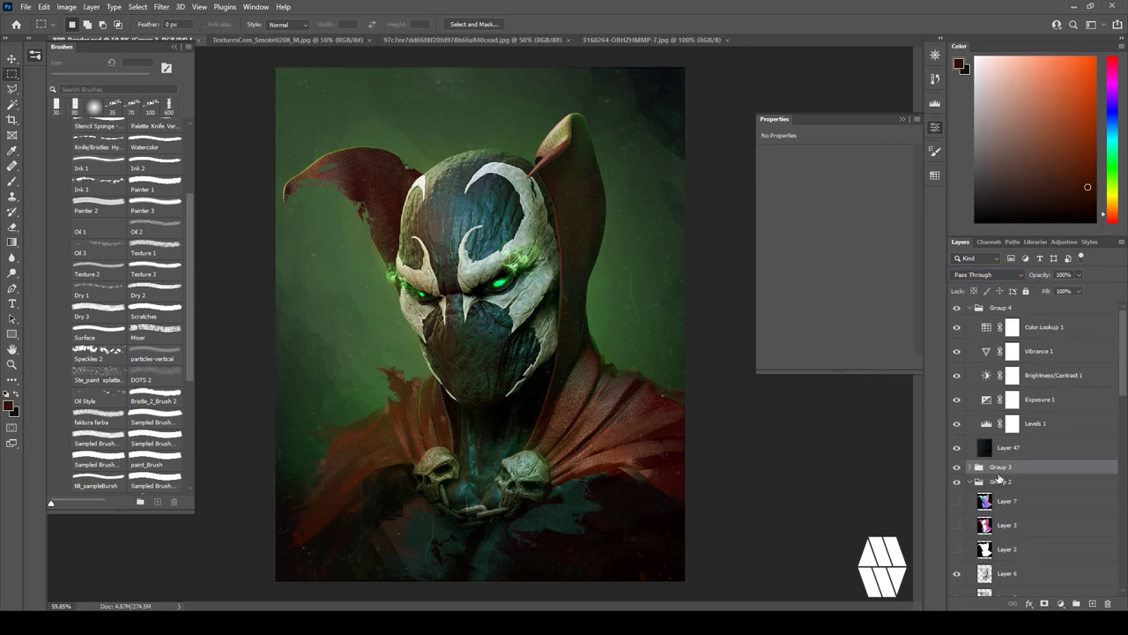
{"action": "left_click", "coordinate": [968, 482]}
{"action": "scroll", "coordinate": [1080, 486], "scroll_direction": "down", "scroll_amount": 3}
{"action": "left_click", "coordinate": [1049, 588], "text": "shift"}
{"action": "left_click_drag", "start_coordinate": [1097, 588], "coordinate": [1076, 604]}
Duplicate Group 5 as a single merged layer and crop away its pixels beyond the canvas edges.
{"action": "left_click_drag", "start_coordinate": [1072, 471], "coordinate": [1091, 604]}
{"action": "right_click", "coordinate": [1008, 468]}
{"action": "left_click", "coordinate": [922, 519]}
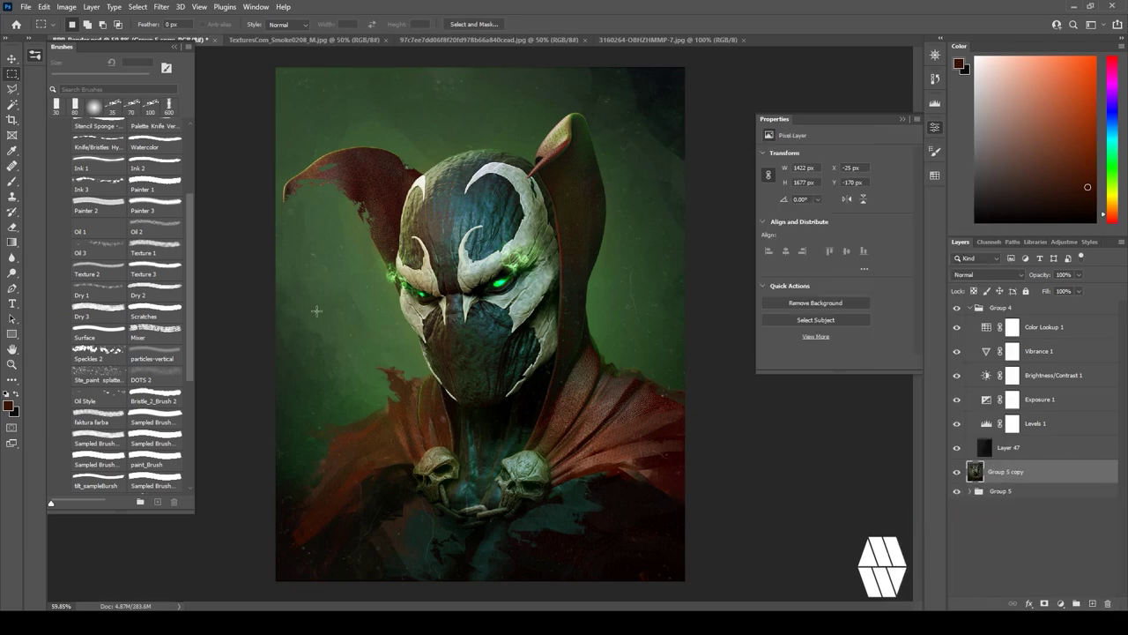
{"action": "left_click", "coordinate": [11, 119]}
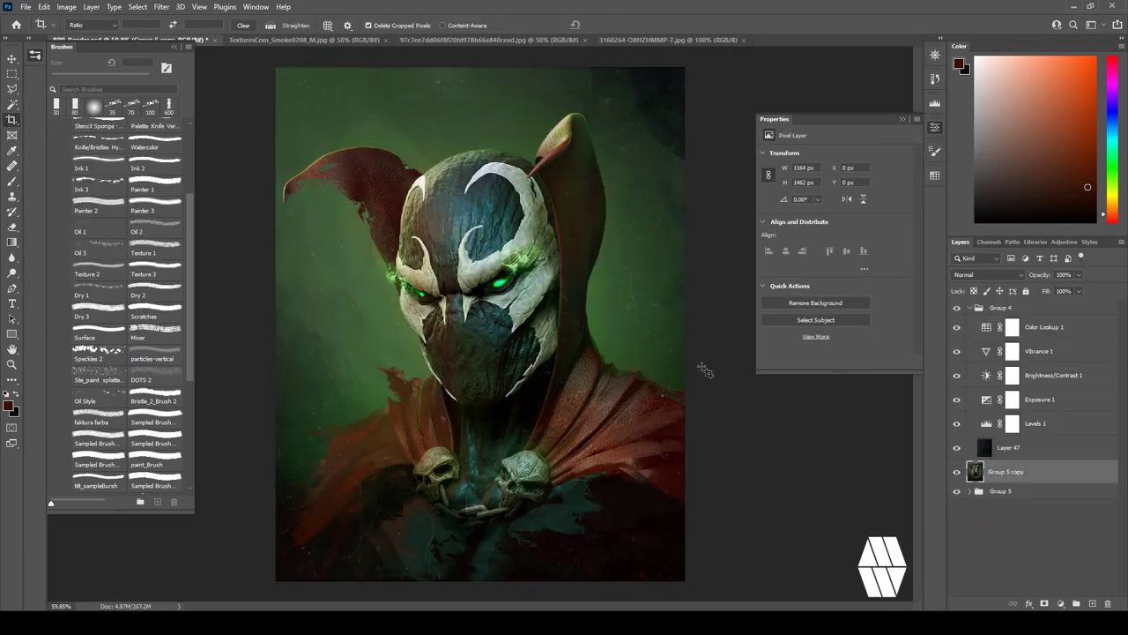
{"action": "left_click", "coordinate": [13, 182]}
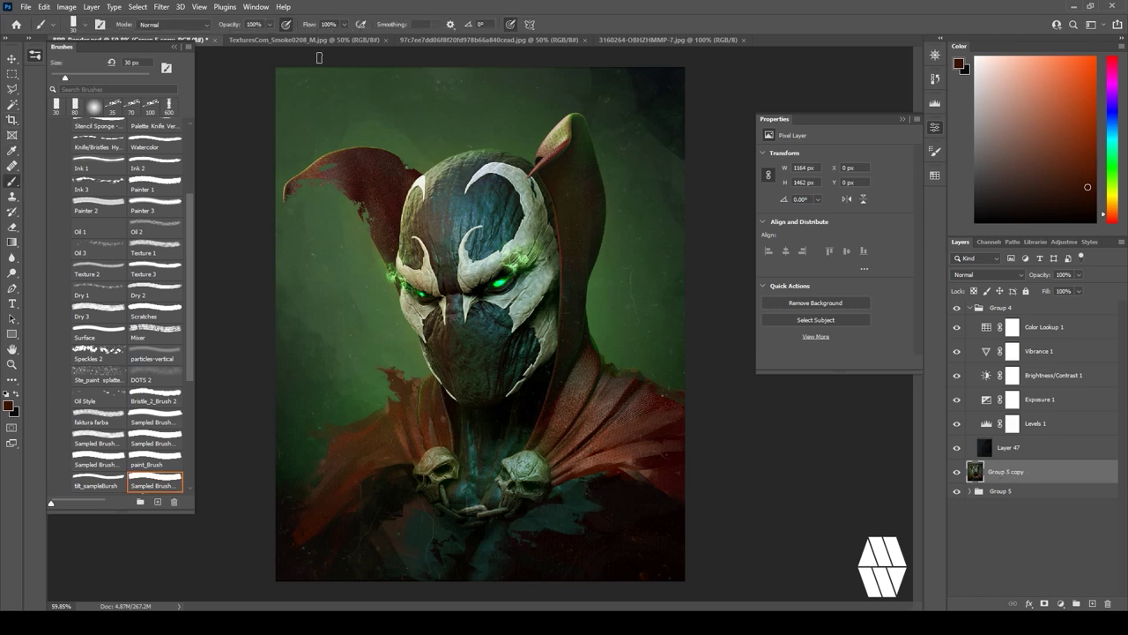
Duplicate the merged portrait layer and Smart Sharpen the lower copy with 124% amount, 1.8 px radius and 10% noise reduction.
{"action": "left_click_drag", "start_coordinate": [1108, 473], "coordinate": [1092, 603]}
{"action": "left_click", "coordinate": [957, 471]}
{"action": "left_click", "coordinate": [1006, 495]}
{"action": "left_click", "coordinate": [162, 7]}
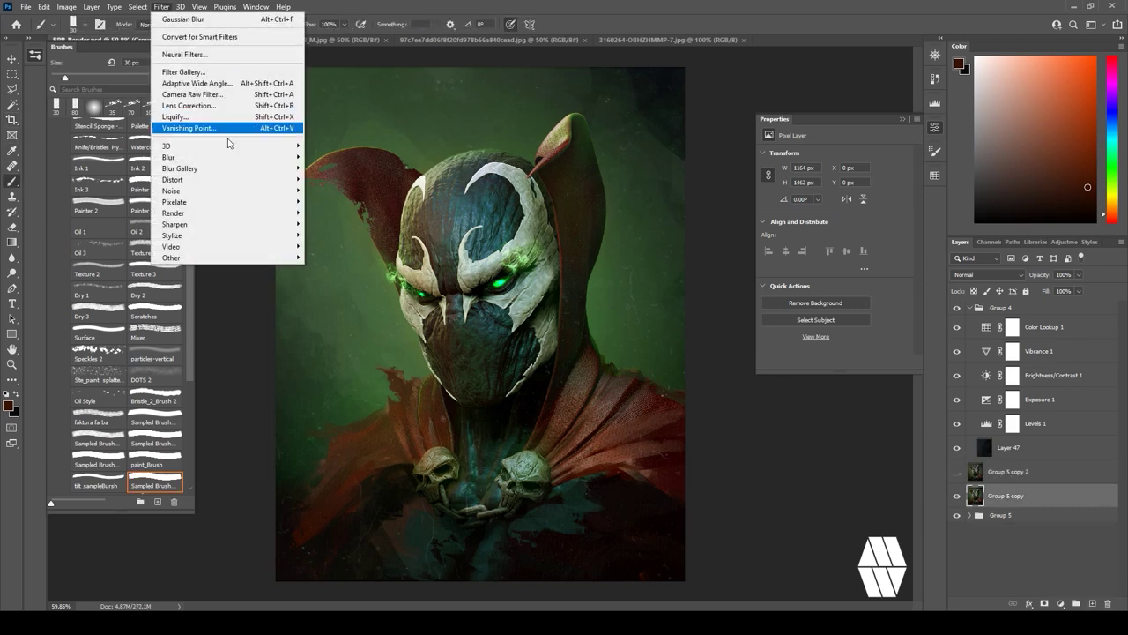
{"action": "mouse_move", "coordinate": [285, 230]}
{"action": "left_click", "coordinate": [337, 268]}
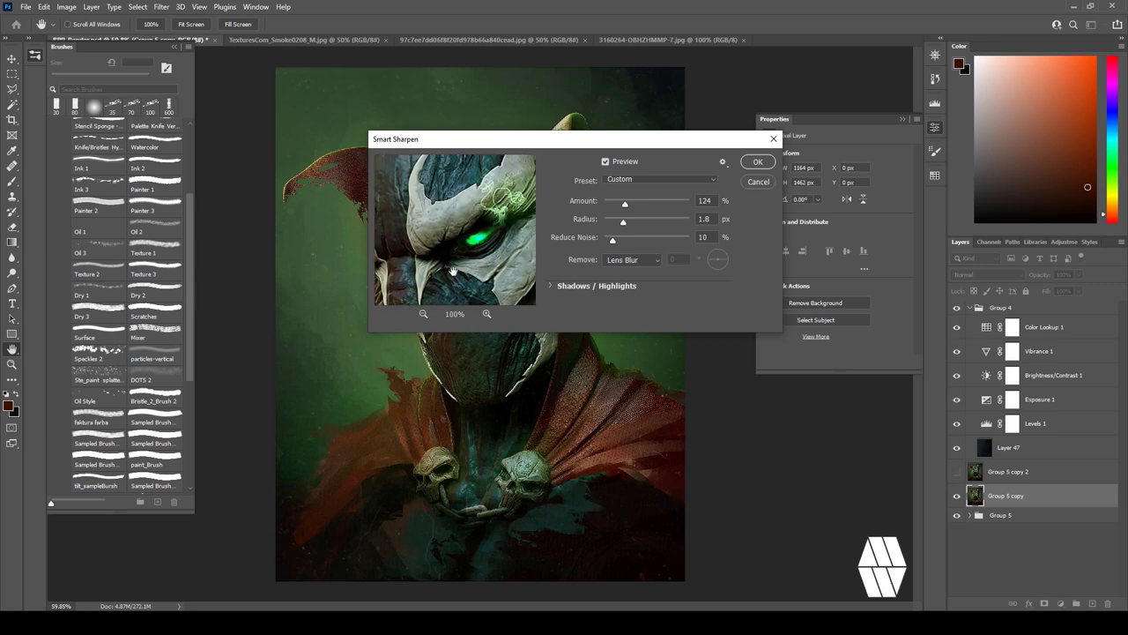
{"action": "key", "text": "Return"}
Compare the sharpened and unsharpened portrait copies by toggling the upper one, and delete the sharpened copy.
{"action": "left_click", "coordinate": [1026, 476]}
{"action": "left_click", "coordinate": [958, 474]}
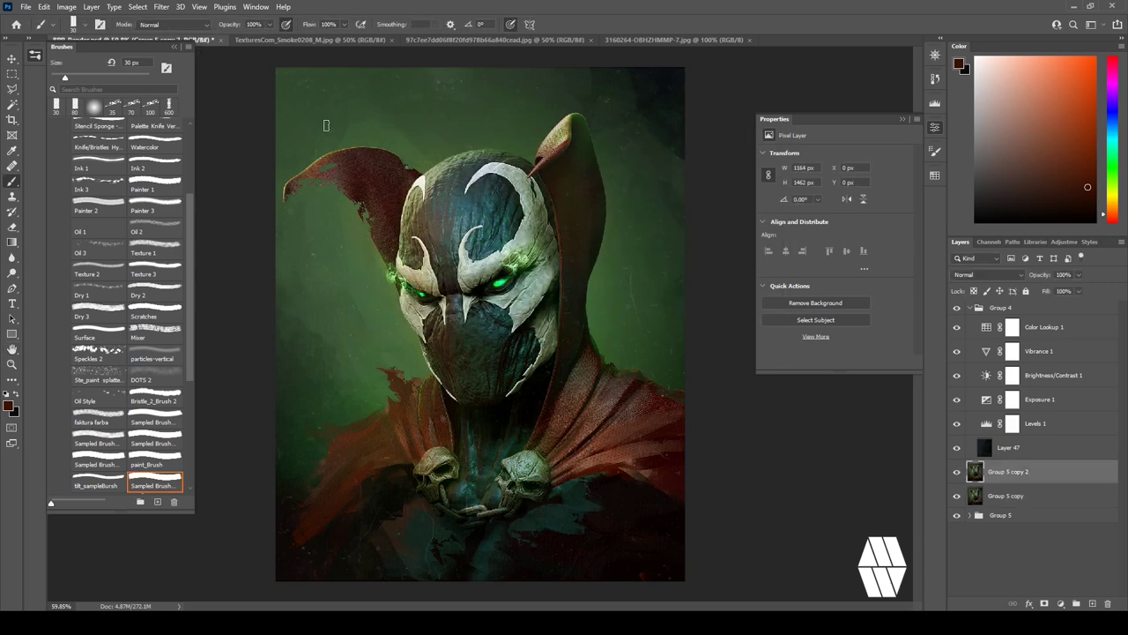
{"action": "left_click", "coordinate": [958, 473]}
{"action": "left_click", "coordinate": [958, 473]}
{"action": "left_click", "coordinate": [1022, 498]}
{"action": "key", "text": "Delete"}
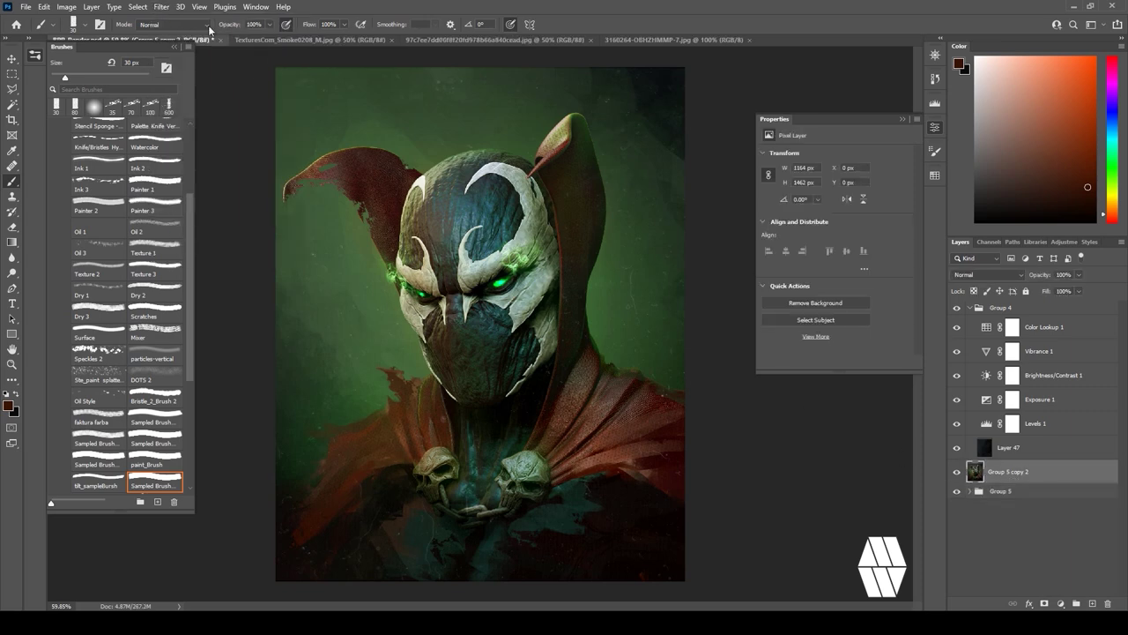
Apply Smart Sharpen to the remaining merged portrait with 1.8 px radius, 10% noise reduction and Lens Blur removal.
{"action": "left_click", "coordinate": [162, 7]}
{"action": "mouse_move", "coordinate": [239, 225]}
{"action": "left_click", "coordinate": [338, 268]}
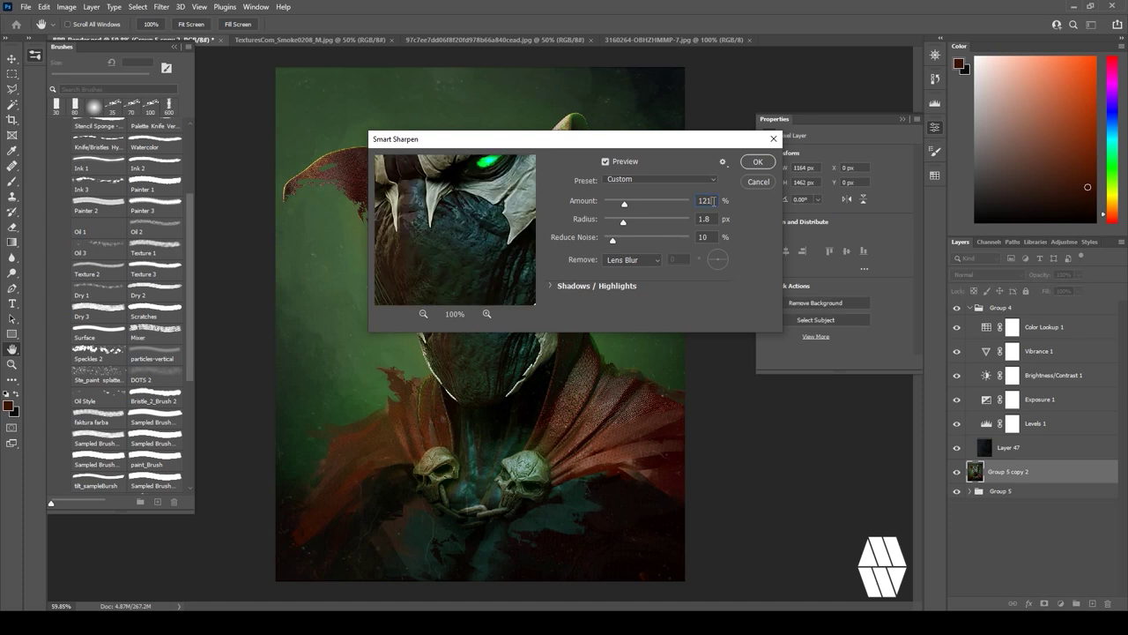
{"action": "key", "text": "BackSpace"}
{"action": "key", "text": "BackSpace"}
{"action": "key", "text": "Return"}
Duplicate the sharpened portrait layer and apply Motion Blur to the copy at a 17° angle and 9 px distance.
{"action": "key", "text": "ctrl+j"}
{"action": "left_click", "coordinate": [161, 6]}
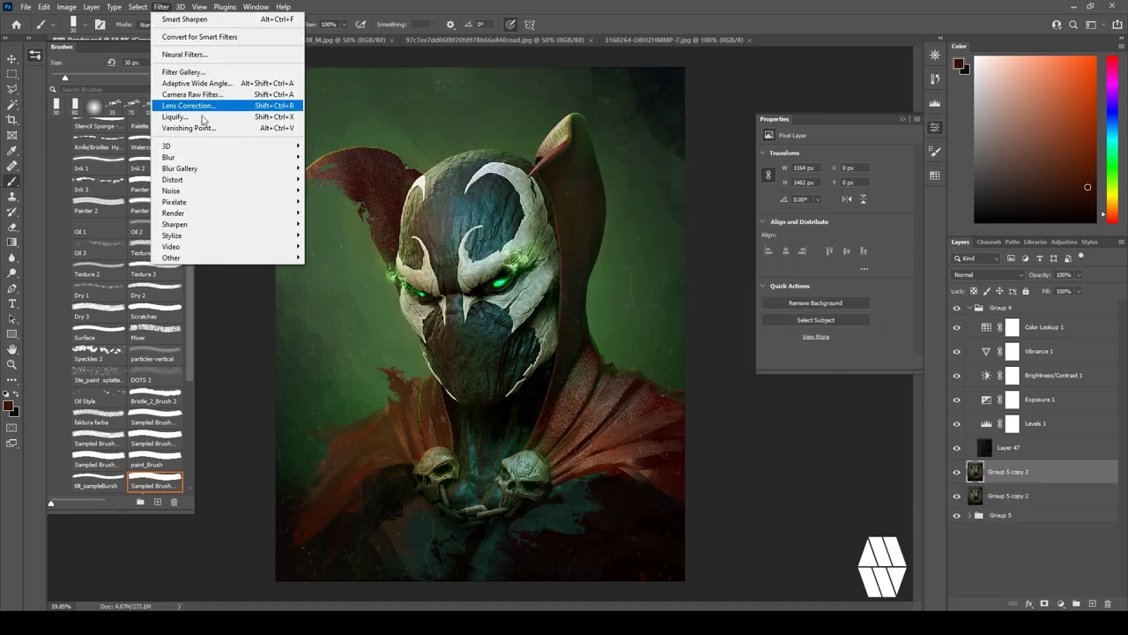
{"action": "mouse_move", "coordinate": [232, 156]}
{"action": "left_click", "coordinate": [349, 225]}
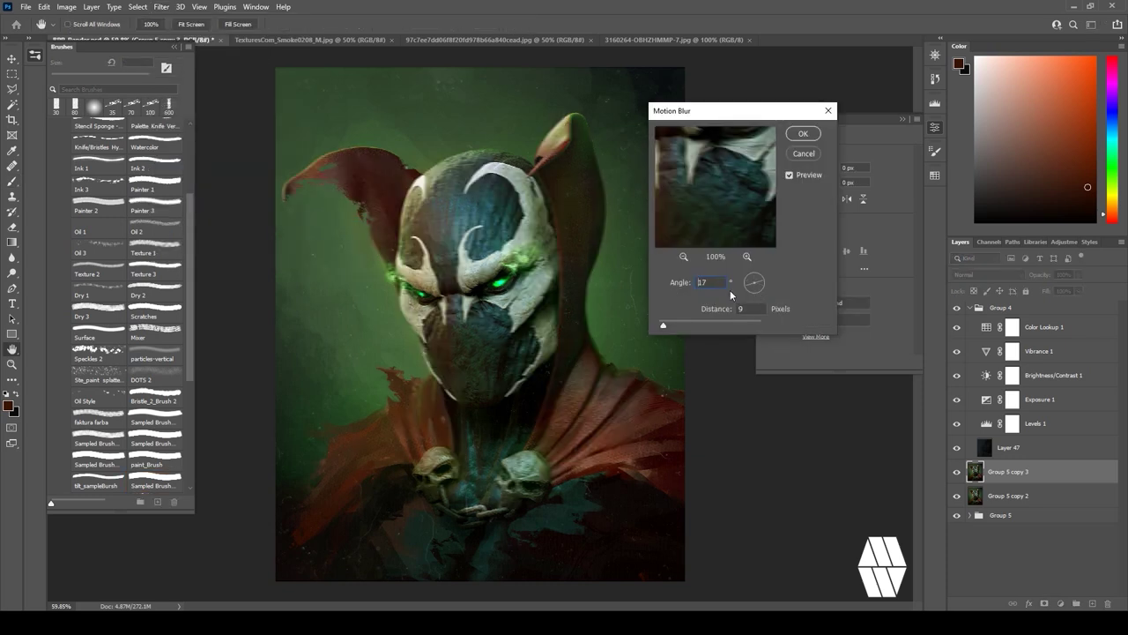
{"action": "key", "text": "Return"}
Add a black layer mask to the motion-blurred copy and set a soft round brush to 100 px.
{"action": "left_click", "coordinate": [1045, 604]}
{"action": "key", "text": "ctrl+i"}
{"action": "left_click", "coordinate": [95, 108]}
{"action": "key", "text": "bracketright"}
{"action": "key", "text": "bracketright"}
{"action": "key", "text": "bracketright"}
{"action": "key", "text": "bracketright"}
{"action": "key", "text": "bracketright"}
{"action": "key", "text": "bracketright"}
{"action": "key", "text": "bracketright"}
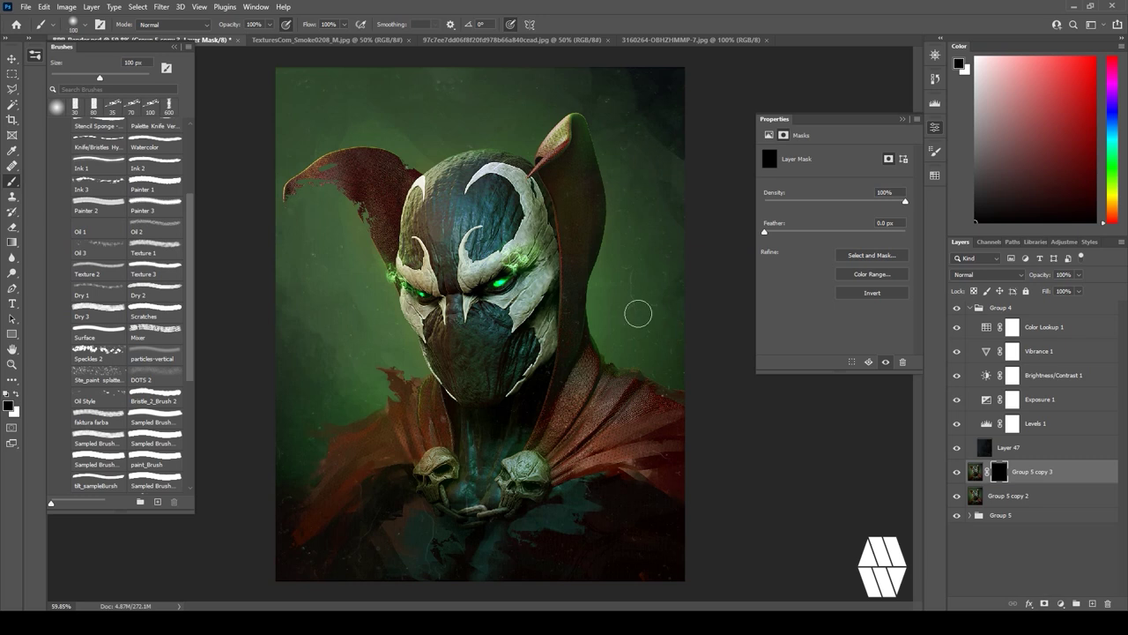
Invert the mask to white and paint black over the face with a 600 px soft brush to hide the blur there.
{"action": "key", "text": "ctrl+i"}
{"action": "key", "text": "x"}
{"action": "key", "text": "bracketright"}
{"action": "key", "text": "bracketright"}
{"action": "key", "text": "bracketright"}
{"action": "key", "text": "bracketright"}
{"action": "key", "text": "x"}
{"action": "key", "text": "bracketright"}
{"action": "key", "text": "bracketright"}
{"action": "key", "text": "bracketright"}
{"action": "key", "text": "bracketright"}
{"action": "mouse_move", "coordinate": [529, 281]}
{"action": "left_mouse_down"}
{"action": "mouse_move", "coordinate": [490, 295]}
{"action": "mouse_move", "coordinate": [495, 338]}
{"action": "mouse_move", "coordinate": [463, 479]}
{"action": "mouse_move", "coordinate": [542, 443]}
{"action": "left_mouse_up"}
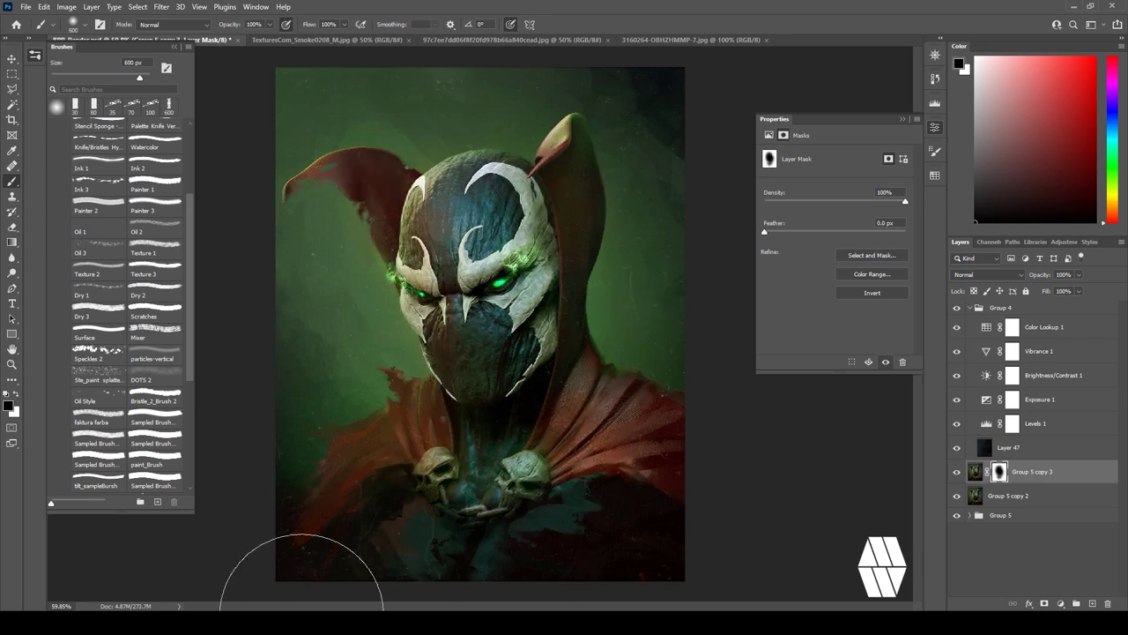
Reduce the motion-blurred layer's opacity and fill to 89% each.
{"action": "left_click", "coordinate": [1078, 274]}
{"action": "left_click", "coordinate": [1094, 277]}
{"action": "left_click_drag", "start_coordinate": [1075, 294], "coordinate": [1074, 307]}
{"action": "left_click", "coordinate": [1079, 291]}
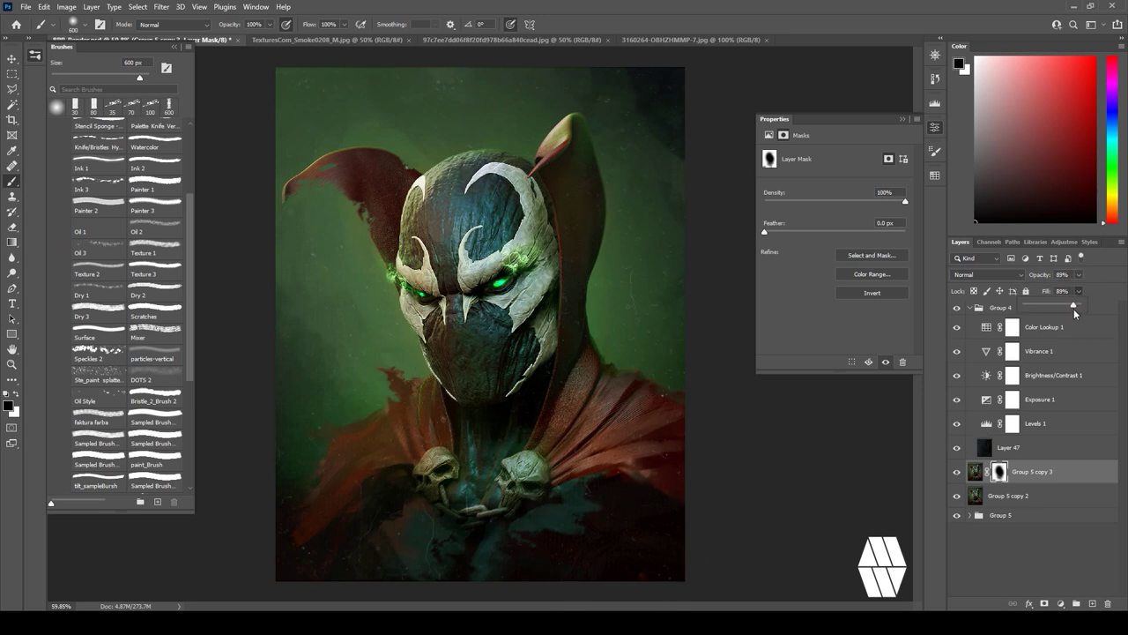
Add an Exposure adjustment above Color Lookup 1 with the exposure set to +0.44.
{"action": "left_click", "coordinate": [1044, 449]}
{"action": "left_click", "coordinate": [1035, 326]}
{"action": "left_click", "coordinate": [1060, 603]}
{"action": "left_click", "coordinate": [1060, 464]}
{"action": "left_click_drag", "start_coordinate": [835, 183], "coordinate": [840, 186]}
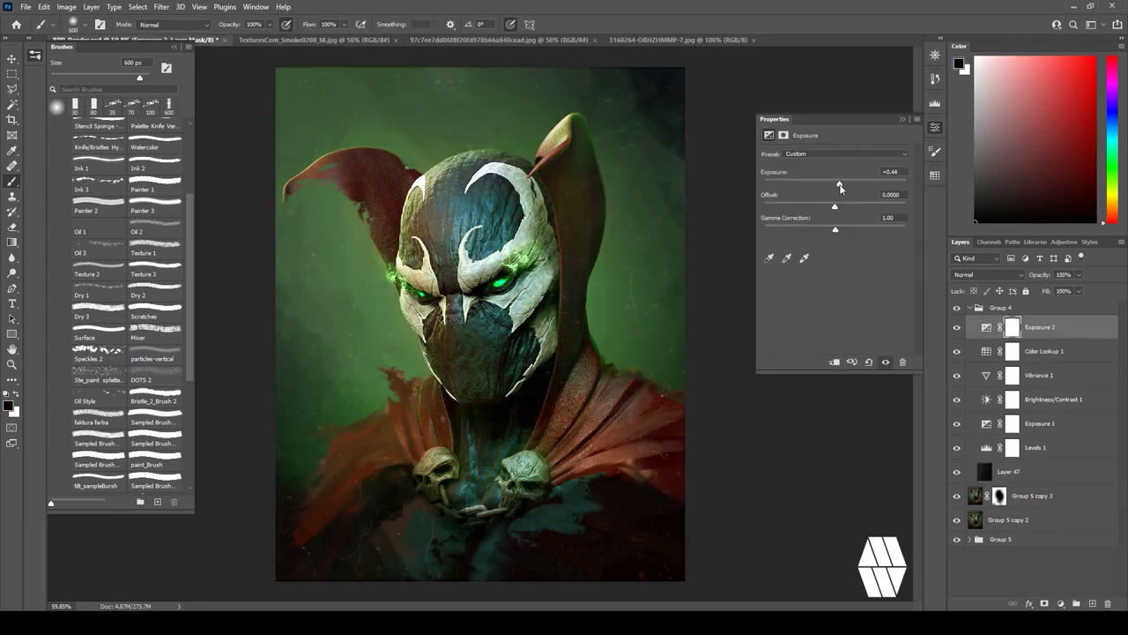
Limit the new Exposure adjustment to the face by painting white on its inverted mask, and lower its opacity to 89%.
{"action": "key", "text": "ctrl+i"}
{"action": "key", "text": "x"}
{"action": "mouse_move", "coordinate": [460, 287]}
{"action": "left_mouse_down"}
{"action": "mouse_move", "coordinate": [513, 244]}
{"action": "mouse_move", "coordinate": [511, 291]}
{"action": "left_mouse_up"}
{"action": "left_click", "coordinate": [1078, 275]}
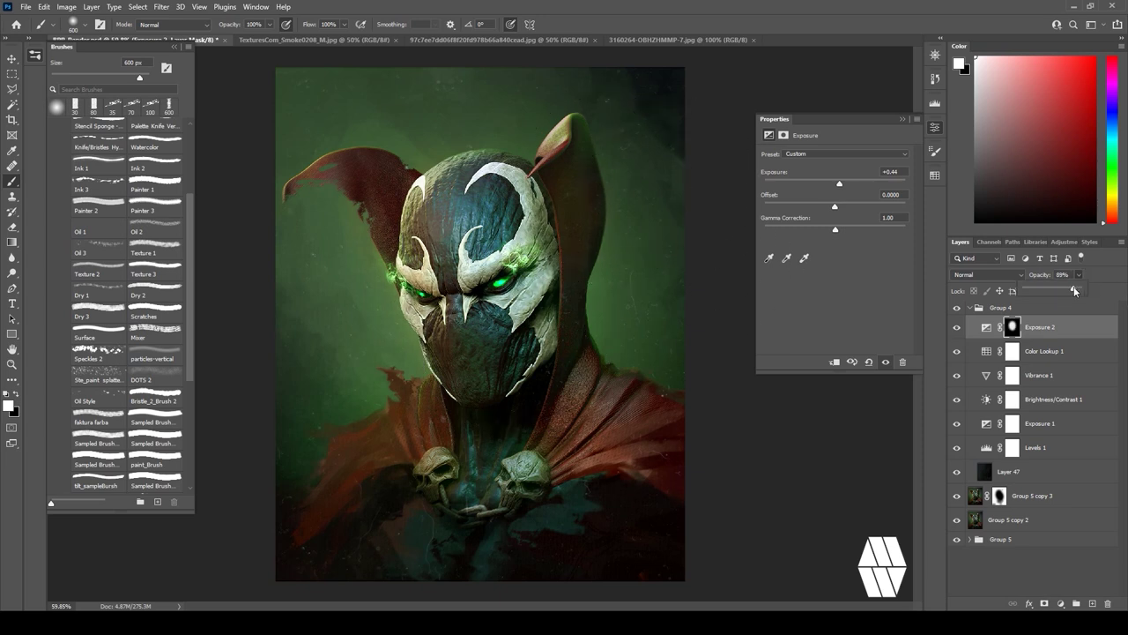
{"action": "key", "text": "m"}
{"action": "left_click", "coordinate": [915, 119]}
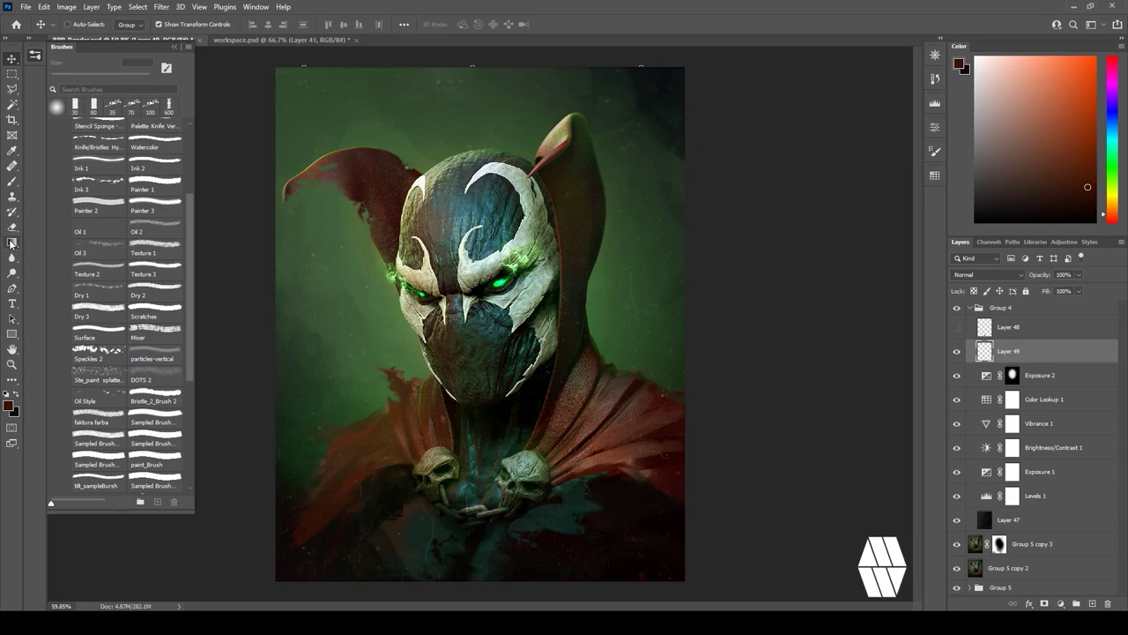
Fill Layer 49 with dark grey using the Paint Bucket and apply the Add Noise filter to it.
{"action": "left_click", "coordinate": [11, 244]}
{"action": "left_click", "coordinate": [40, 253]}
{"action": "left_click_drag", "start_coordinate": [987, 182], "coordinate": [887, 182]}
{"action": "left_click", "coordinate": [465, 204]}
{"action": "left_click", "coordinate": [162, 8]}
{"action": "mouse_move", "coordinate": [243, 195]}
{"action": "left_click", "coordinate": [332, 190]}
{"action": "left_click", "coordinate": [618, 128]}
Blend the noise layer in Soft Light mode with 23% opacity and 23% fill.
{"action": "left_click", "coordinate": [988, 275]}
{"action": "left_click", "coordinate": [982, 425]}
{"action": "left_click", "coordinate": [1078, 275]}
{"action": "left_click_drag", "start_coordinate": [1118, 289], "coordinate": [1081, 289]}
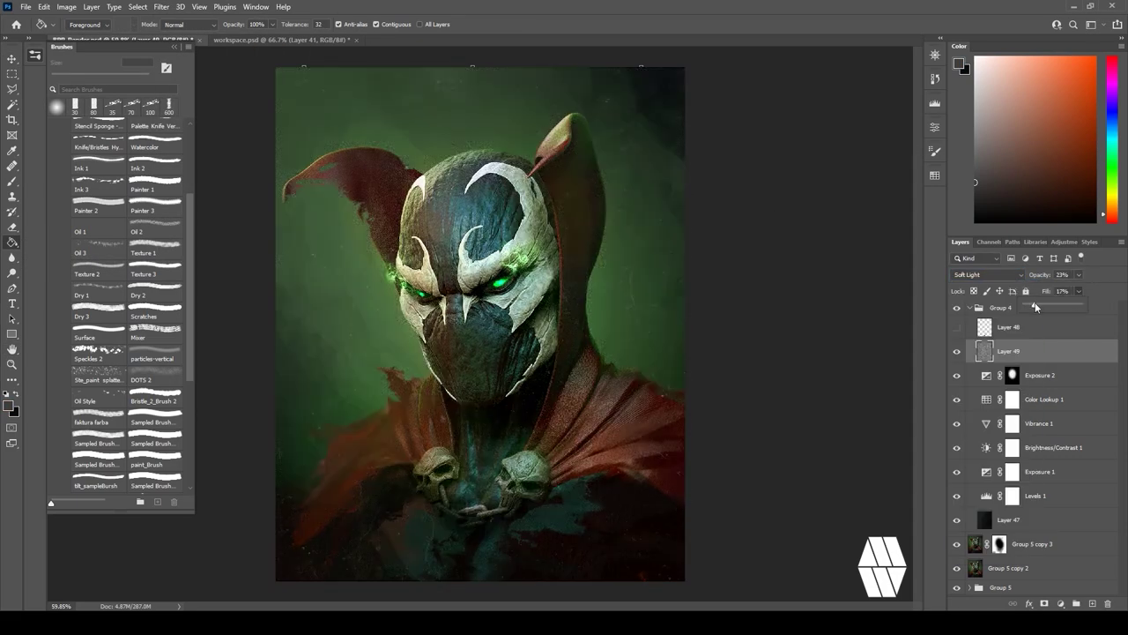
{"action": "left_click", "coordinate": [742, 263]}
Inspect the grain up close and show the hidden logo on Layer 48.
{"action": "scroll", "coordinate": [742, 264], "scroll_direction": "up", "scroll_amount": 12, "text": "alt"}
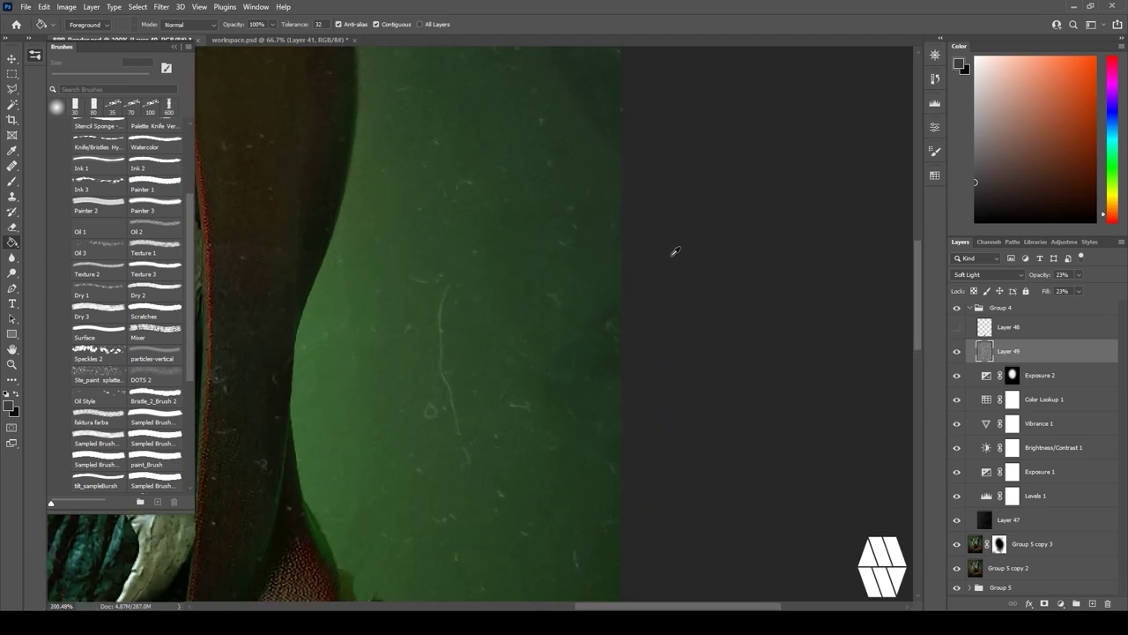
{"action": "scroll", "coordinate": [675, 251], "scroll_direction": "down", "scroll_amount": 14, "text": "alt"}
{"action": "scroll", "coordinate": [687, 248], "scroll_direction": "up", "scroll_amount": 2, "text": "alt"}
{"action": "left_click", "coordinate": [956, 327]}
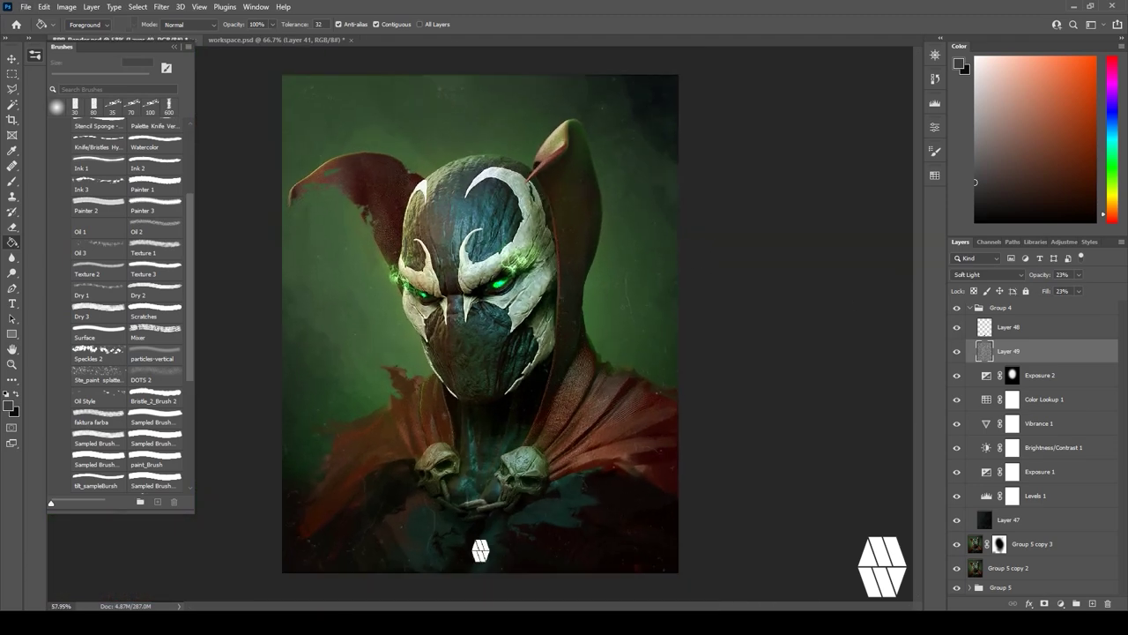